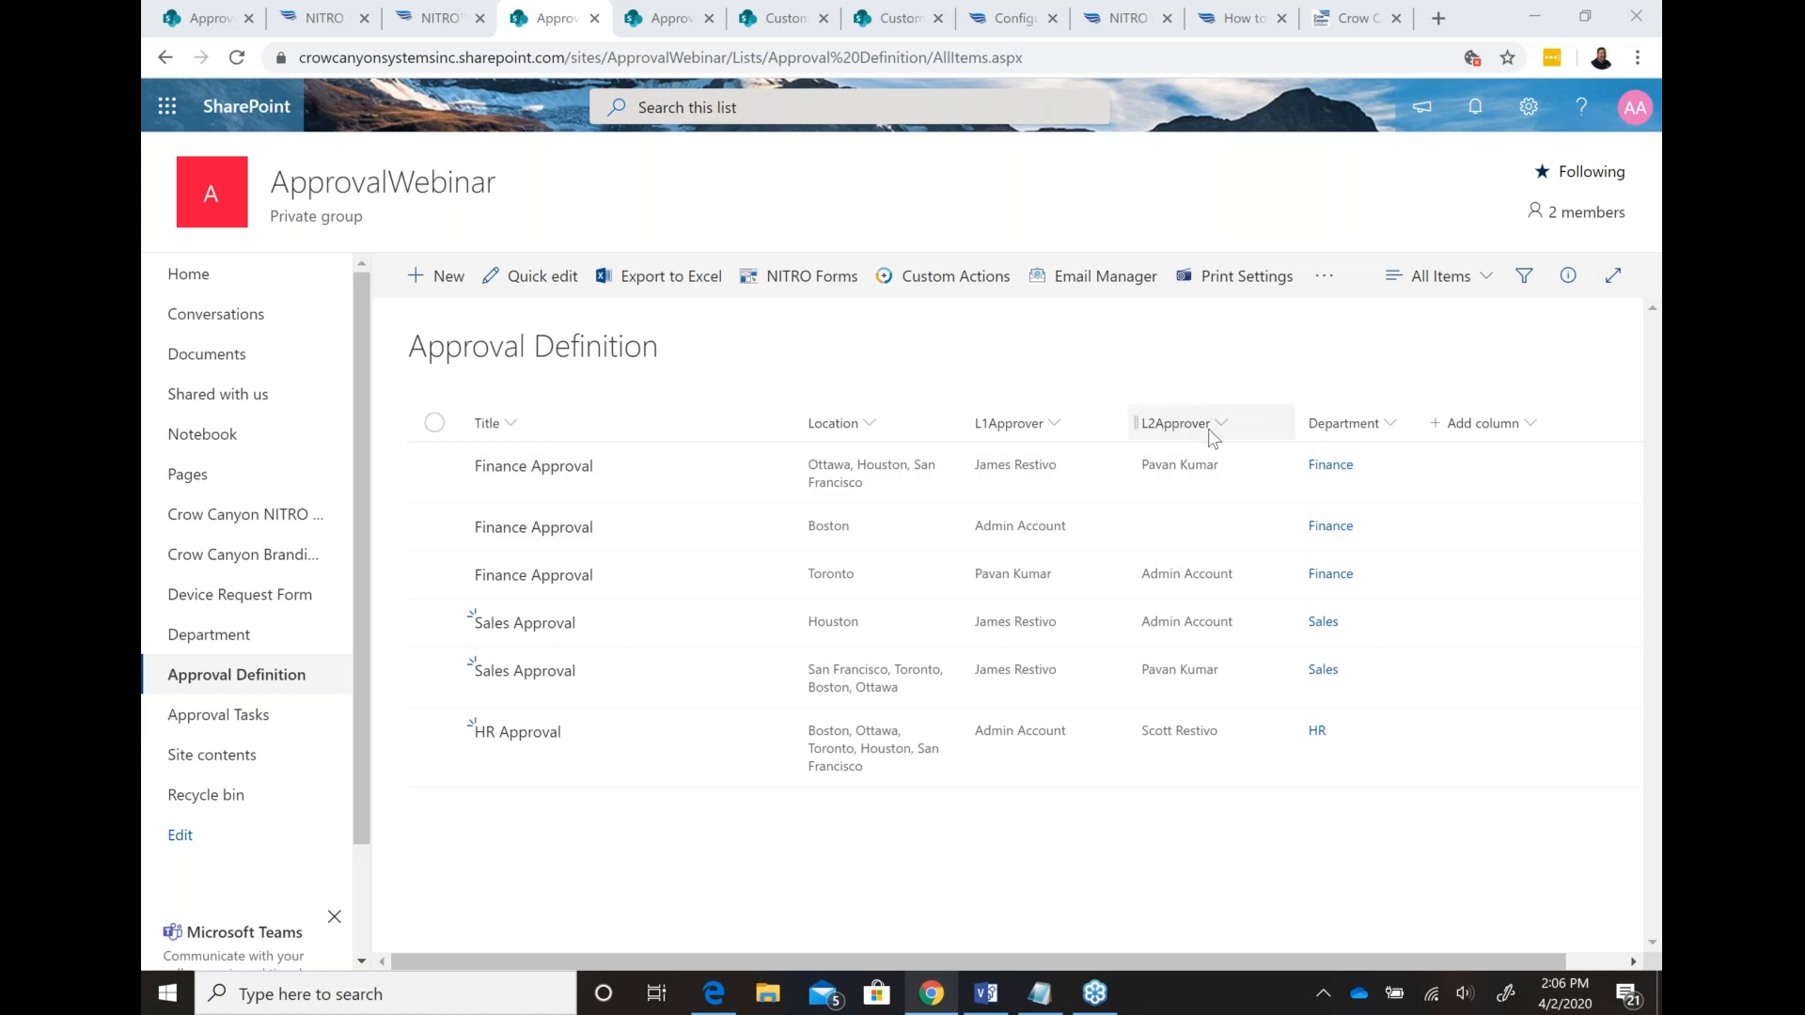
Step: Add a Person column named "L3 Approver" between the L2Approver and Department columns of the Approval Definition list
mouse_move(1296, 396)
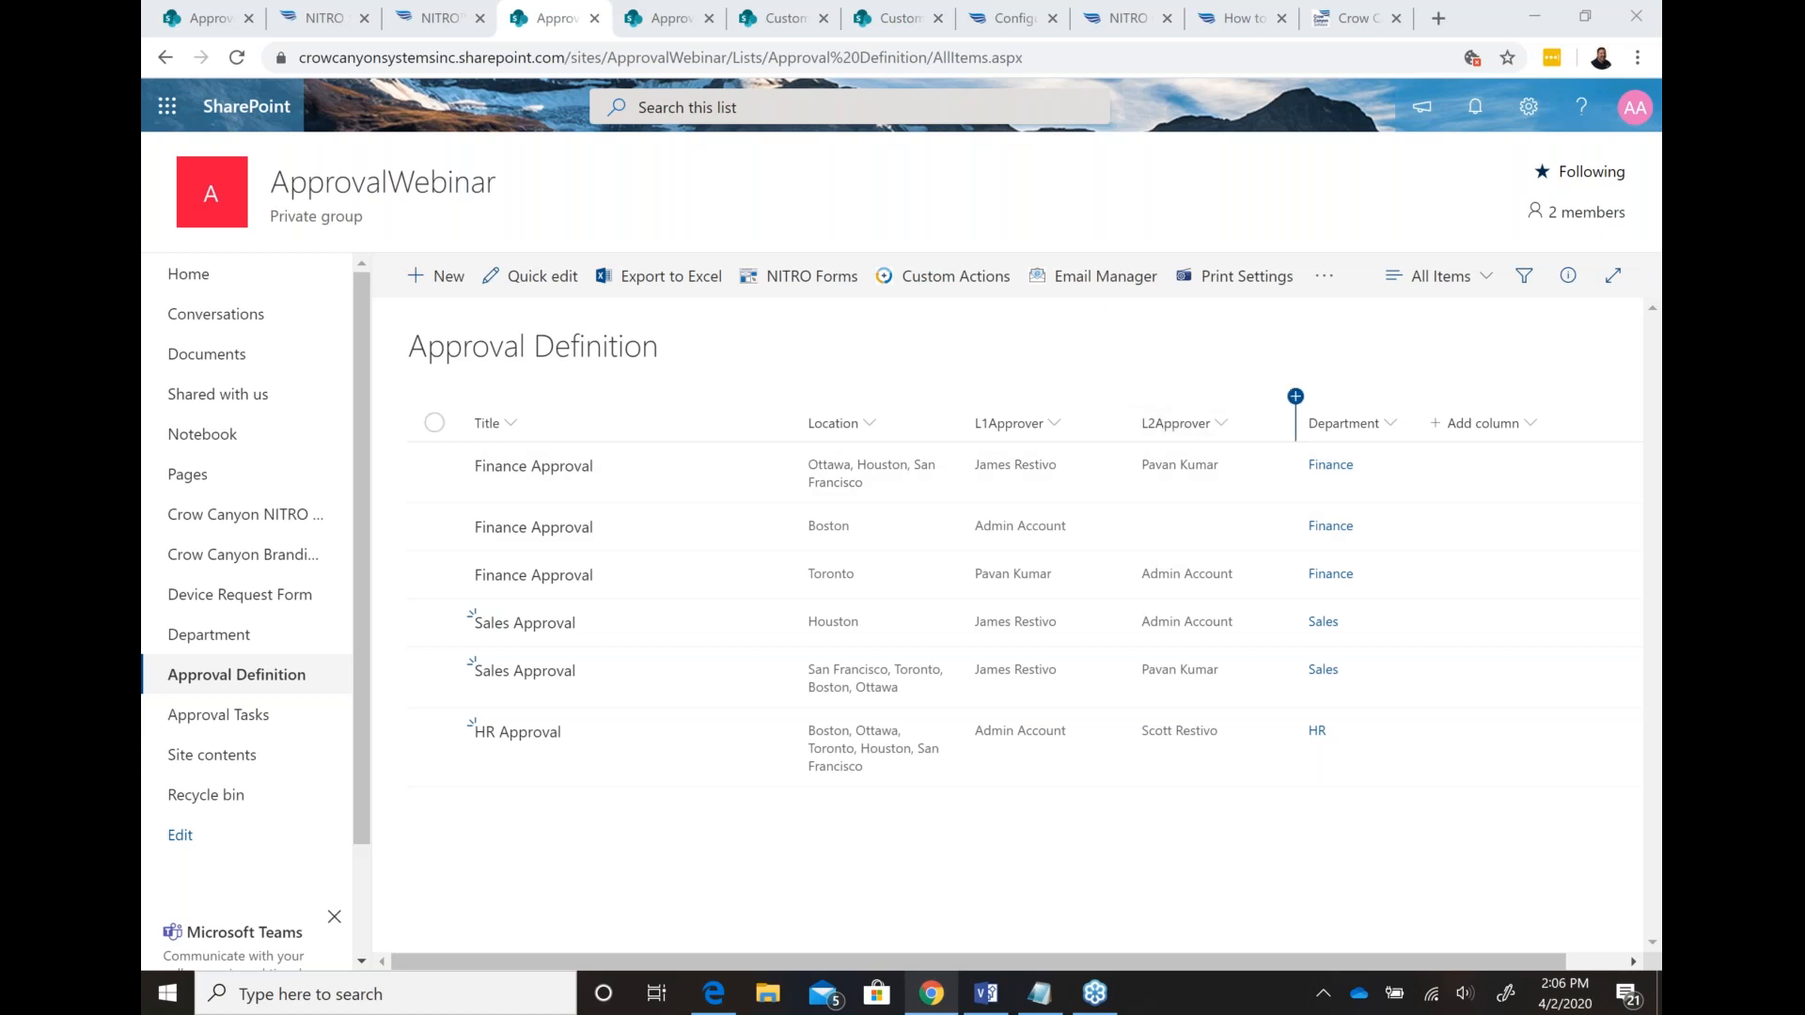
click(1295, 395)
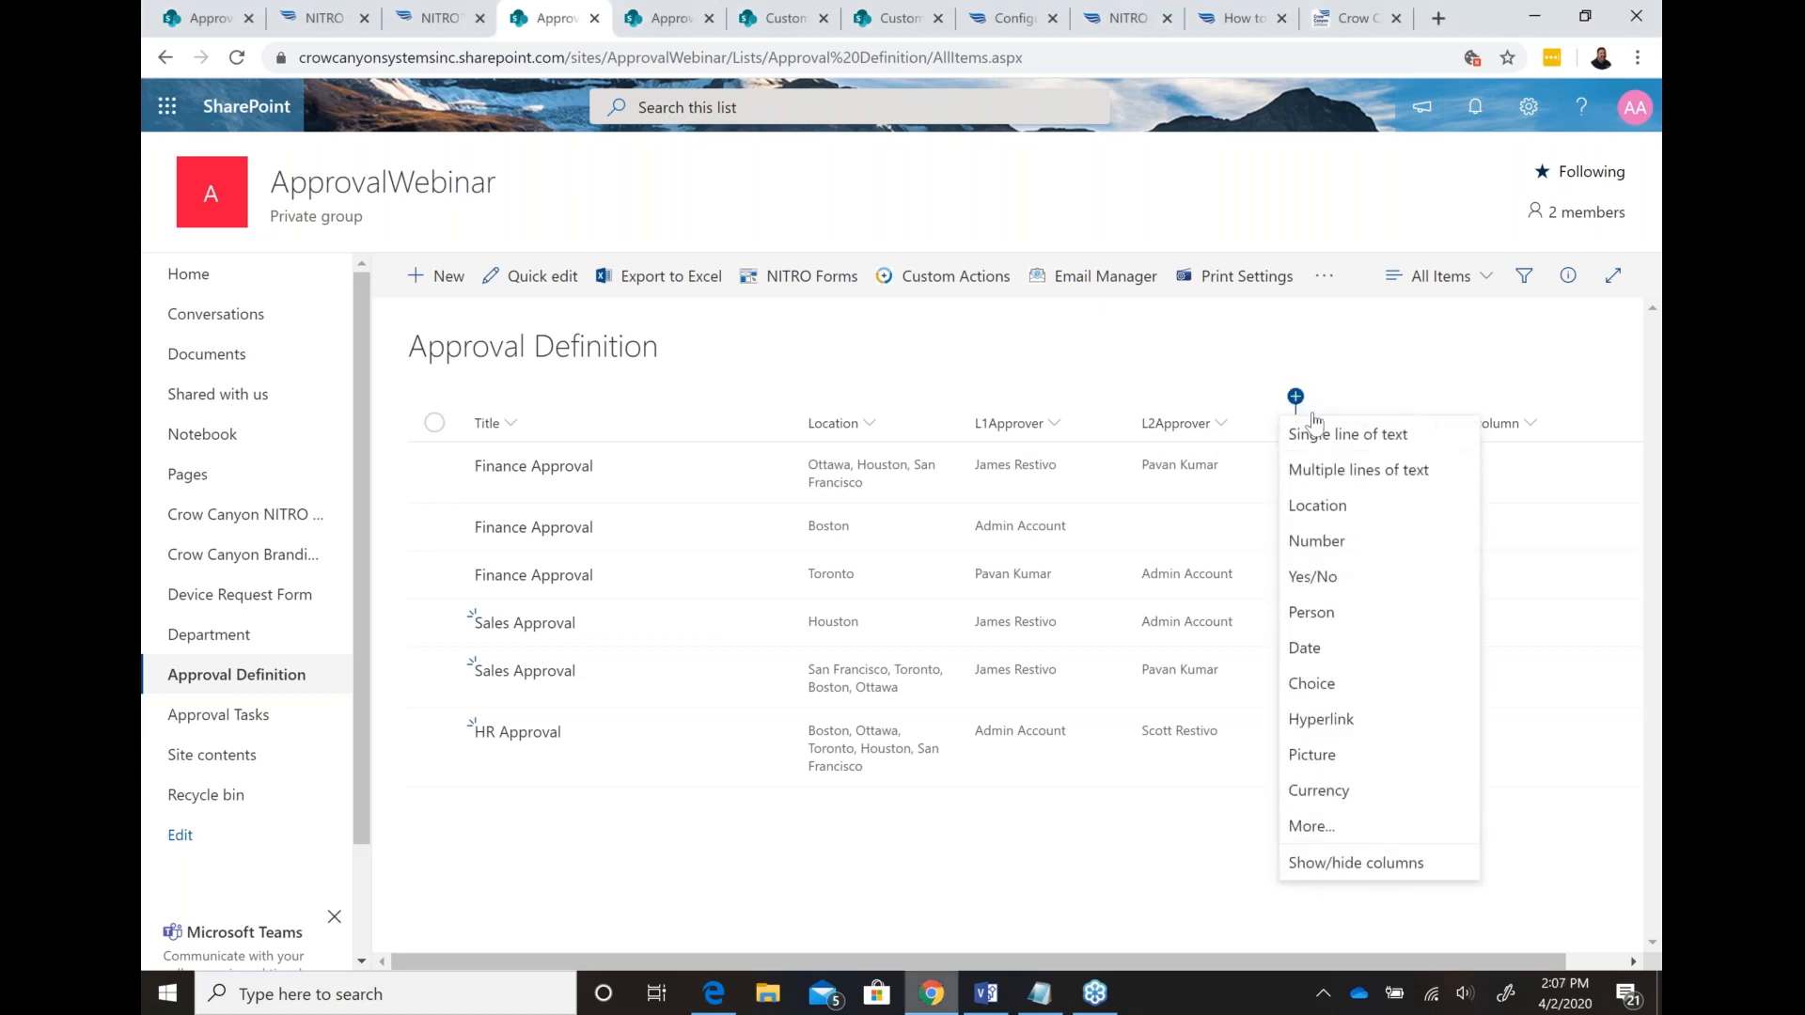
click(1323, 612)
text(L3 Approver)
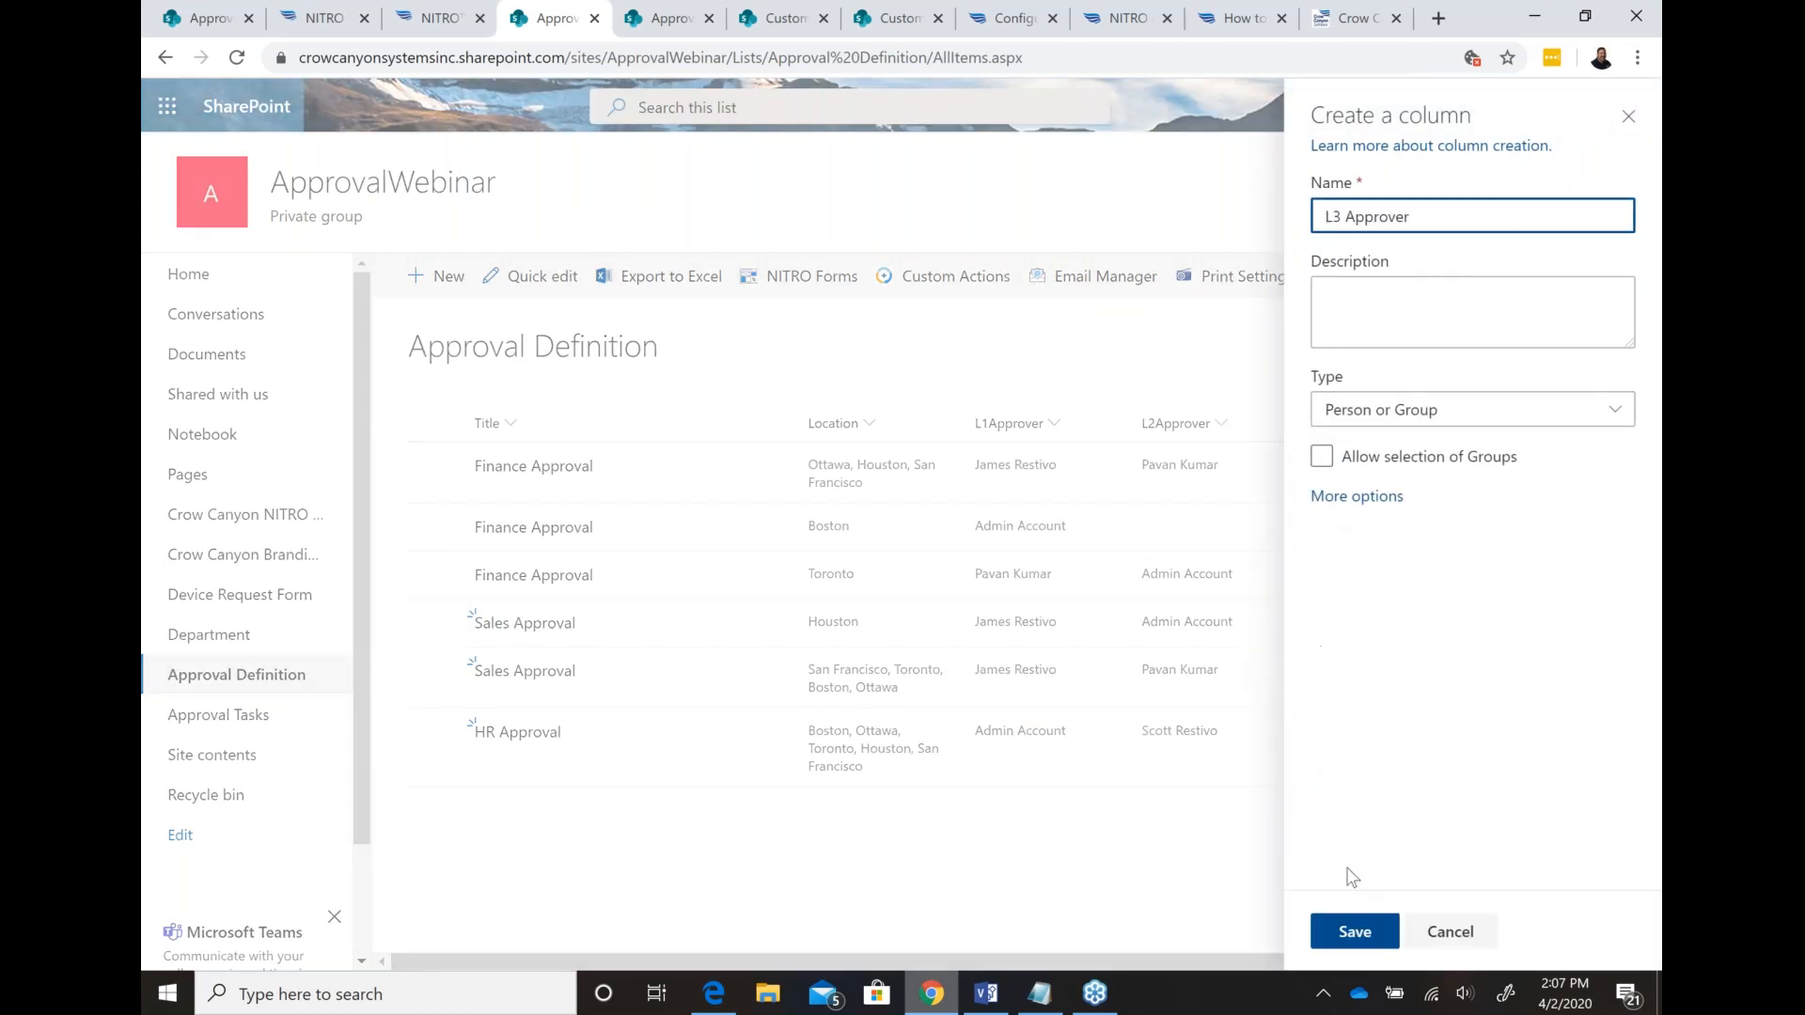
click(1355, 931)
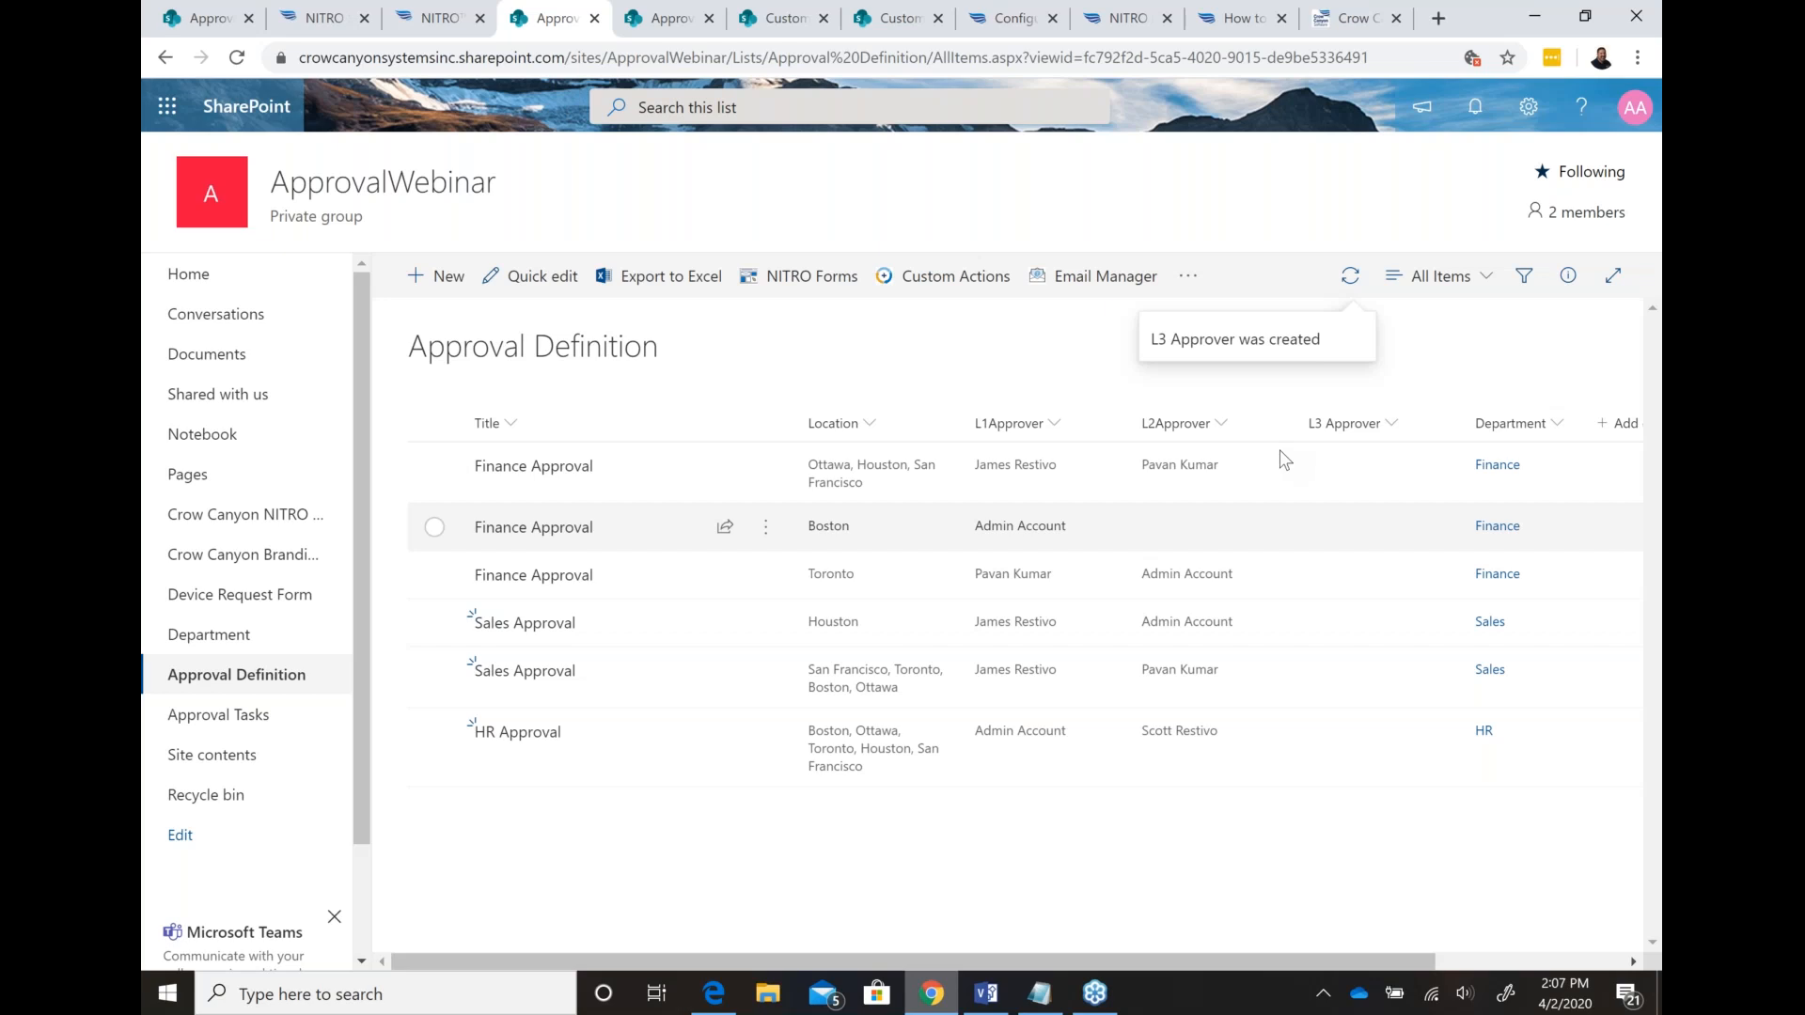
Step: Set L3 Approver to Admin Account for the Finance Approval item covering Ottawa, Houston and San Francisco, and save it
click(436, 468)
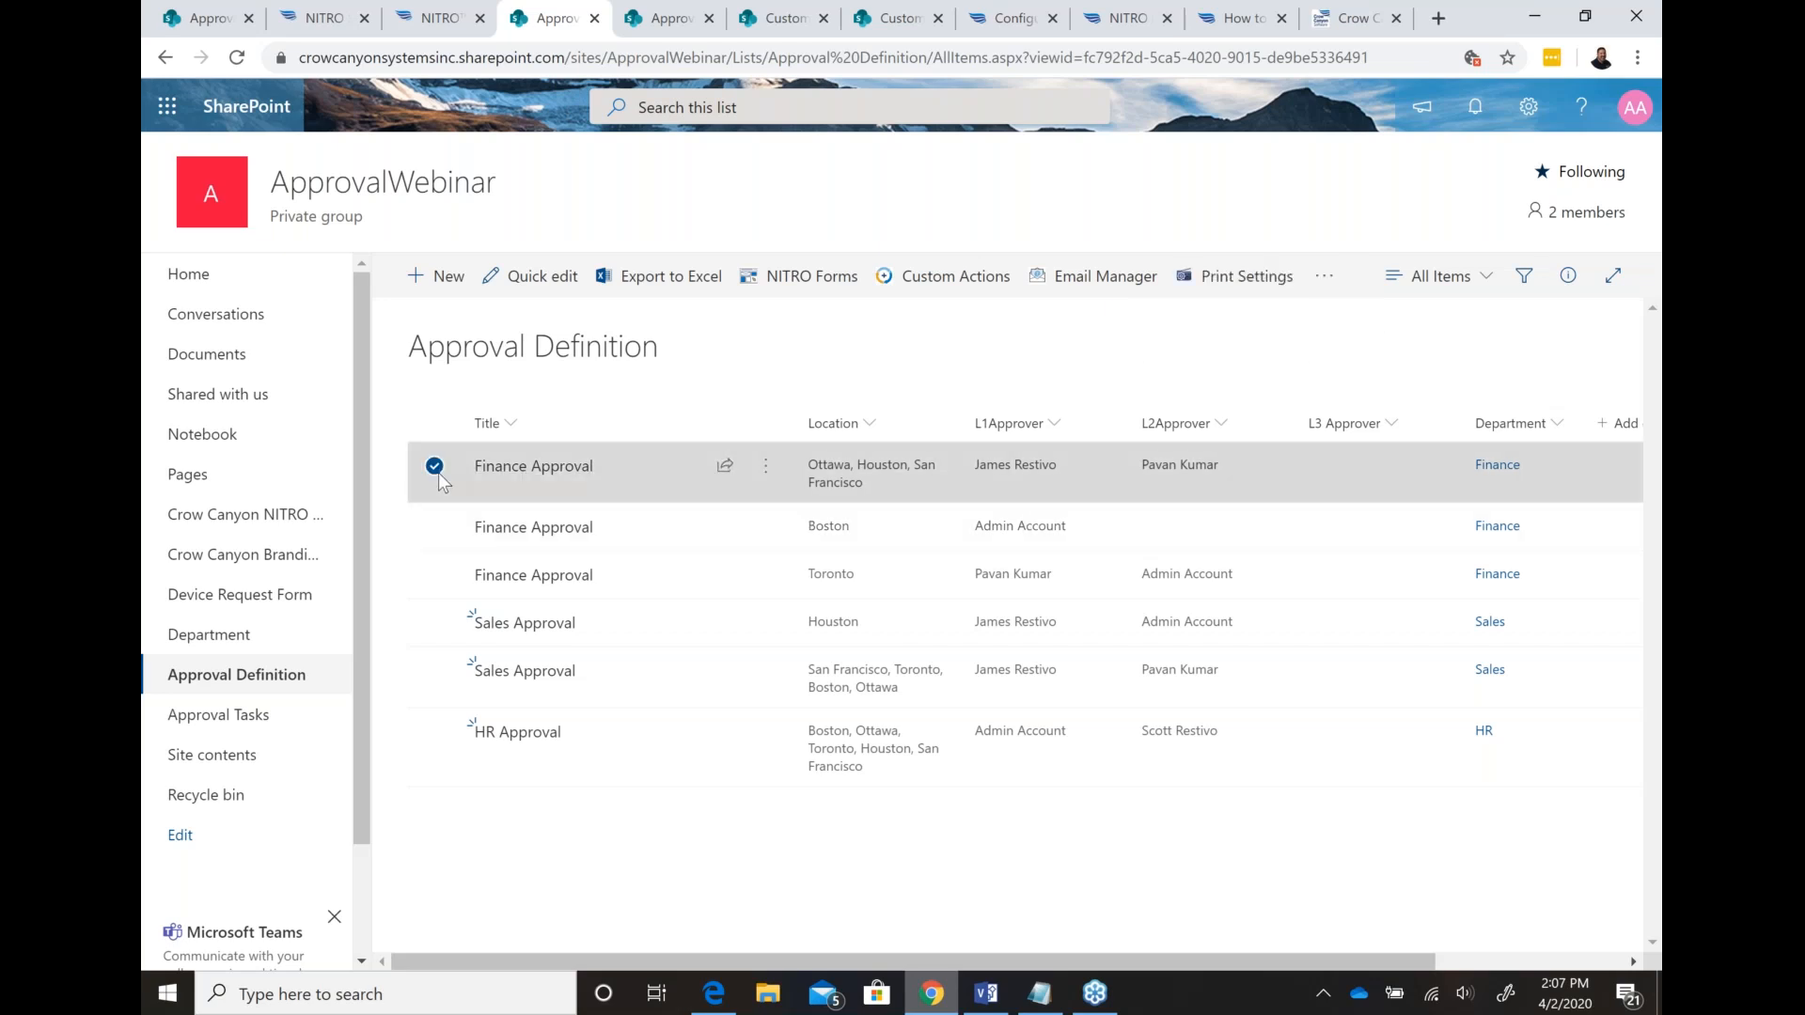
click(446, 275)
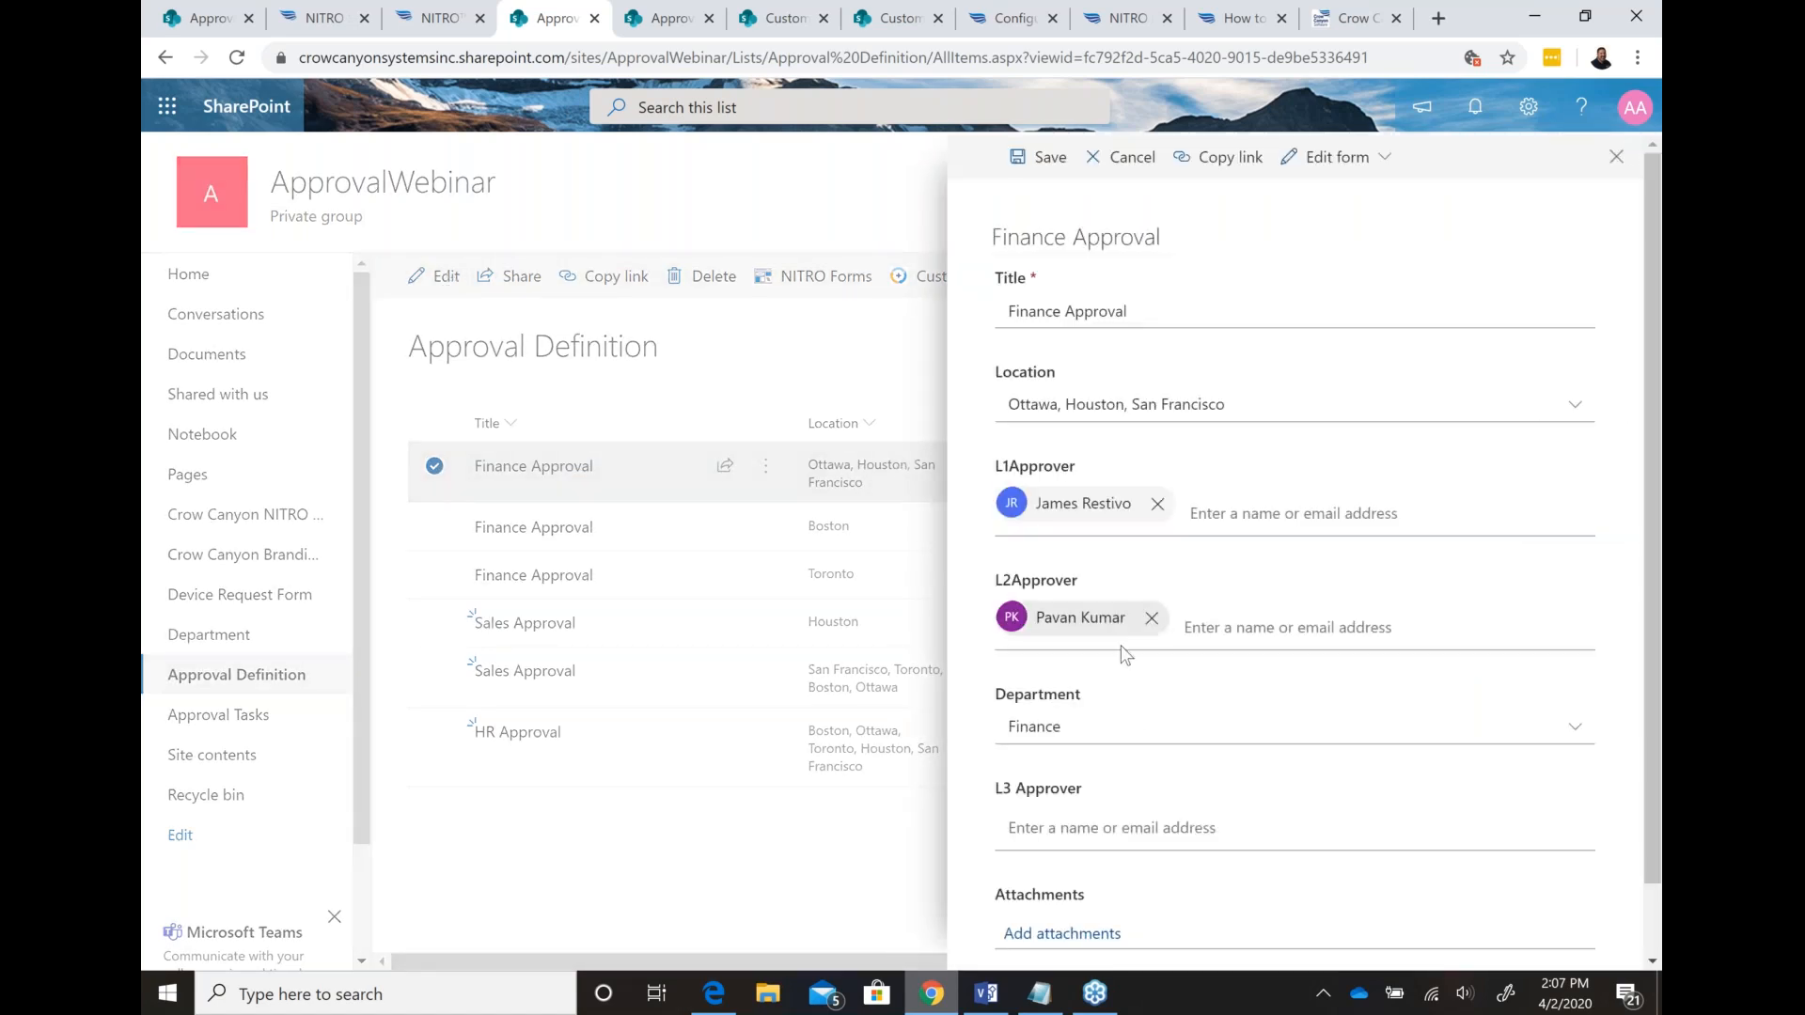
click(1078, 829)
text(adm)
click(1075, 877)
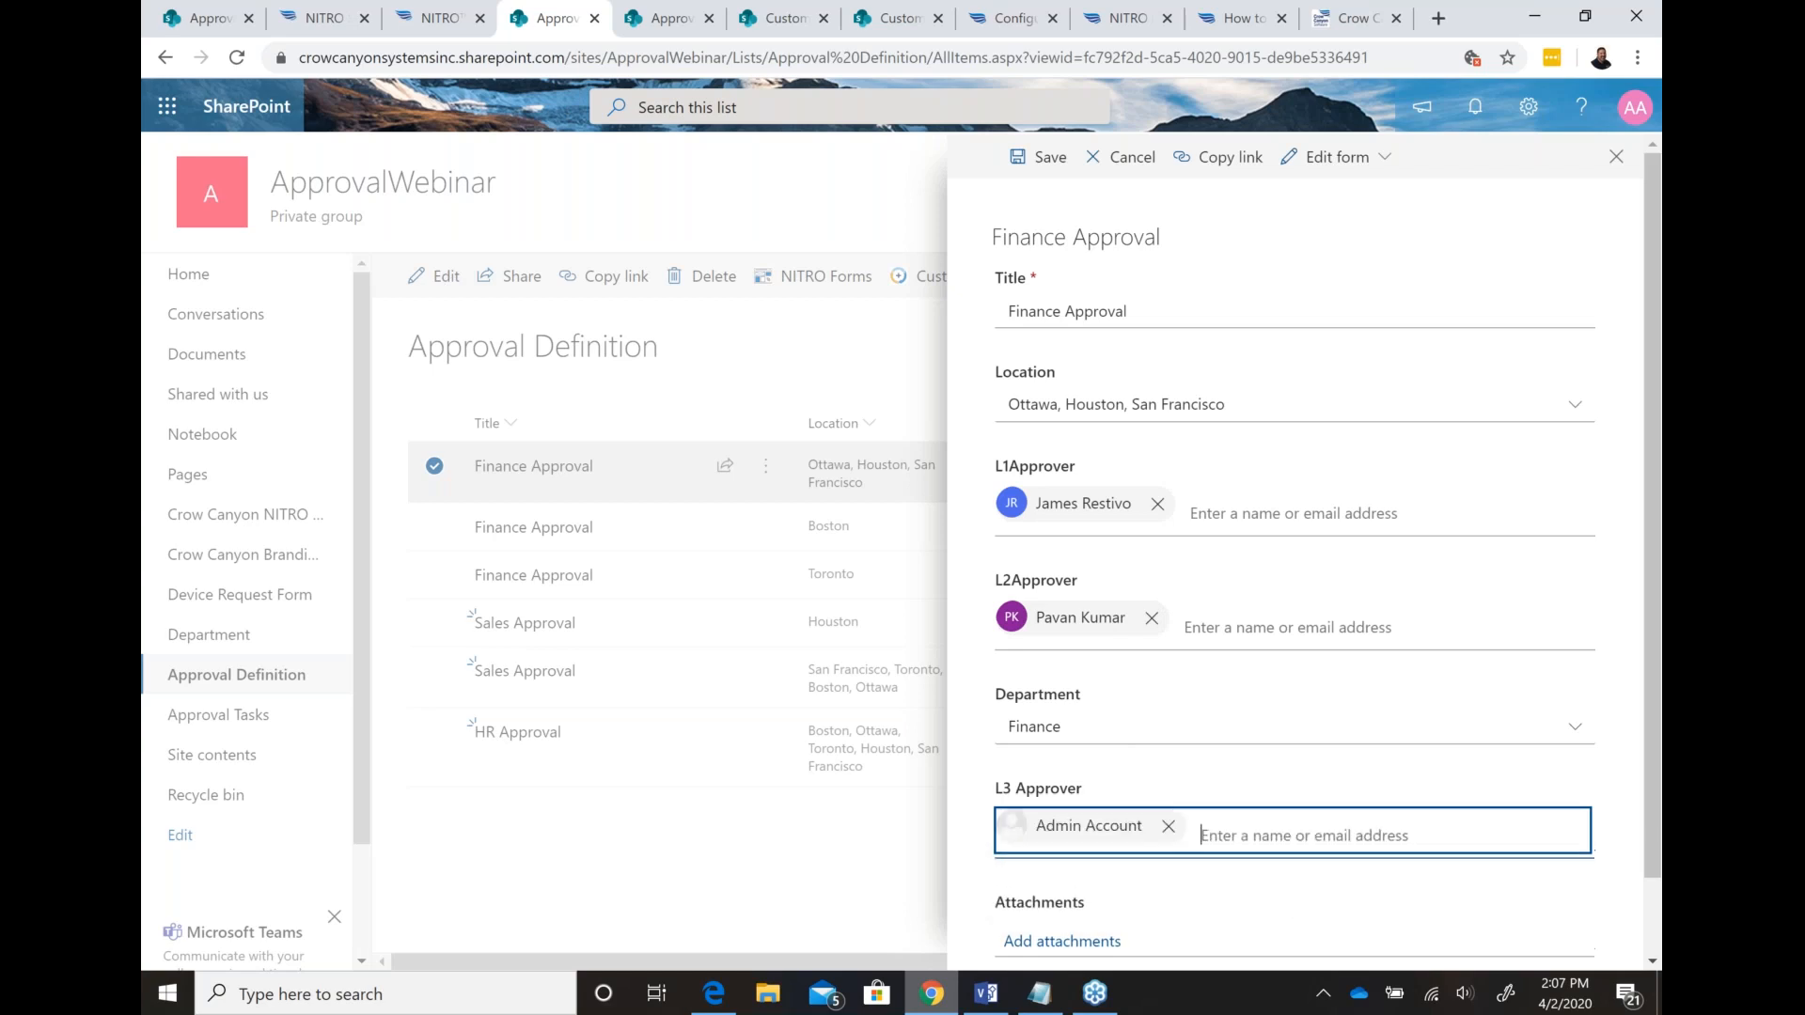
click(1034, 169)
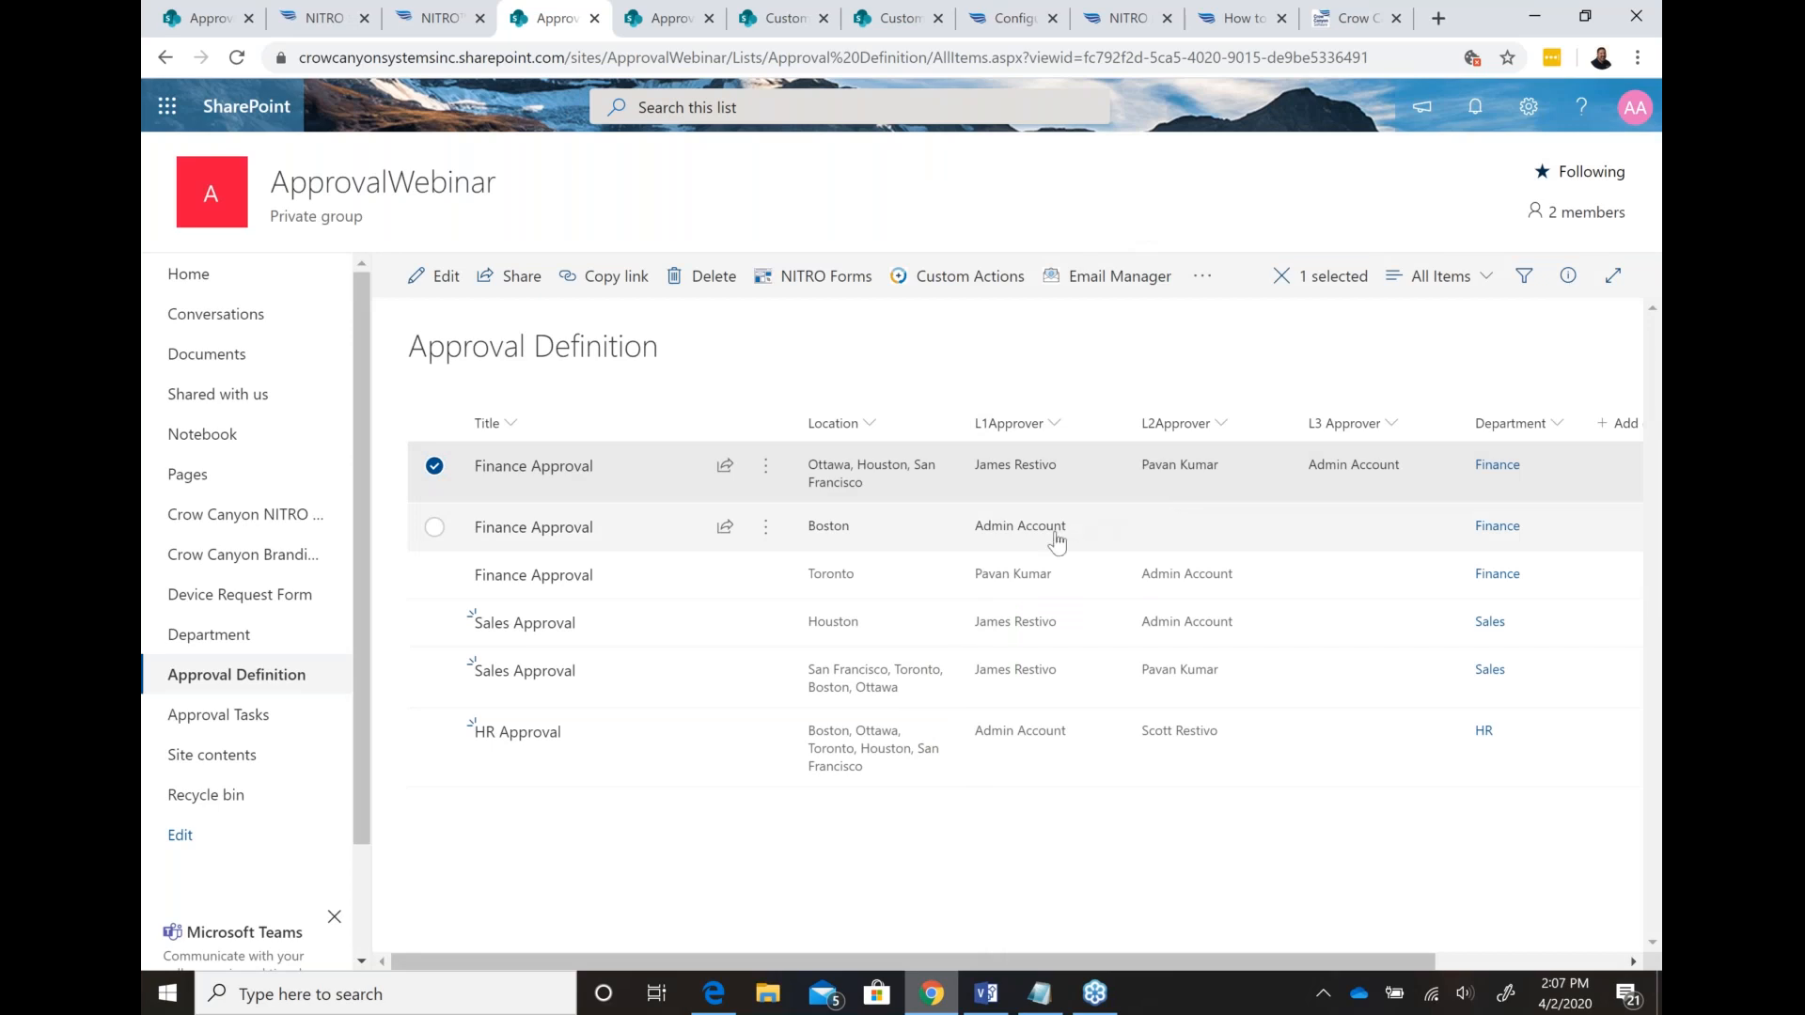
Step: Start a new item in the Device Request Form list with department HR changed to Sales and location Boston, and discard it
mouse_move(1056, 541)
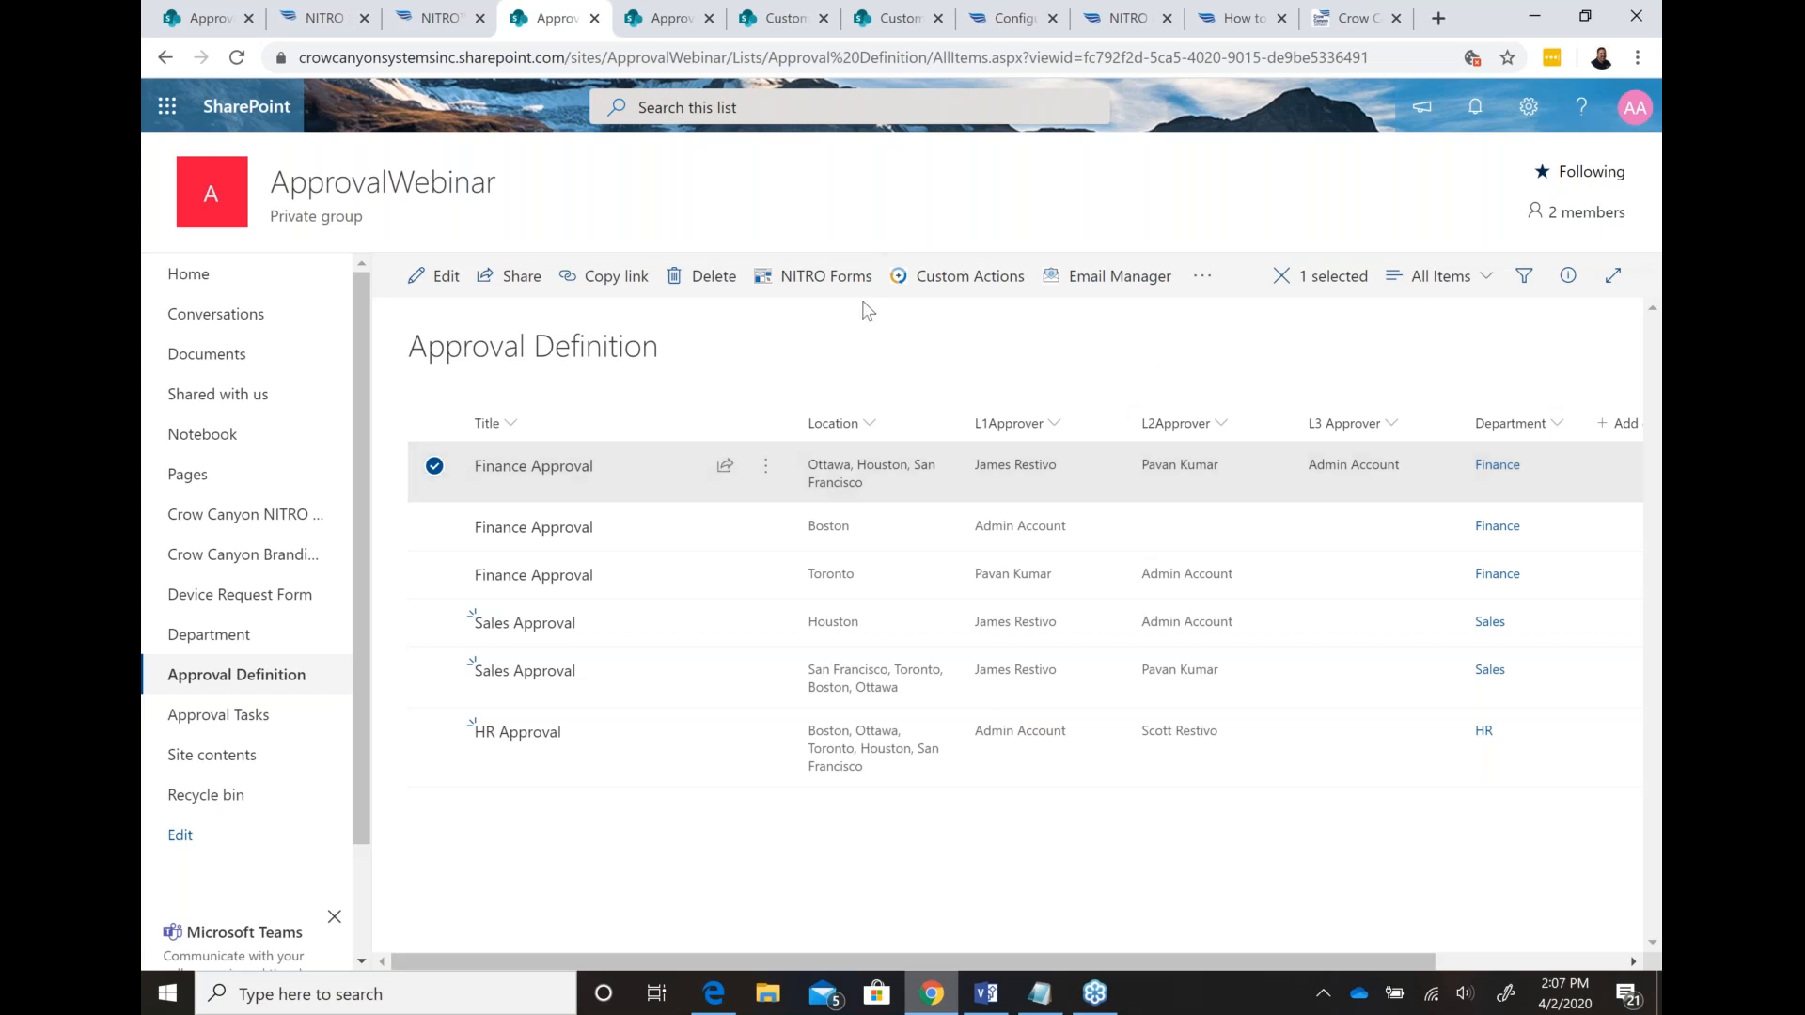
click(671, 20)
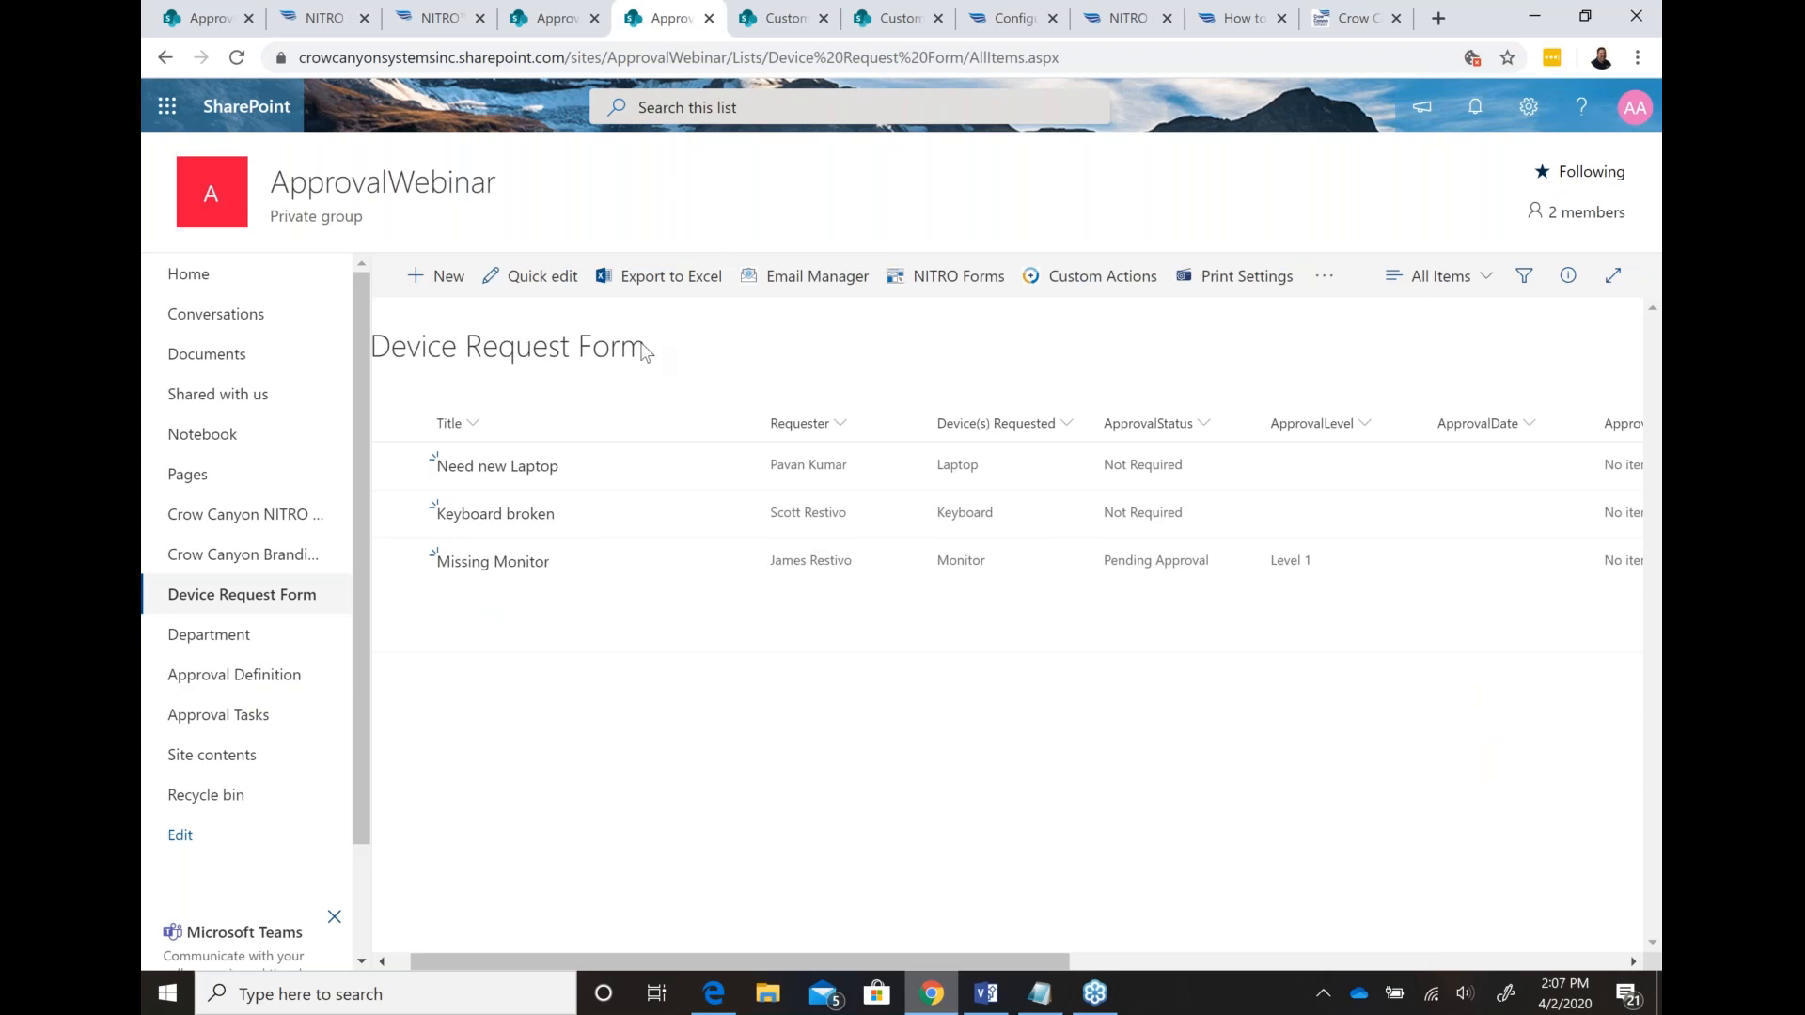
click(458, 290)
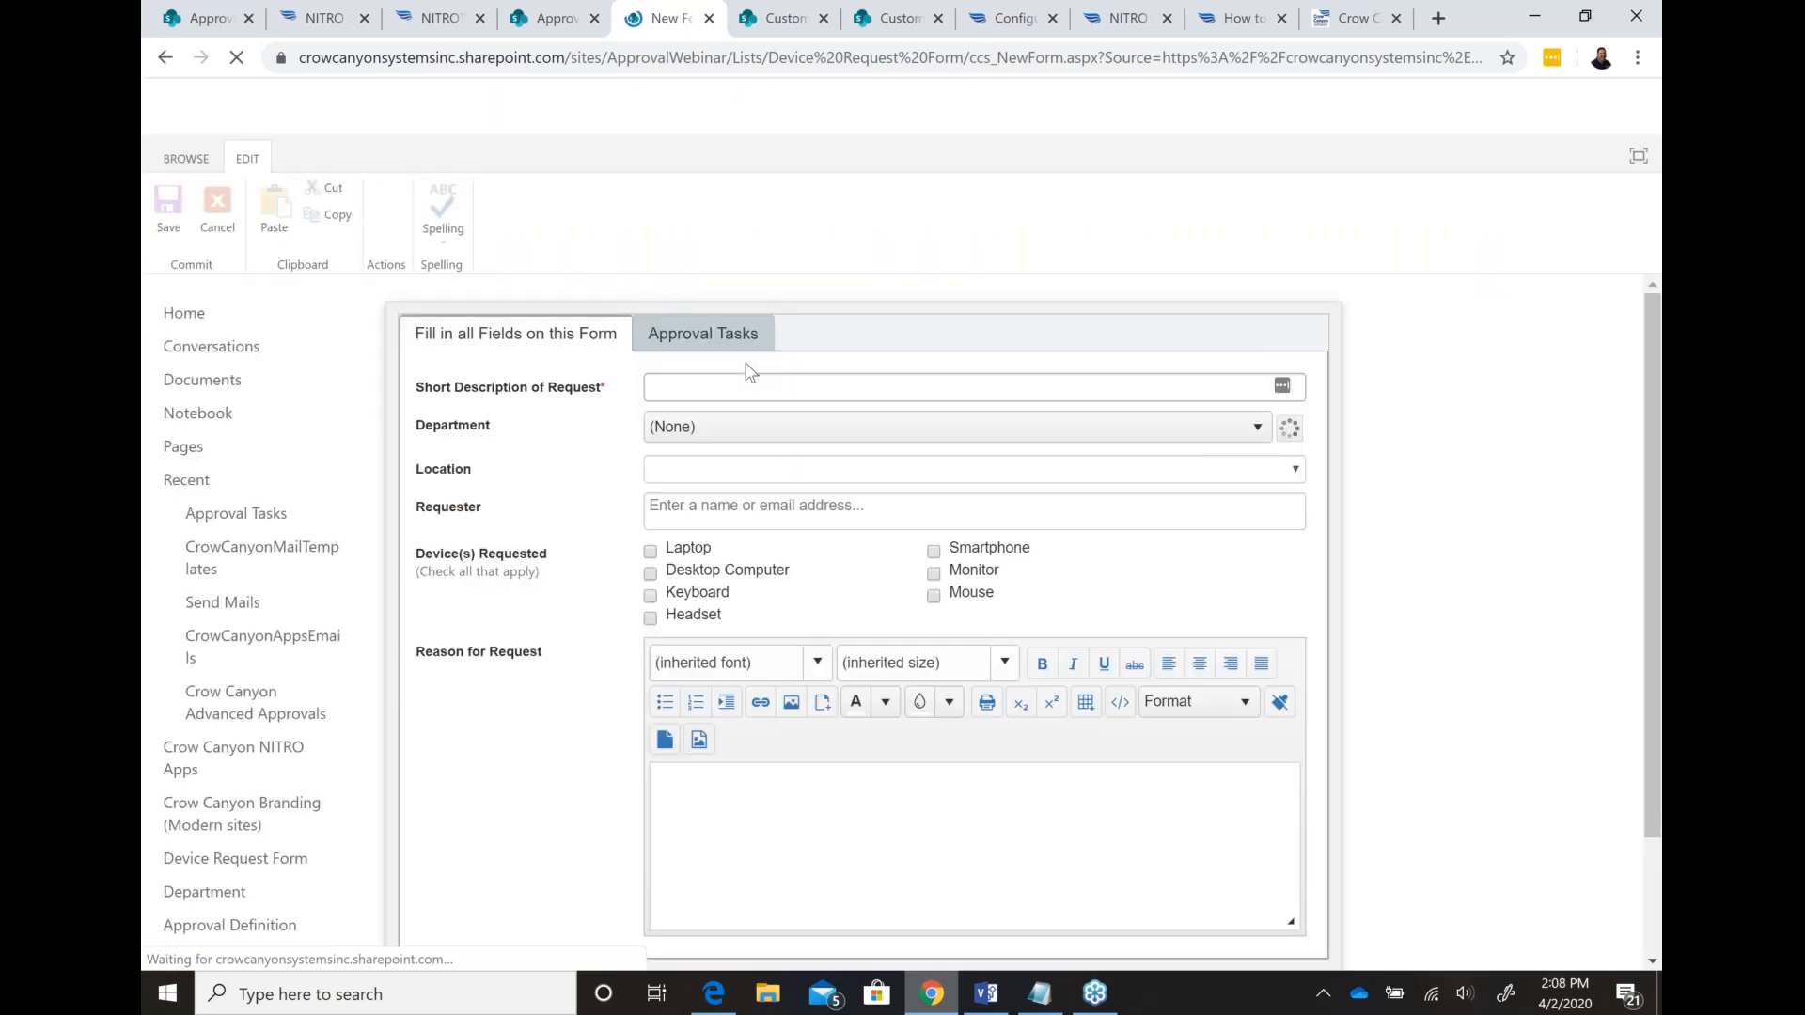
click(733, 429)
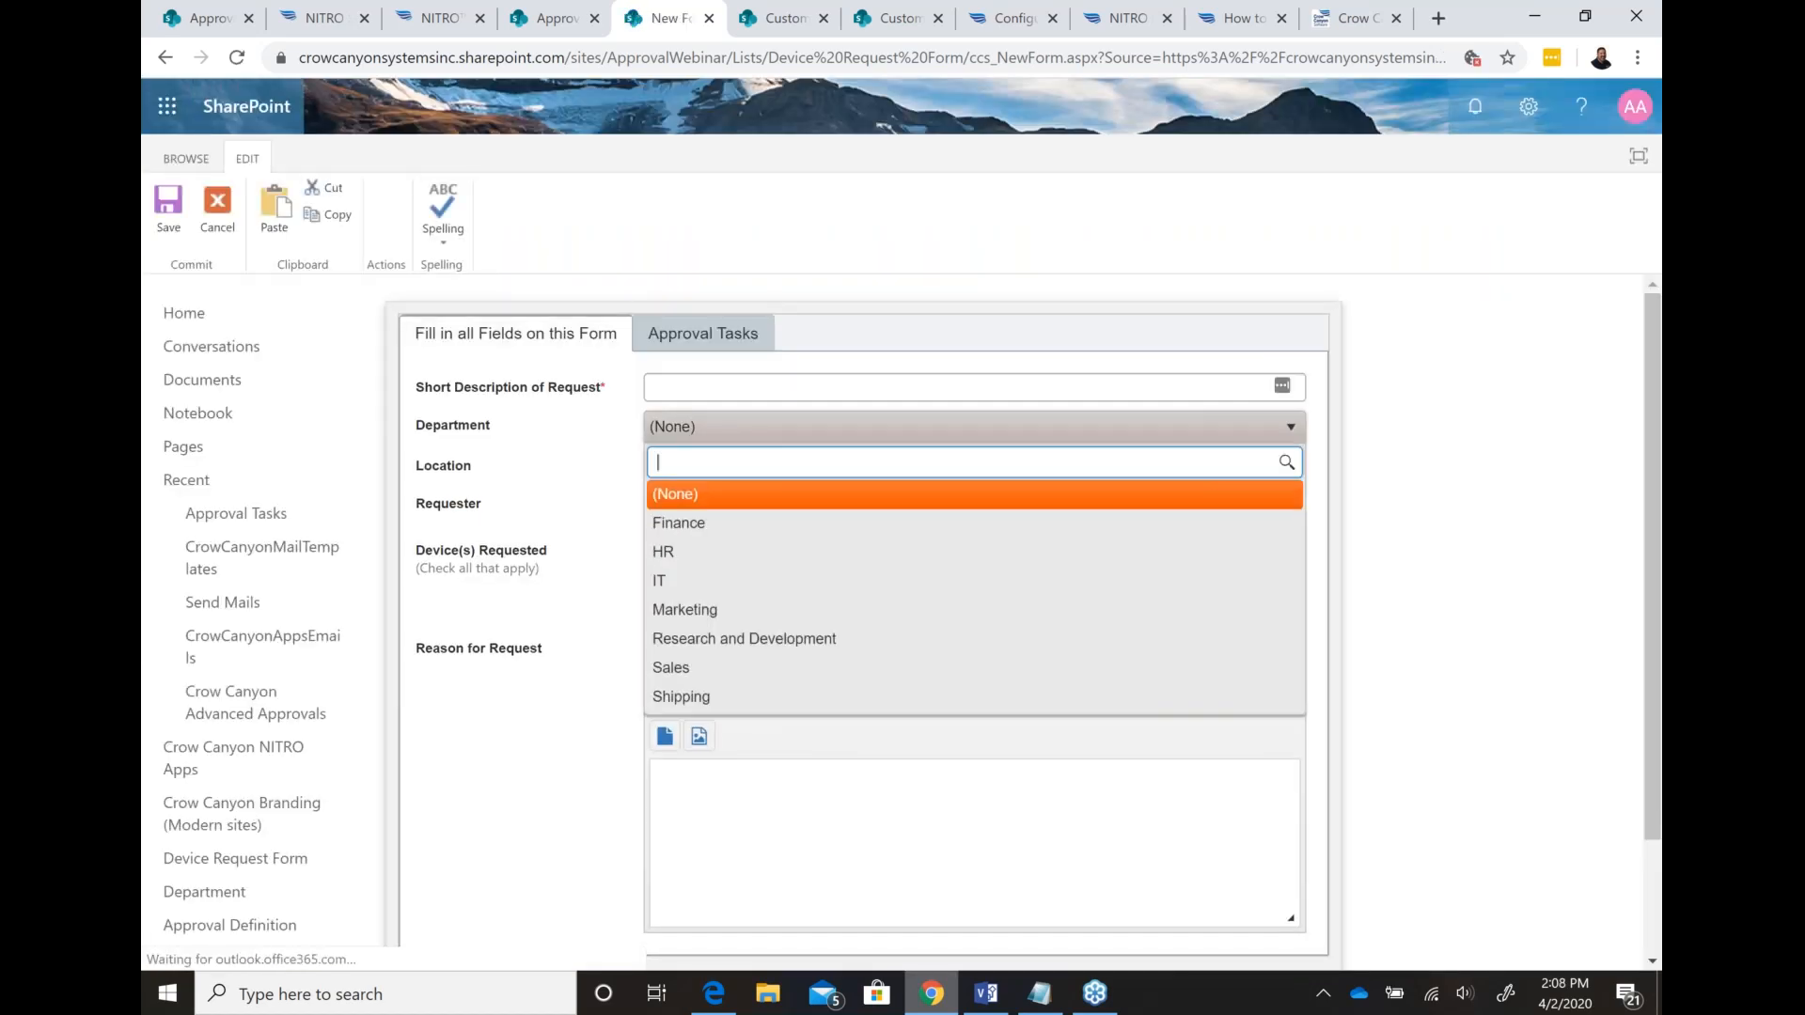
click(698, 550)
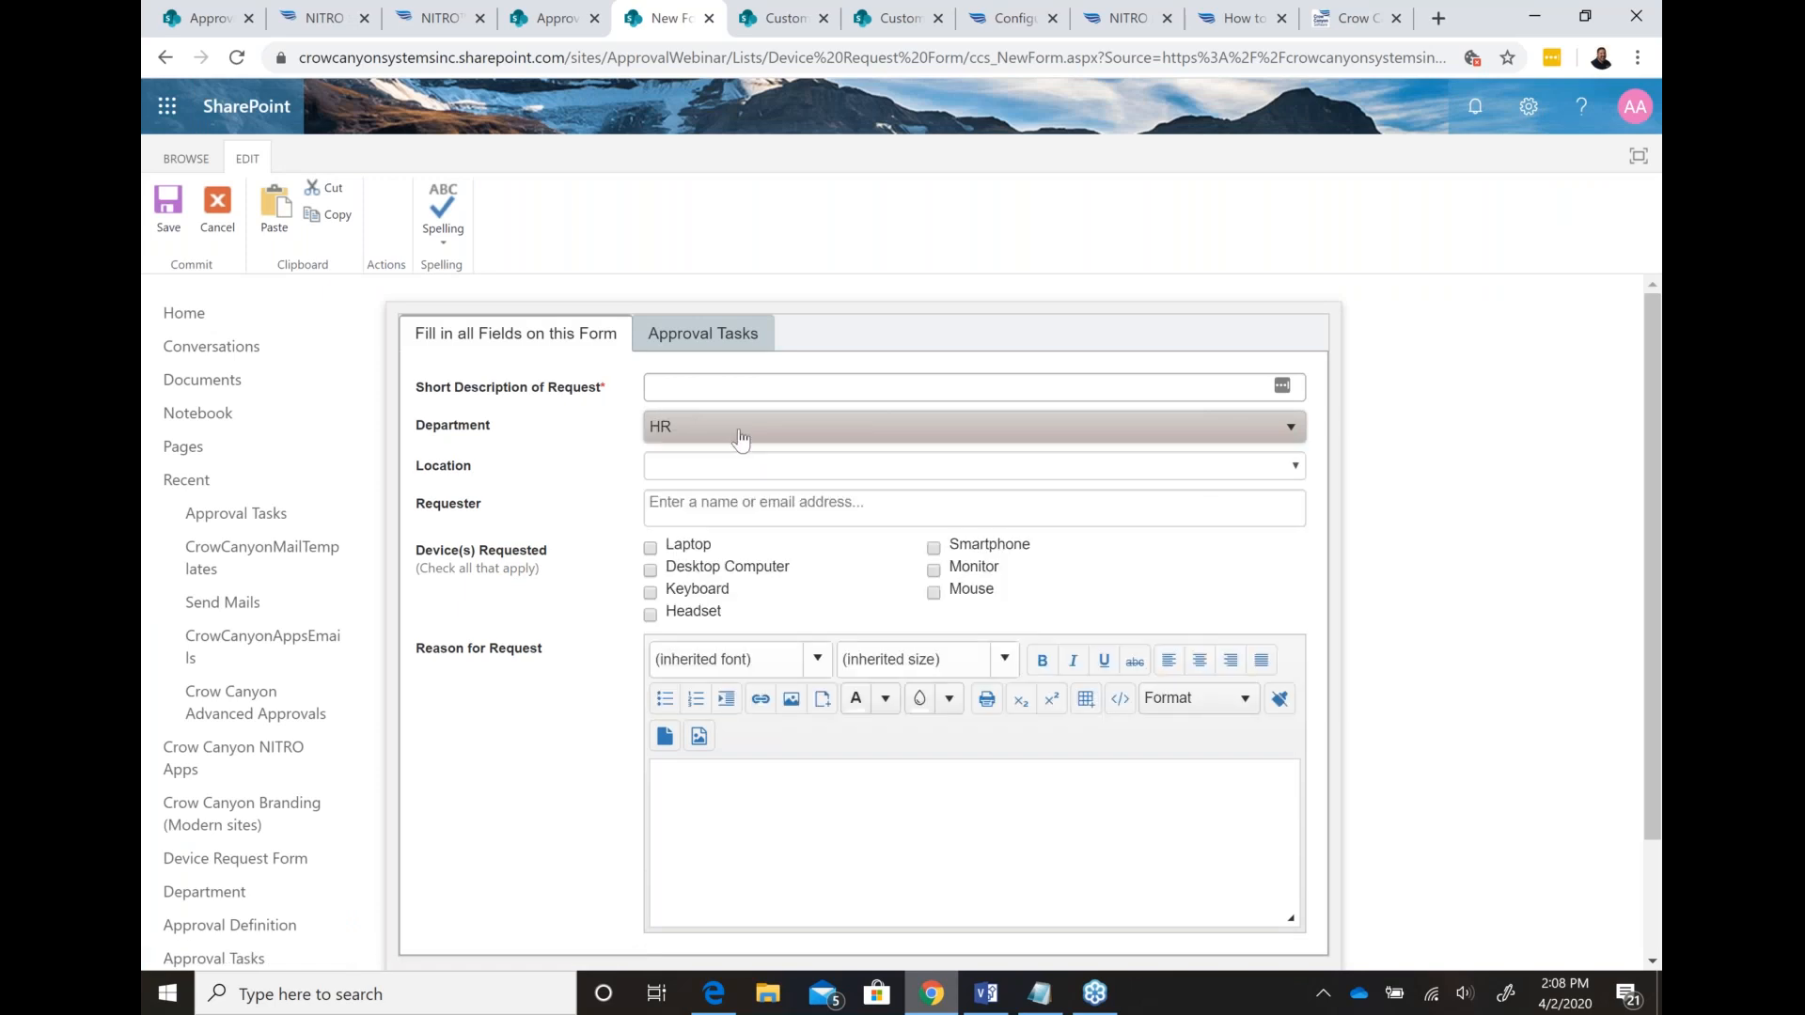
click(740, 440)
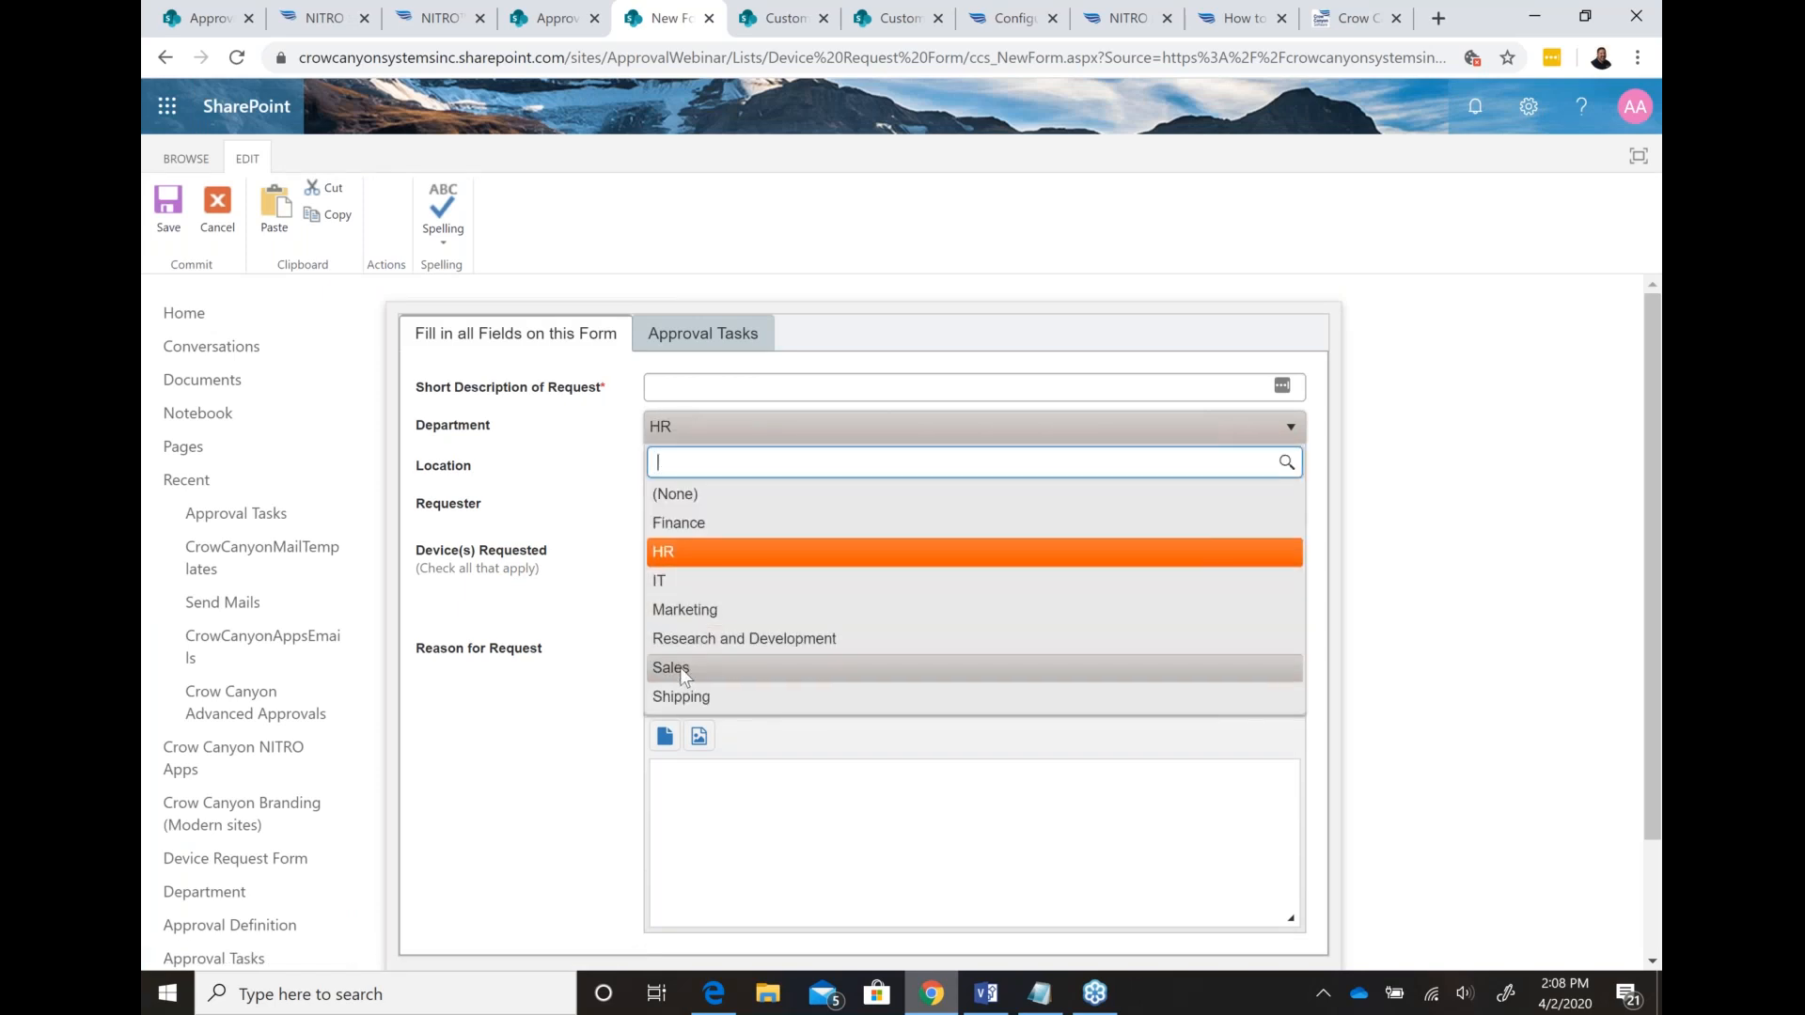
click(669, 668)
click(718, 475)
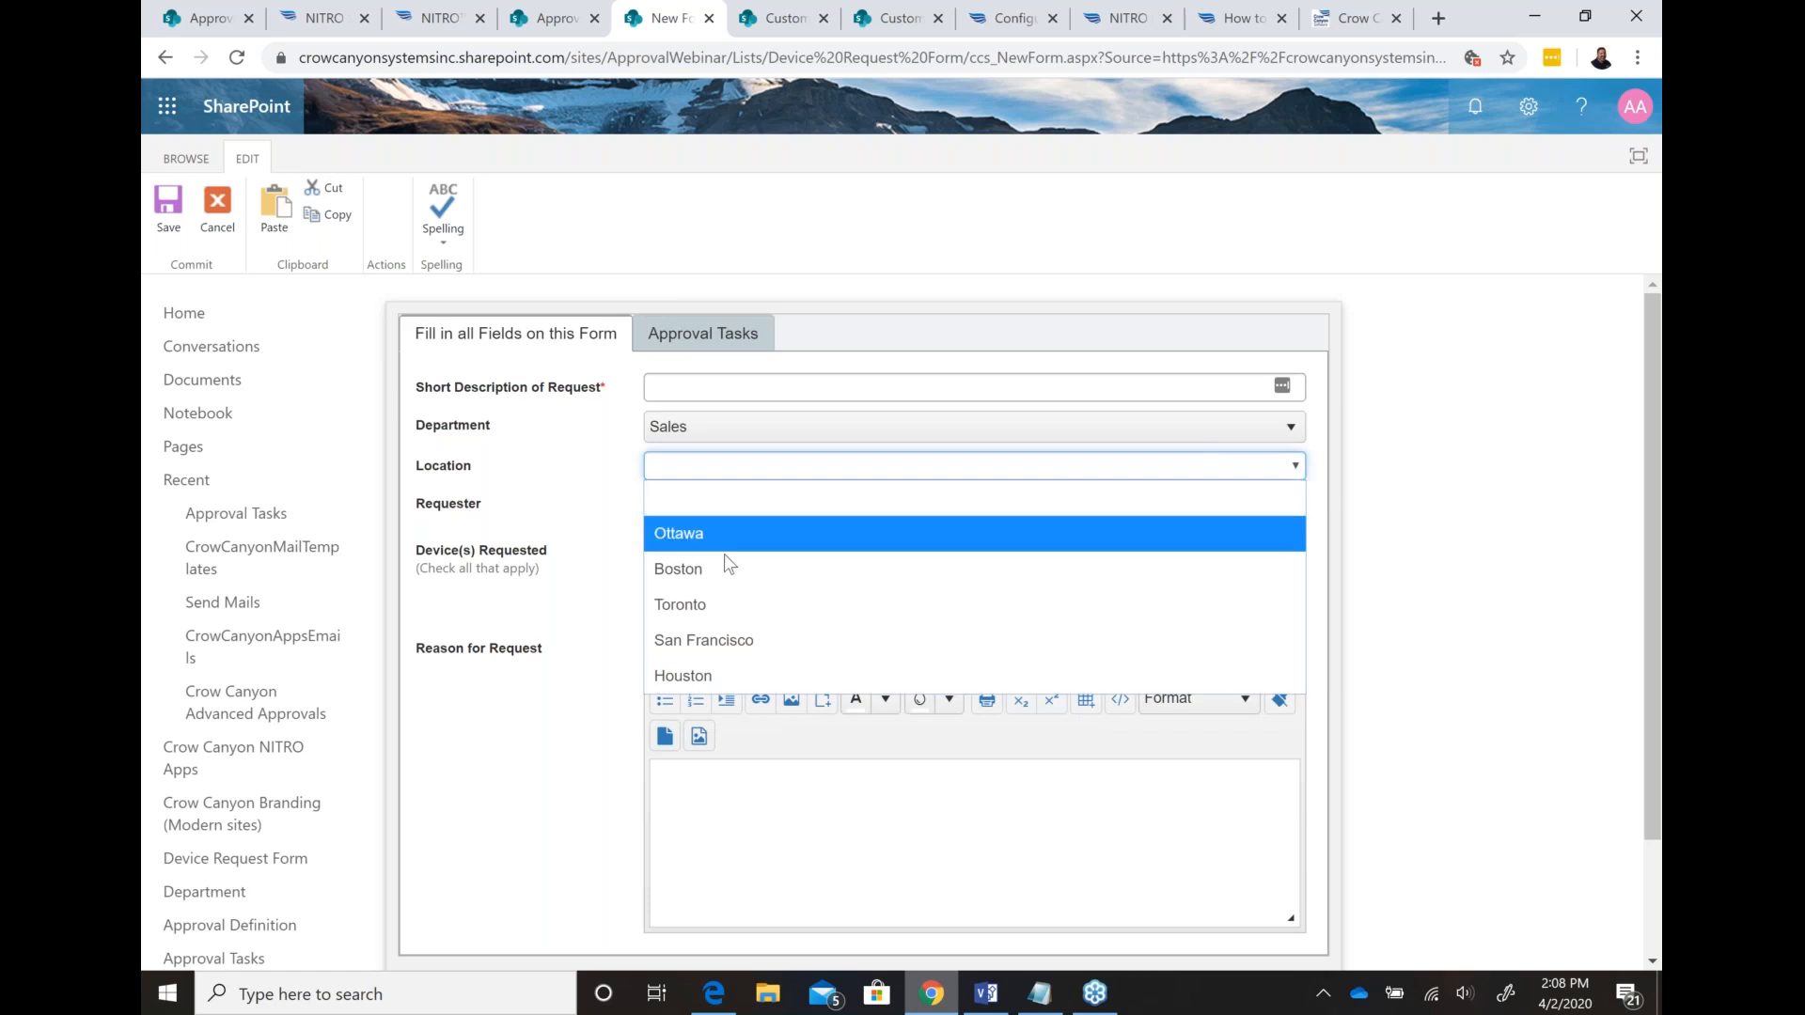
click(726, 571)
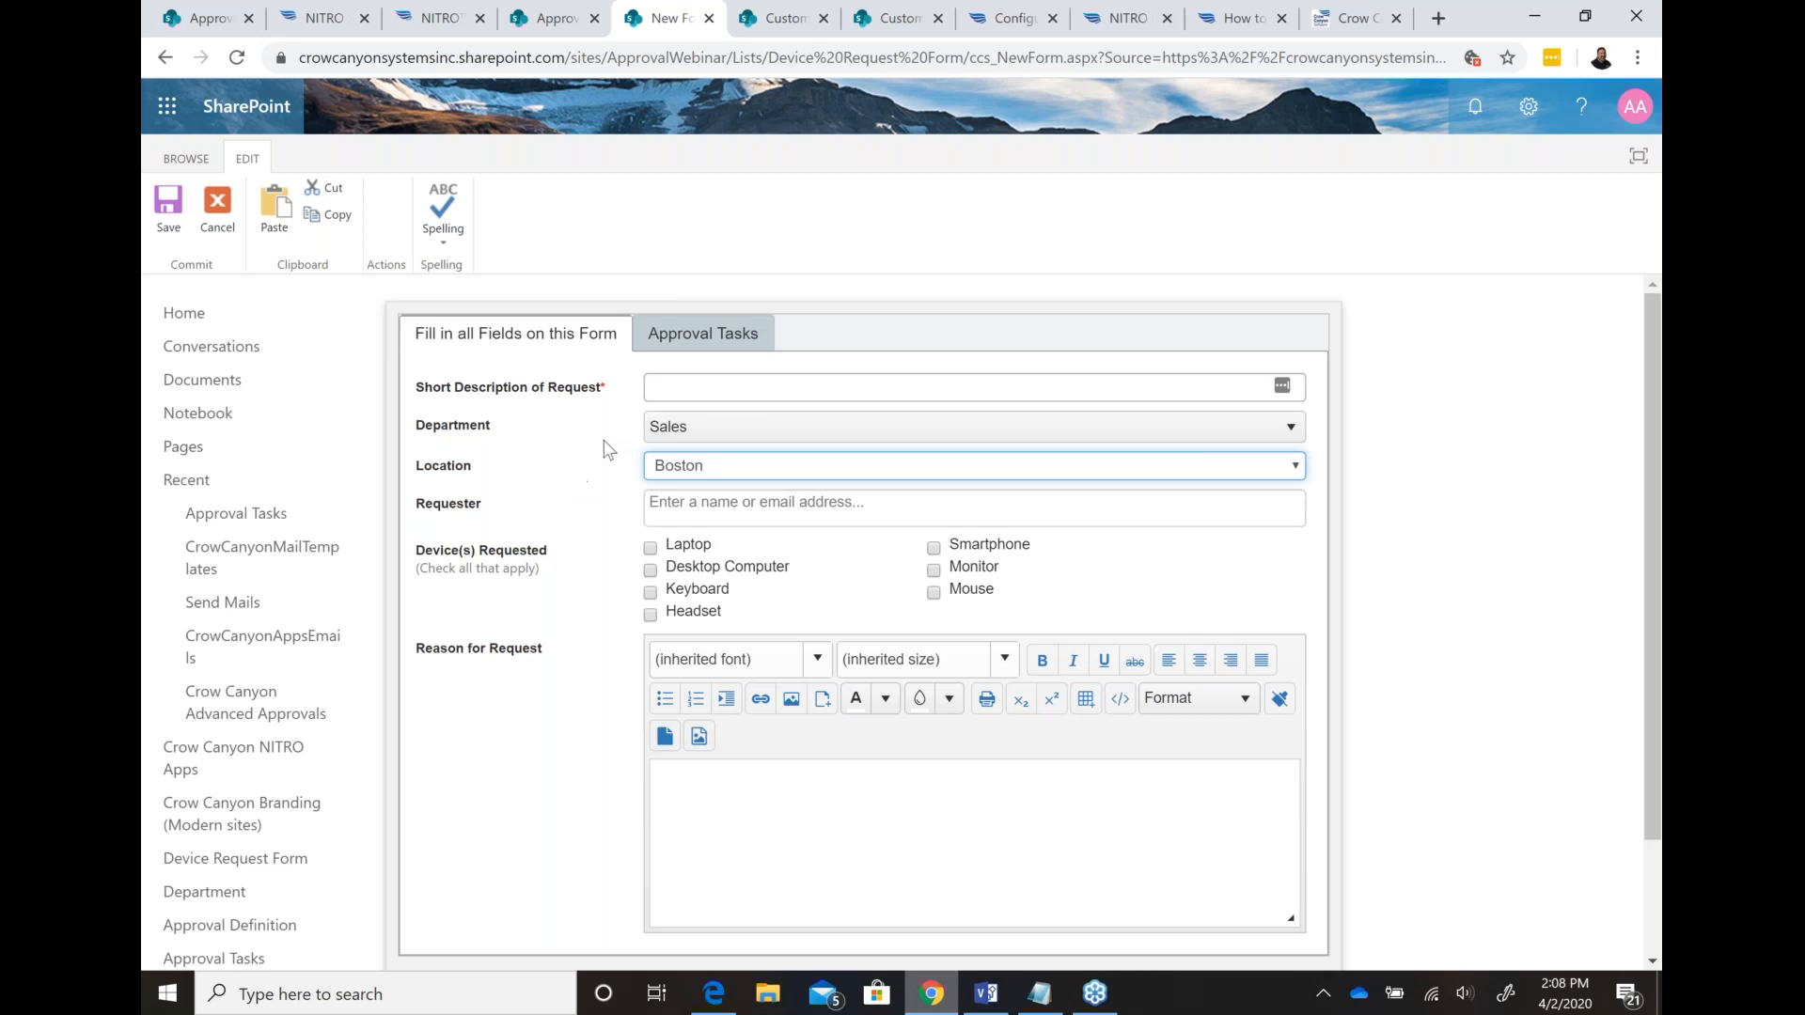
scroll(628, 500, down, 1)
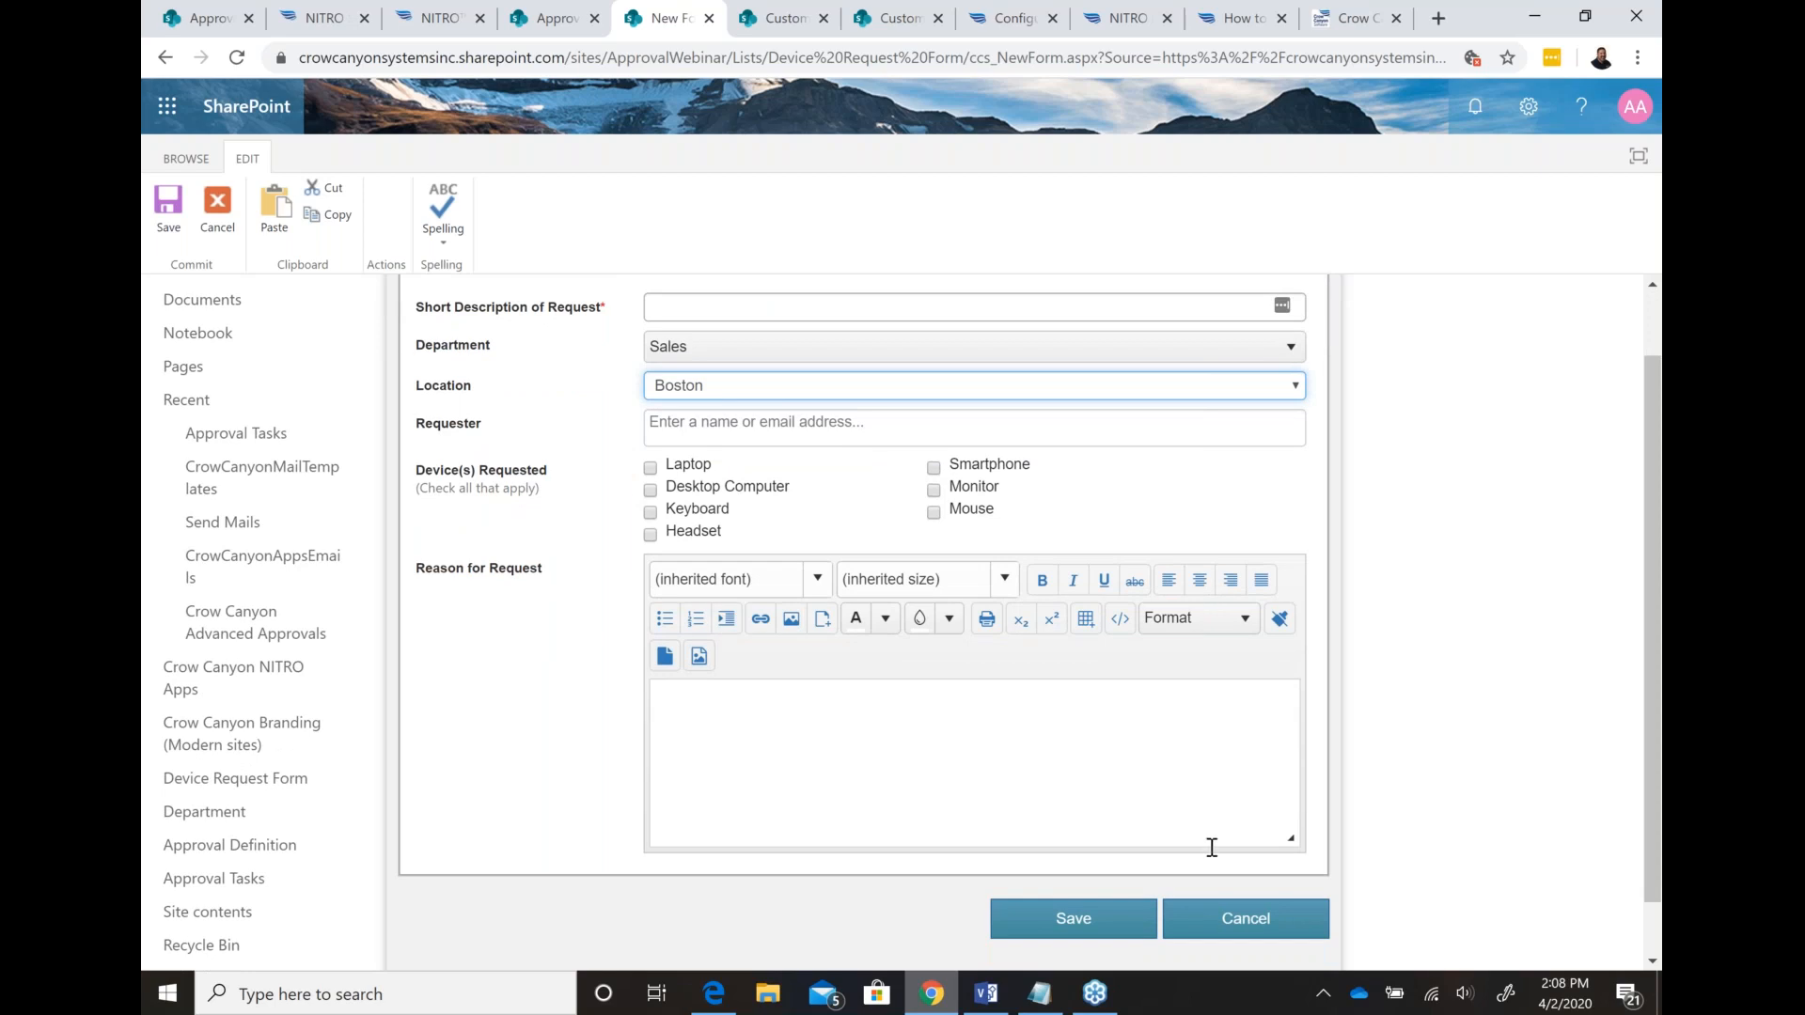
click(1231, 914)
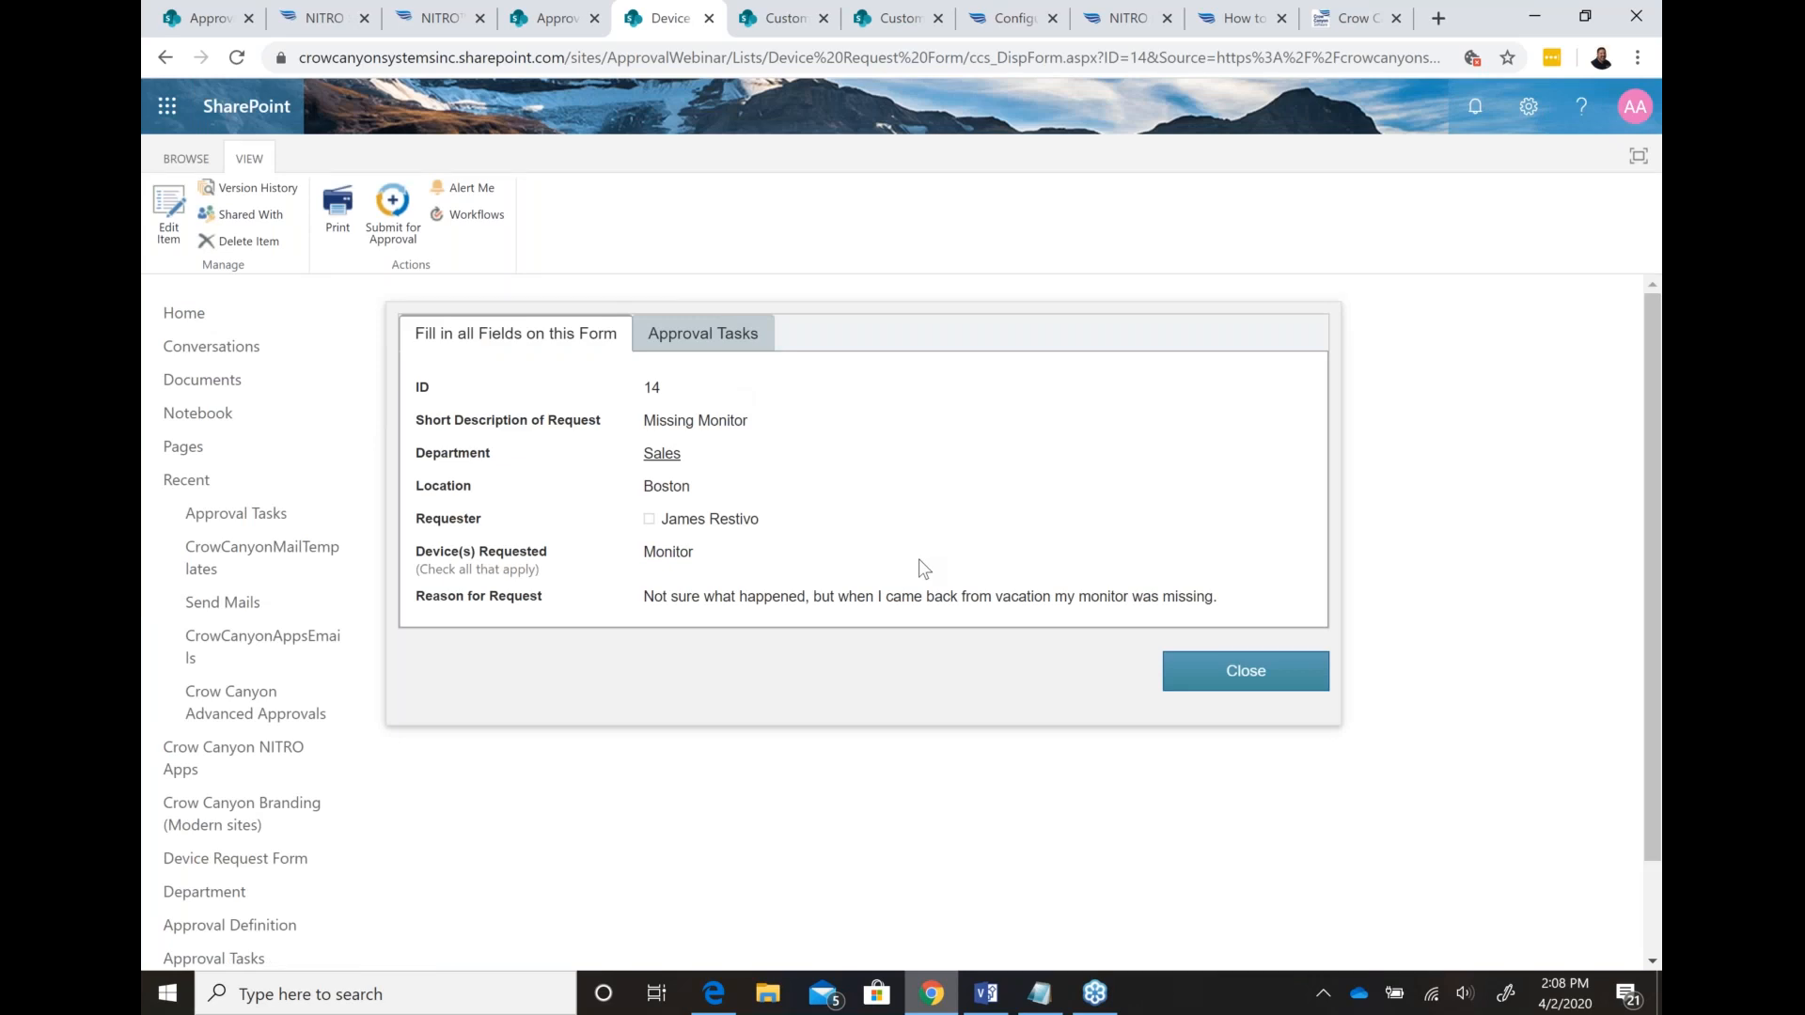
Step: Review the Approval Workflow Process diagram in Visio, return to the browser and close the Missing Monitor request
click(992, 995)
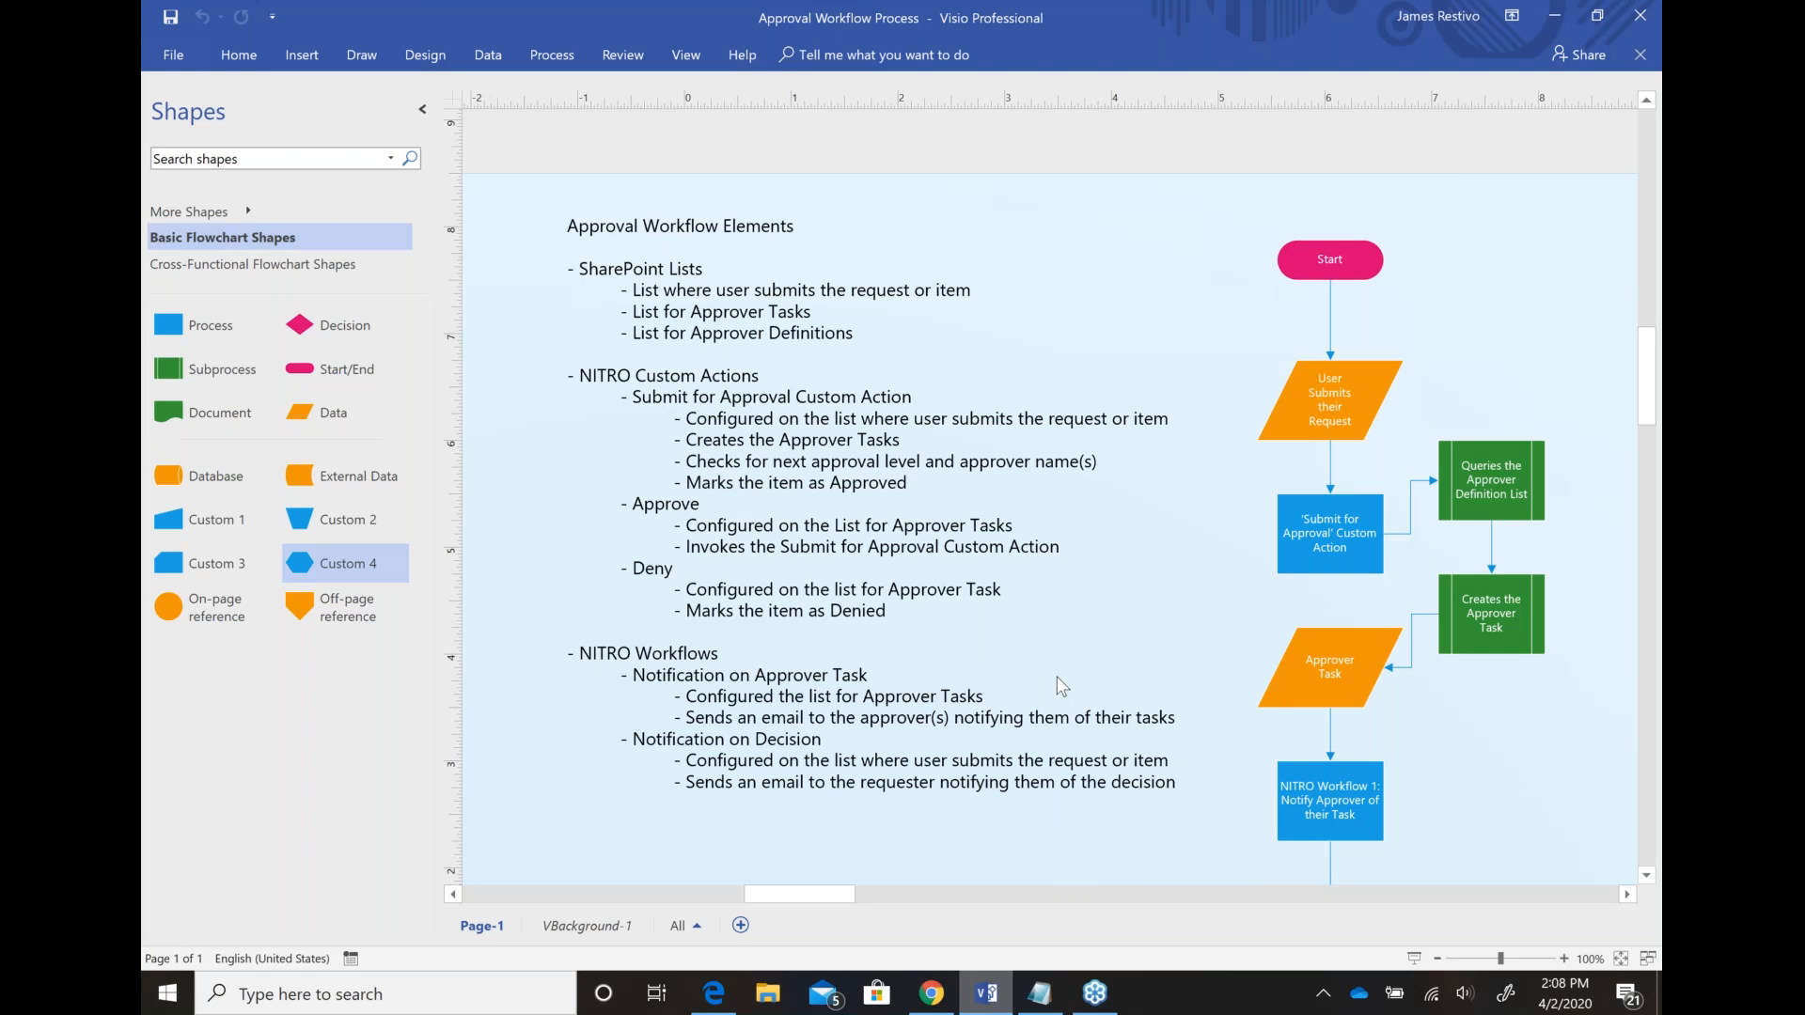
click(1556, 21)
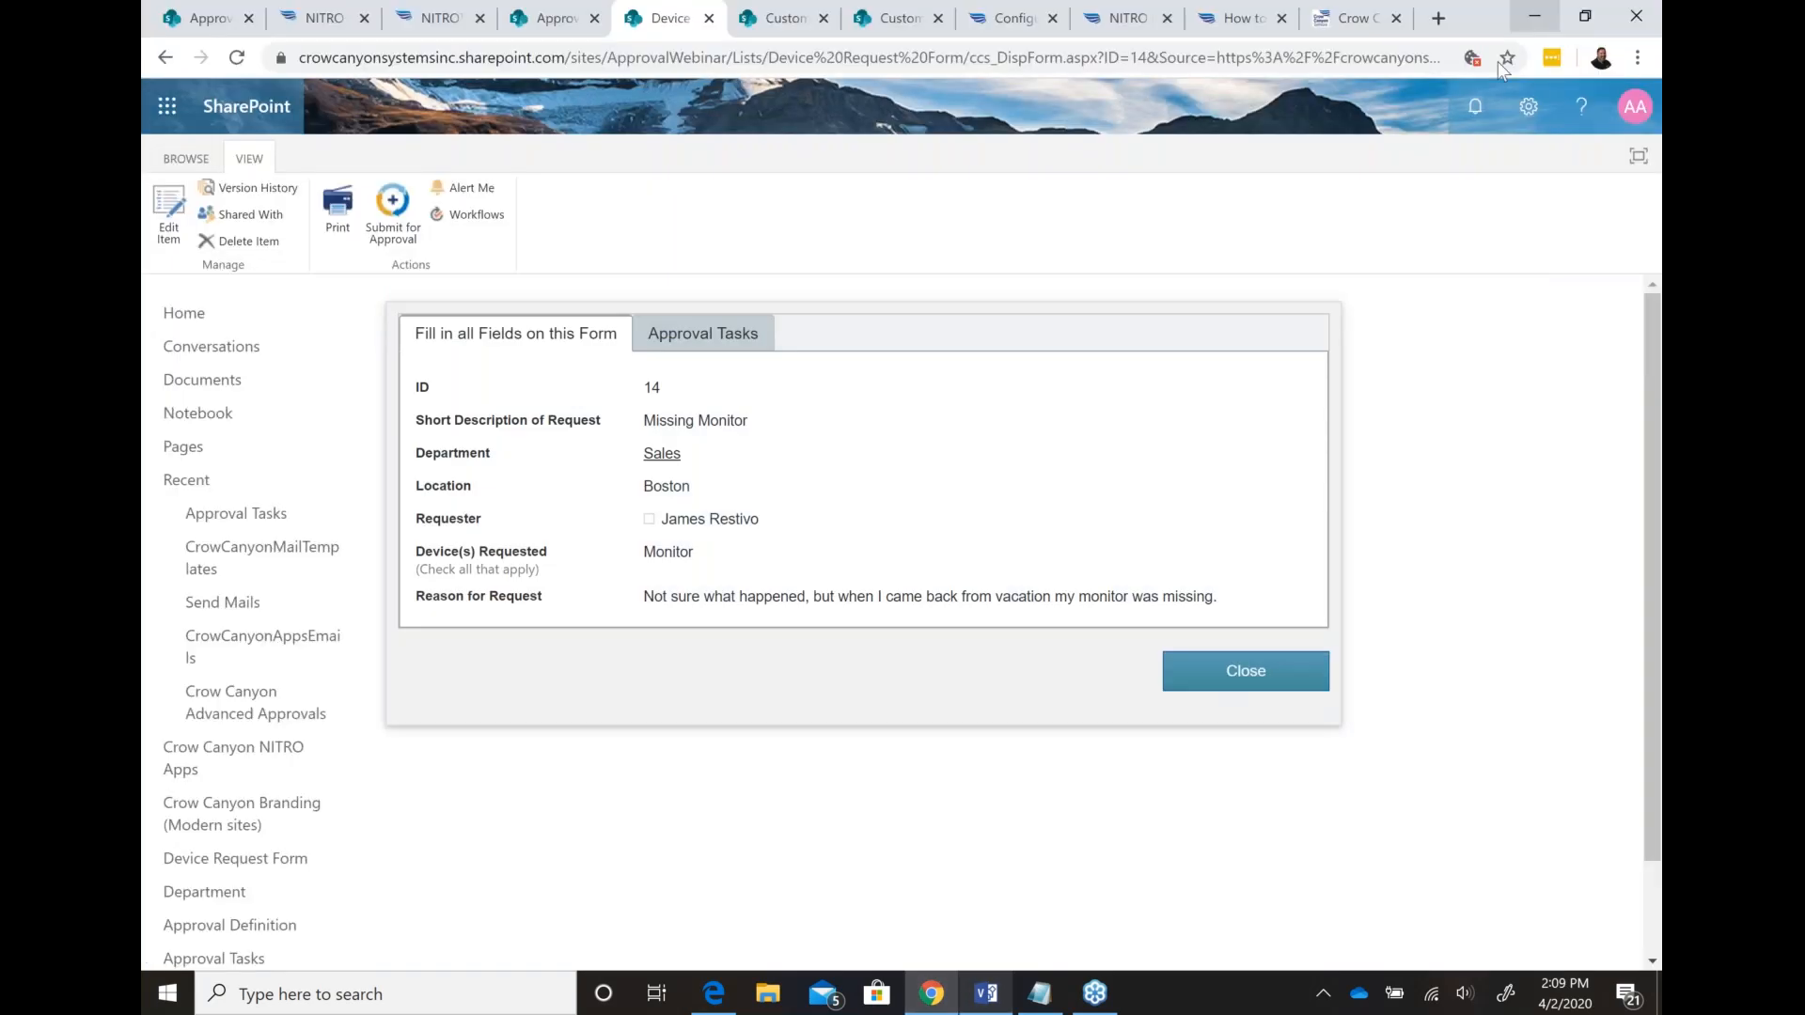
click(1239, 674)
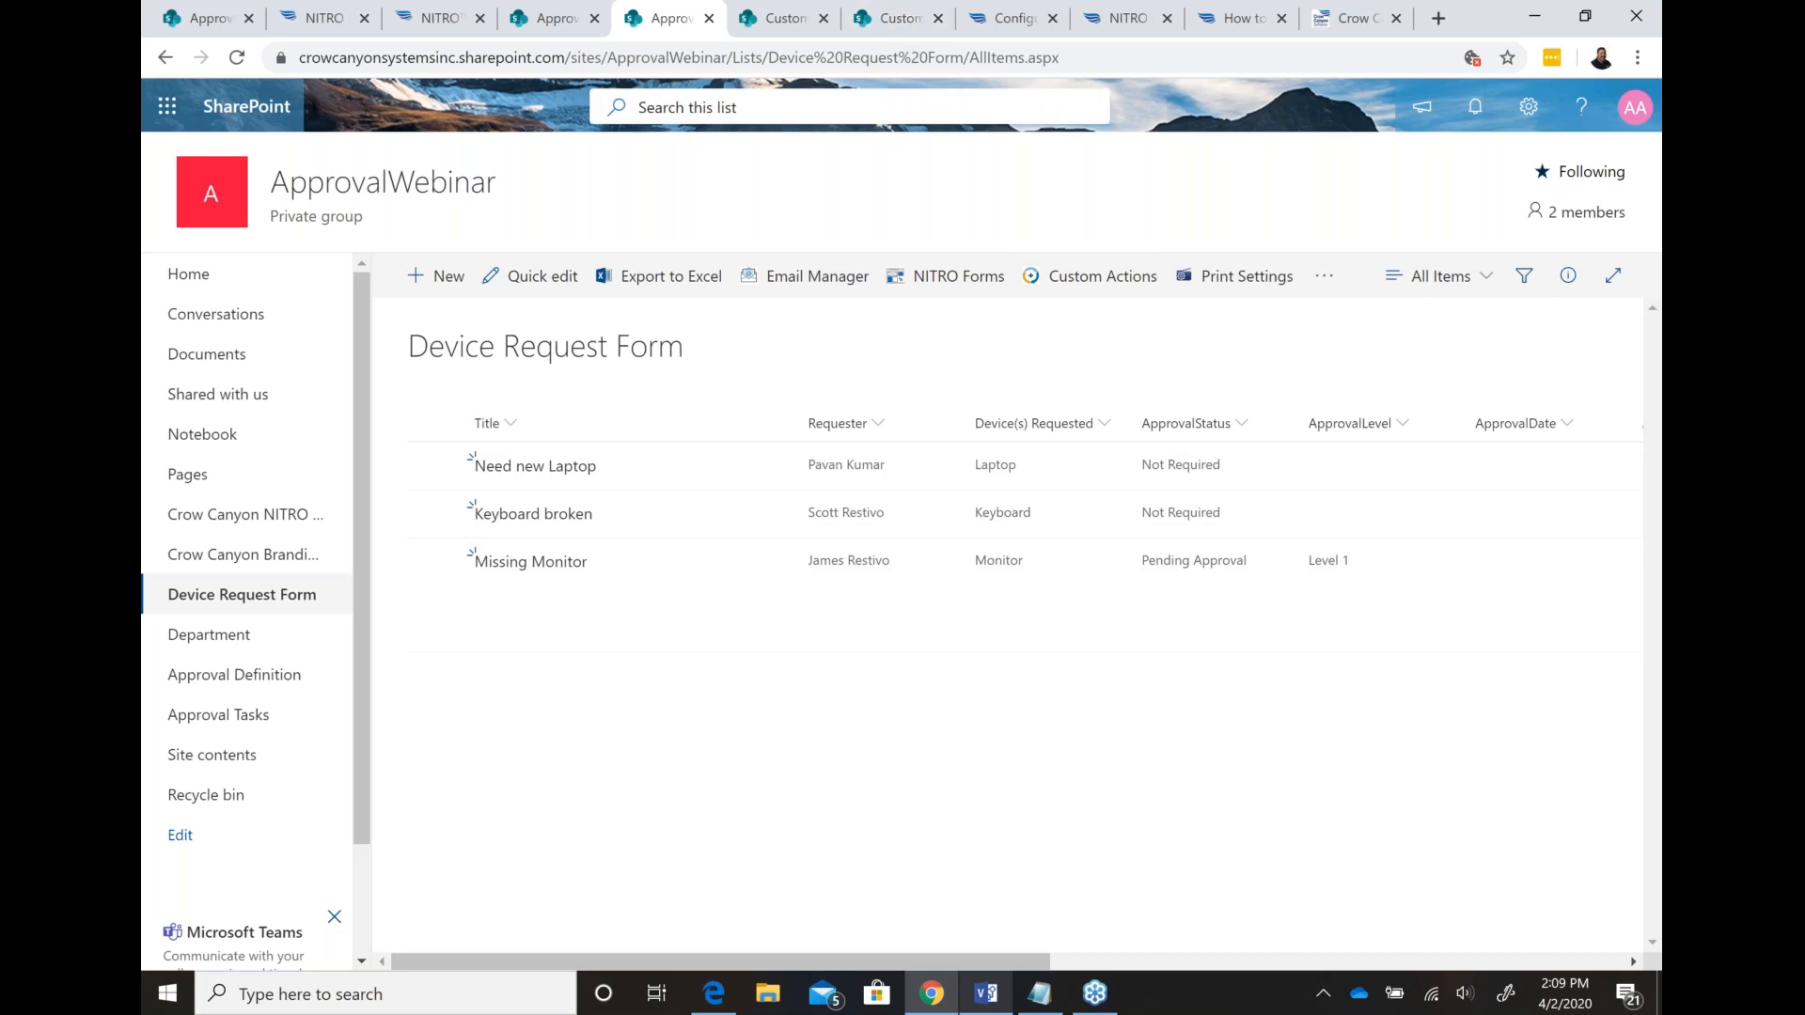
Step: Open the Device Request Form list's Submit for Approval custom action and review its conditions and the actions it executes
click(889, 18)
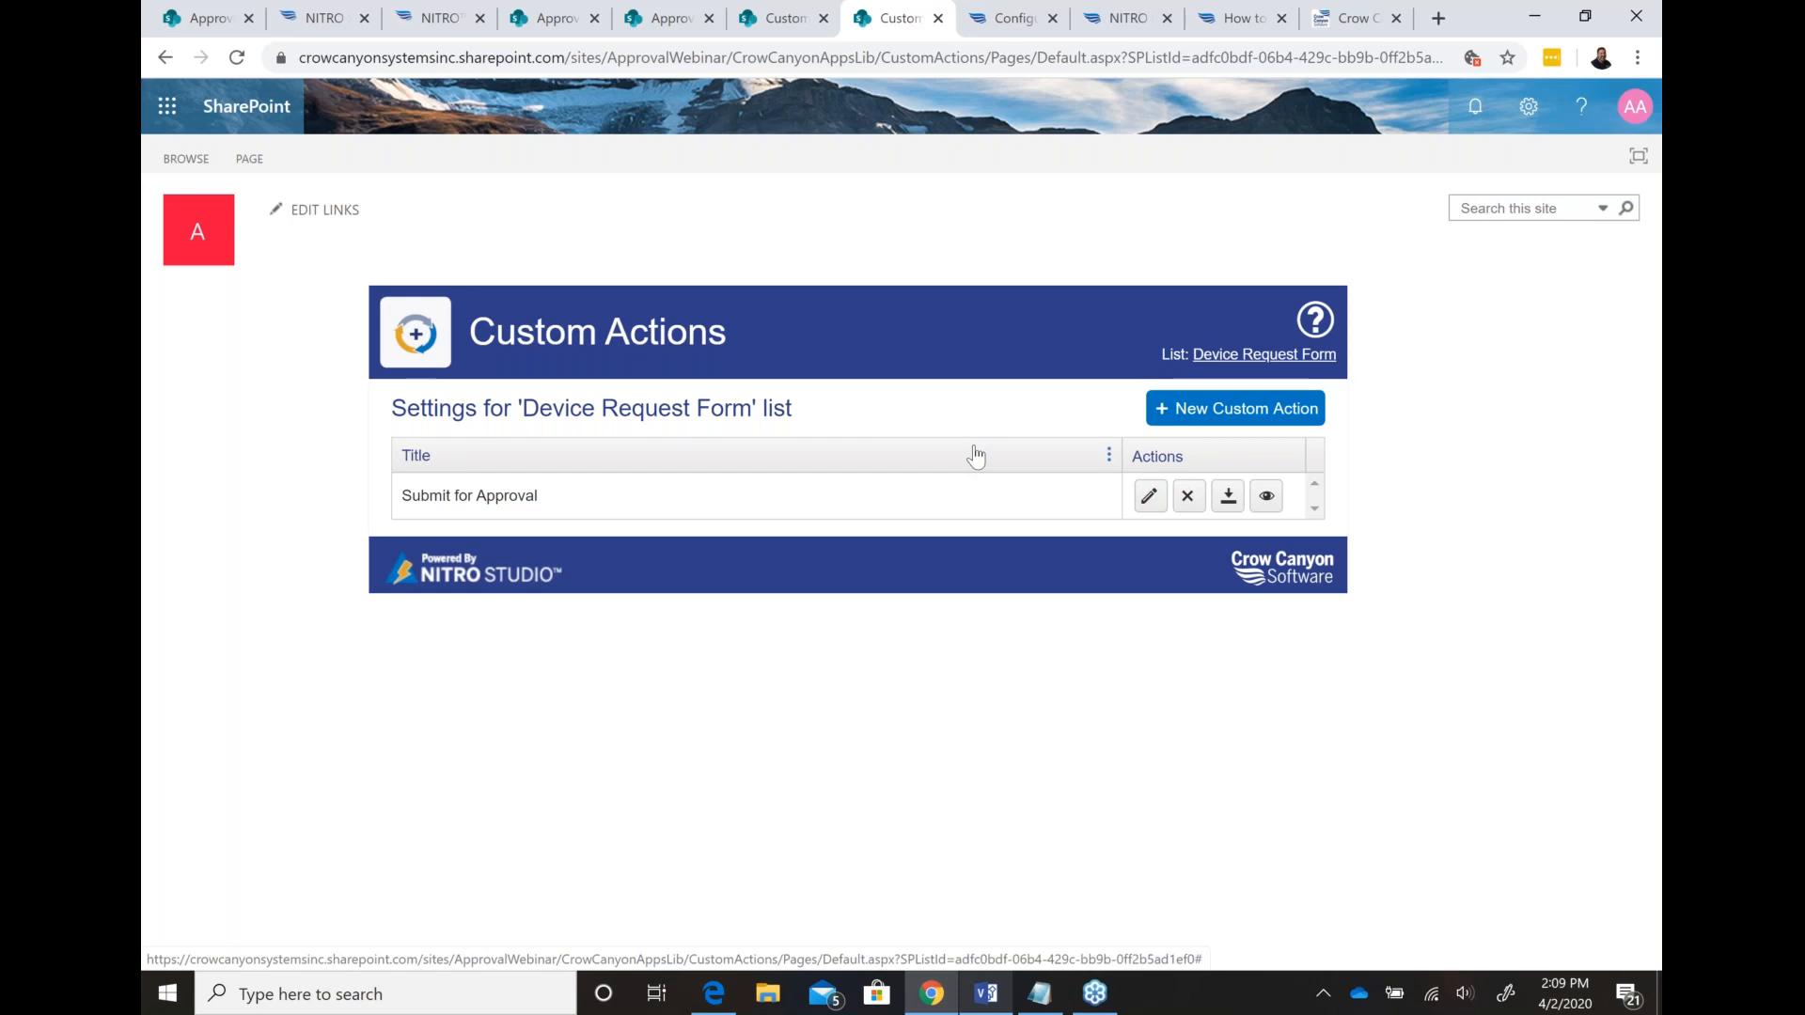
click(1149, 500)
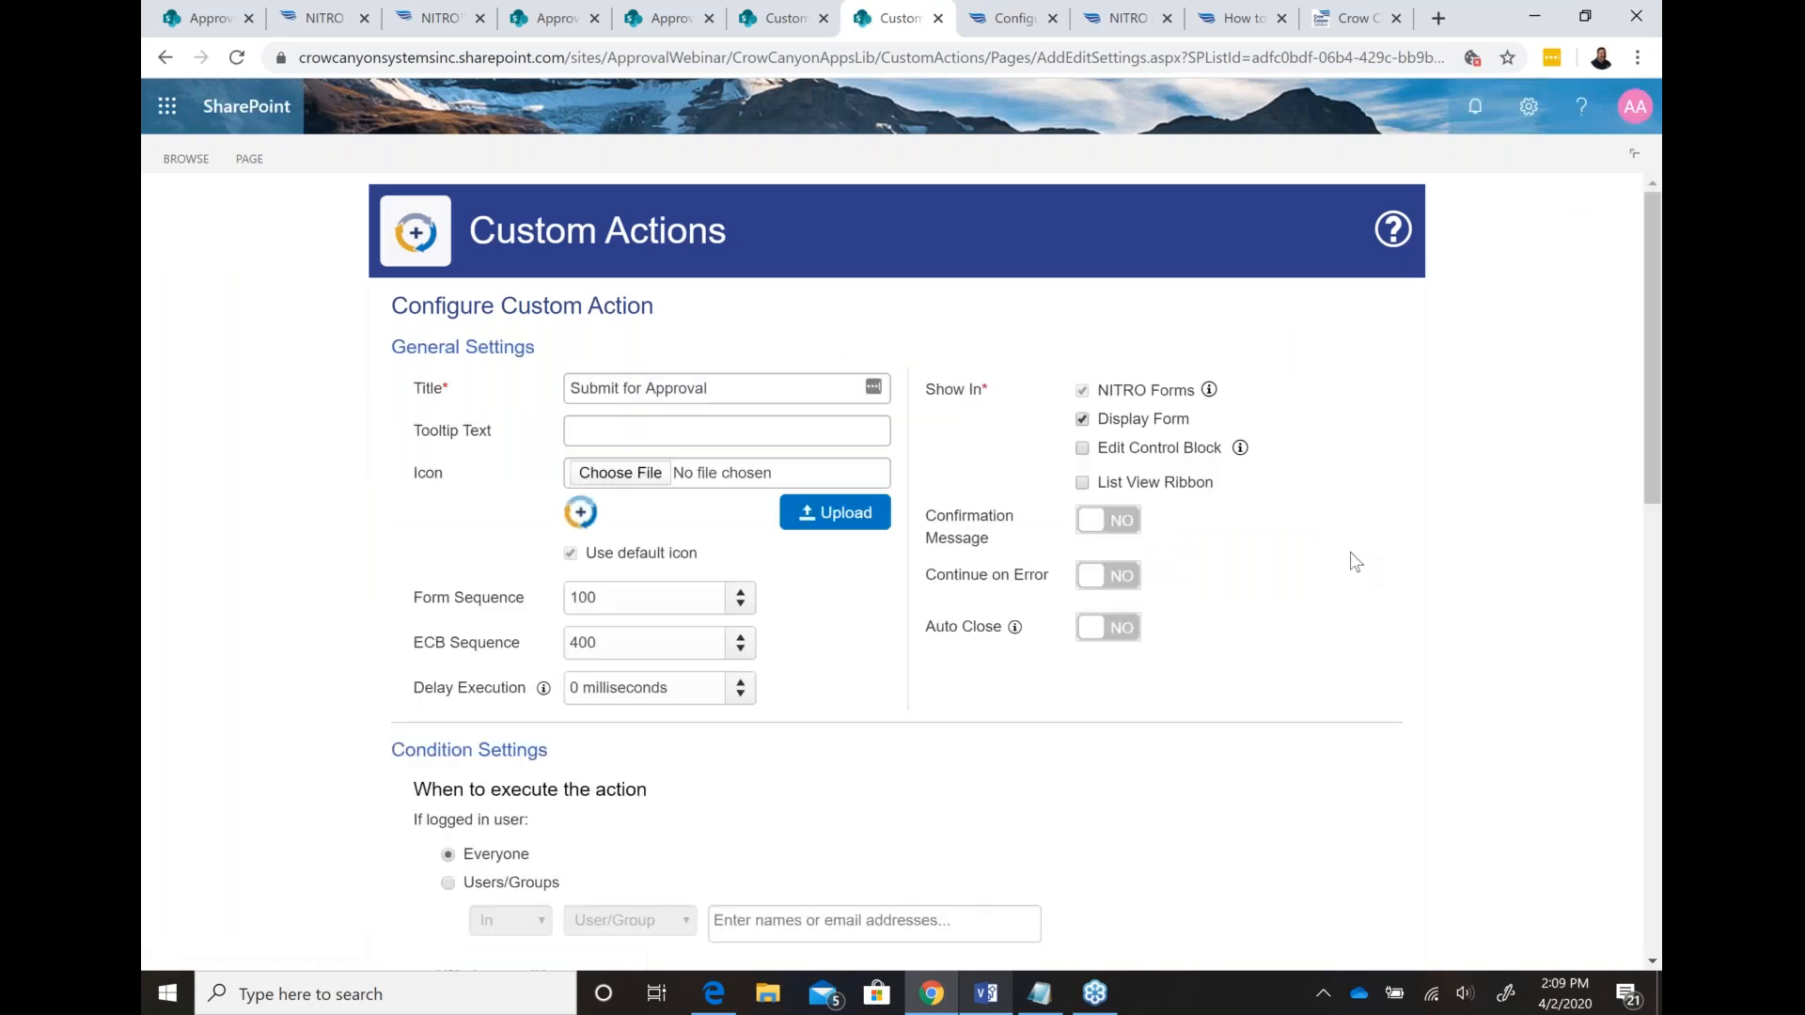
scroll(1354, 561, down, 1)
scroll(1355, 561, down, 5)
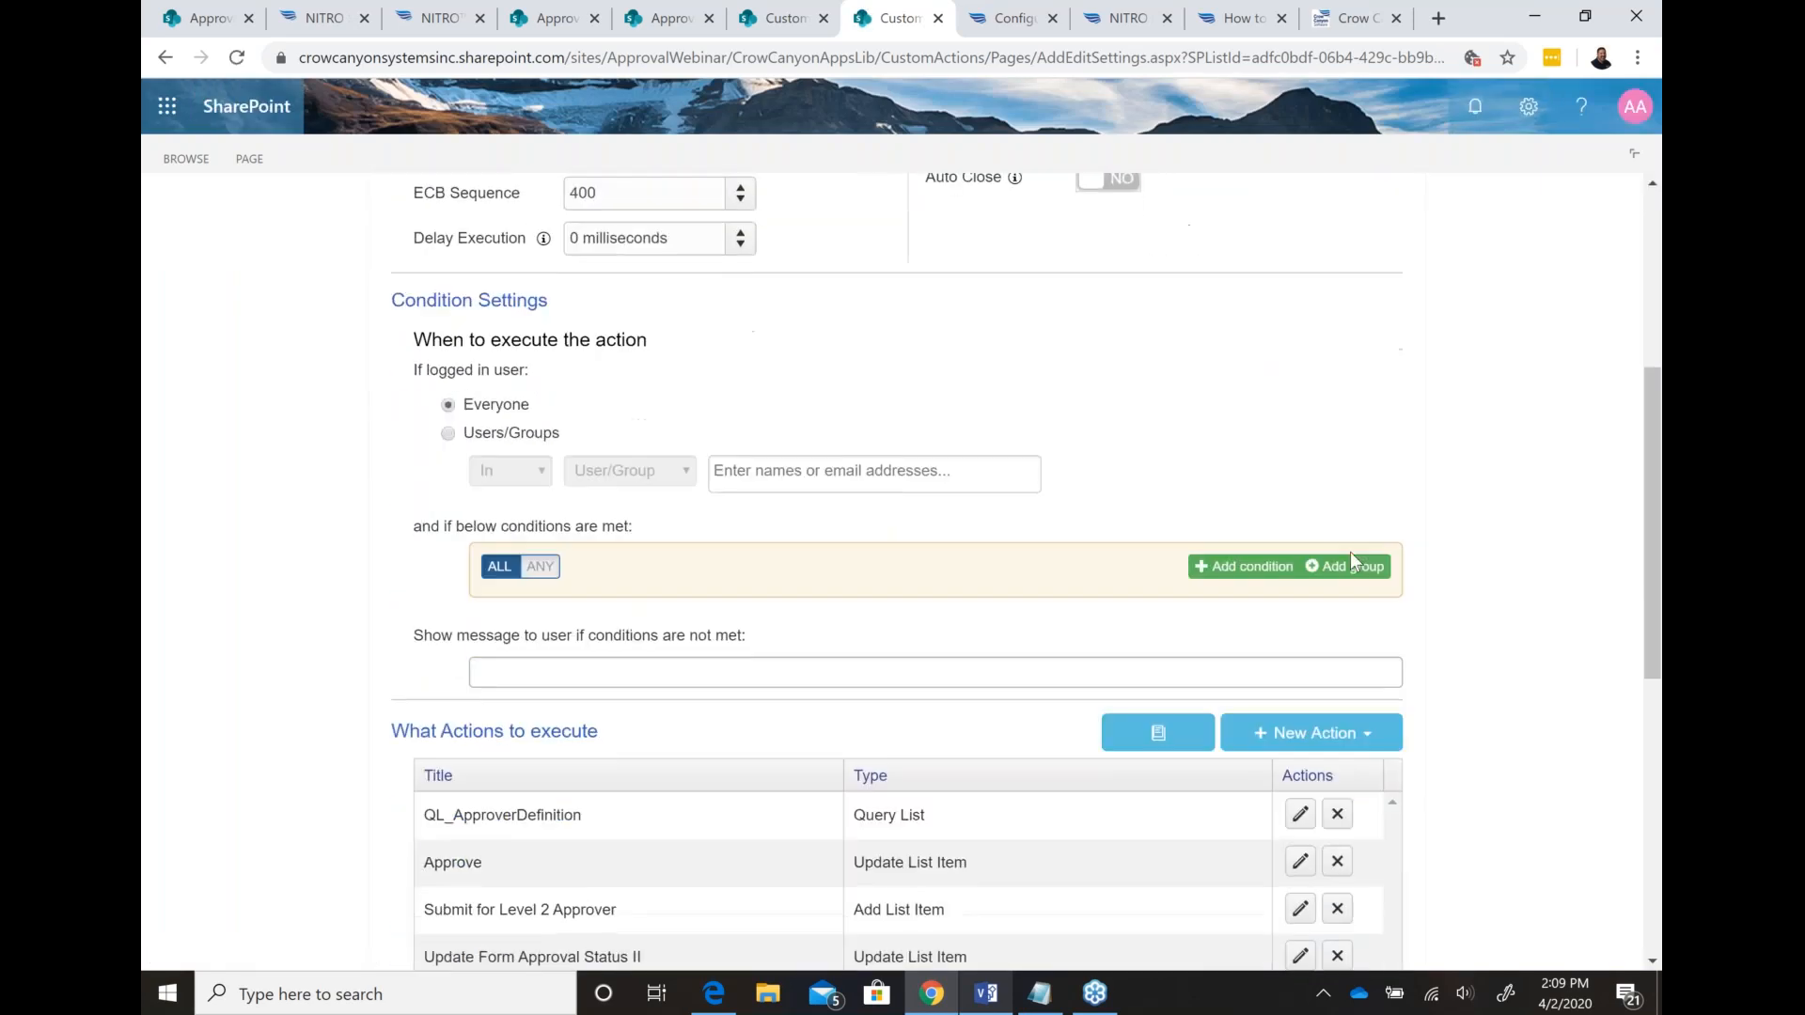
scroll(1499, 625, down, 2)
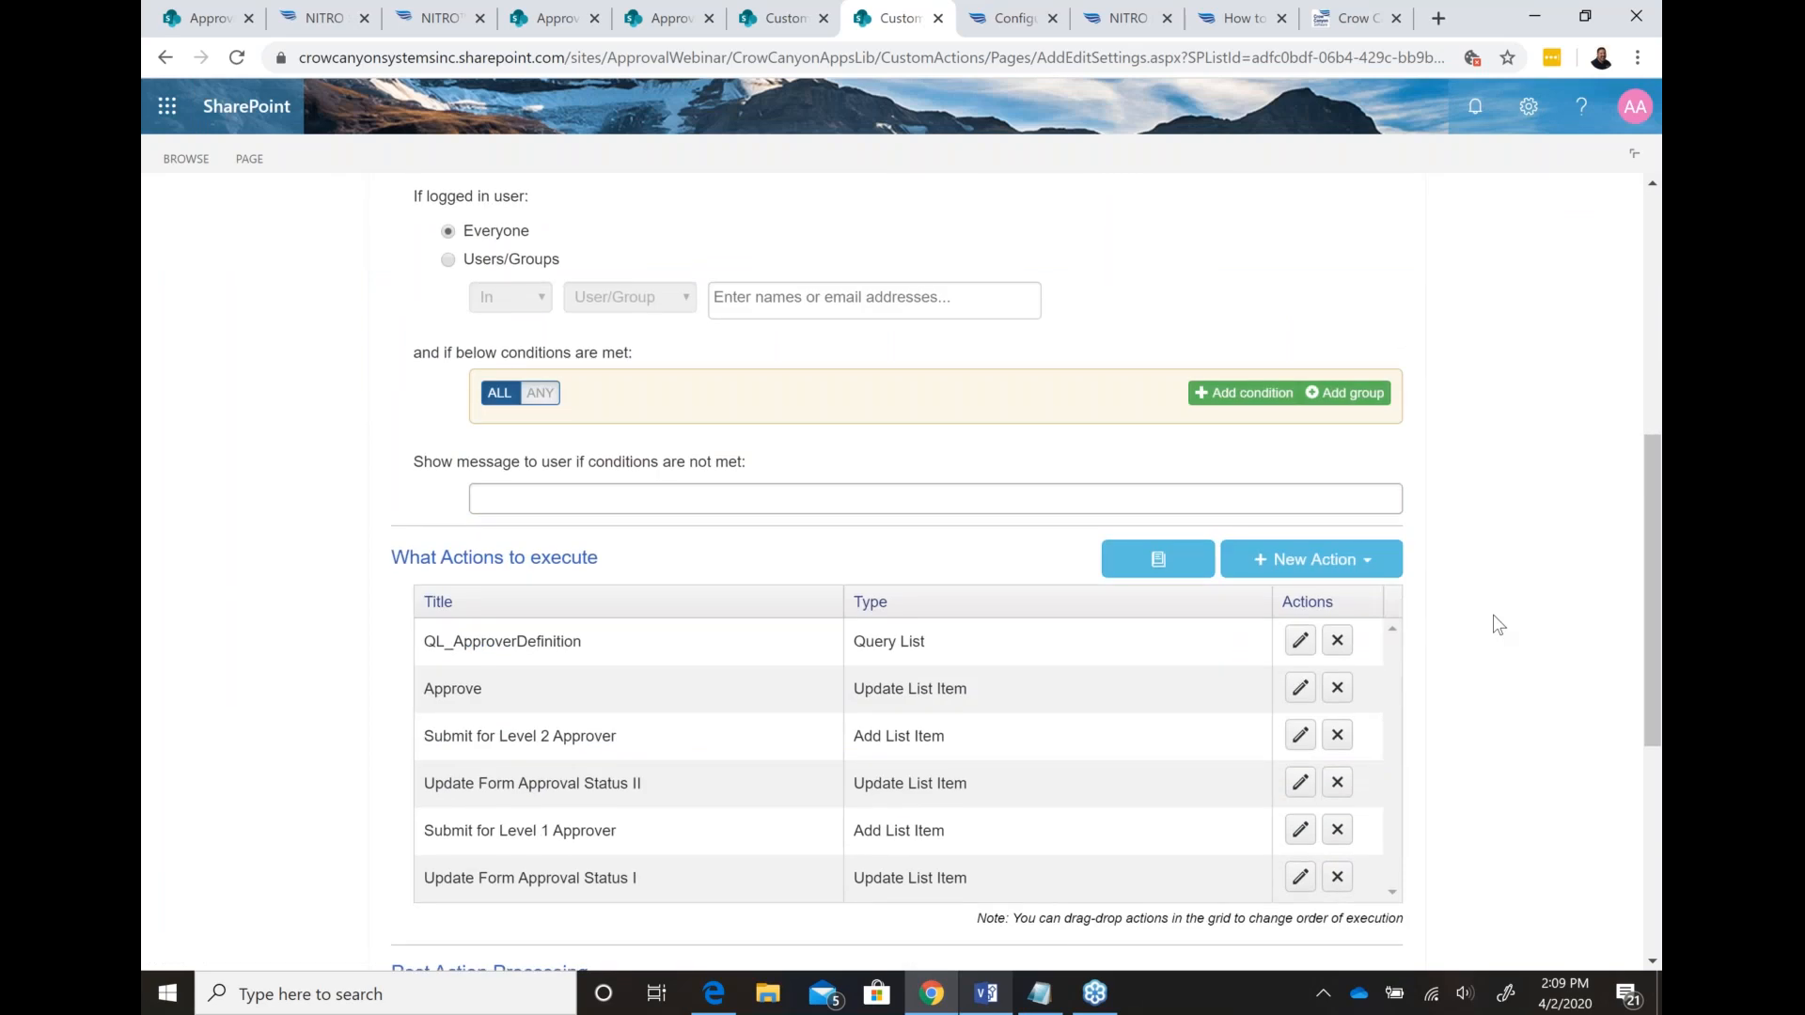
scroll(1496, 624, down, 1)
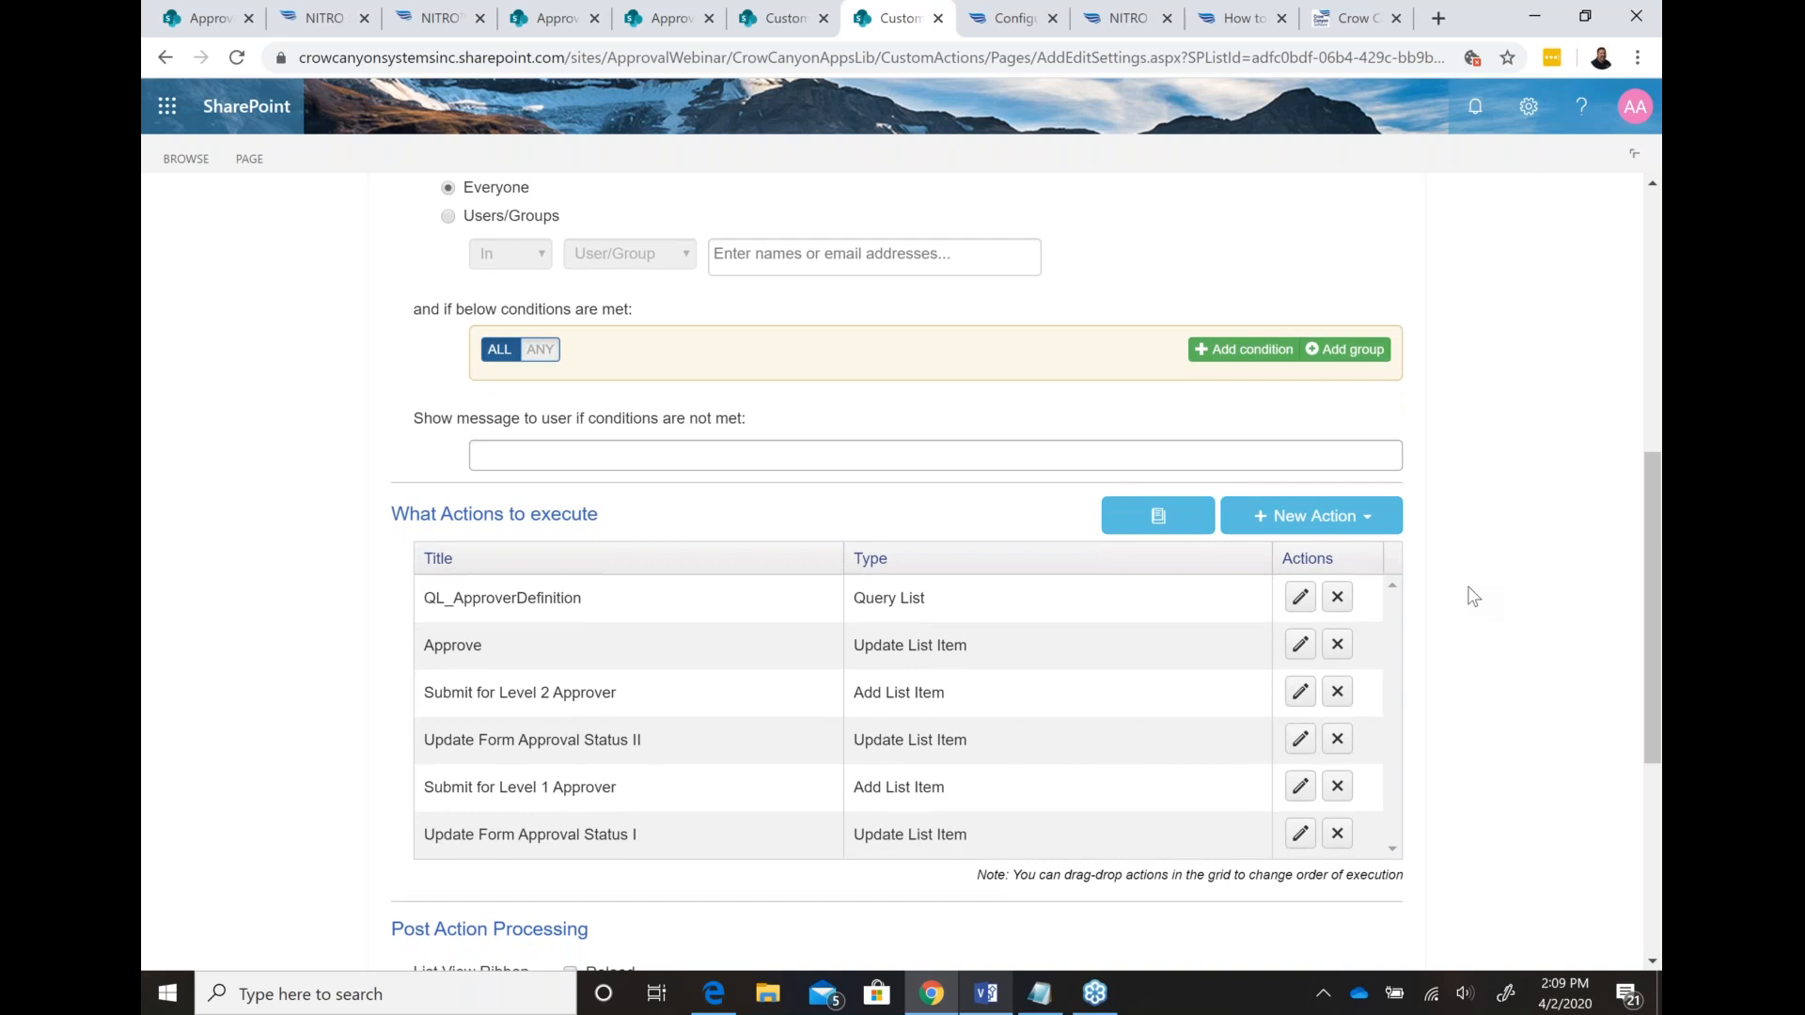
Step: Open the QL_ApproverDefinition query list action and examine its general settings and query conditions
click(1298, 602)
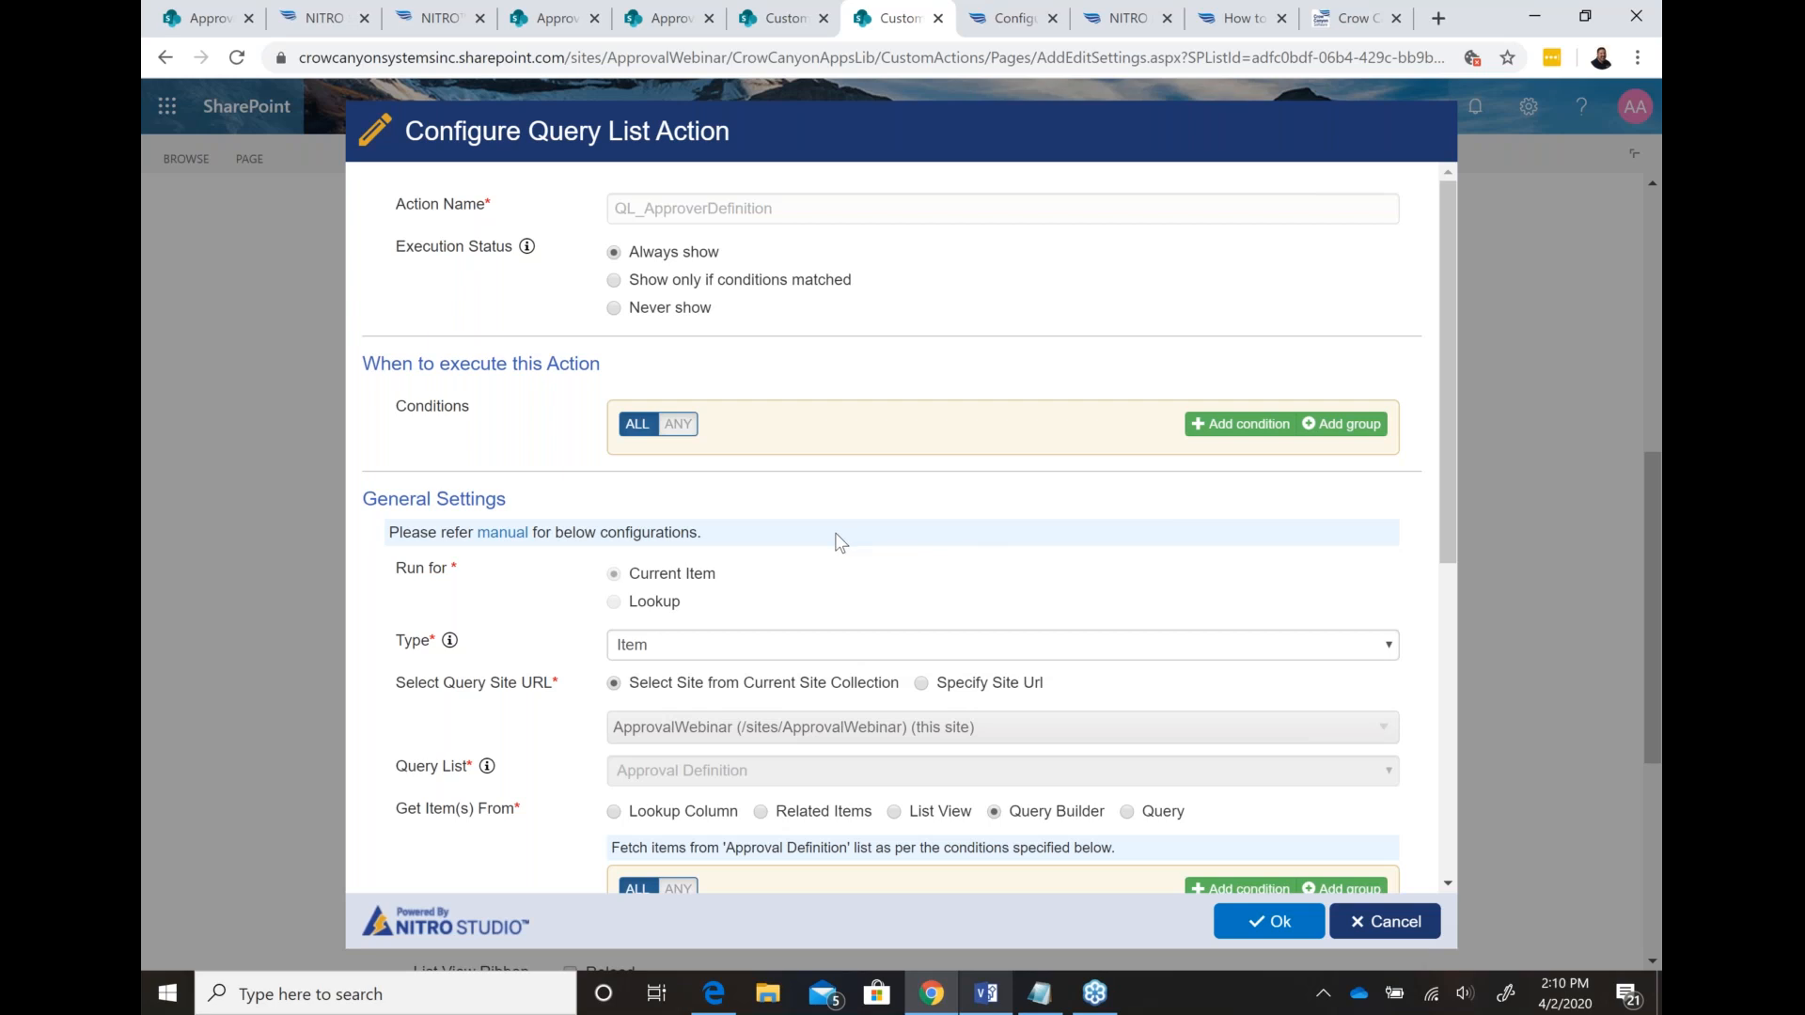
scroll(567, 602, down, 2)
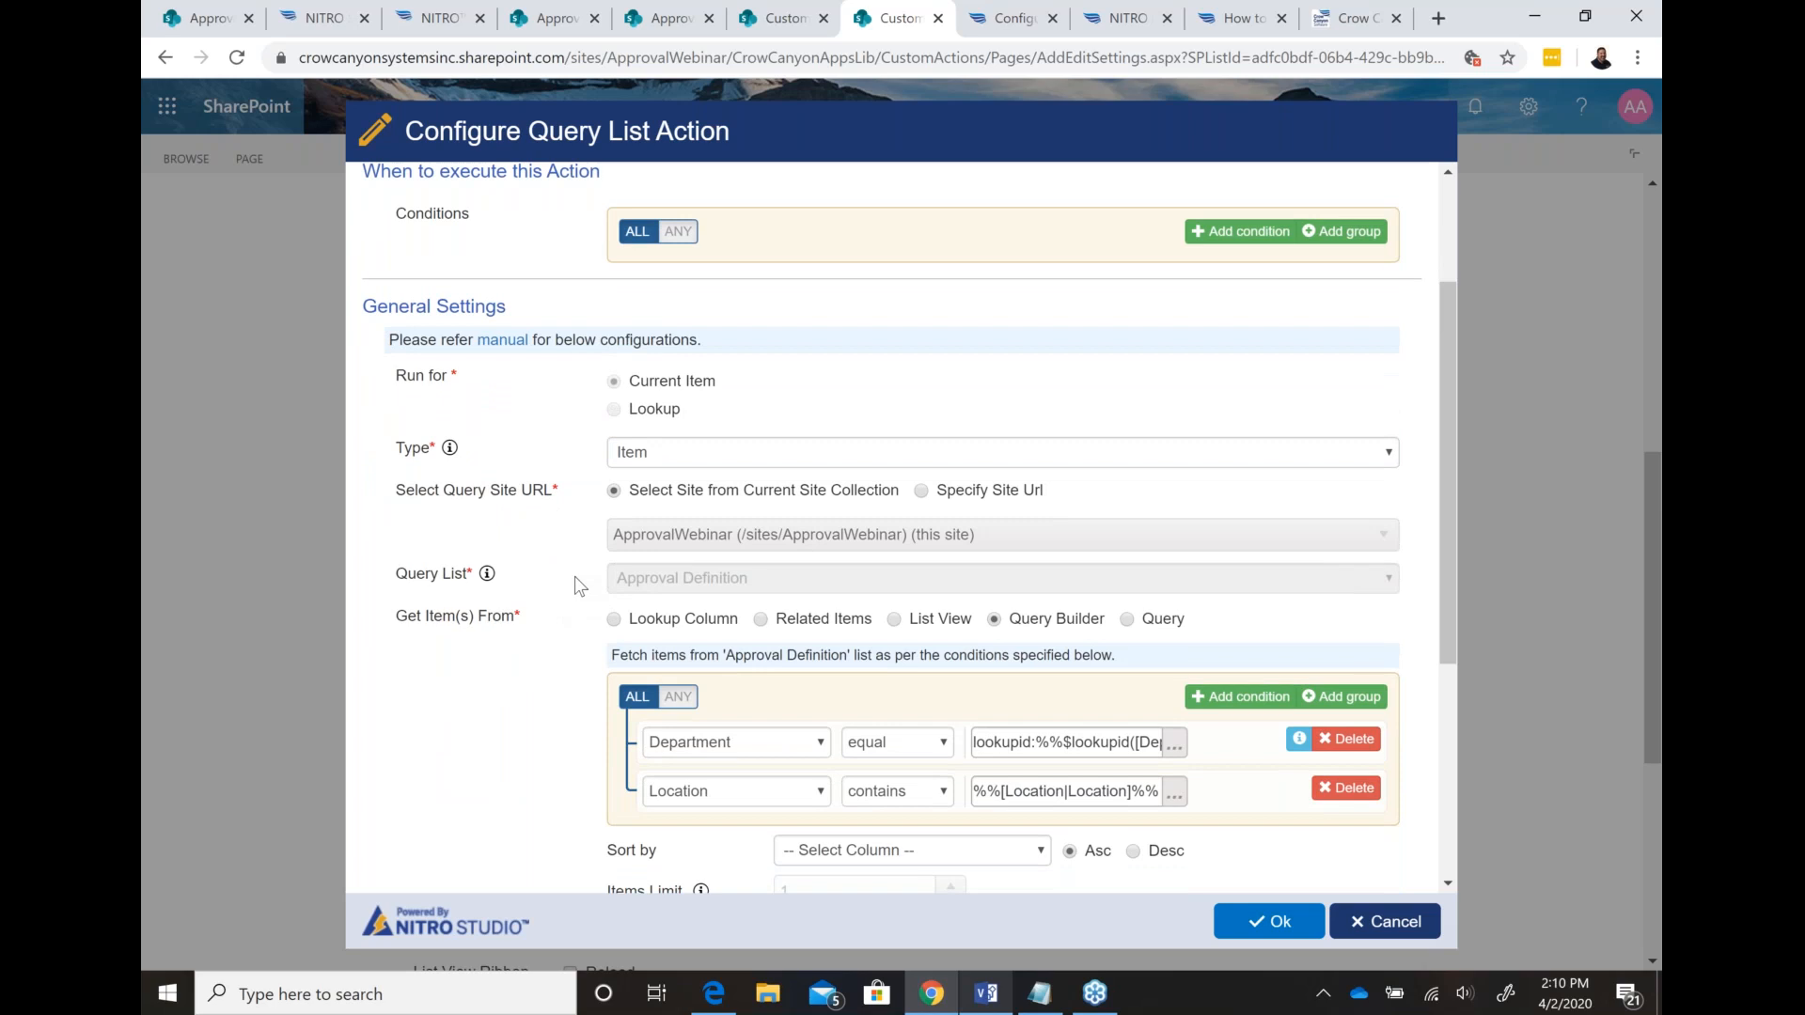
scroll(581, 586, down, 1)
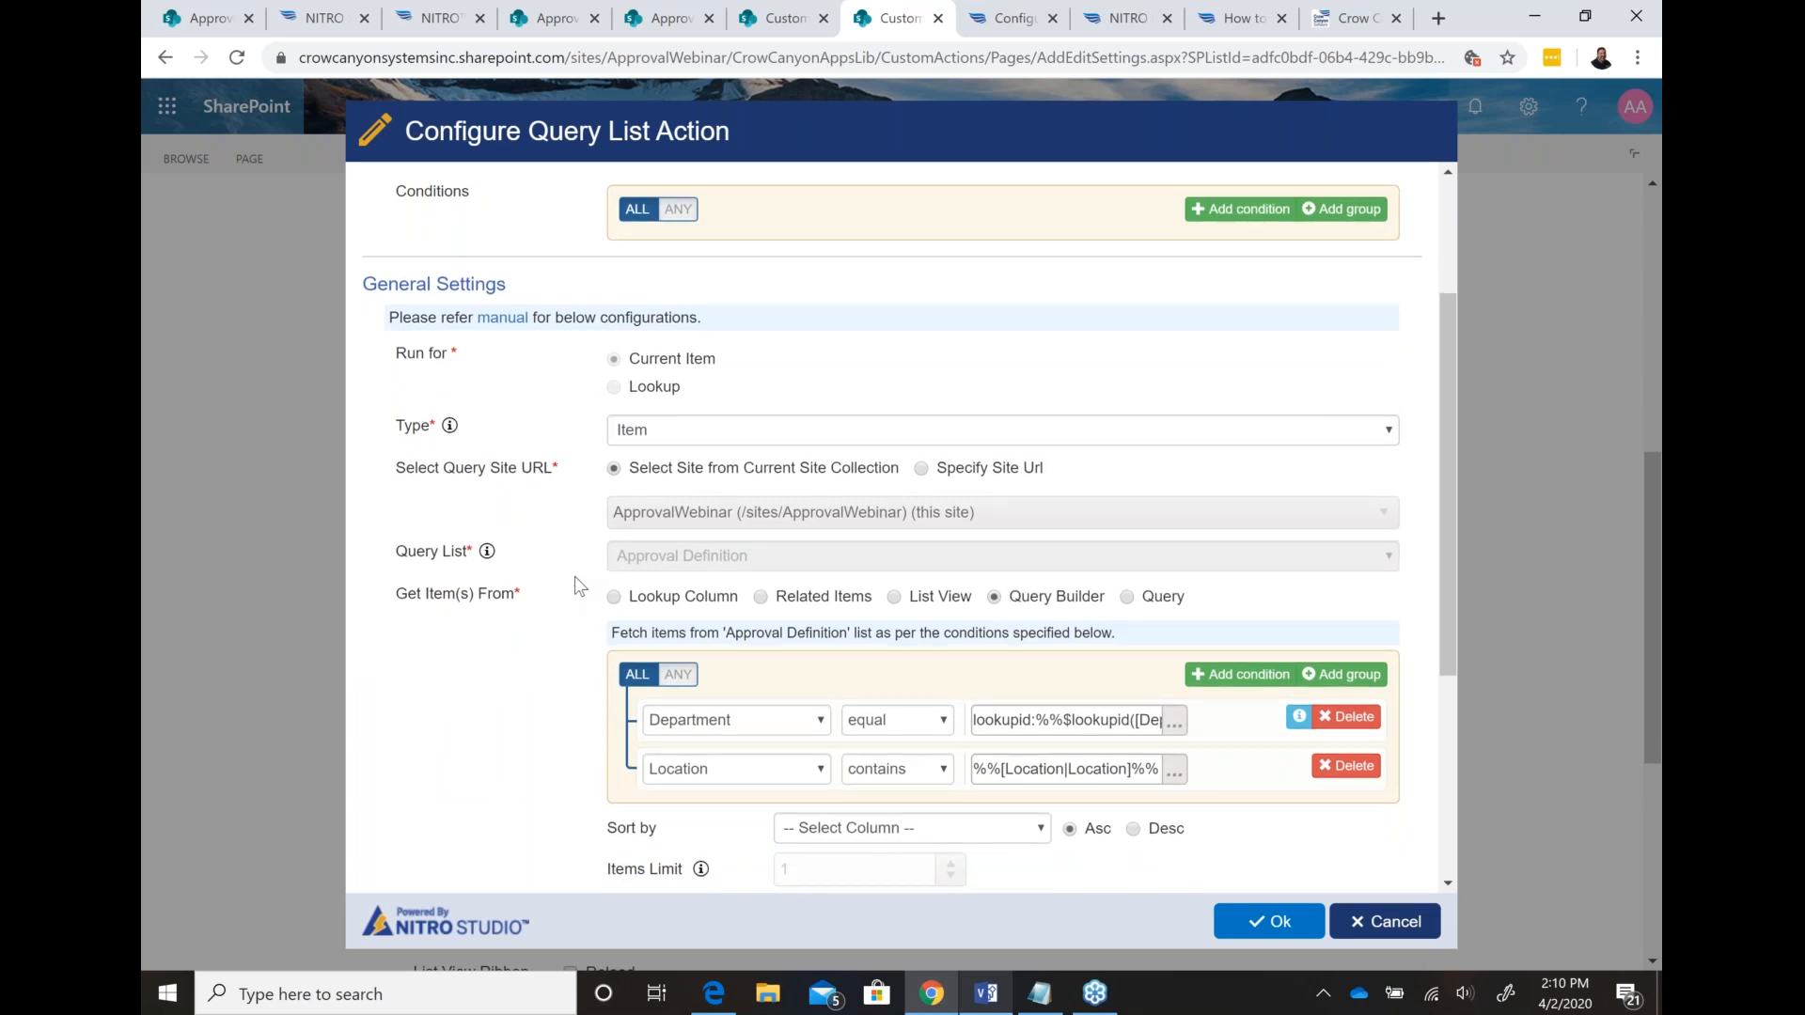
scroll(577, 587, down, 1)
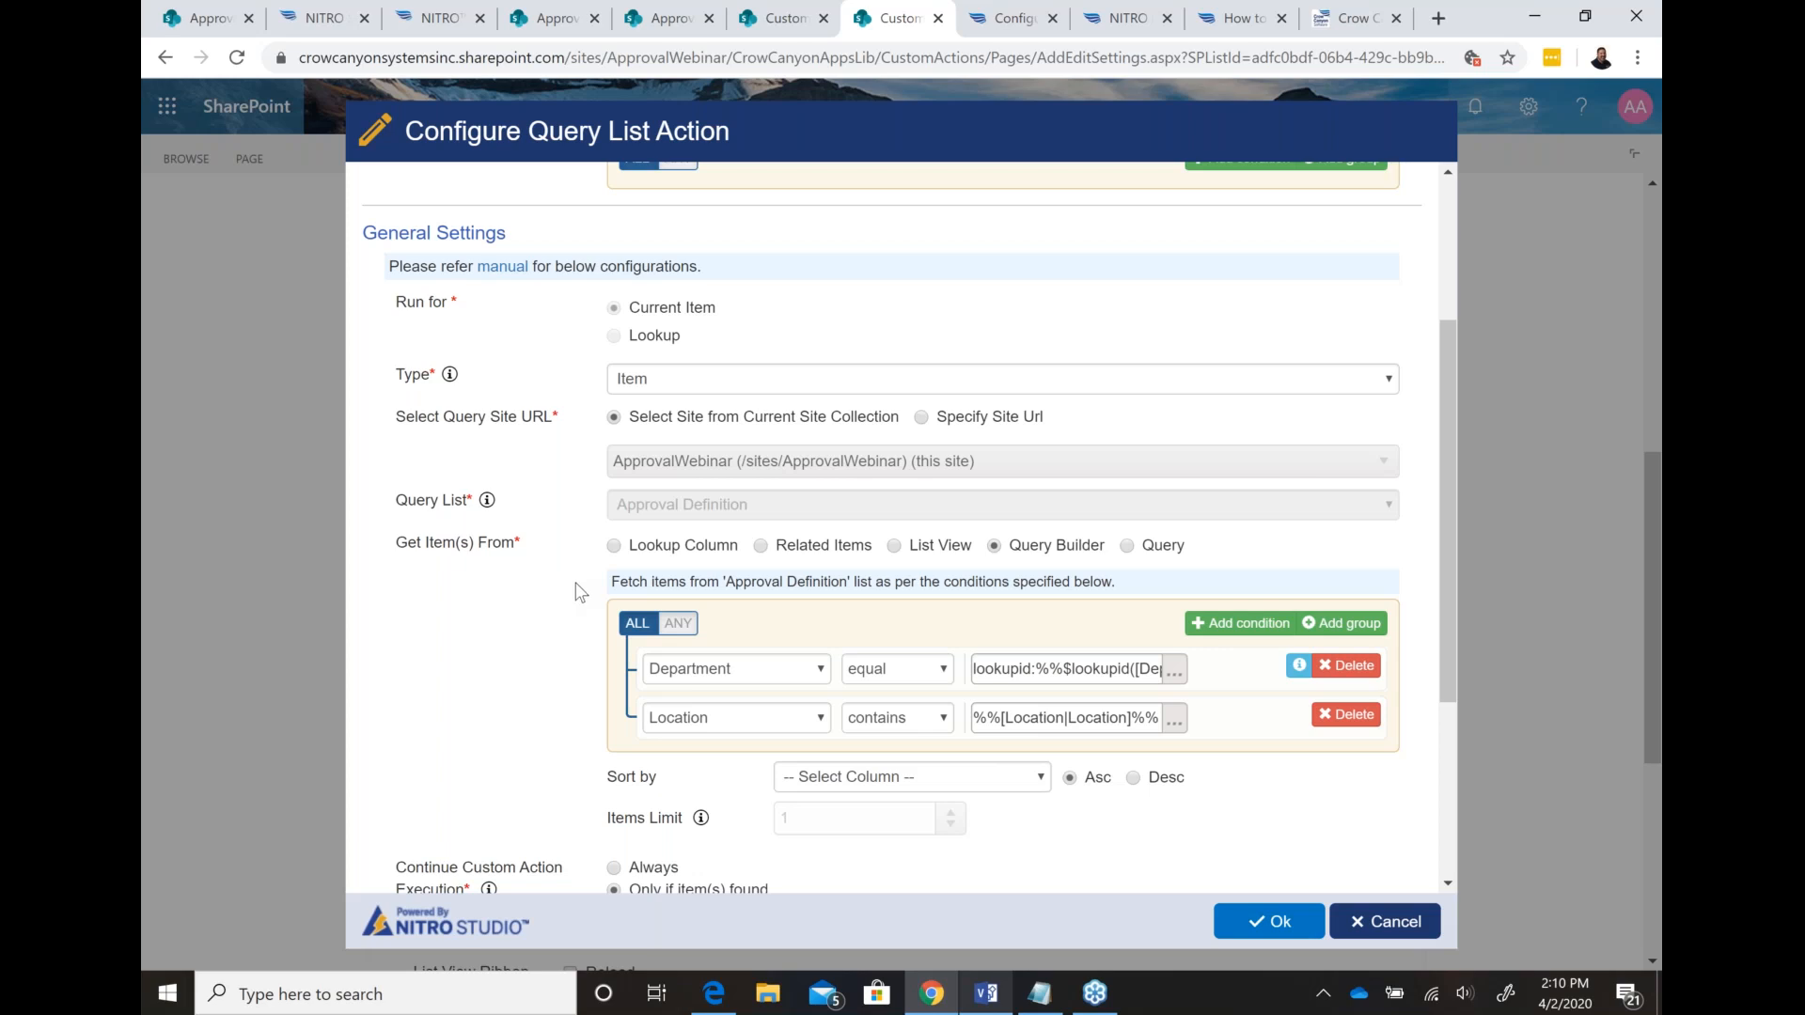
scroll(578, 626, down, 1)
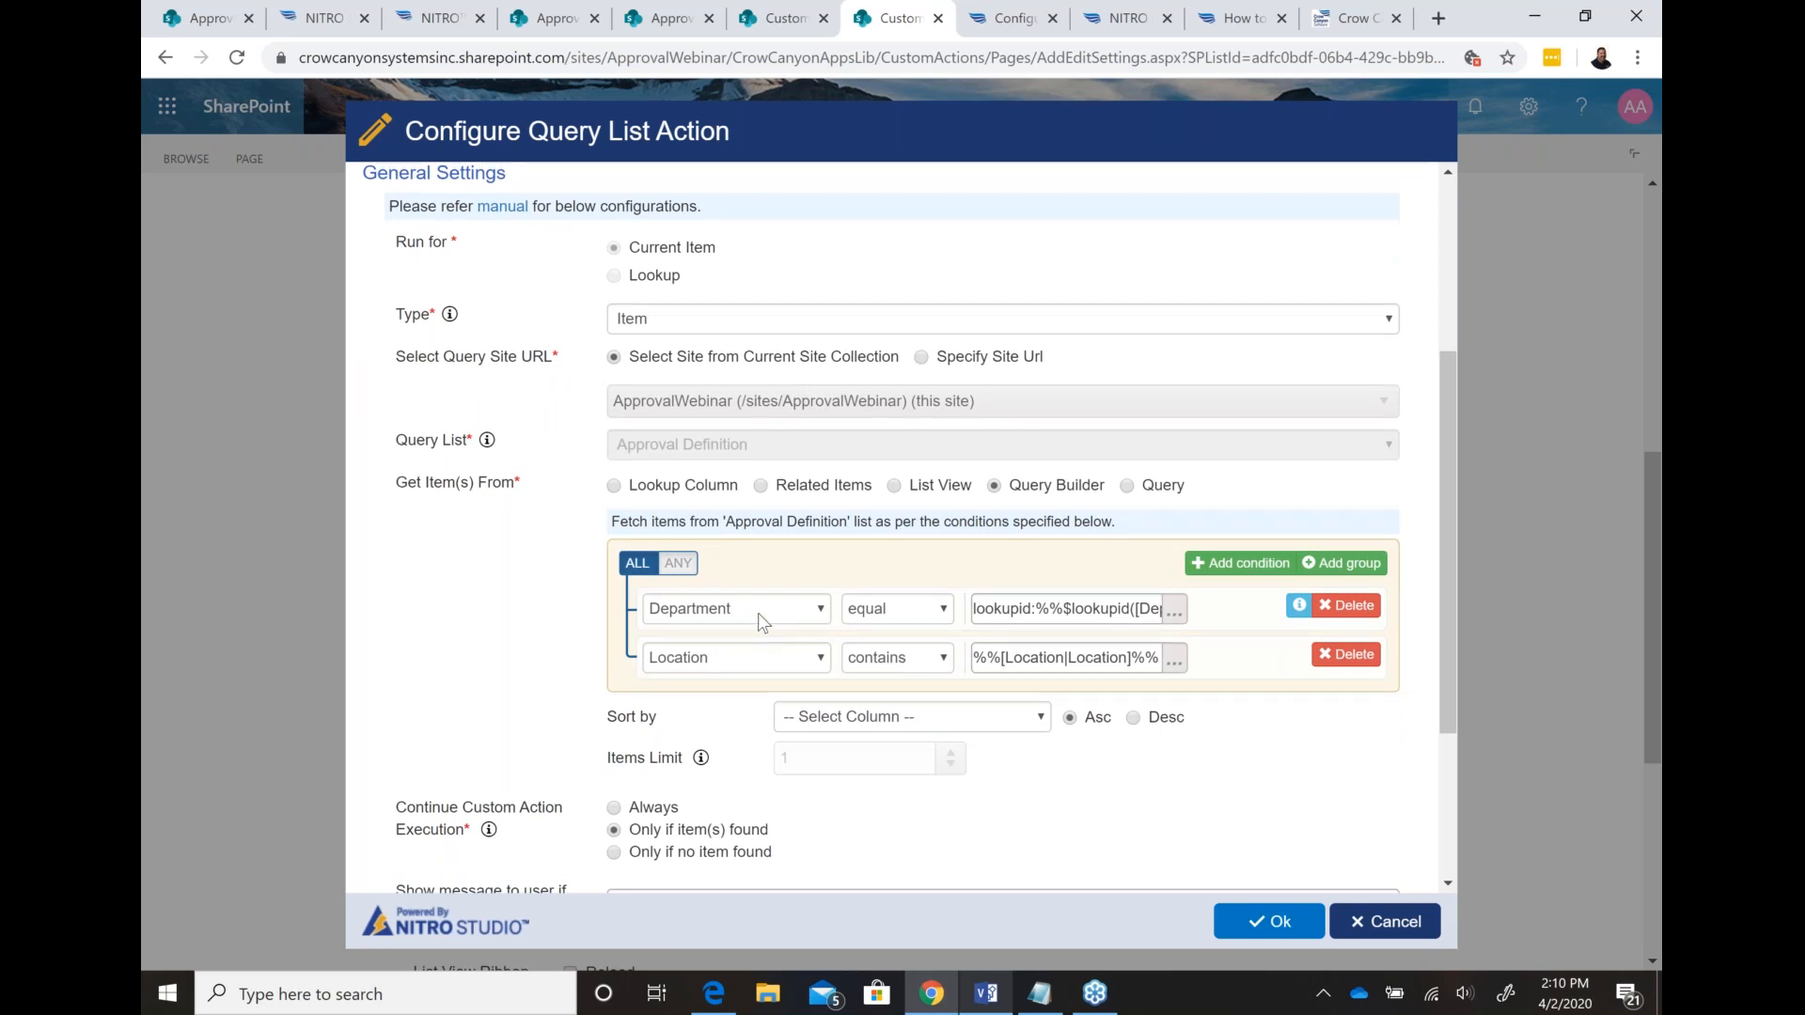
Step: Copy the Department condition's lookupid expression into the untitled Notepad document to show it in full
double_click(1040, 611)
triple_click(1040, 611)
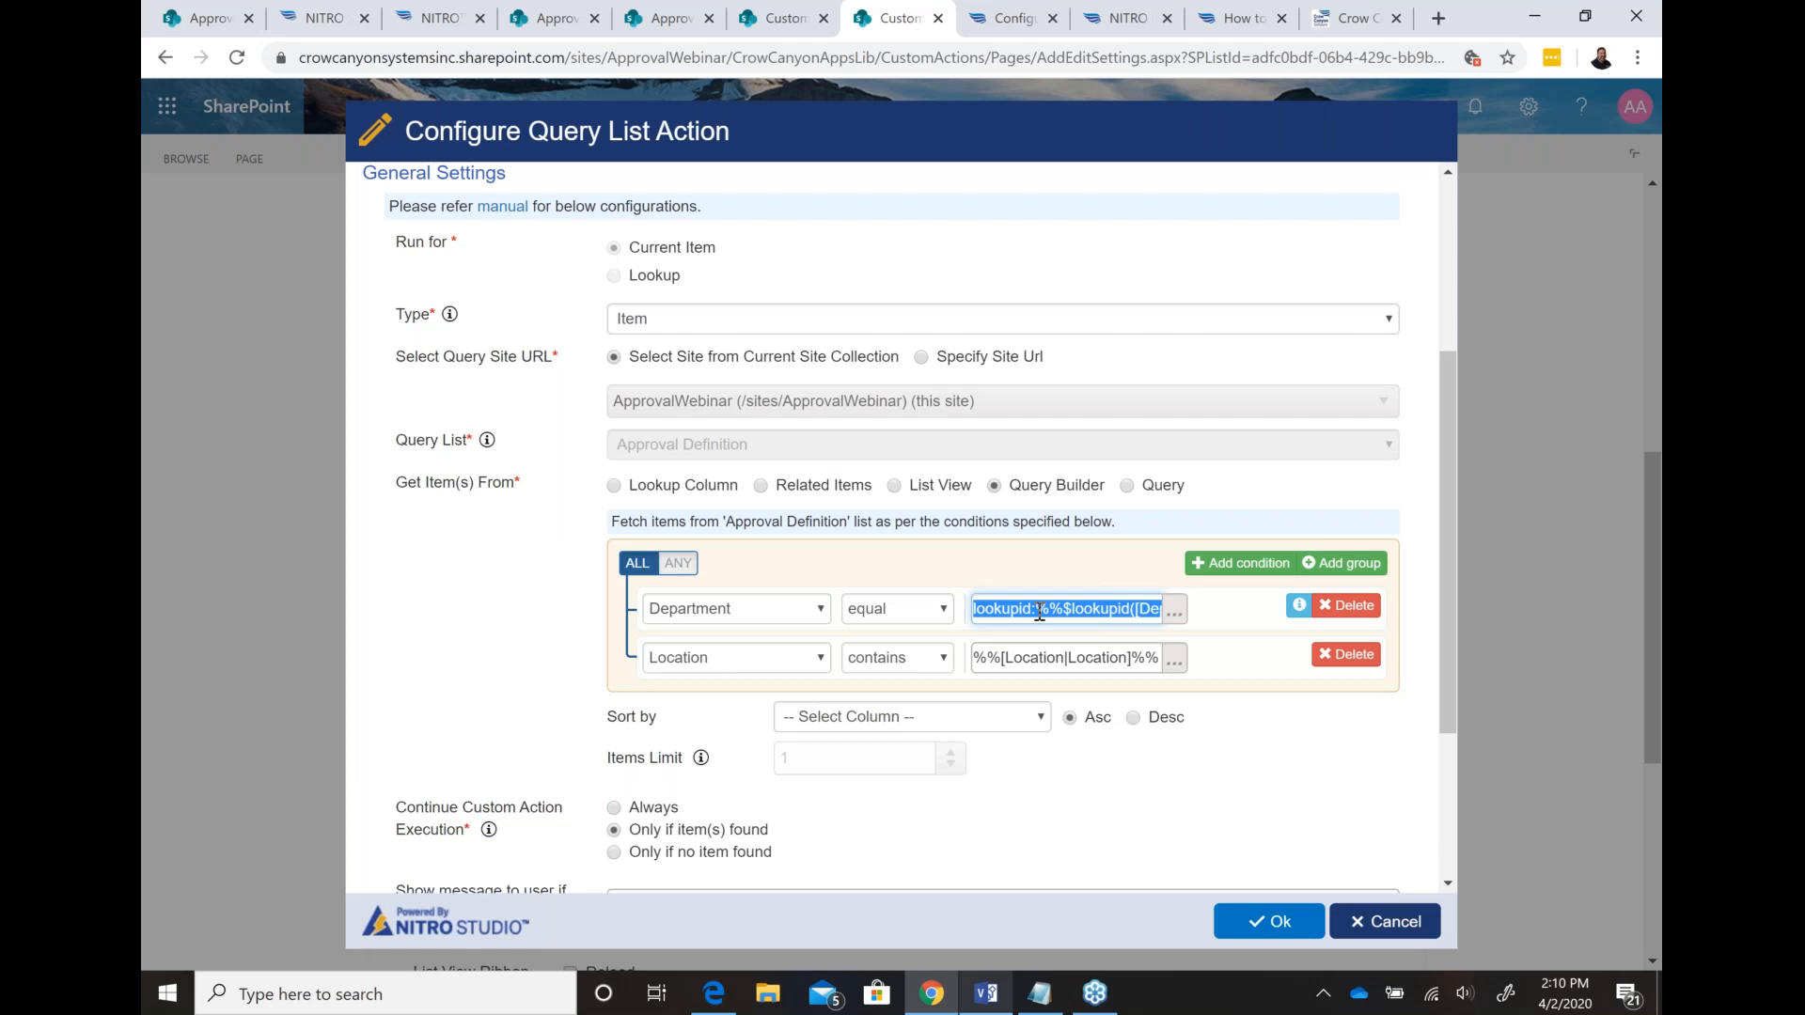
click(1042, 993)
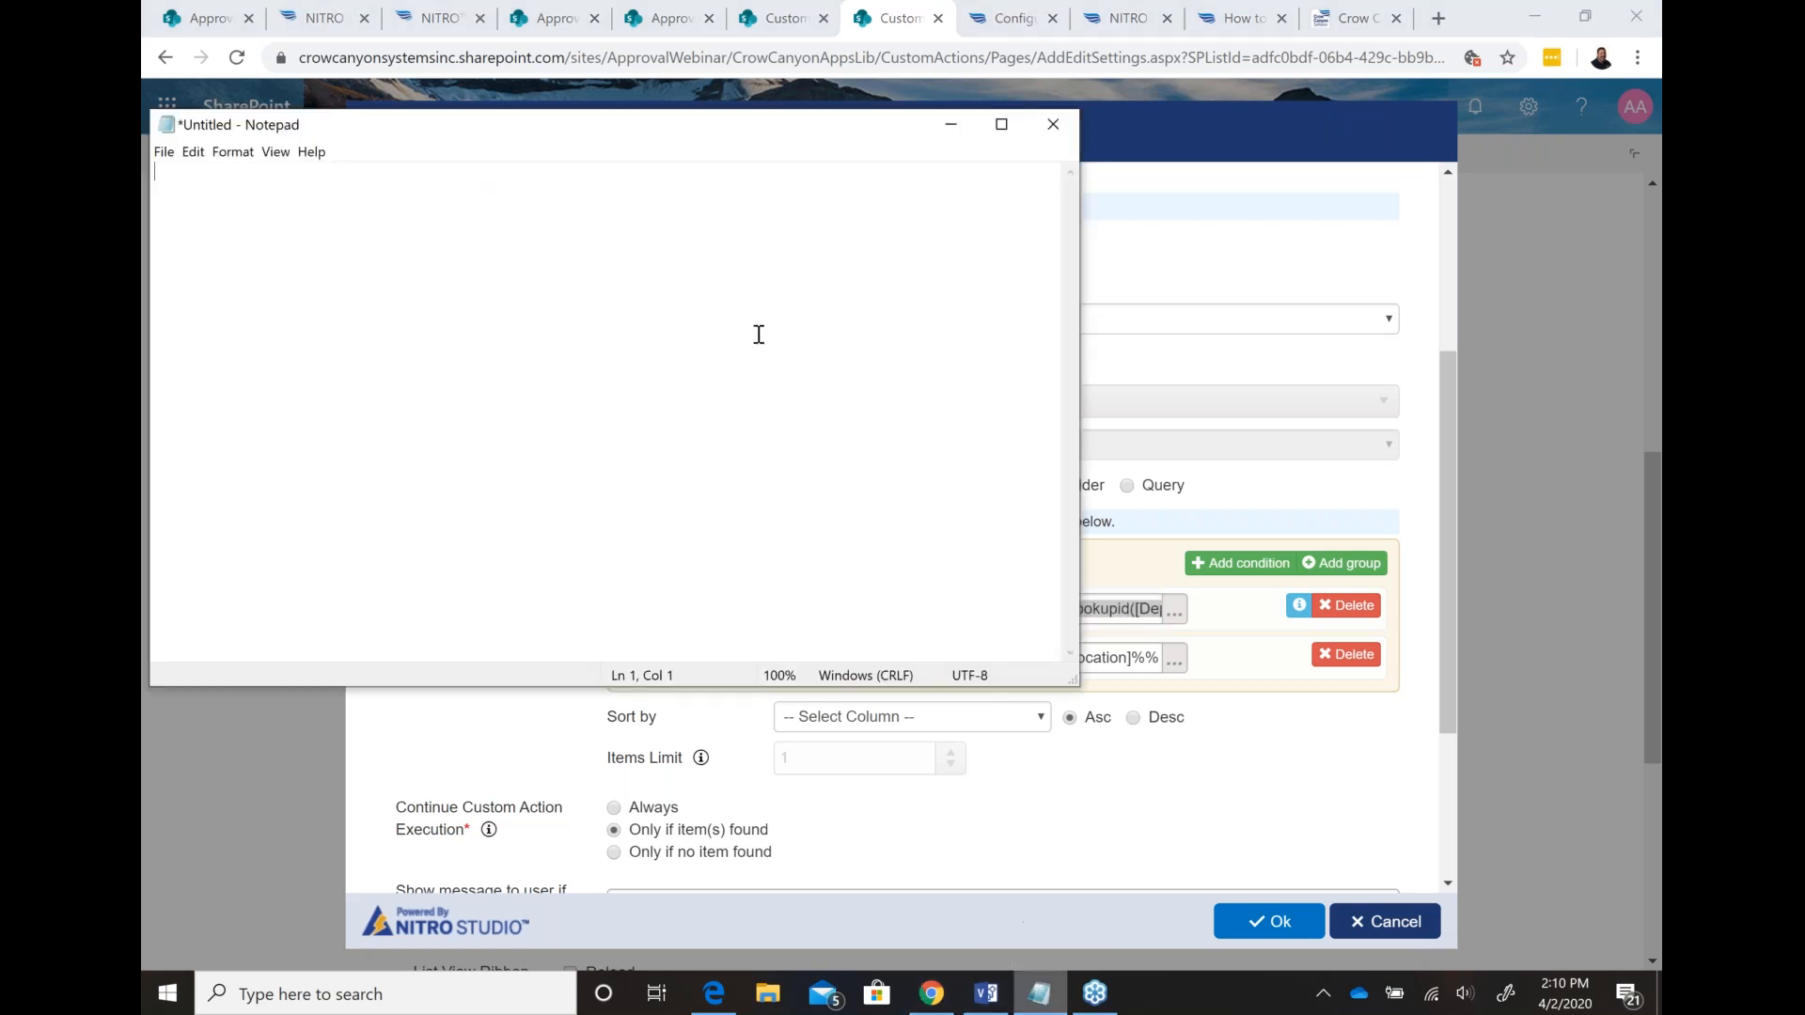
text(lookupid:%%$lookupid([Department|Department])%%)
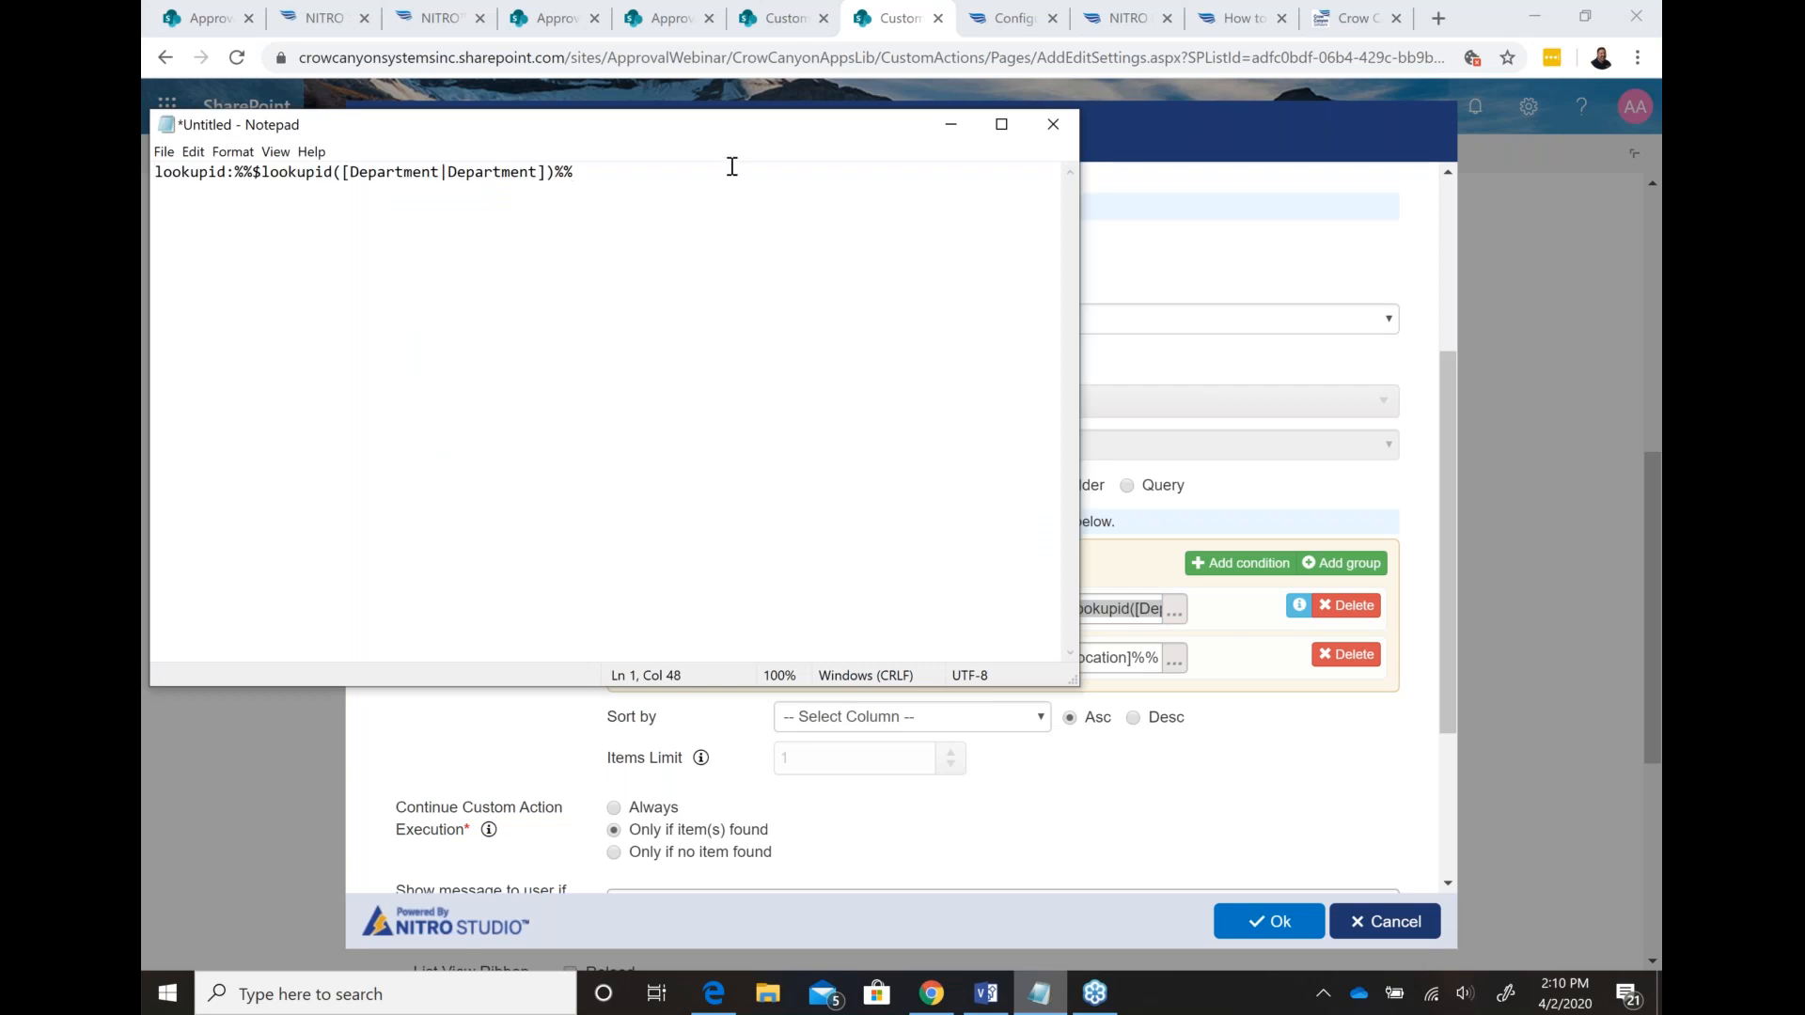
drag(745, 132, 824, 132)
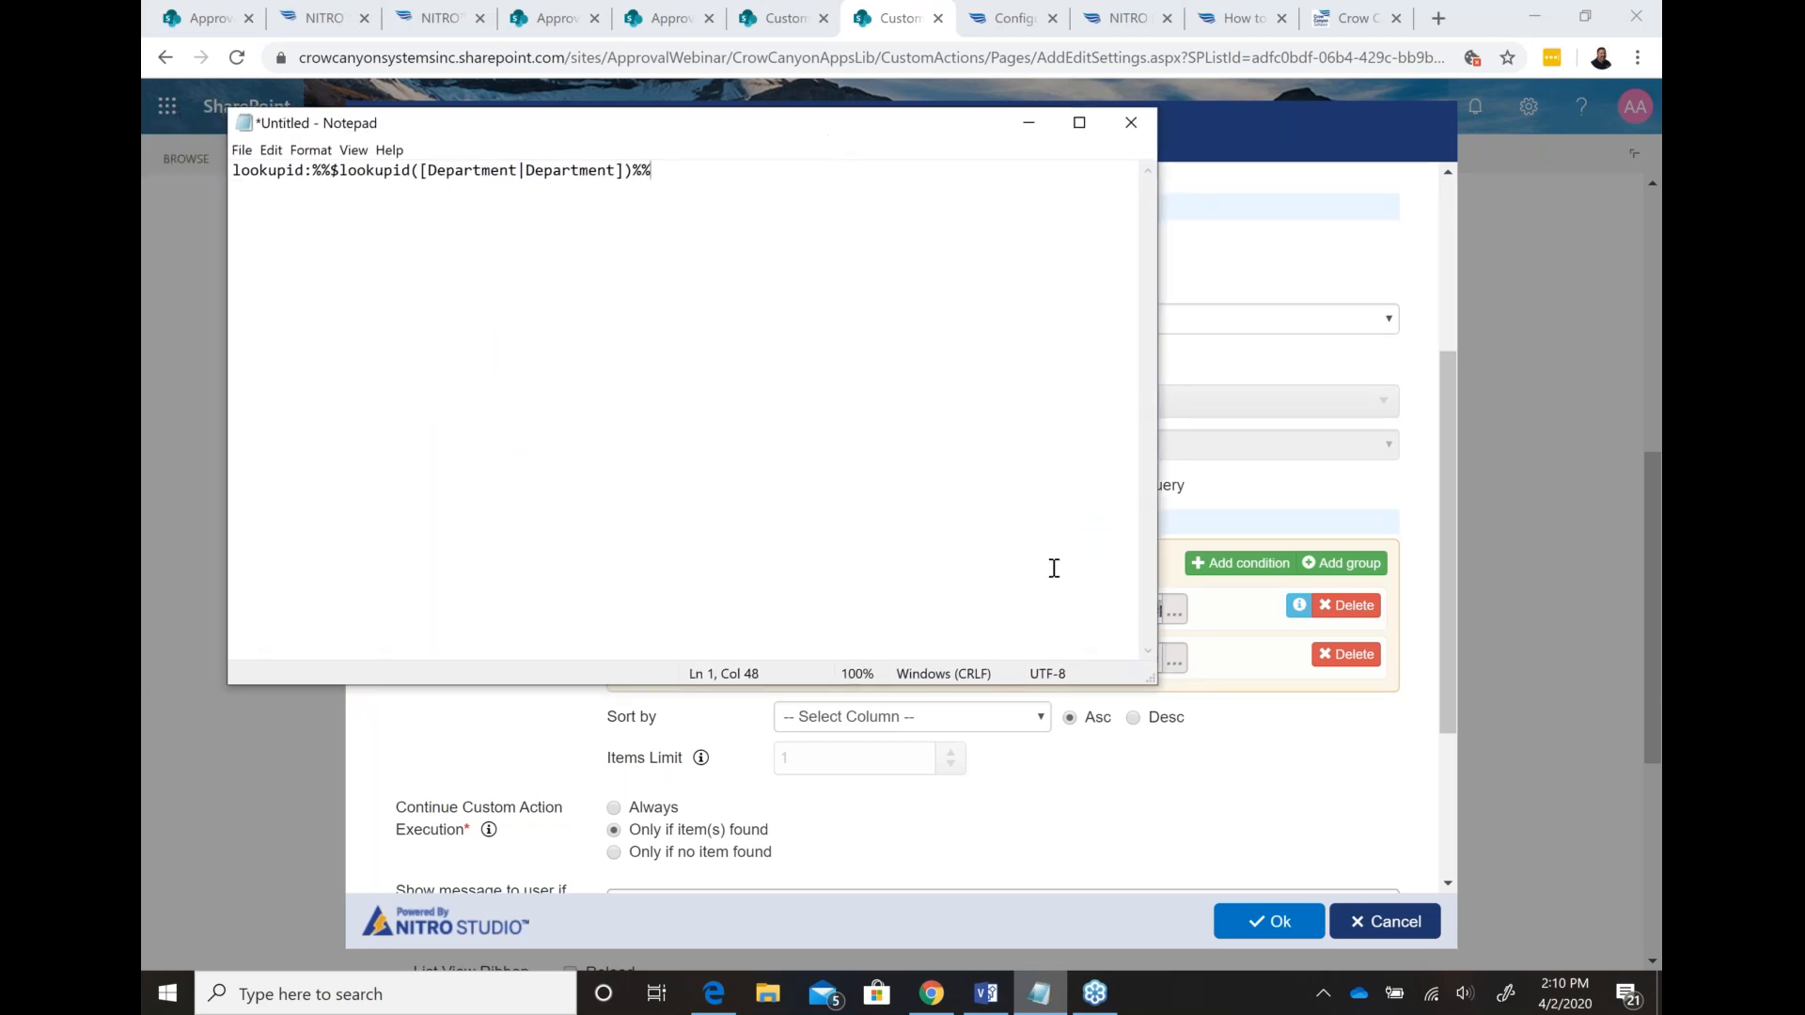
Step: Shrink the Notepad window and examine the lookupid prefix and the $lookupid function in the Department expression
drag(1119, 582, 1088, 471)
click(570, 218)
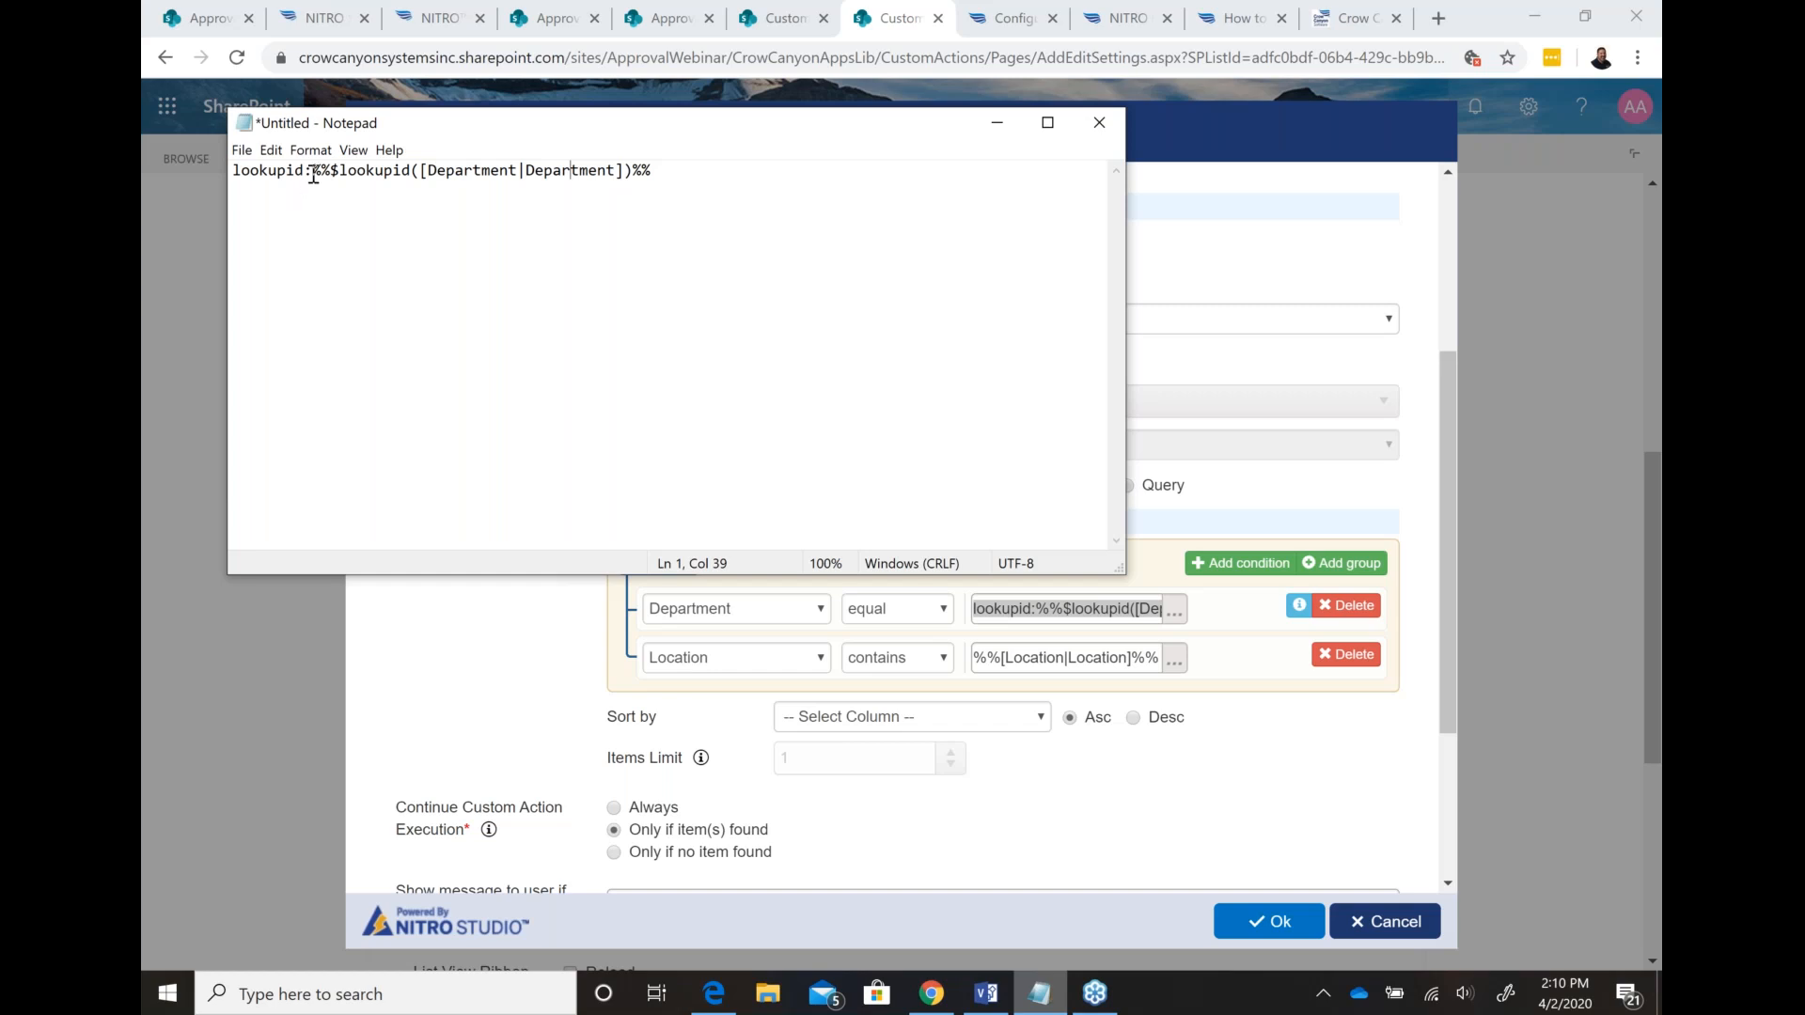
drag(313, 171, 223, 169)
drag(330, 171, 624, 177)
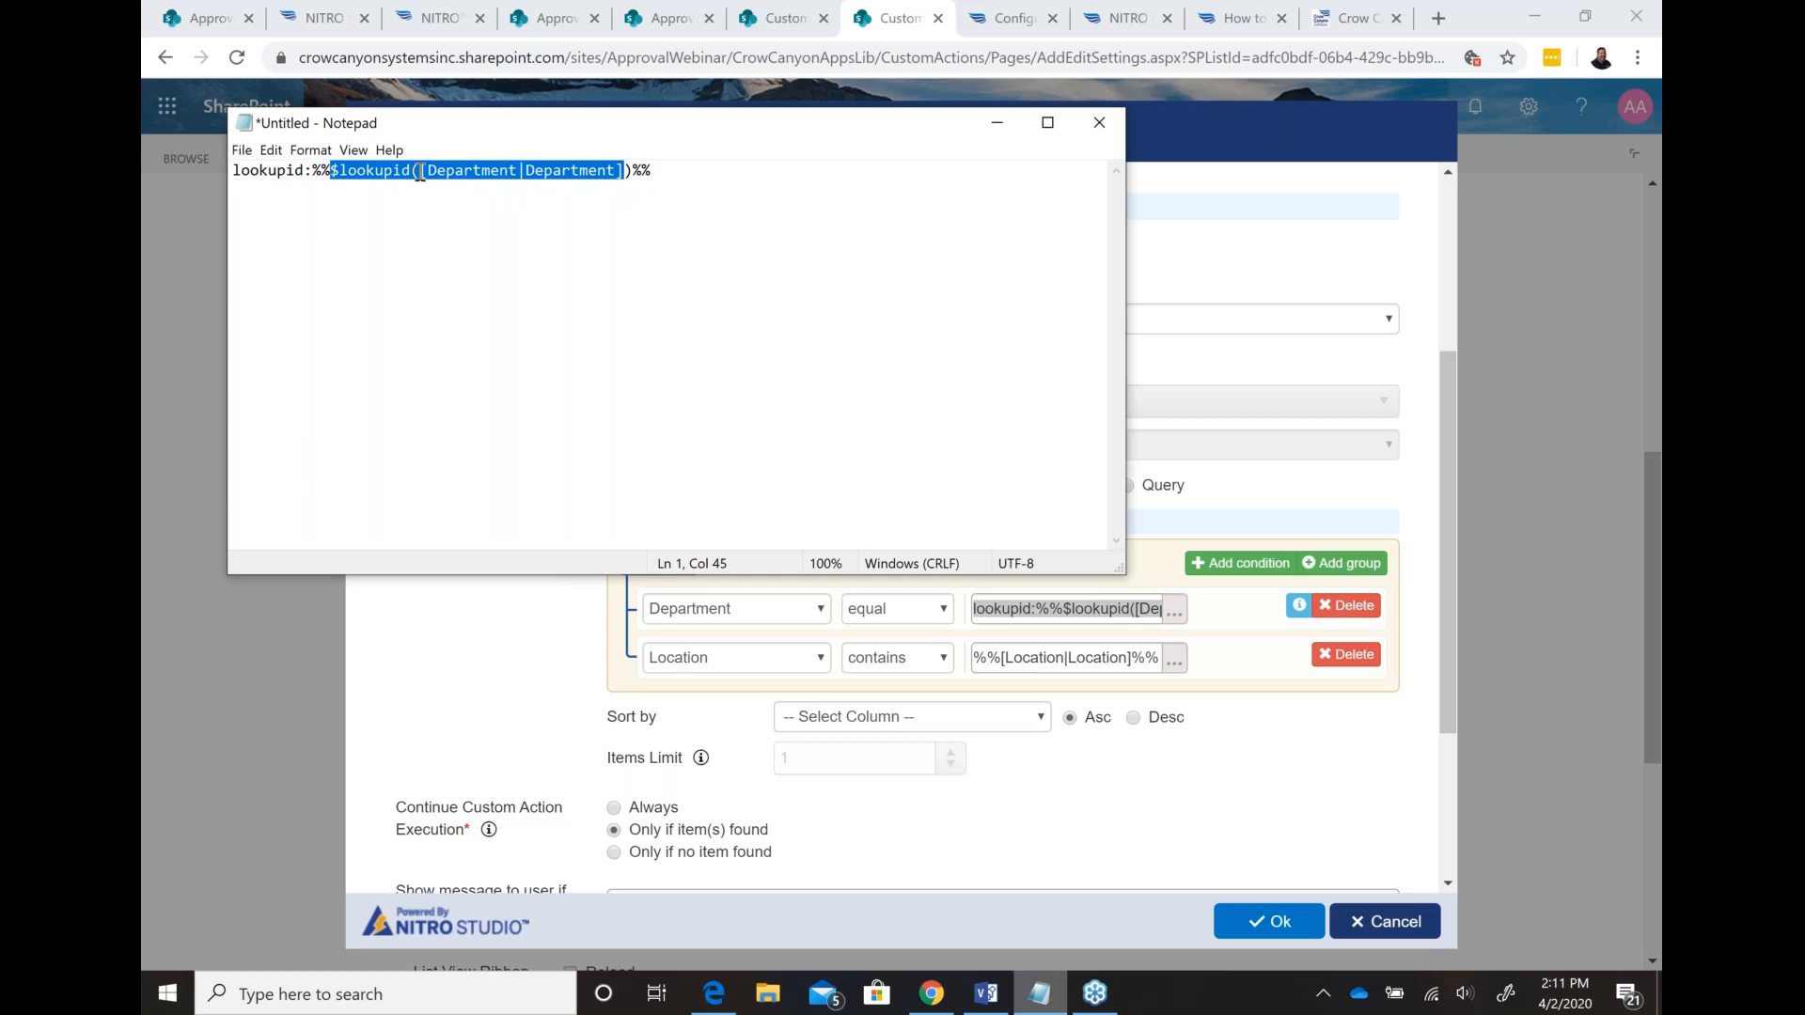
click(316, 174)
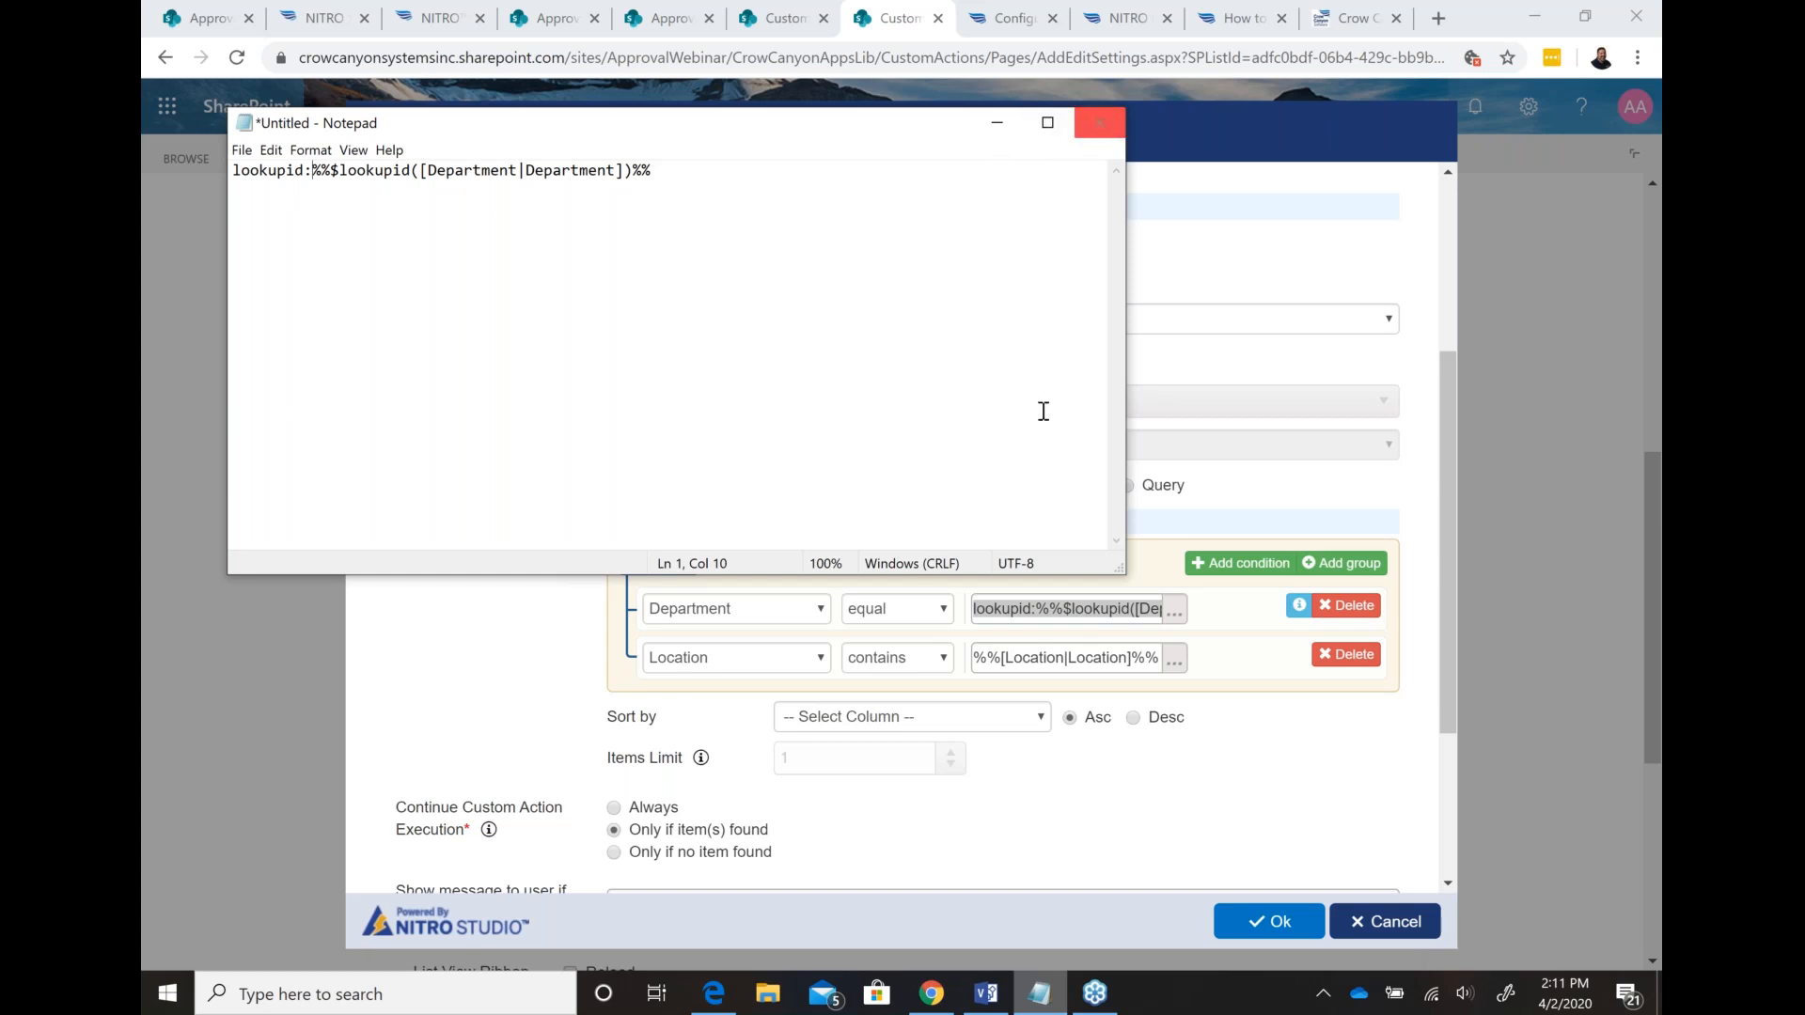
Step: Copy the Location condition's value expression into the Notepad document, below the Department expression
click(1070, 659)
double_click(1071, 659)
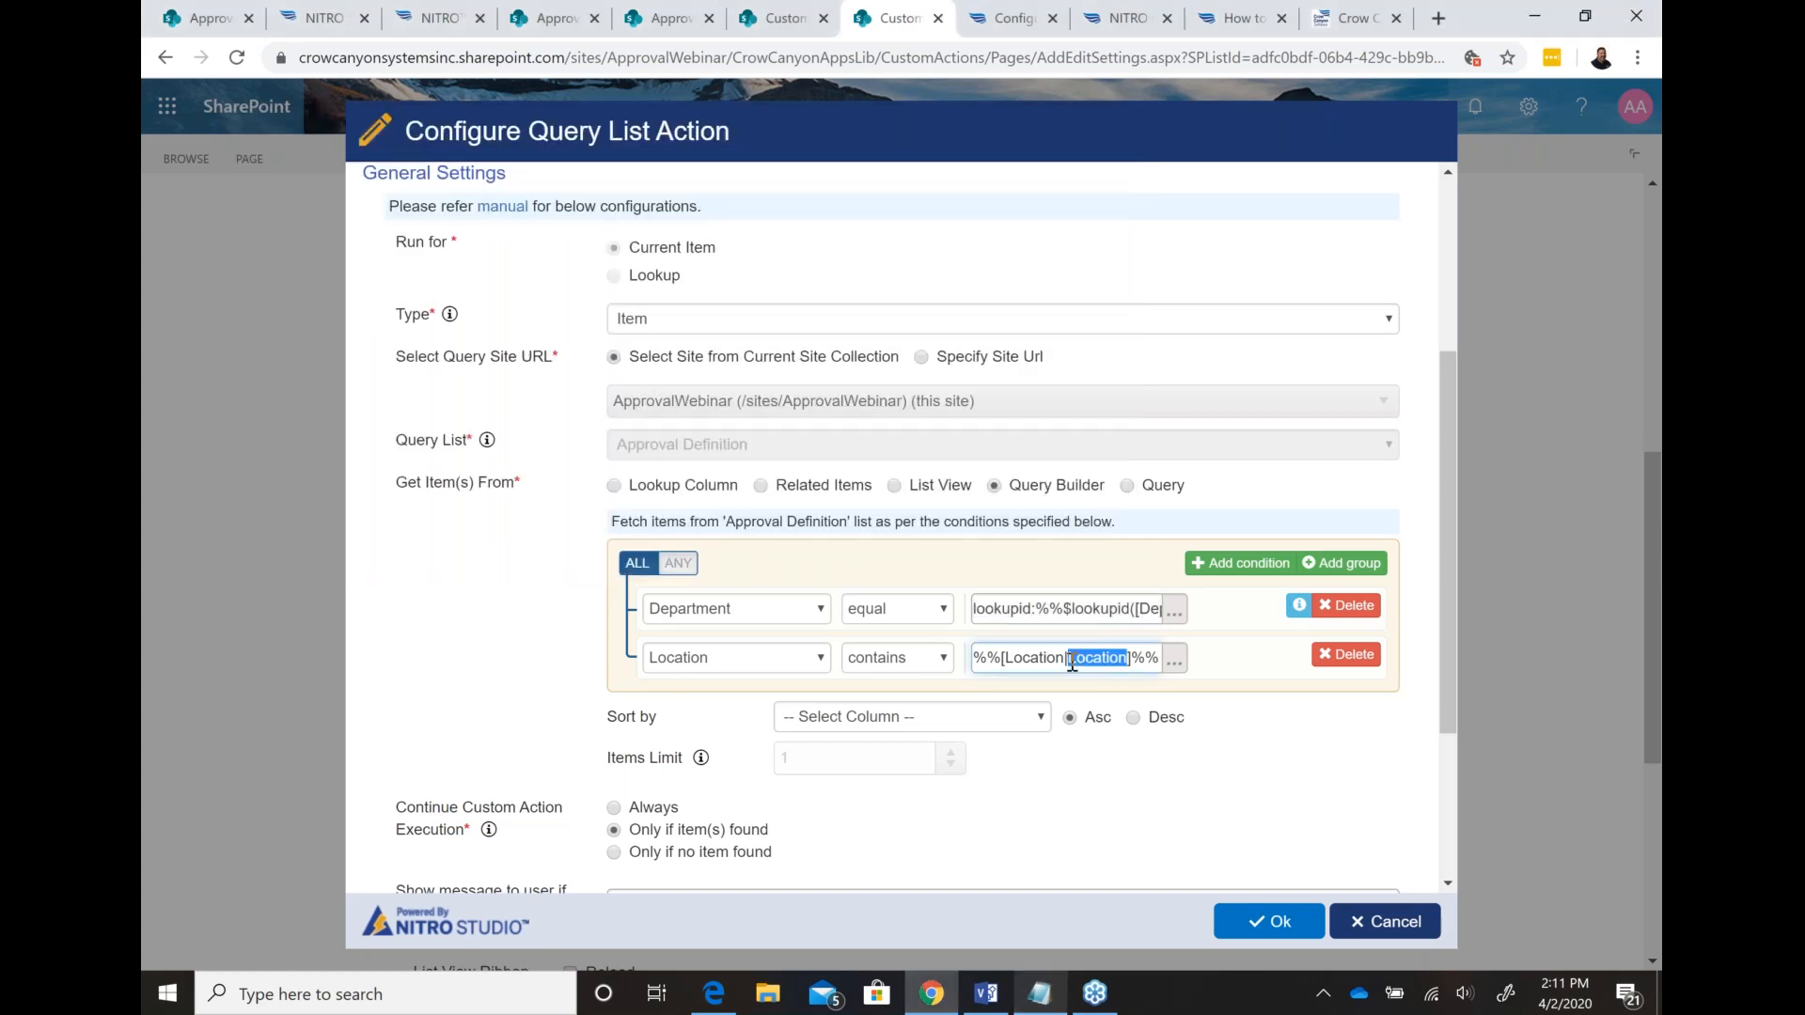
triple_click(1052, 661)
key(ctrl+c)
click(1051, 997)
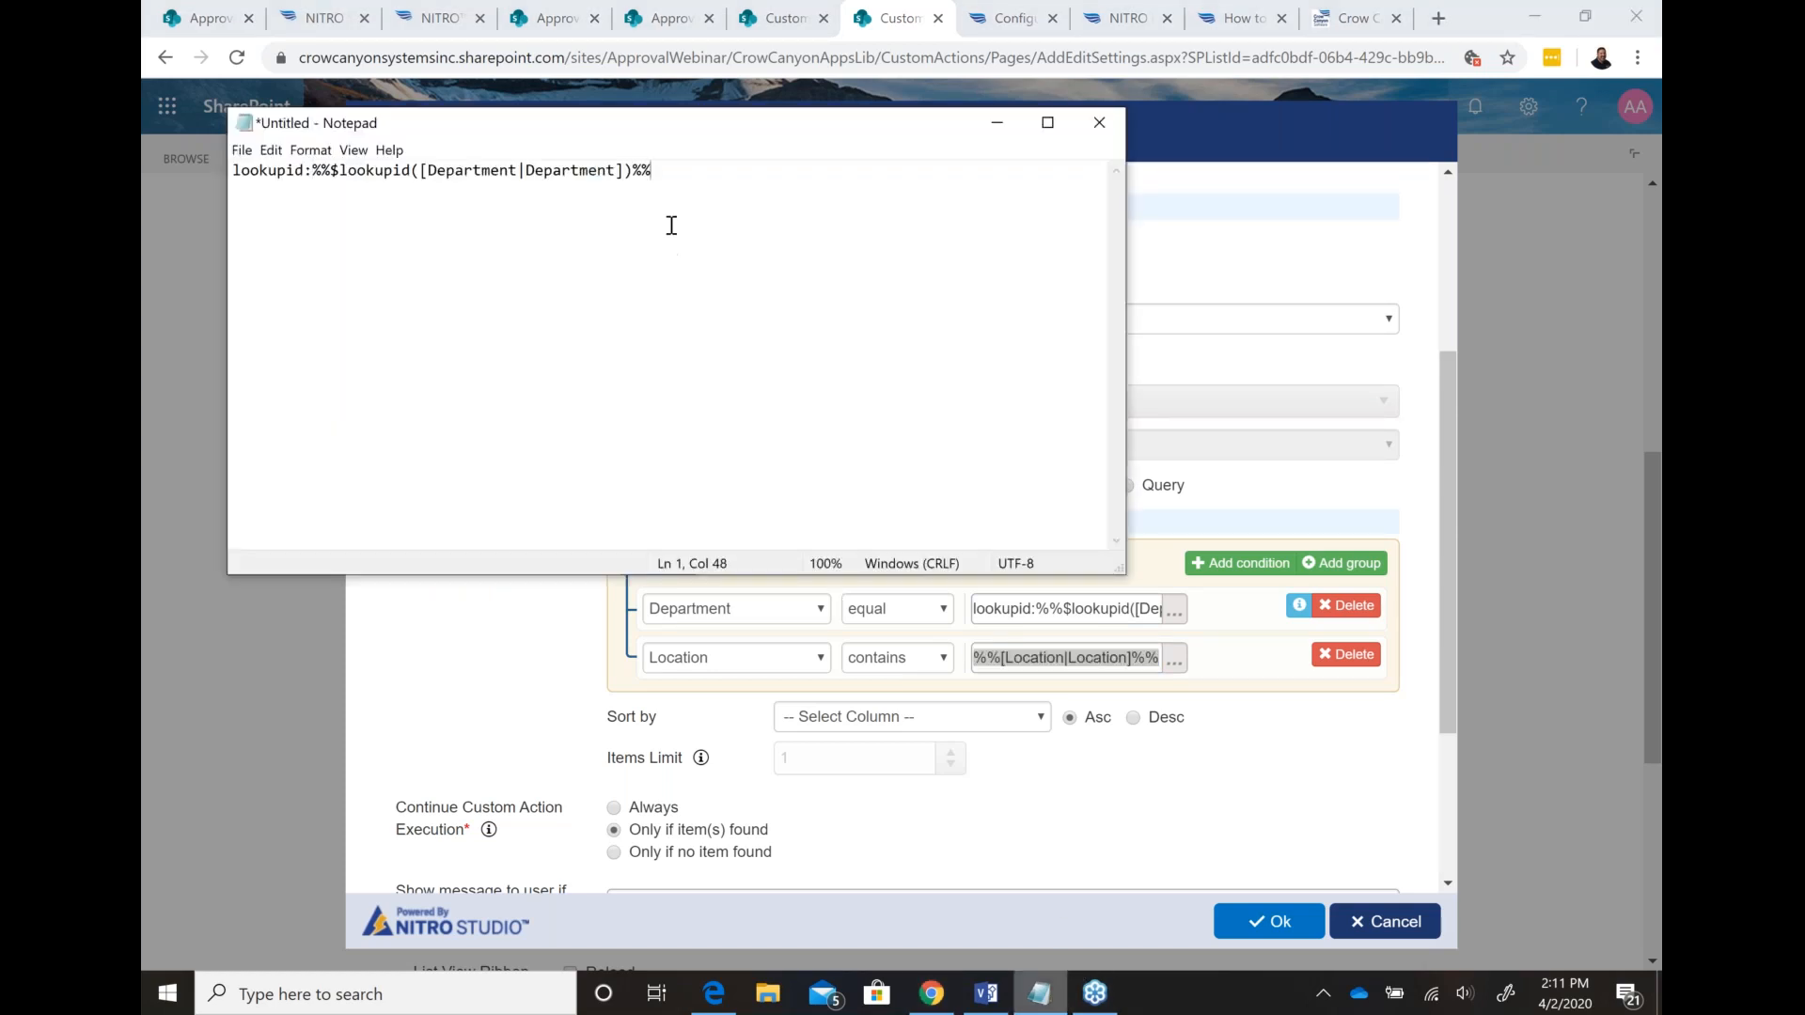
key(Return)
key(ctrl+v)
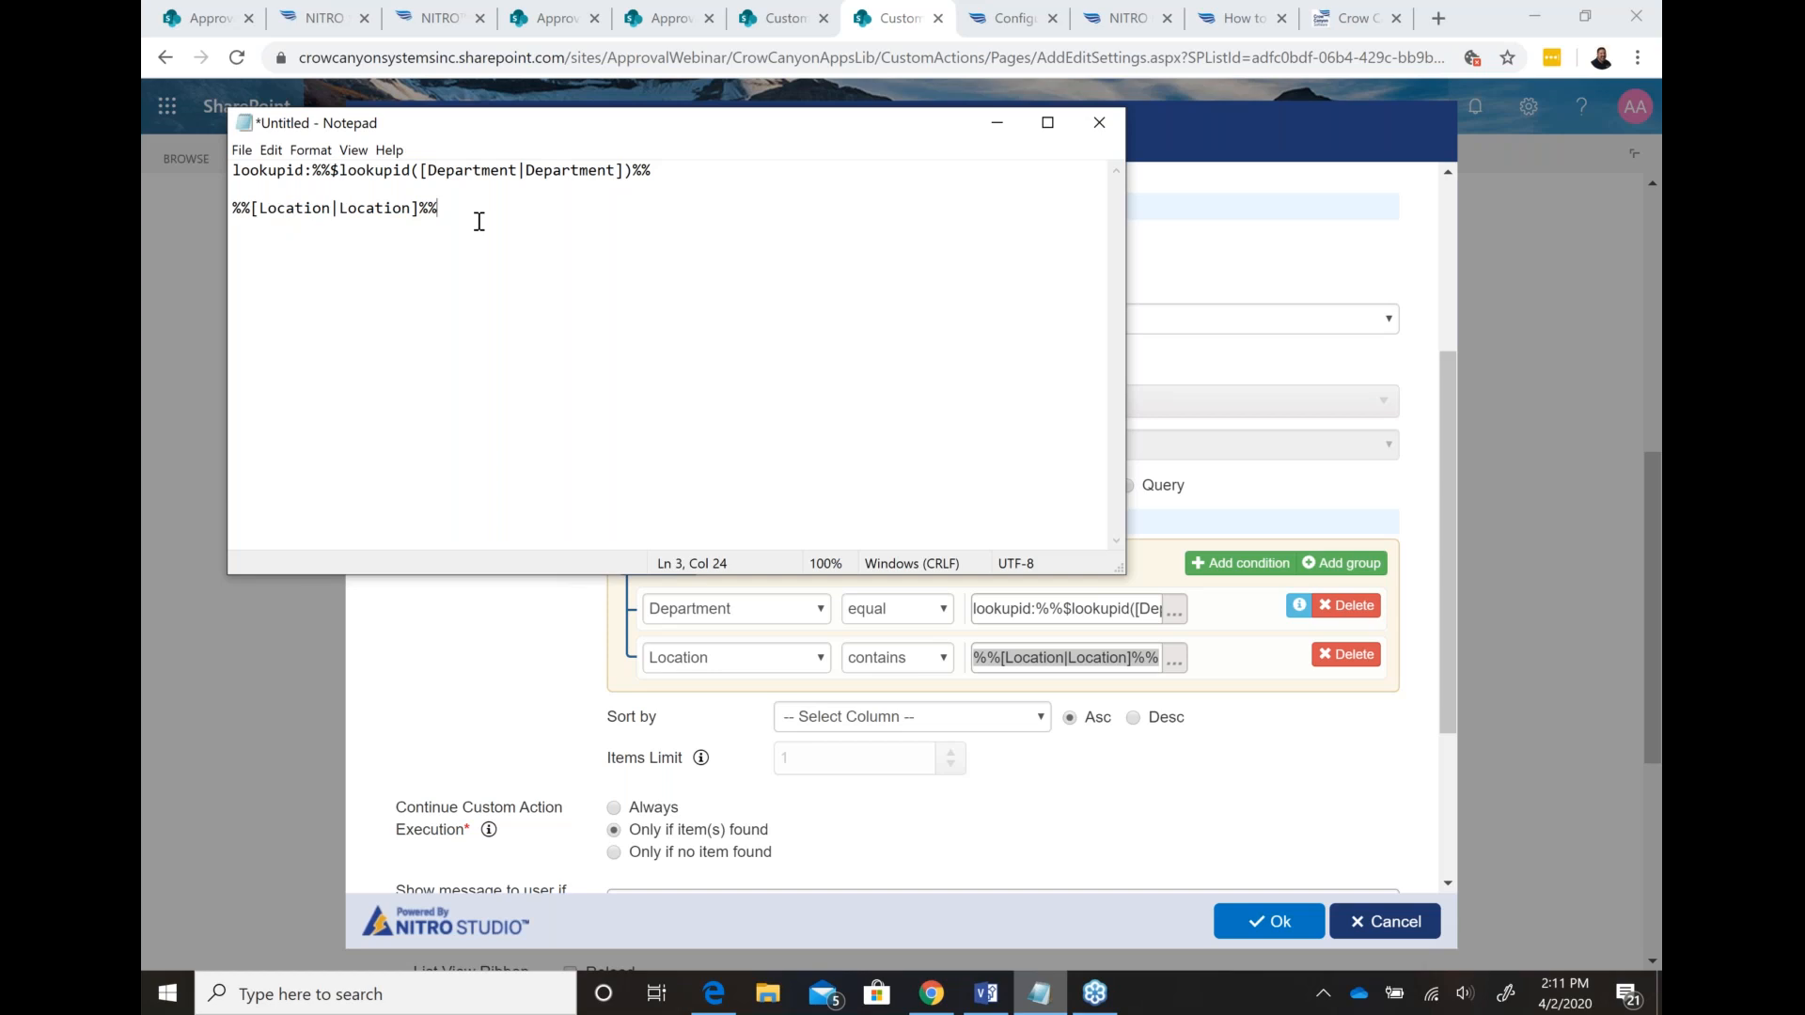
Step: Return to the query list action, examine its continue-execution setting and variable mappings, and close it without saving
click(1217, 355)
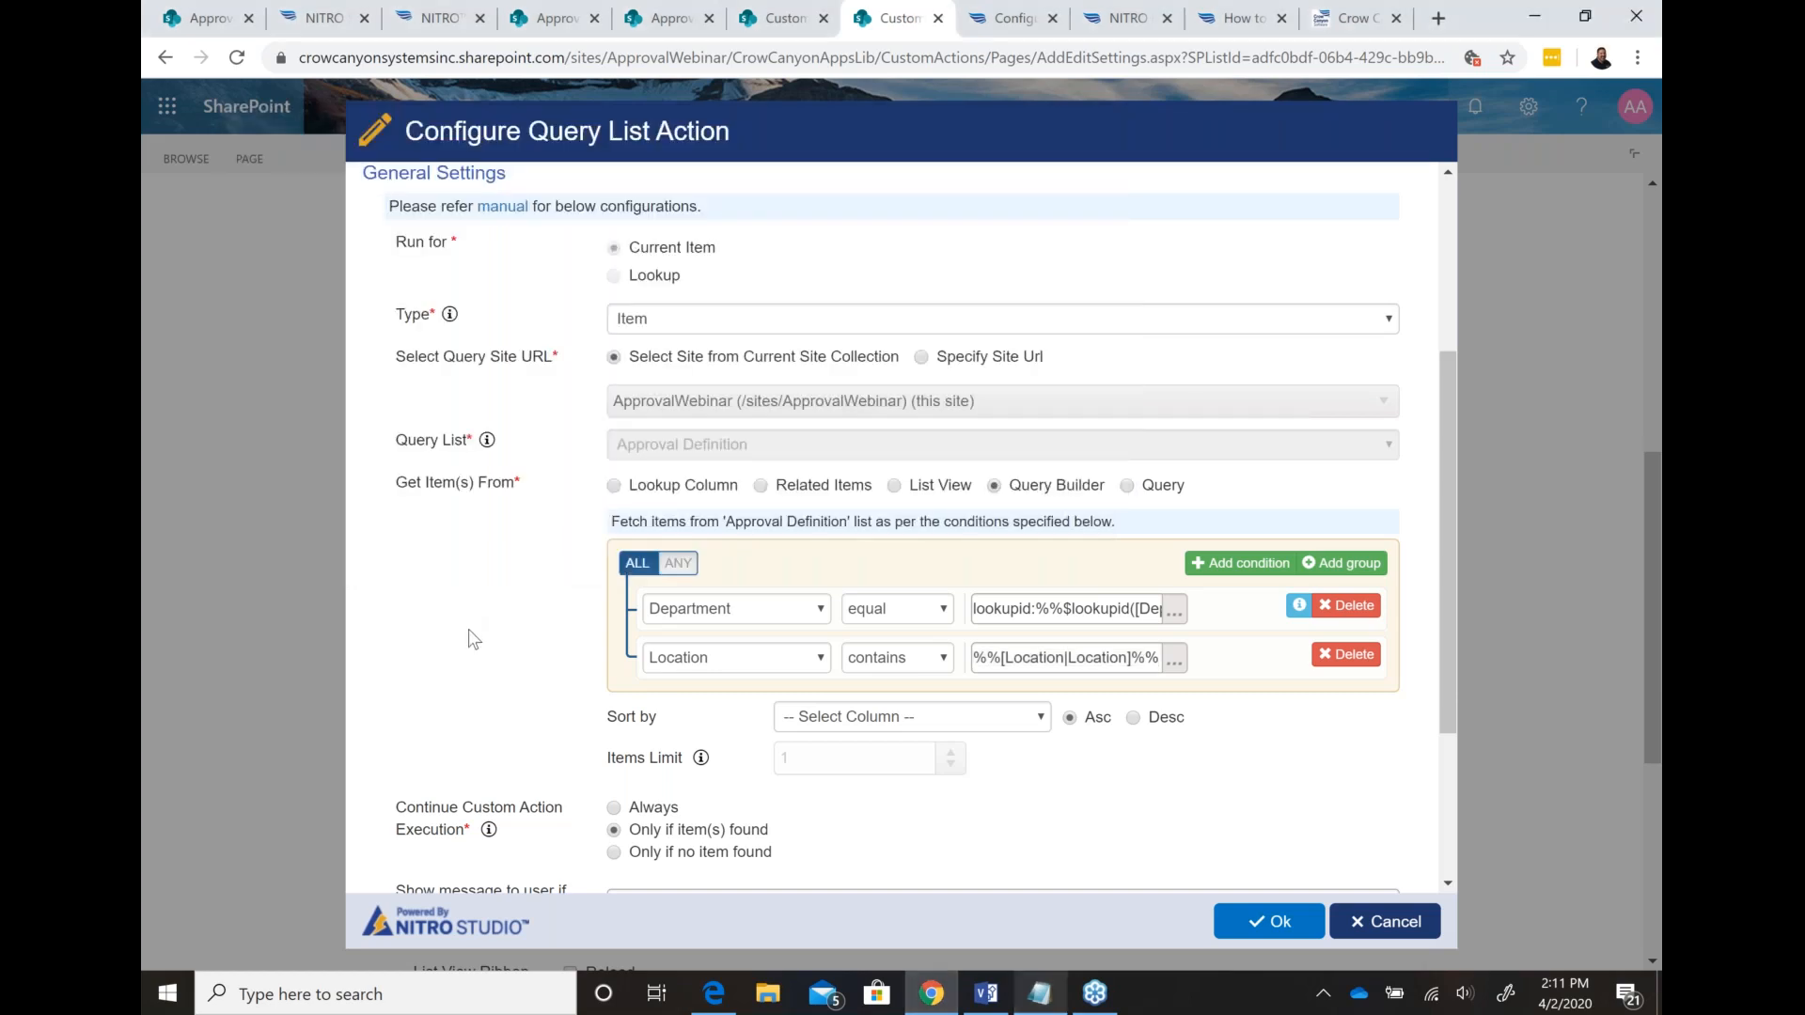
scroll(468, 629, down, 3)
scroll(468, 640, down, 1)
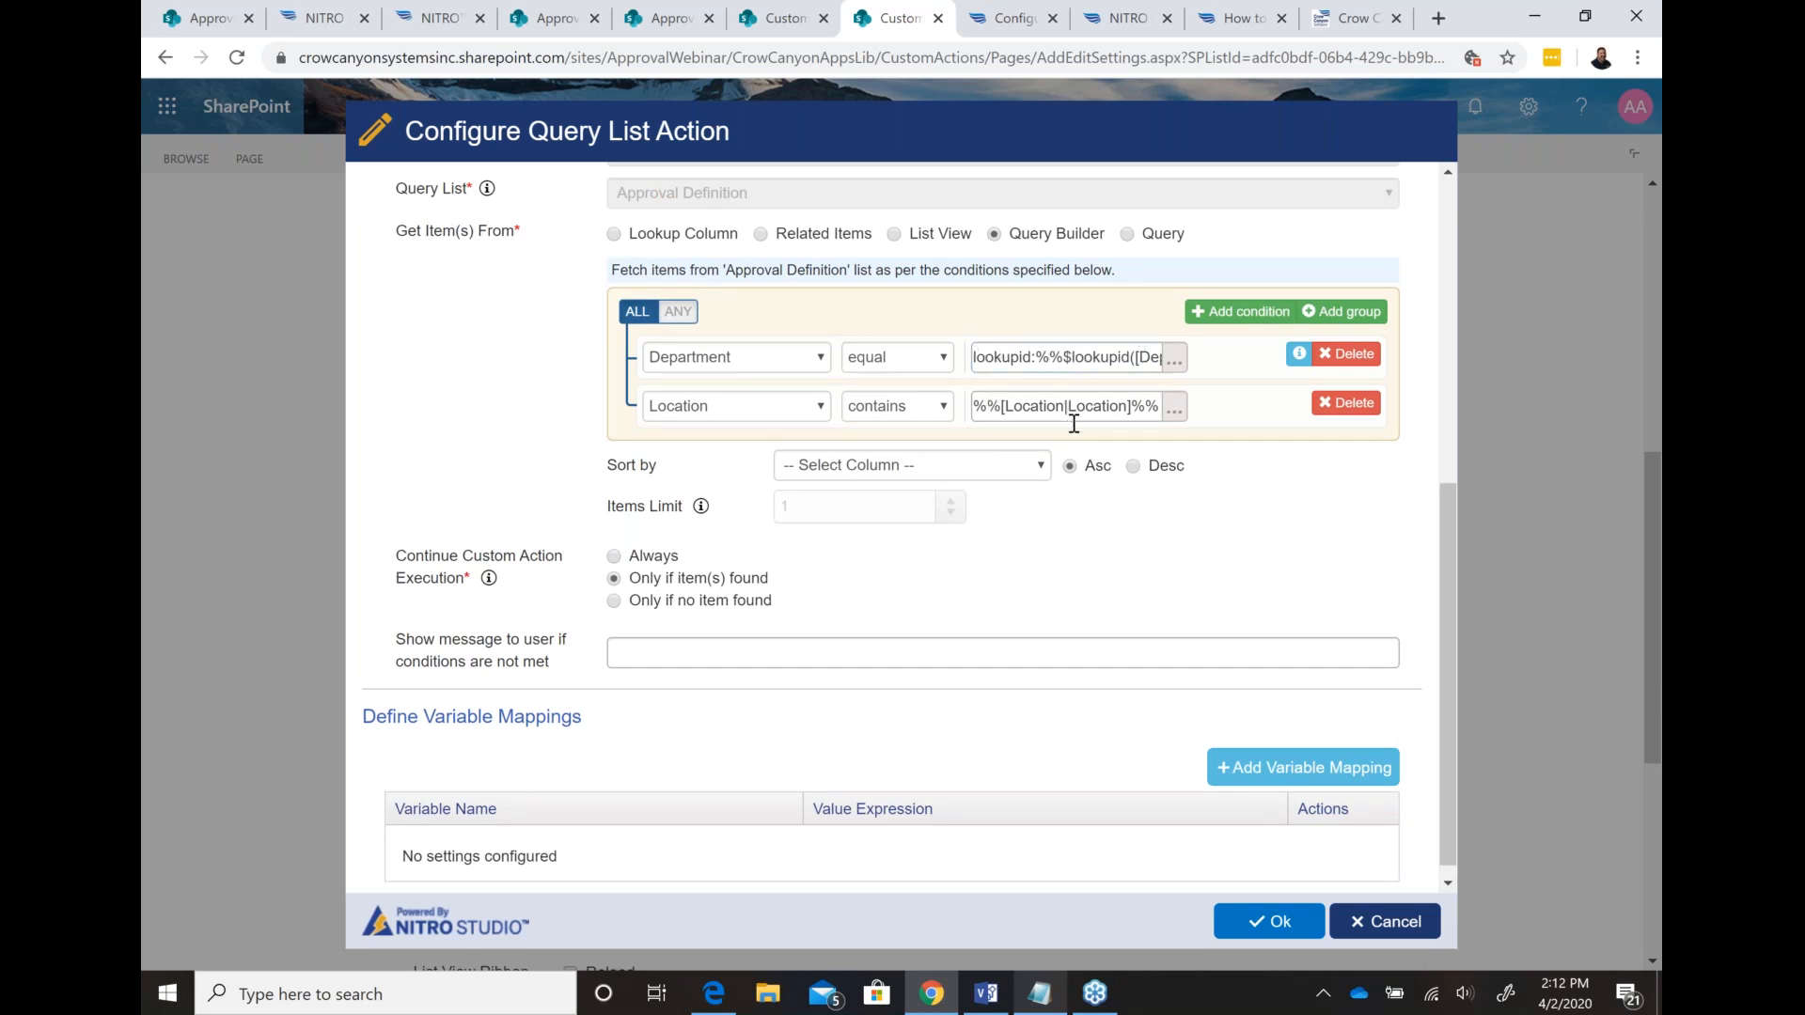
scroll(1058, 625, down, 1)
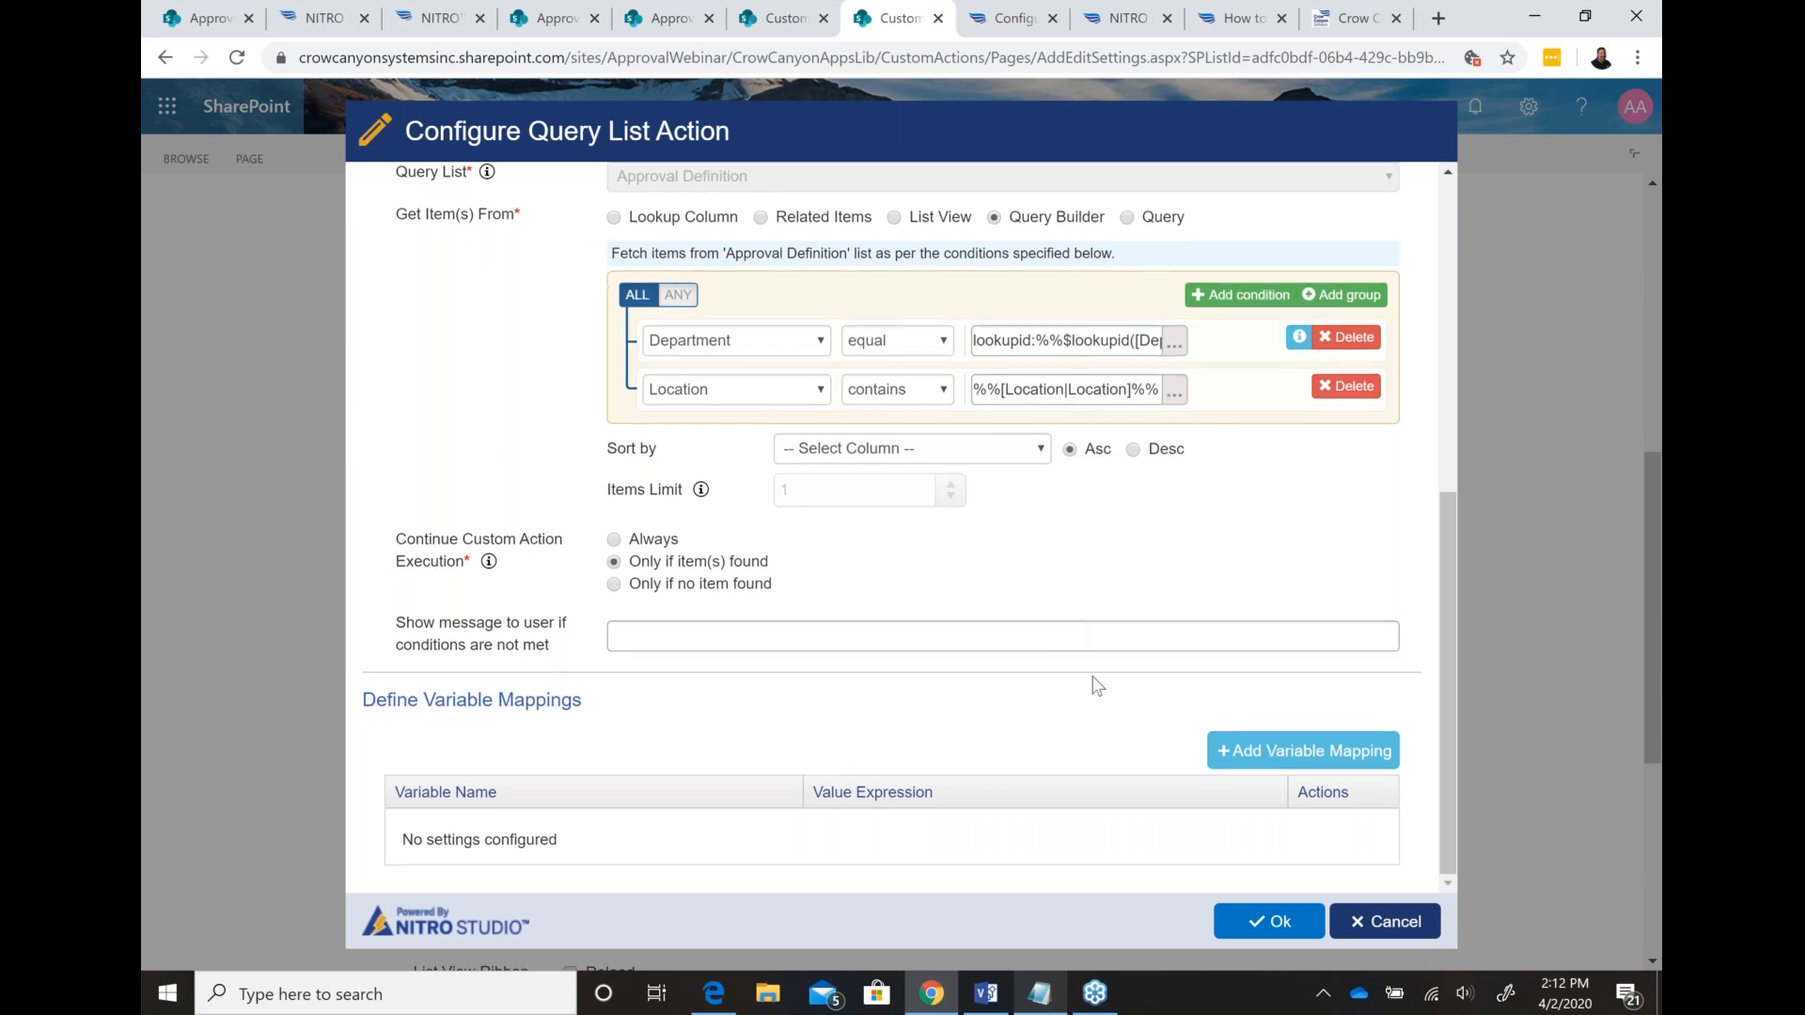
click(1383, 931)
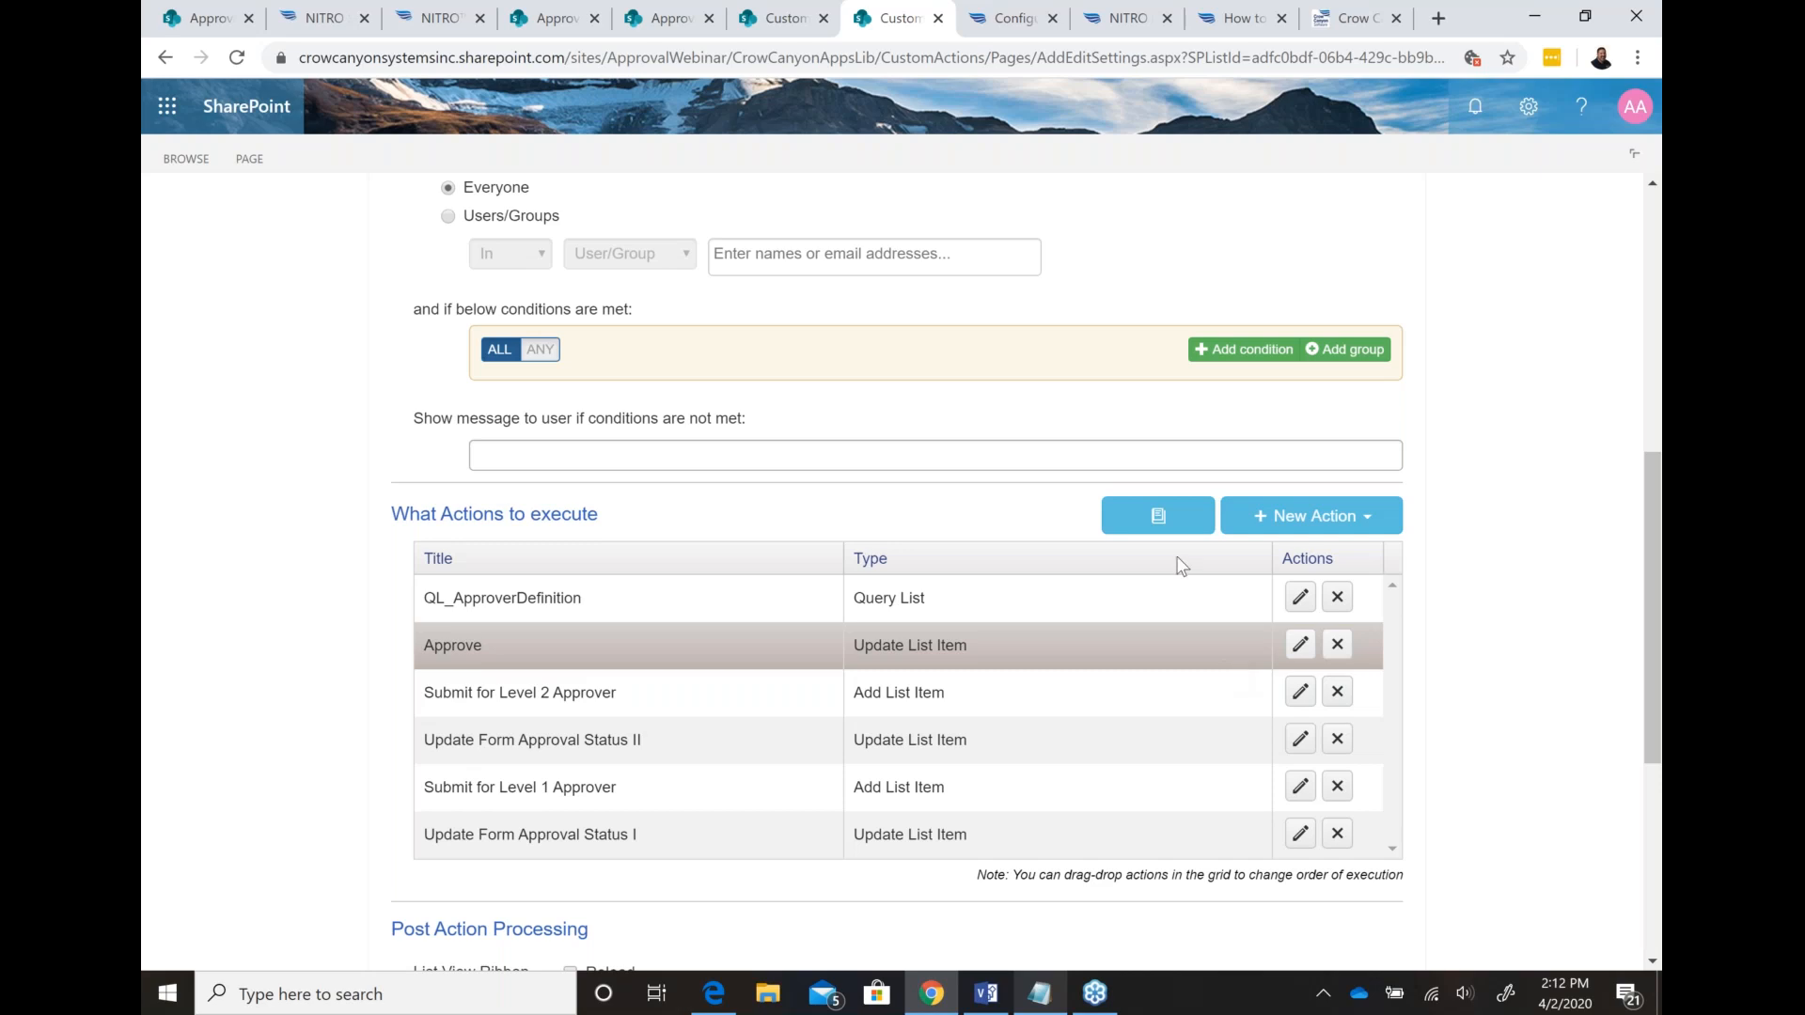
Step: Open the custom action's variable definitions, inspect the ApproverEmpty variable's default value, and close the definitions unchanged
click(1166, 523)
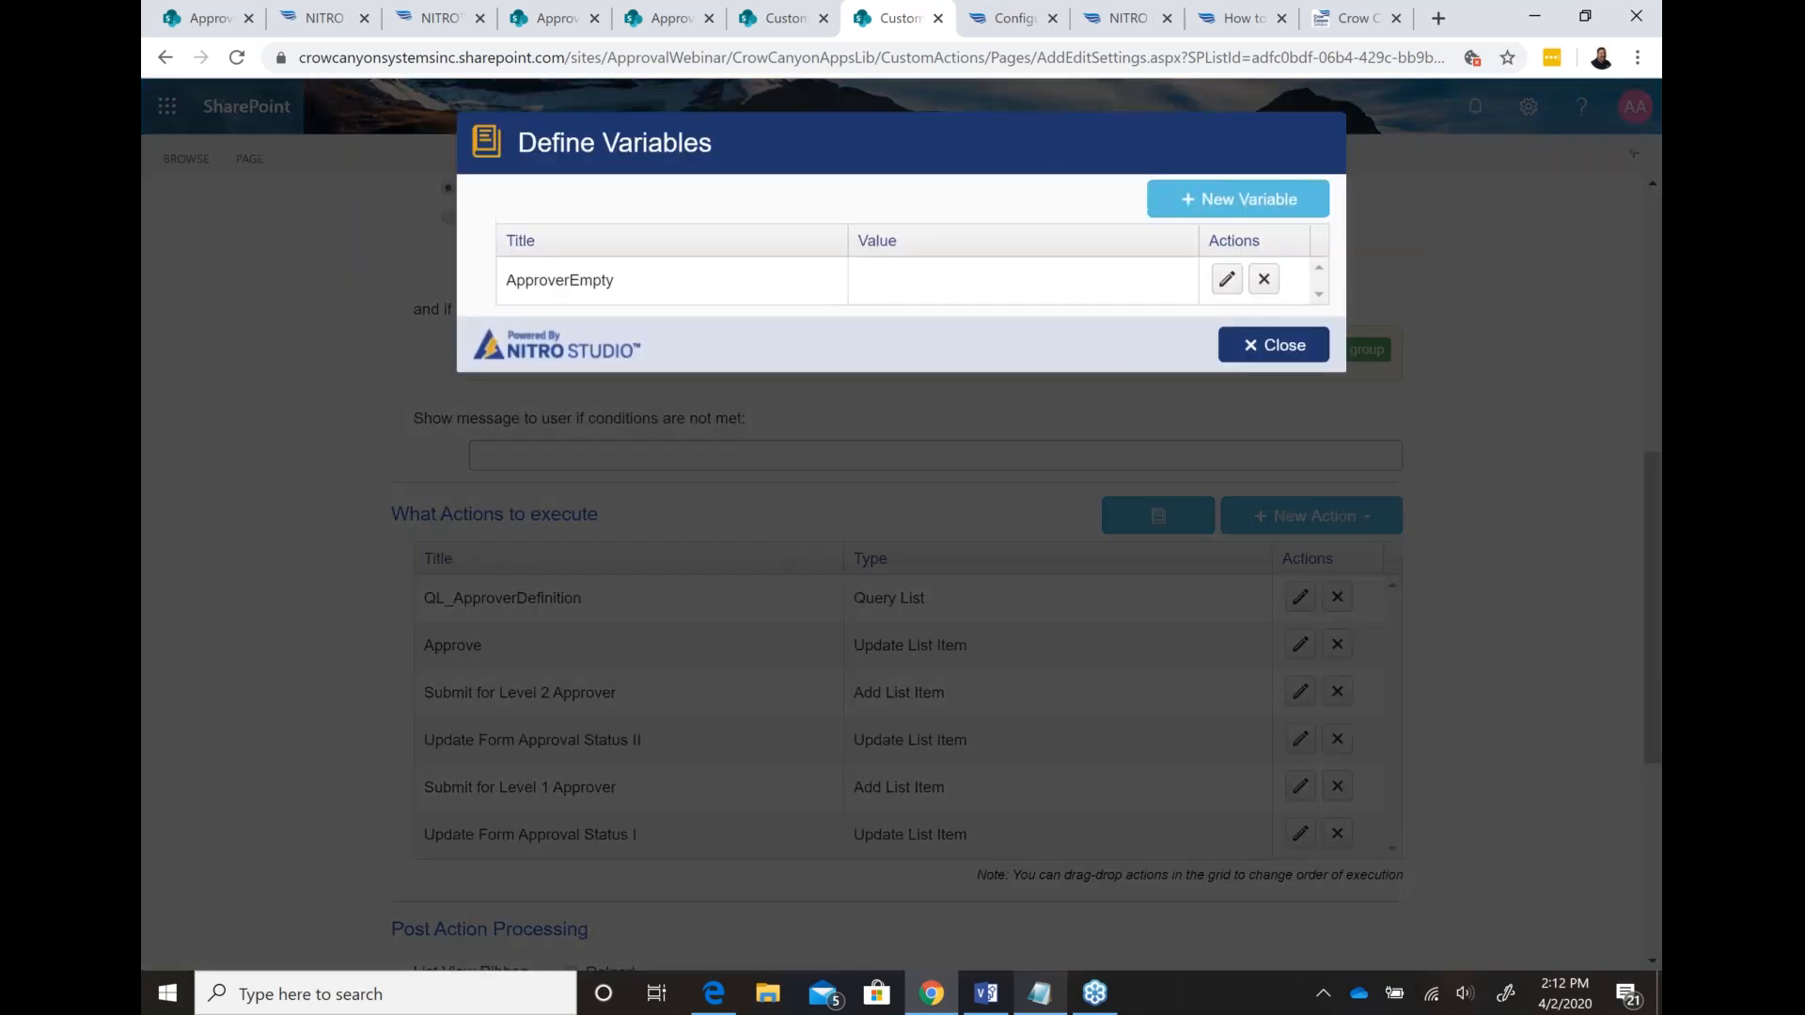
click(1224, 285)
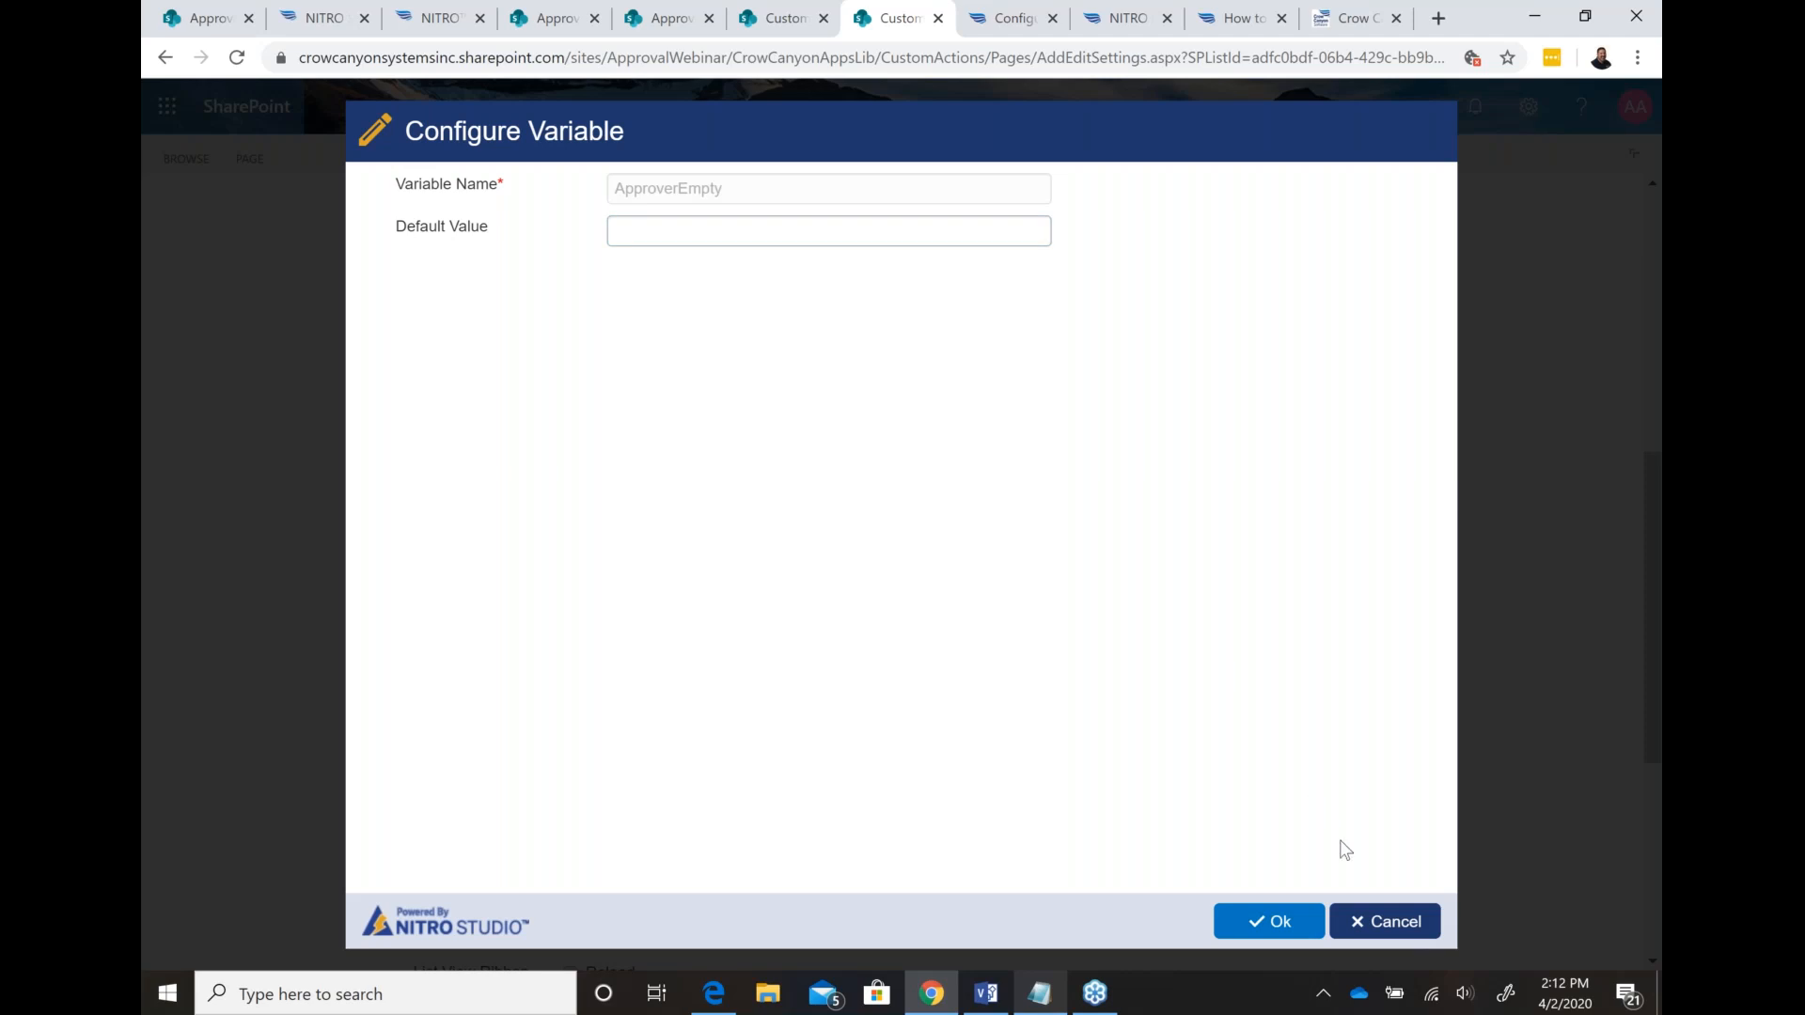
click(1374, 924)
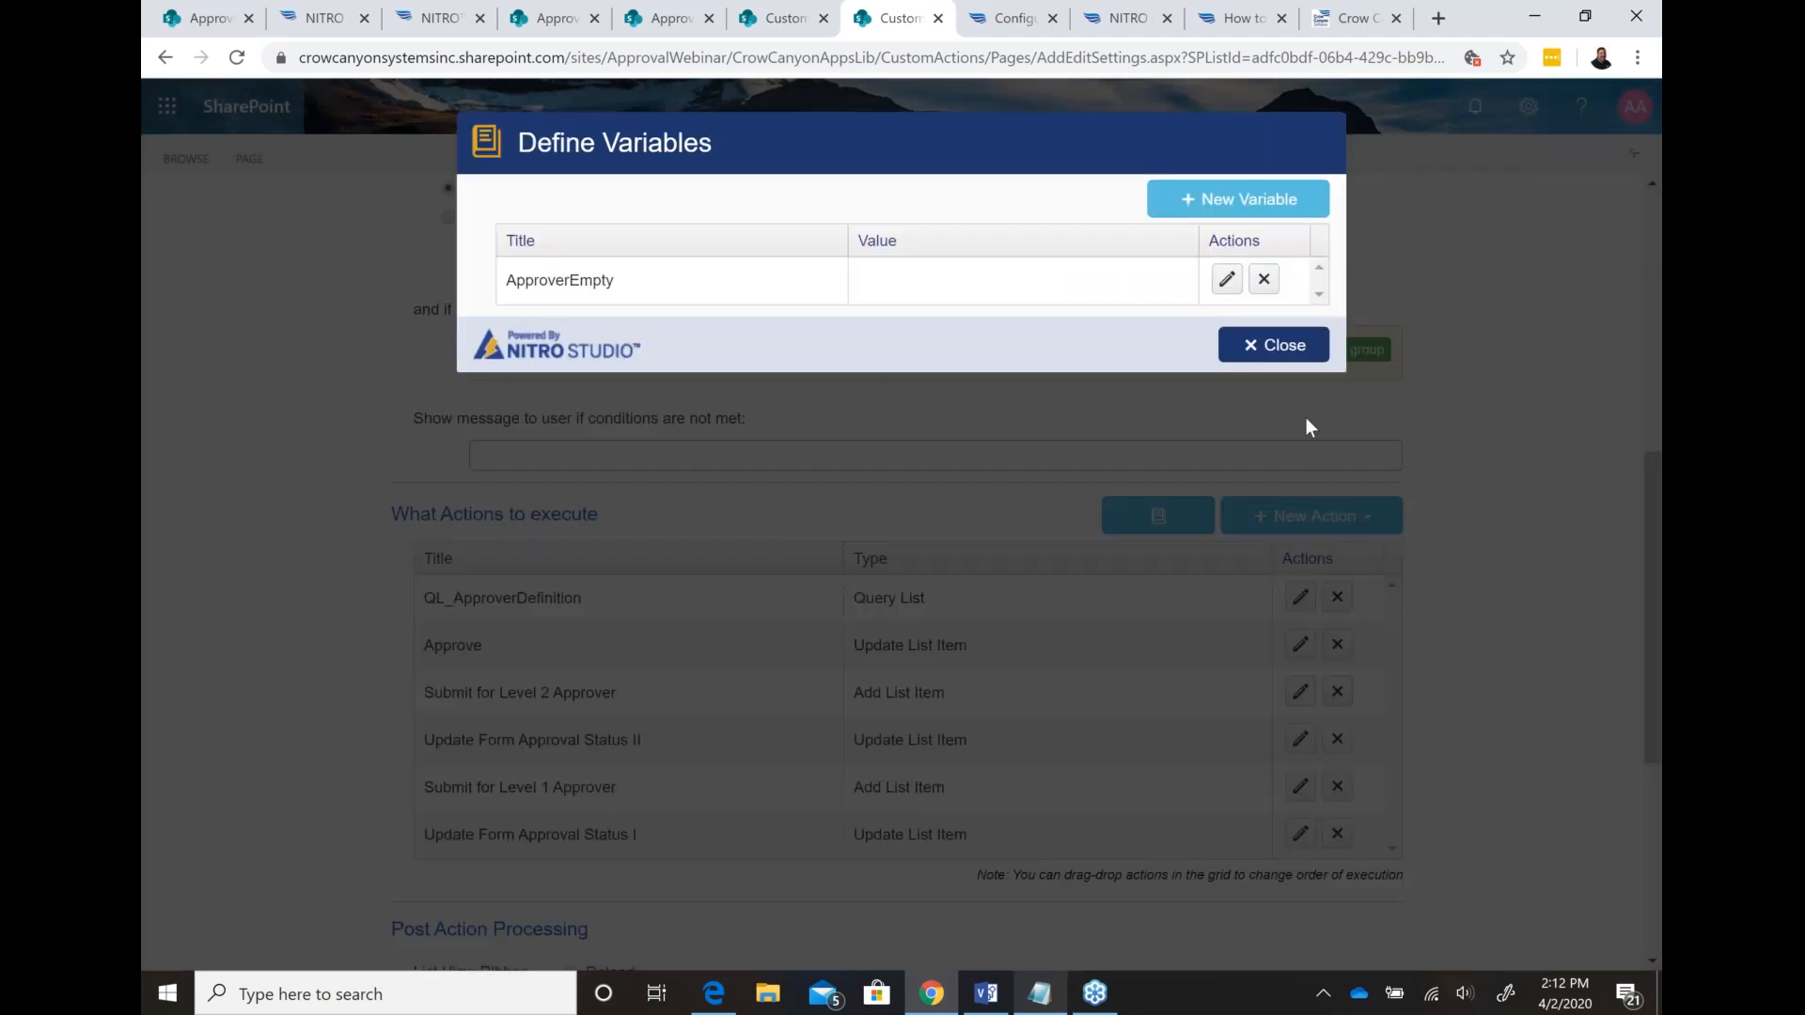
click(1282, 347)
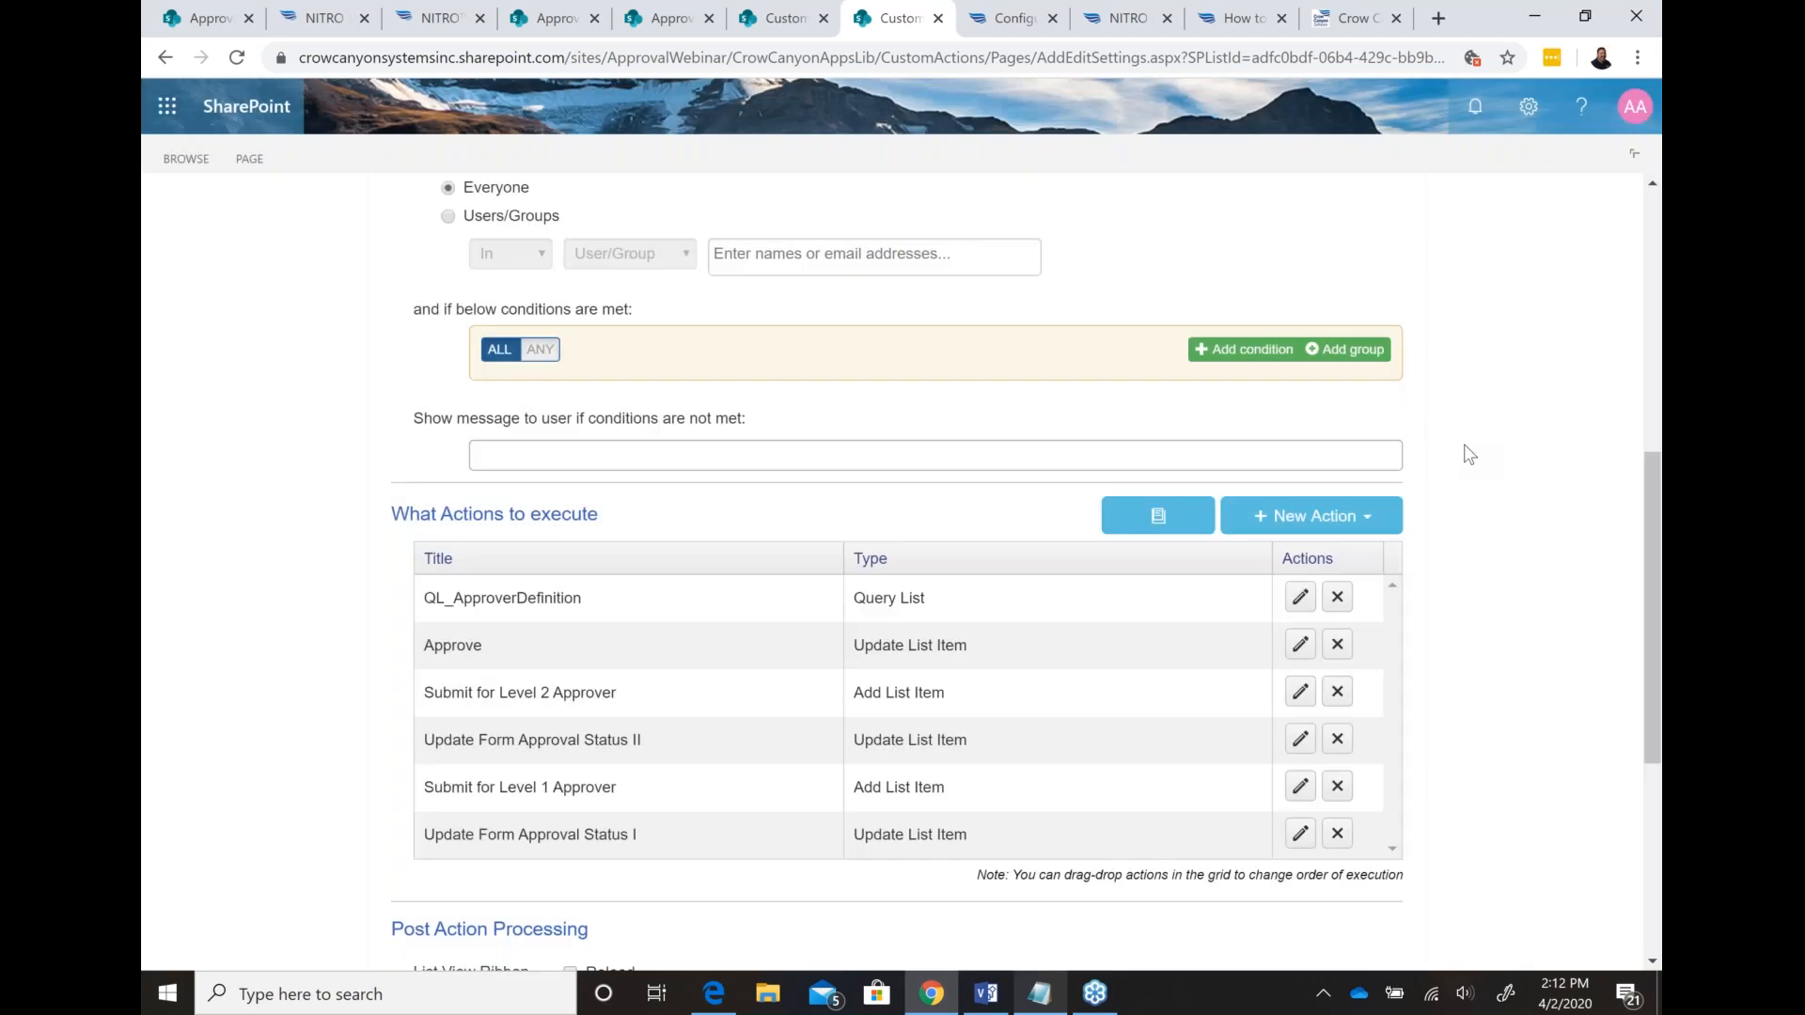
Step: Compare the list of actions to execute with the Submit for Approval and Approver Task shapes in the Visio diagram
scroll(1451, 515, down, 2)
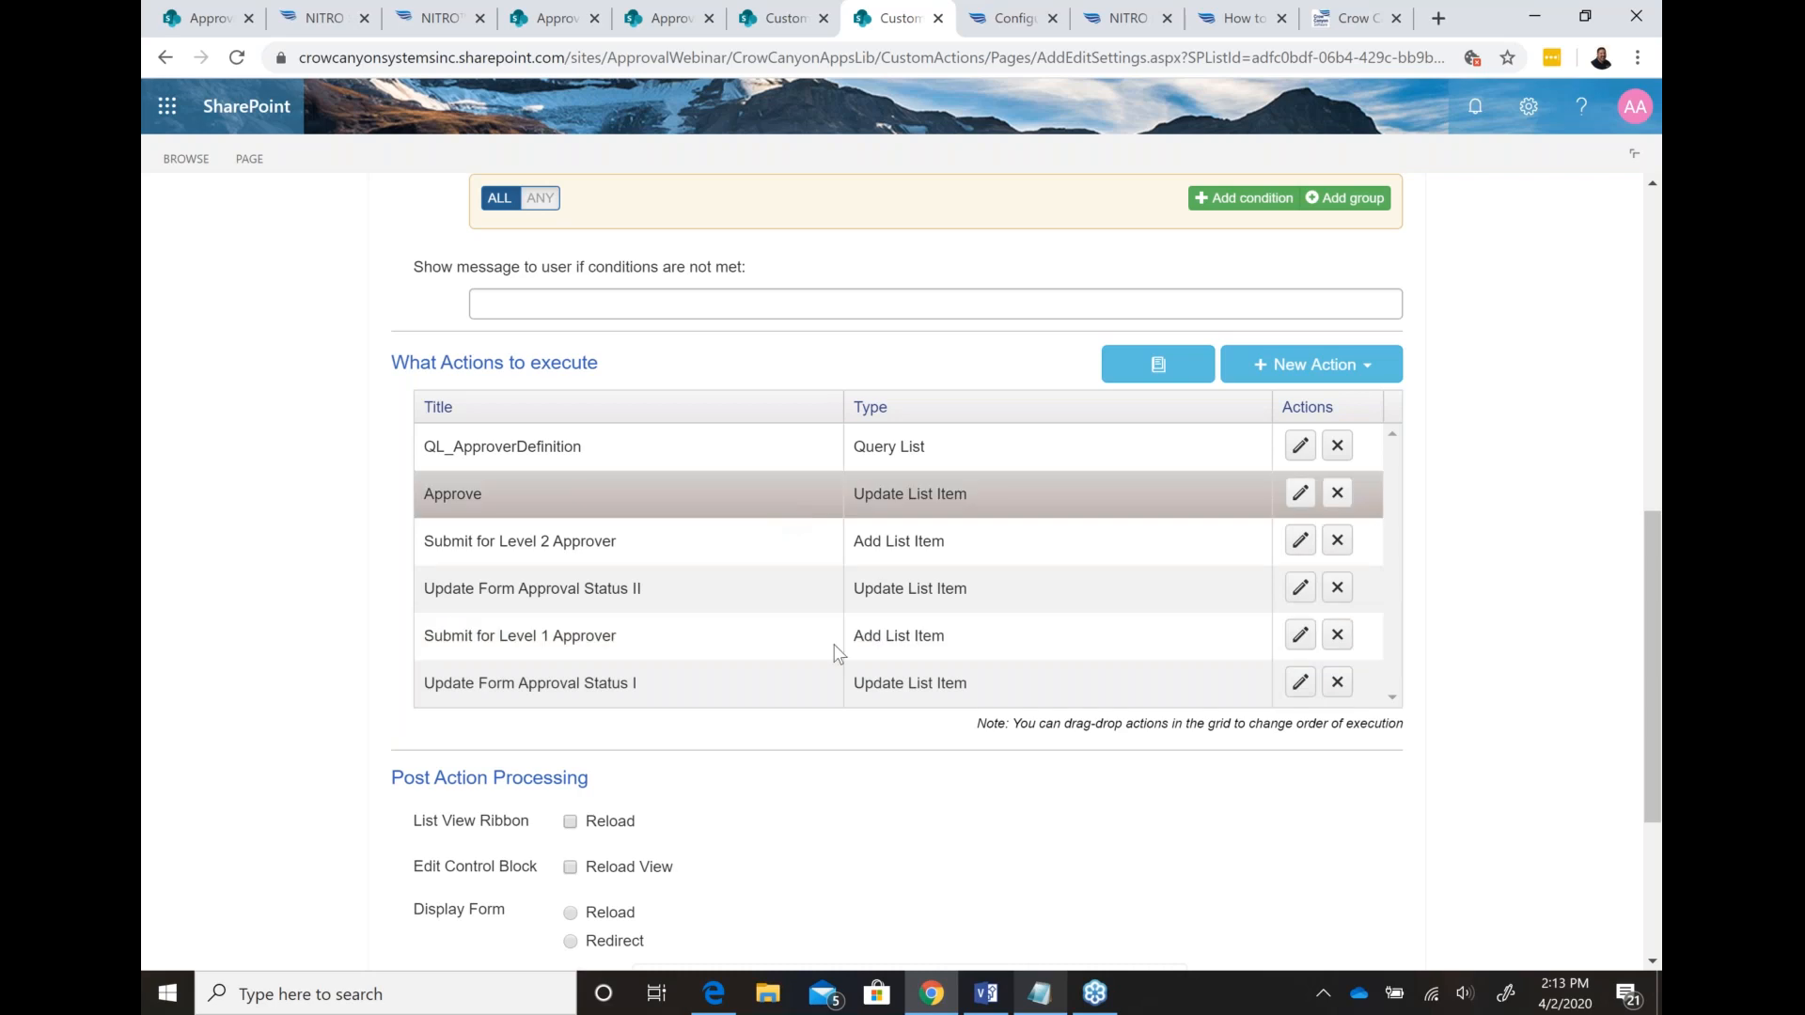
click(986, 994)
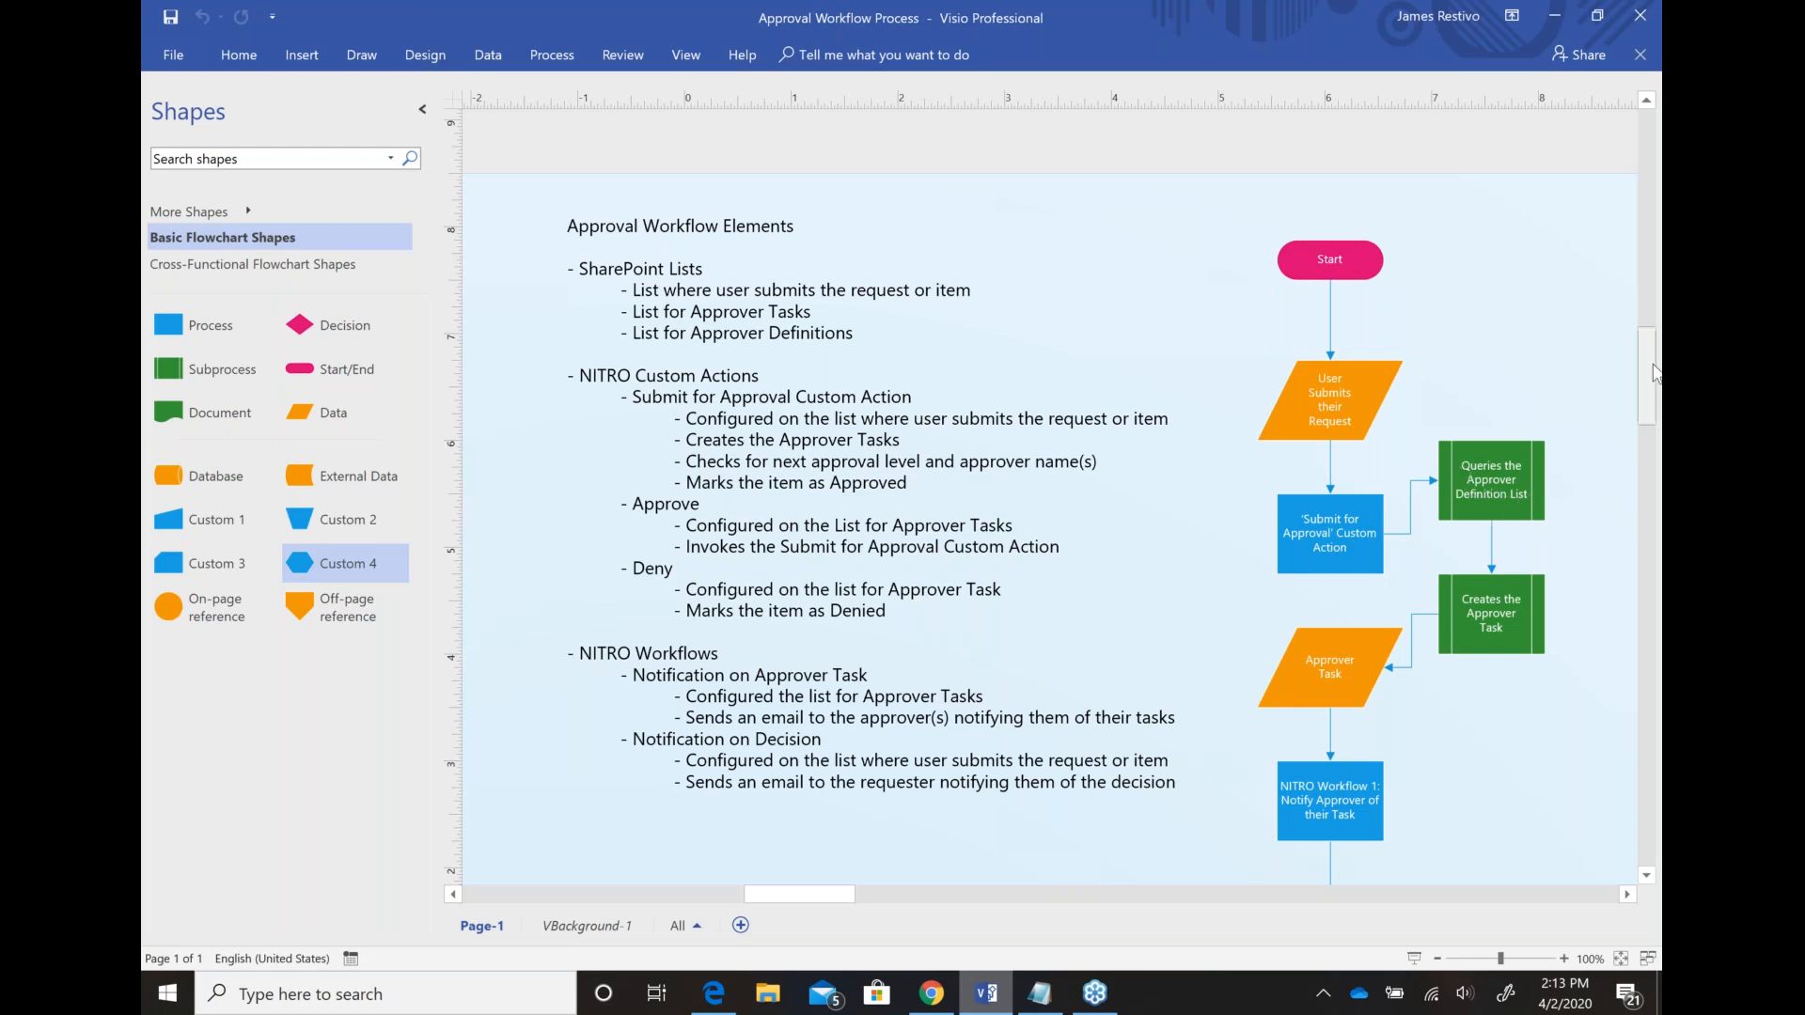
drag(1658, 376, 1655, 403)
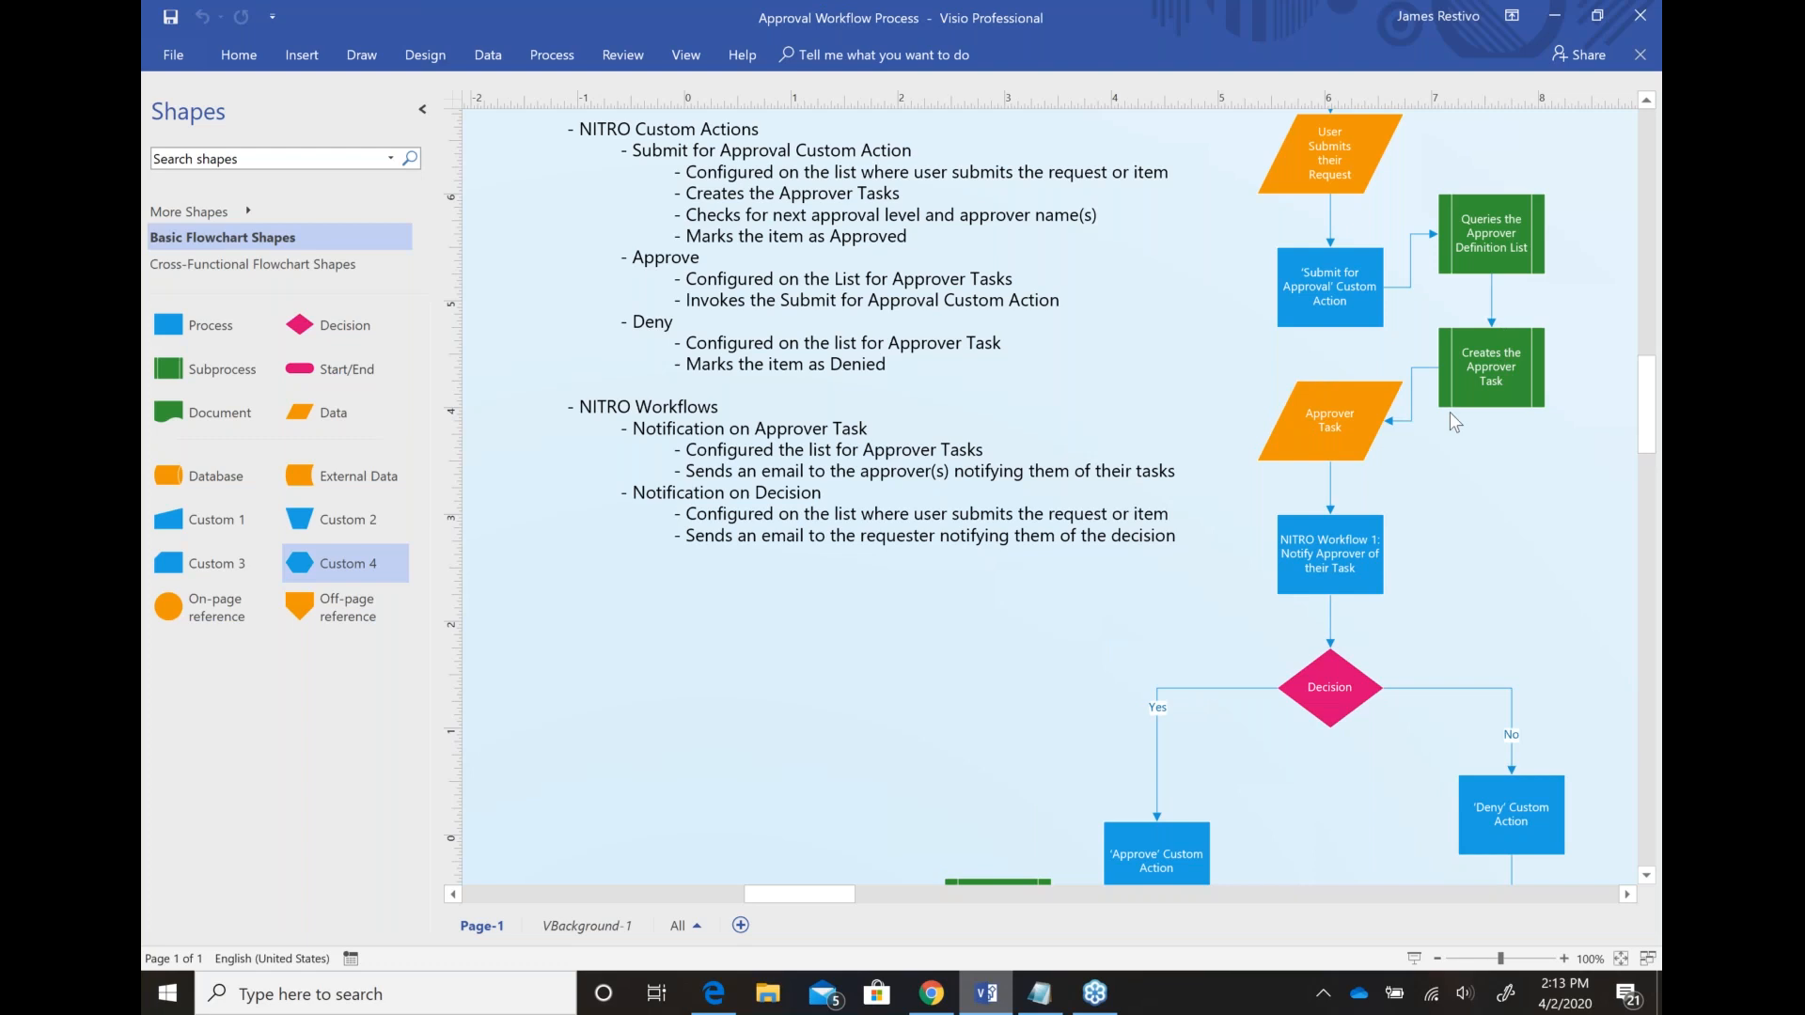
click(930, 994)
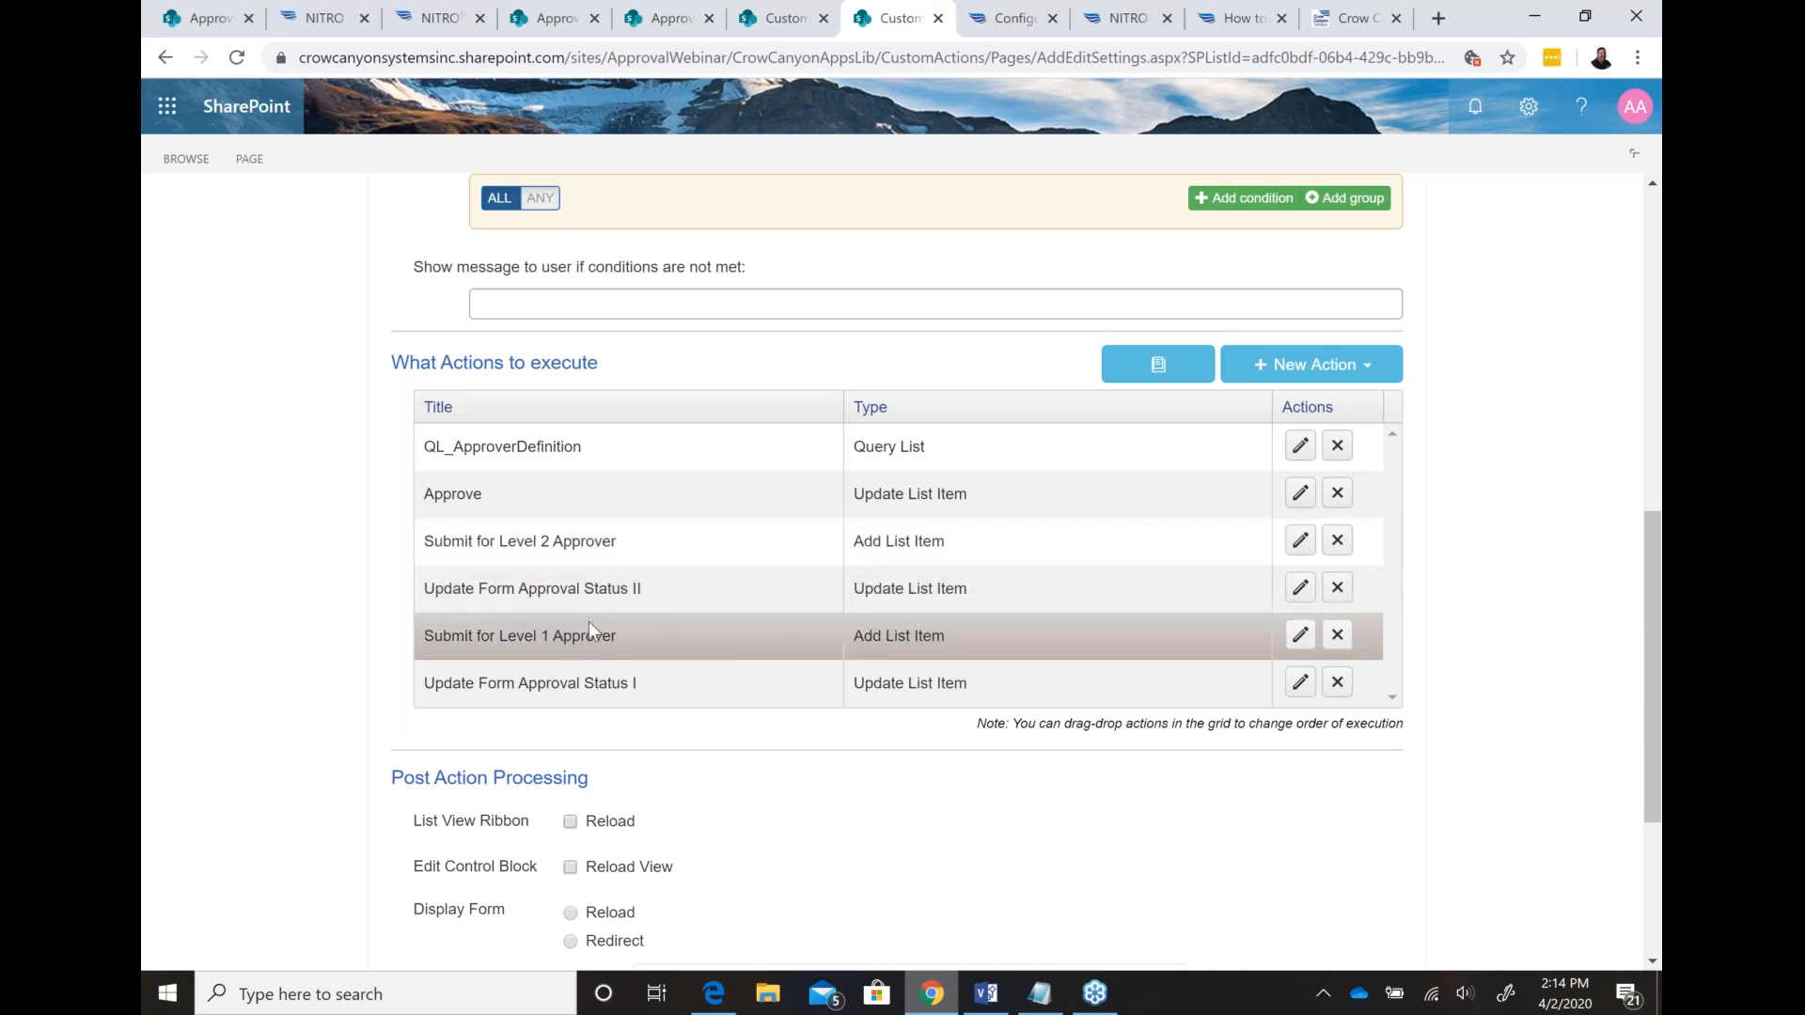
Step: Switch to Visio, examine the Approve and Deny branches of the Decision at a larger scale, and return to the browser
click(986, 994)
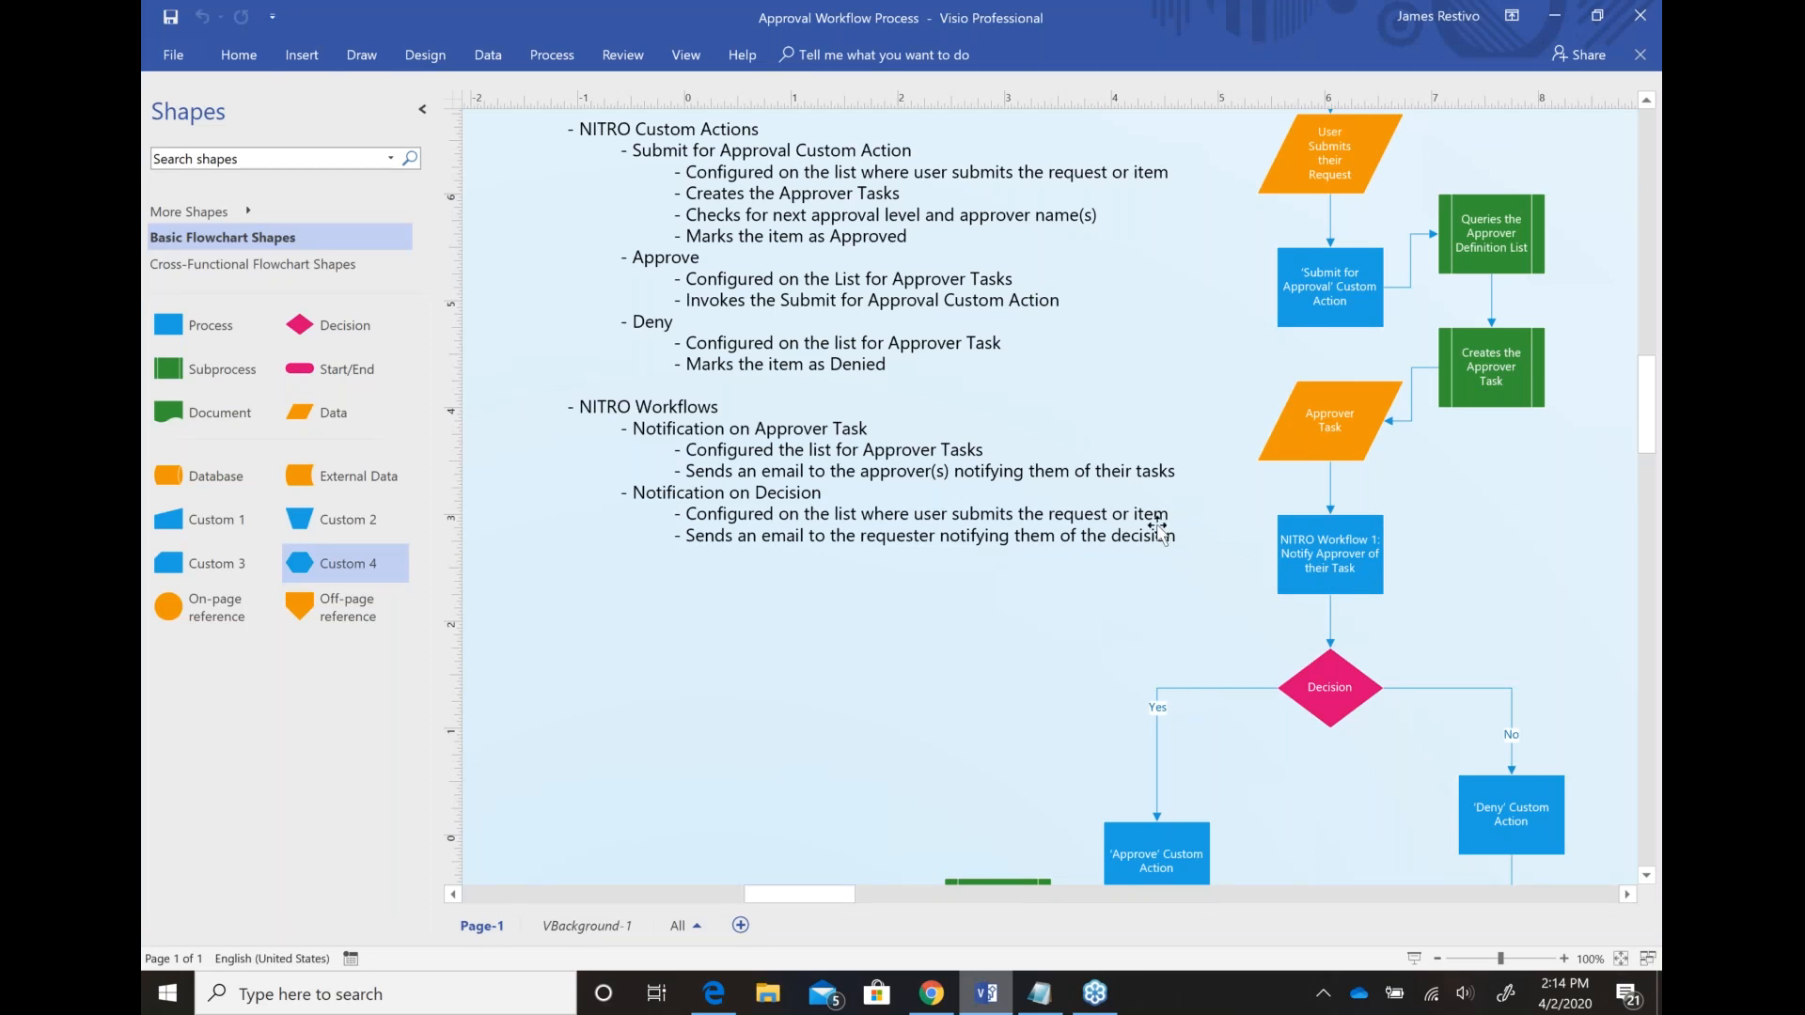
scroll(1053, 609, down, 10)
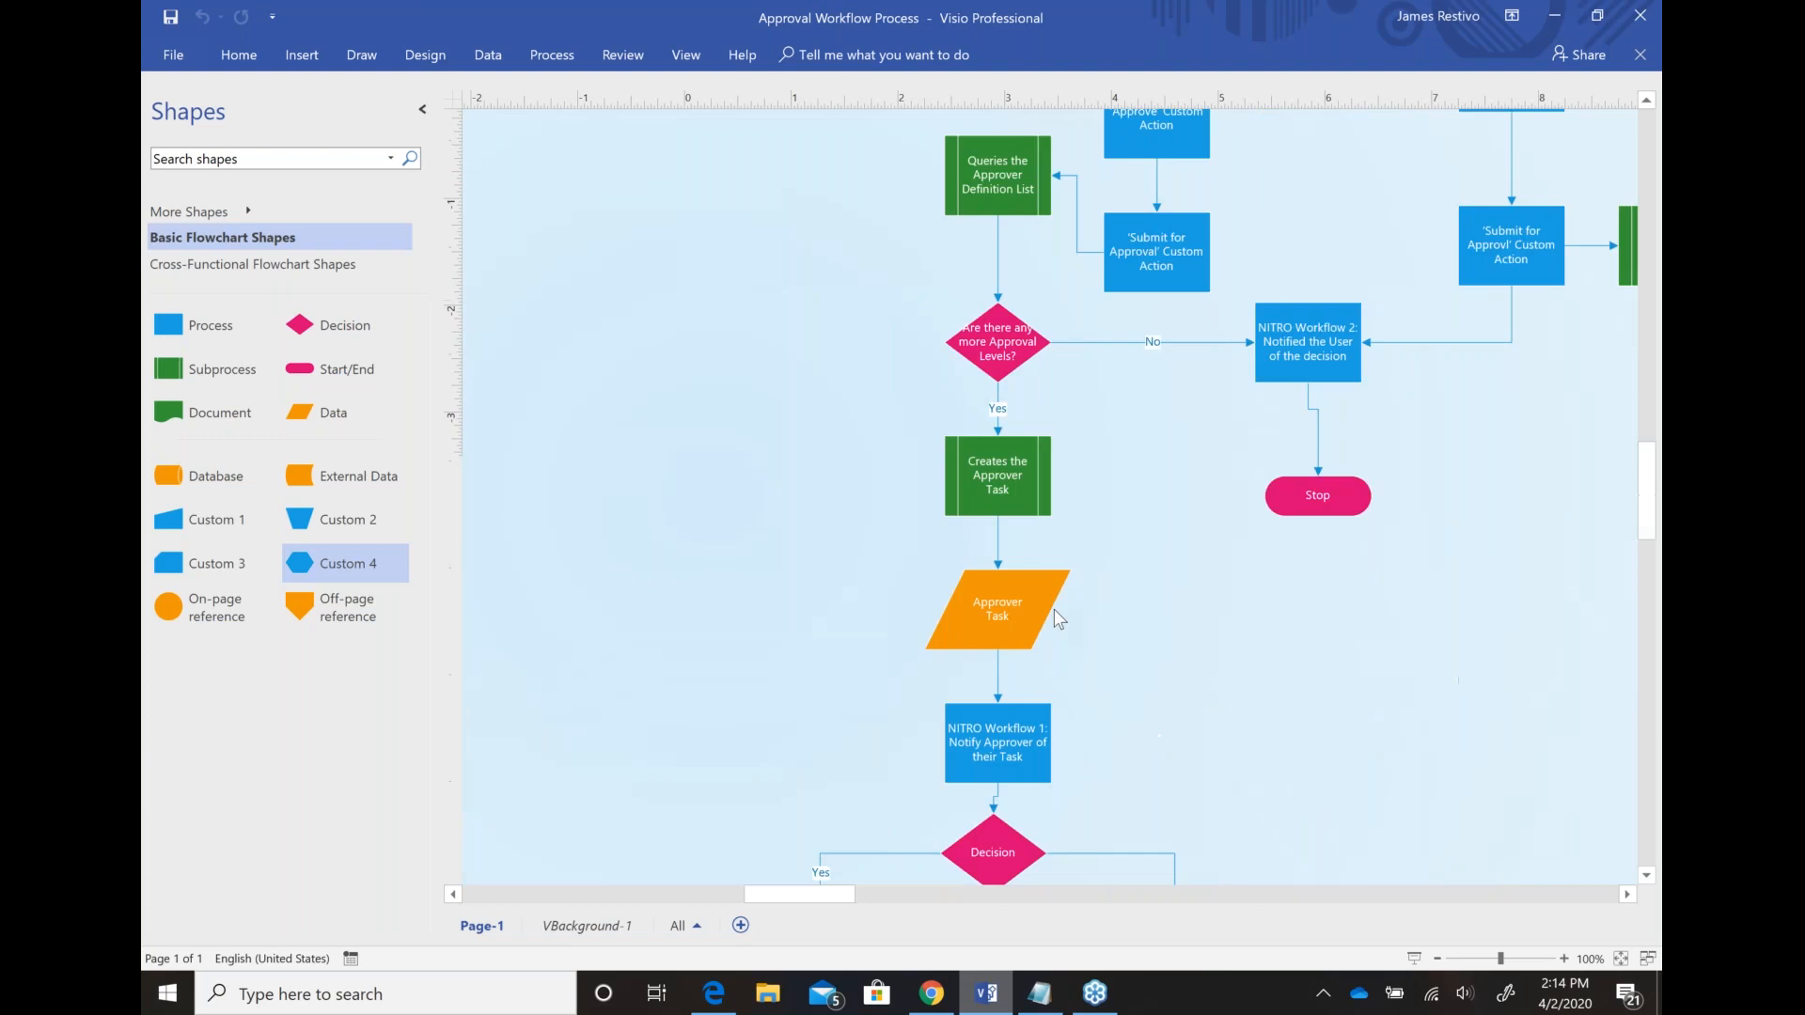
scroll(1053, 609, up, 10)
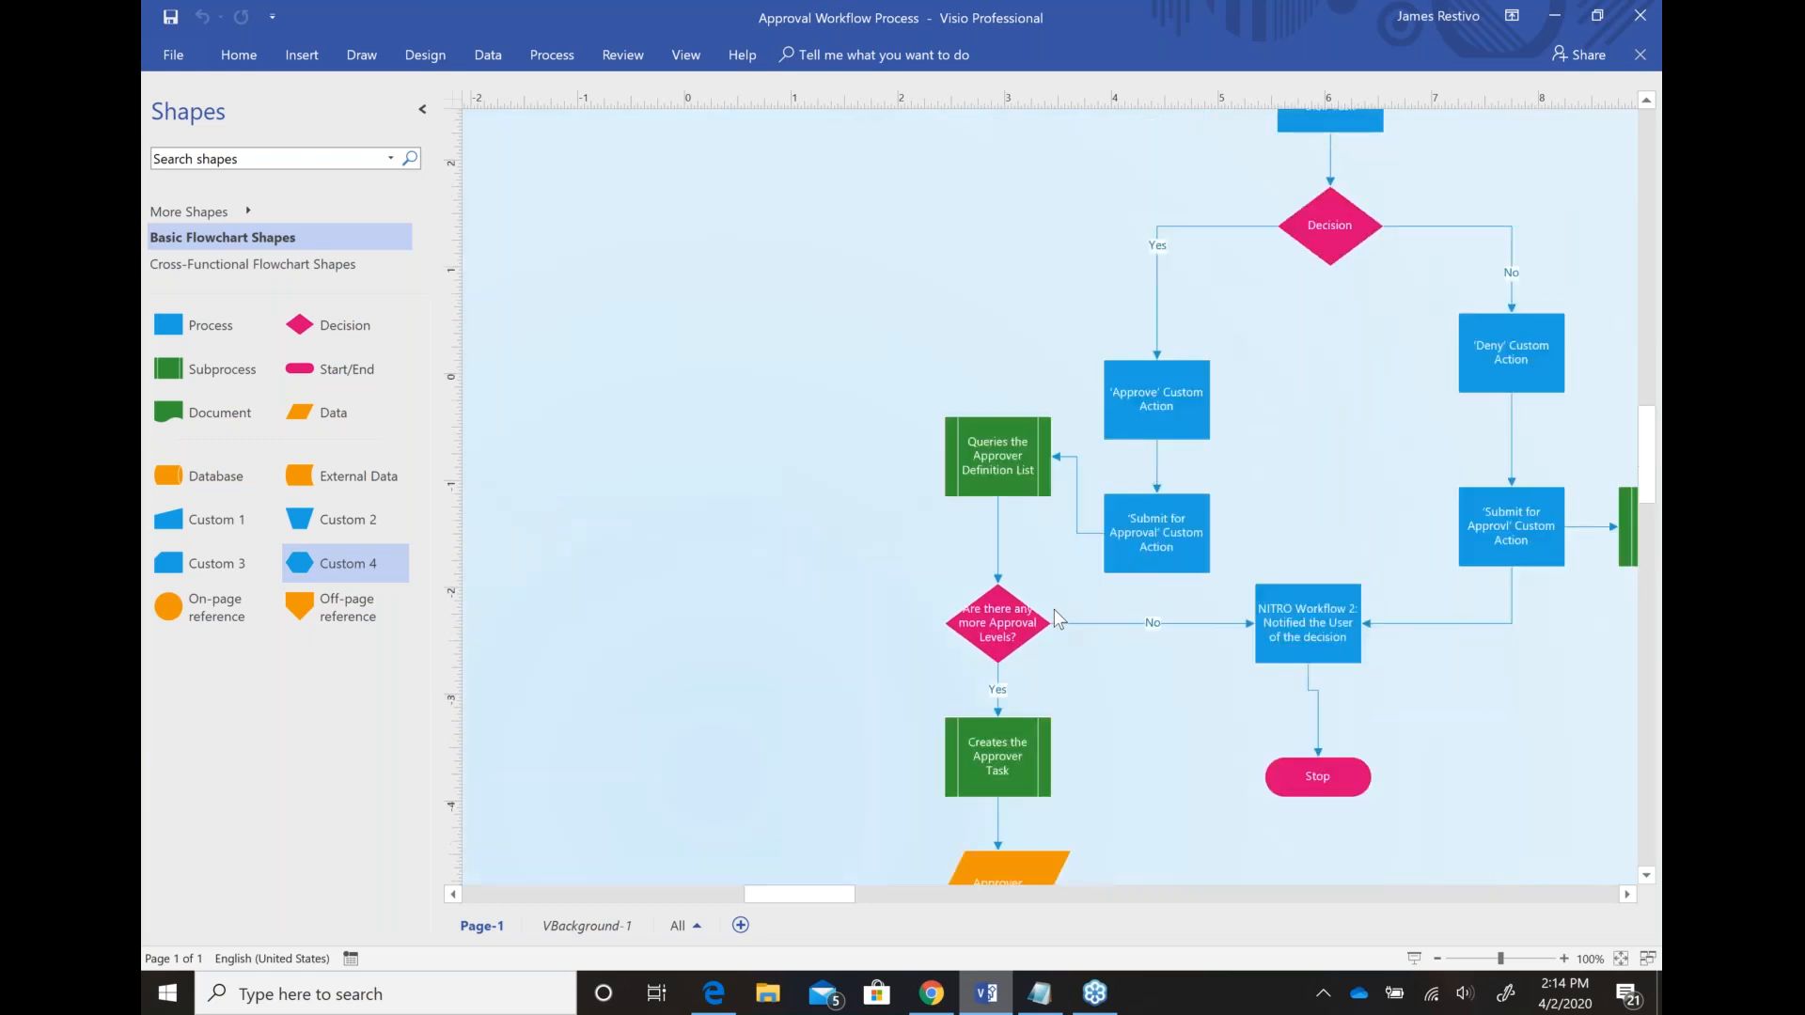
click(1564, 959)
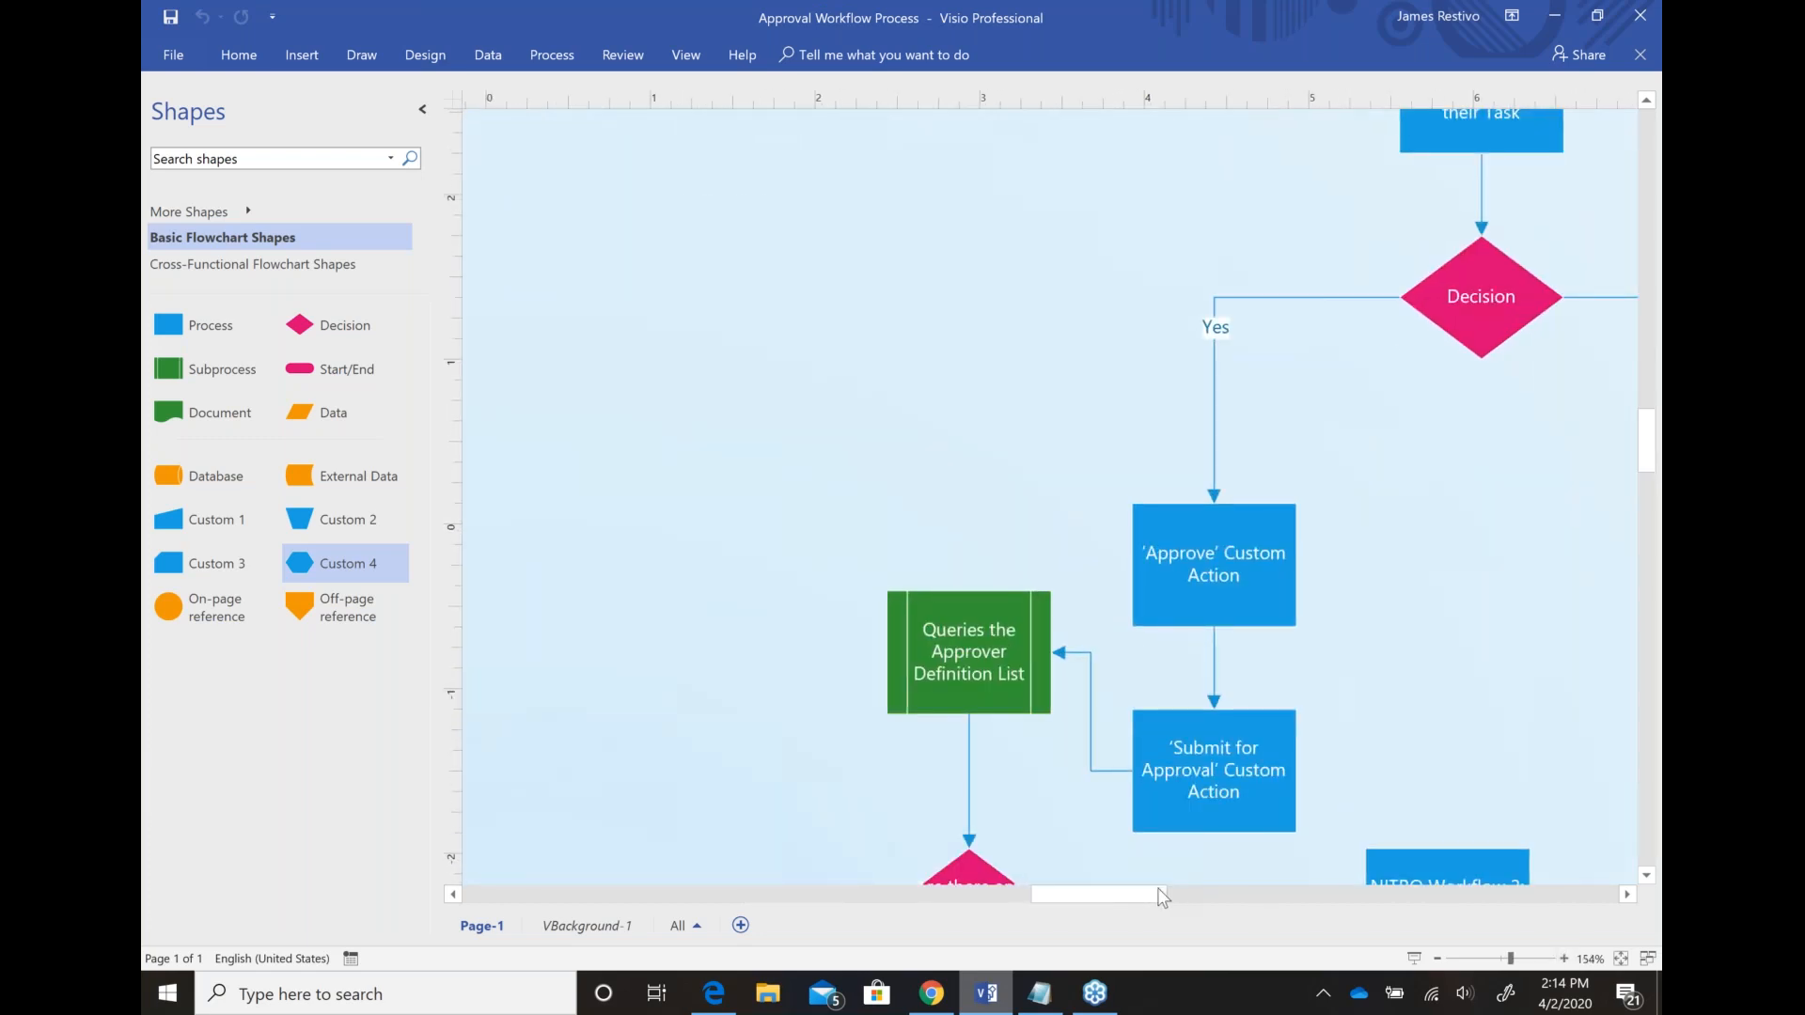
drag(1158, 888, 1196, 895)
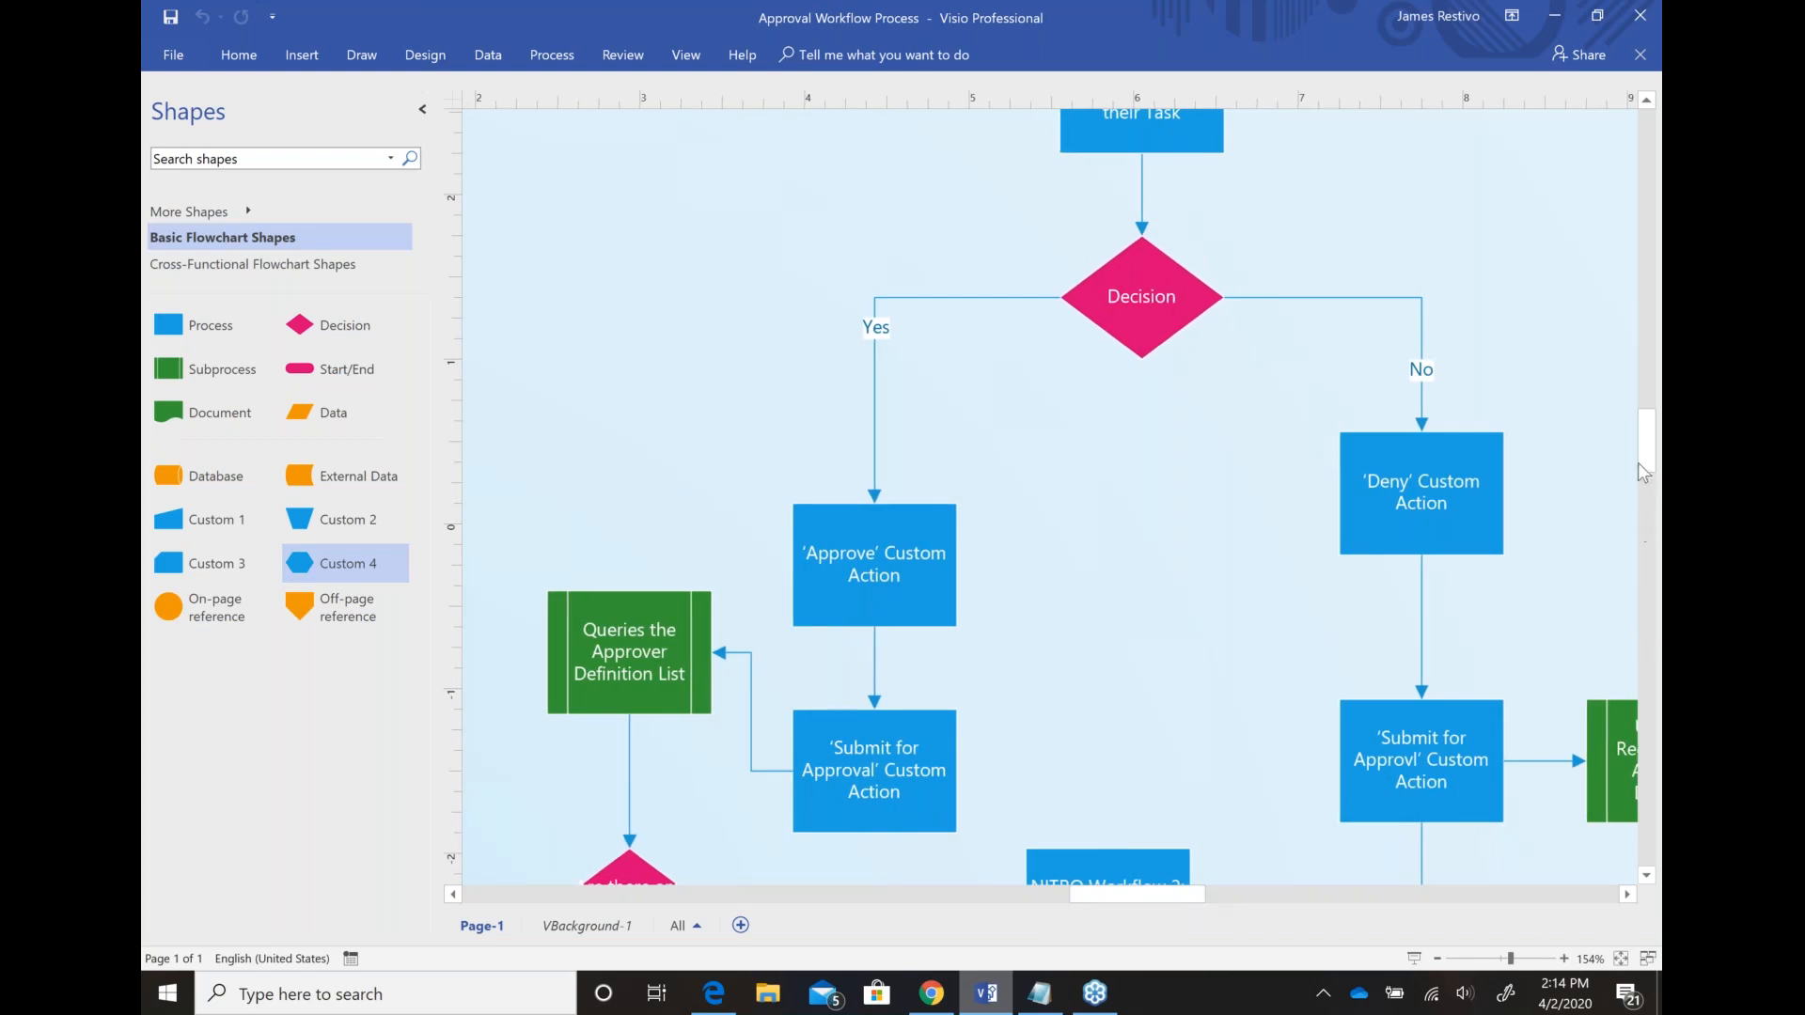
scroll(1326, 561, up, 3)
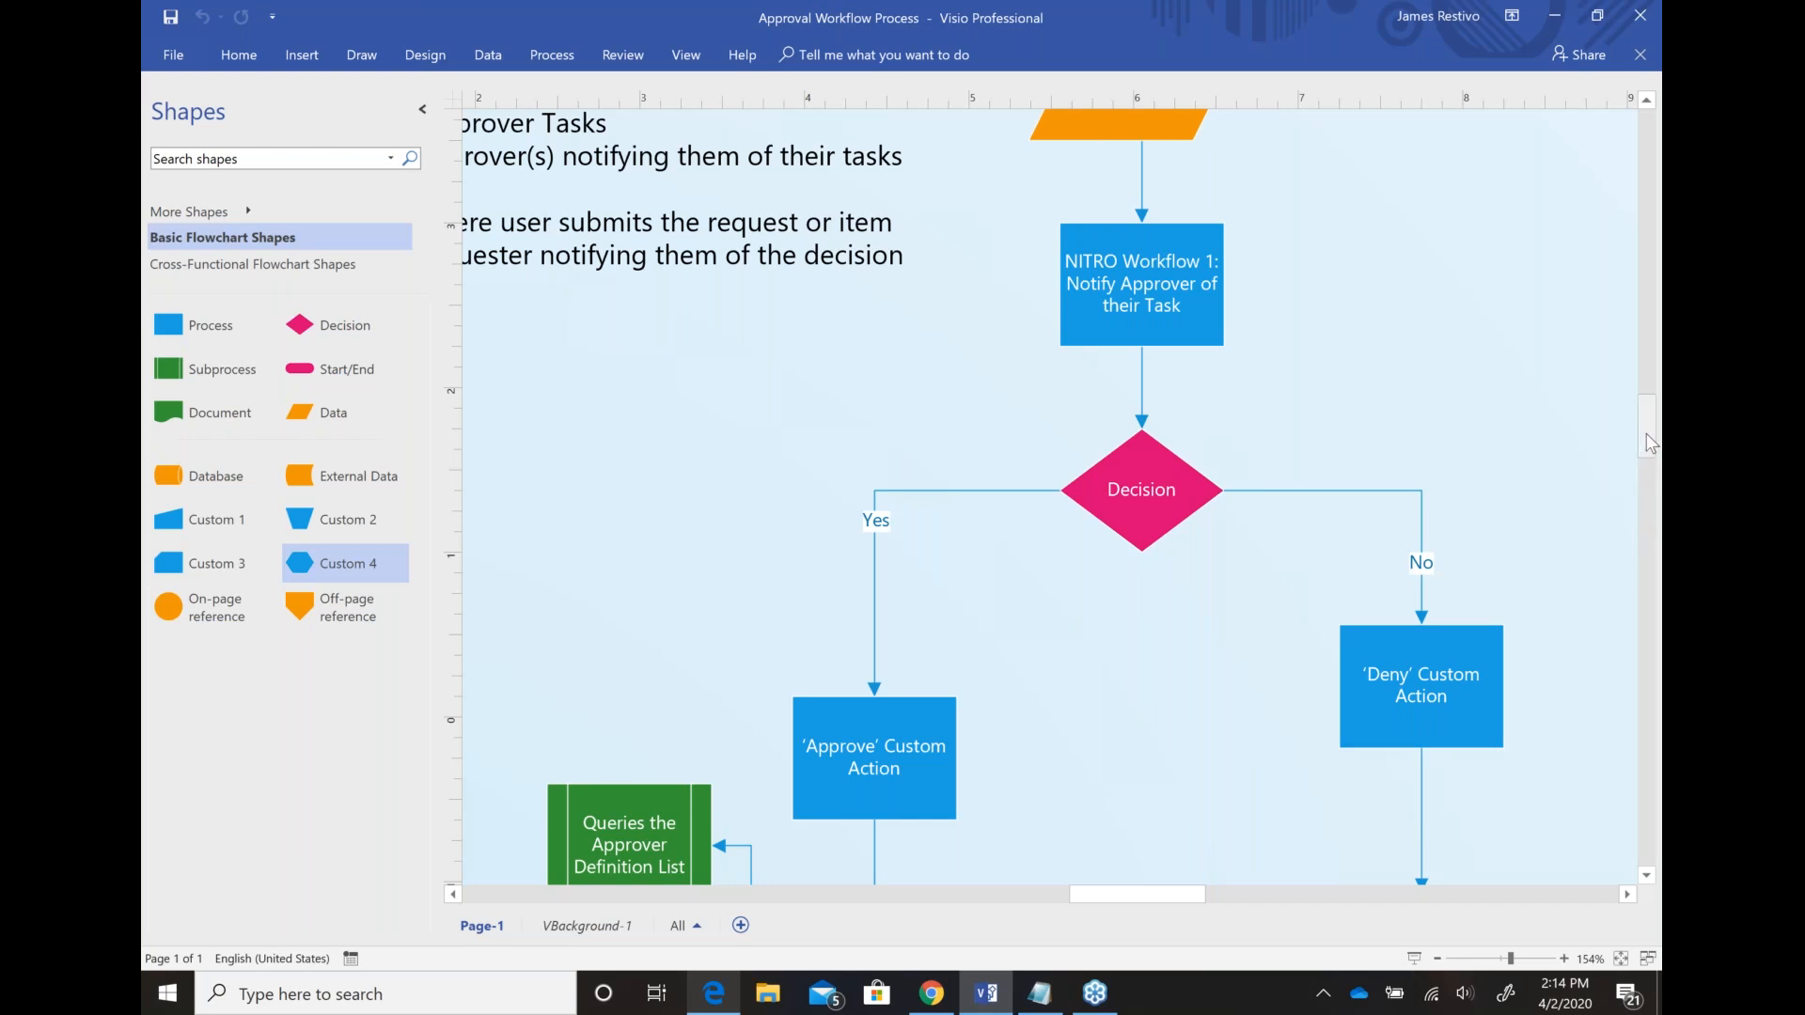
drag(1650, 442, 1645, 459)
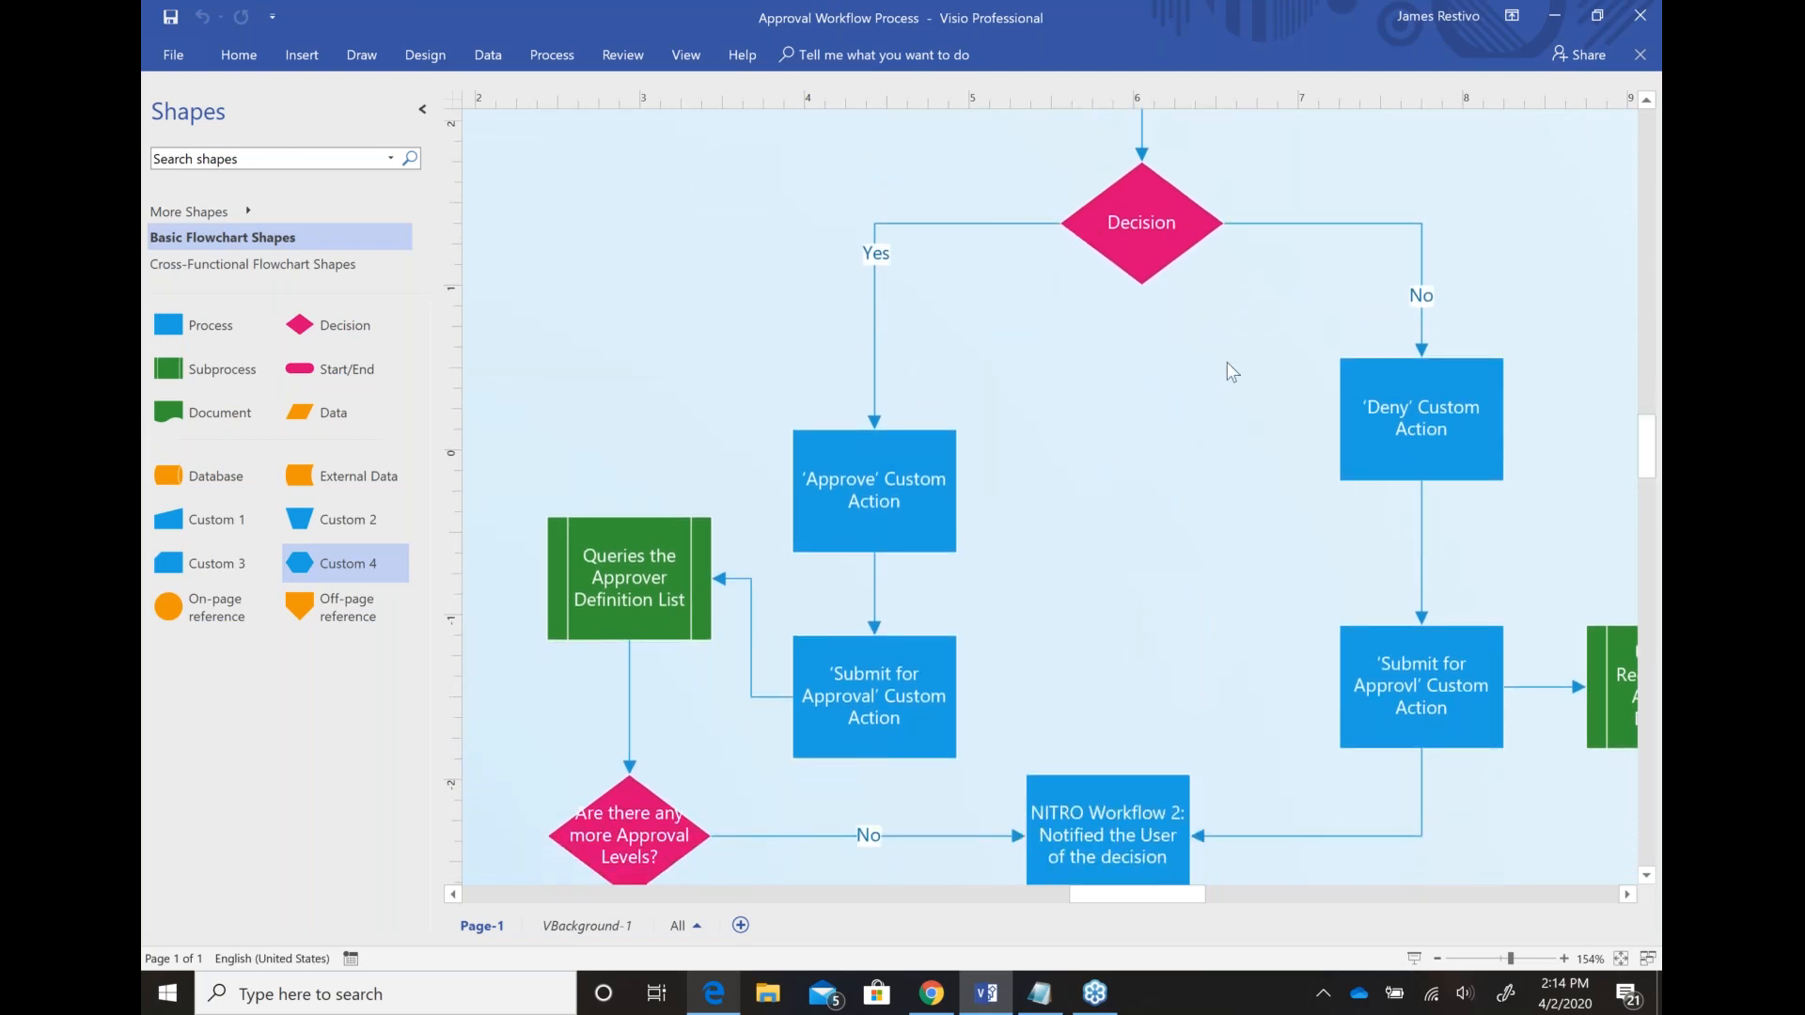
scroll(1213, 346, up, 3)
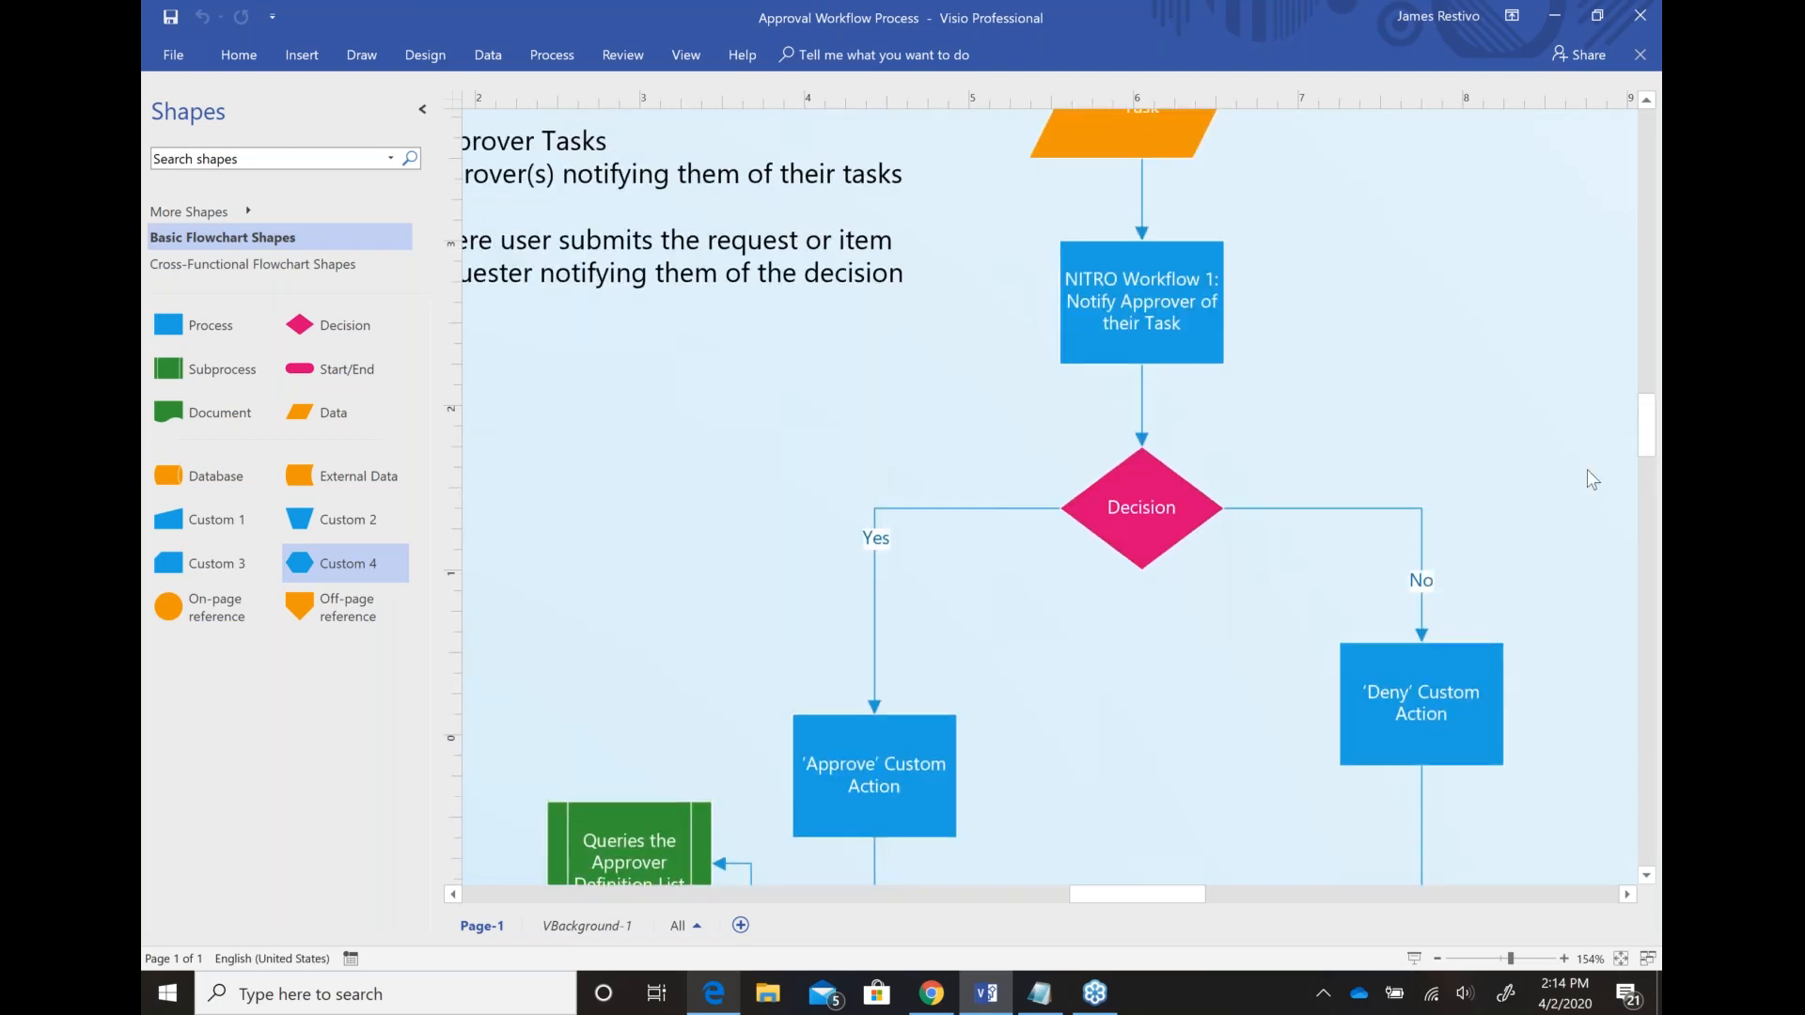
scroll(1644, 428, down, 4)
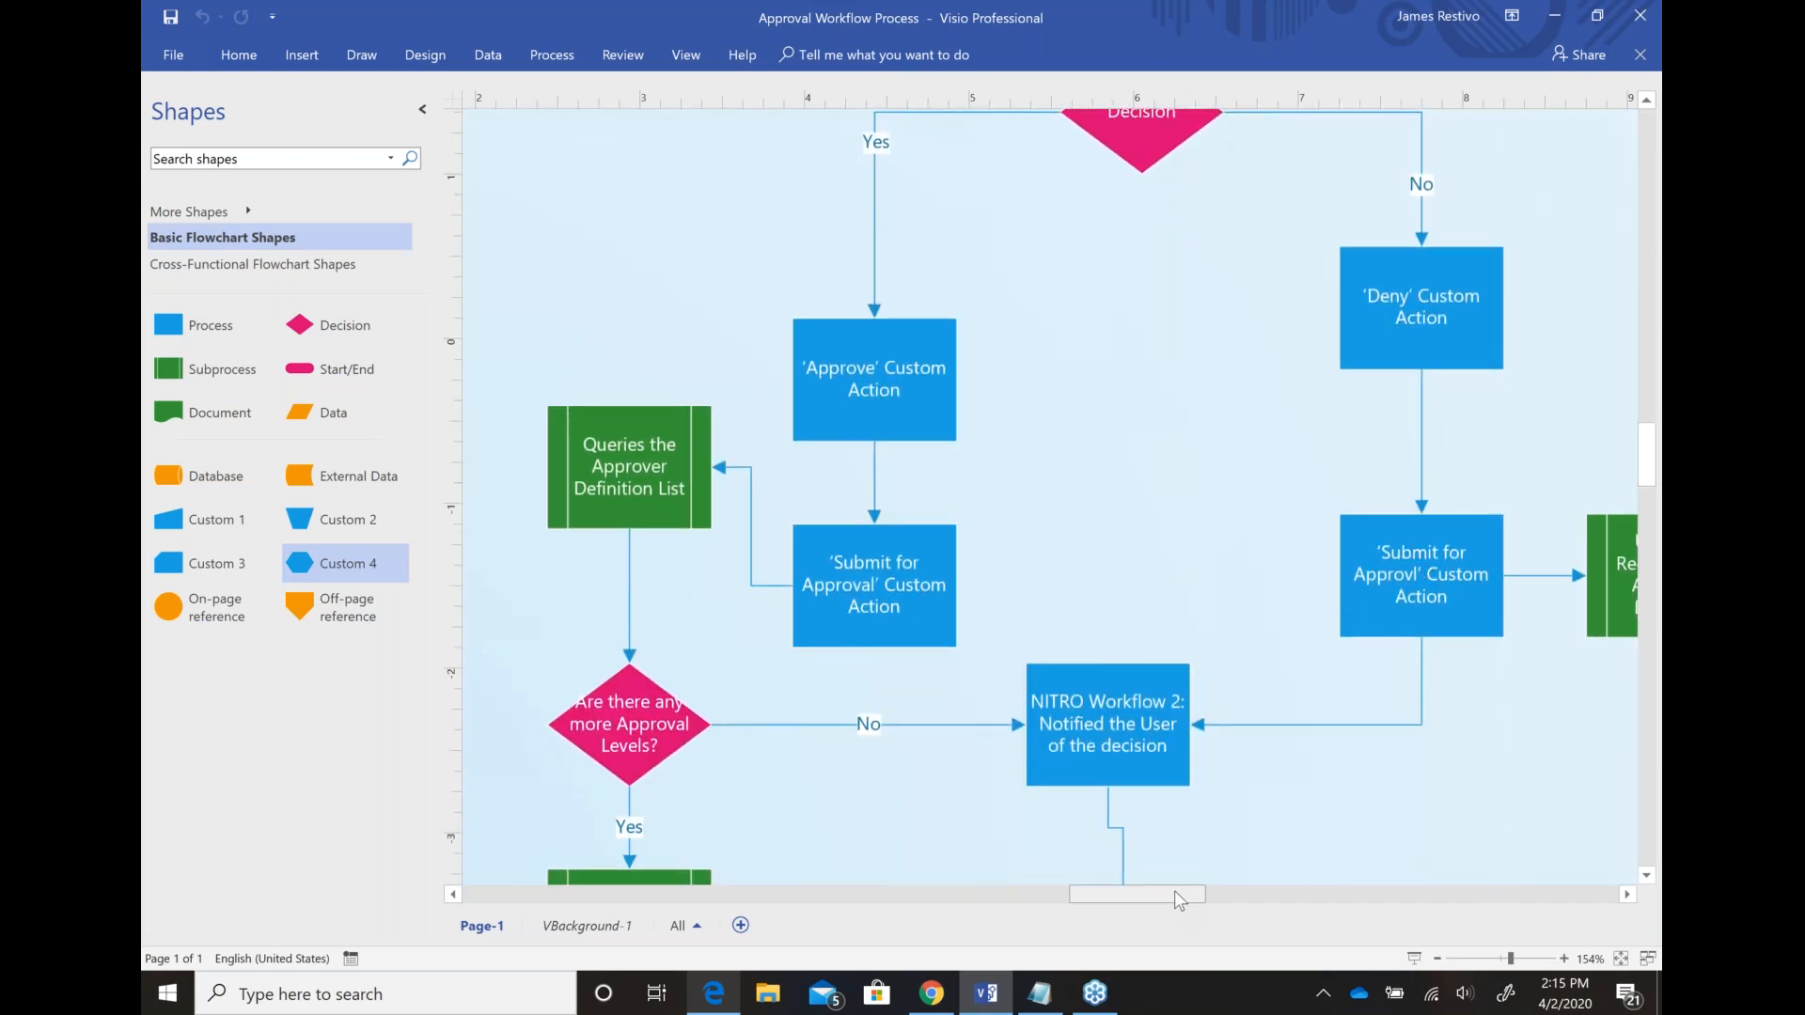
drag(1175, 890, 1188, 891)
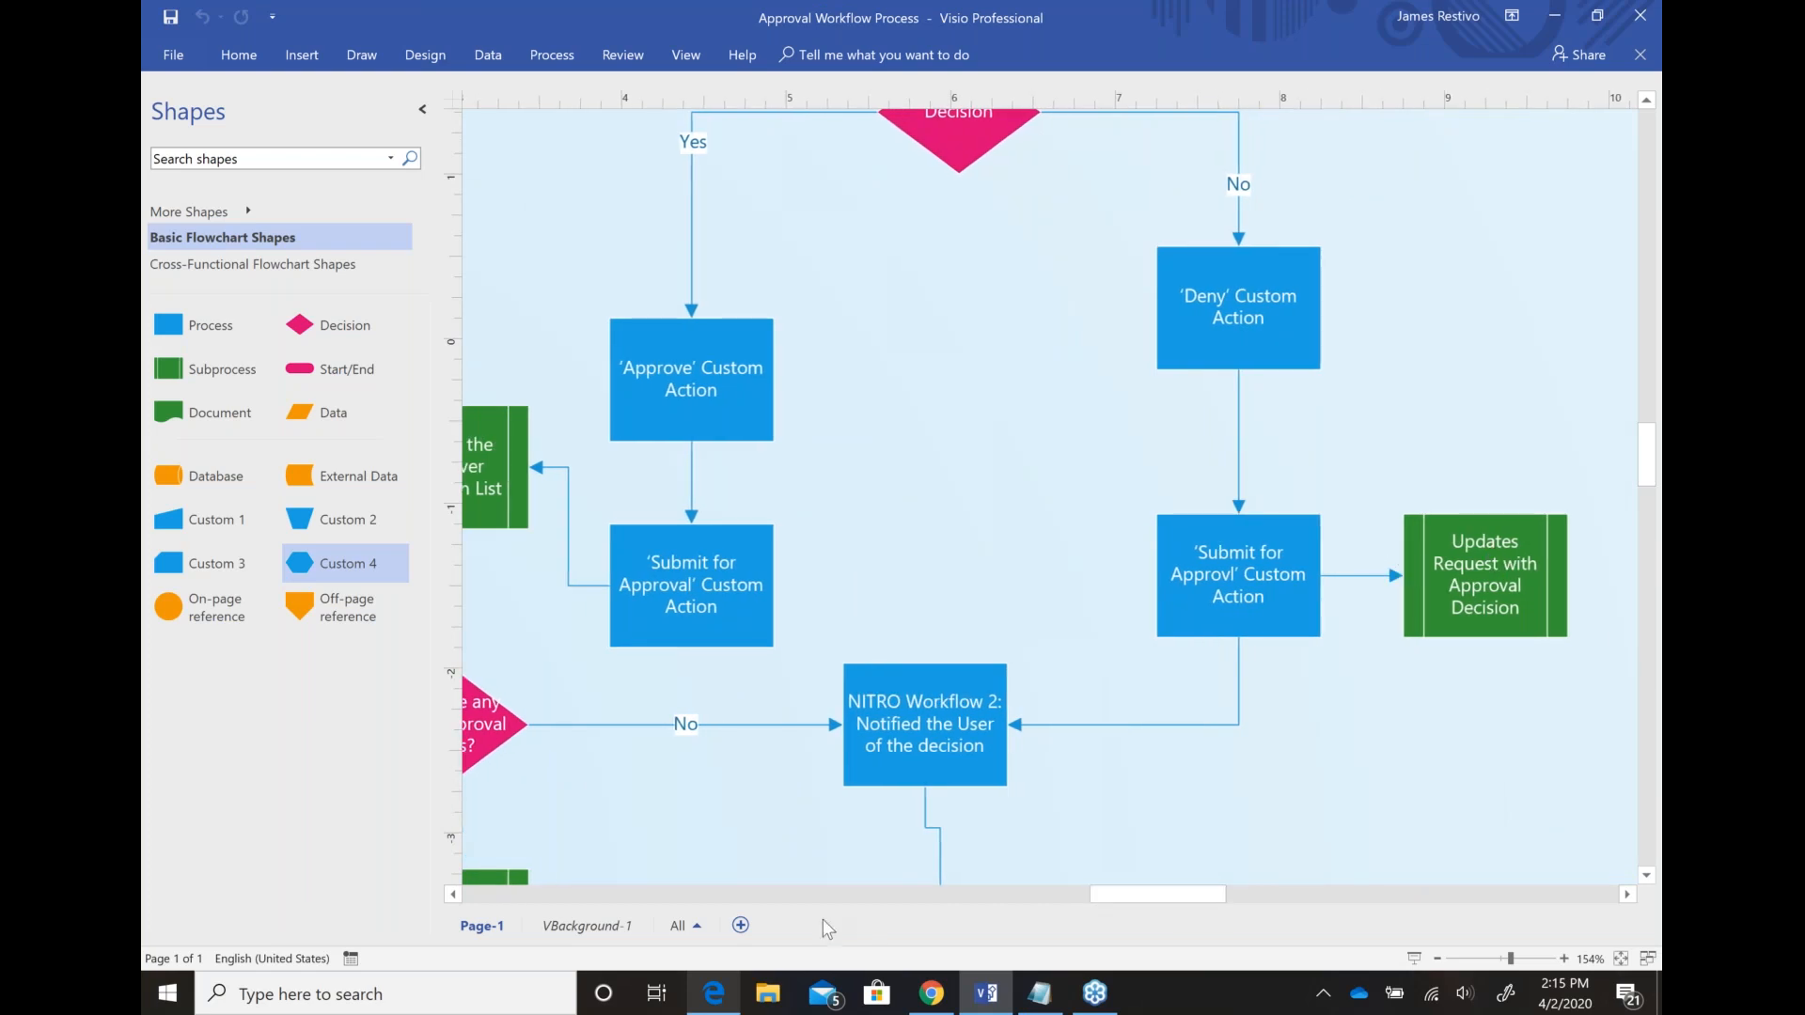
click(929, 997)
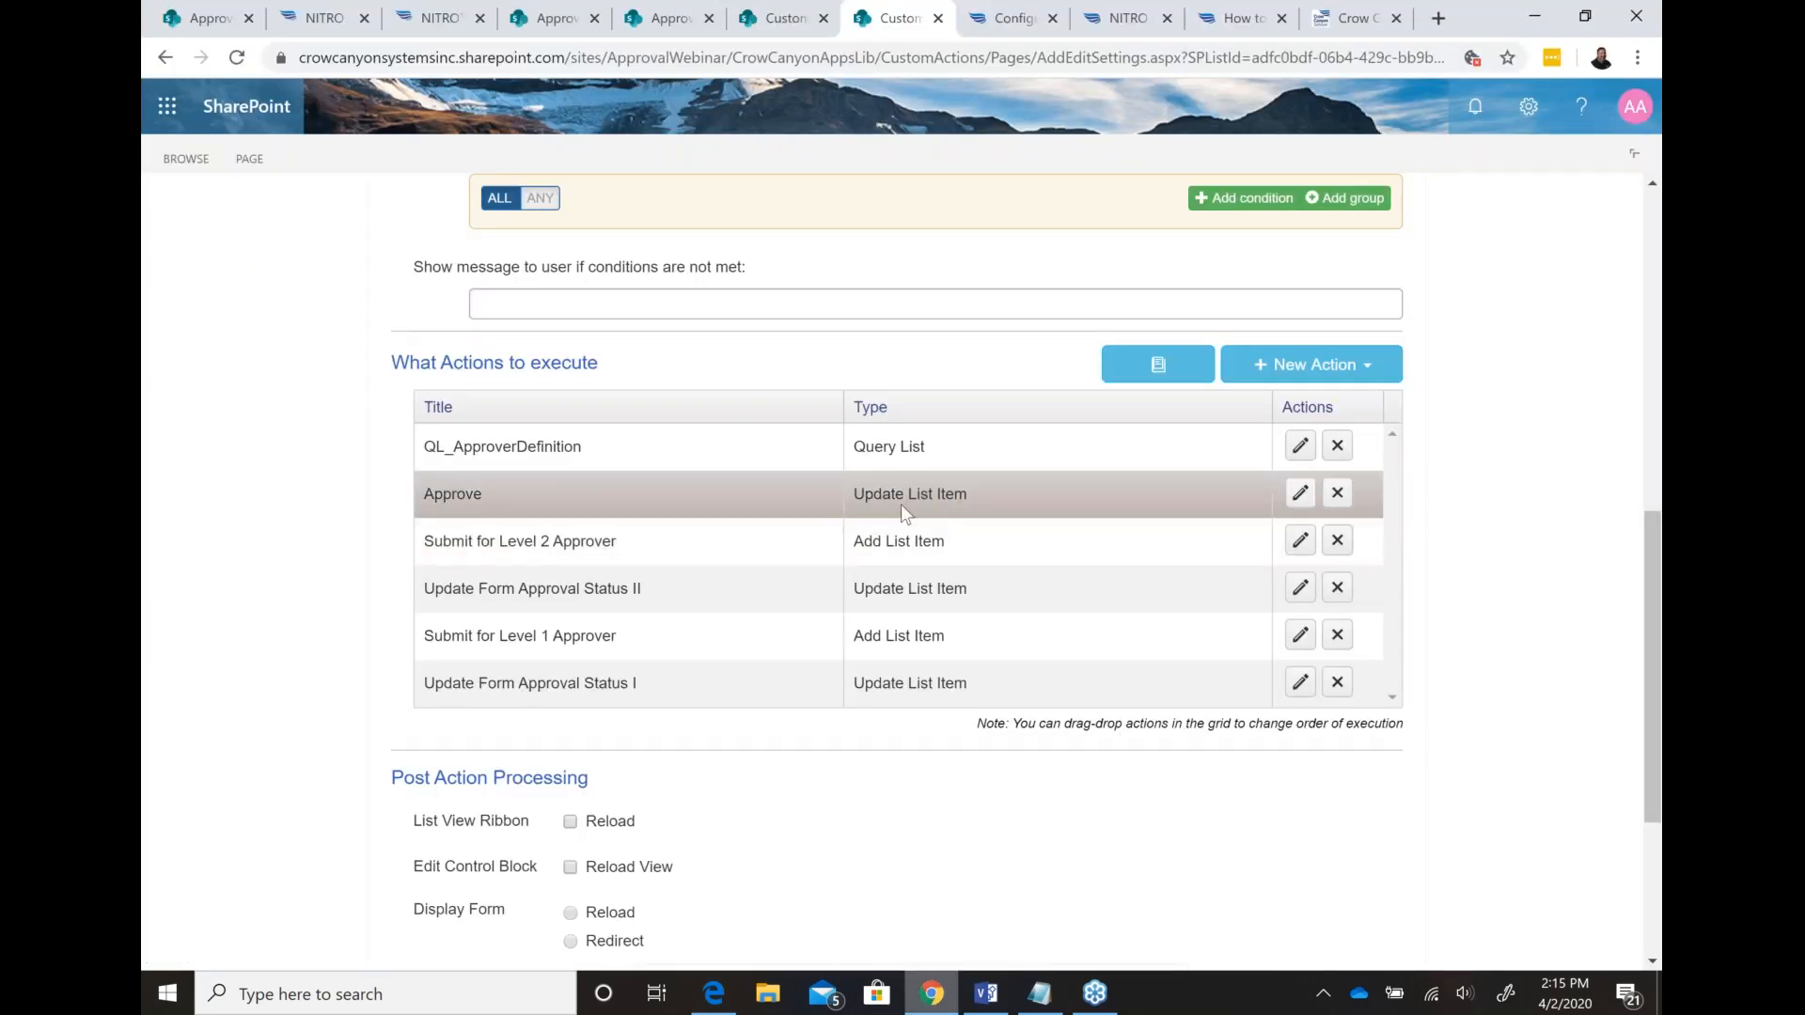
Step: Switch to Visio, follow the Approve branch through the approval-levels check to the next Approver Task, and return to the browser
click(987, 994)
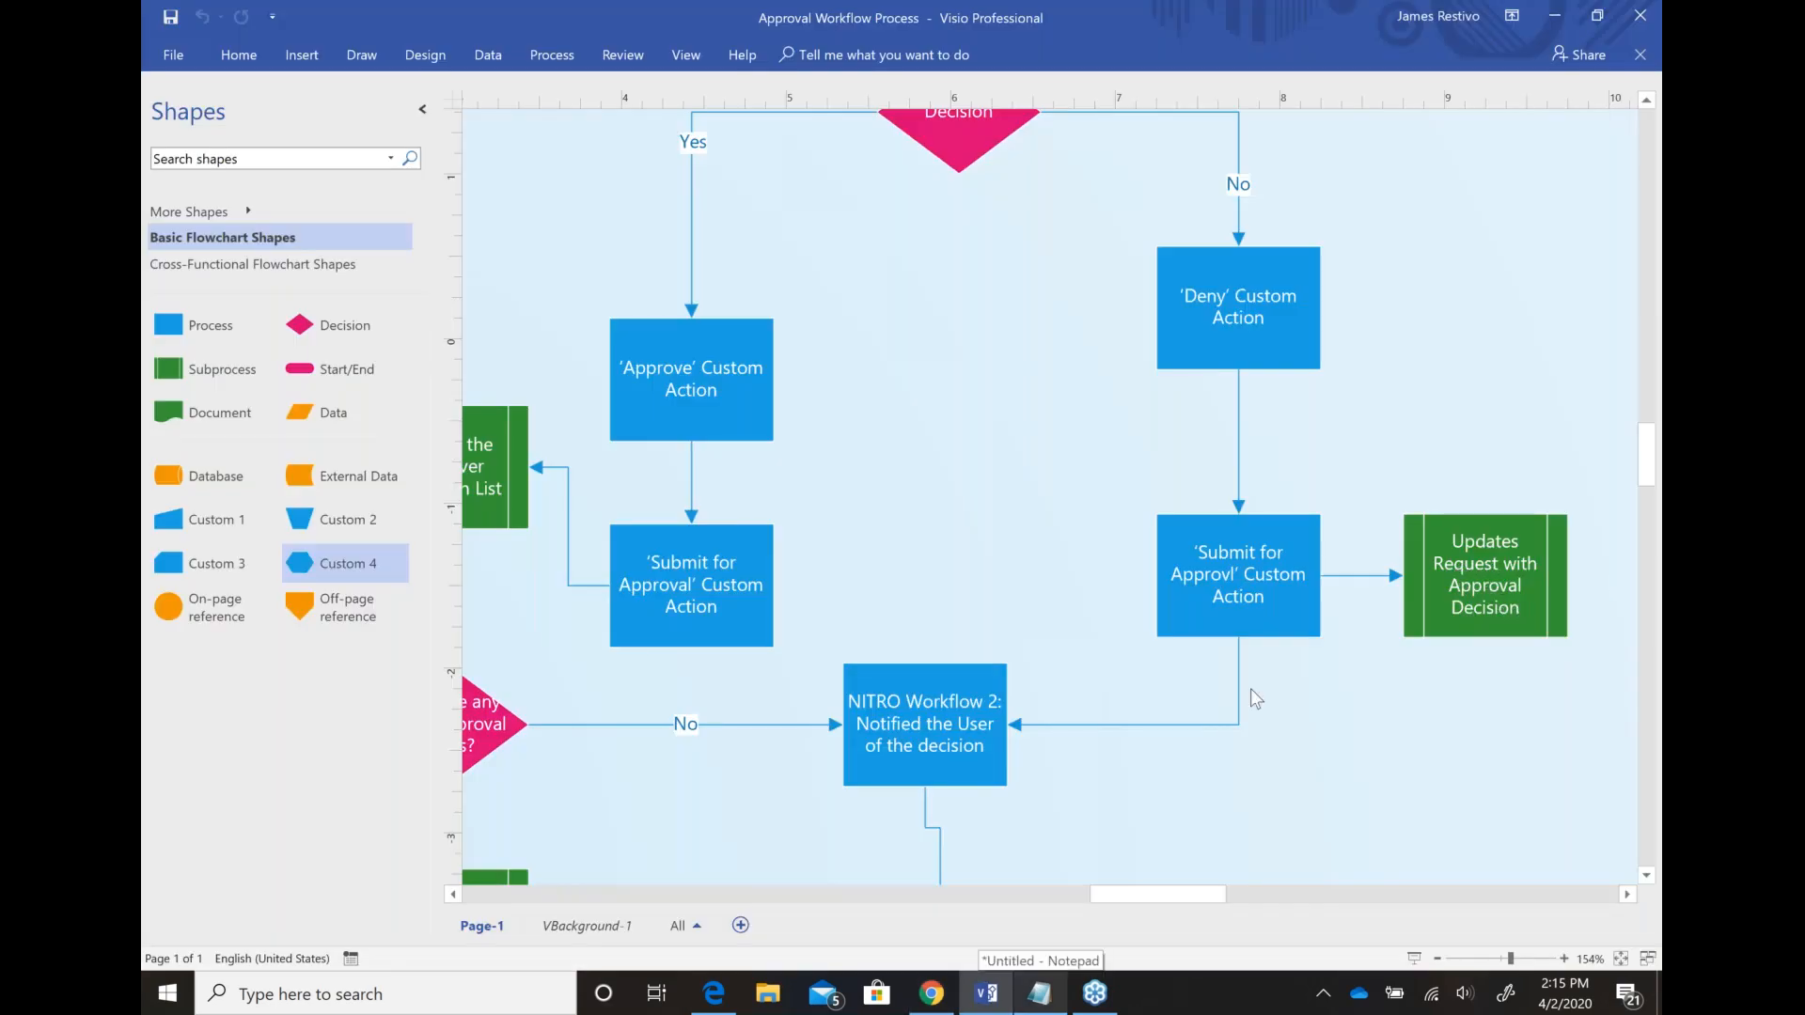
mouse_move(1648, 438)
mouse_down()
mouse_move(1653, 488)
mouse_move(1653, 456)
mouse_up()
mouse_move(1119, 898)
mouse_down()
mouse_move(1040, 899)
mouse_move(1088, 901)
mouse_up()
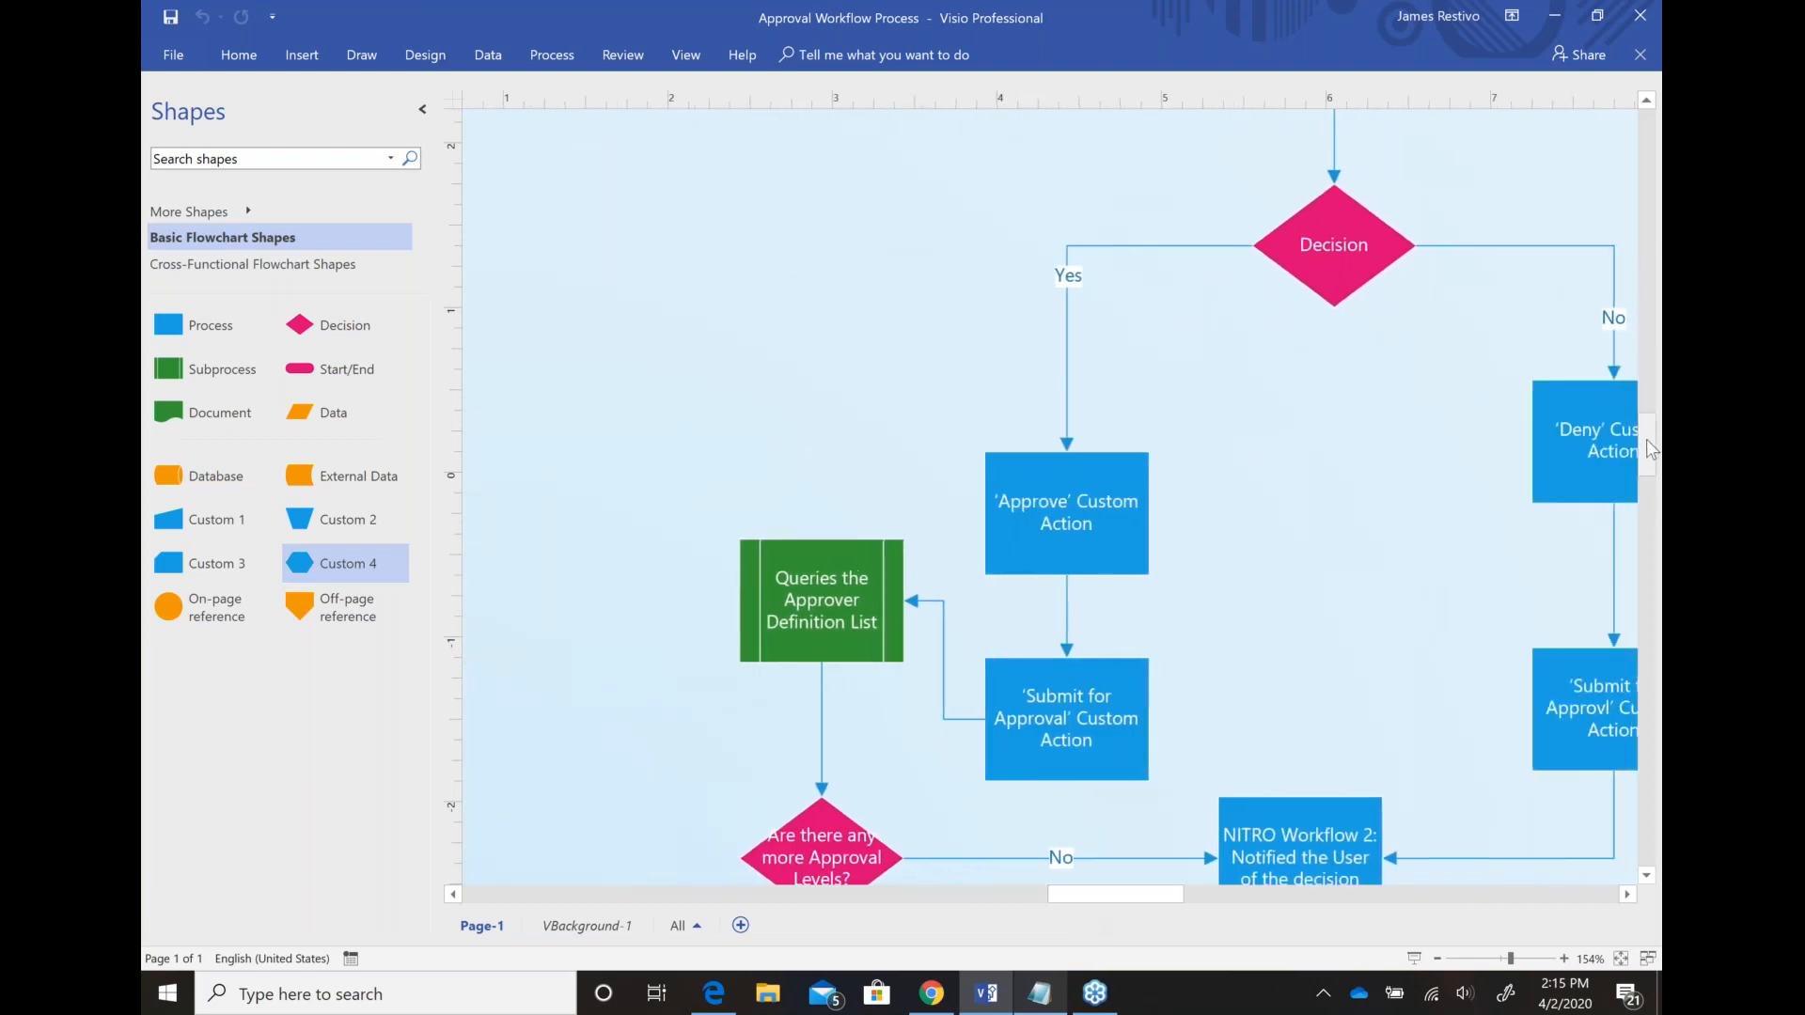
drag(1650, 446, 1651, 455)
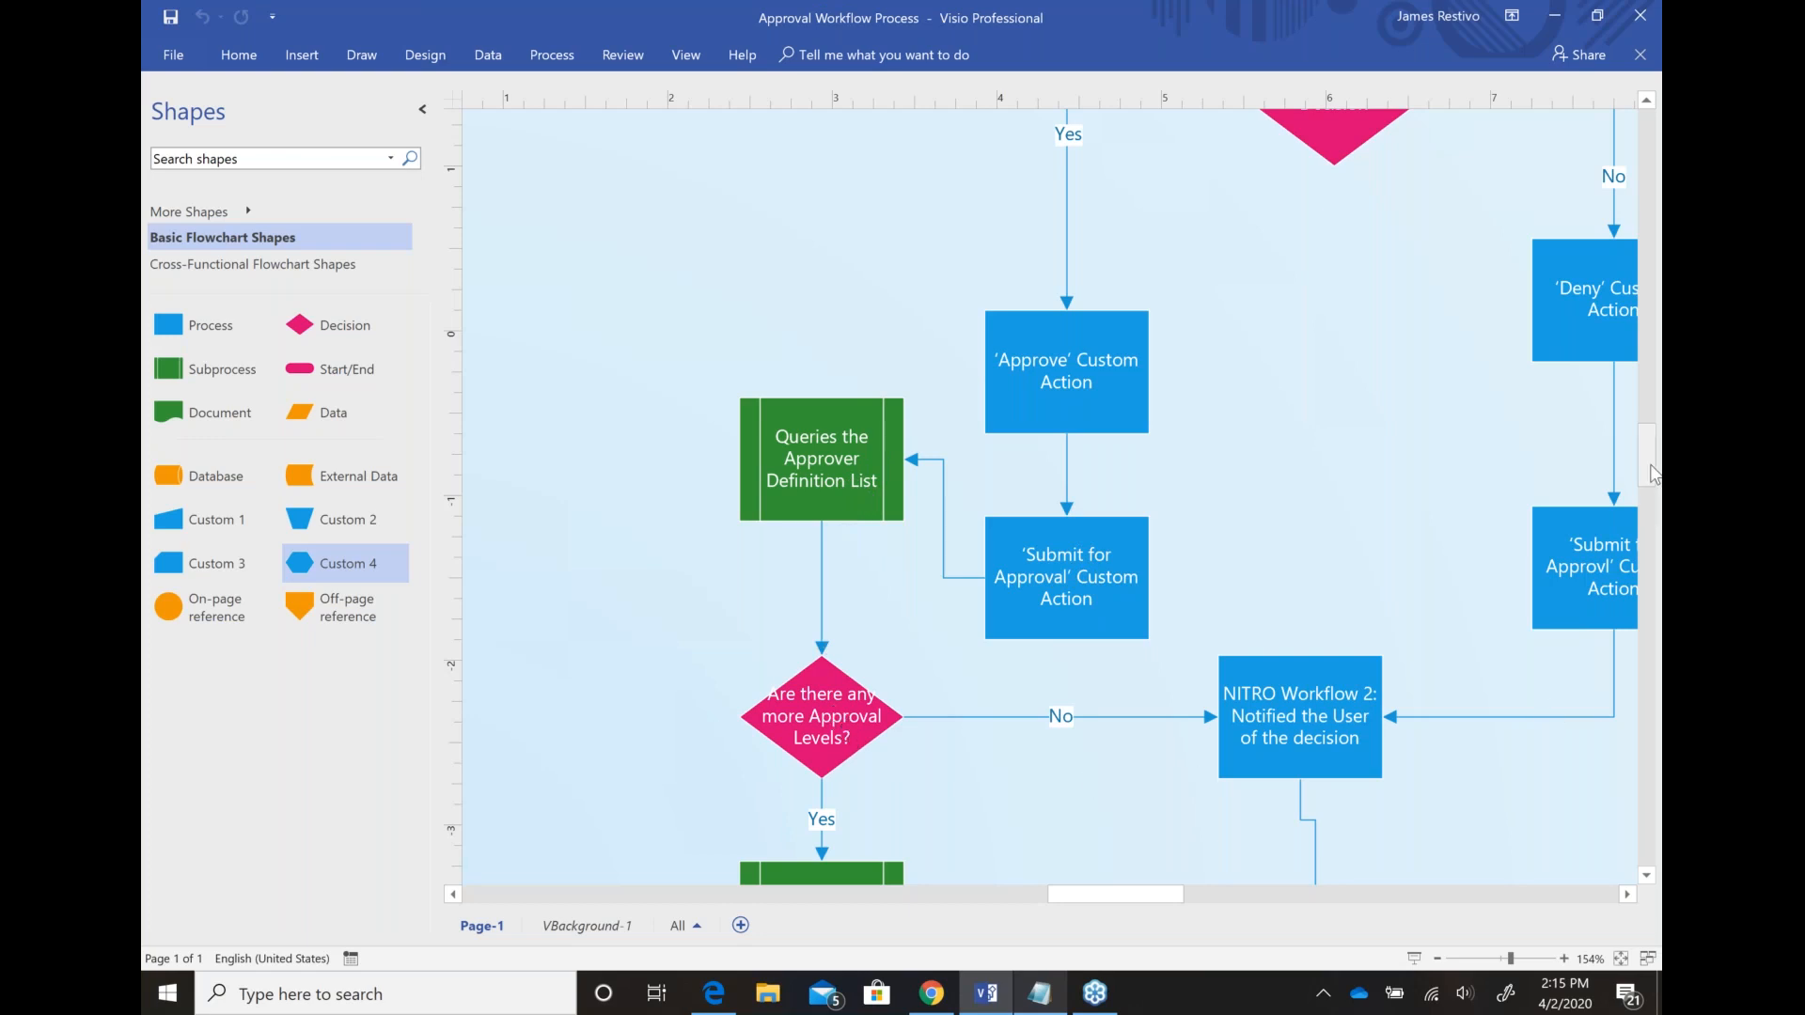
scroll(1655, 493, down, 1)
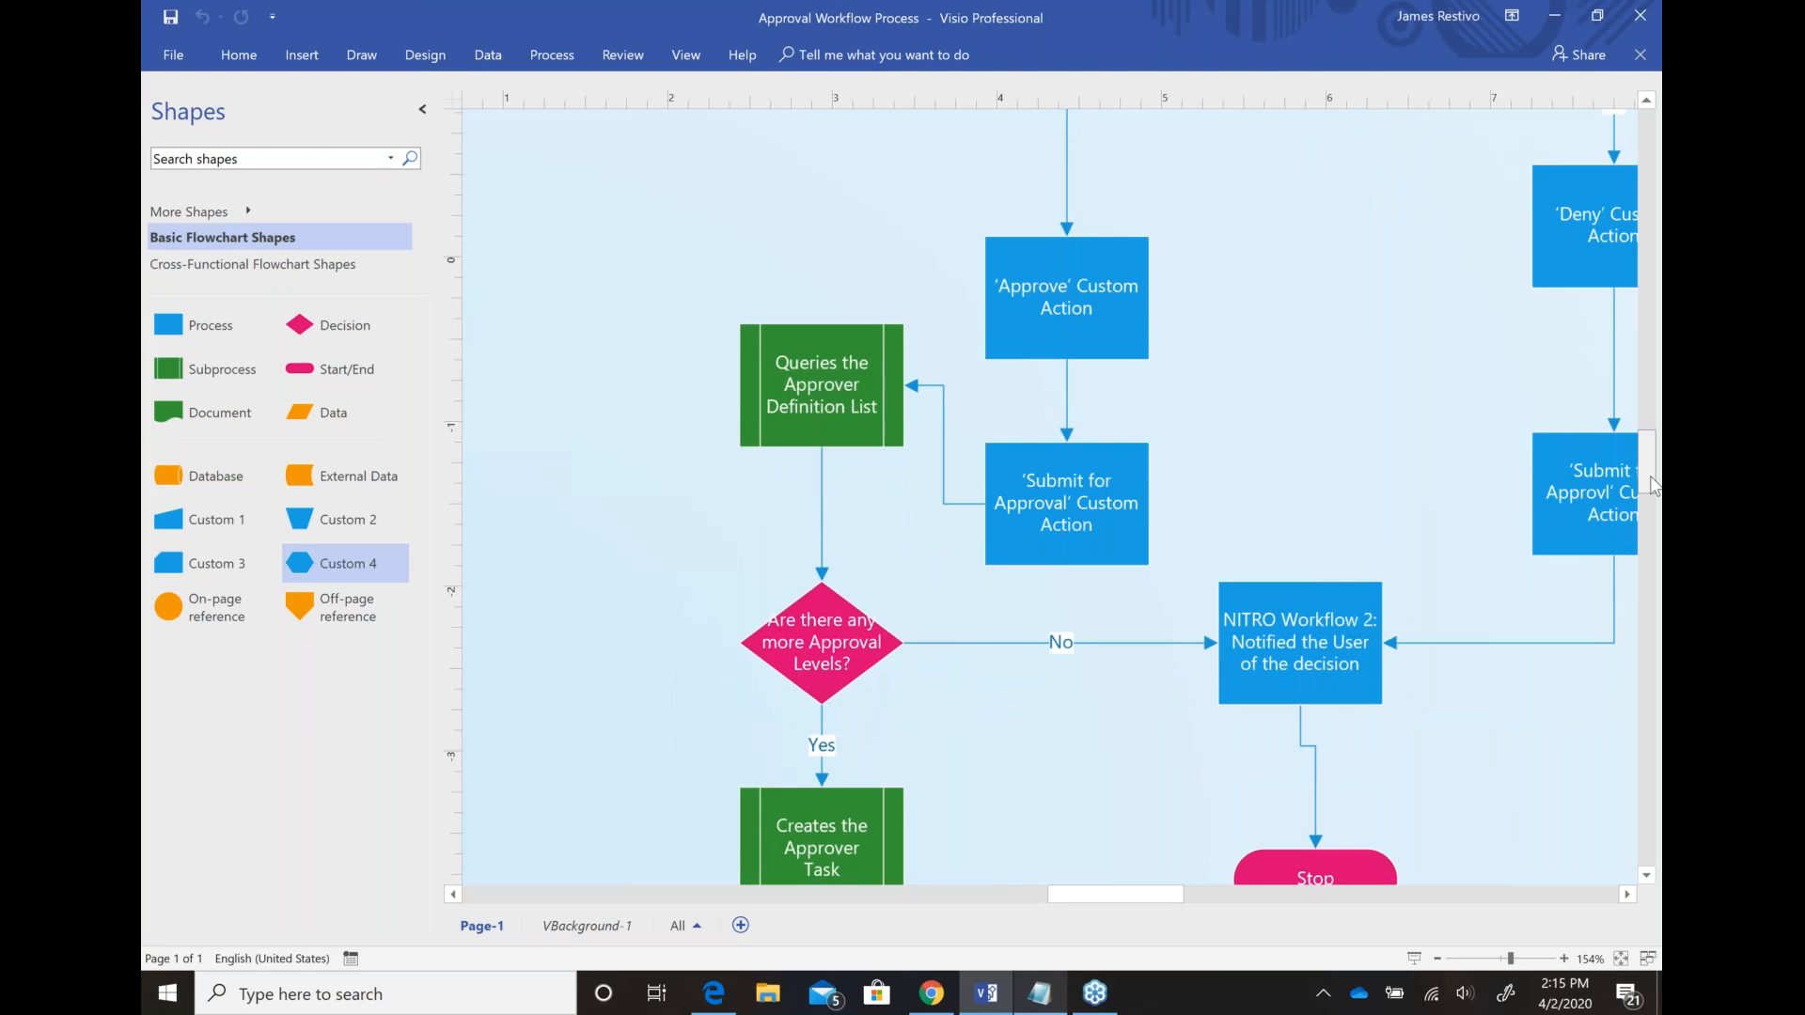
scroll(1654, 484, down, 3)
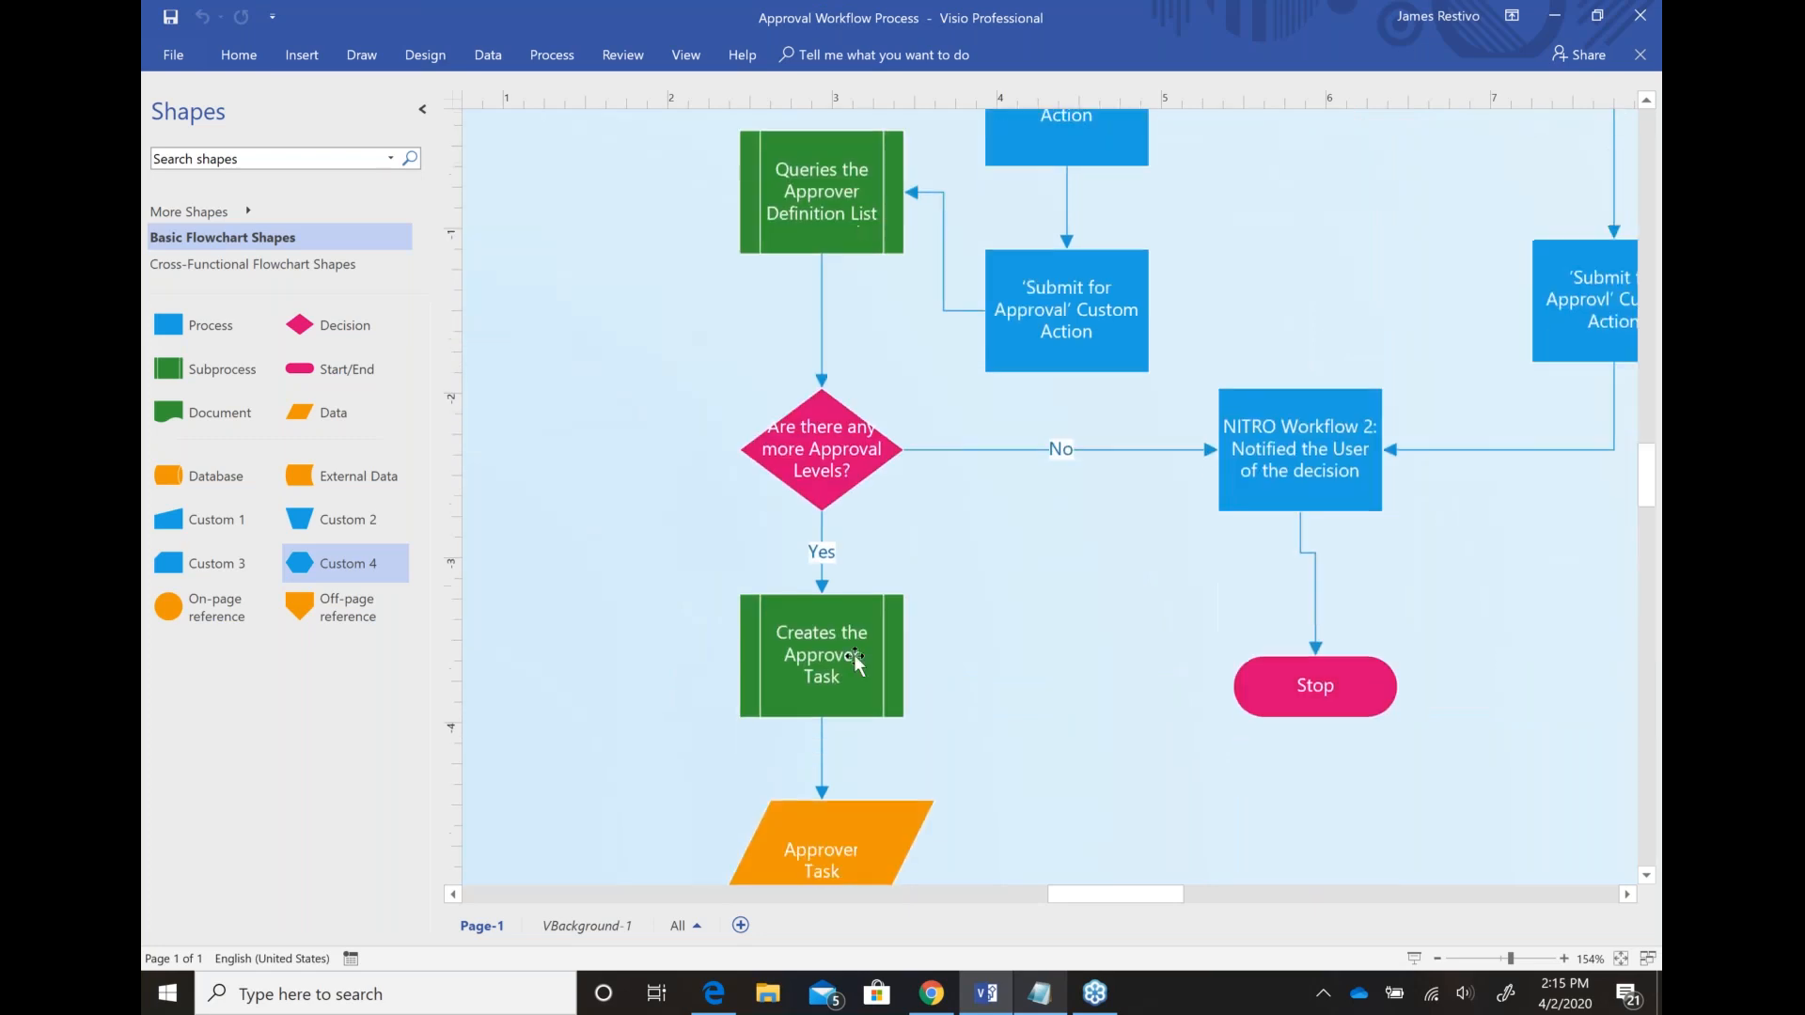
click(984, 994)
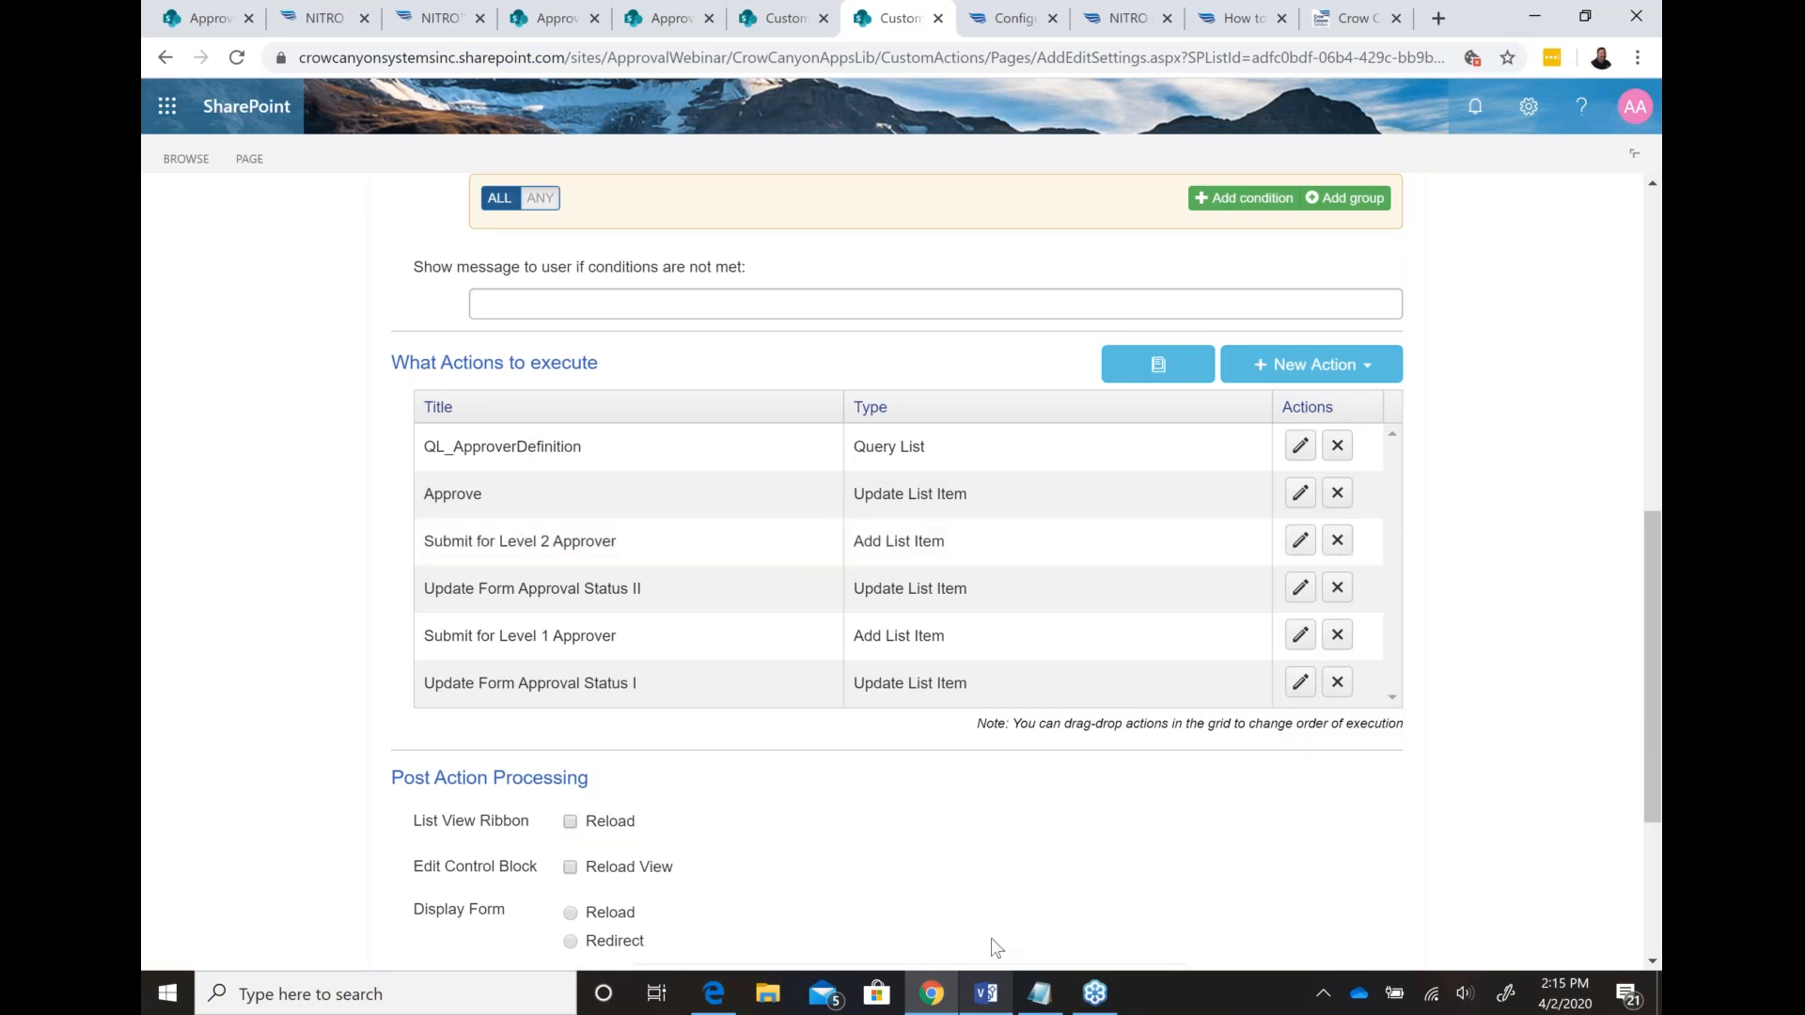
Step: Switch to Visio, trace the process from the approval-levels check through the Decision branches to And So on and Stop, and return to the browser
click(997, 1000)
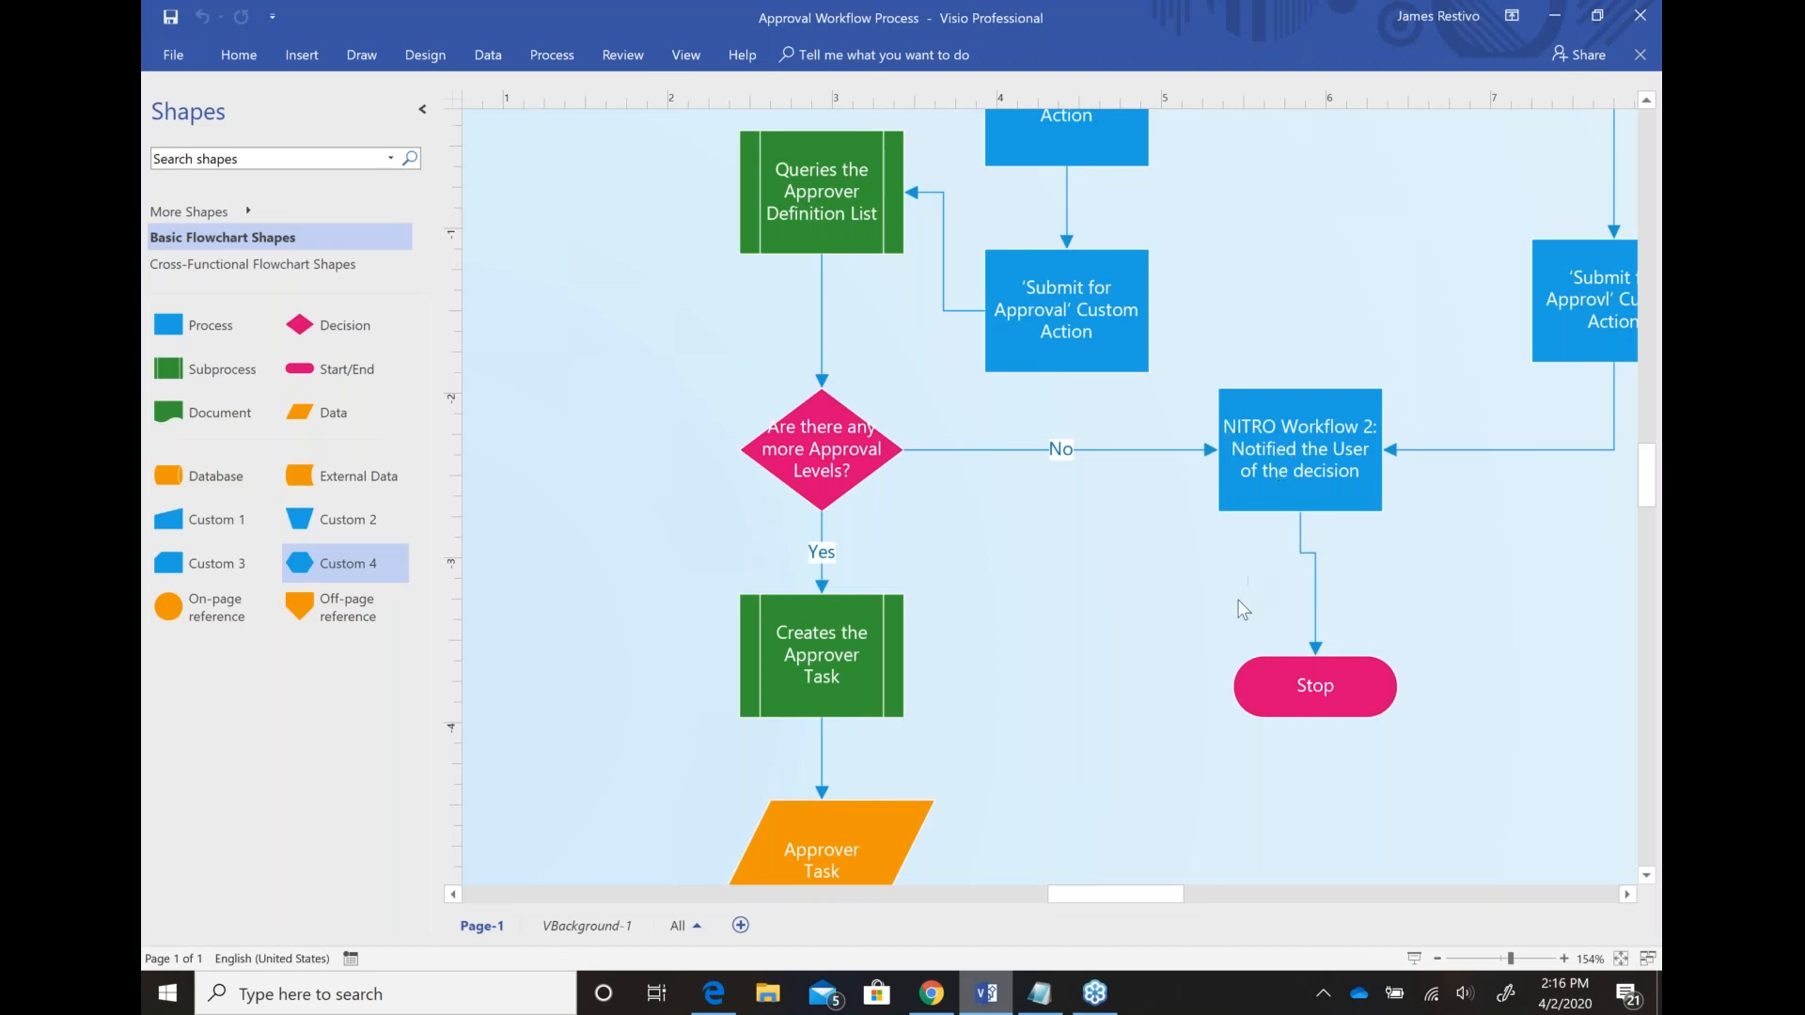
scroll(1156, 645, down, 3)
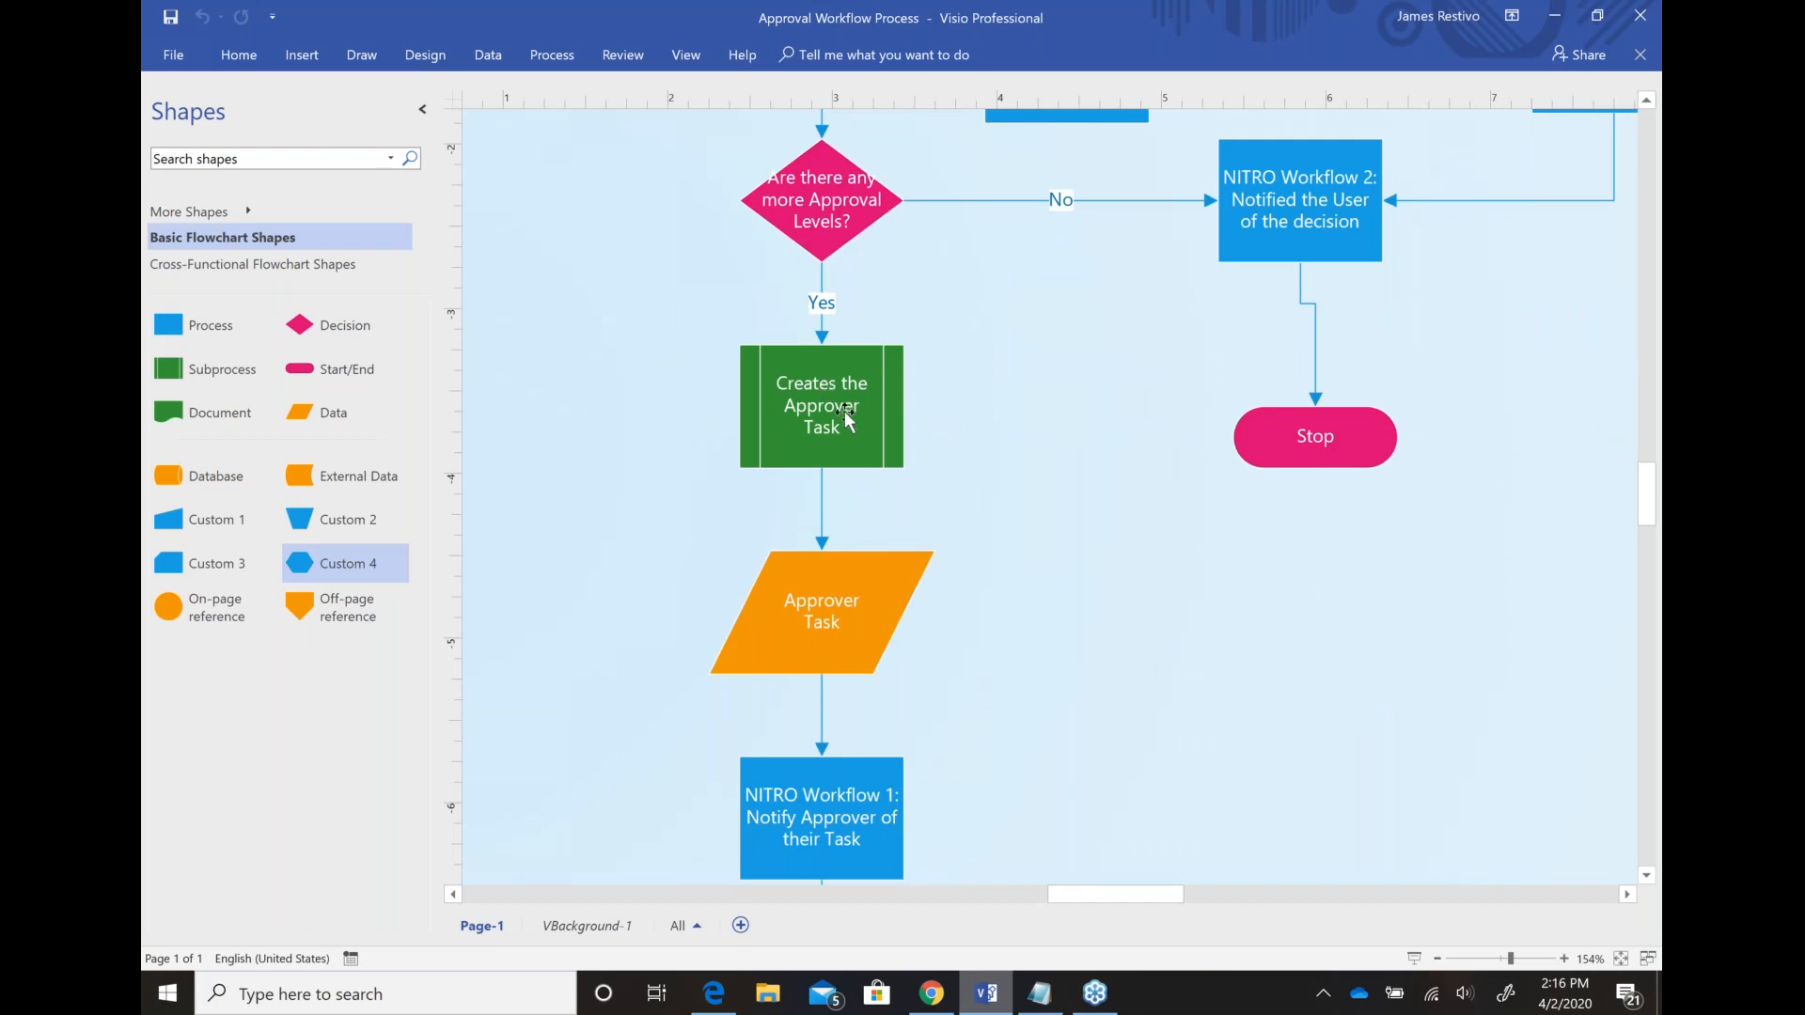
scroll(952, 541, down, 10)
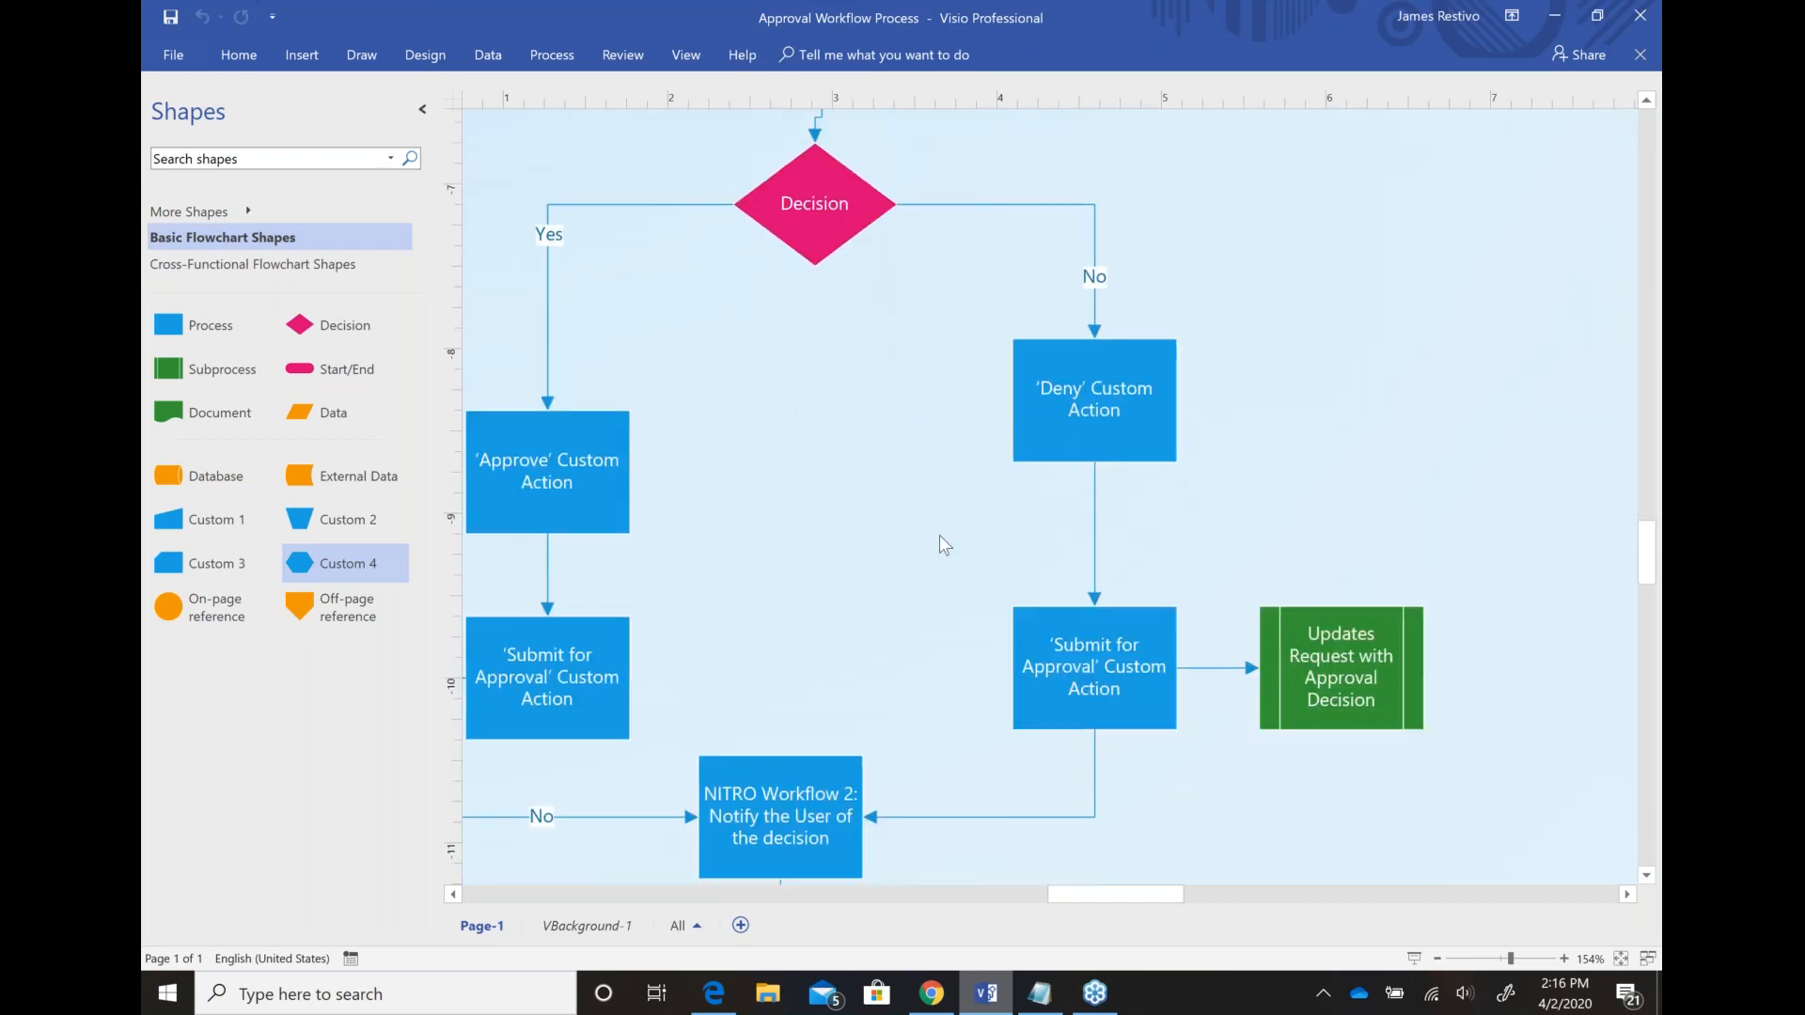
scroll(873, 477, left, 4)
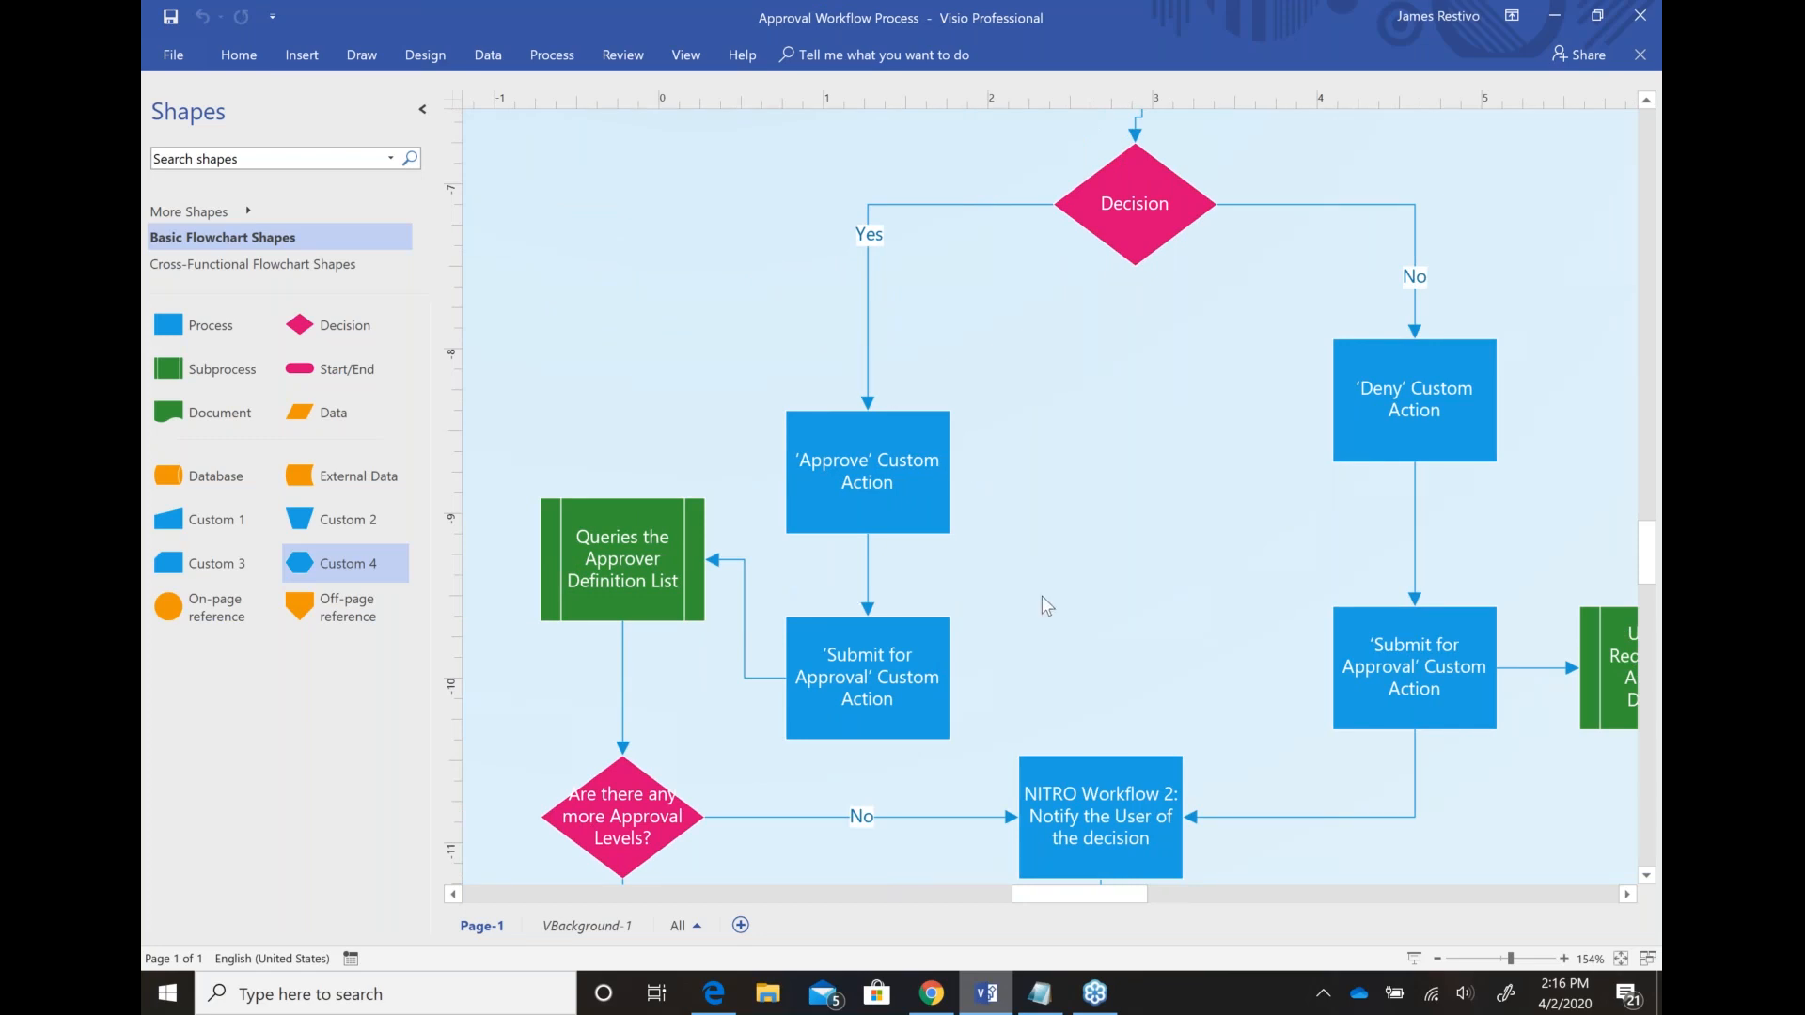
scroll(1042, 602, down, 5)
scroll(1041, 602, down, 4)
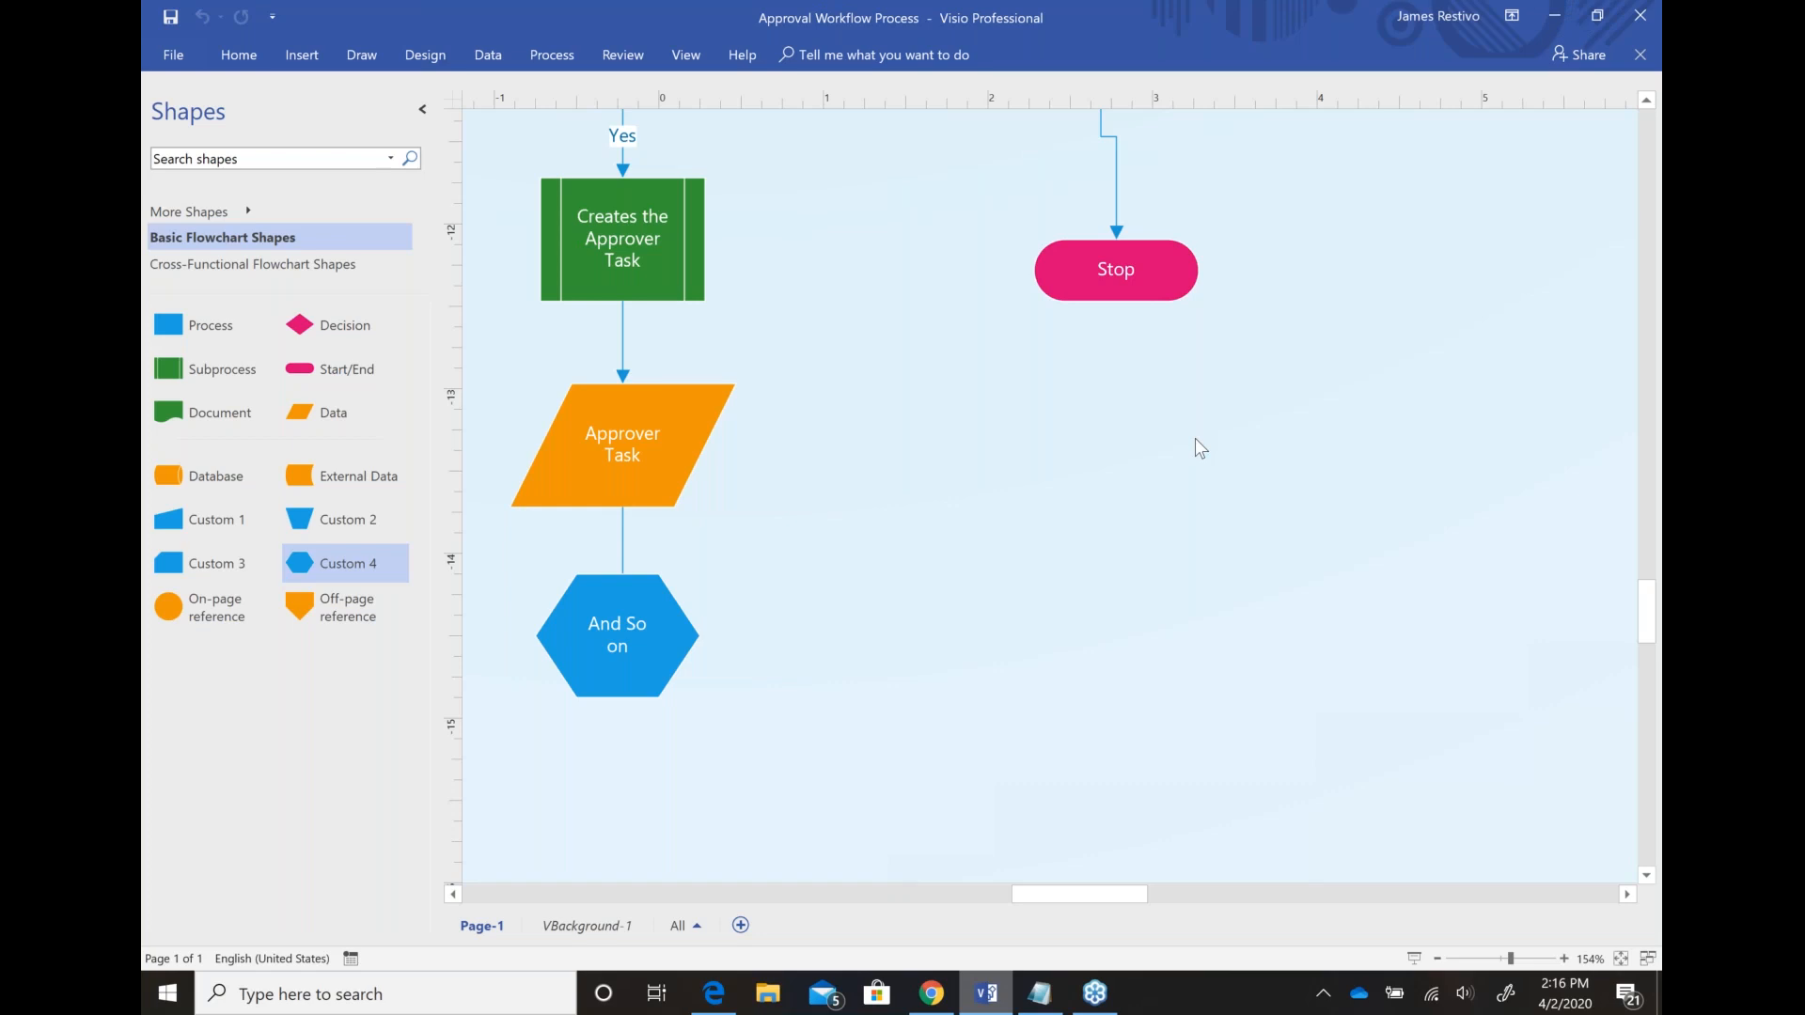
scroll(1194, 438, up, 6)
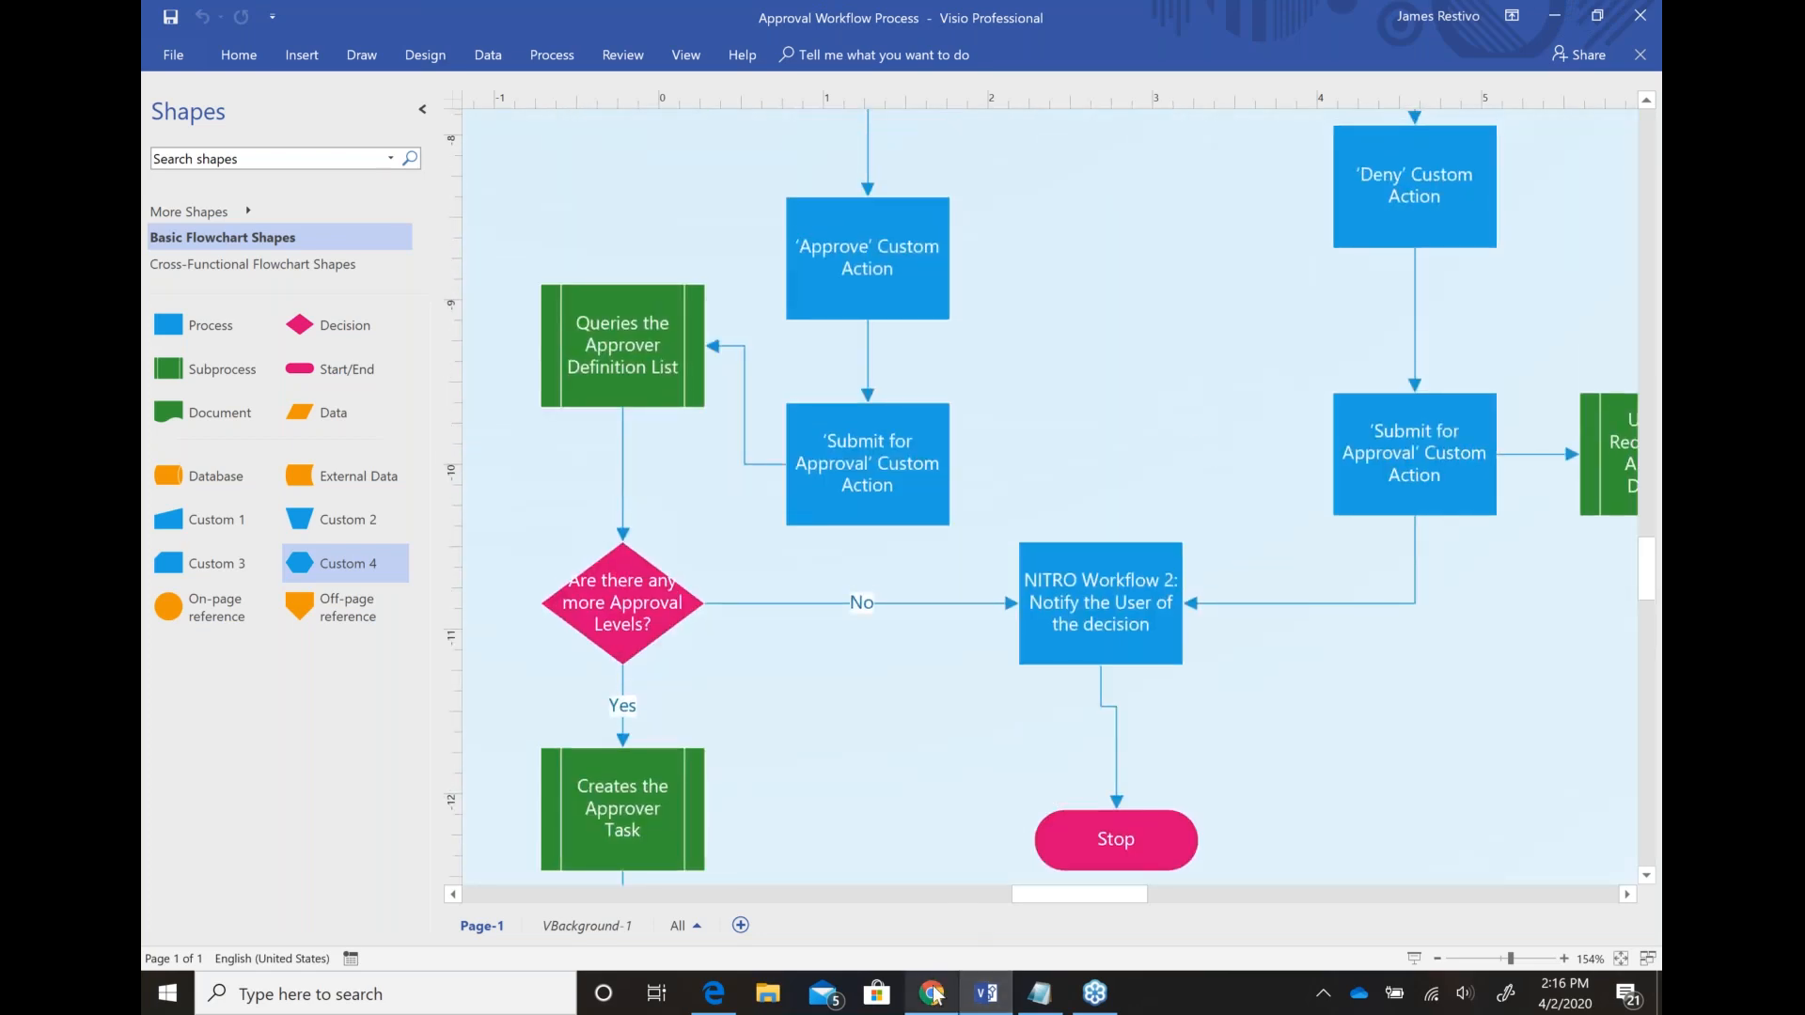
click(932, 992)
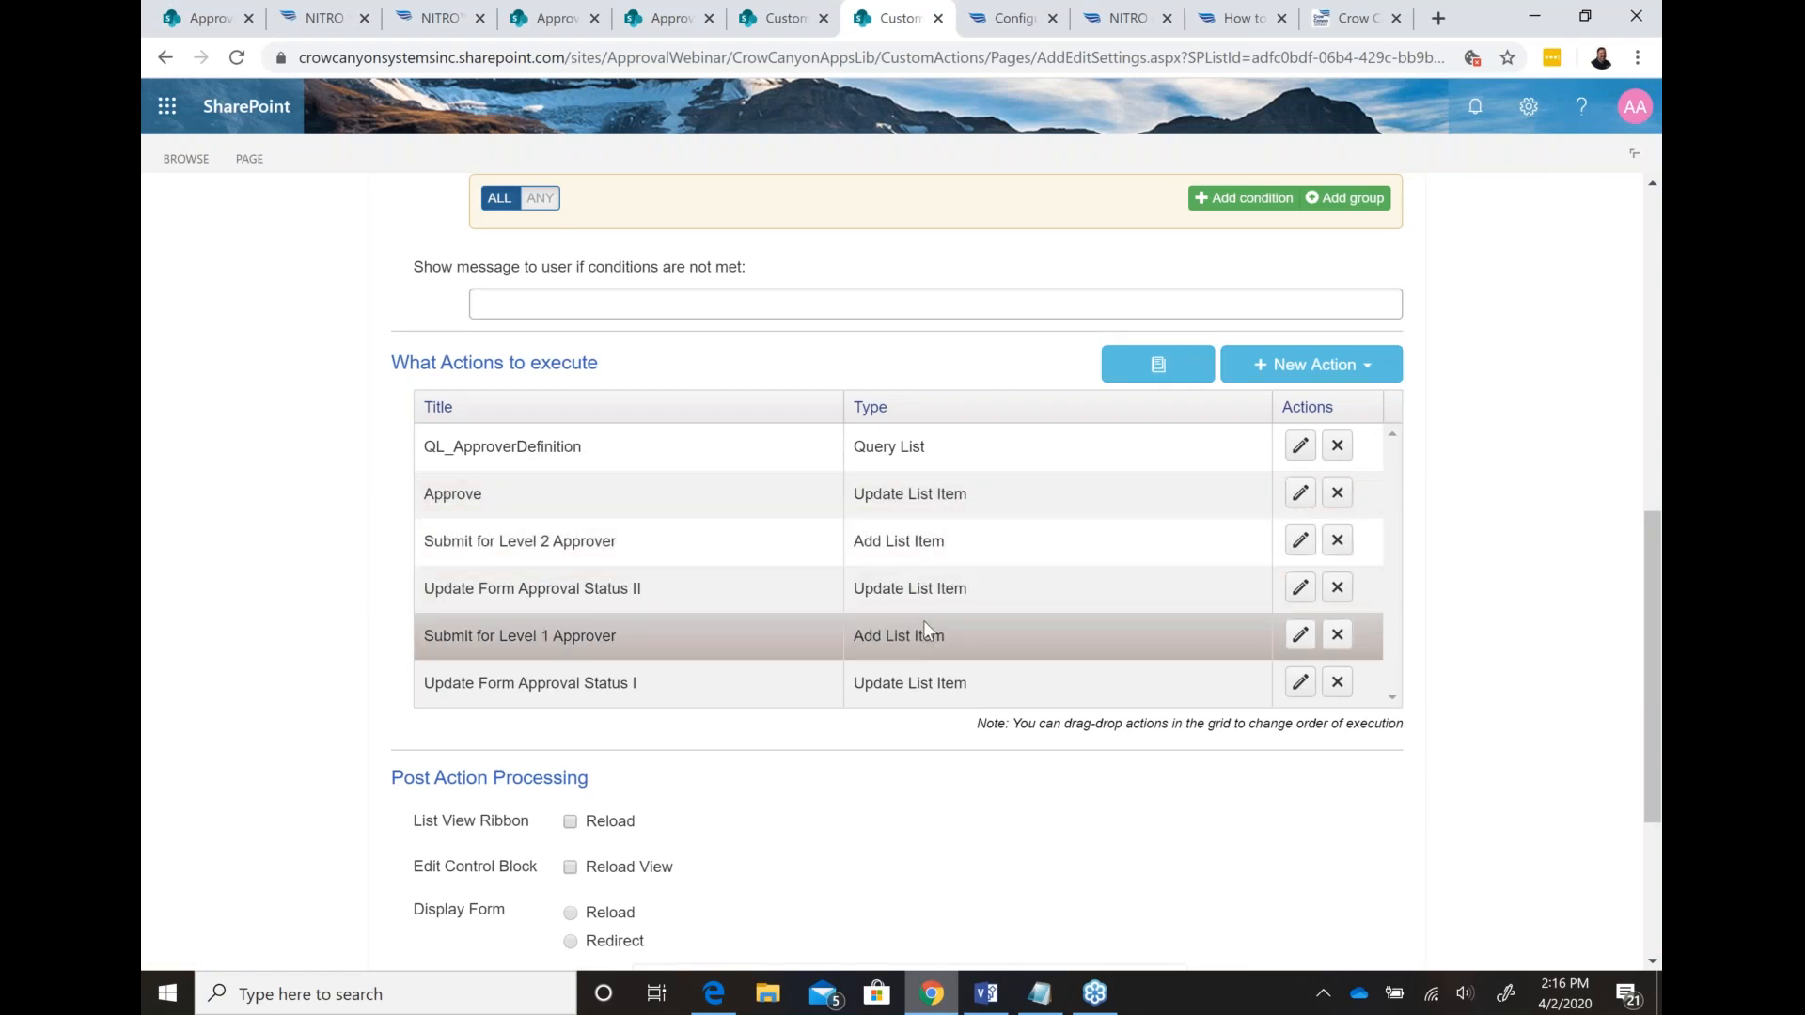
Step: View the available new action types, and consult the help article 459 example for the level 2 approver's Add List Item action
click(1313, 376)
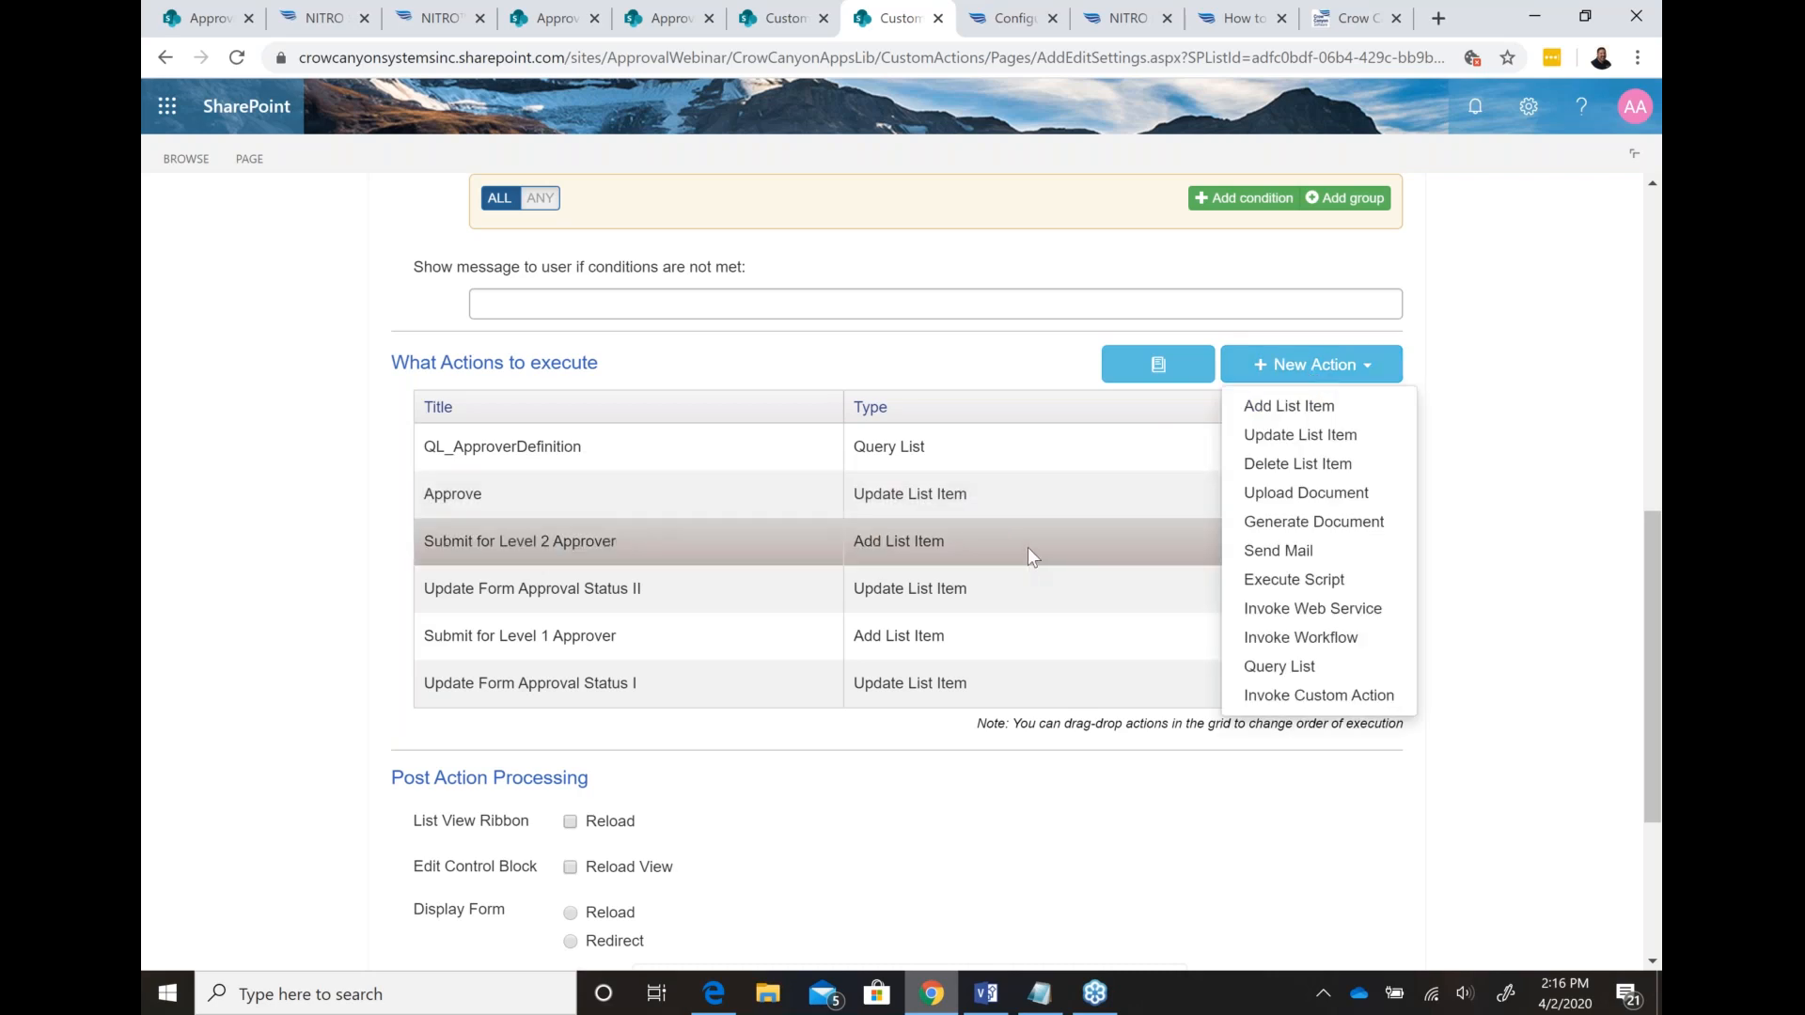
click(1113, 21)
click(1011, 19)
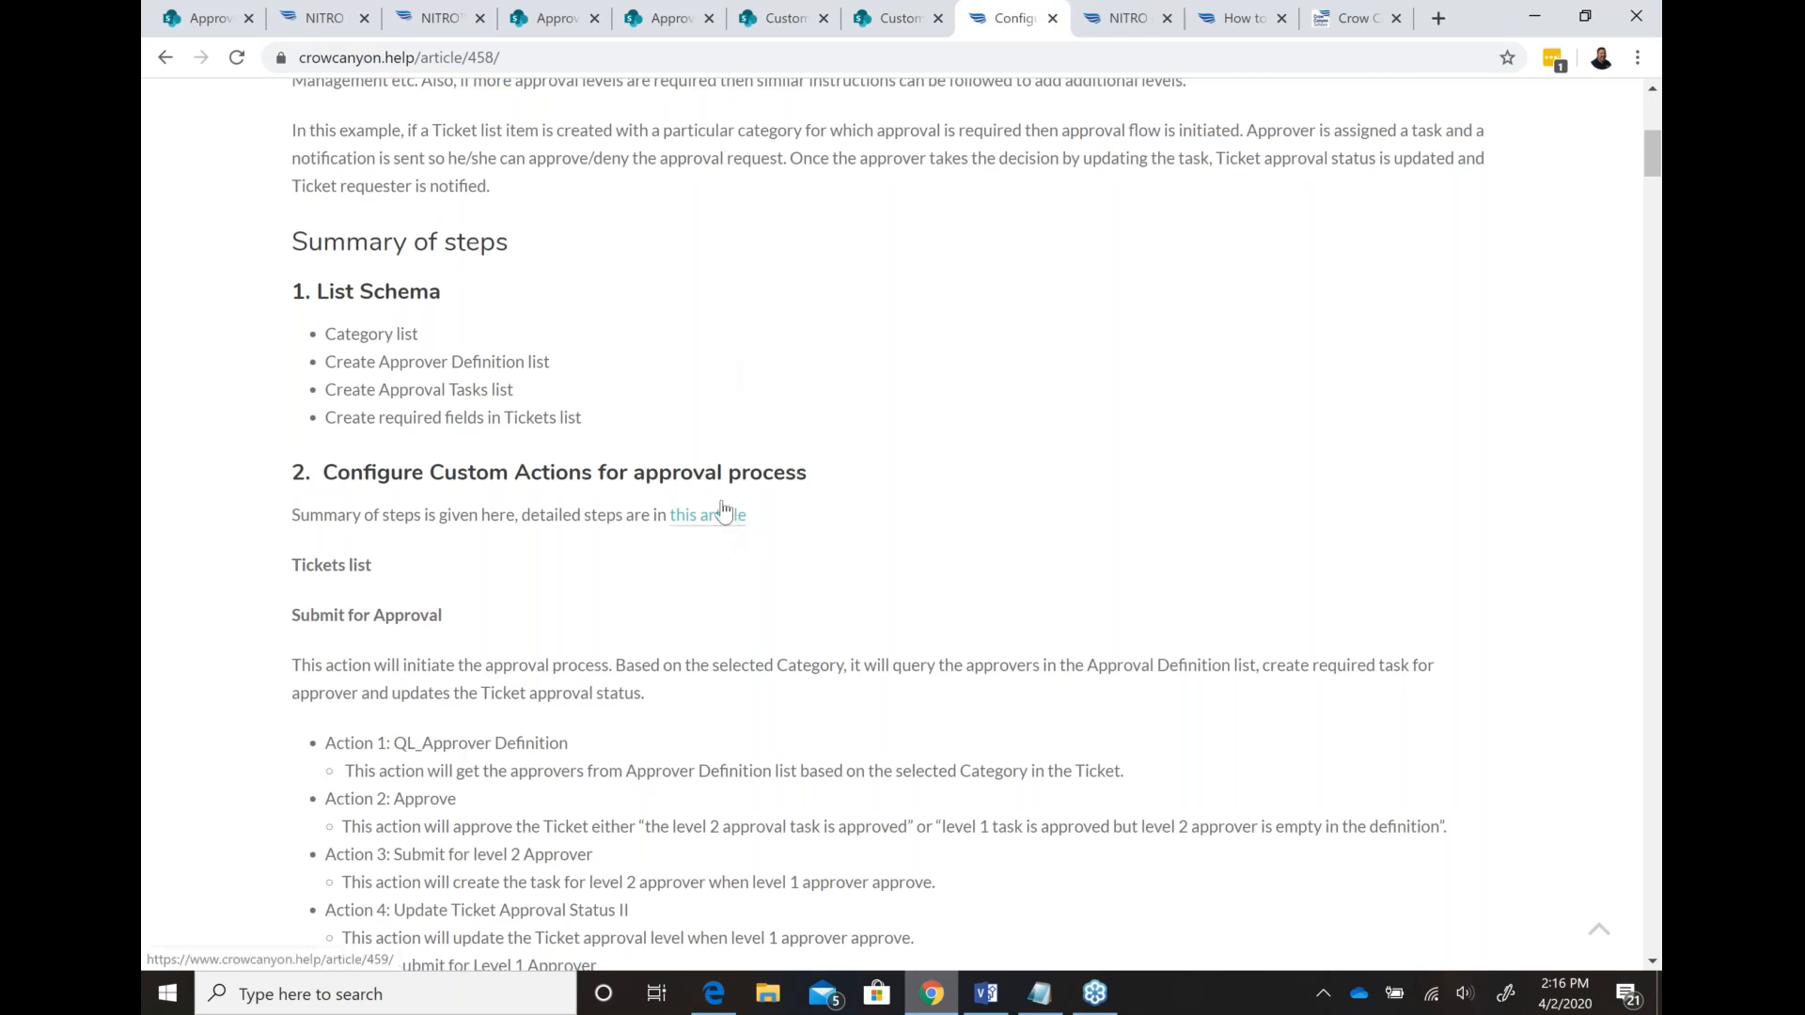
click(1119, 19)
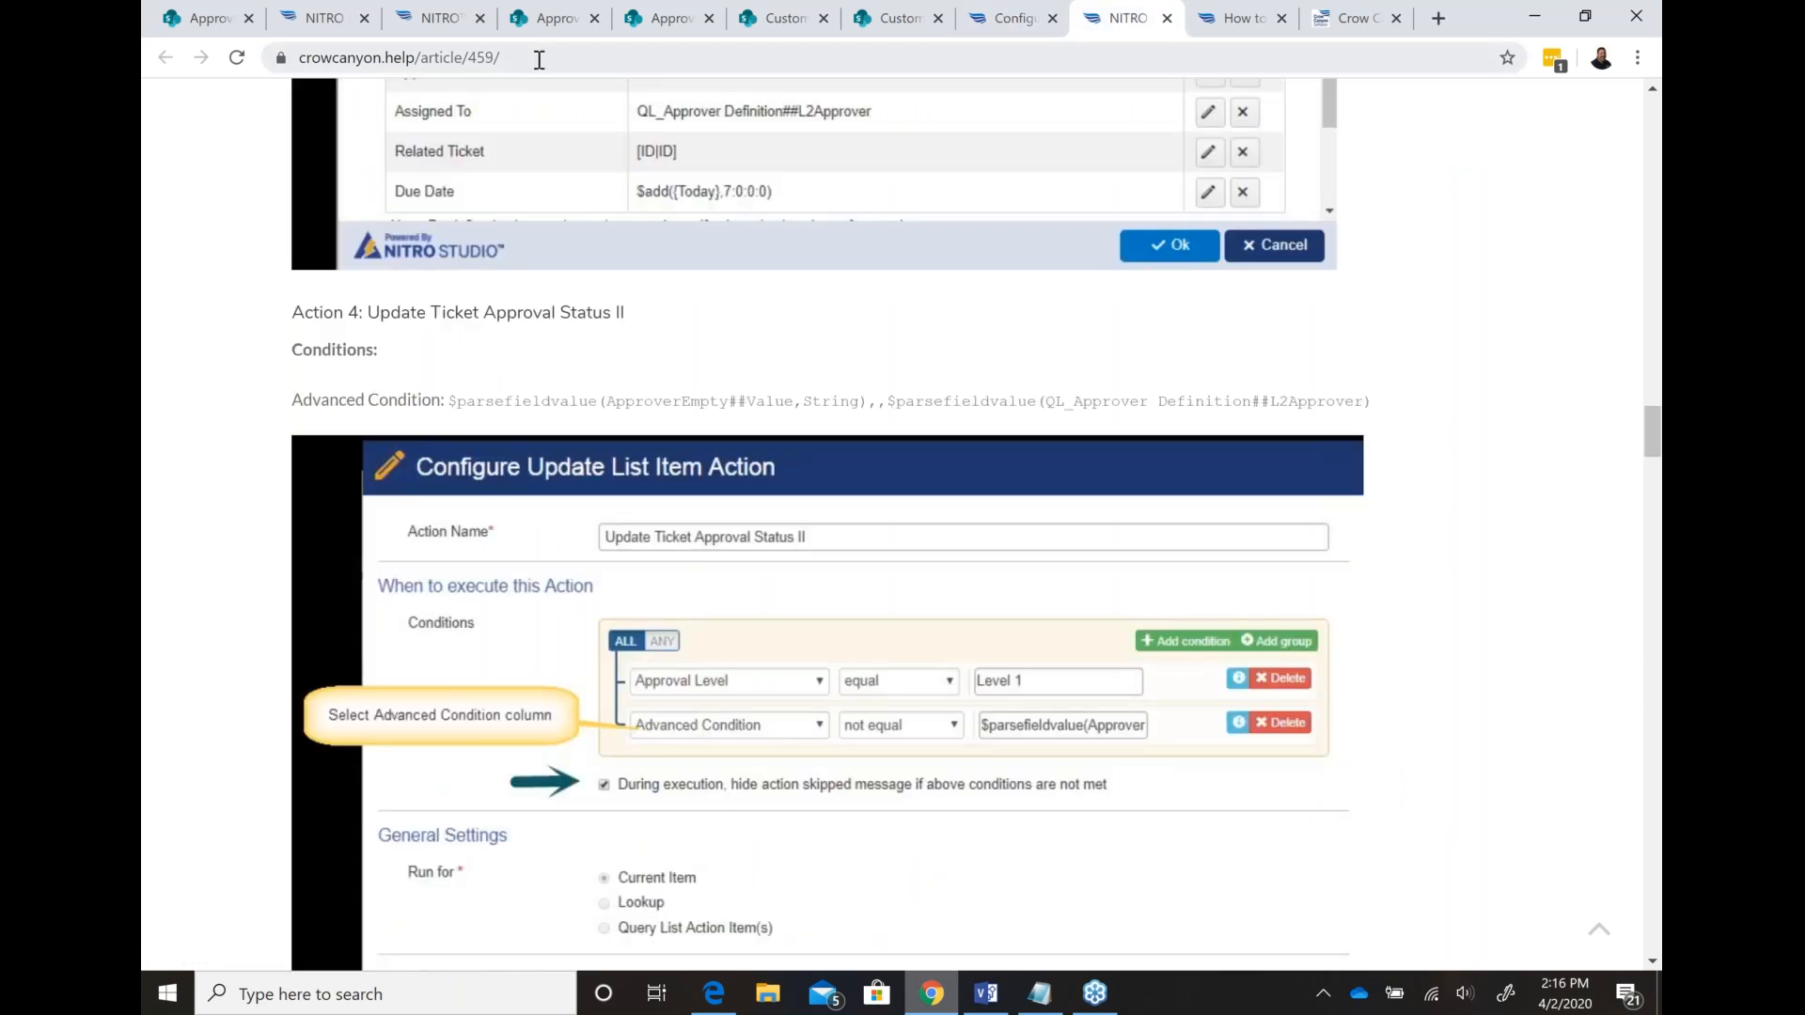
scroll(840, 254, up, 1)
scroll(840, 254, up, 5)
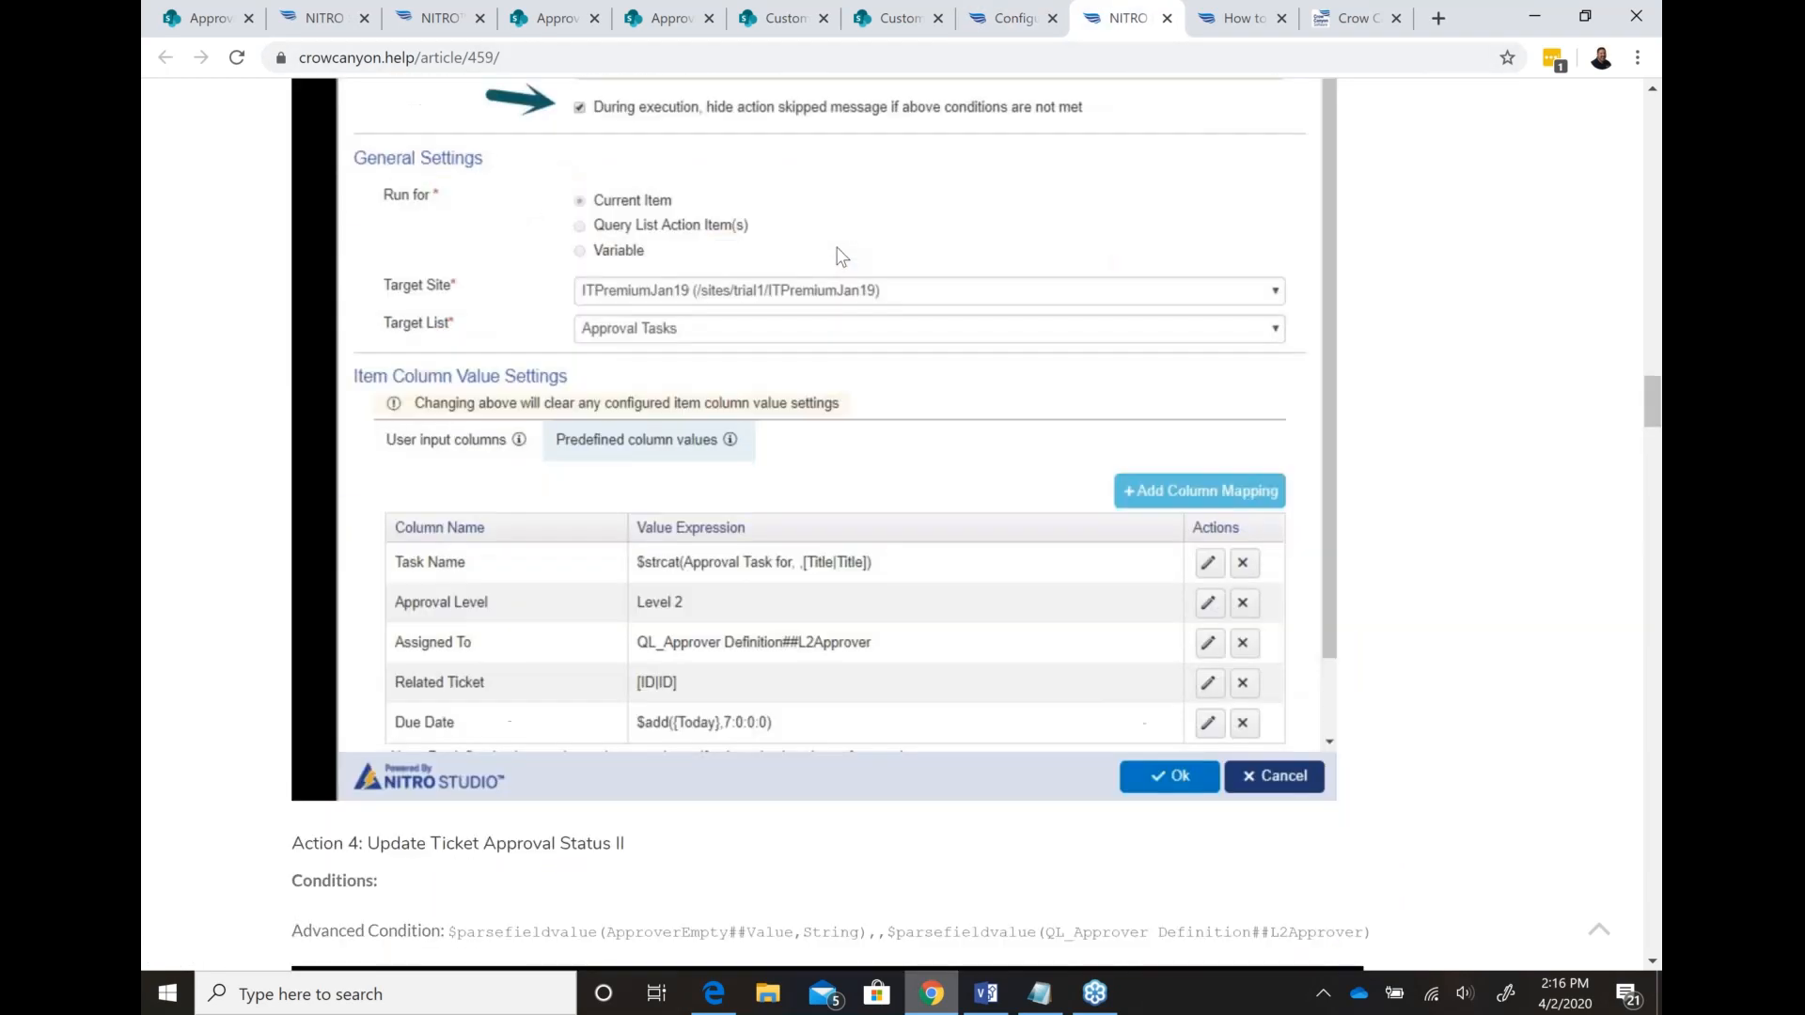
scroll(842, 256, up, 1)
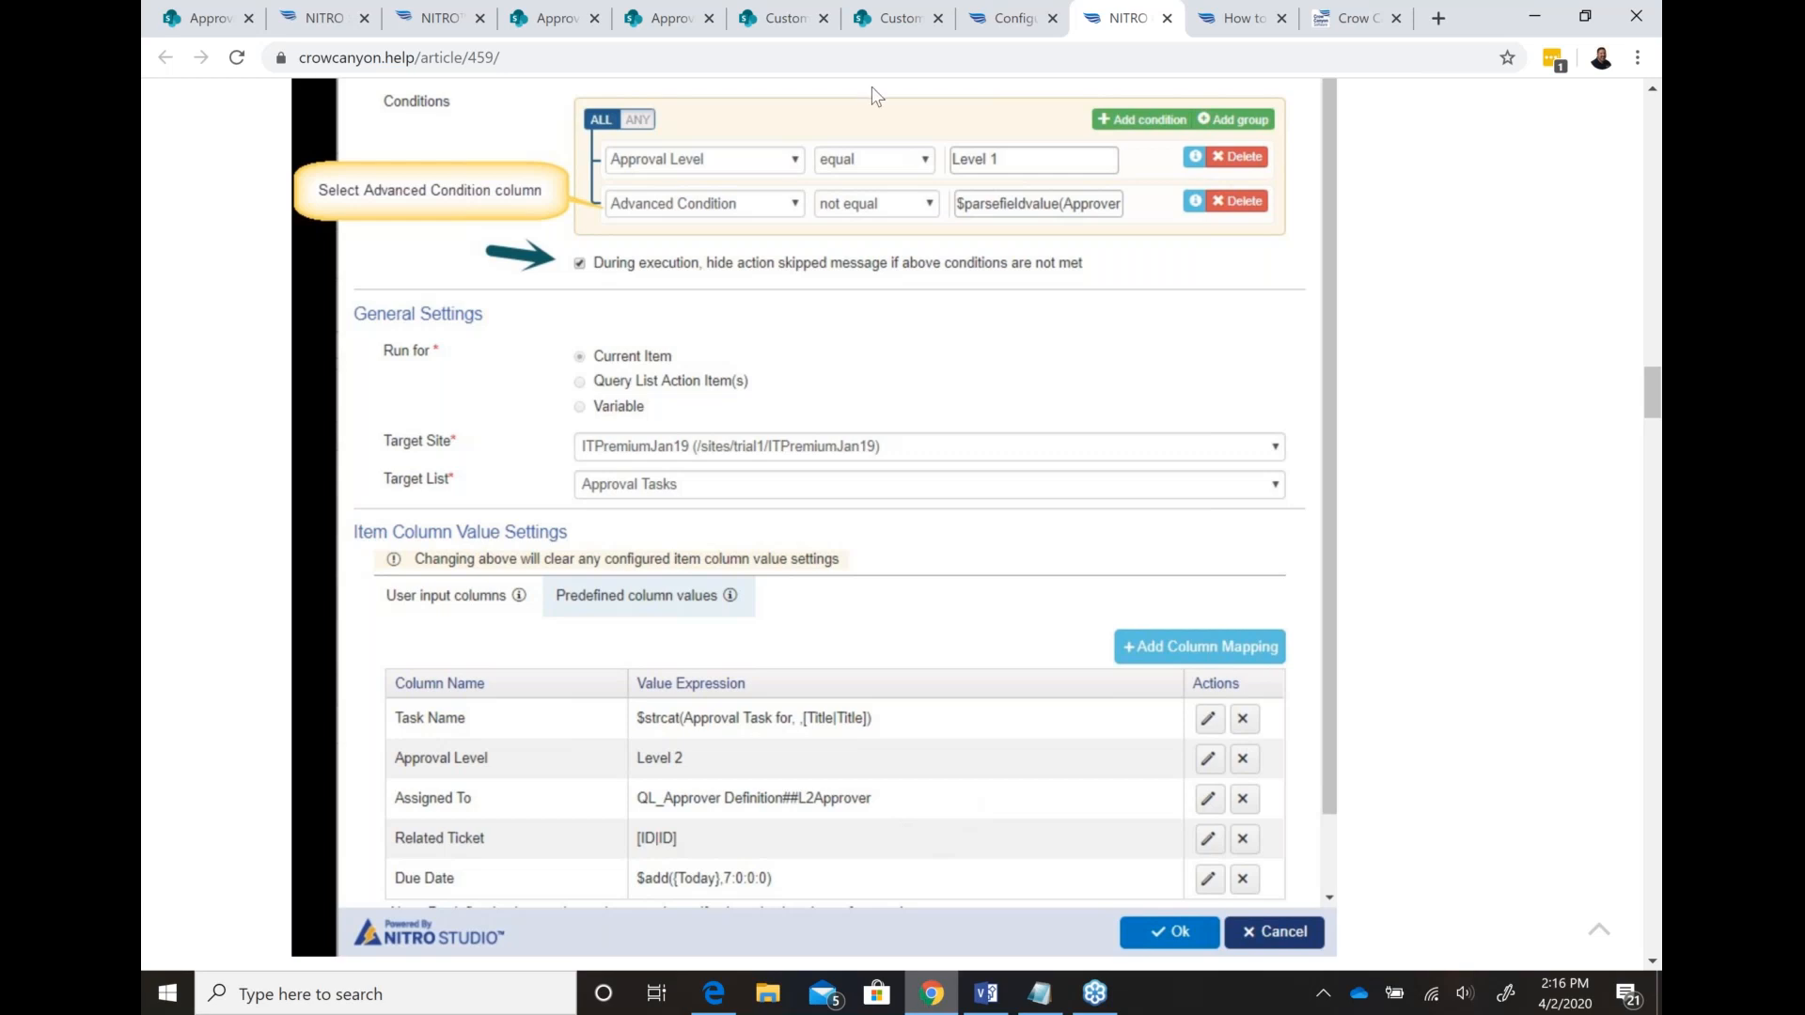
Step: Start a new Add List Item action in the custom action and review the help article's Submit for level 2 Approver example
click(887, 24)
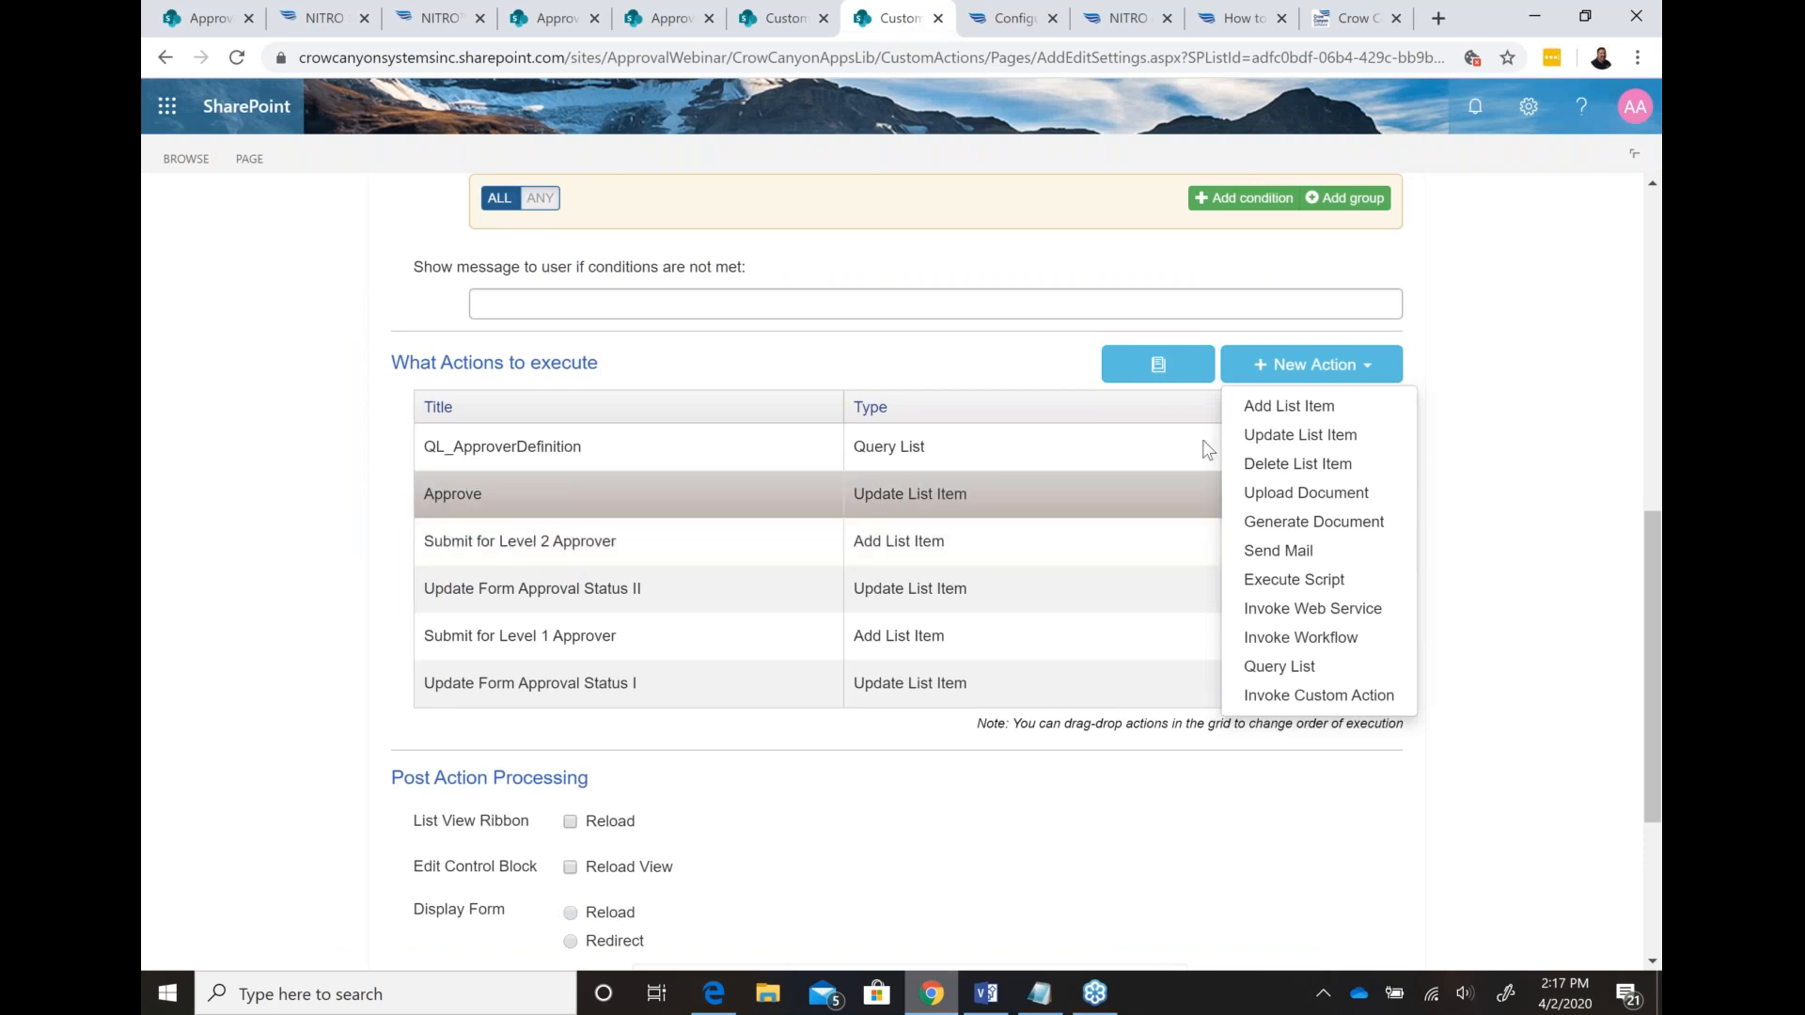
click(1277, 410)
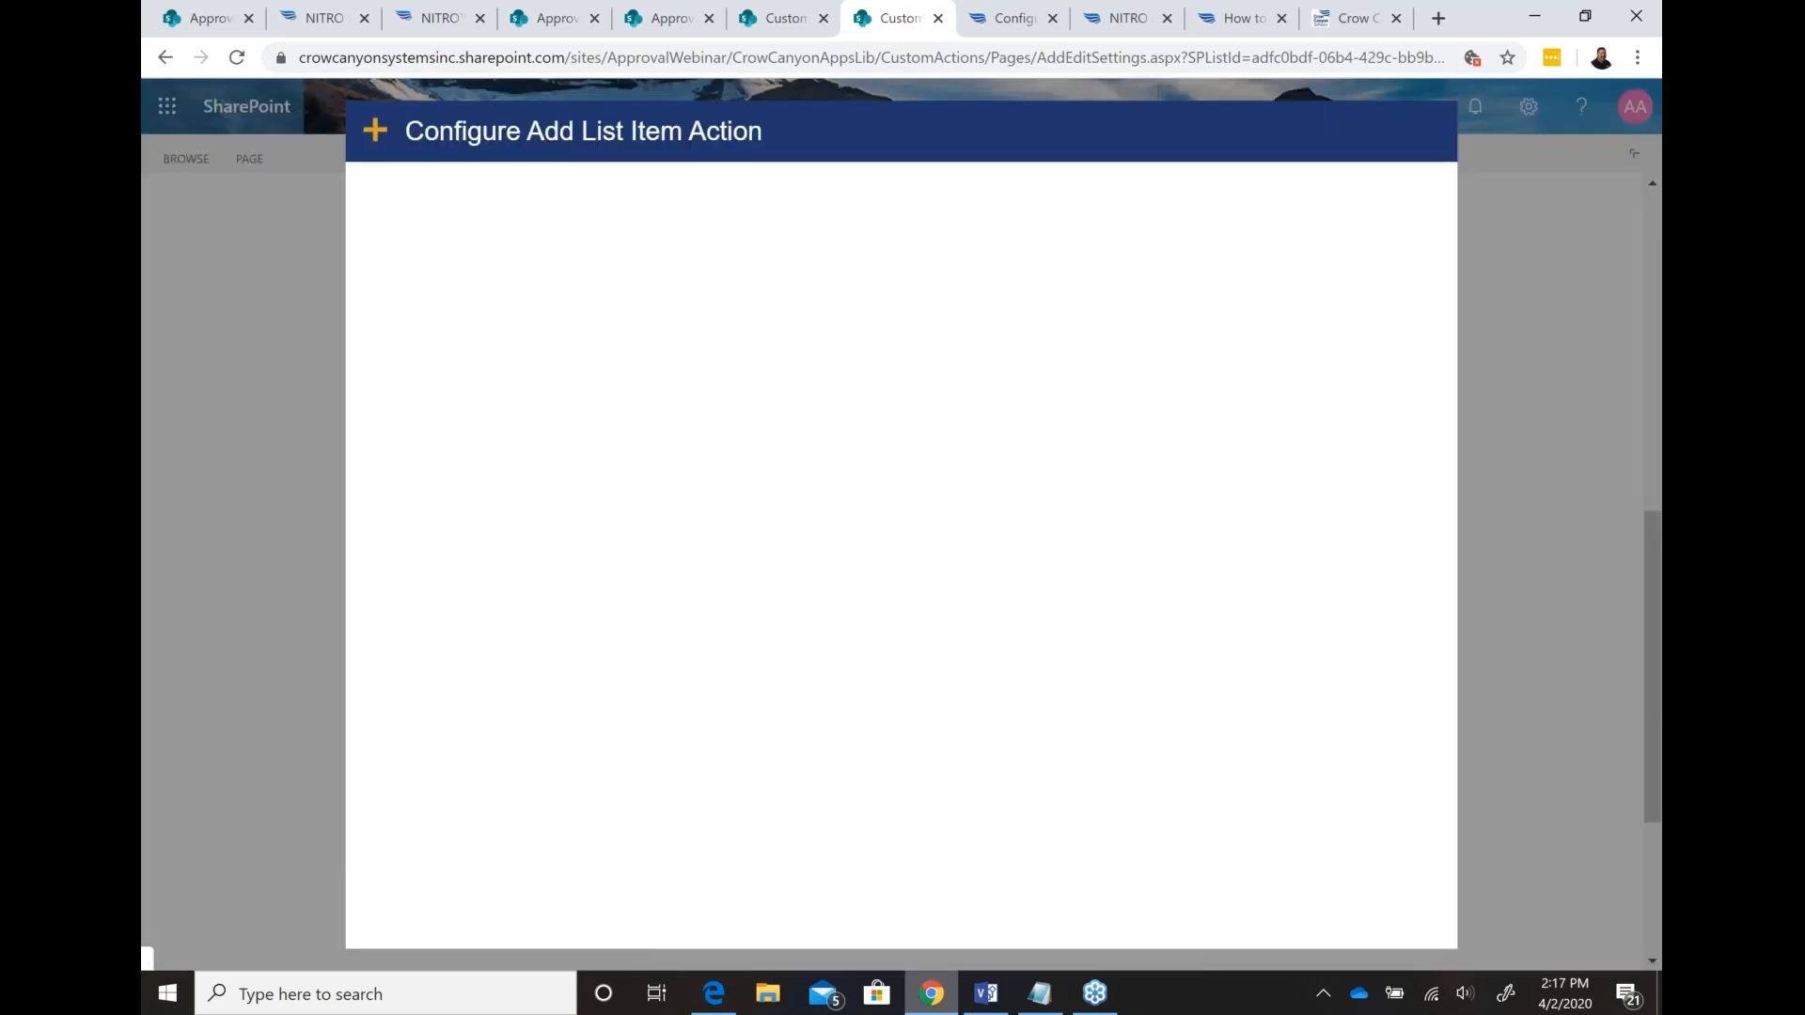
click(1129, 23)
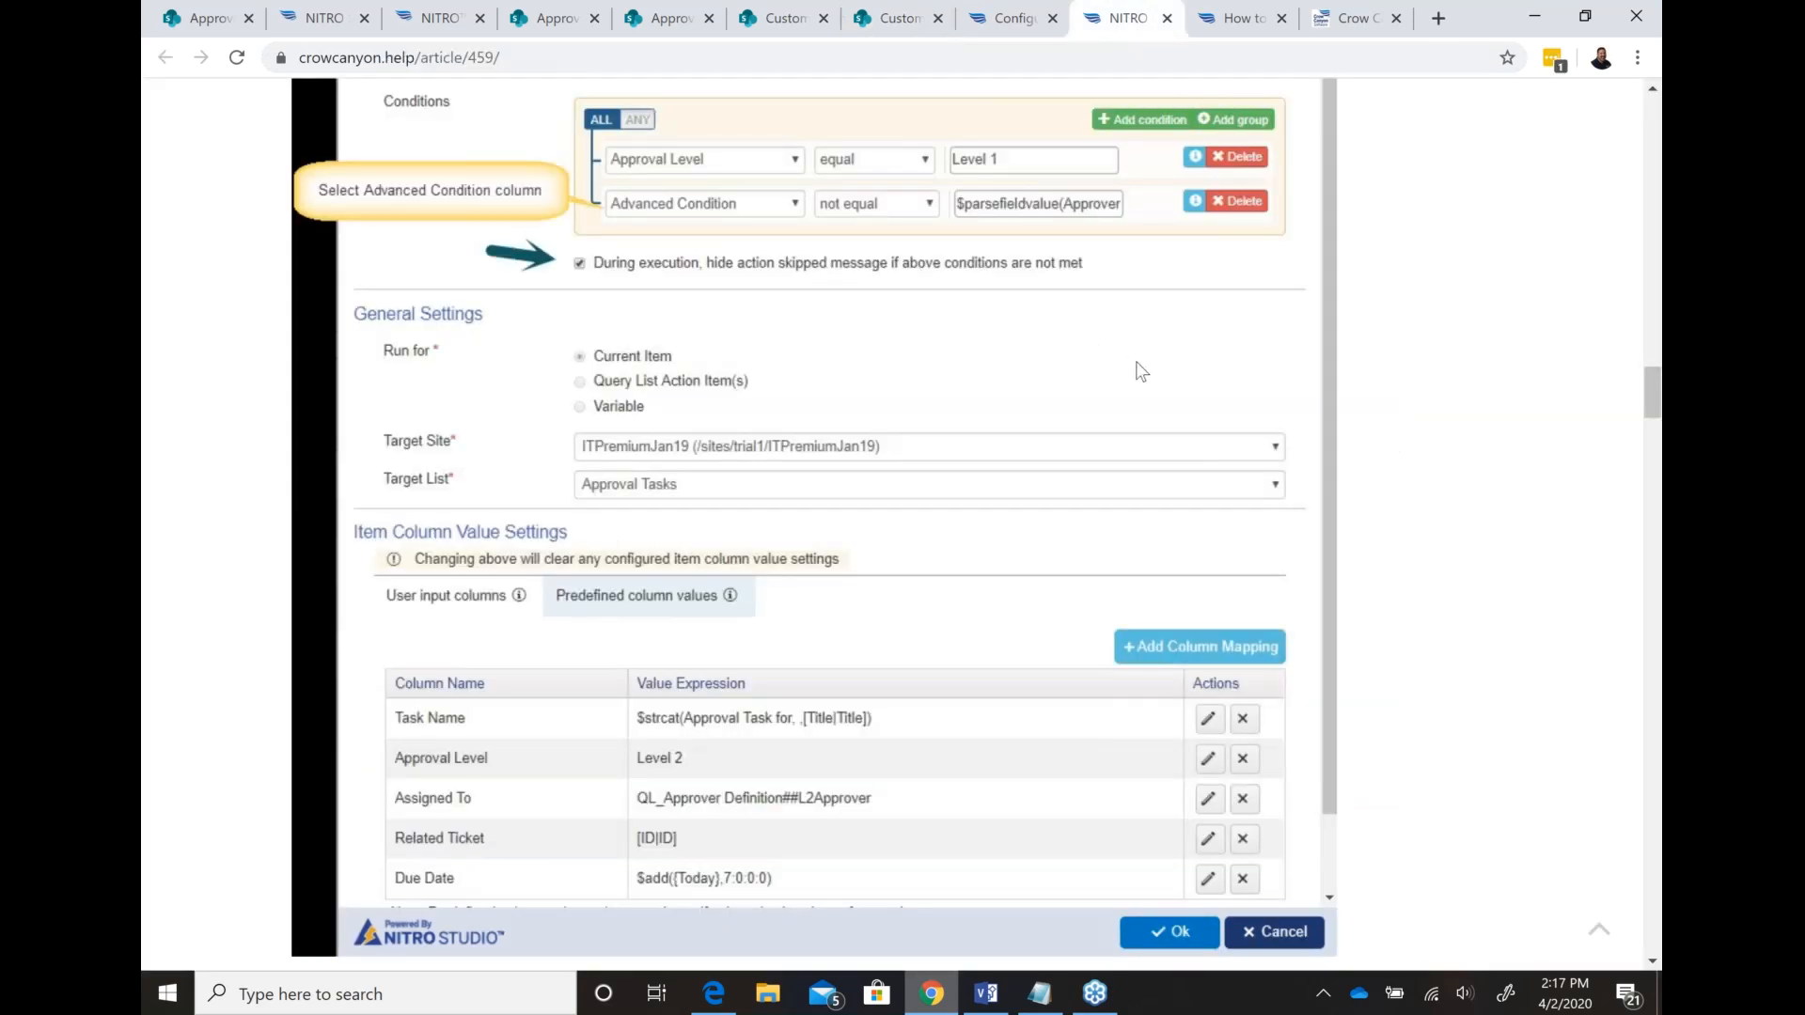
scroll(1140, 371, up, 3)
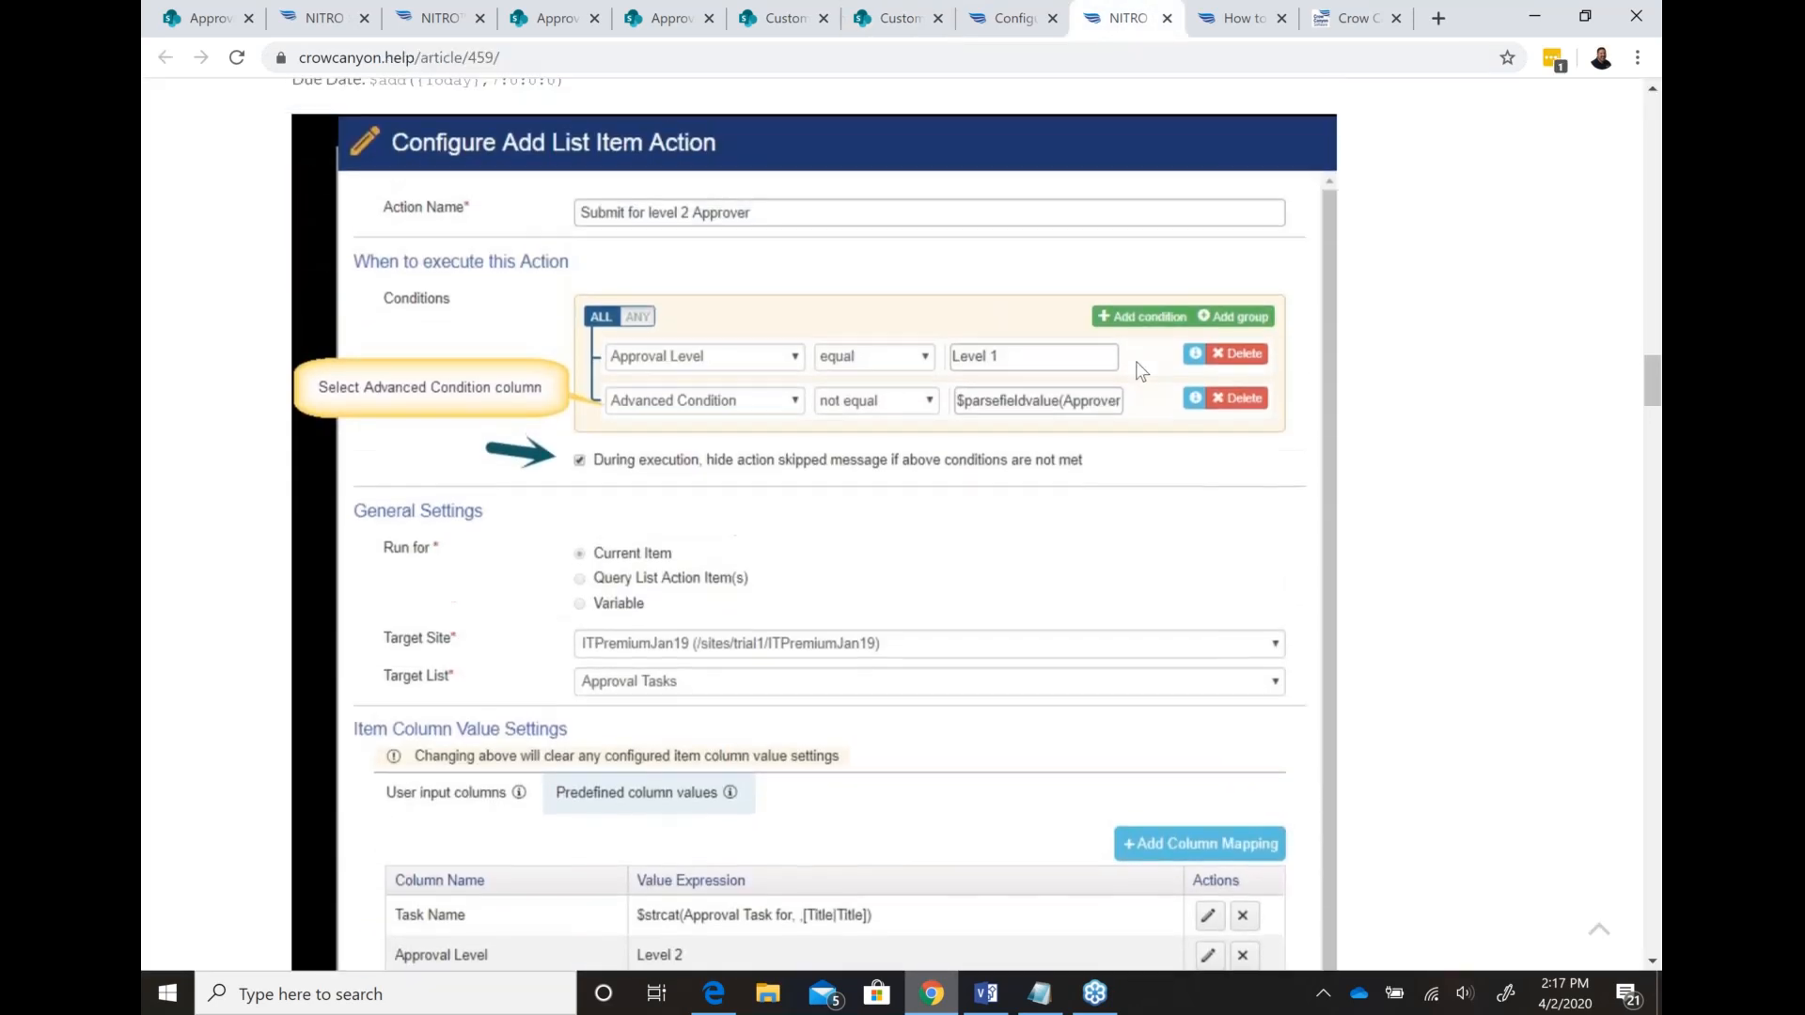
scroll(533, 276, down, 1)
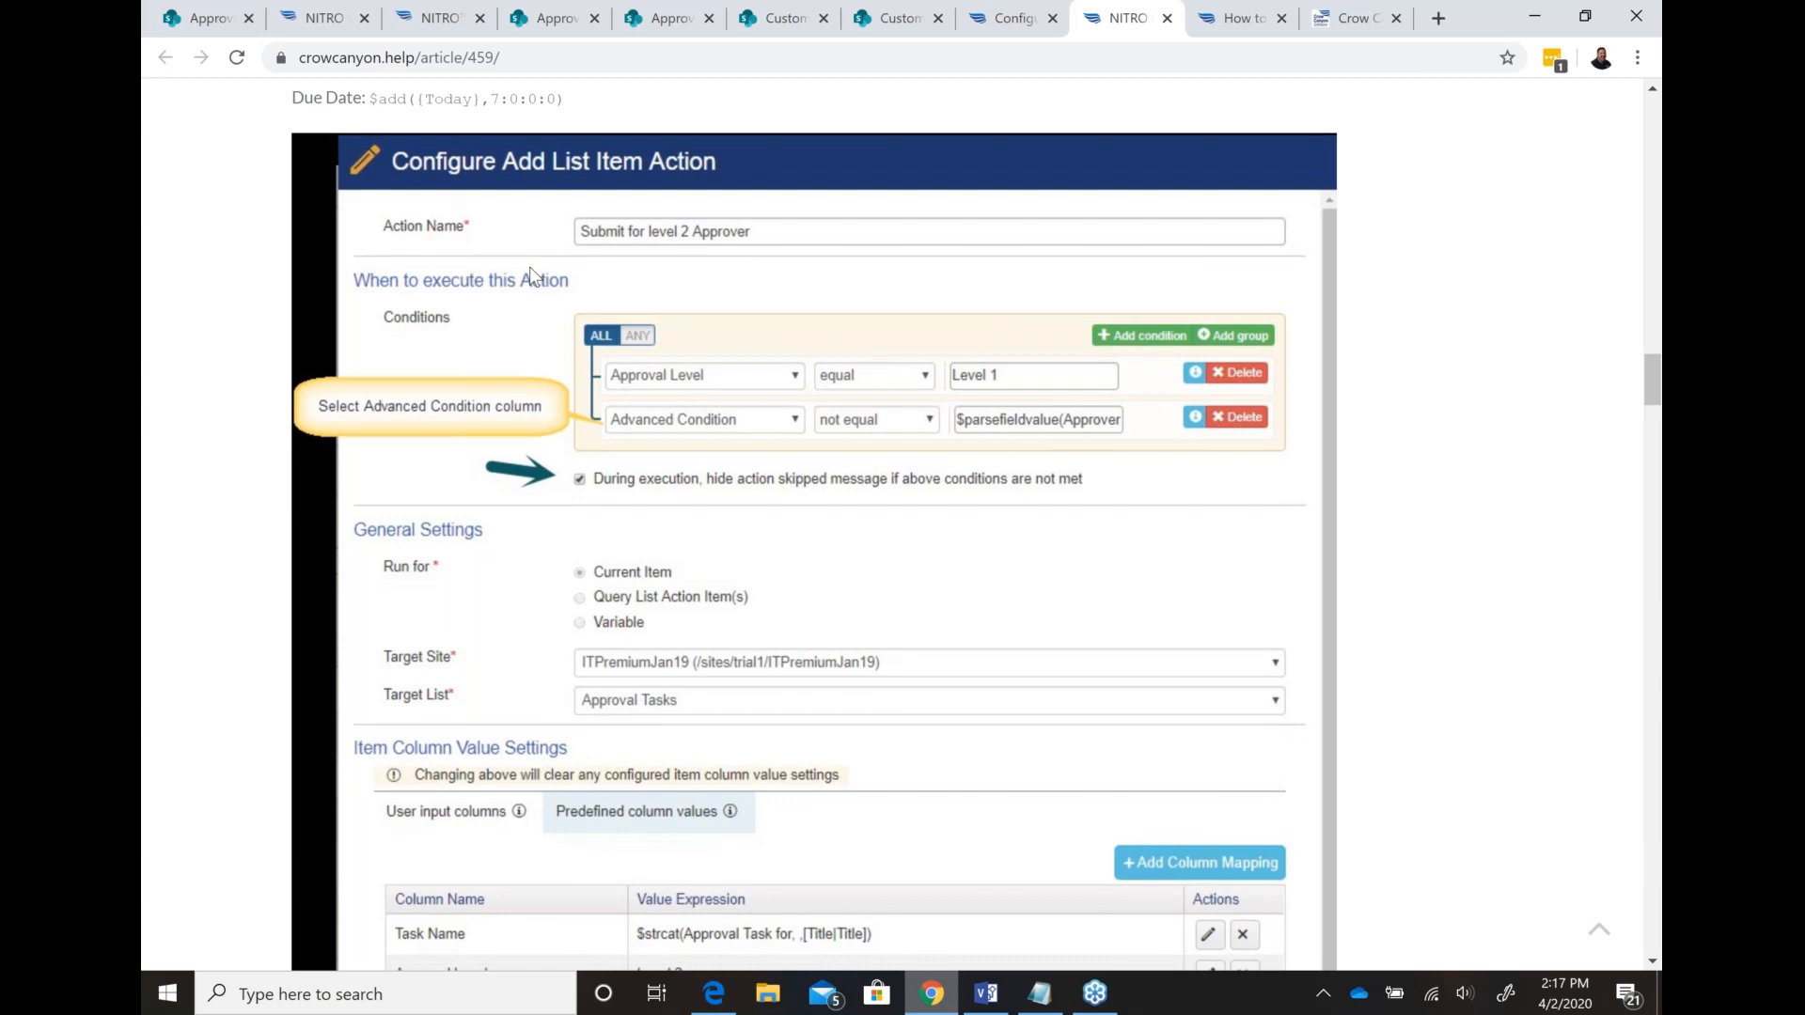
scroll(534, 276, down, 1)
key(alt+Tab)
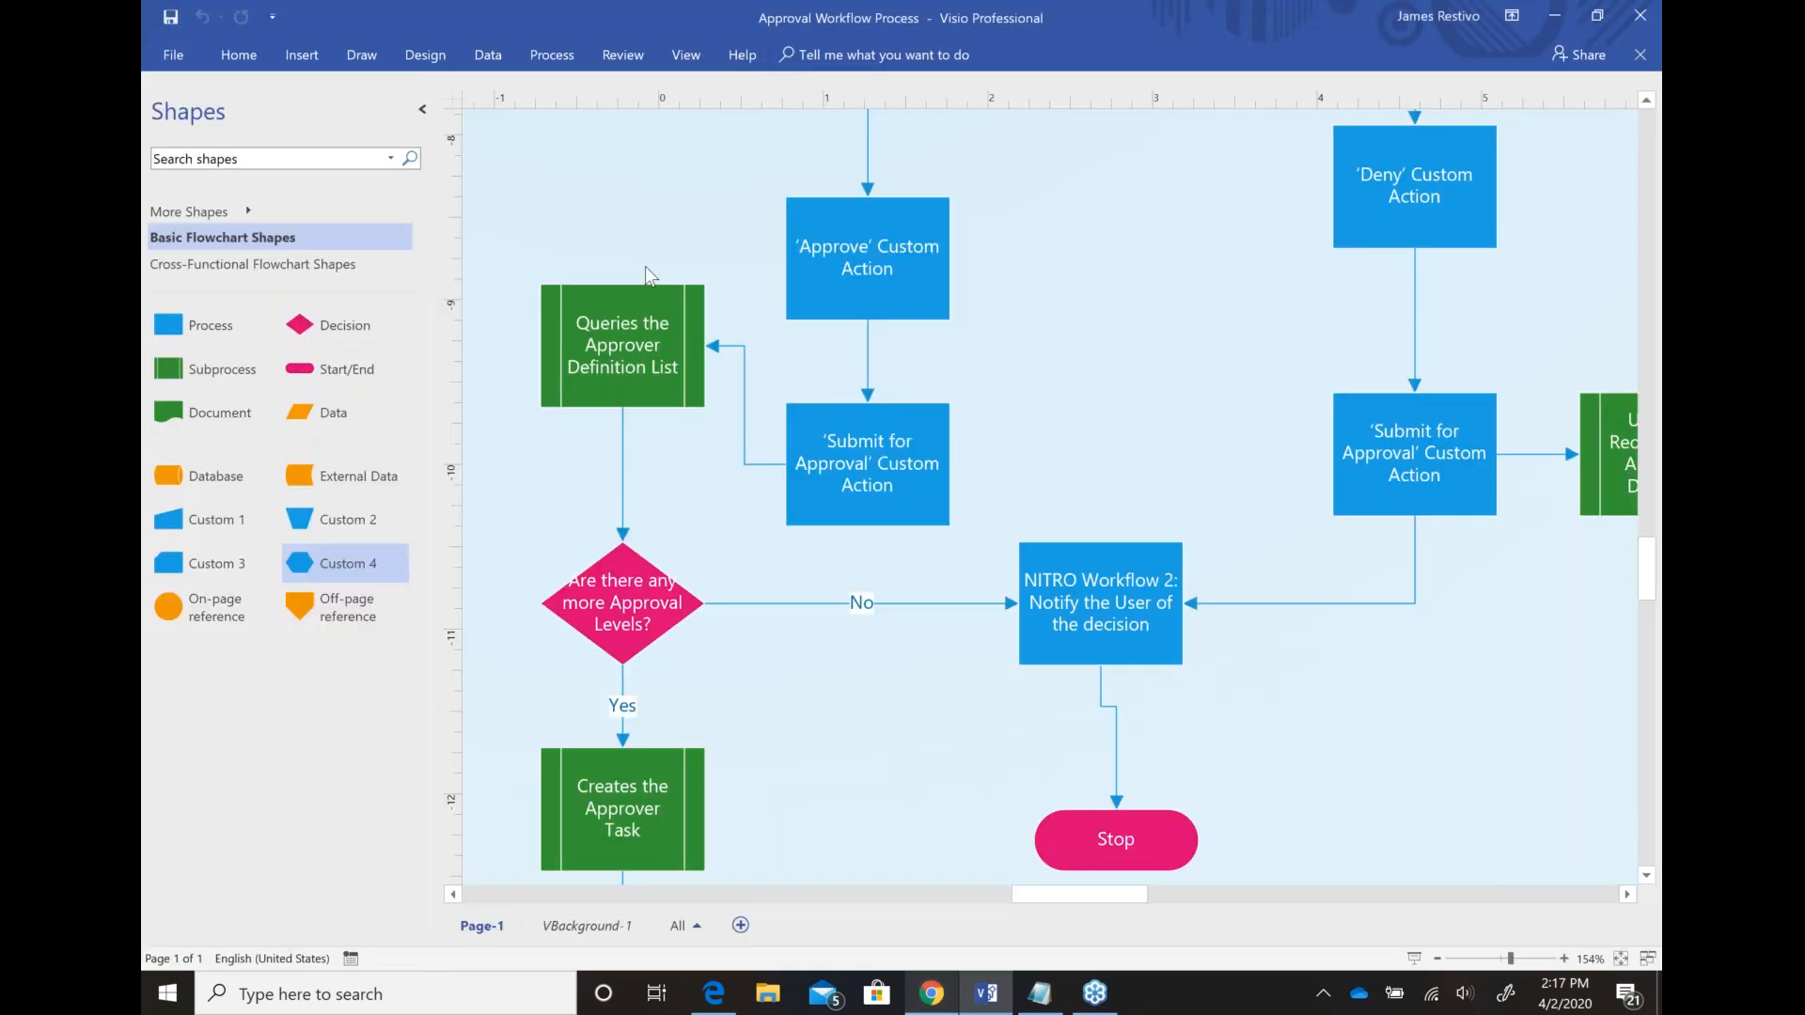
key(alt+Tab)
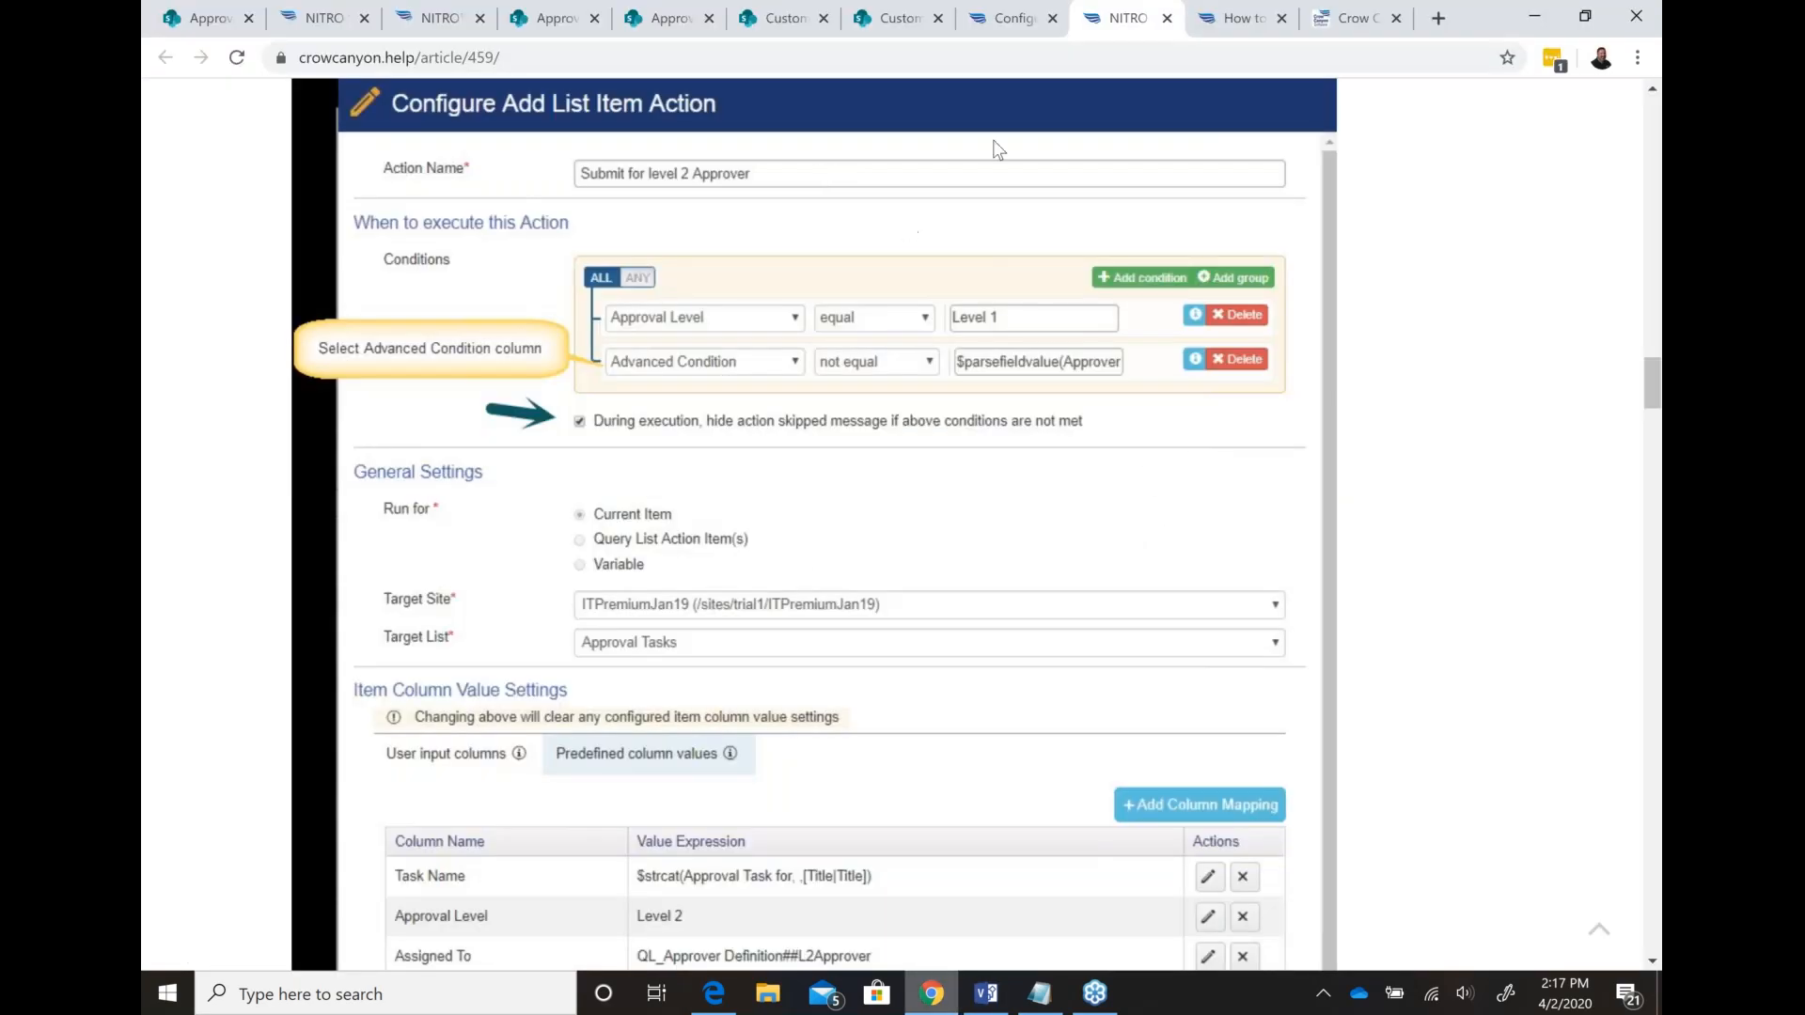
Step: Name the new Add List Item action Submit for Level 3 Approval
click(899, 22)
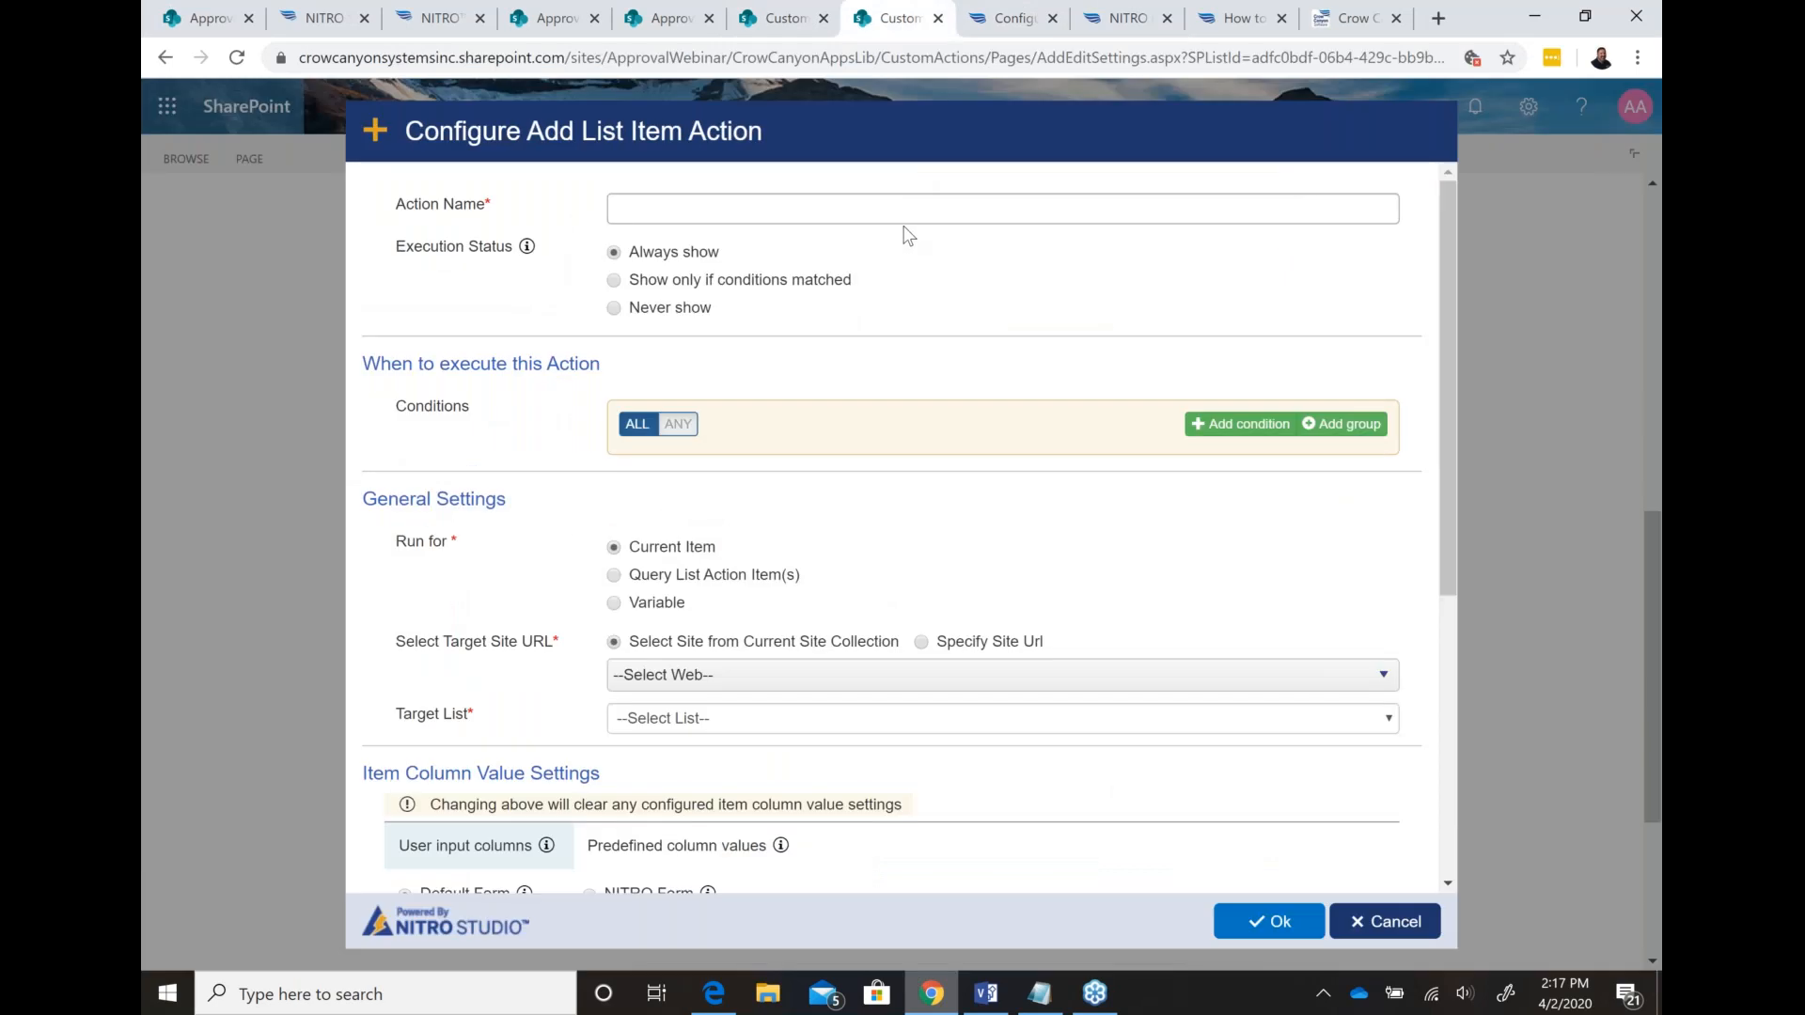
click(921, 209)
text(Submit for Level 3 Approval)
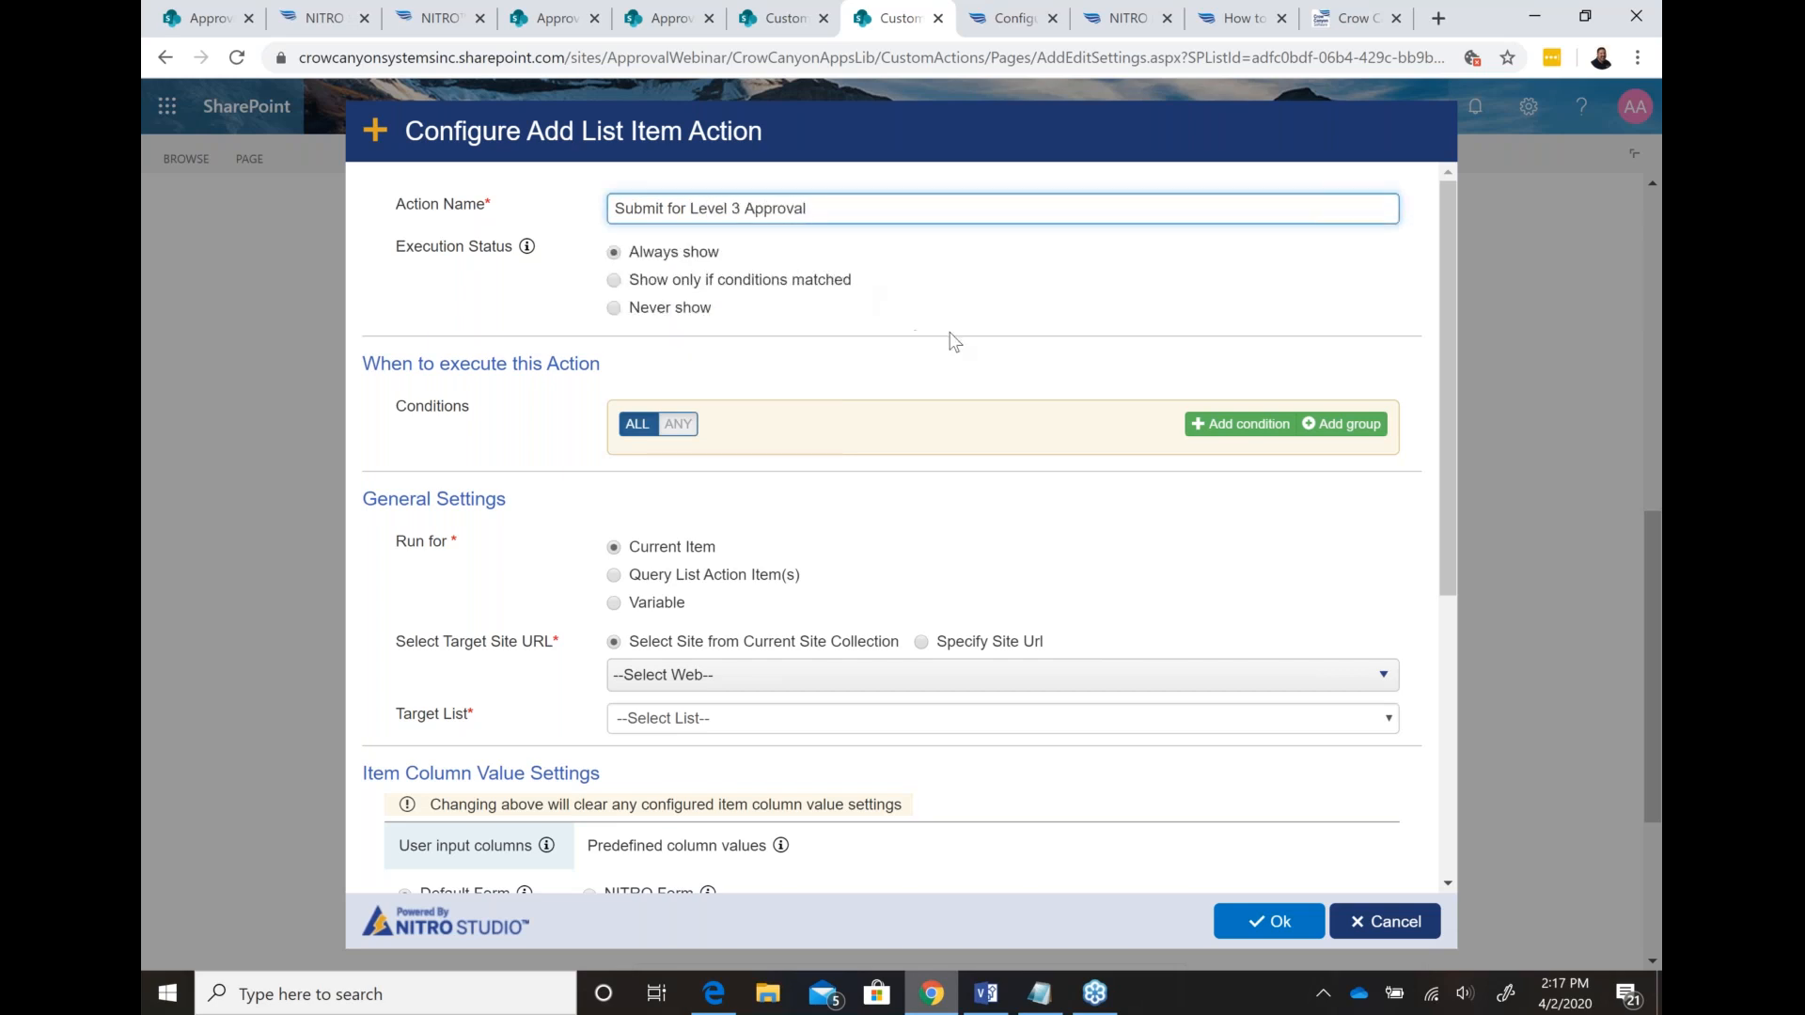
Step: Set the action's target site to ApprovalWebinar (this site) and its target list to Approval Tasks
scroll(952, 339, down, 2)
scroll(951, 338, down, 1)
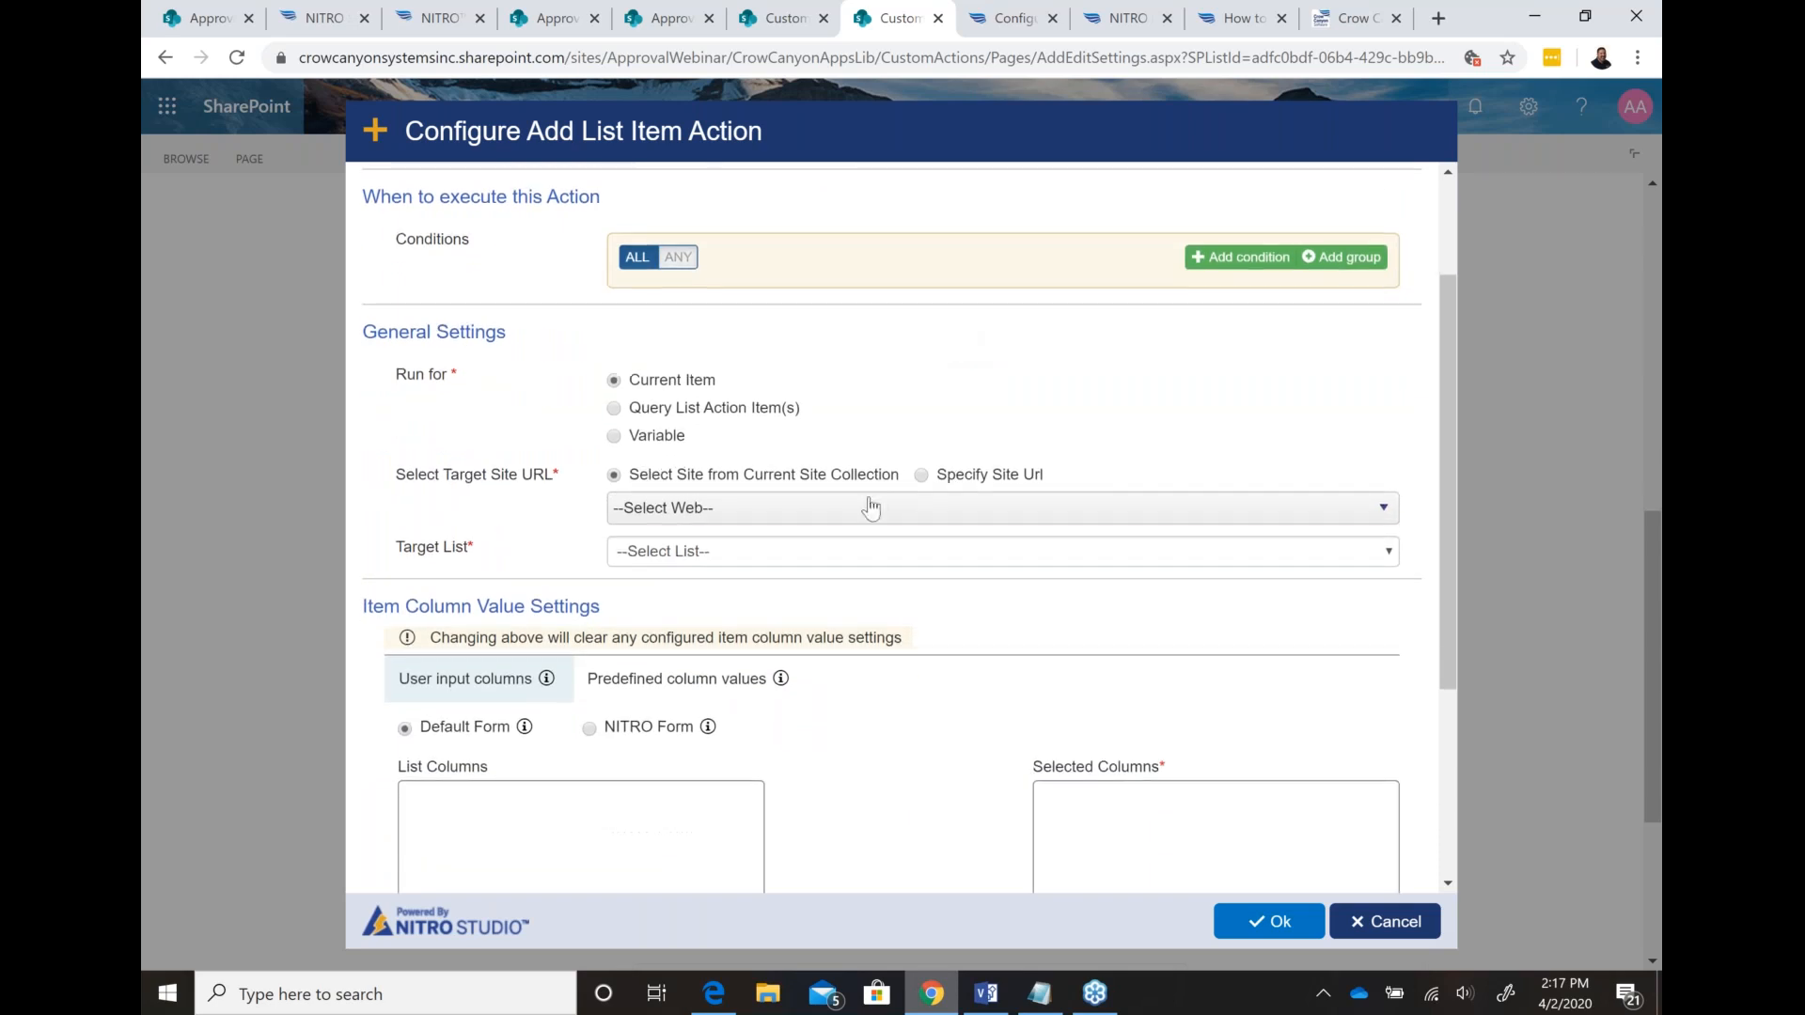
click(865, 509)
click(817, 609)
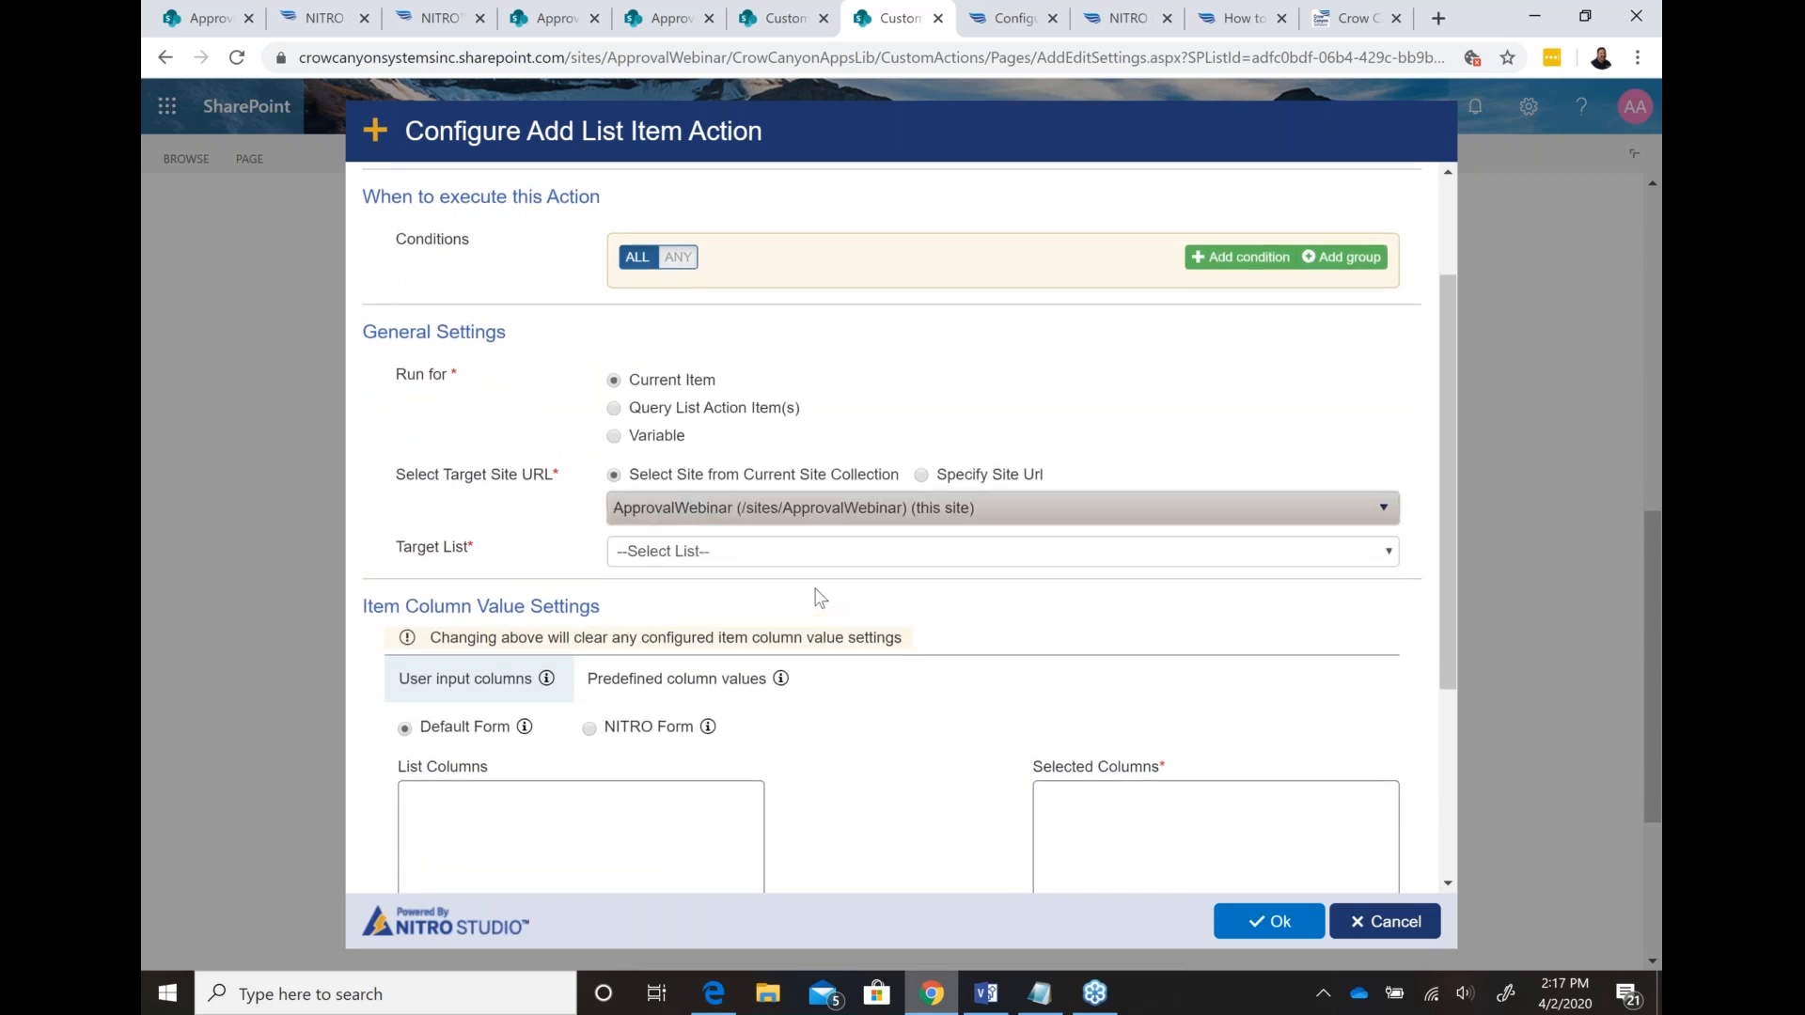
click(828, 562)
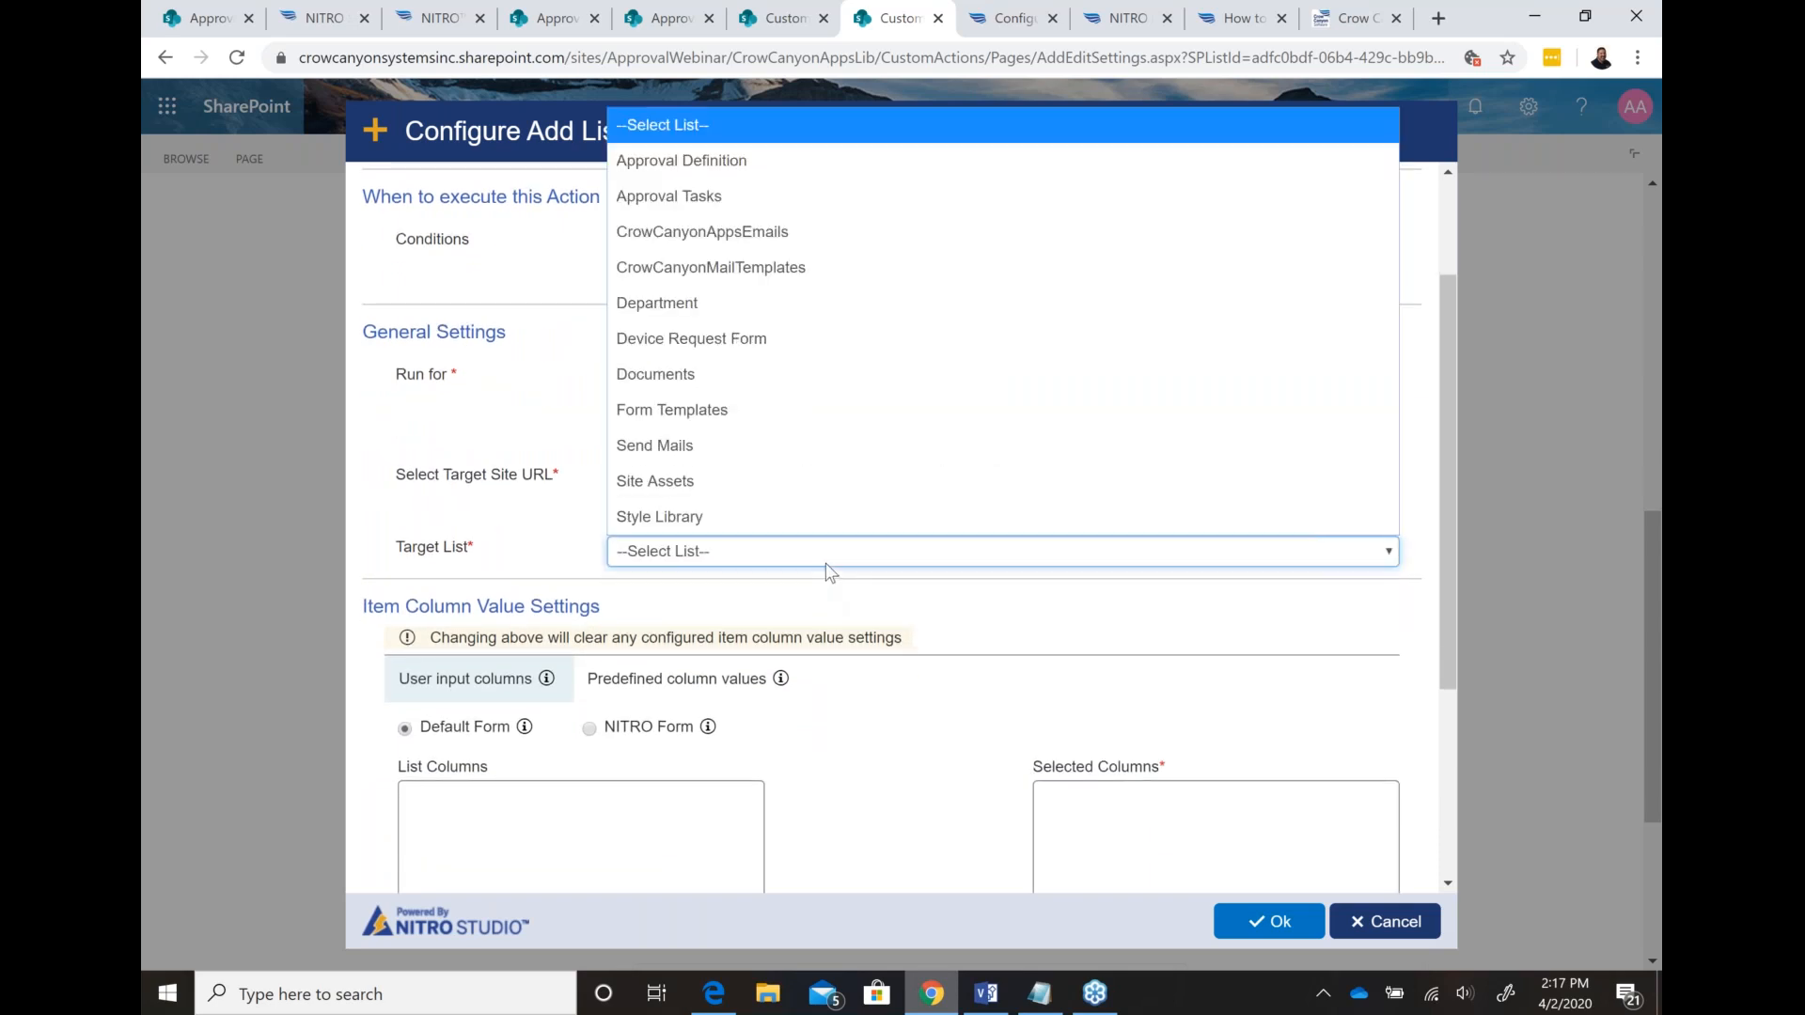
click(735, 195)
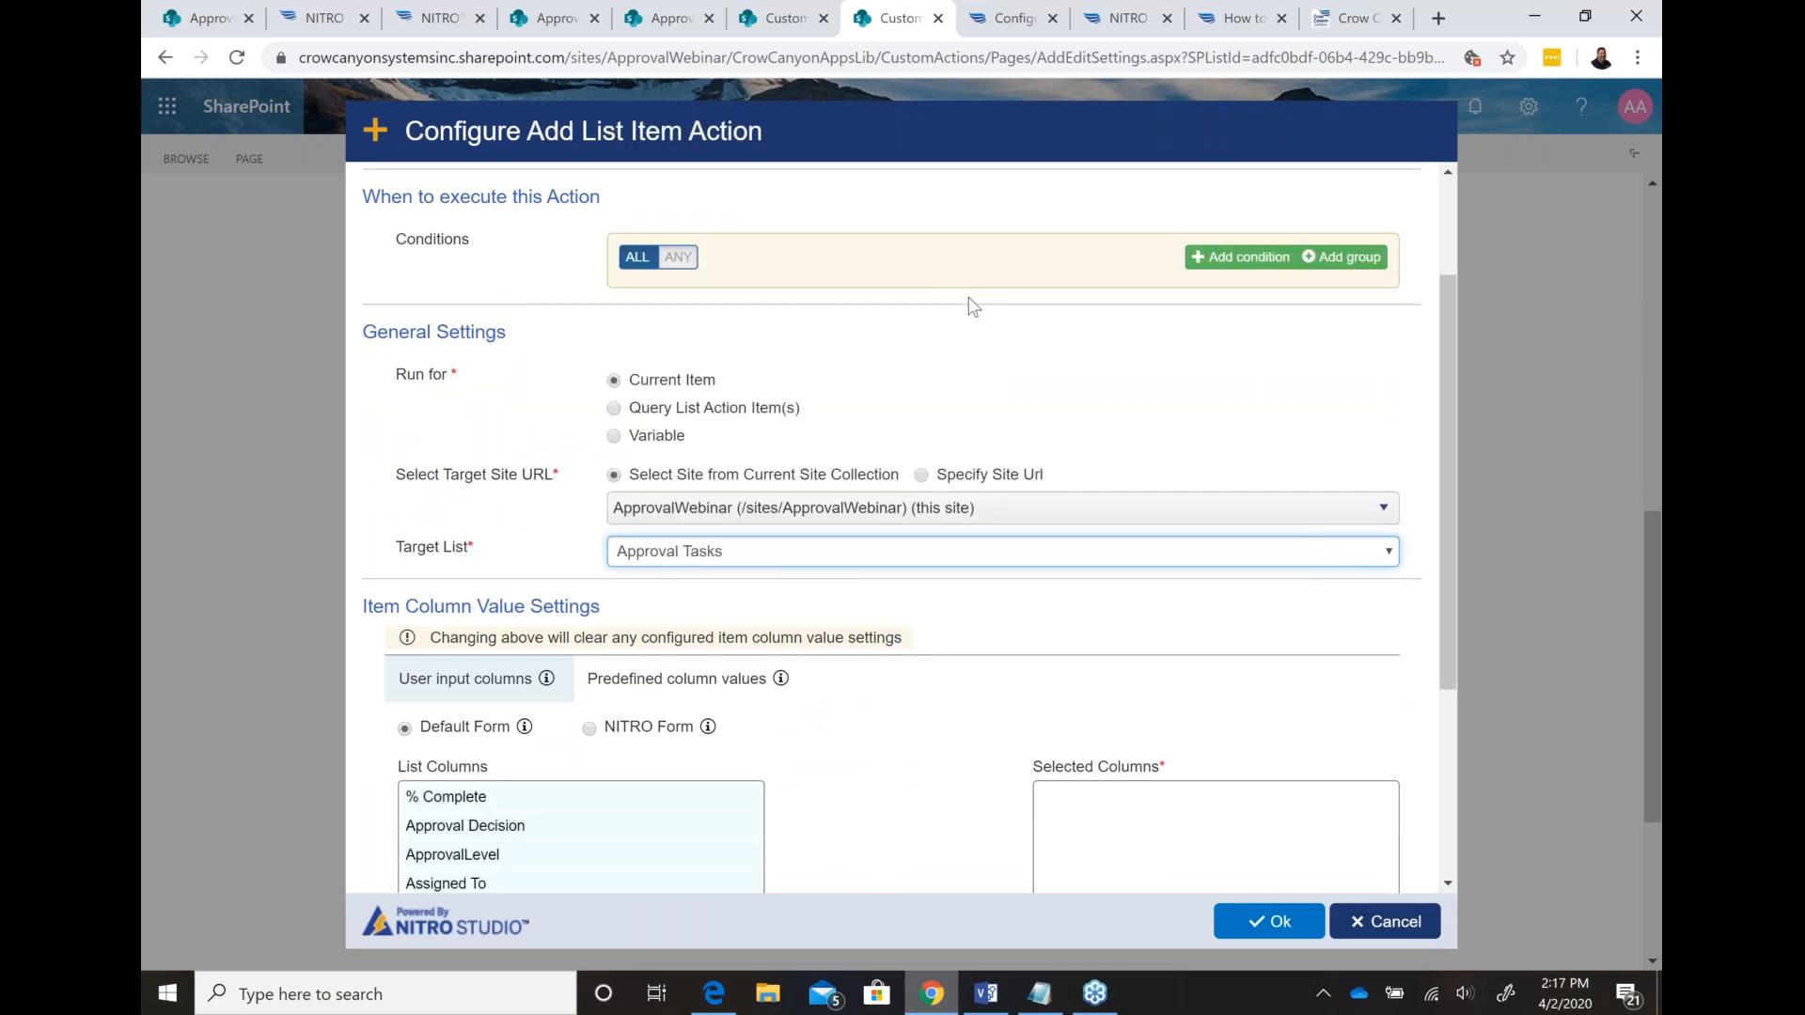
Step: Add an execution condition that ApprovalLevel equals Level 2, using the help article's example conditions as a reference
click(1140, 21)
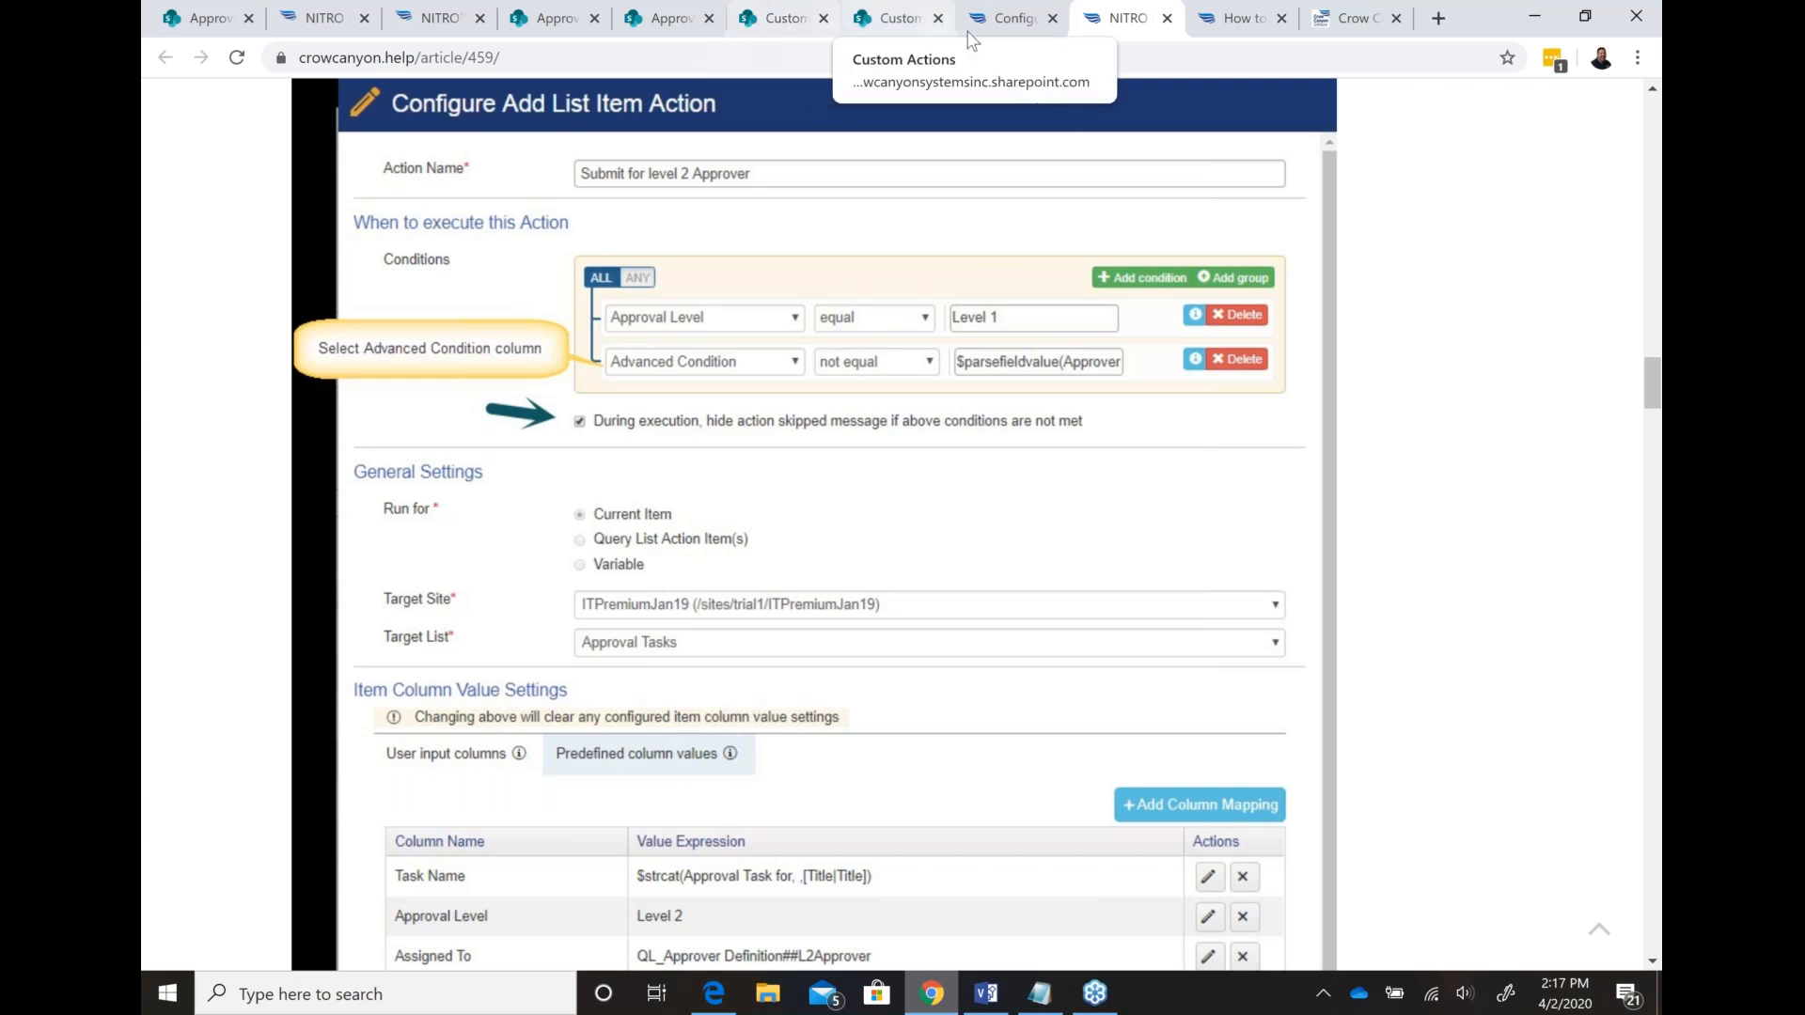
click(901, 20)
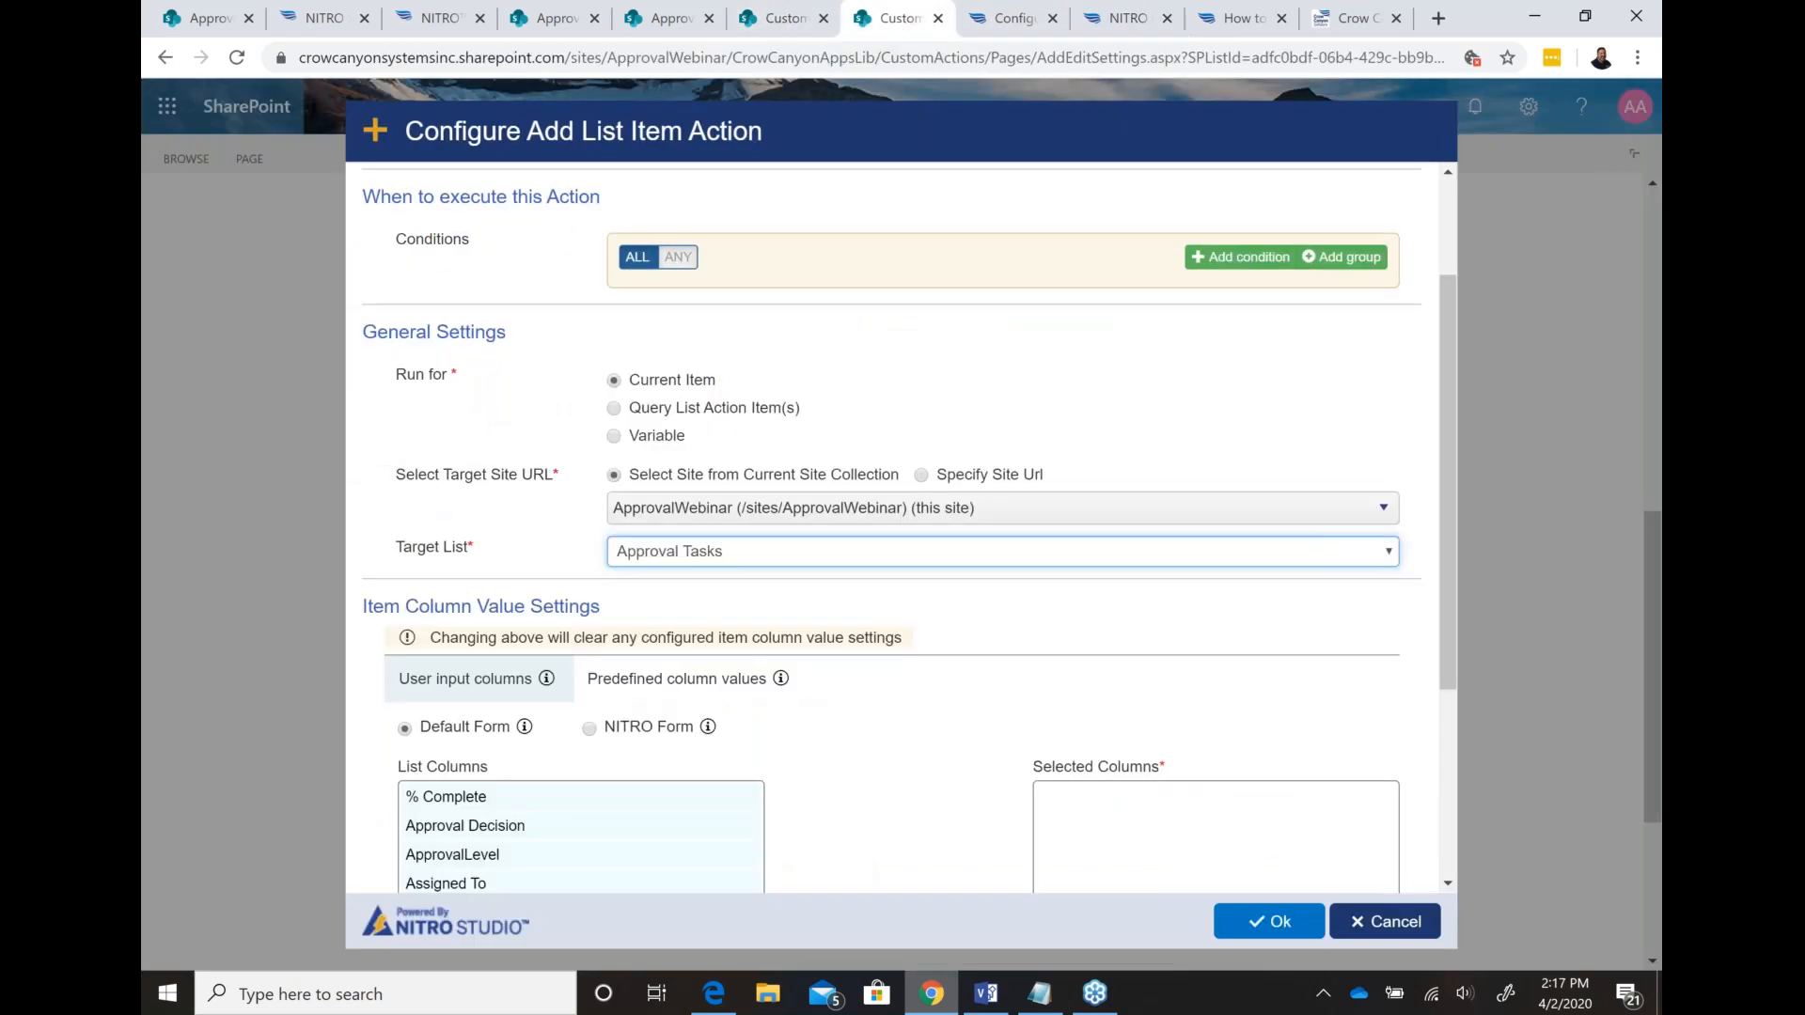
click(1241, 257)
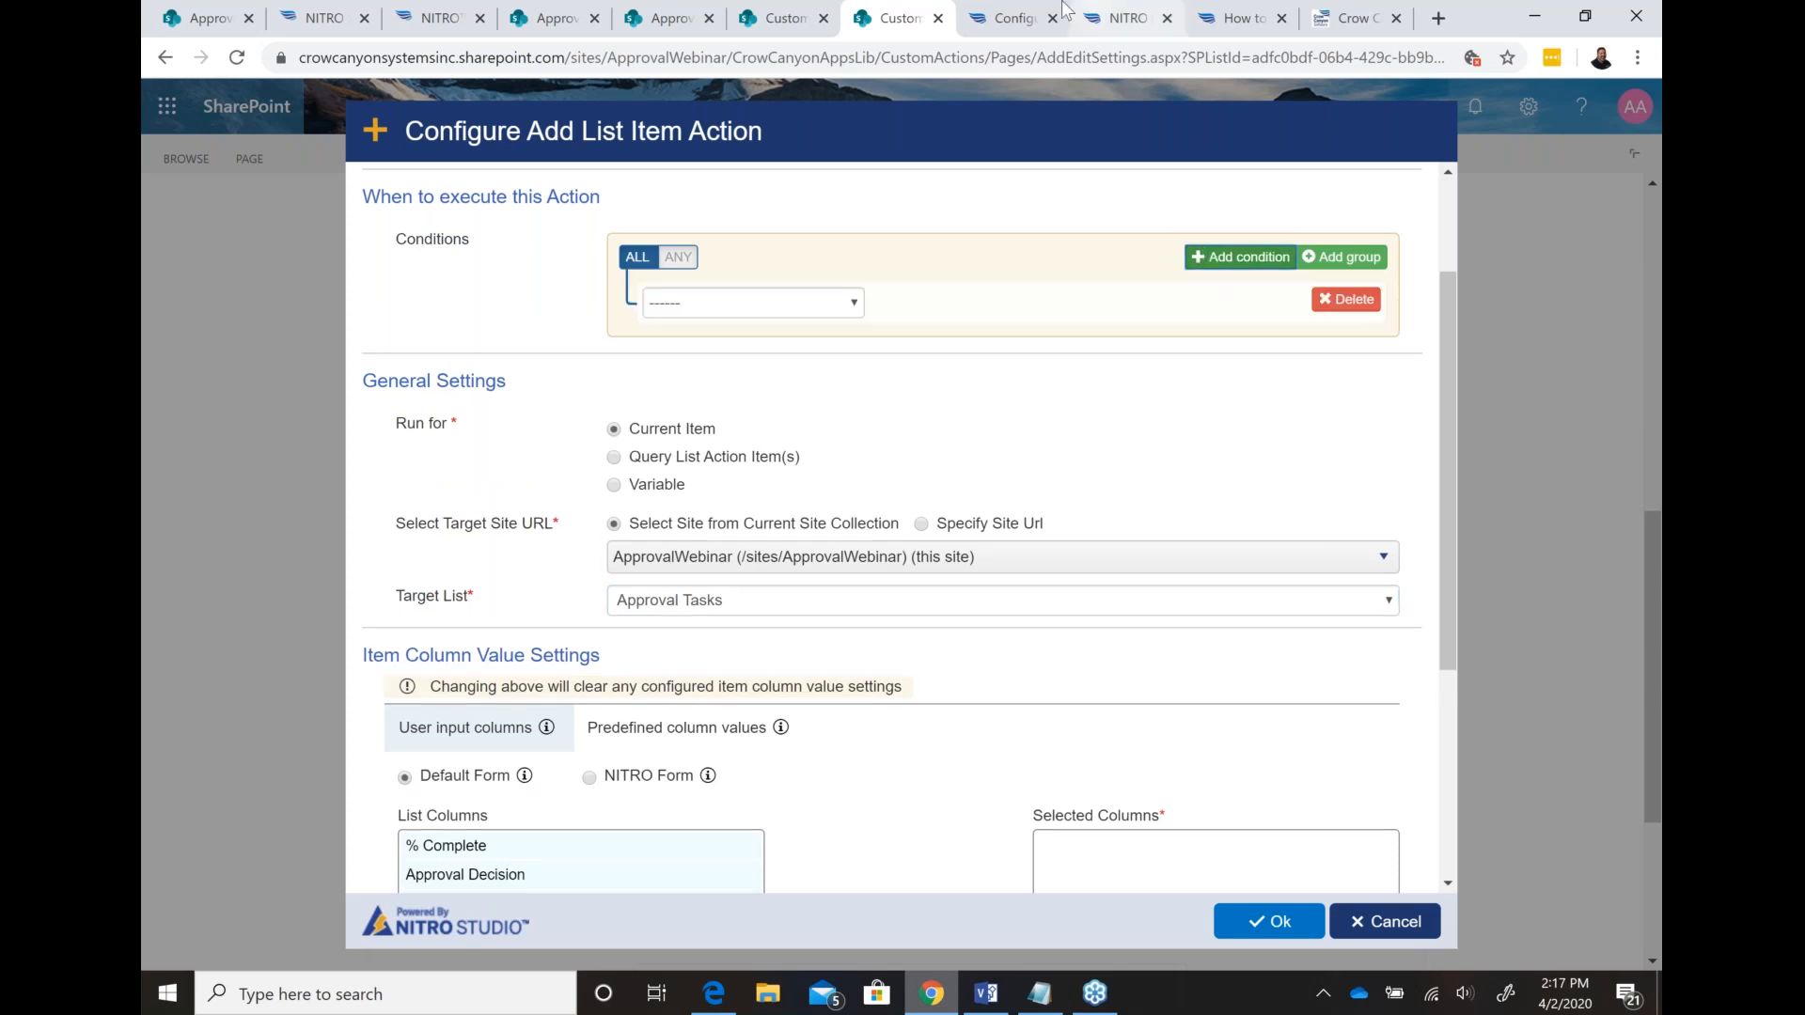
click(1118, 19)
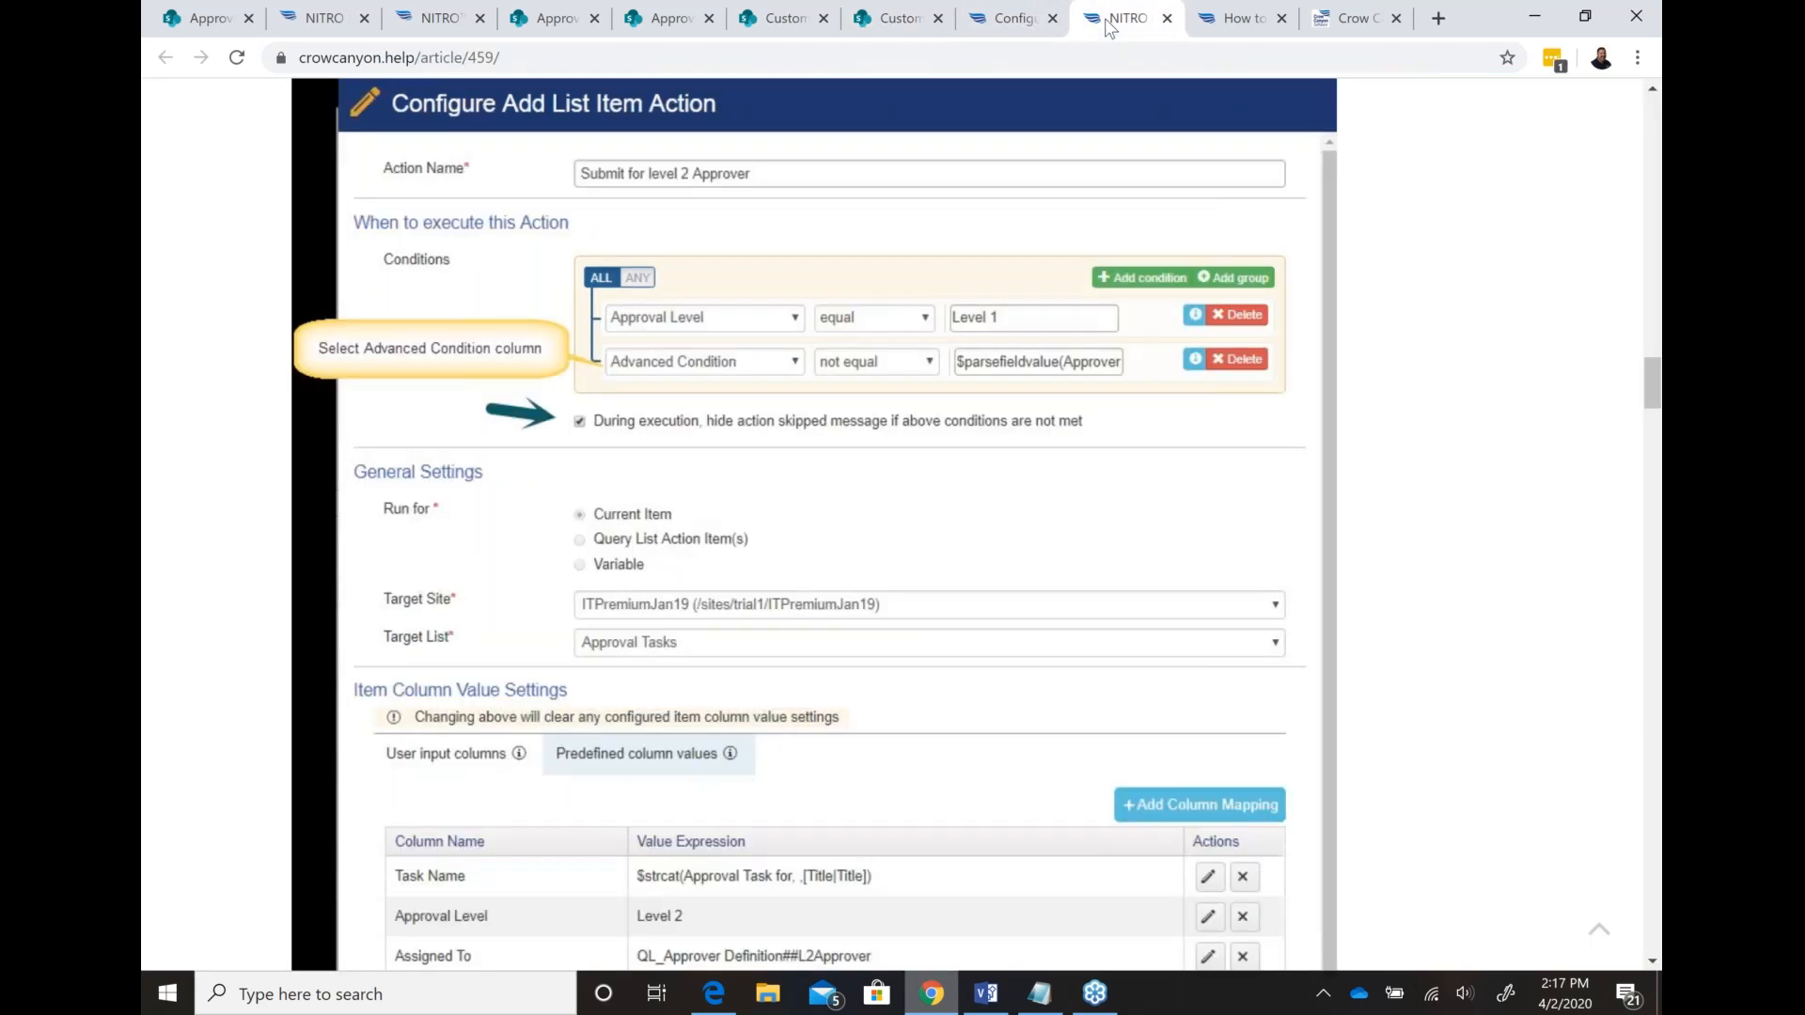
click(901, 23)
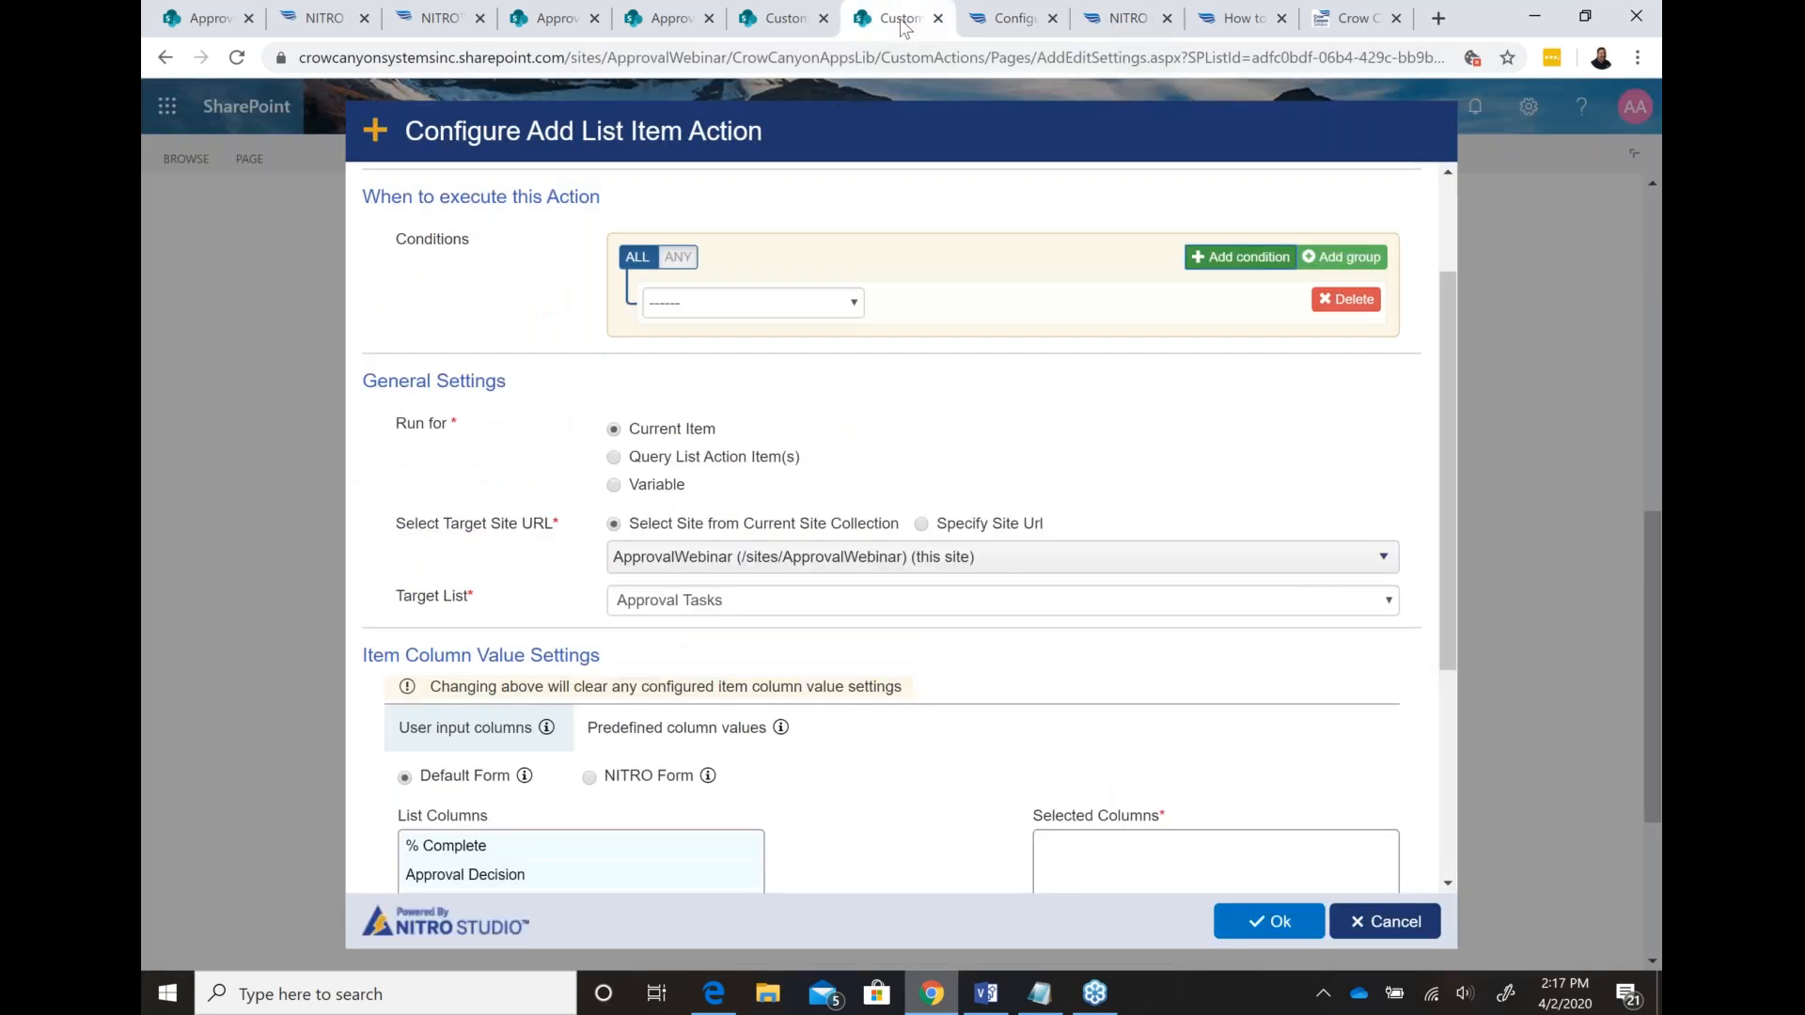
click(816, 310)
click(748, 474)
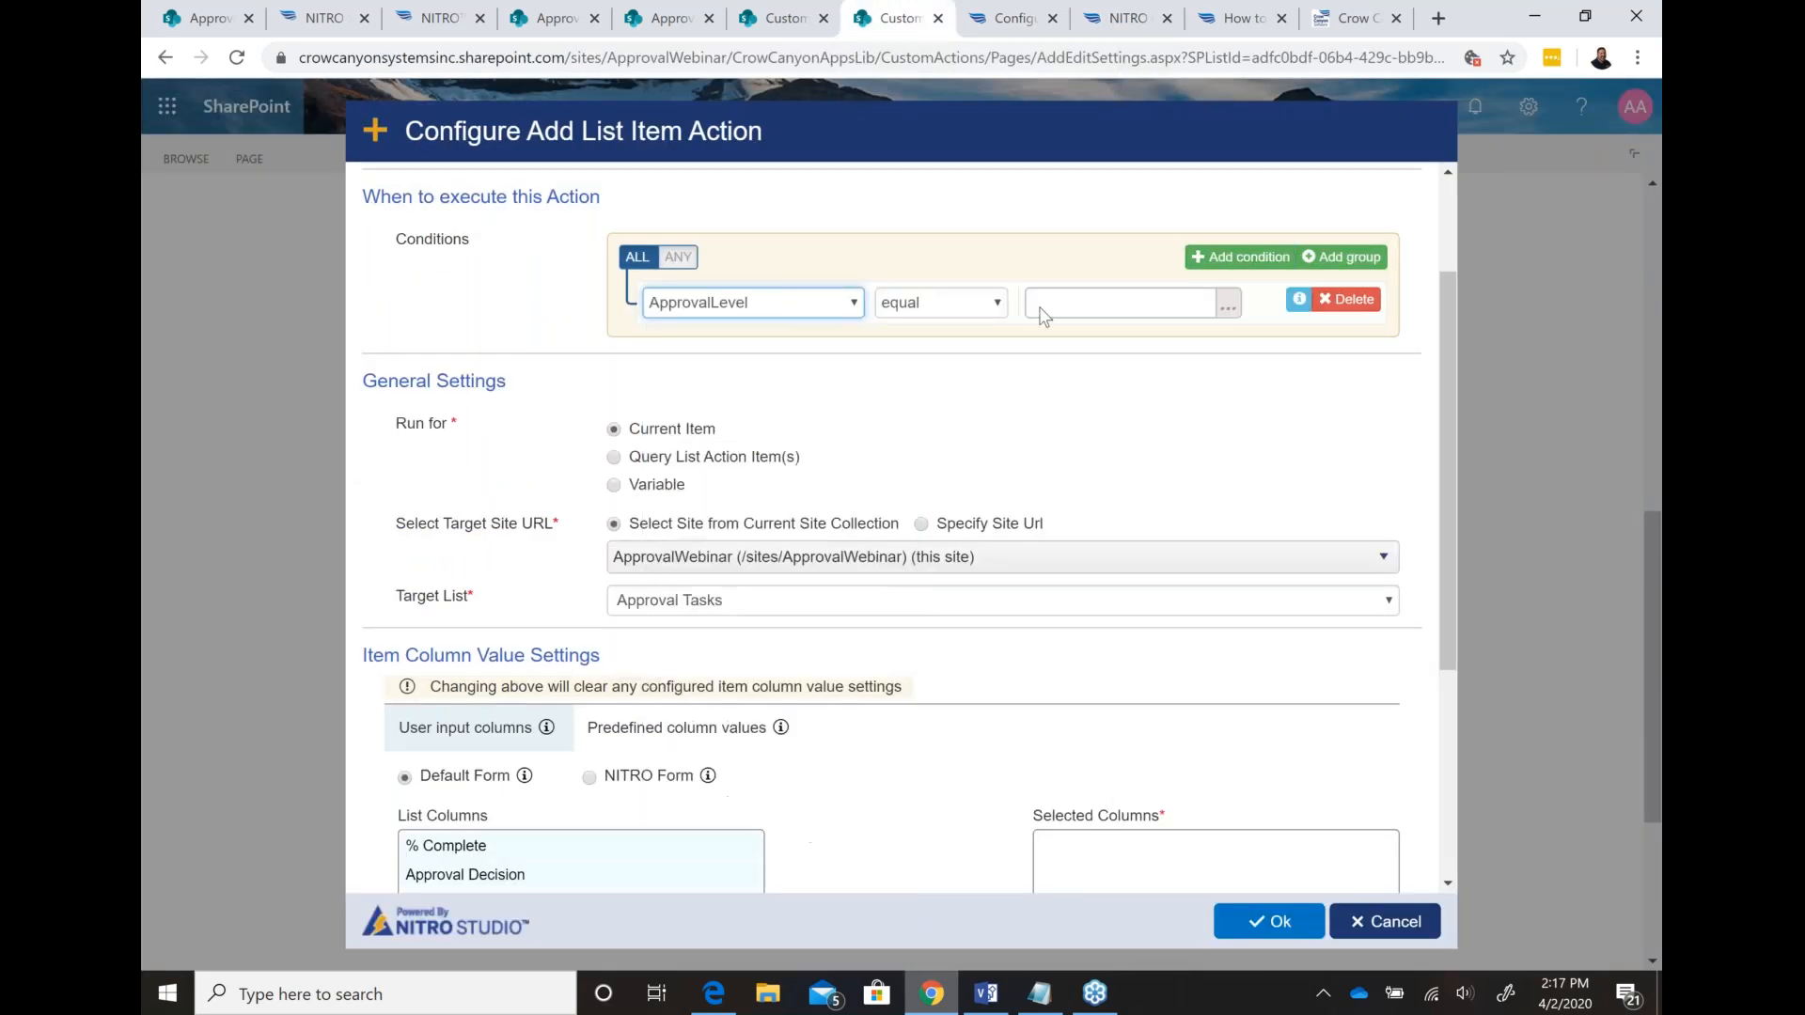
click(1080, 302)
text(evel)
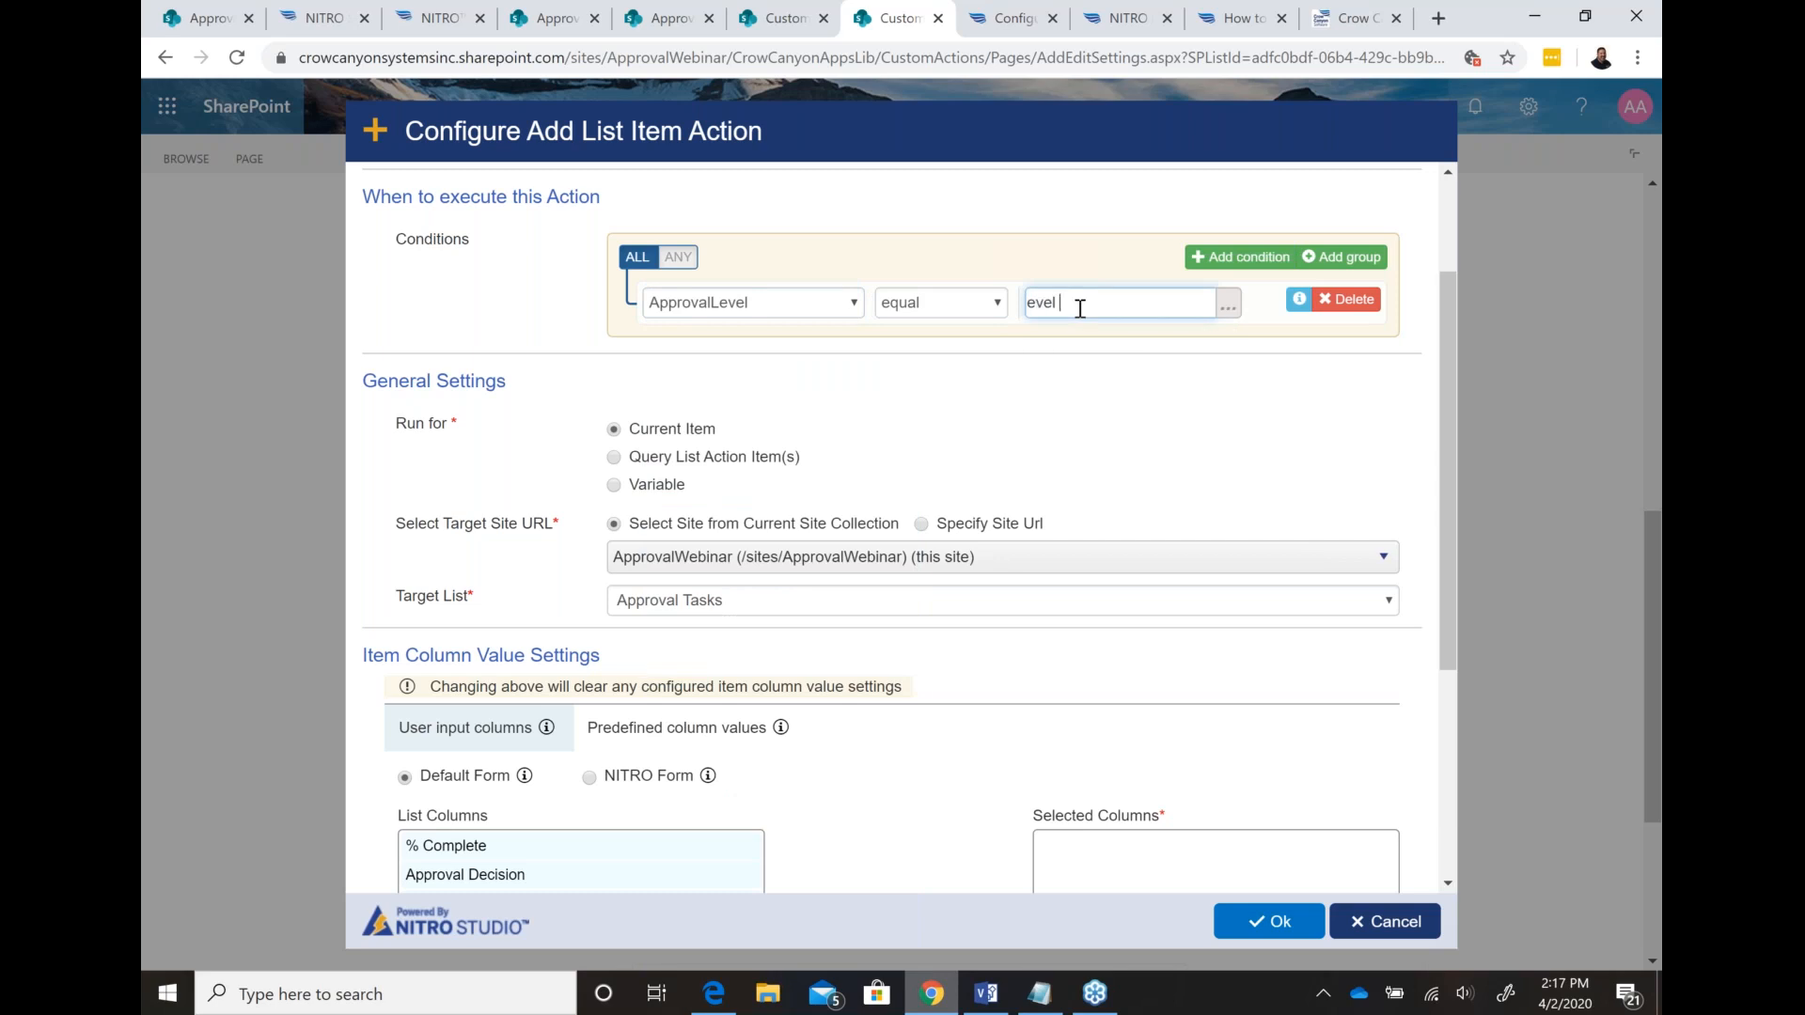
key(BackSpace)
text(Level 2)
Step: Add a second execution condition based on Advanced Condition, as in the help article's level 2 example
click(1249, 256)
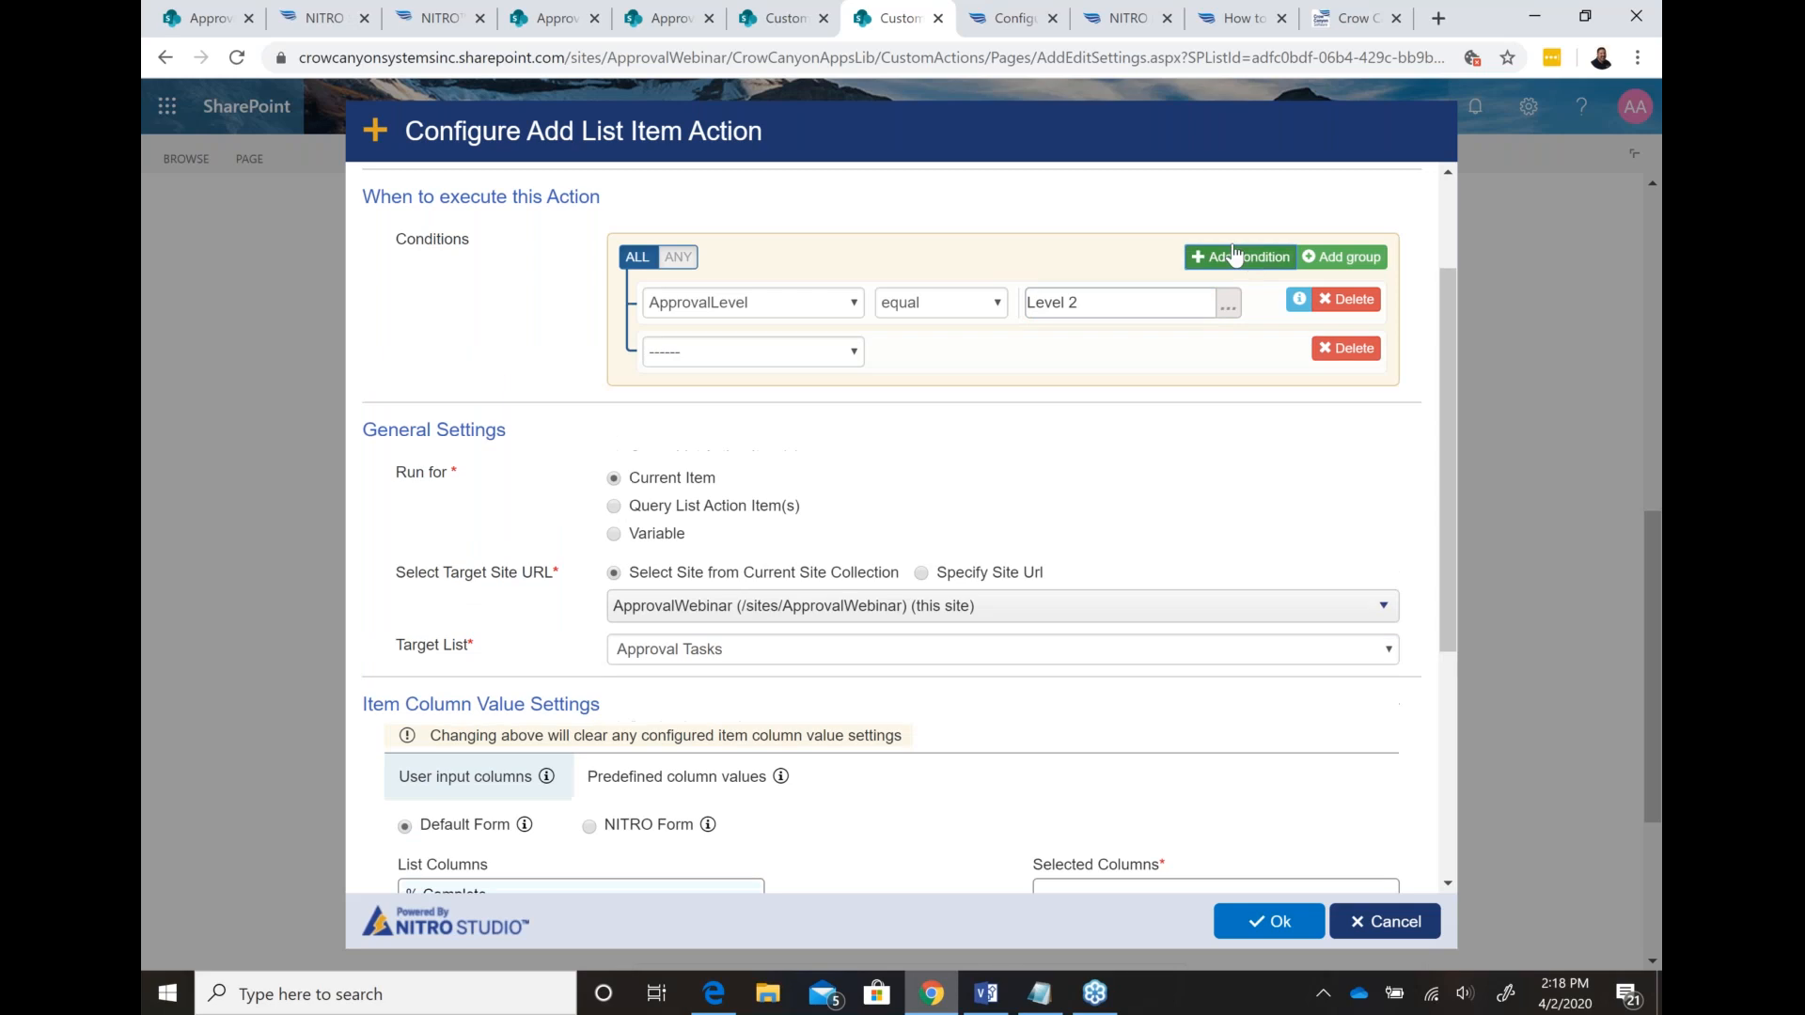
click(1121, 21)
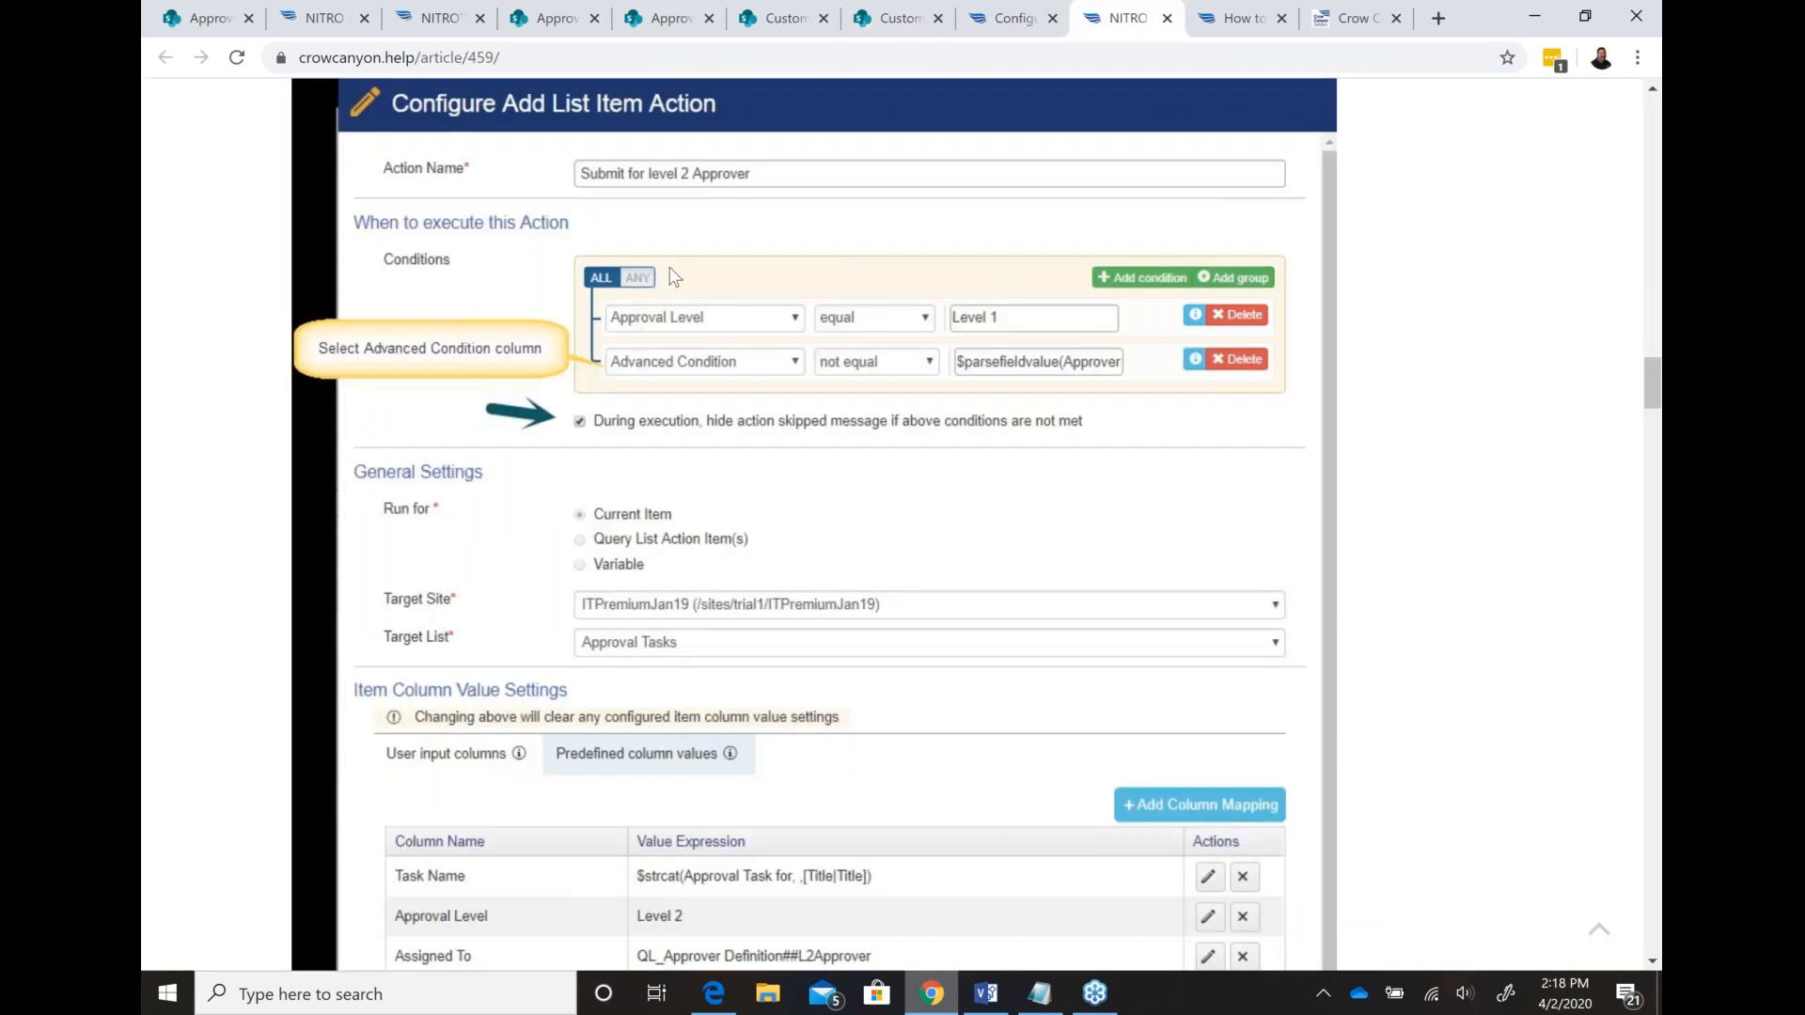
click(904, 26)
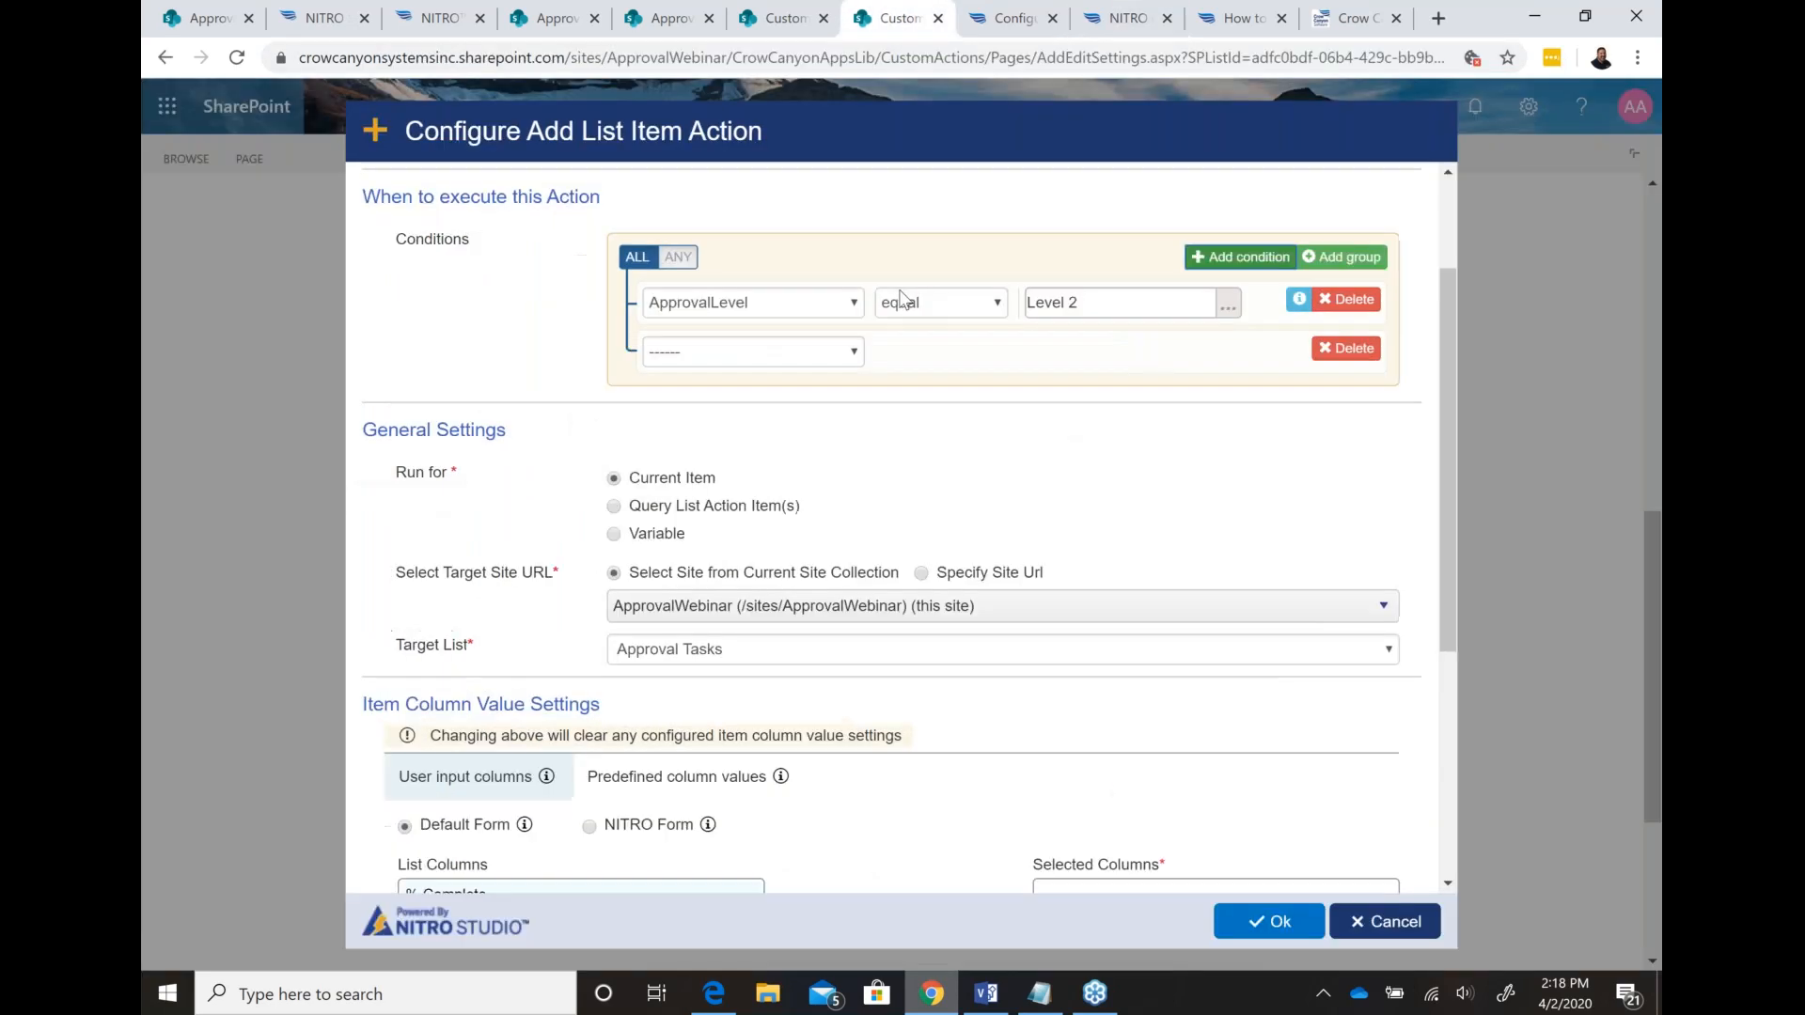
click(853, 352)
click(816, 420)
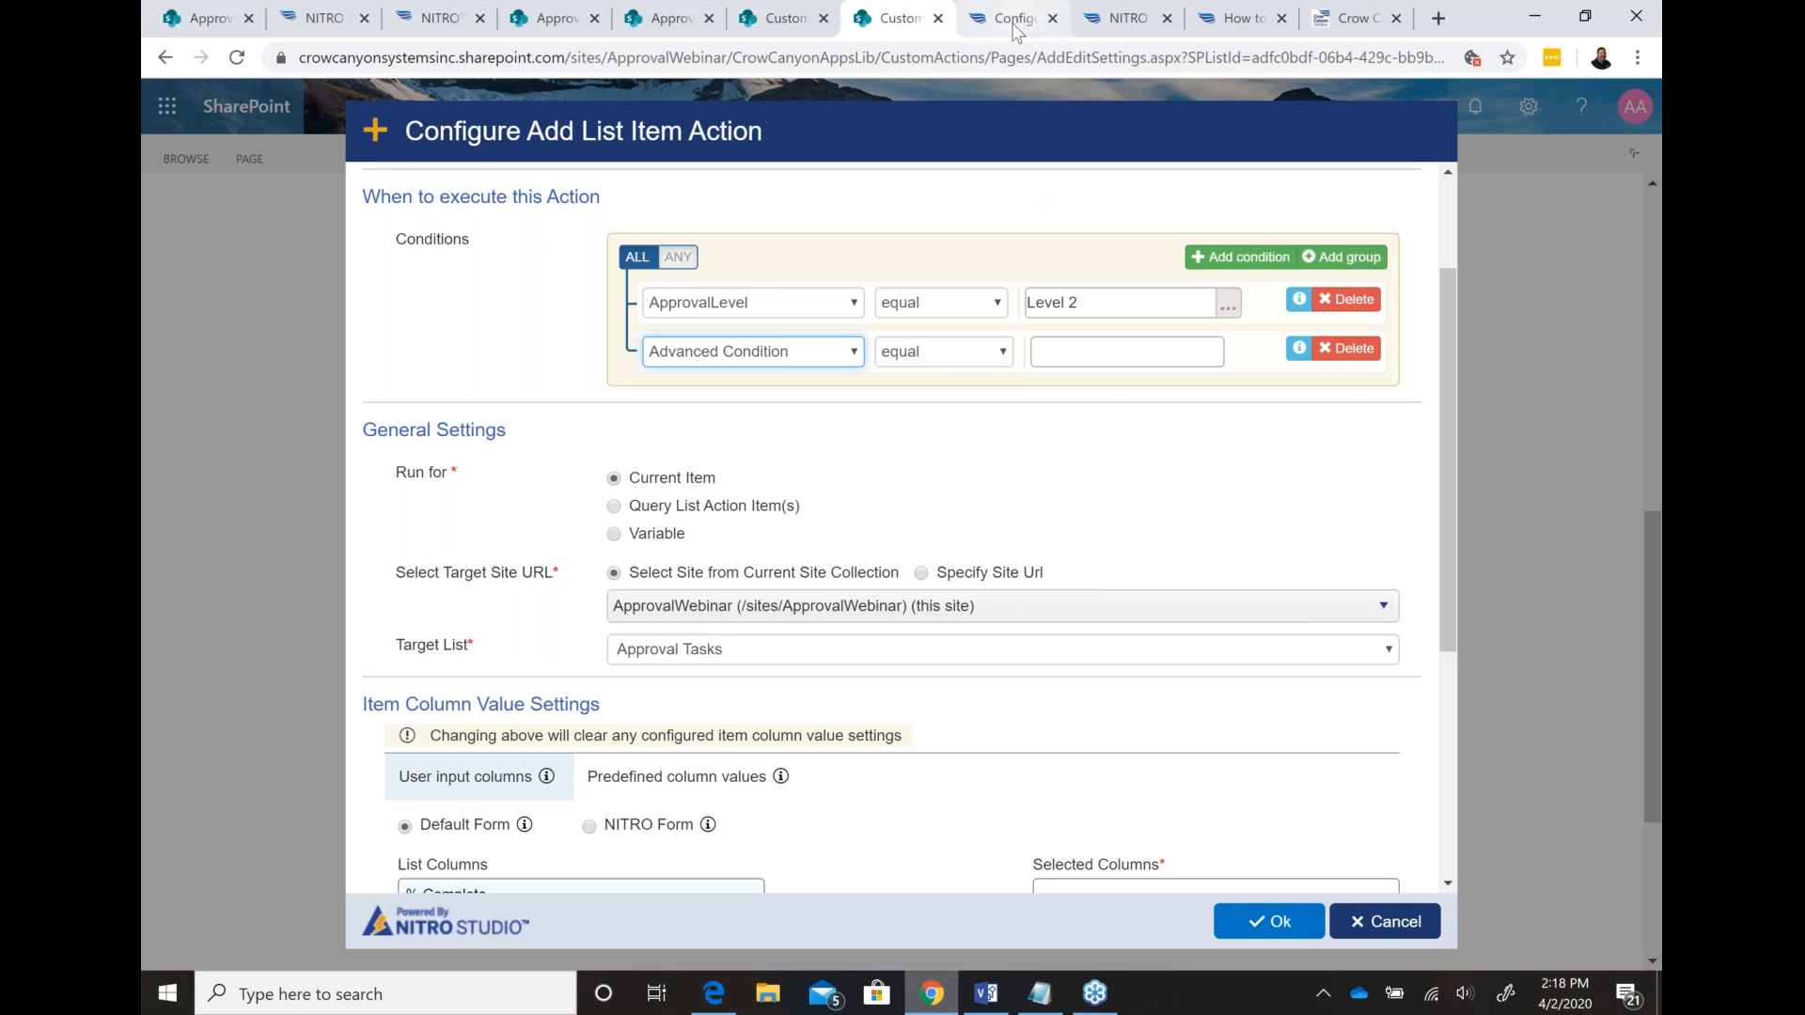
Step: Copy the help article's advanced condition expression for L2Approver into the open Notepad file, below the existing lines
click(1118, 28)
scroll(825, 328, up, 1)
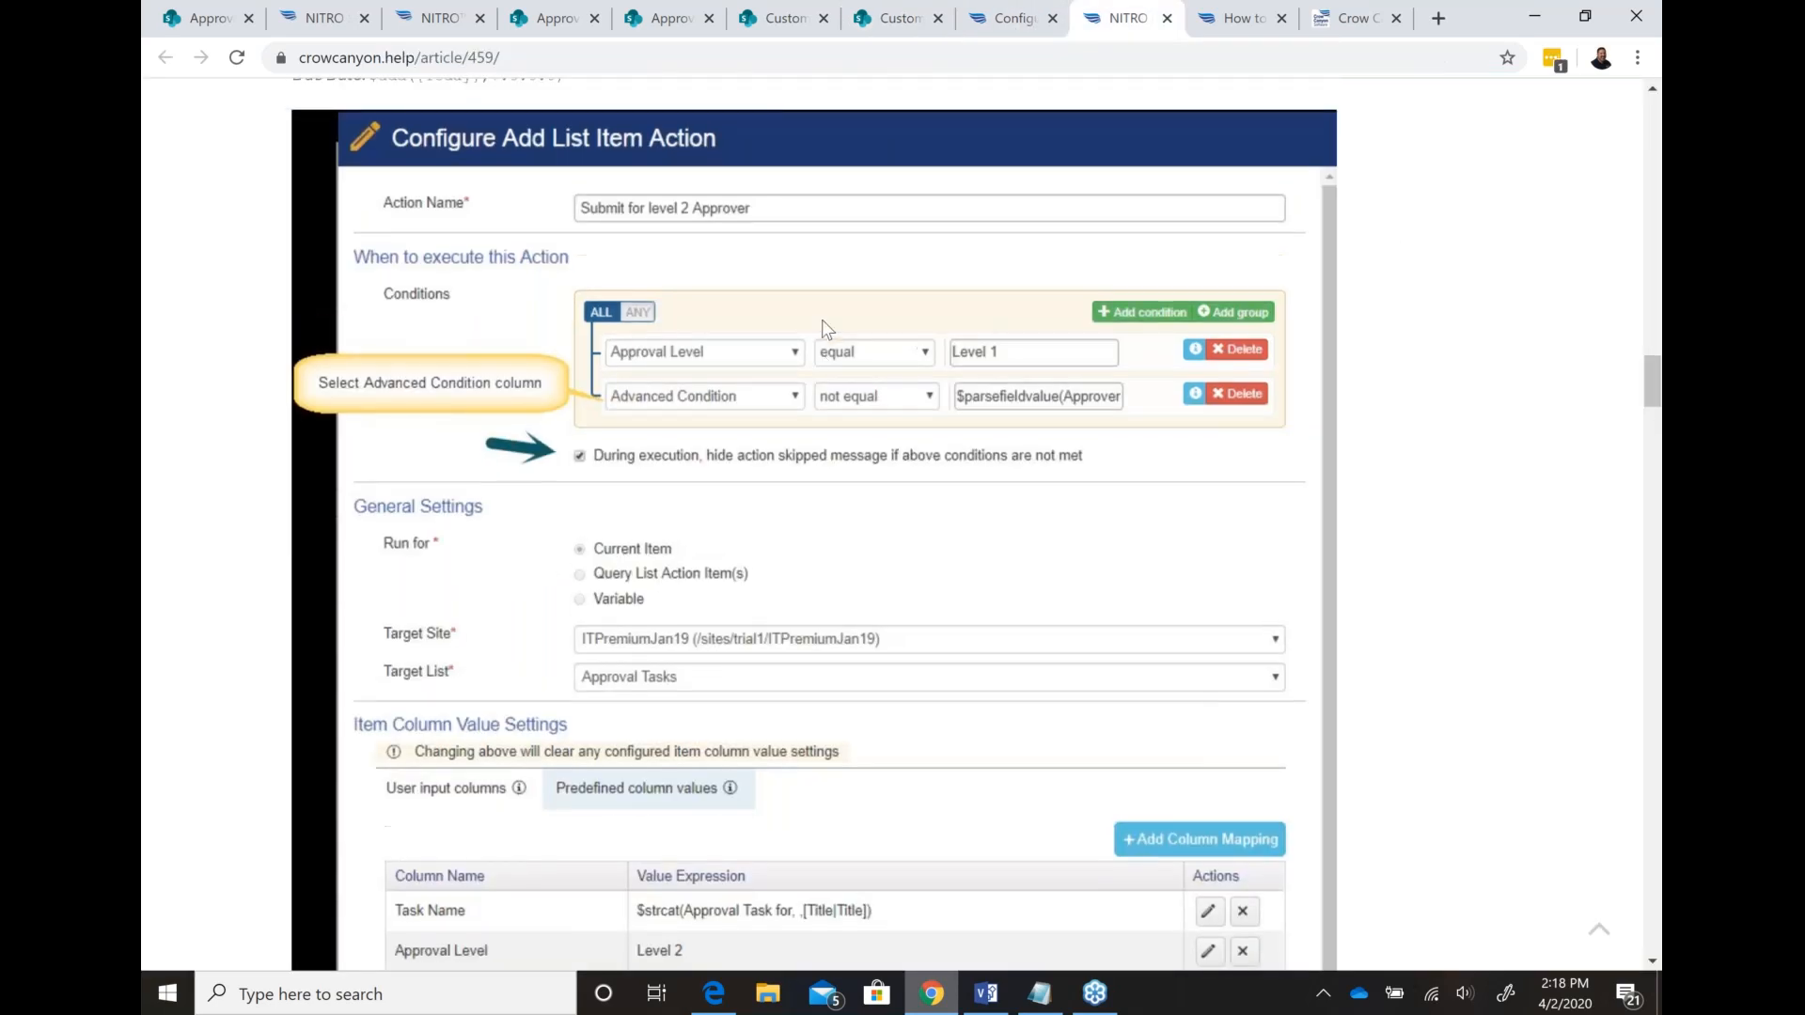
scroll(824, 328, up, 1)
scroll(824, 328, down, 6)
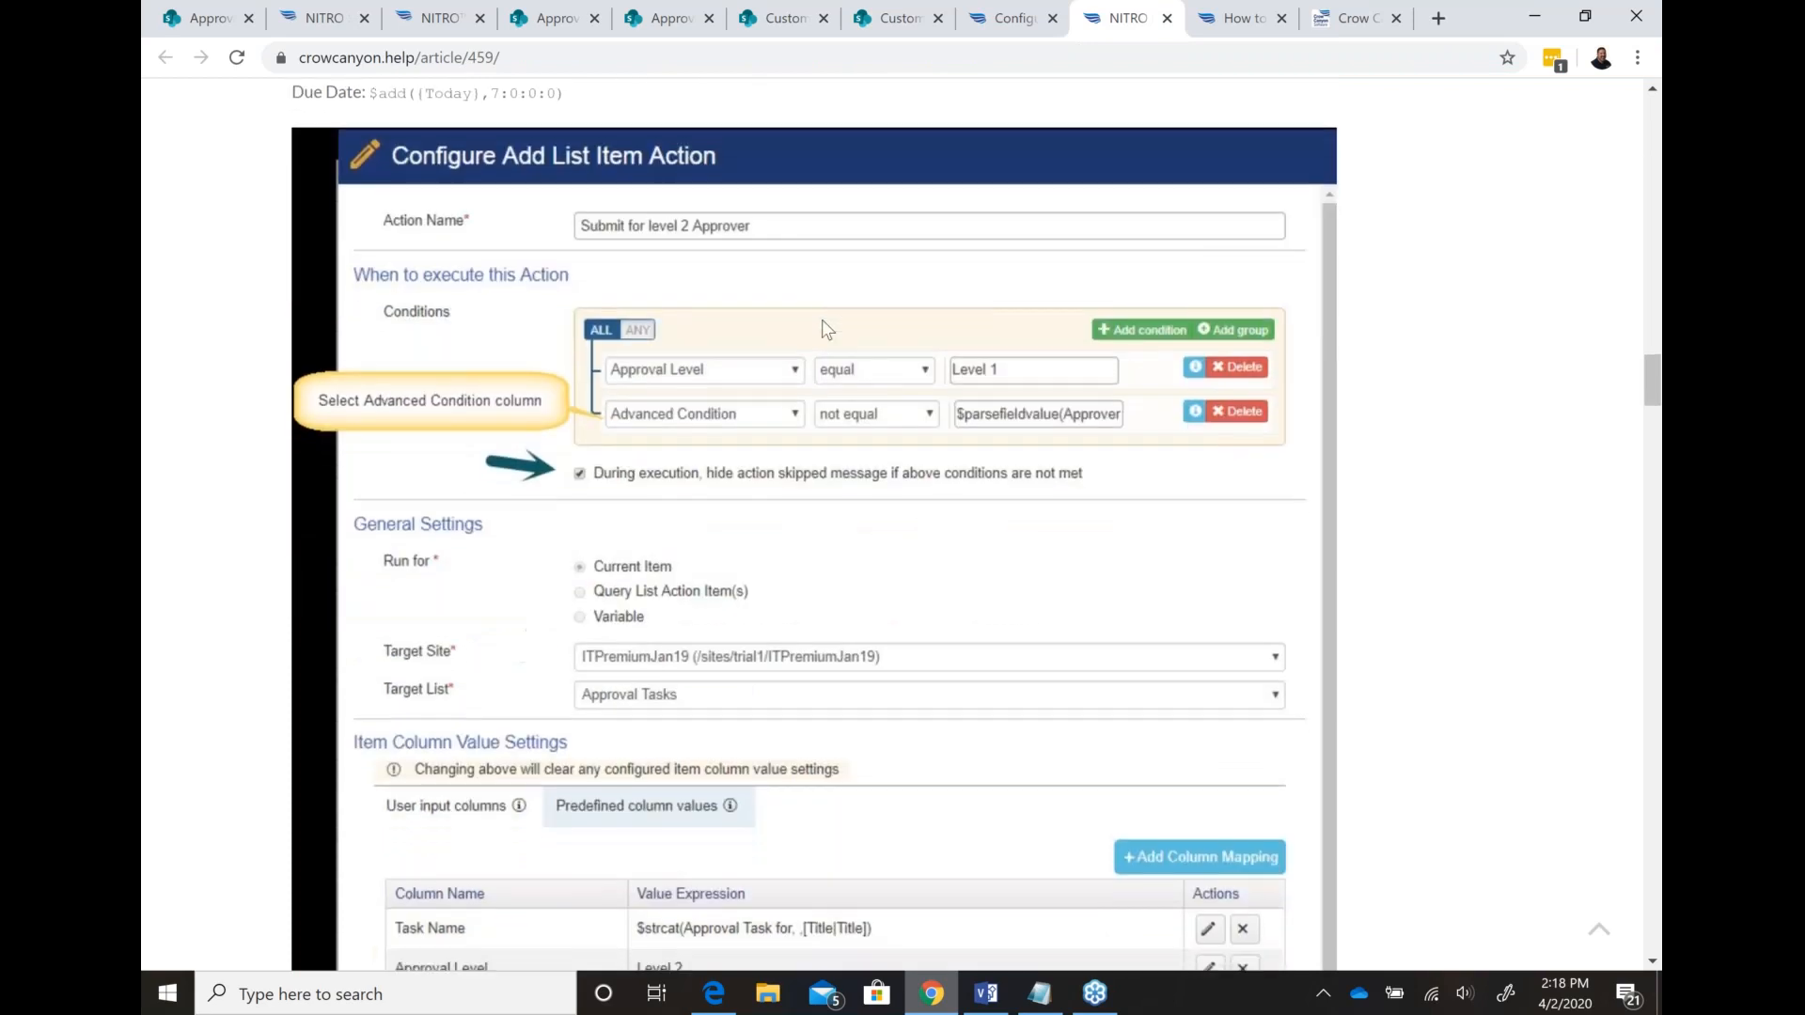
scroll(822, 319, down, 1)
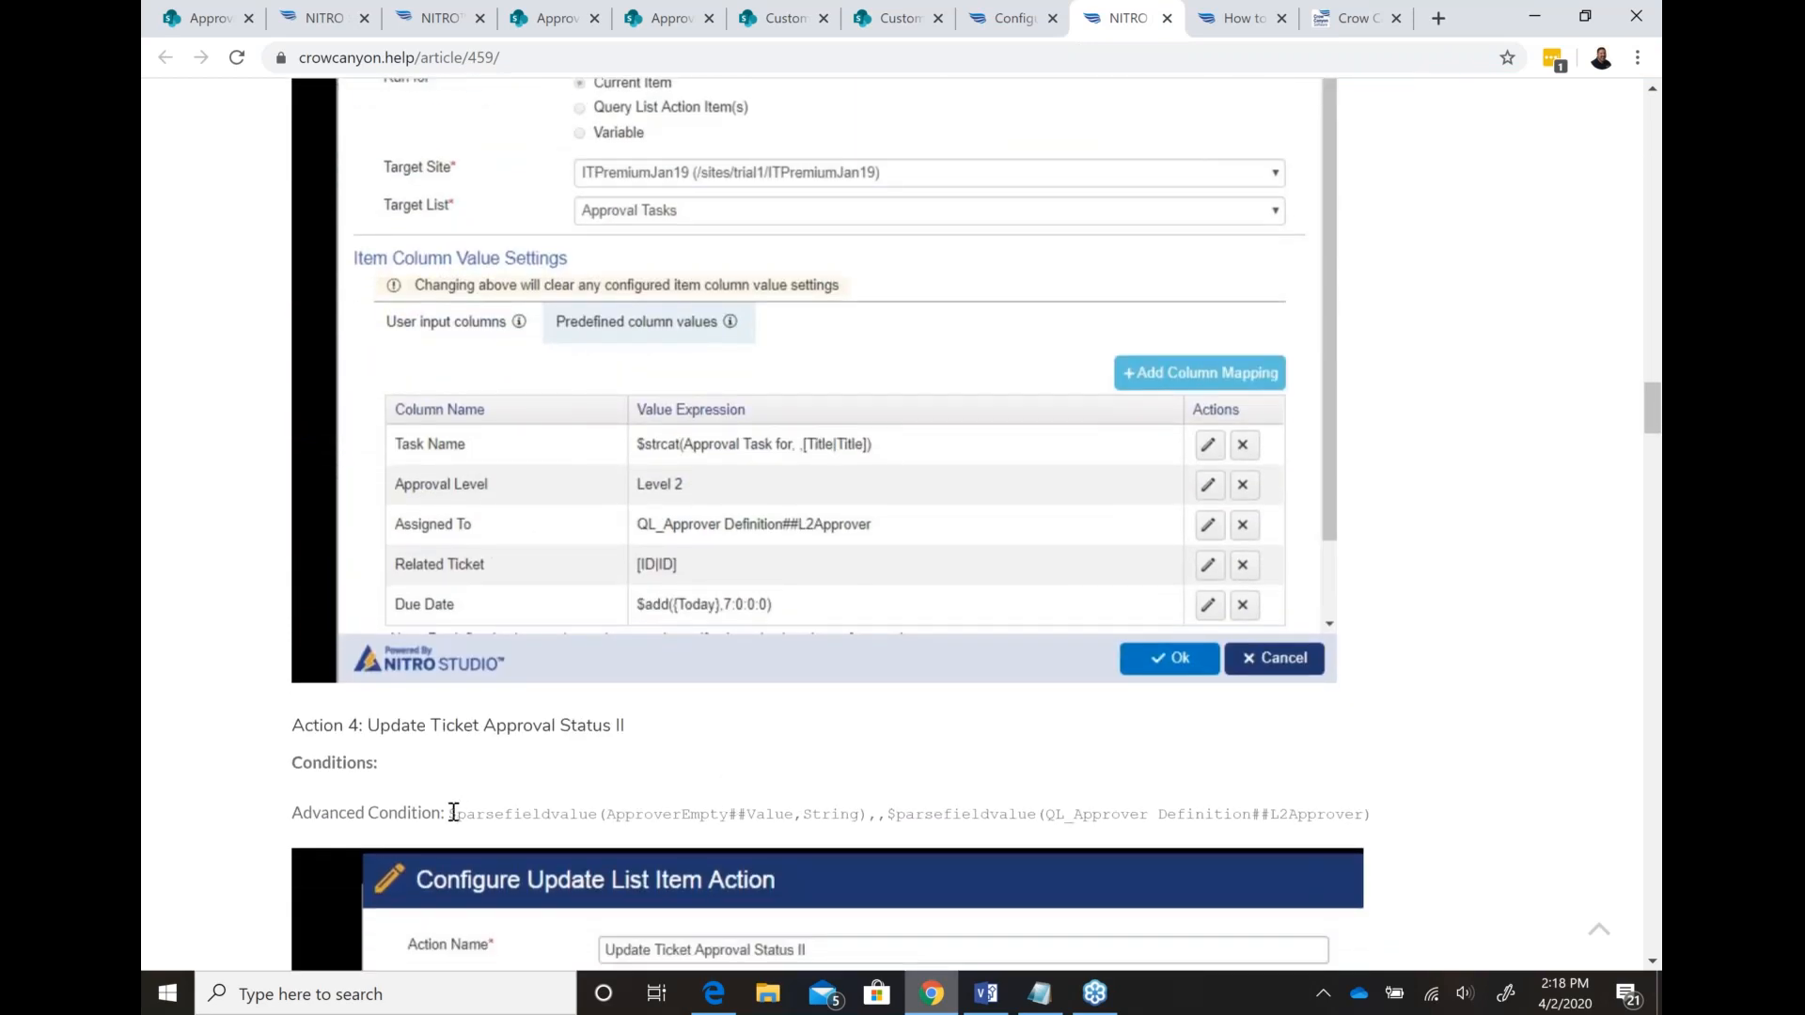
drag(447, 813, 1382, 824)
key(ctrl+c)
click(1040, 994)
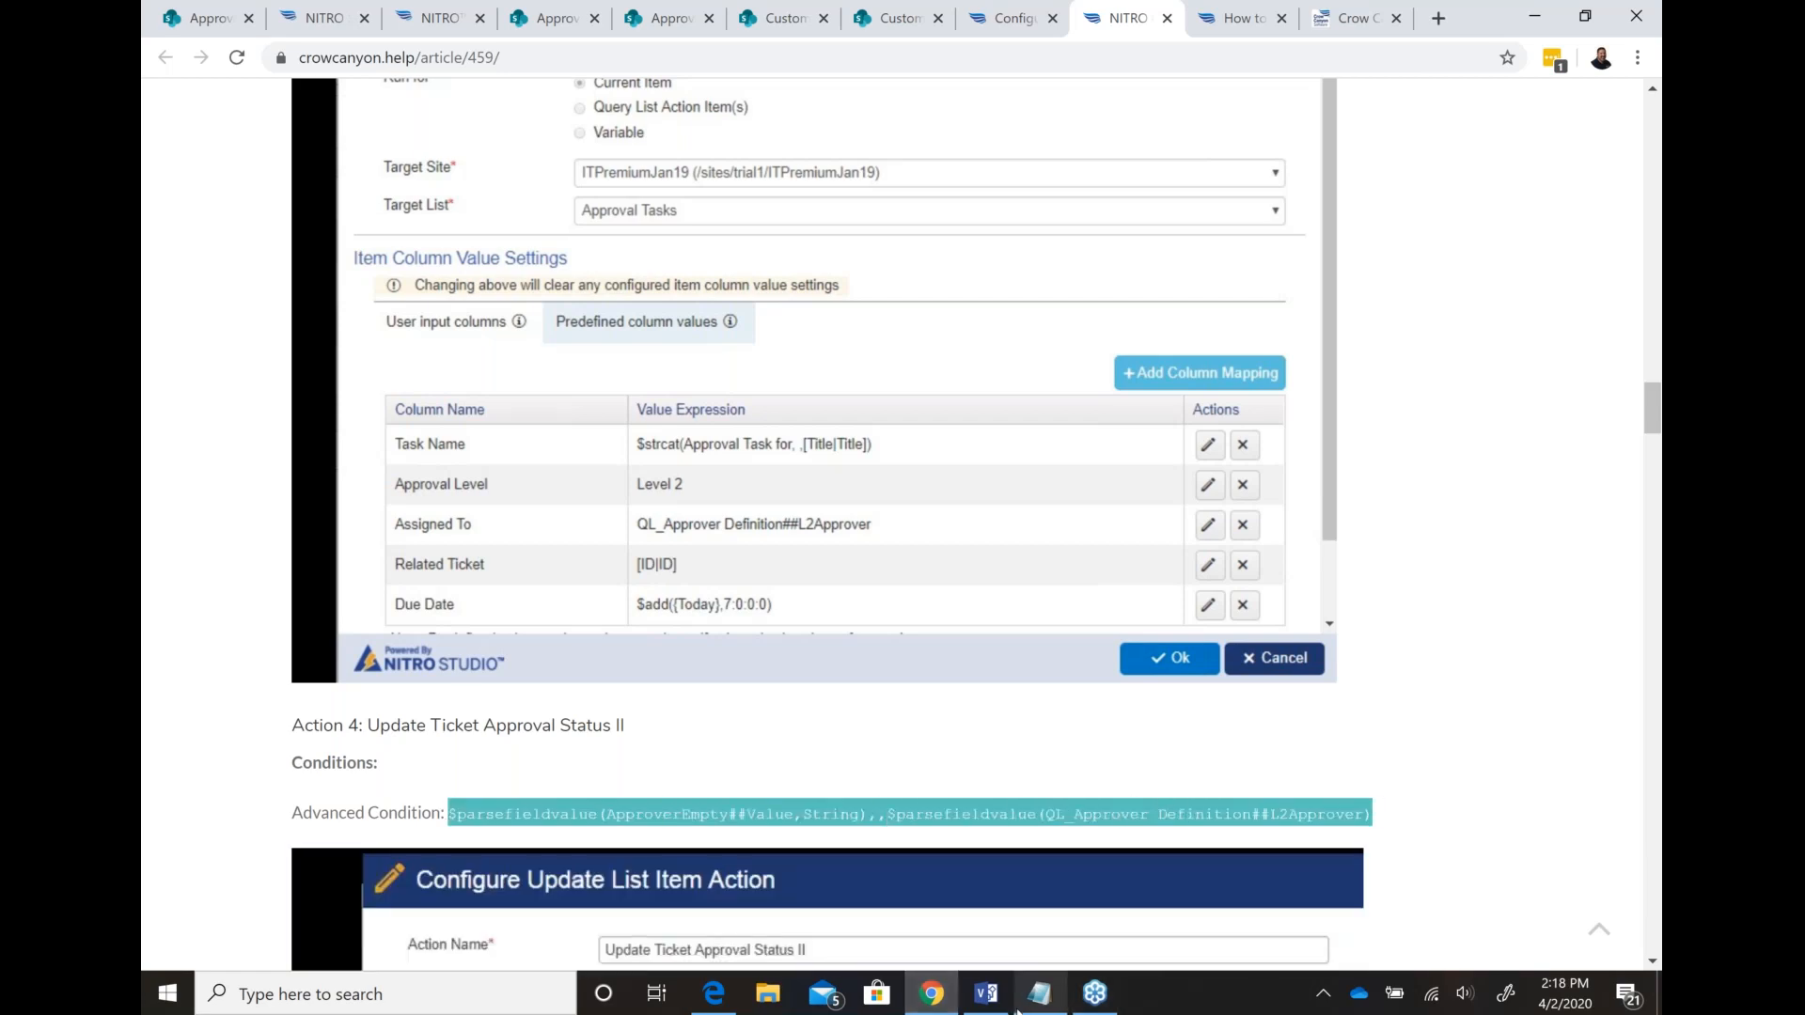
key(Return)
key(Return)
key(ctrl+v)
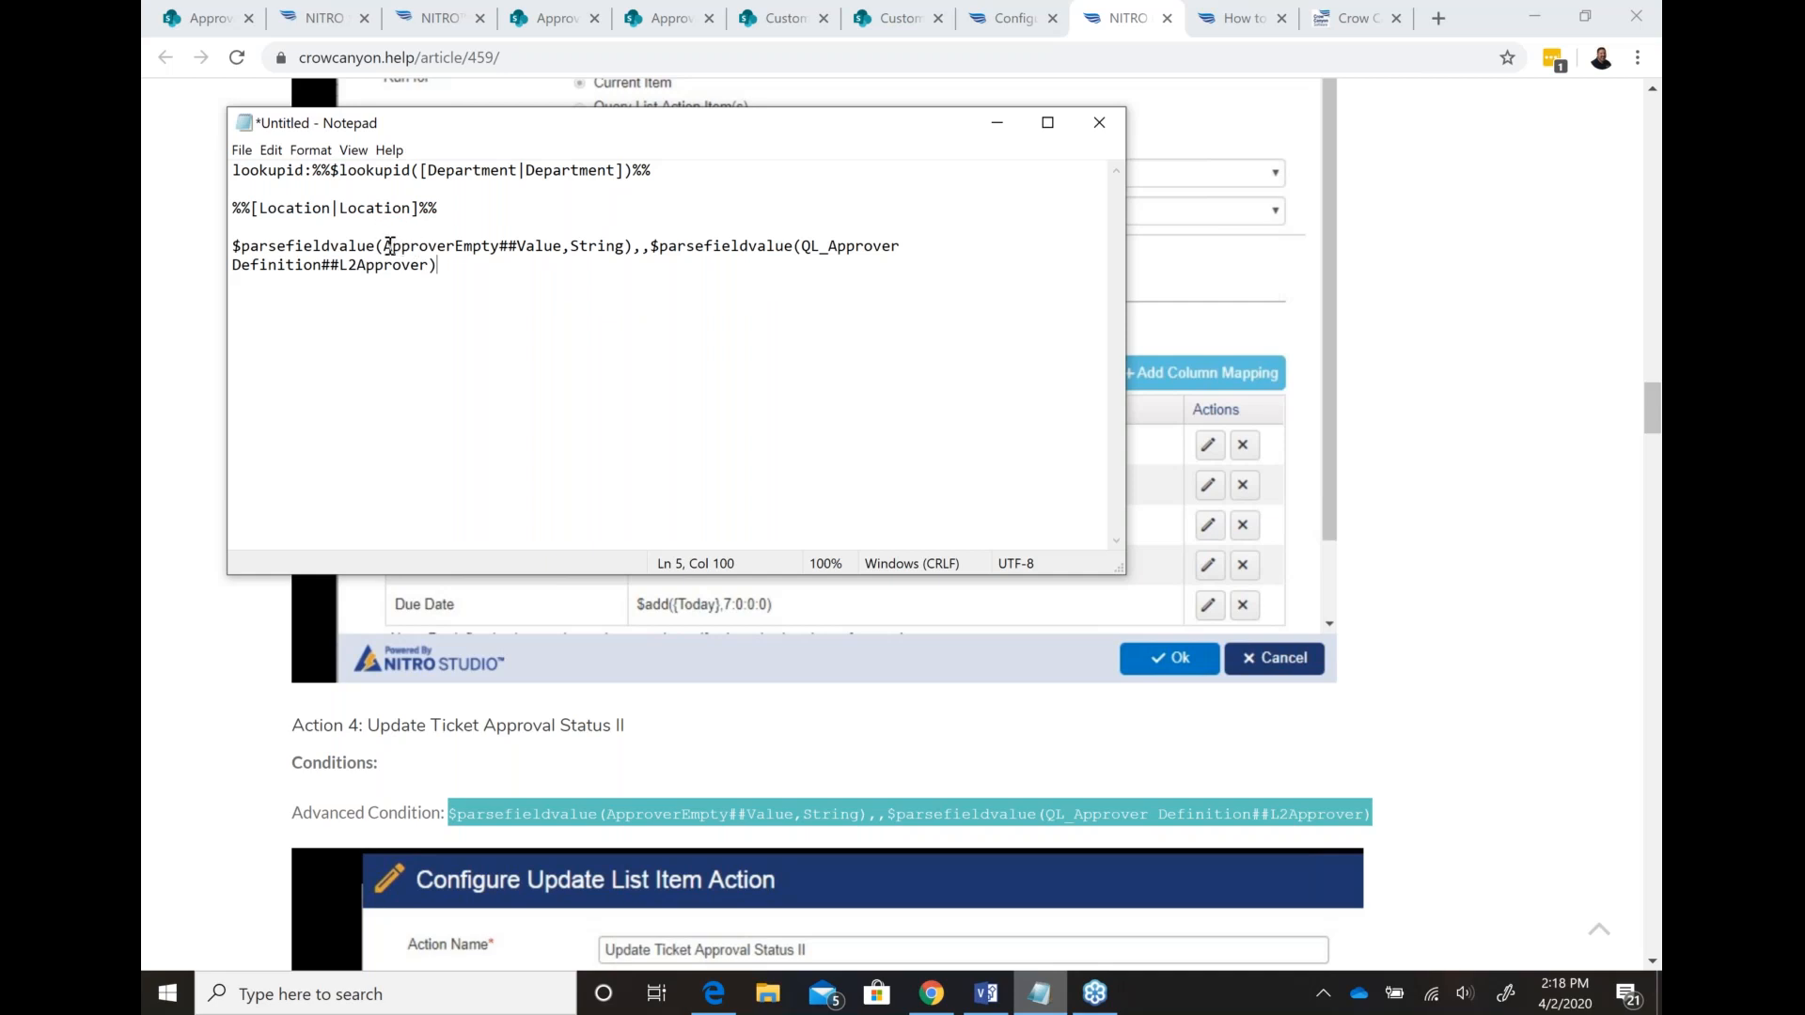
Step: Change L2Approver to L3Approver in the Notepad expression and check the approver columns in the Approval Definition list
drag(384, 250, 561, 253)
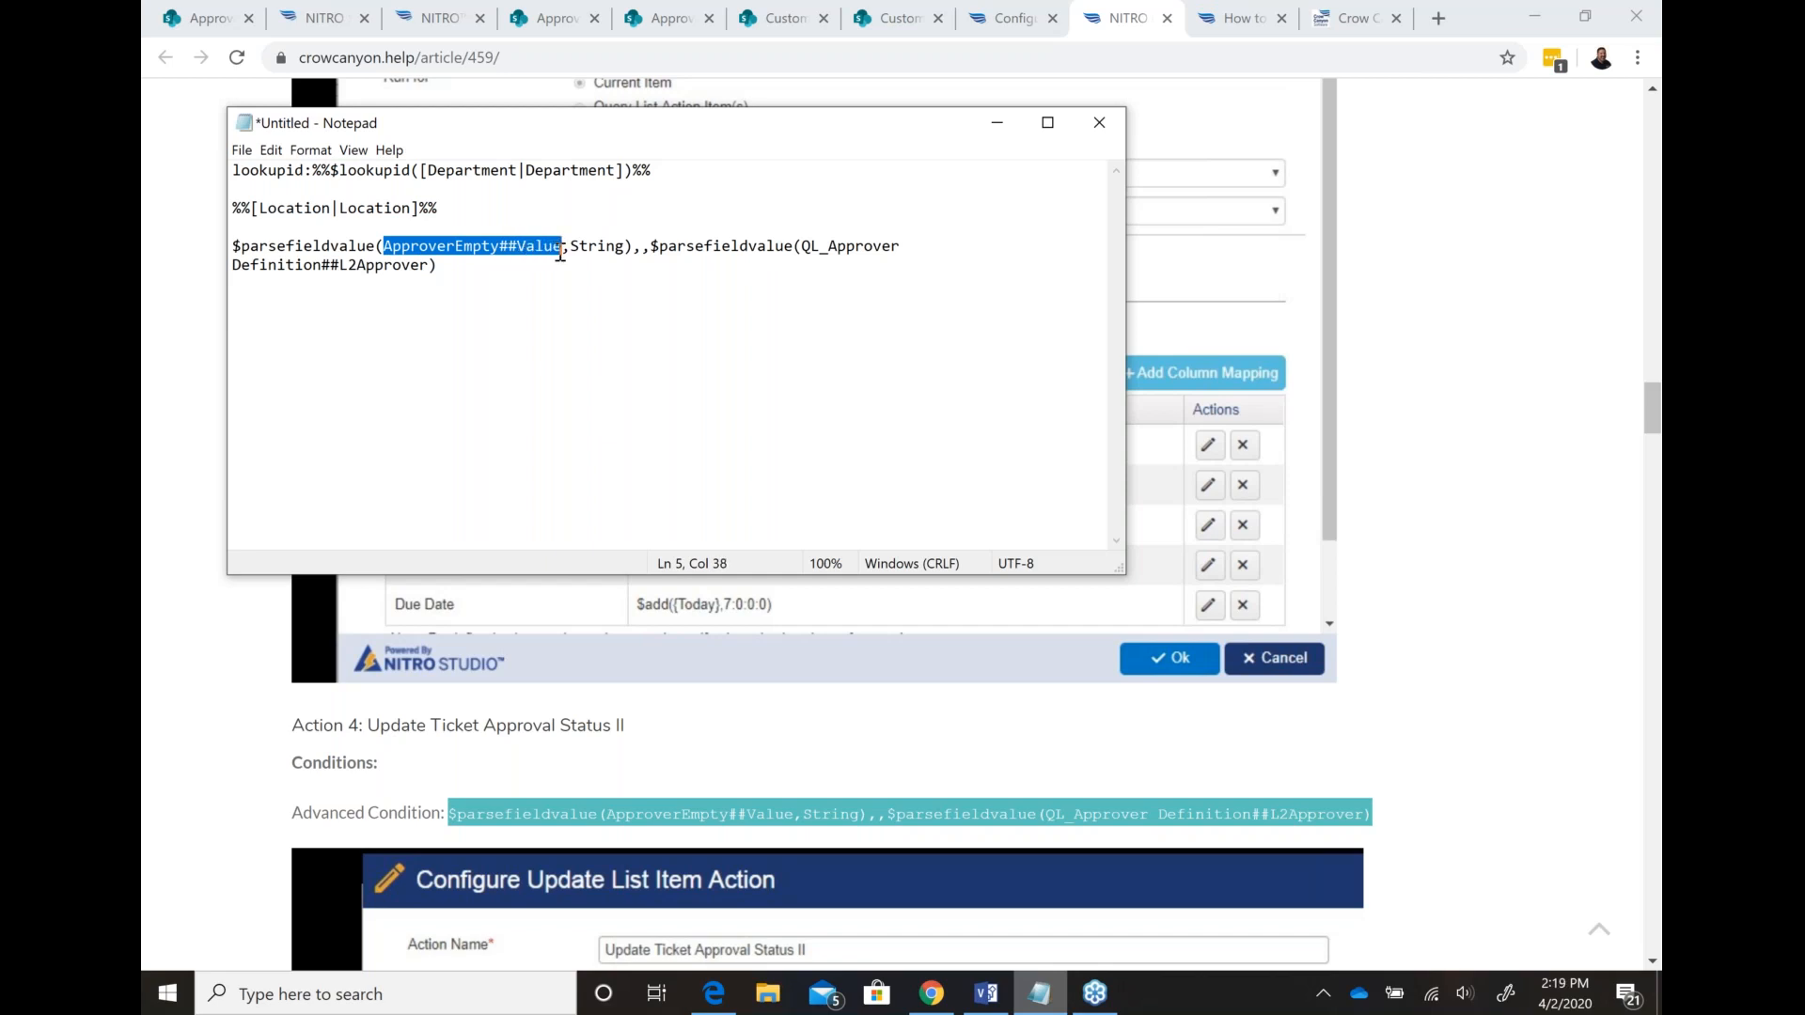
click(482, 247)
drag(386, 250, 830, 223)
click(852, 246)
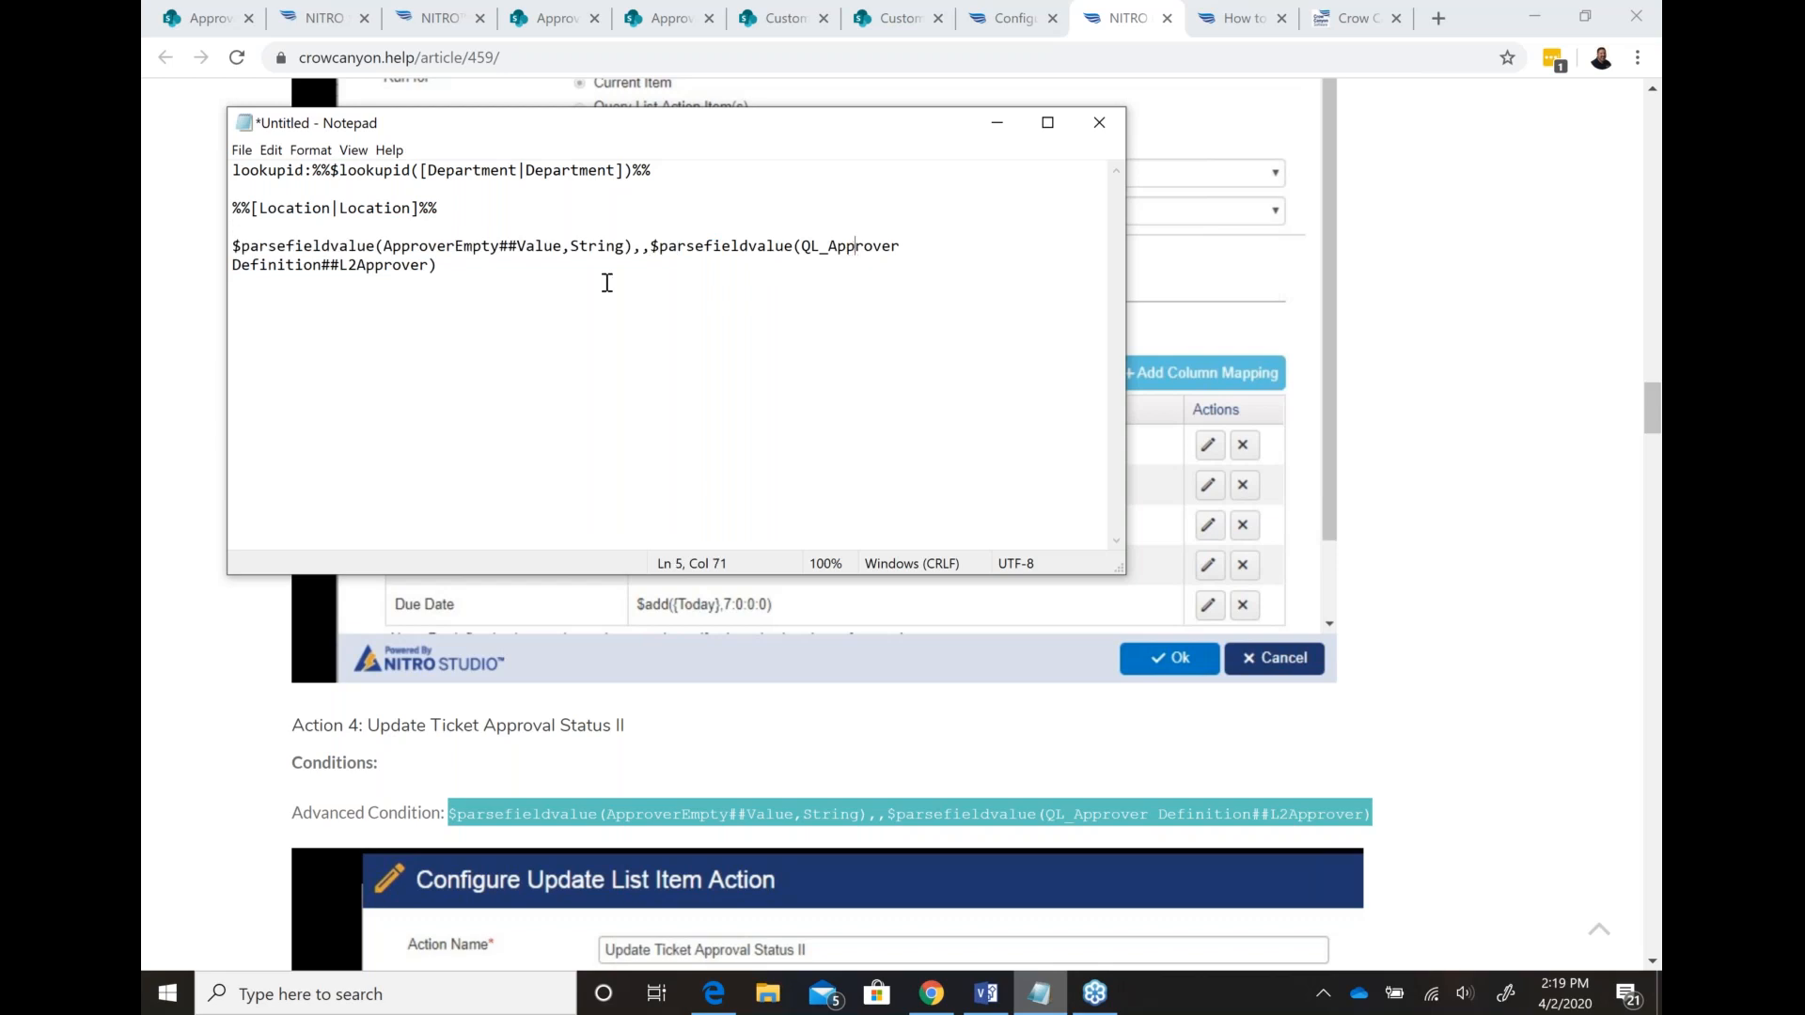
click(351, 266)
drag(352, 266, 358, 267)
text(3)
click(562, 24)
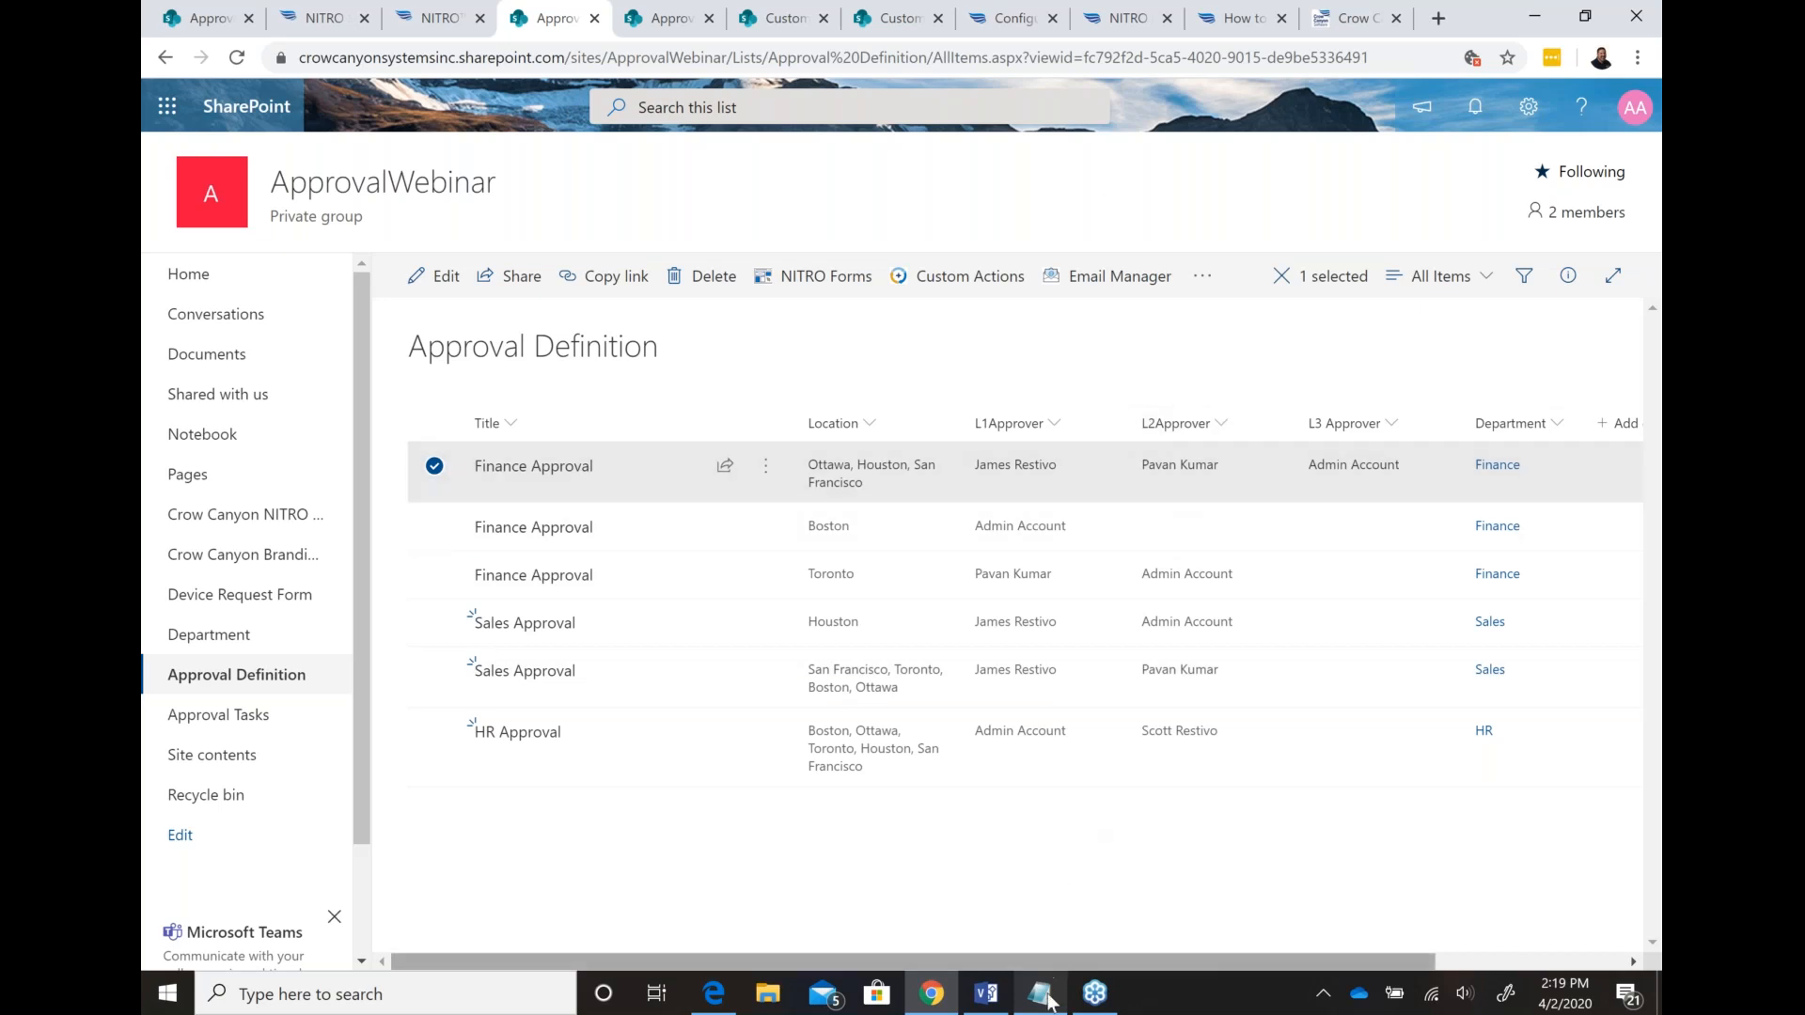
click(1042, 994)
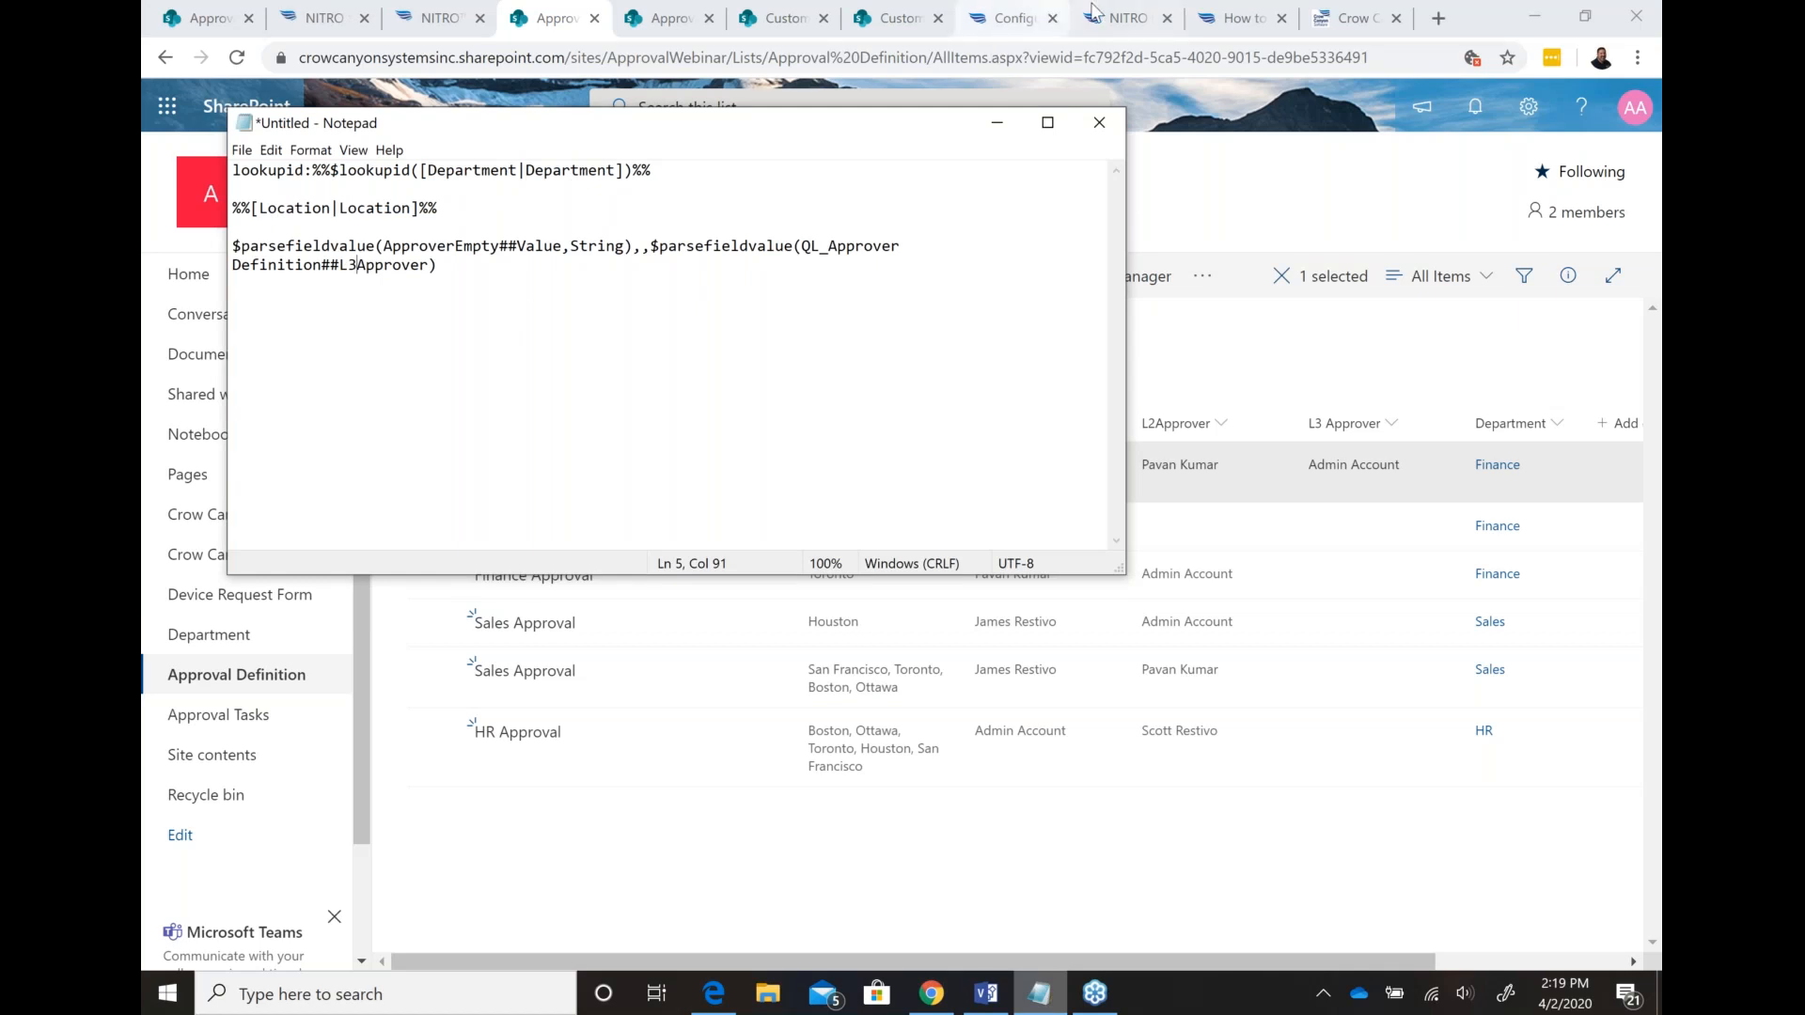
Step: Set the Advanced Condition to not equal and give it the L3Approver expression copied from Notepad
click(894, 25)
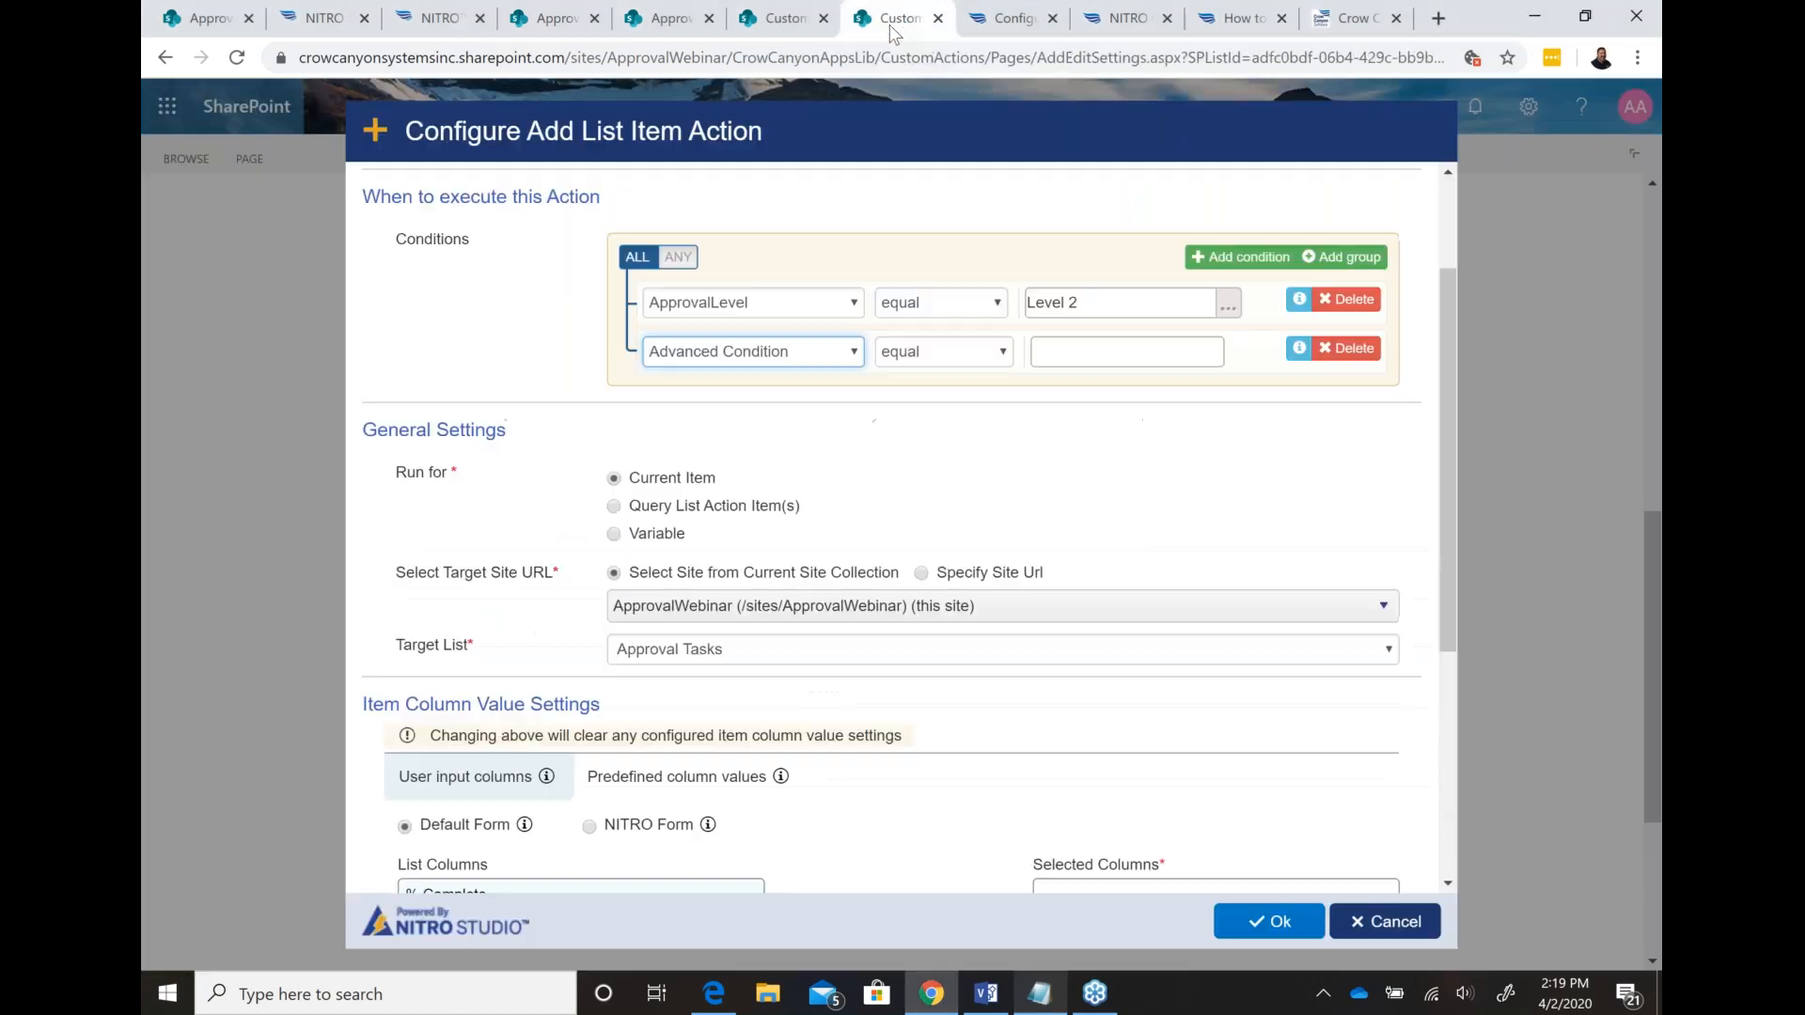
click(946, 357)
click(964, 432)
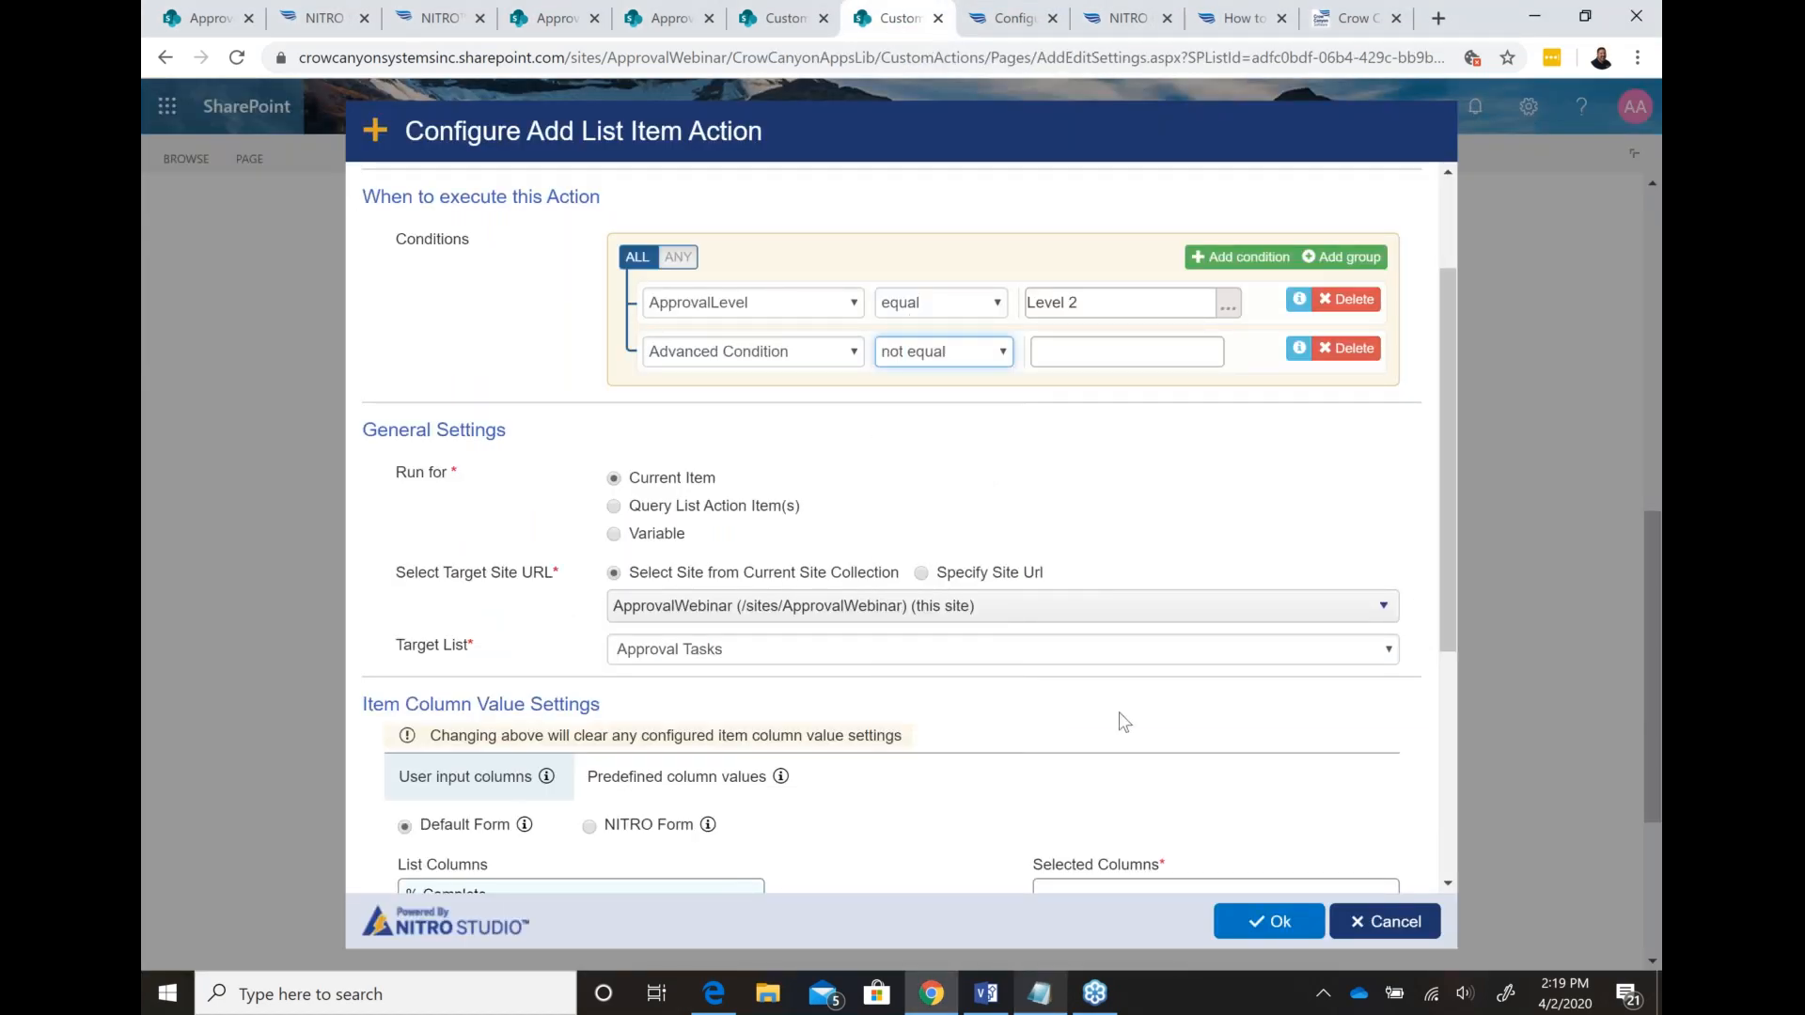
click(1040, 994)
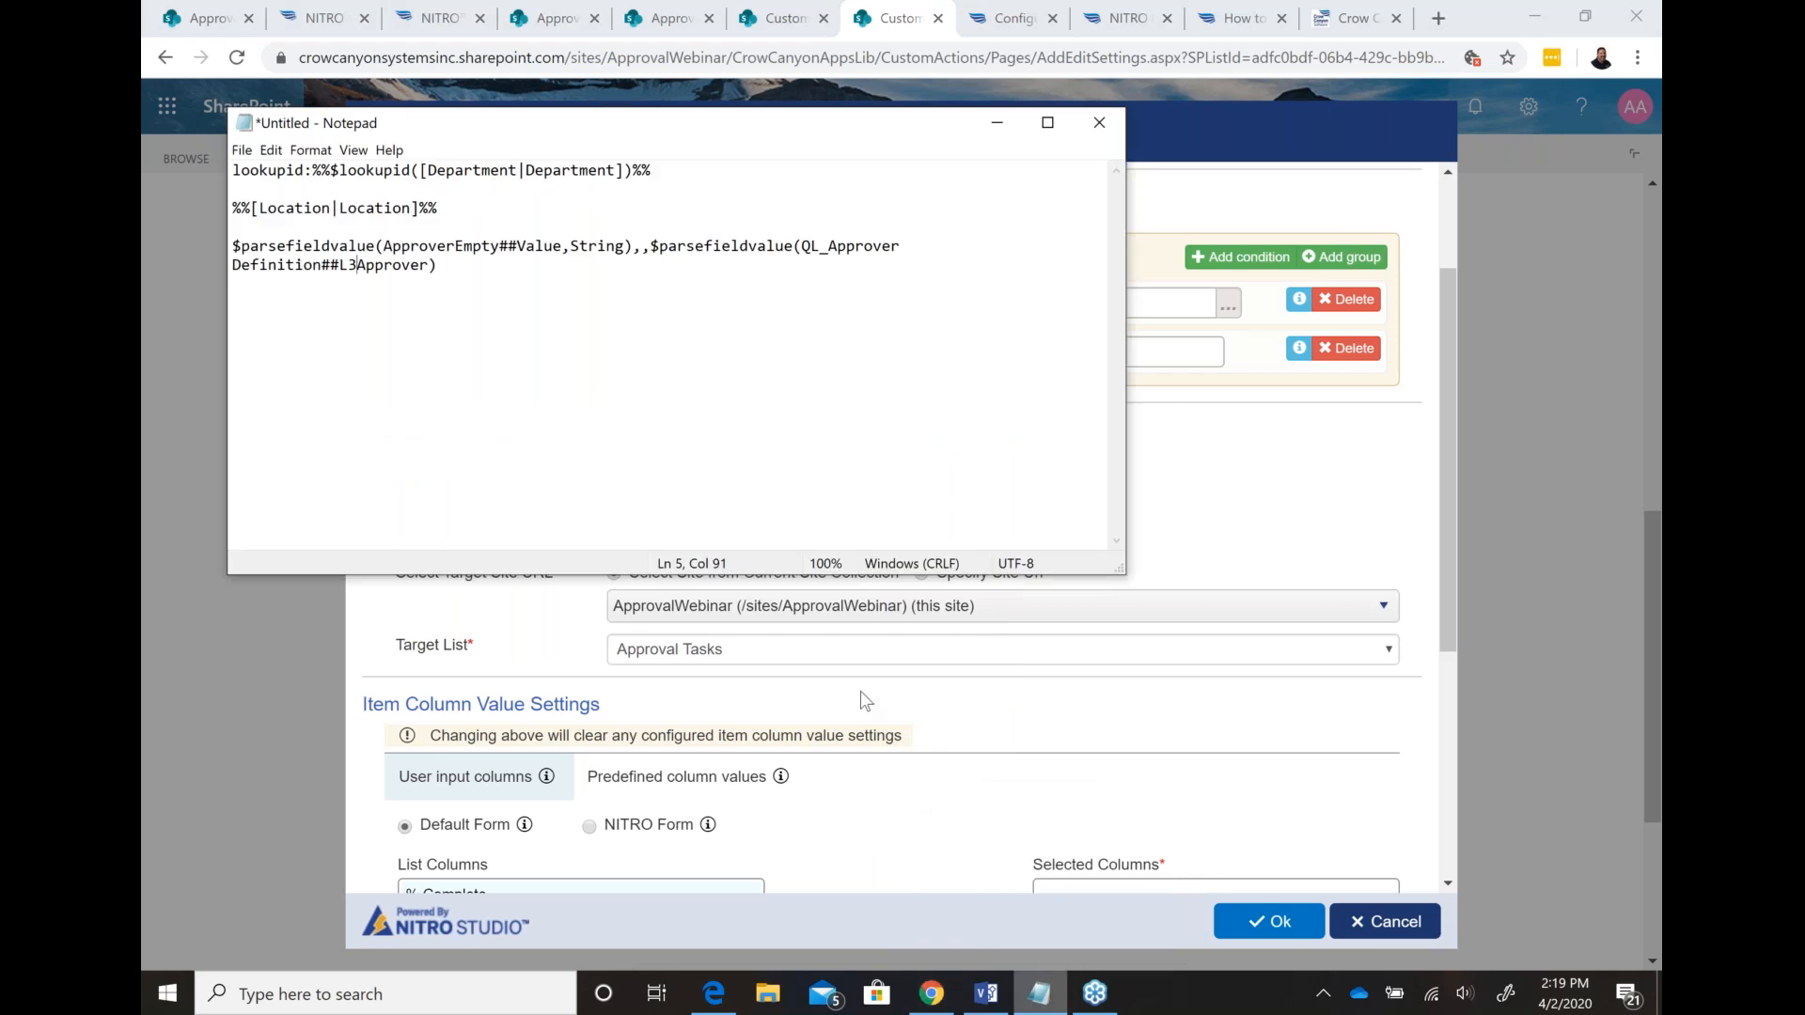
drag(449, 266, 234, 228)
key(ctrl+c)
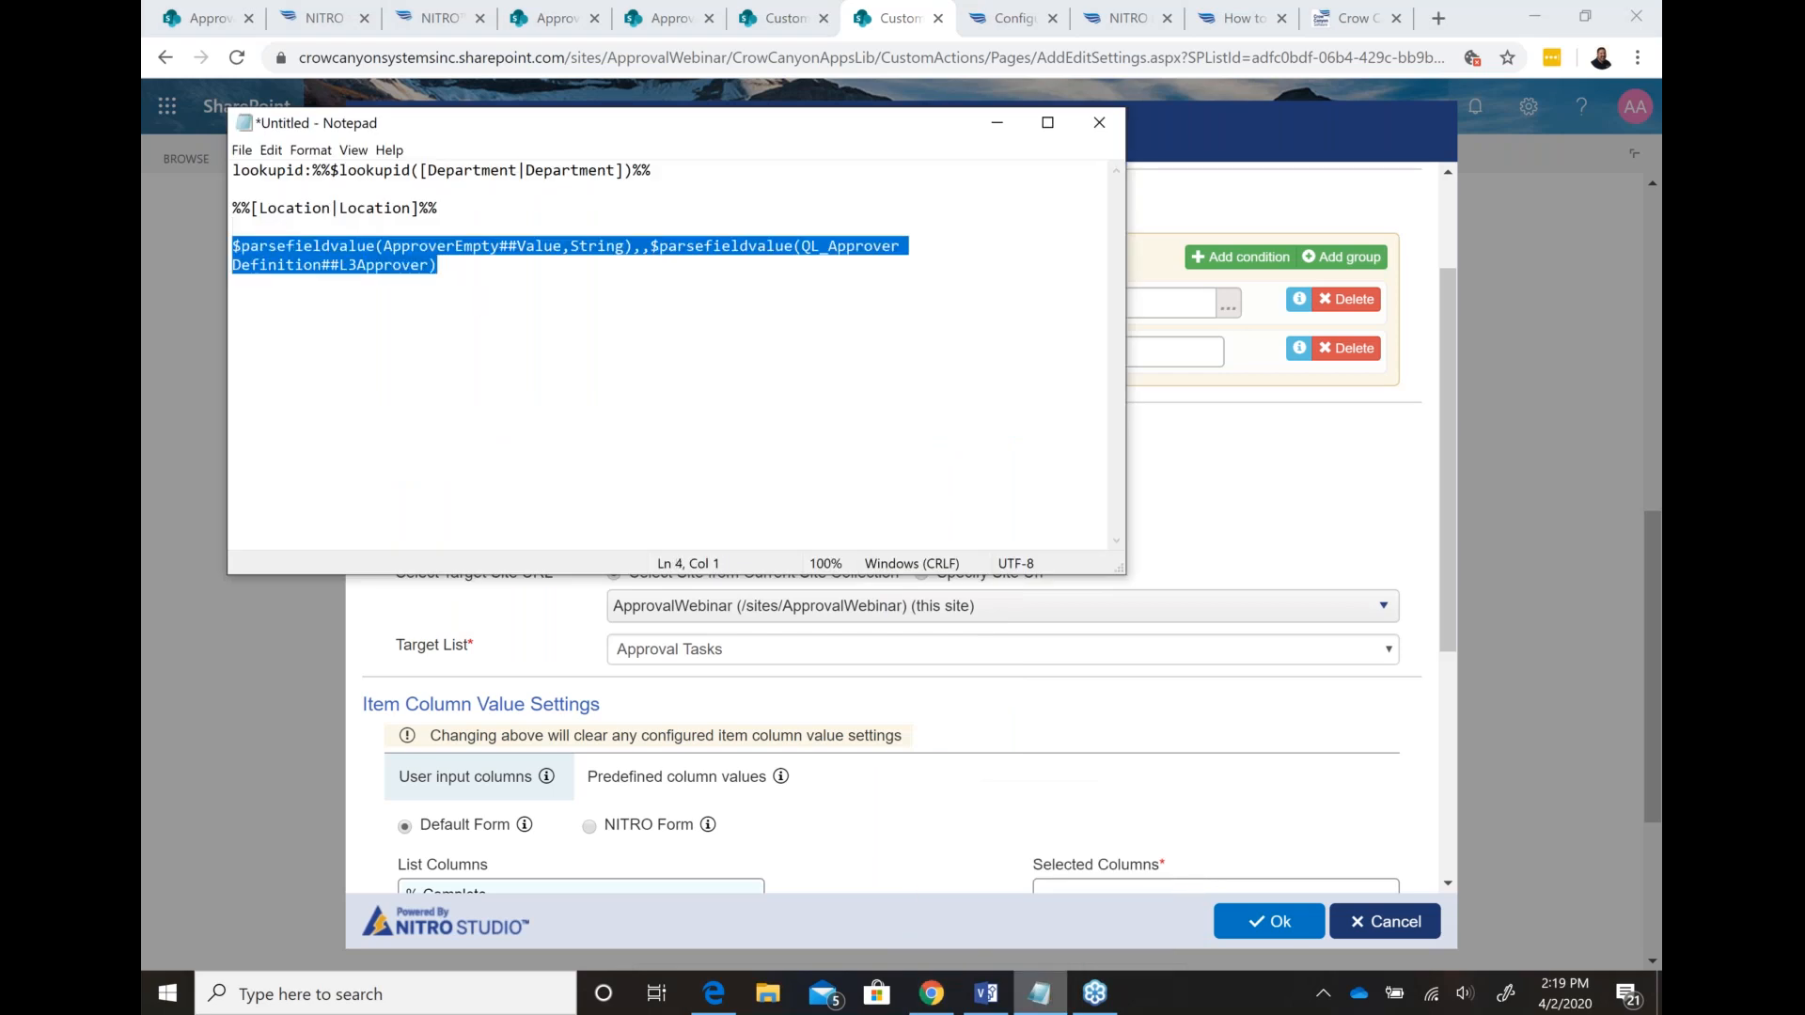
click(1187, 440)
click(1144, 360)
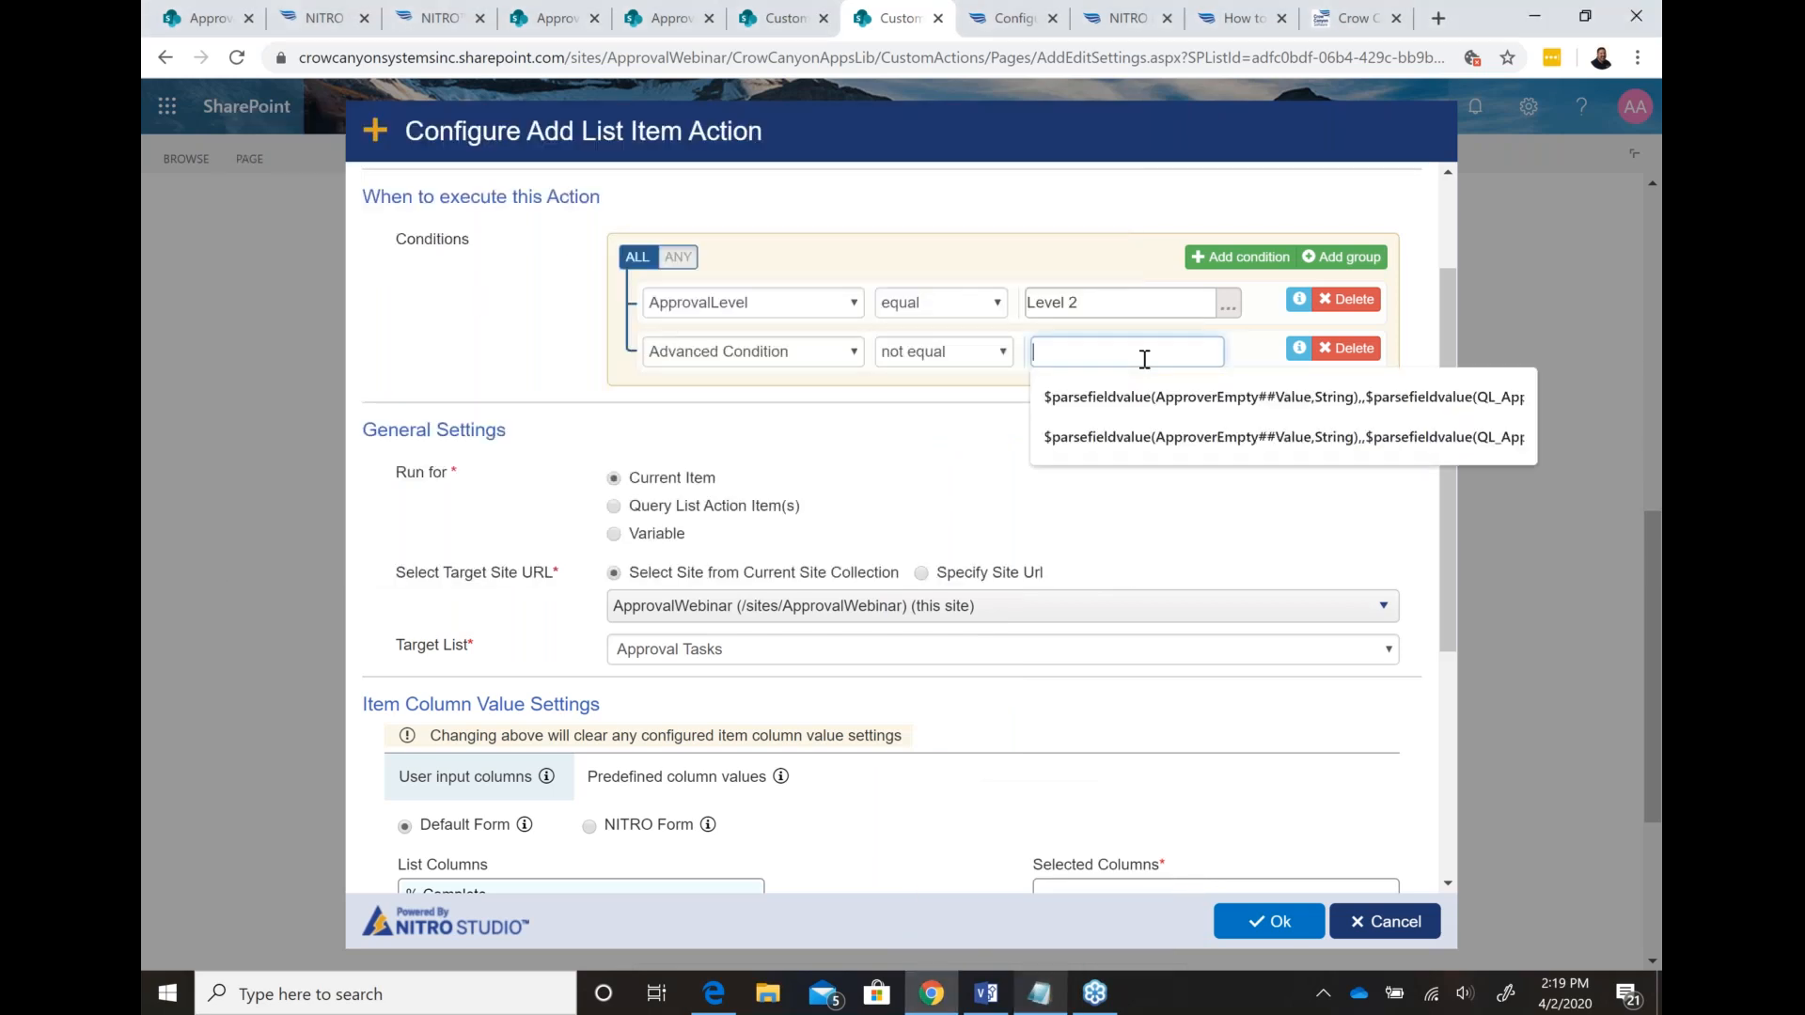
key(ctrl+v)
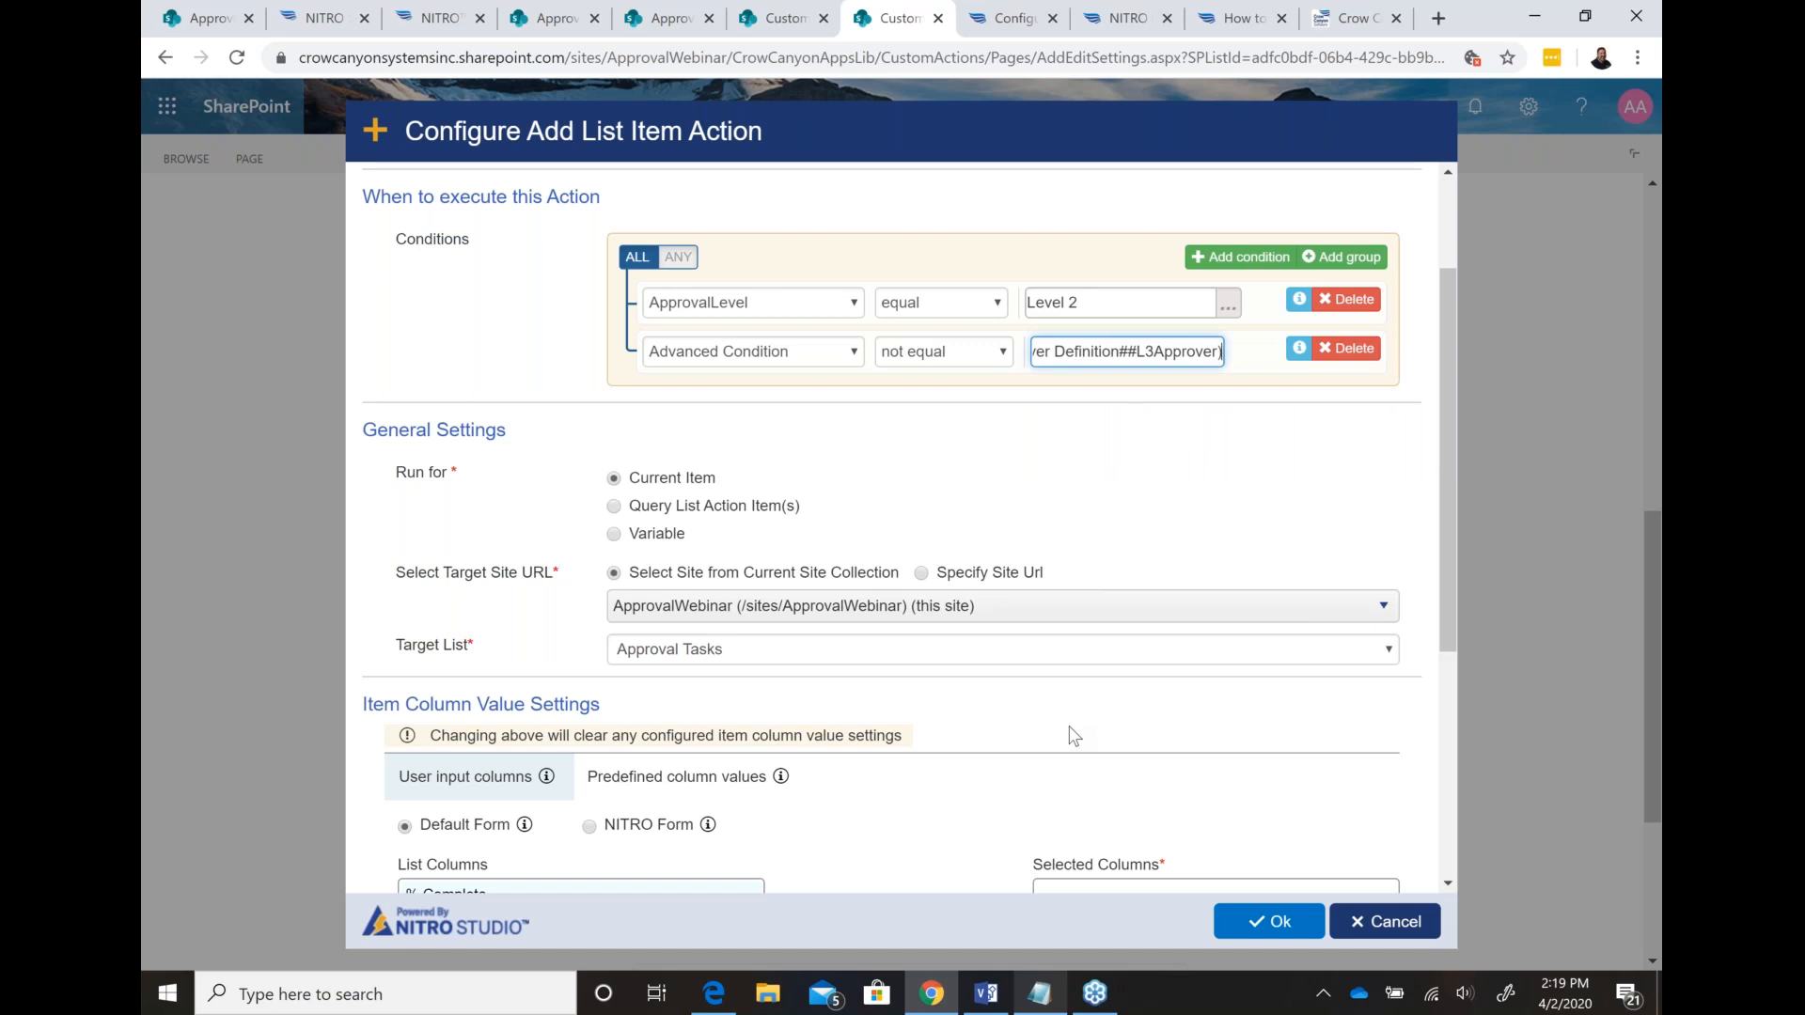
Step: Start a new column mapping under the action's predefined column values
scroll(940, 715, down, 2)
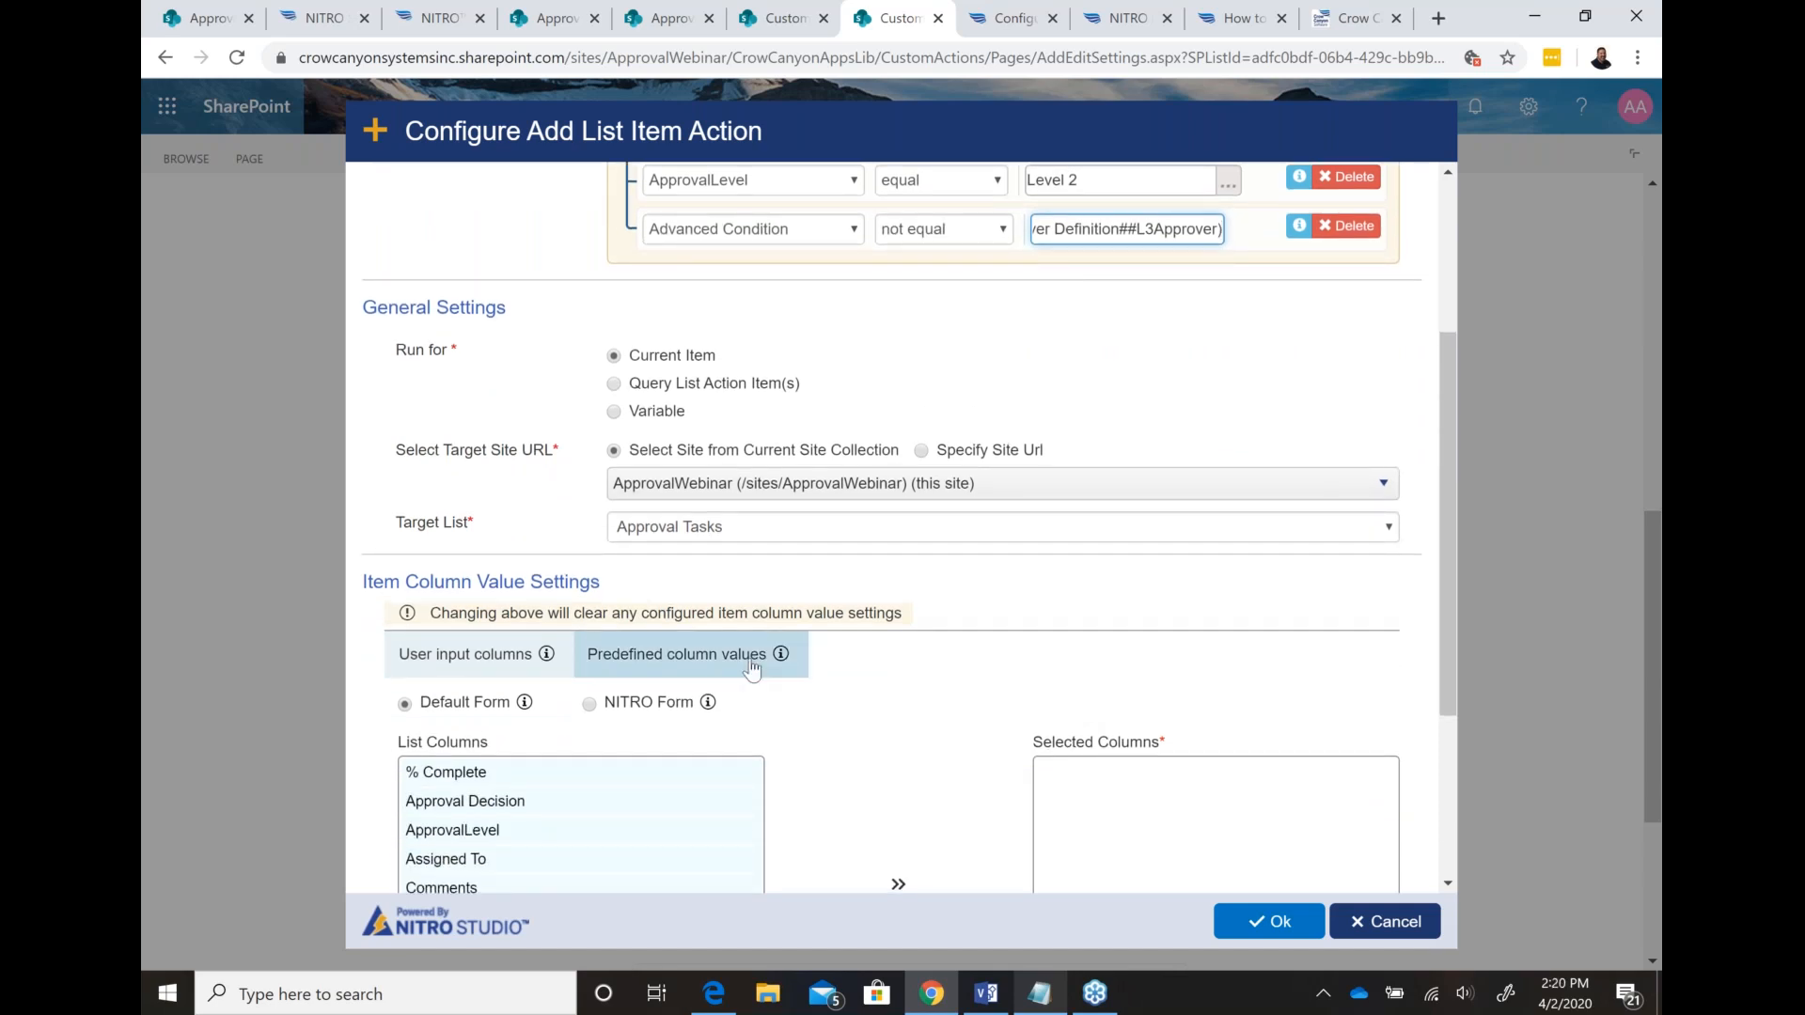
scroll(968, 606, down, 1)
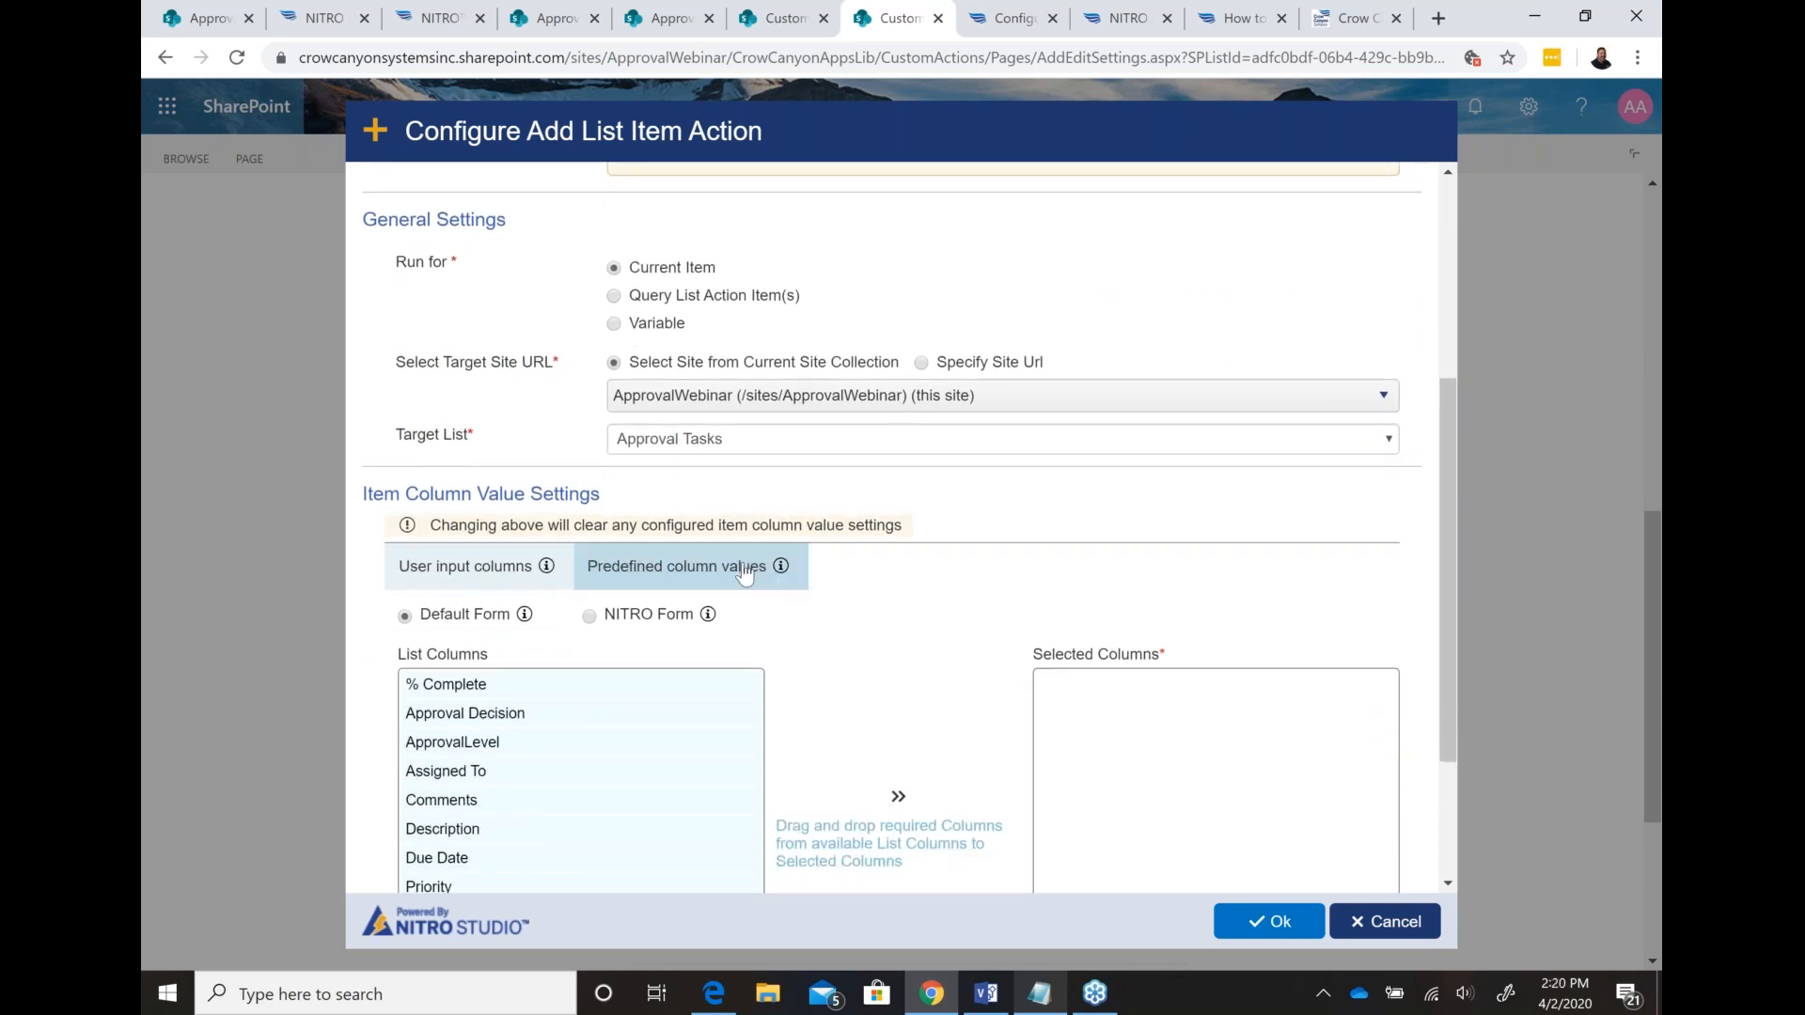
click(744, 572)
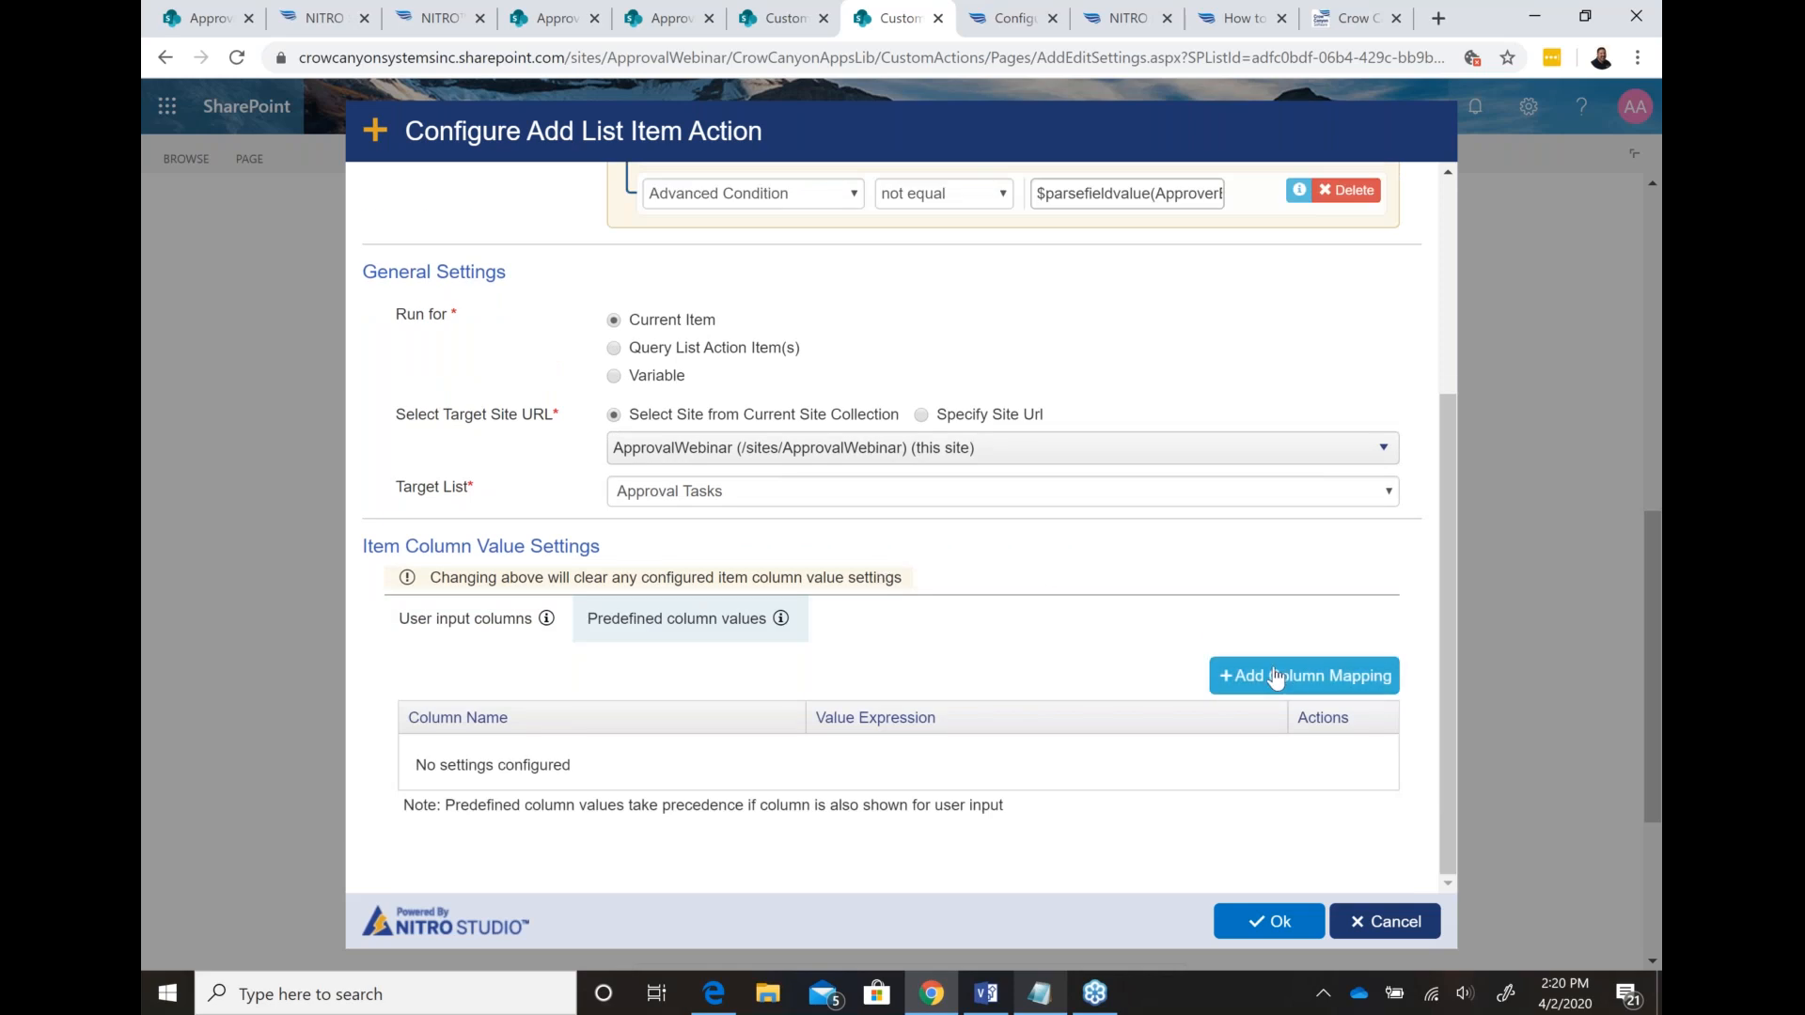
click(1276, 677)
Step: Examine the column mappings in the help article's Submit for level 2 Approver action
click(1128, 18)
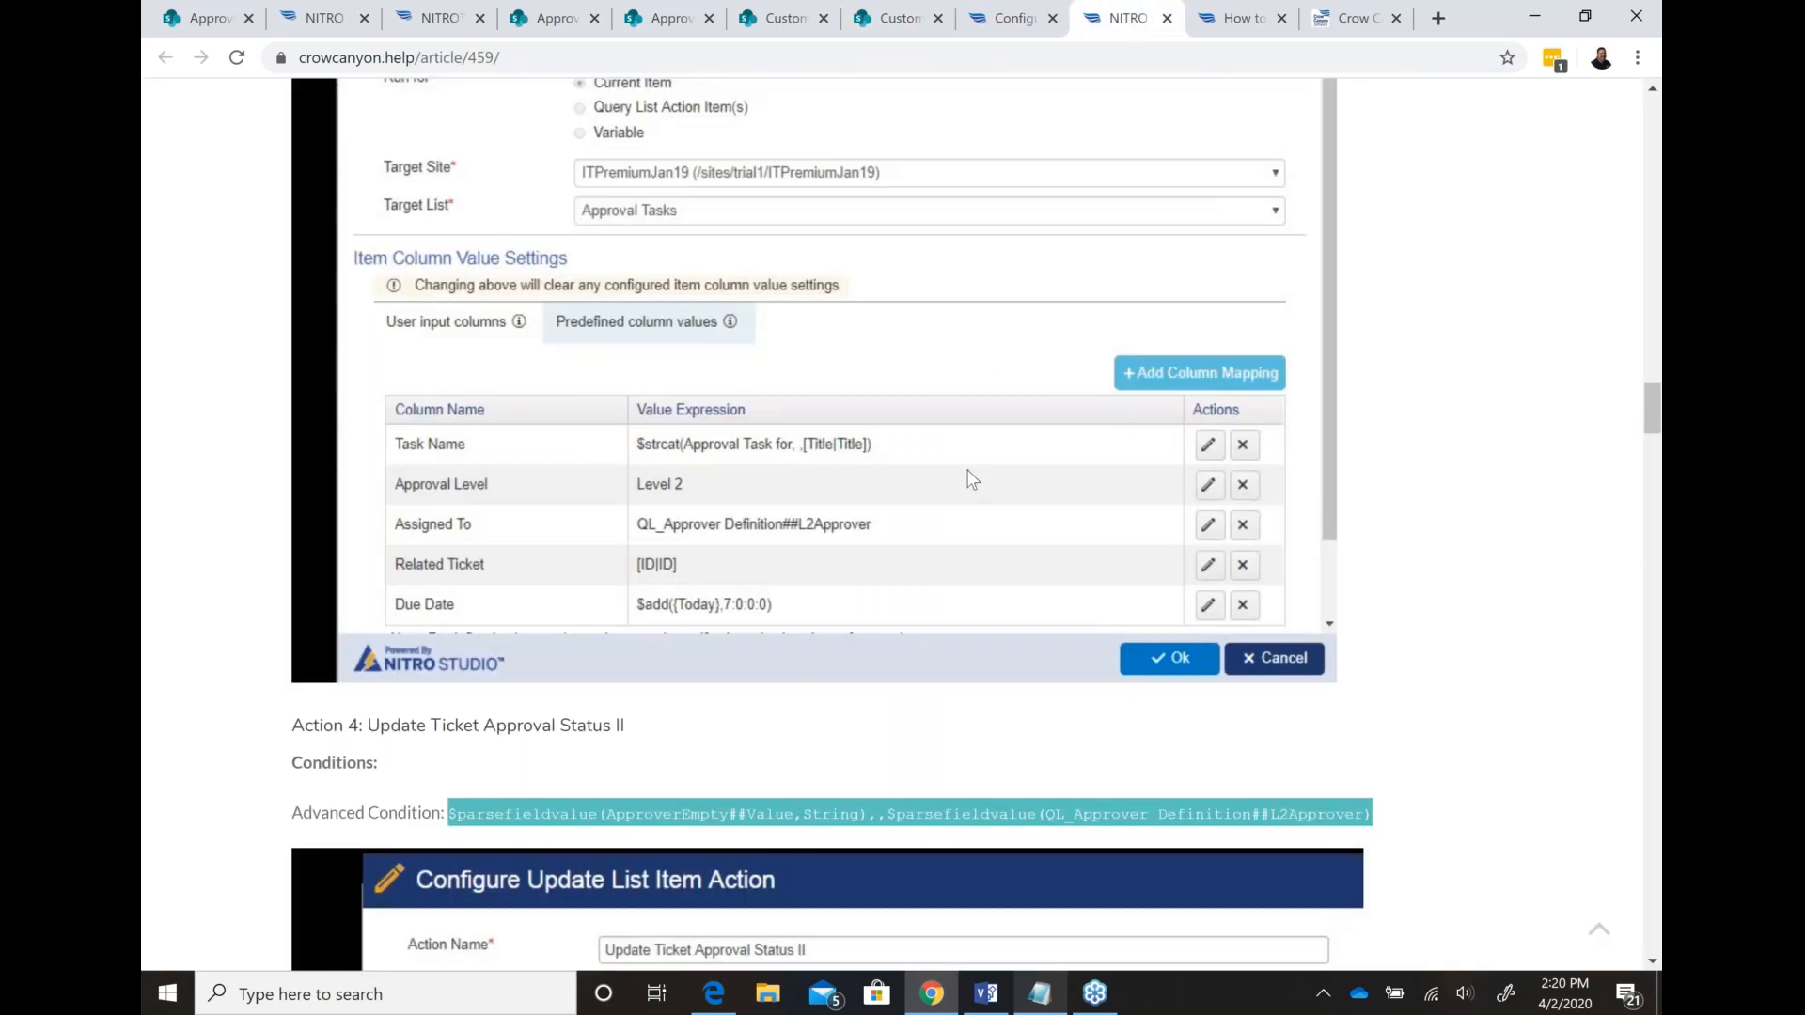
scroll(972, 479, down, 5)
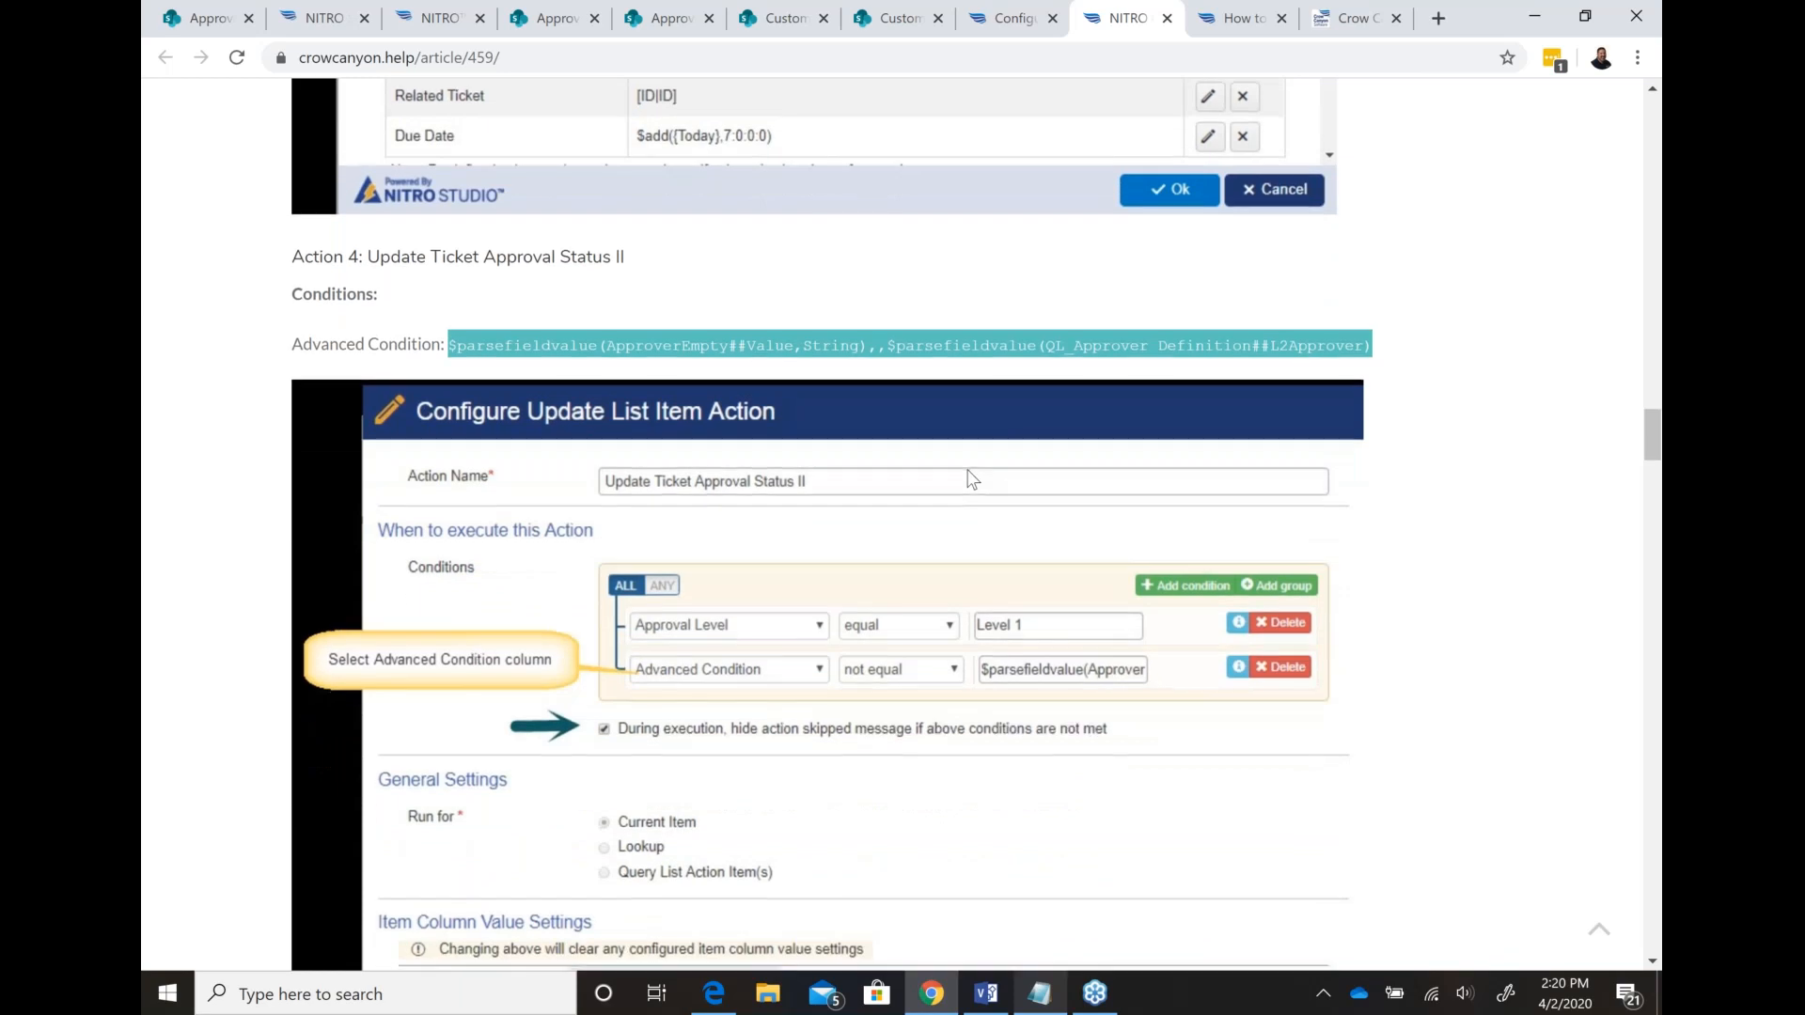
scroll(972, 480, up, 7)
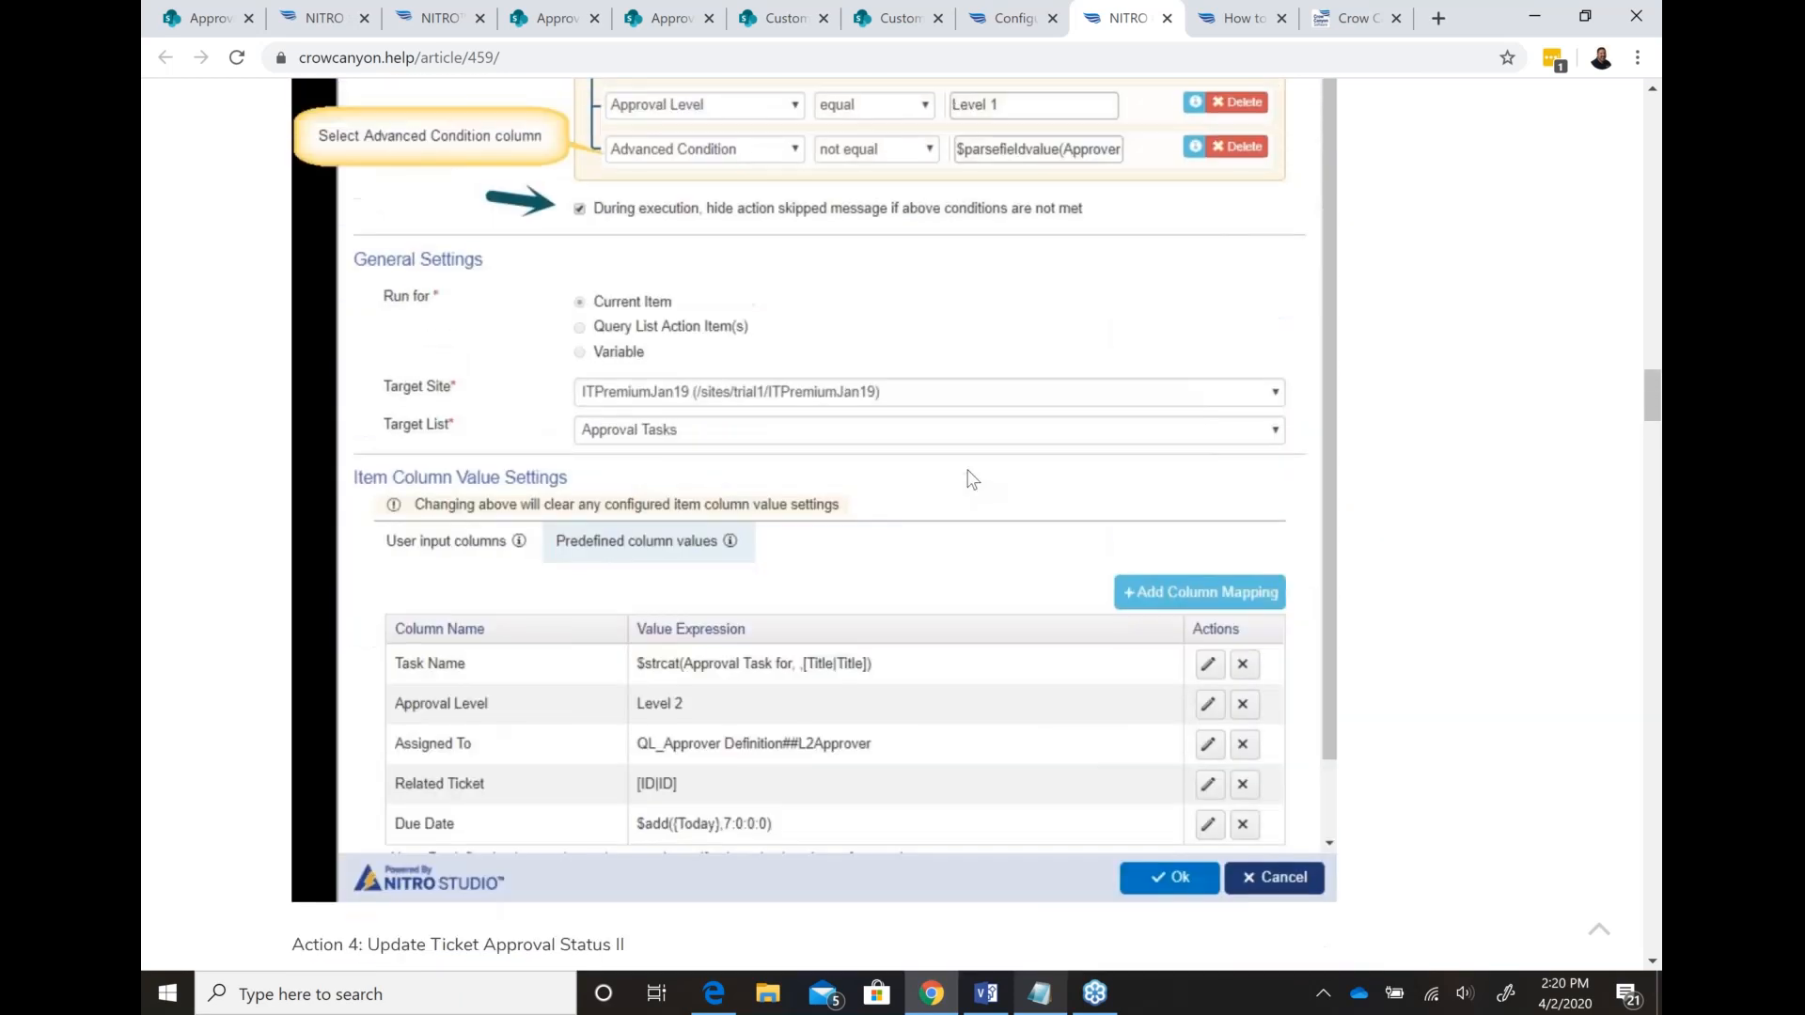
scroll(972, 479, up, 2)
scroll(972, 480, down, 5)
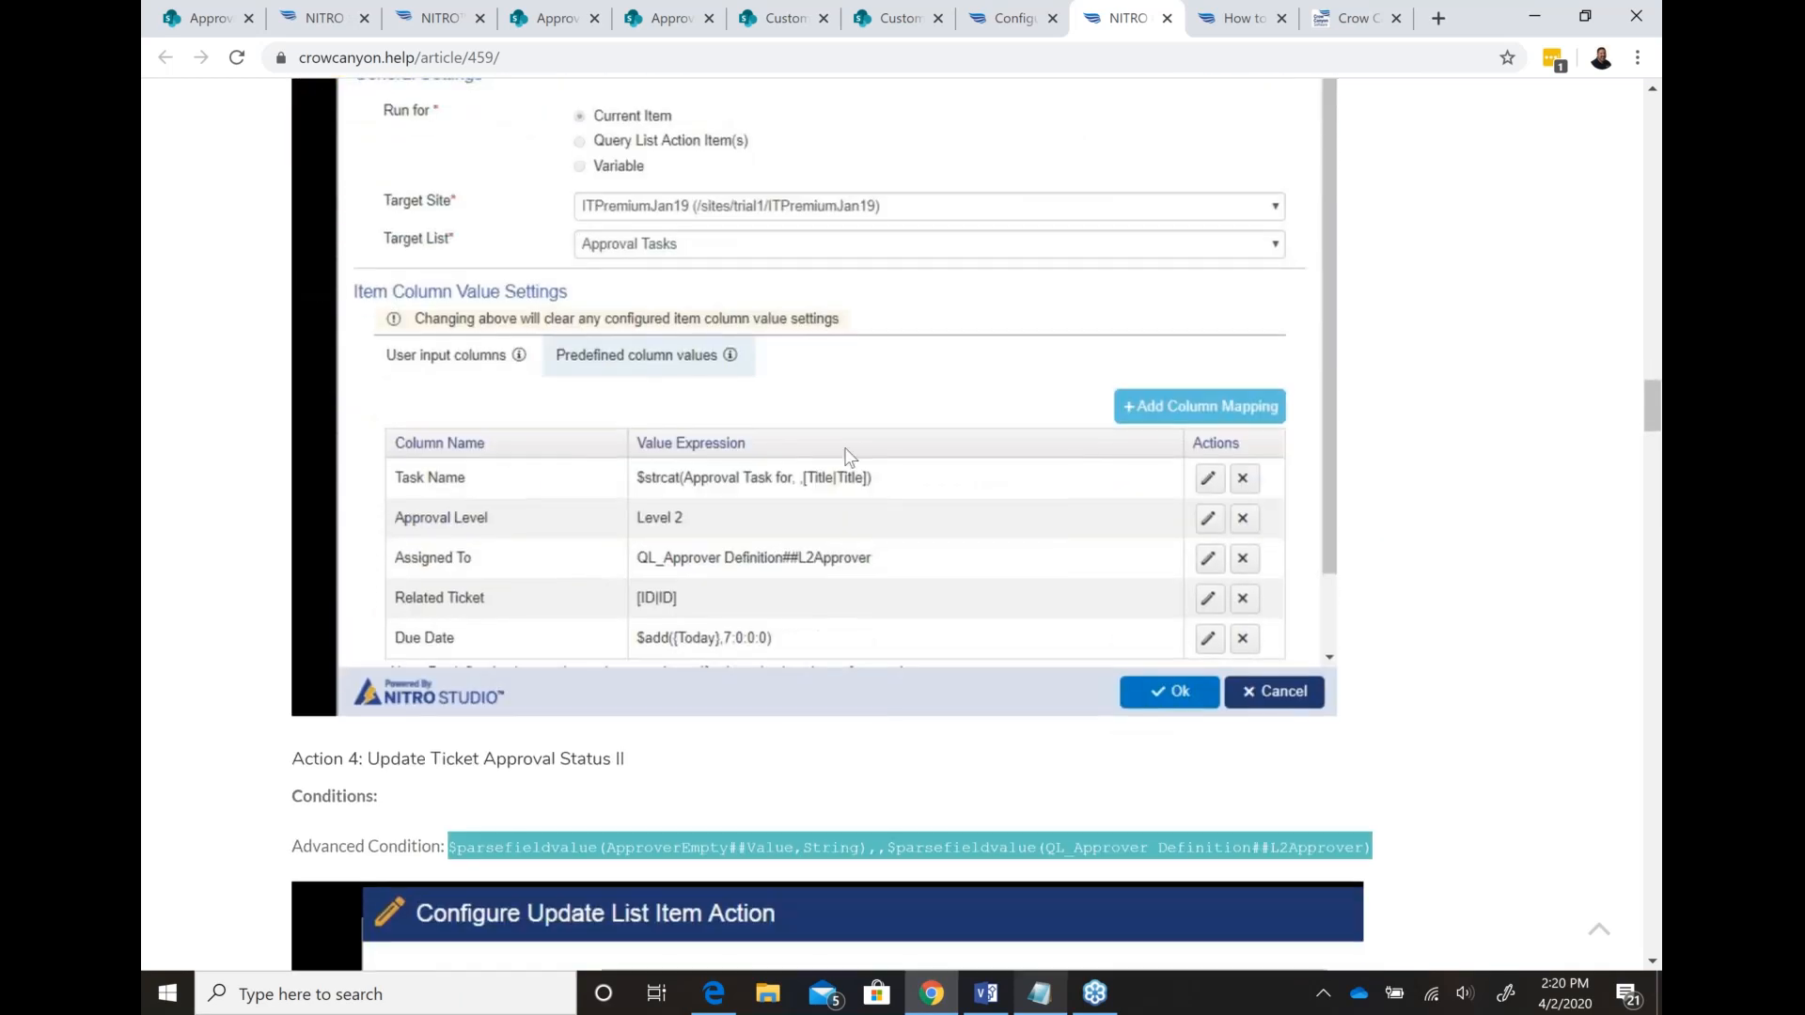
key(alt+Tab)
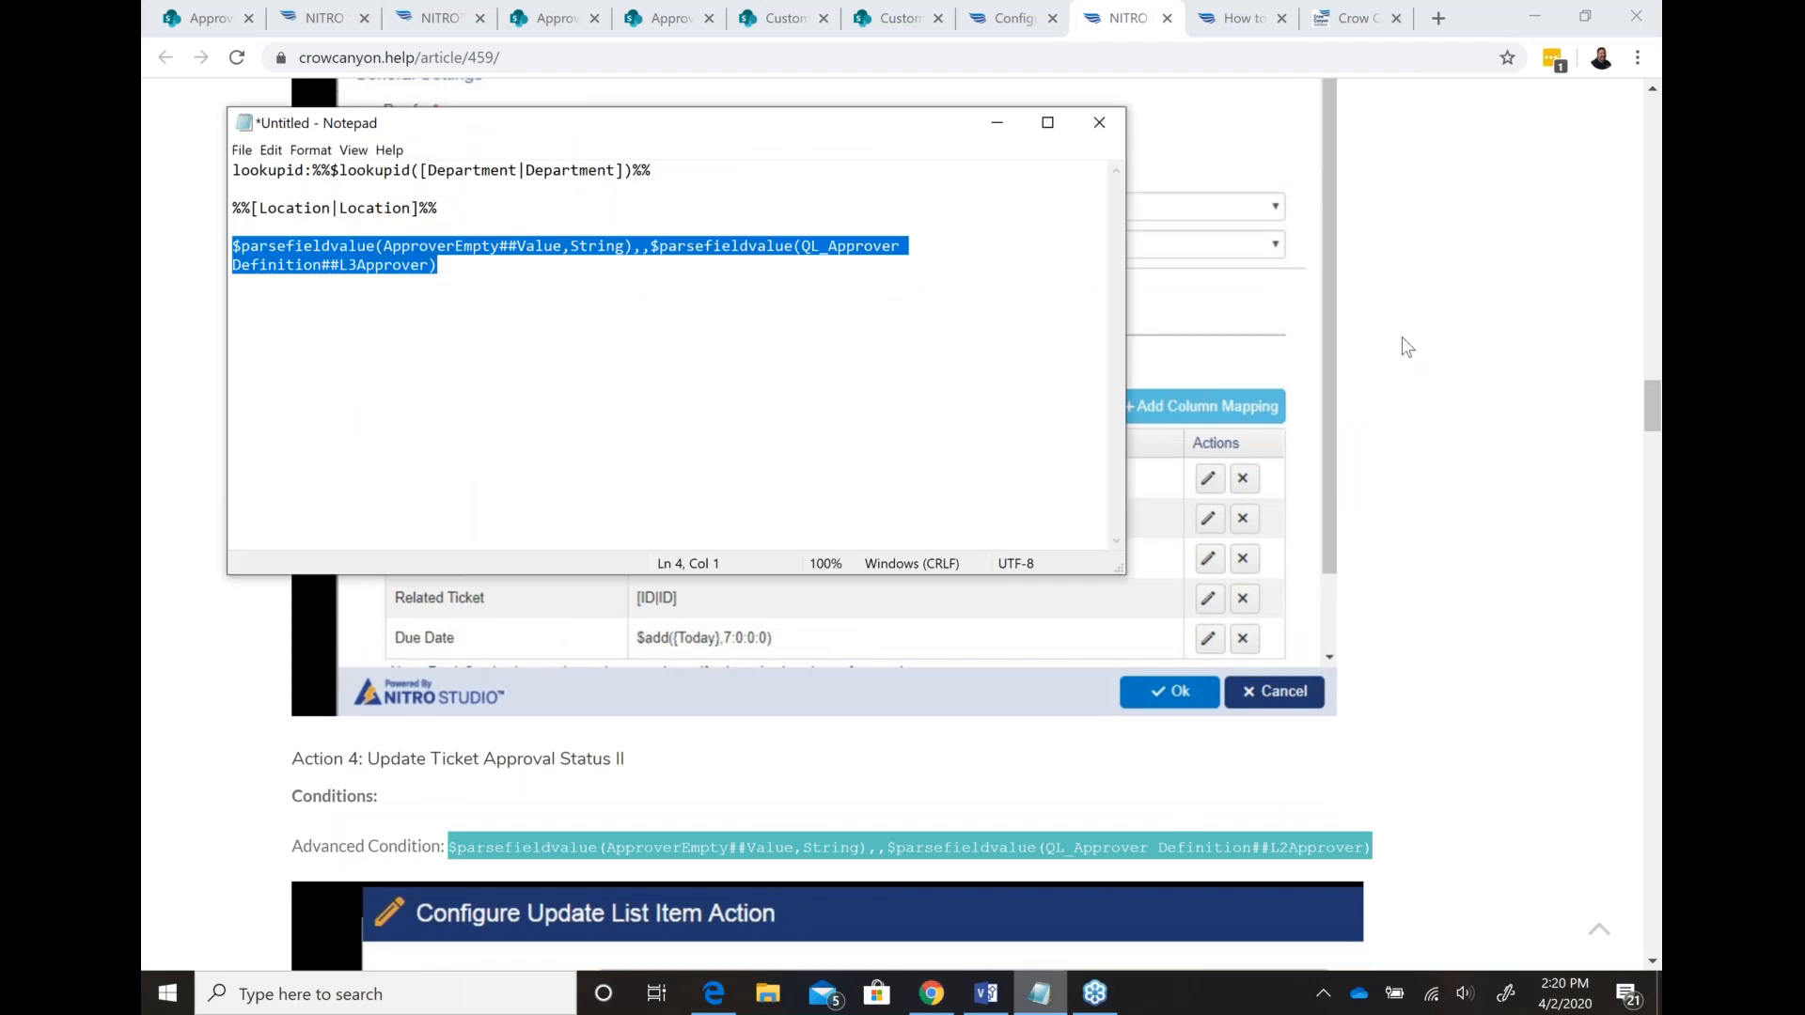
drag(1402, 337, 950, 89)
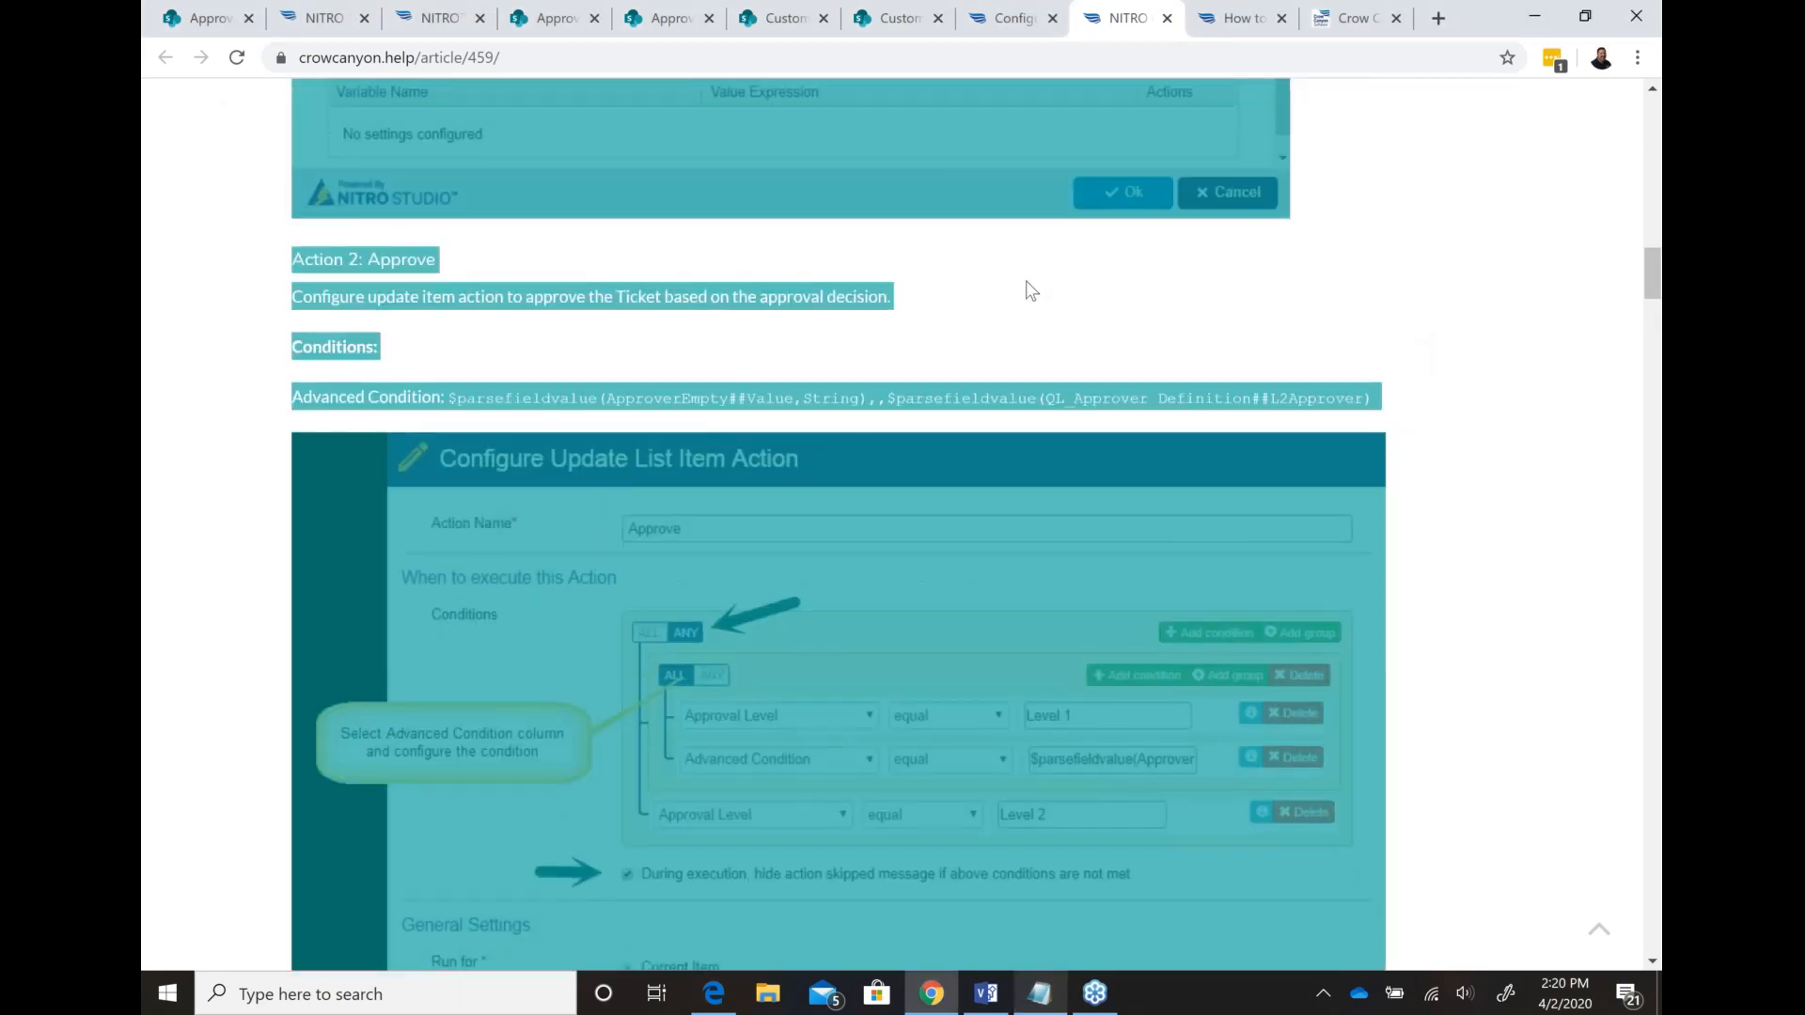
click(1428, 480)
scroll(1429, 481, down, 15)
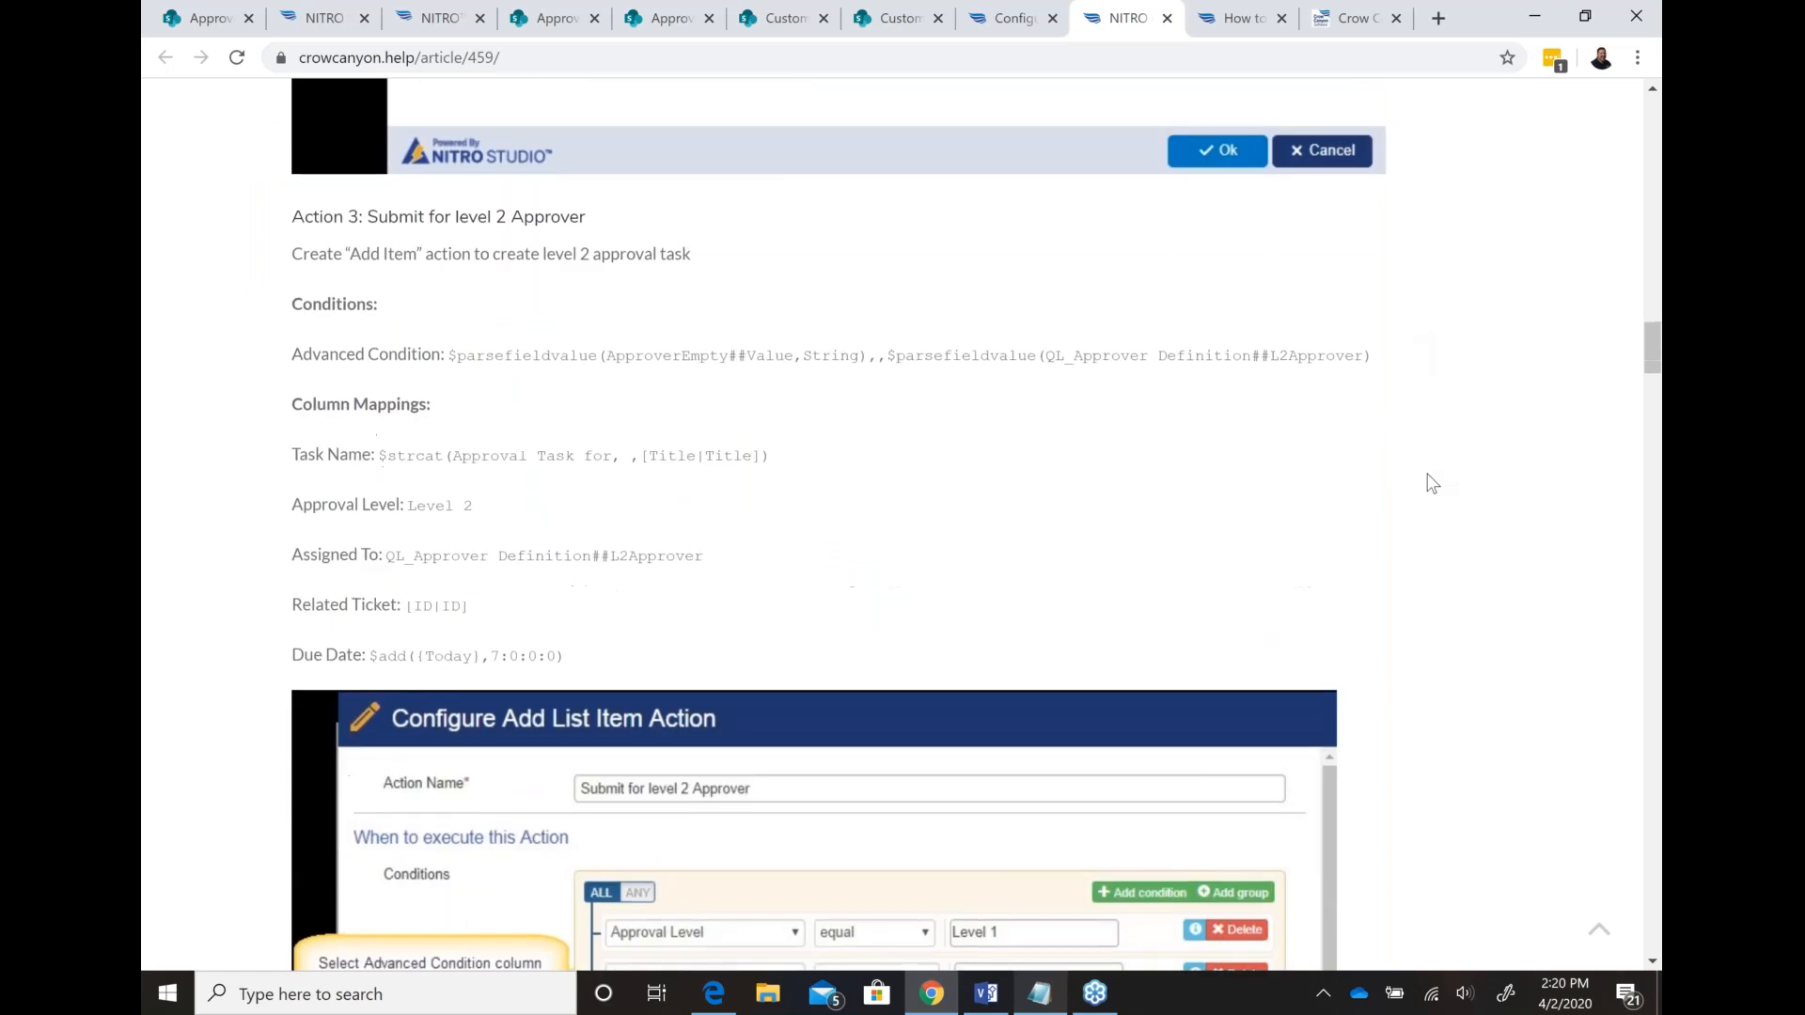
scroll(1431, 482, down, 2)
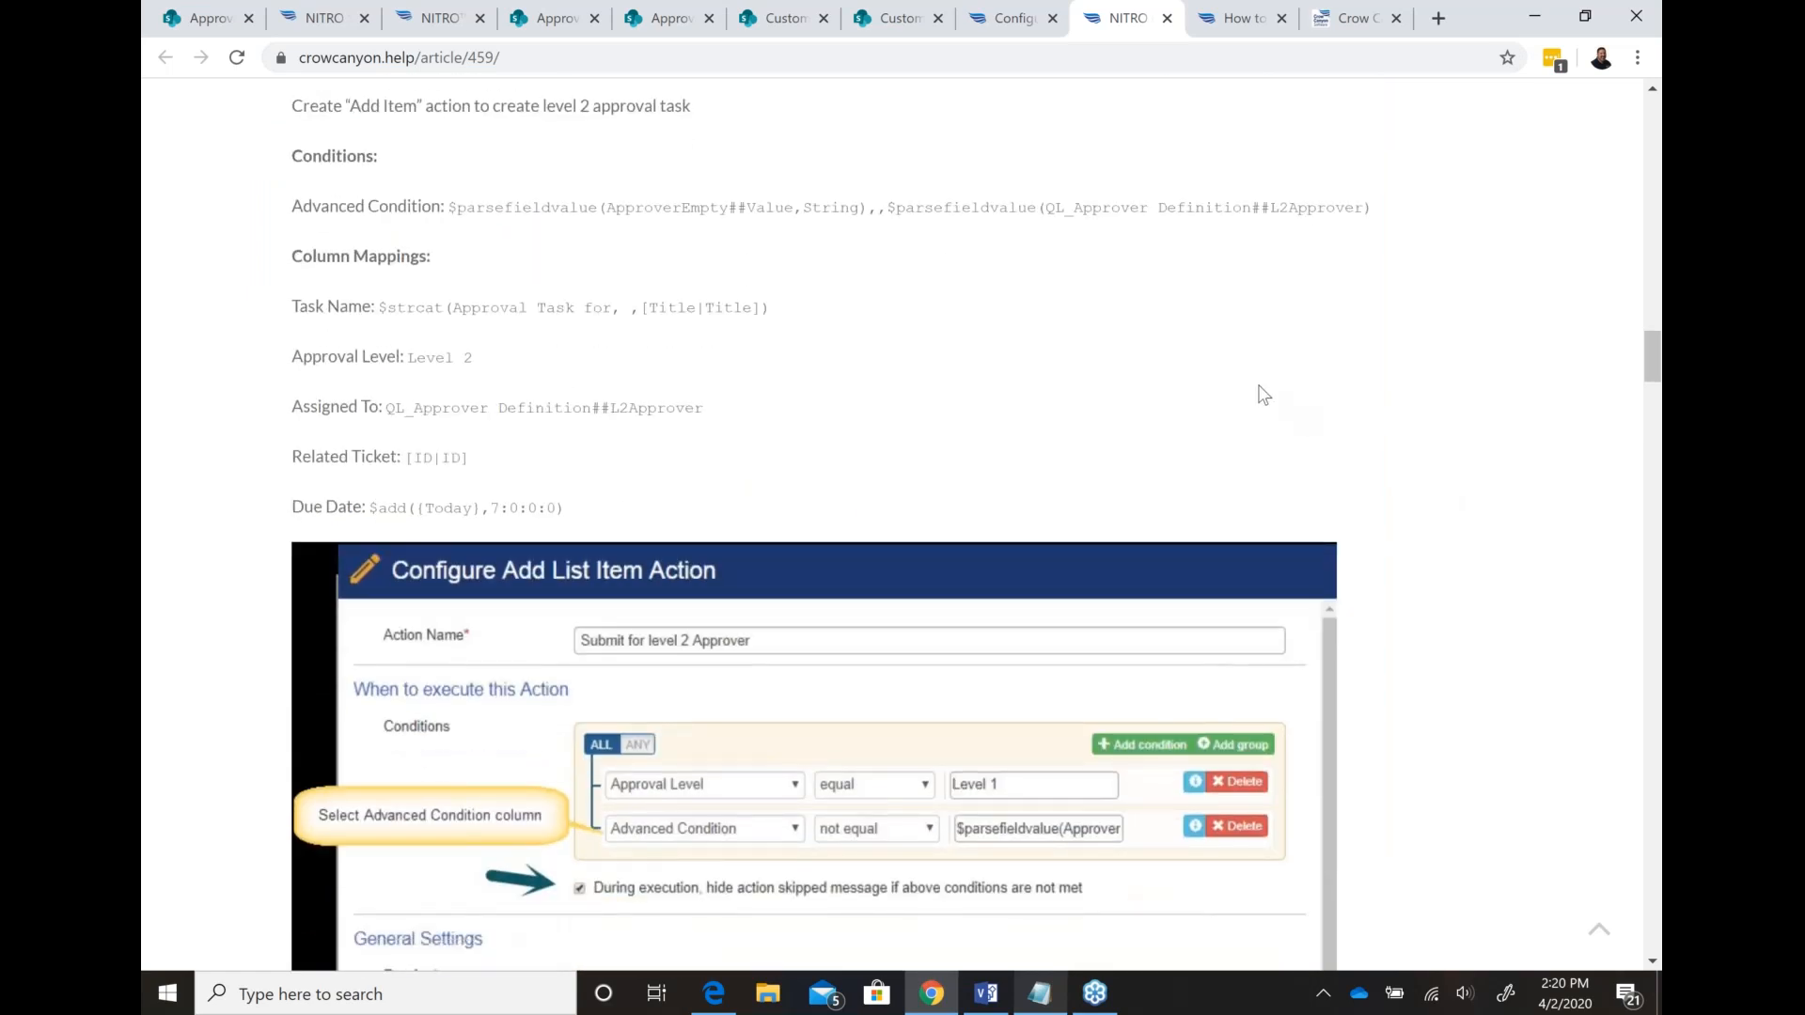
scroll(1146, 317, down, 1)
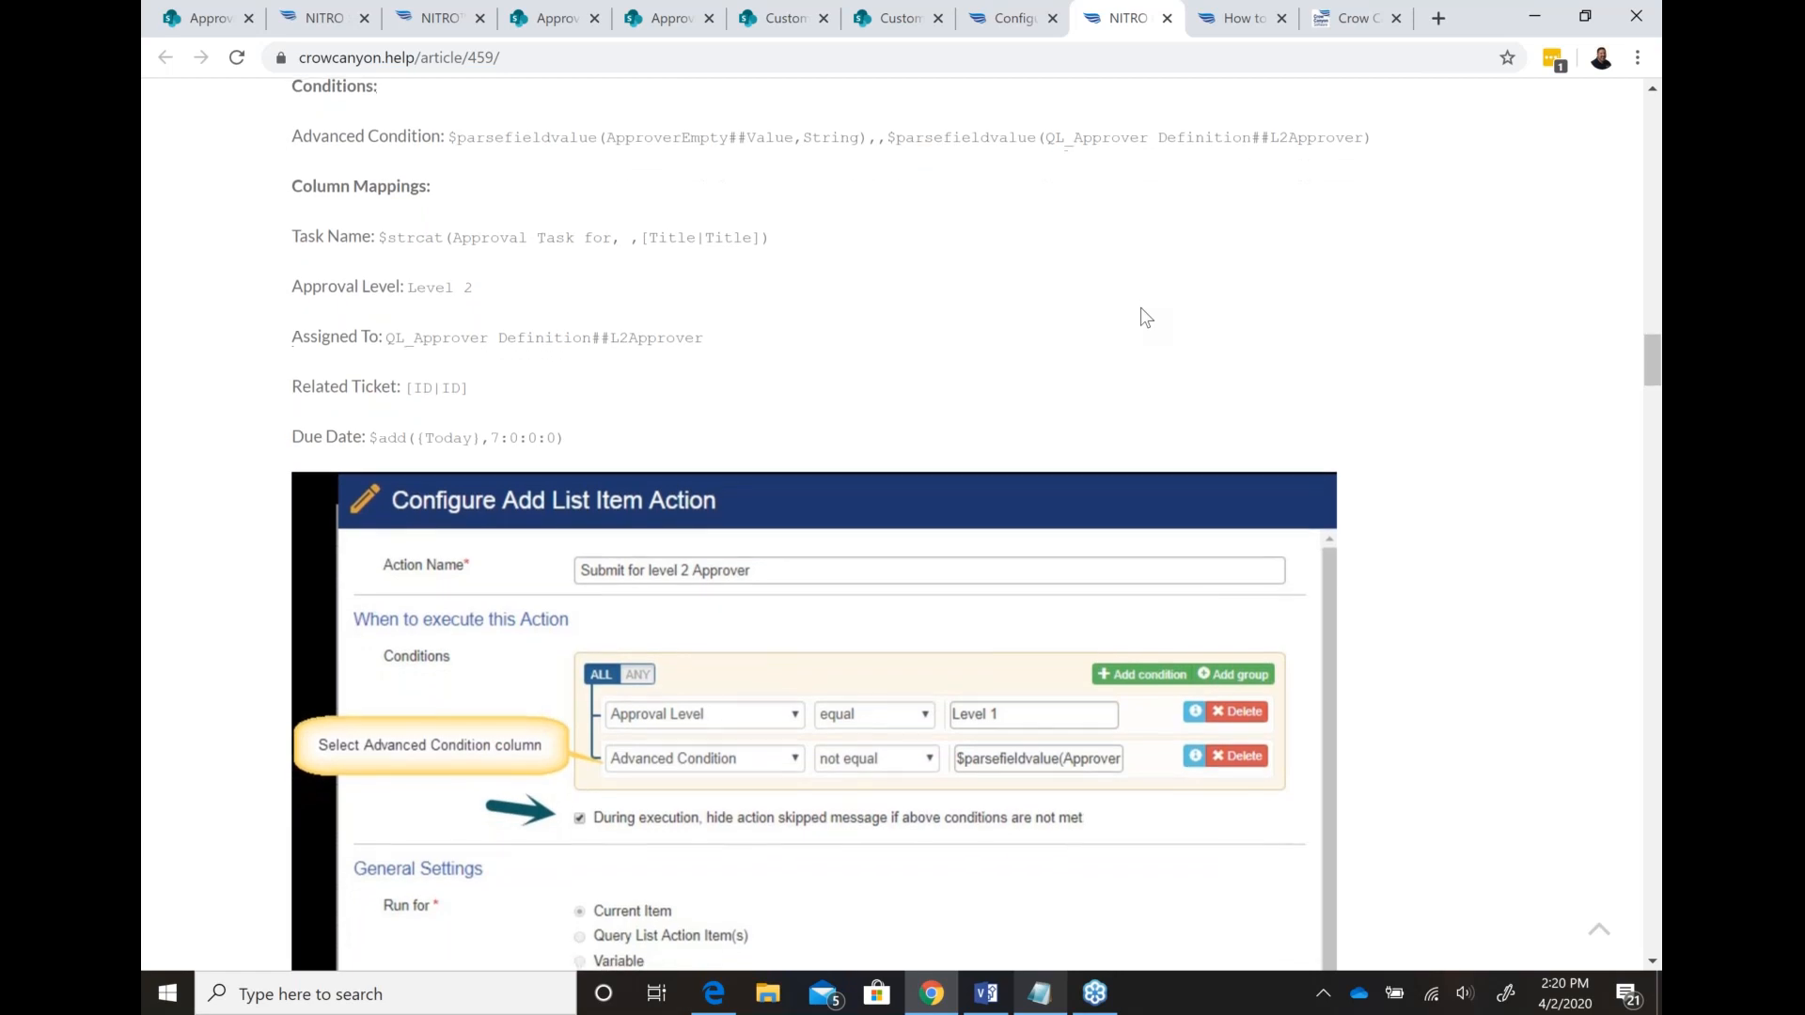
scroll(1145, 317, down, 1)
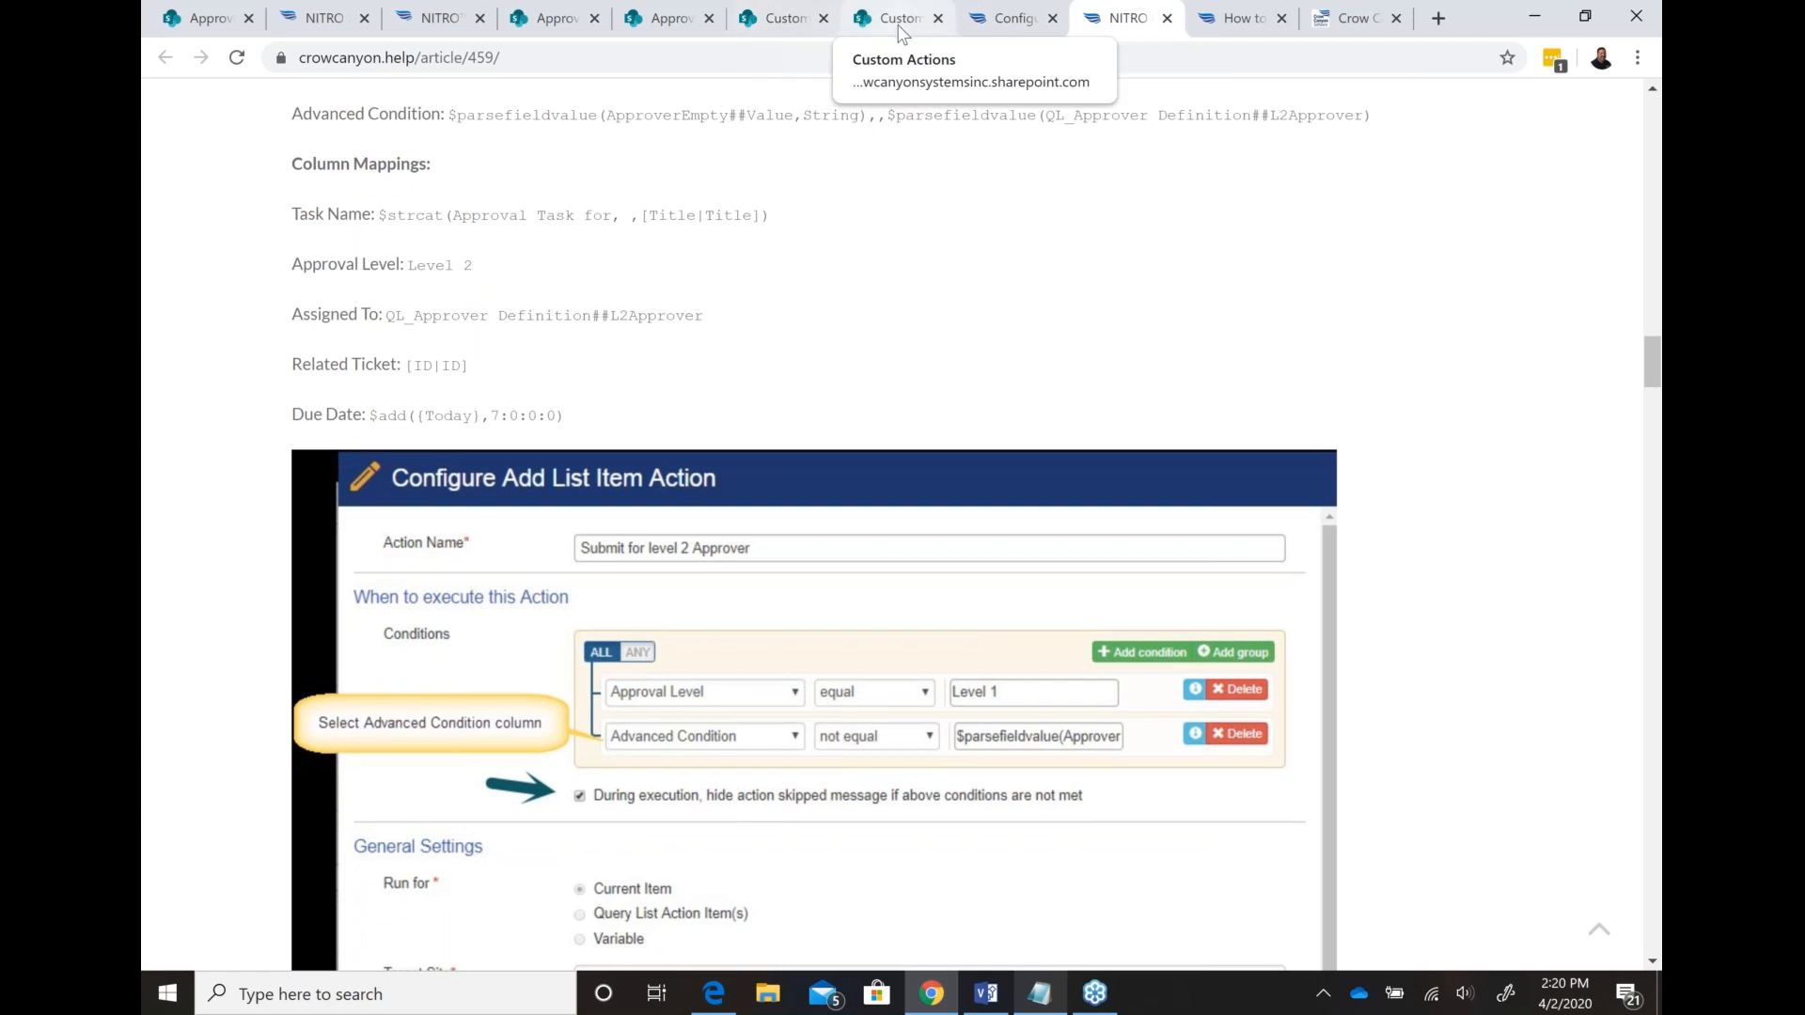
Step: Map the Task Name column to the article's expression $strcat(Approval Task for, ,[Title|Title])
drag(378, 215, 771, 217)
key(ctrl+c)
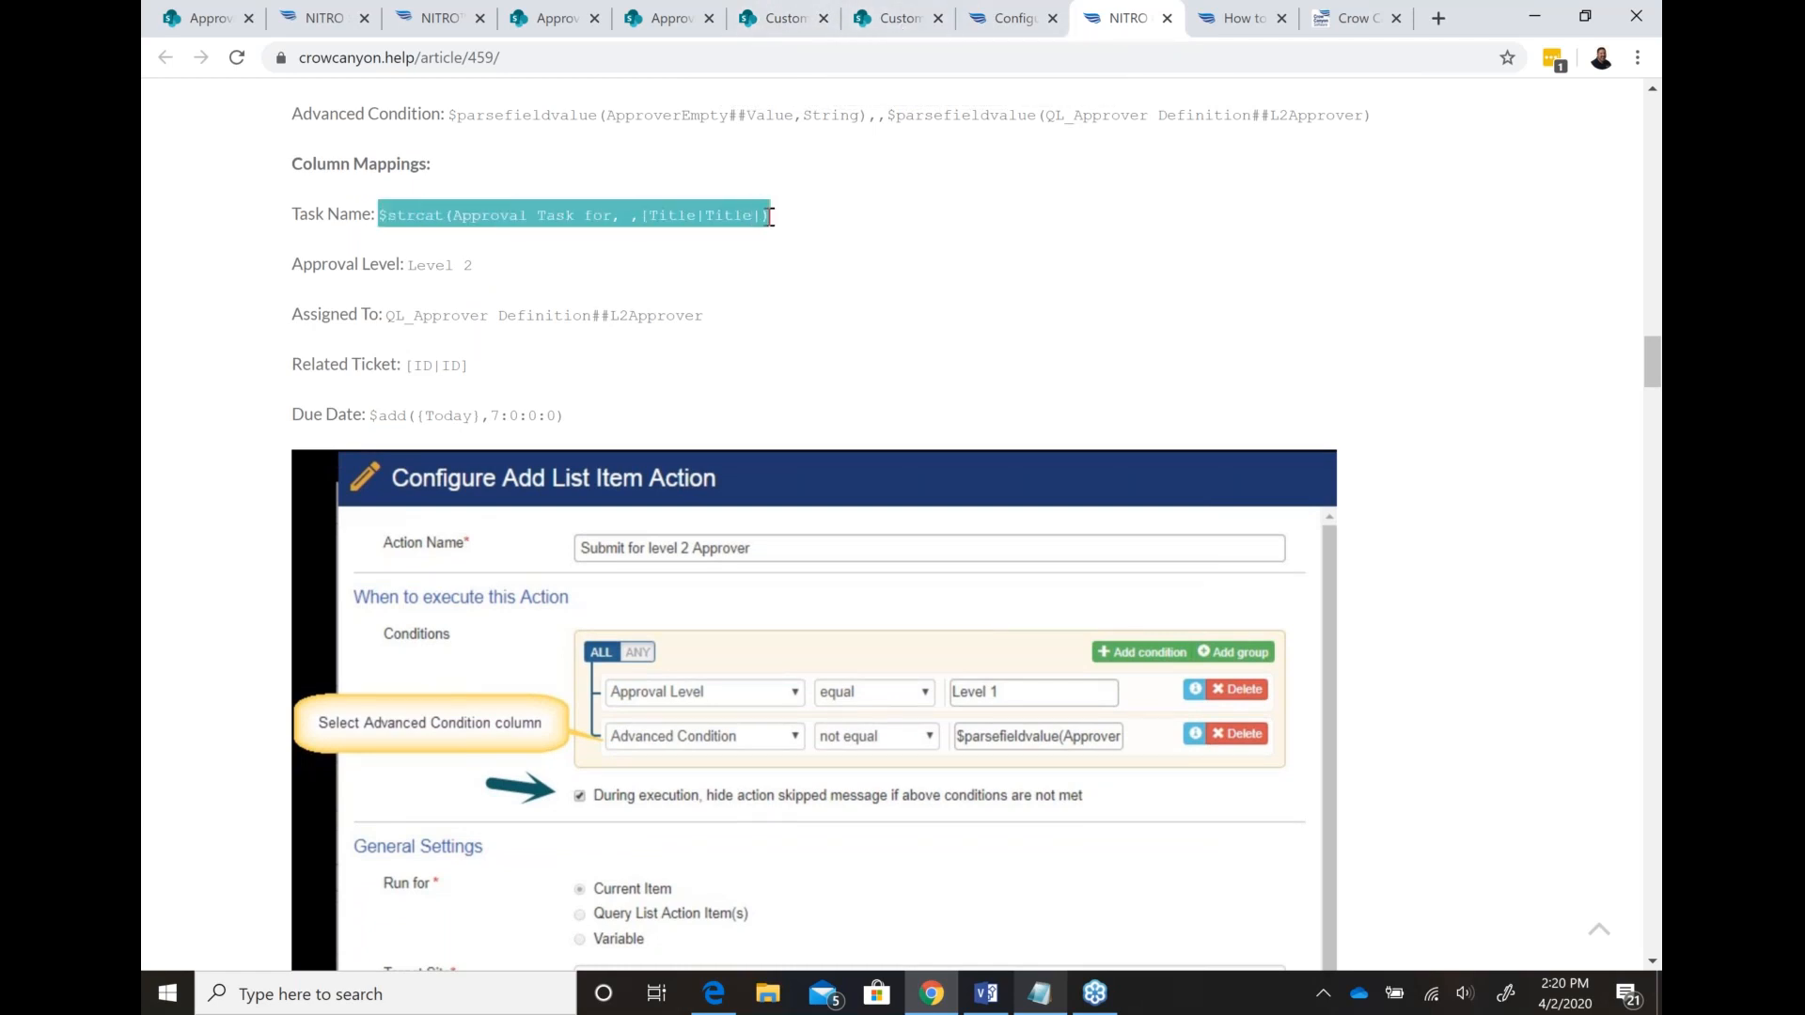
click(894, 21)
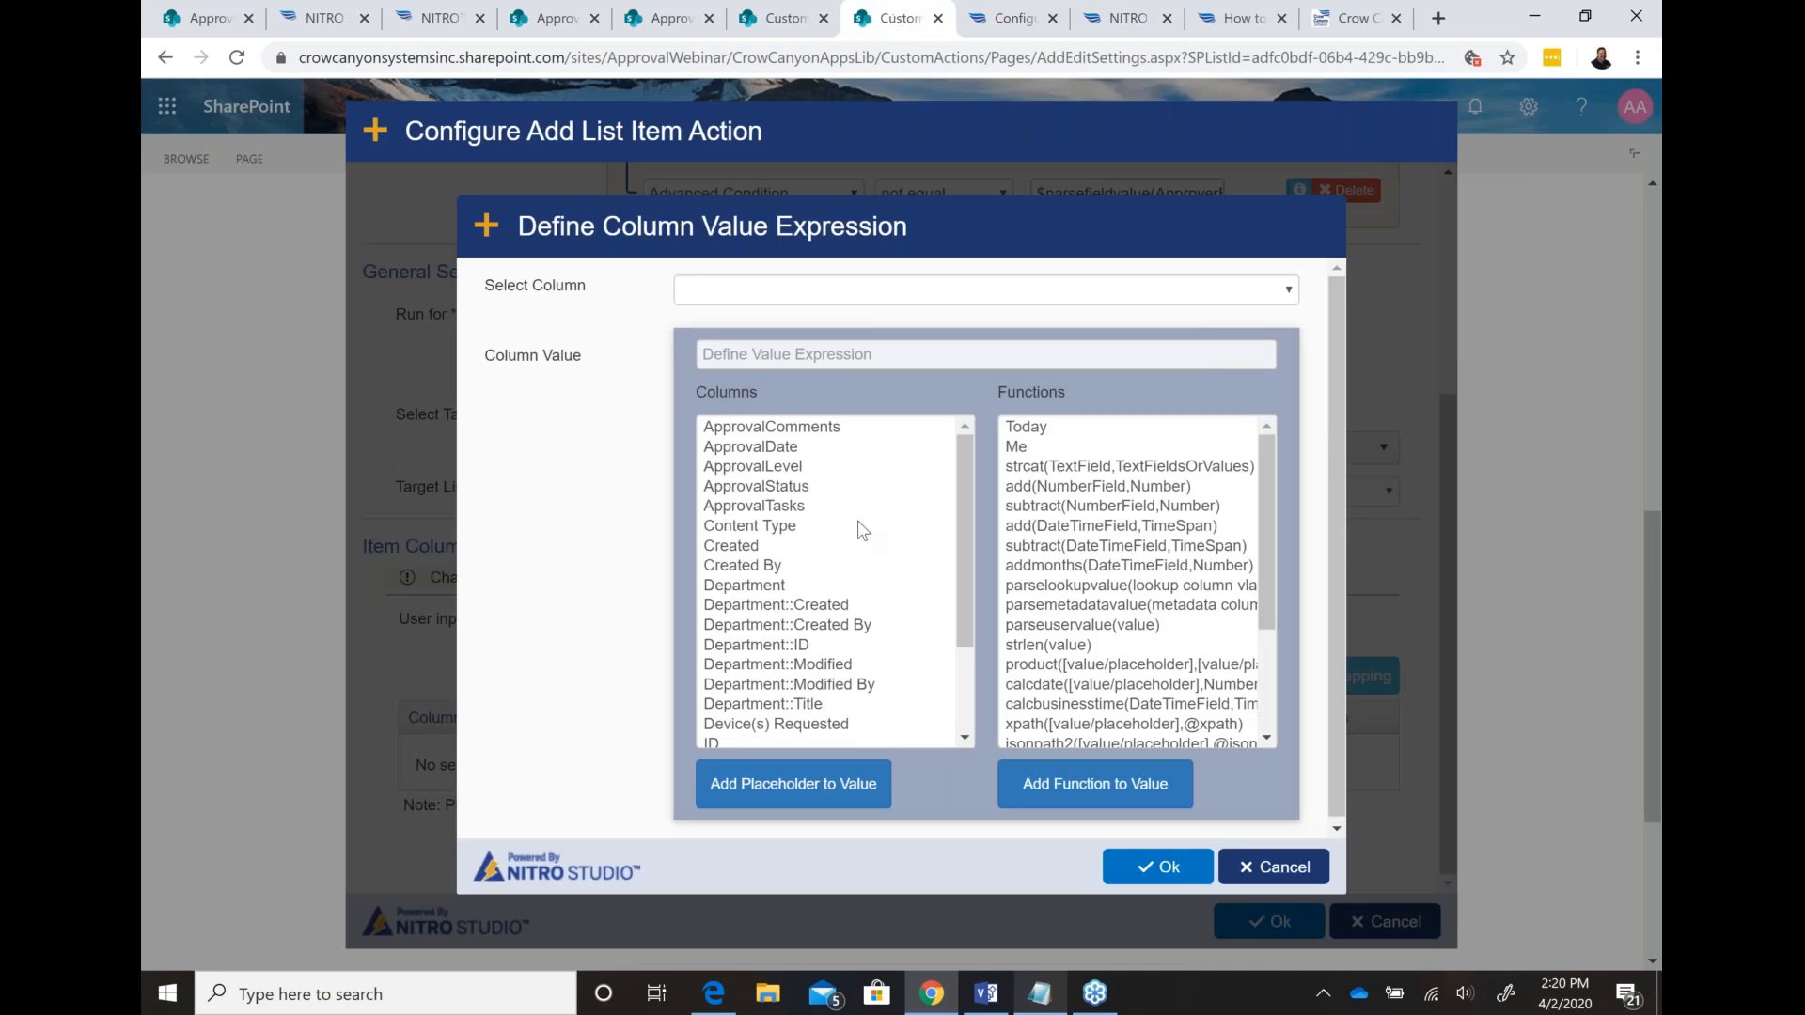
click(917, 290)
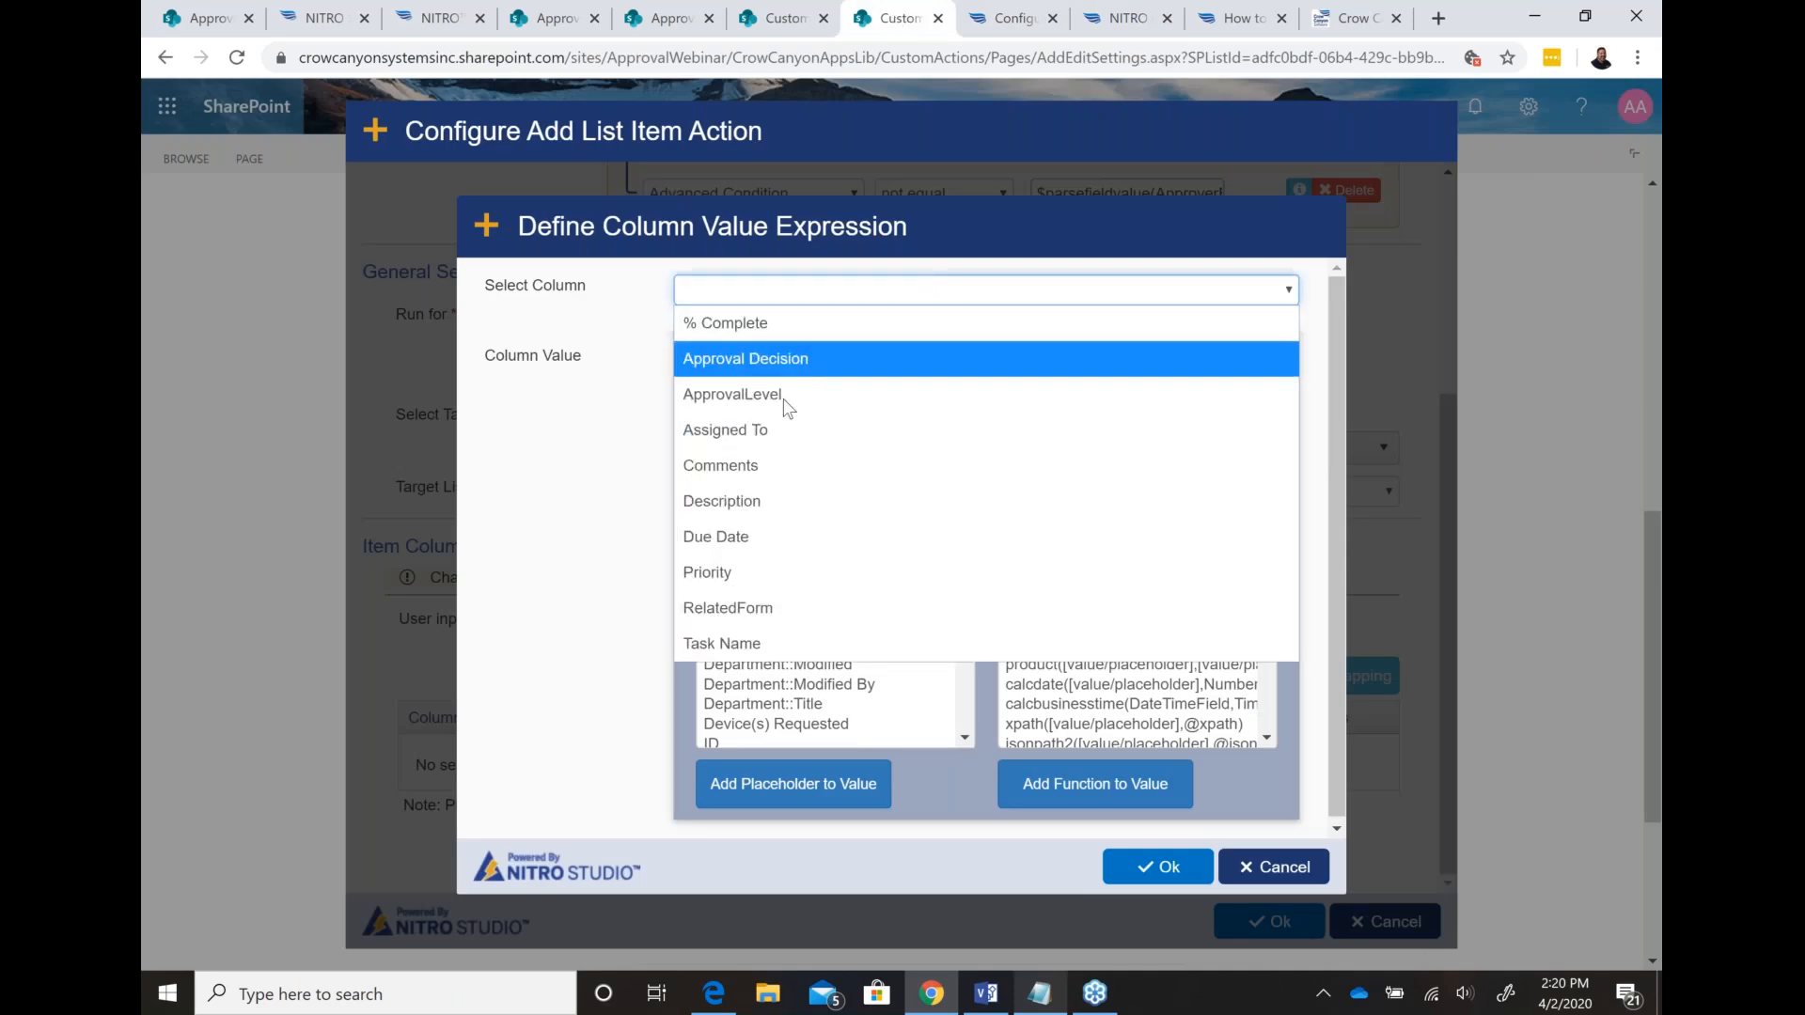
click(736, 645)
click(803, 354)
key(ctrl+v)
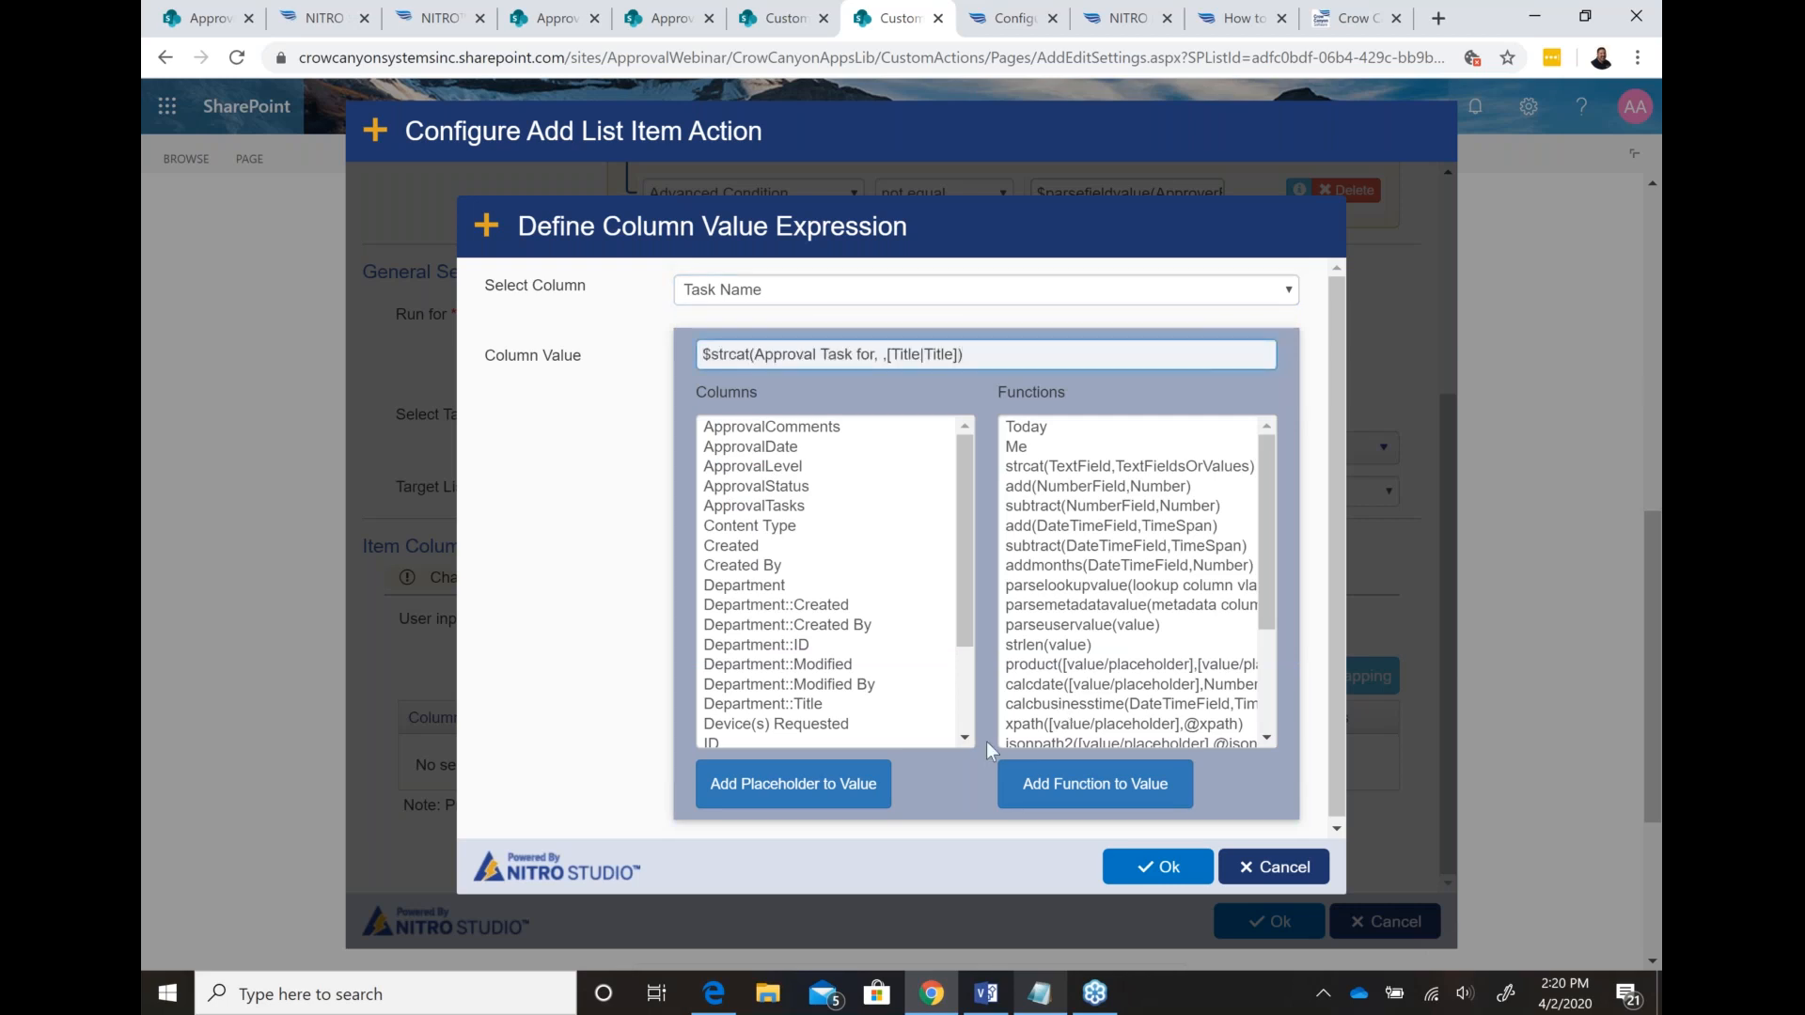
click(1158, 866)
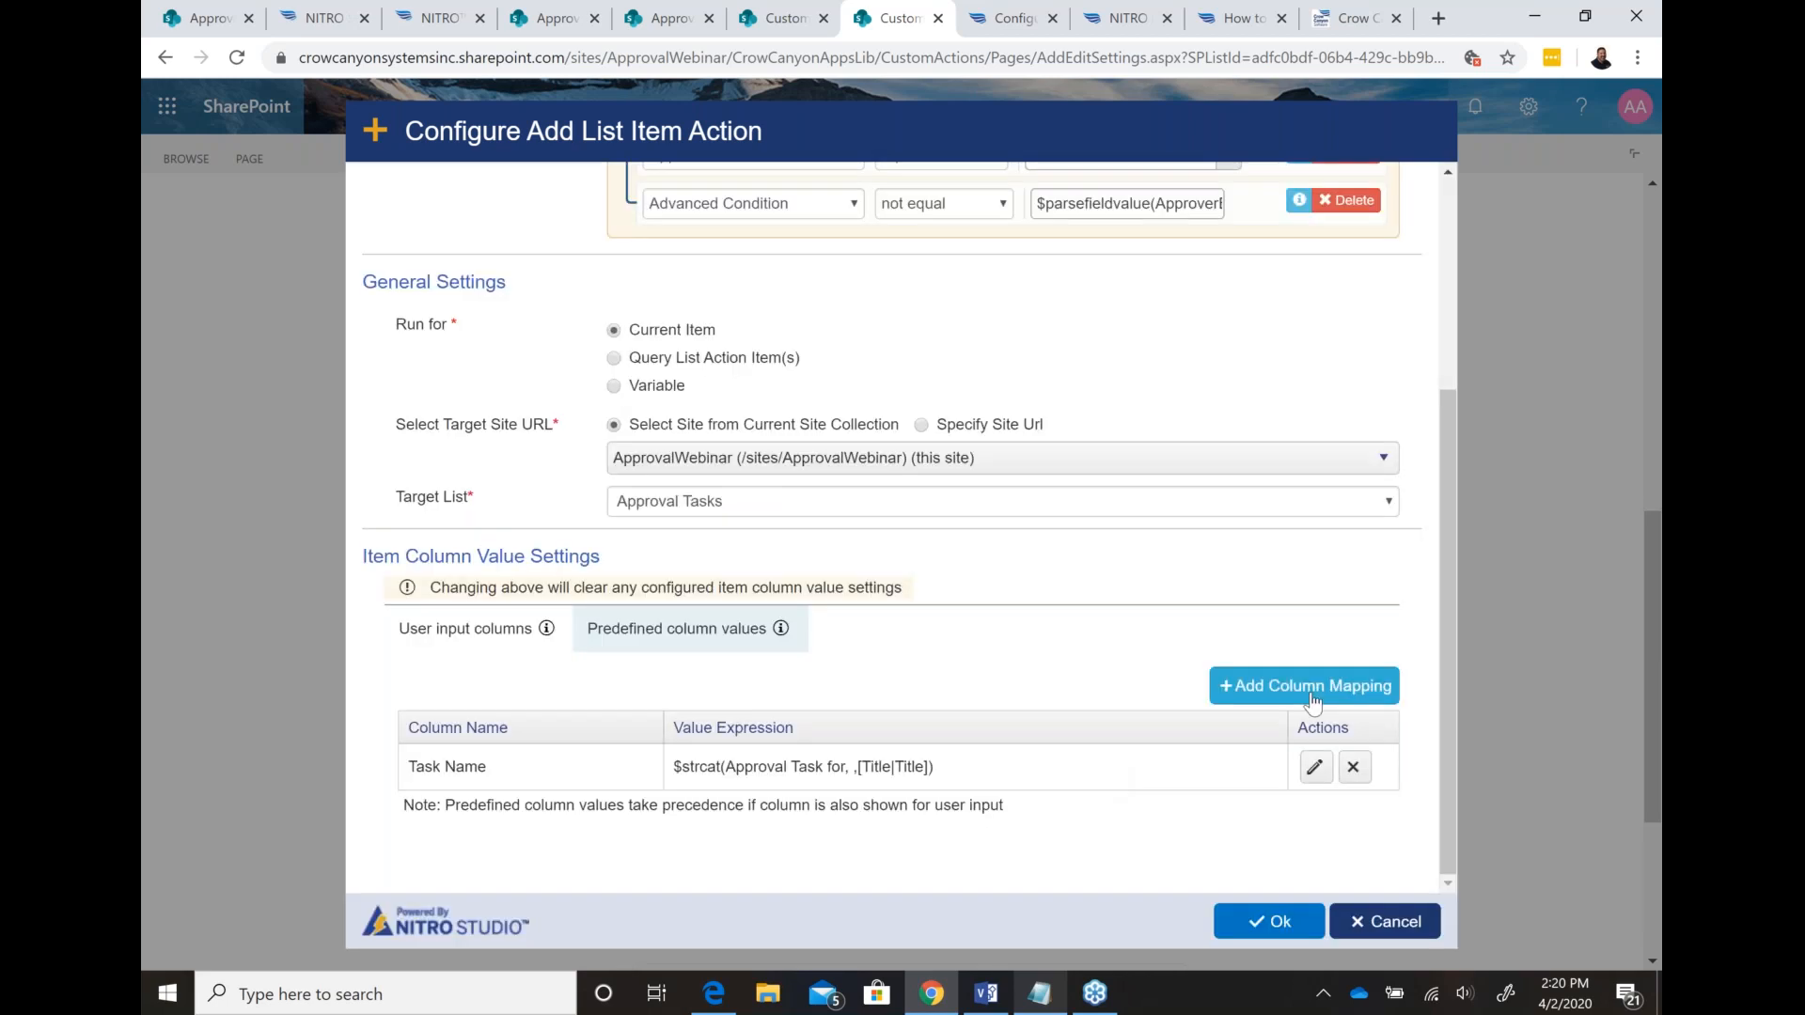
Step: Add a column mapping for Assigned To, adapting the article's expression to QL_Approver Definition##L3Approver
click(1314, 701)
click(880, 295)
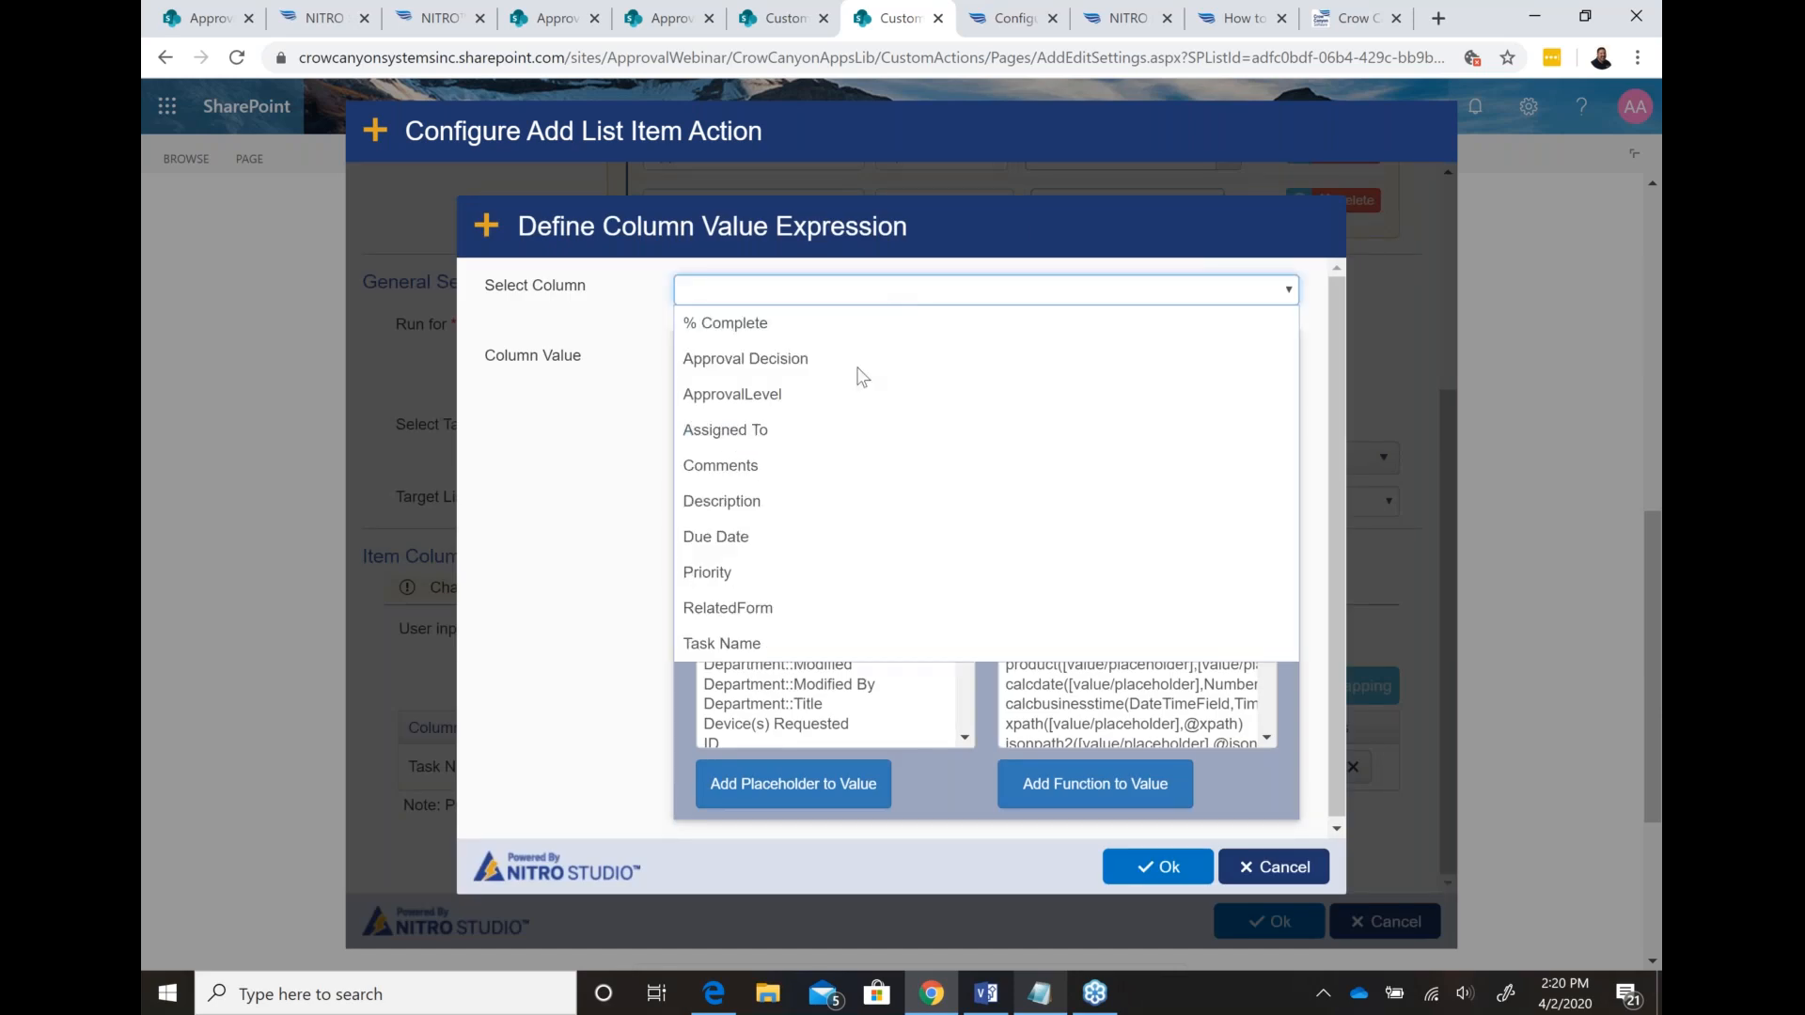
click(838, 440)
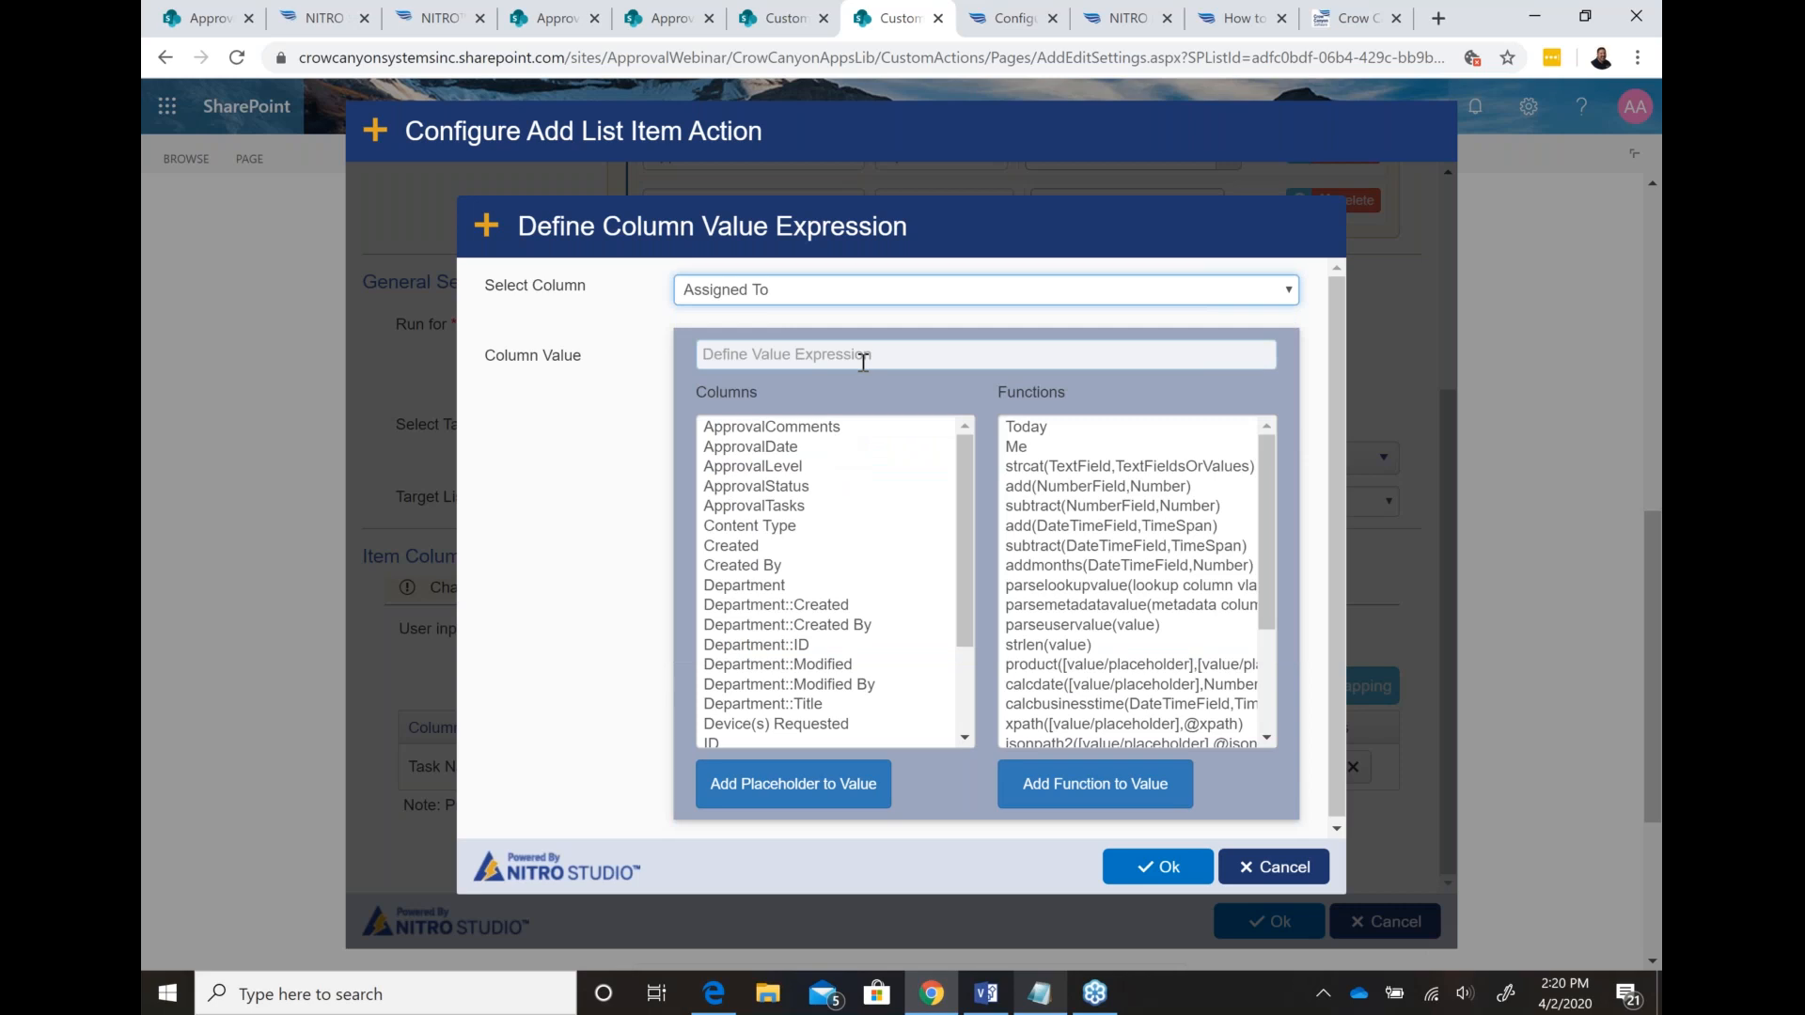
click(1119, 19)
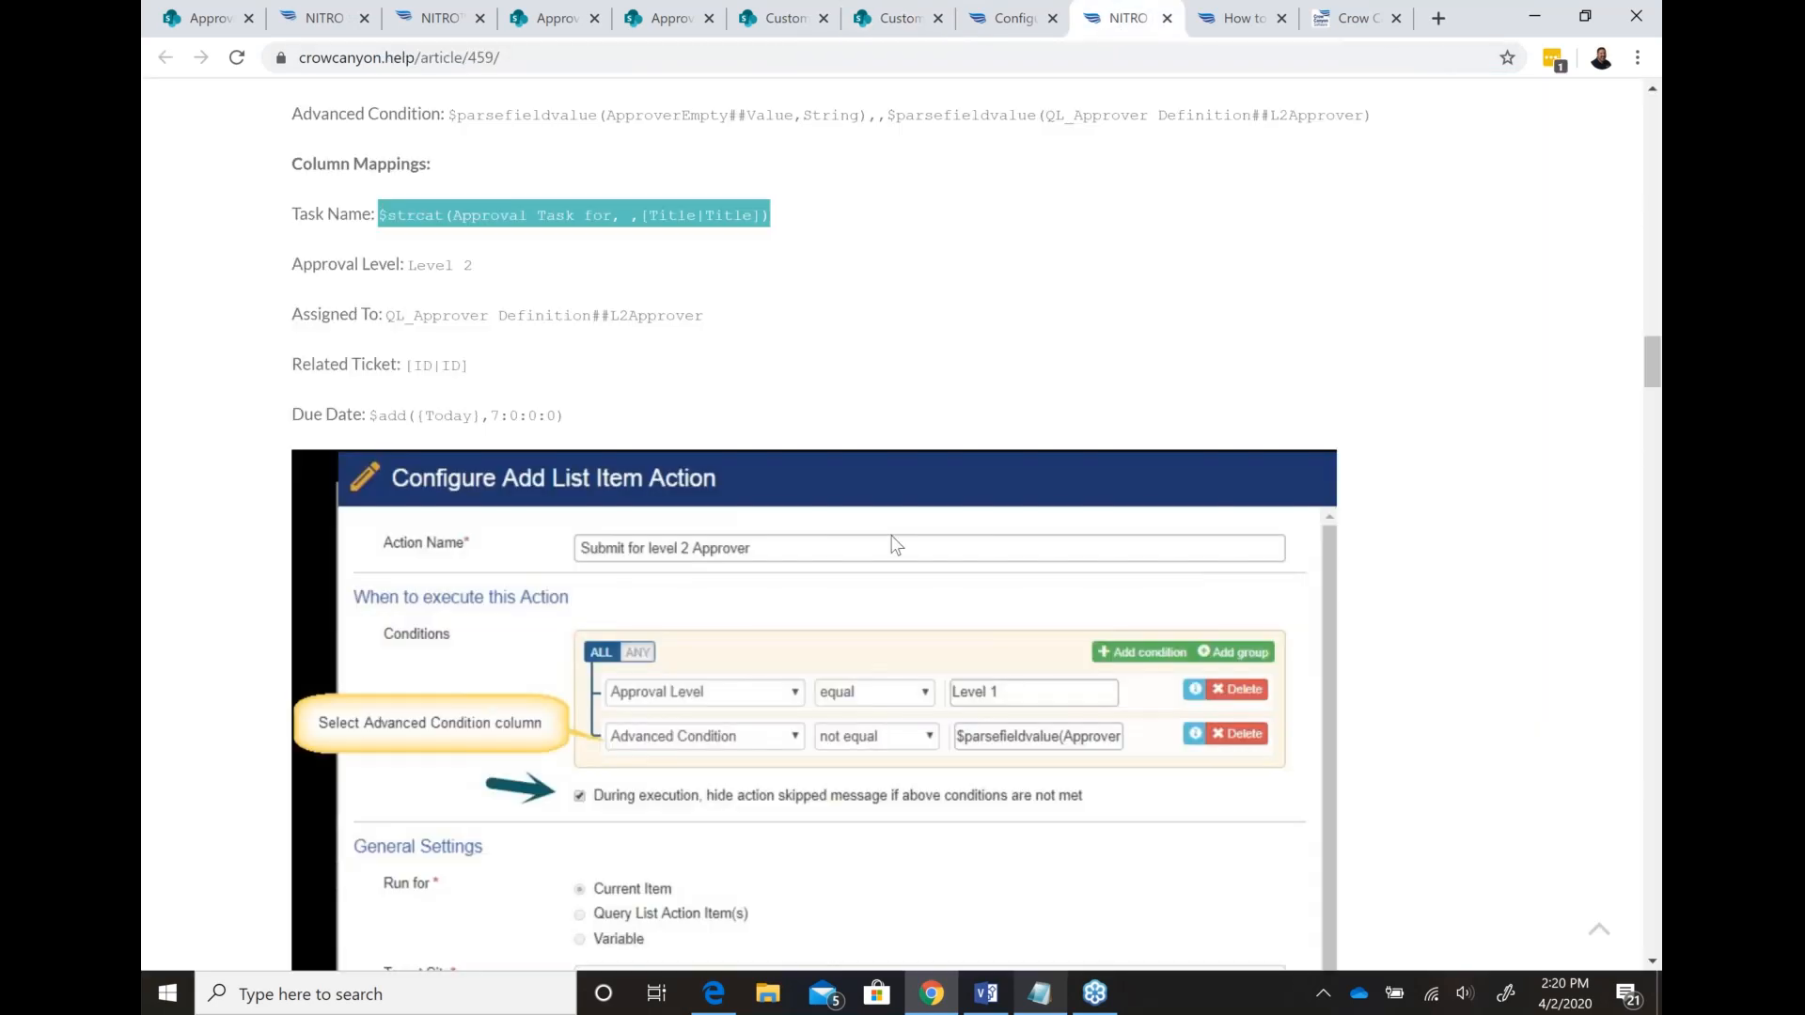
drag(386, 314, 716, 316)
key(ctrl+c)
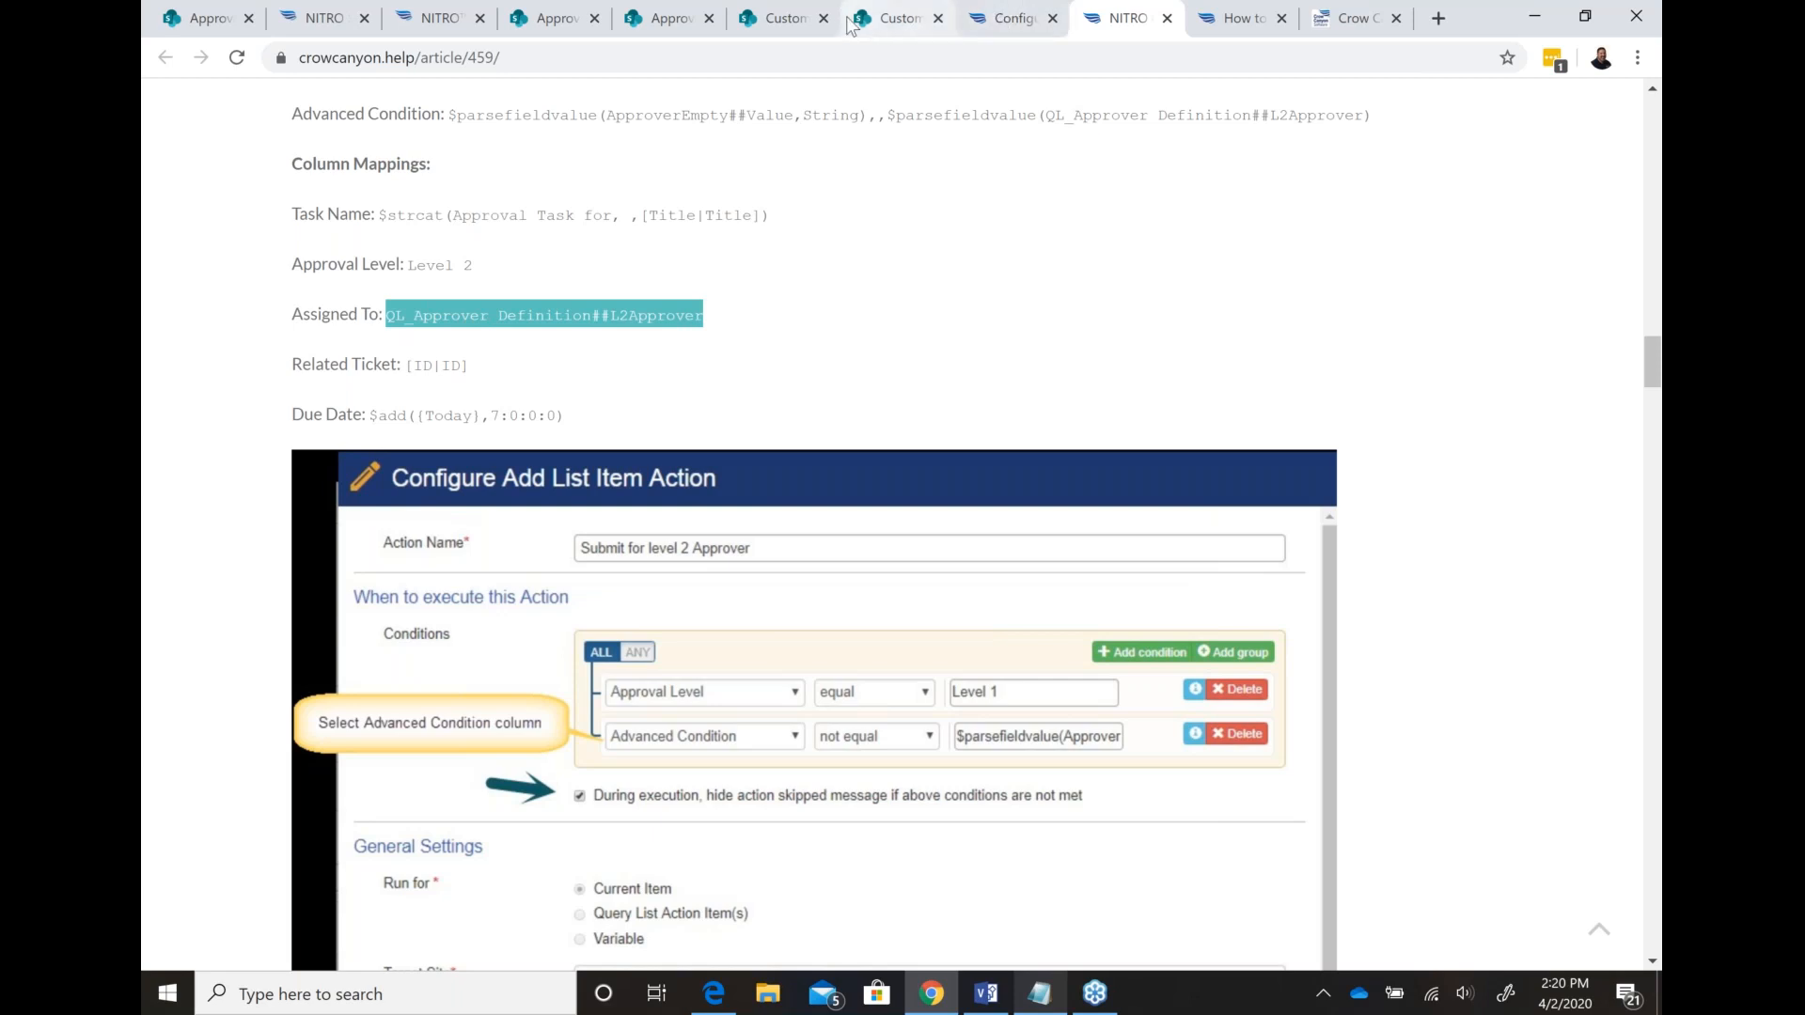
click(891, 21)
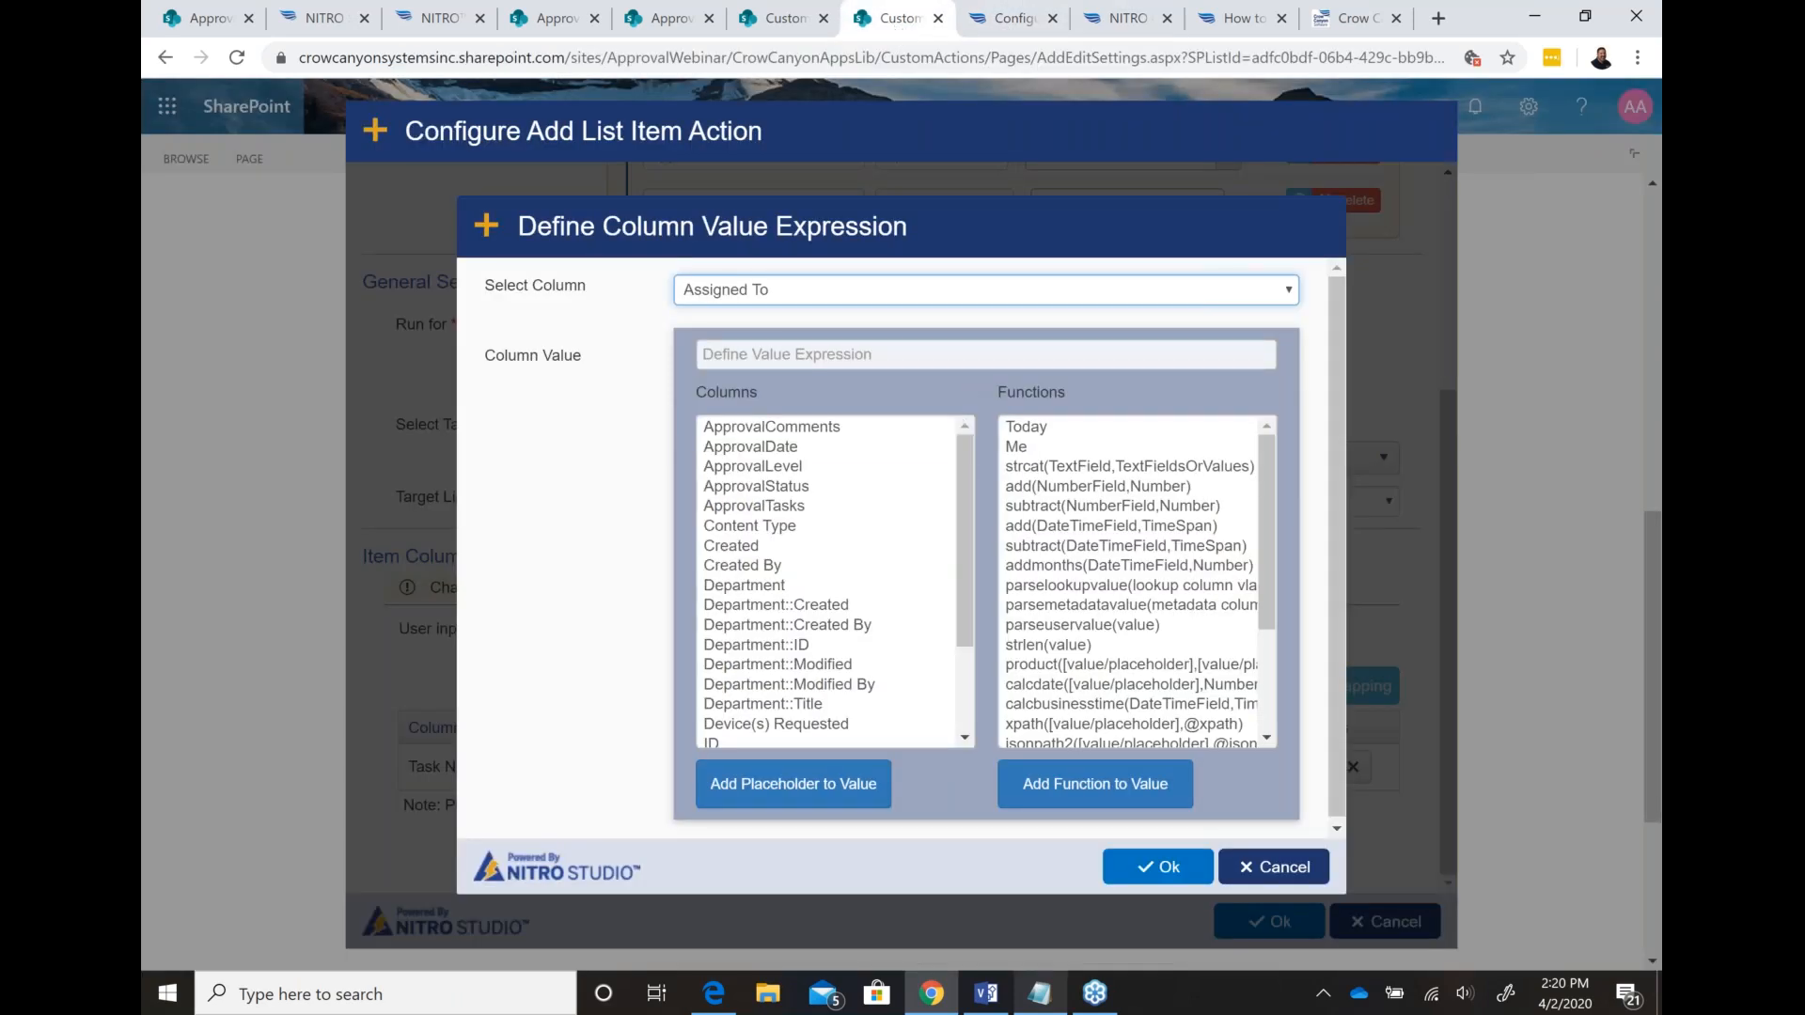
key(ctrl+v)
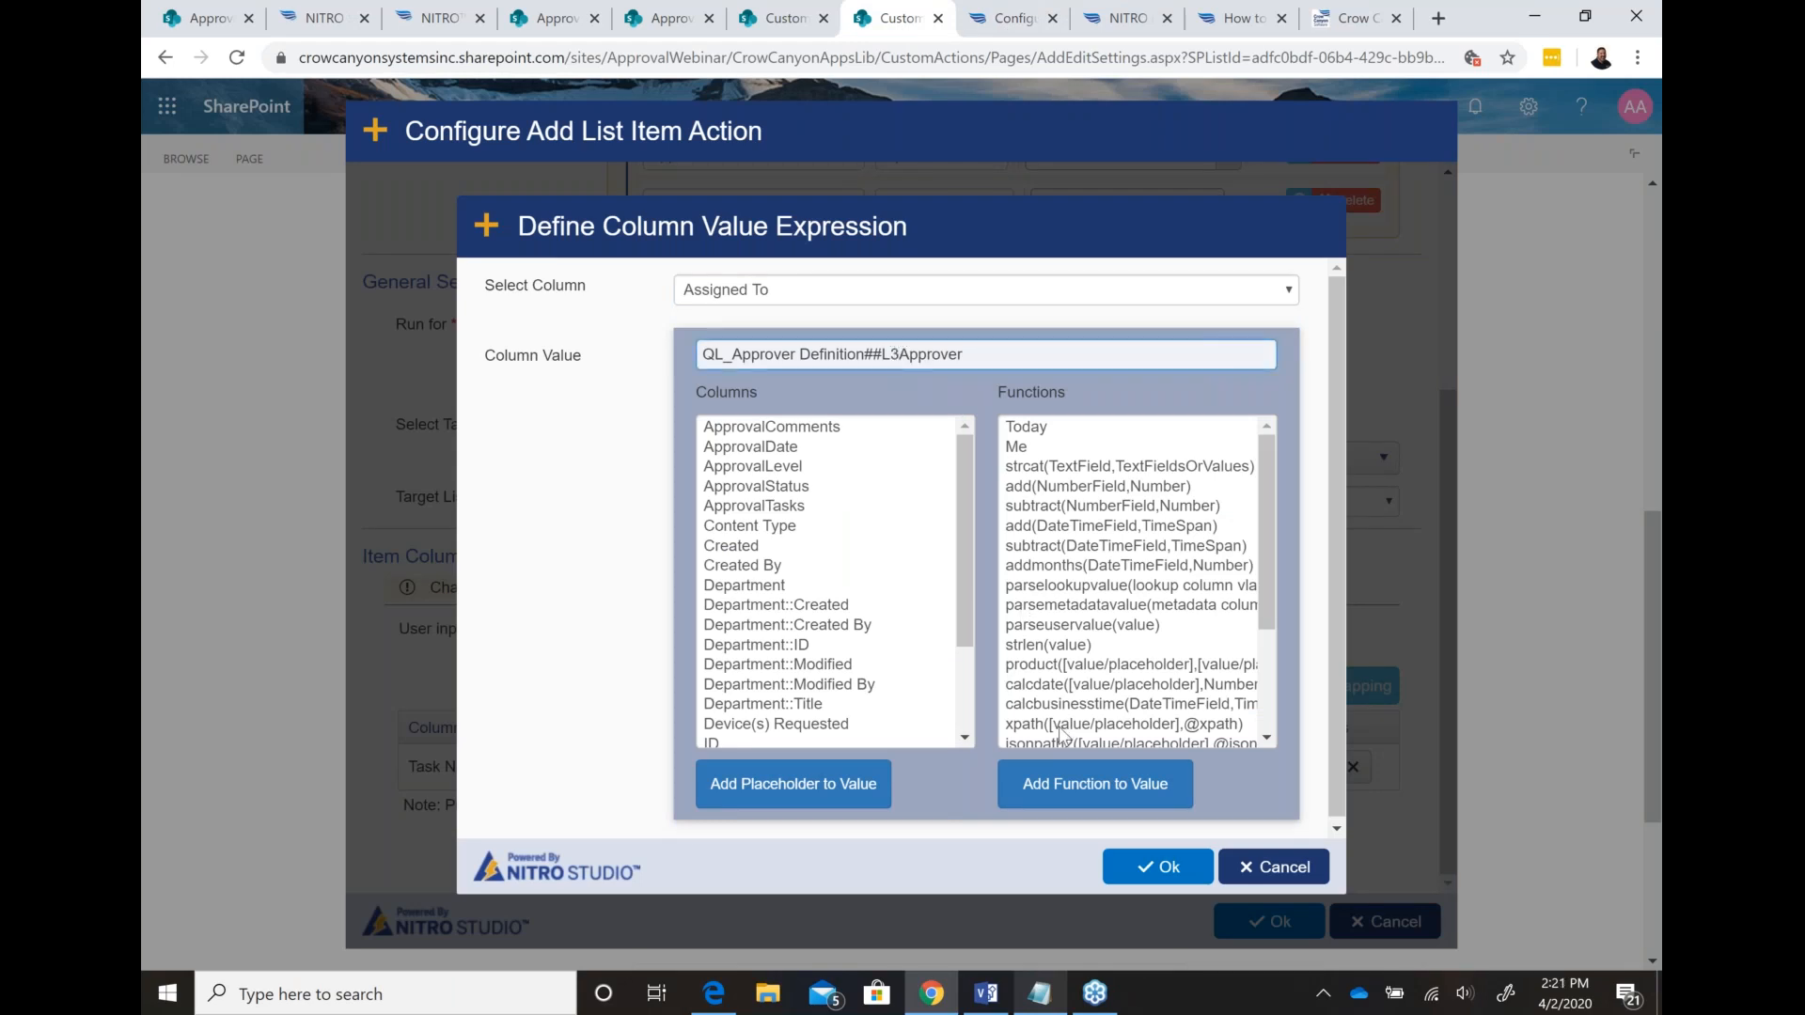
click(1141, 873)
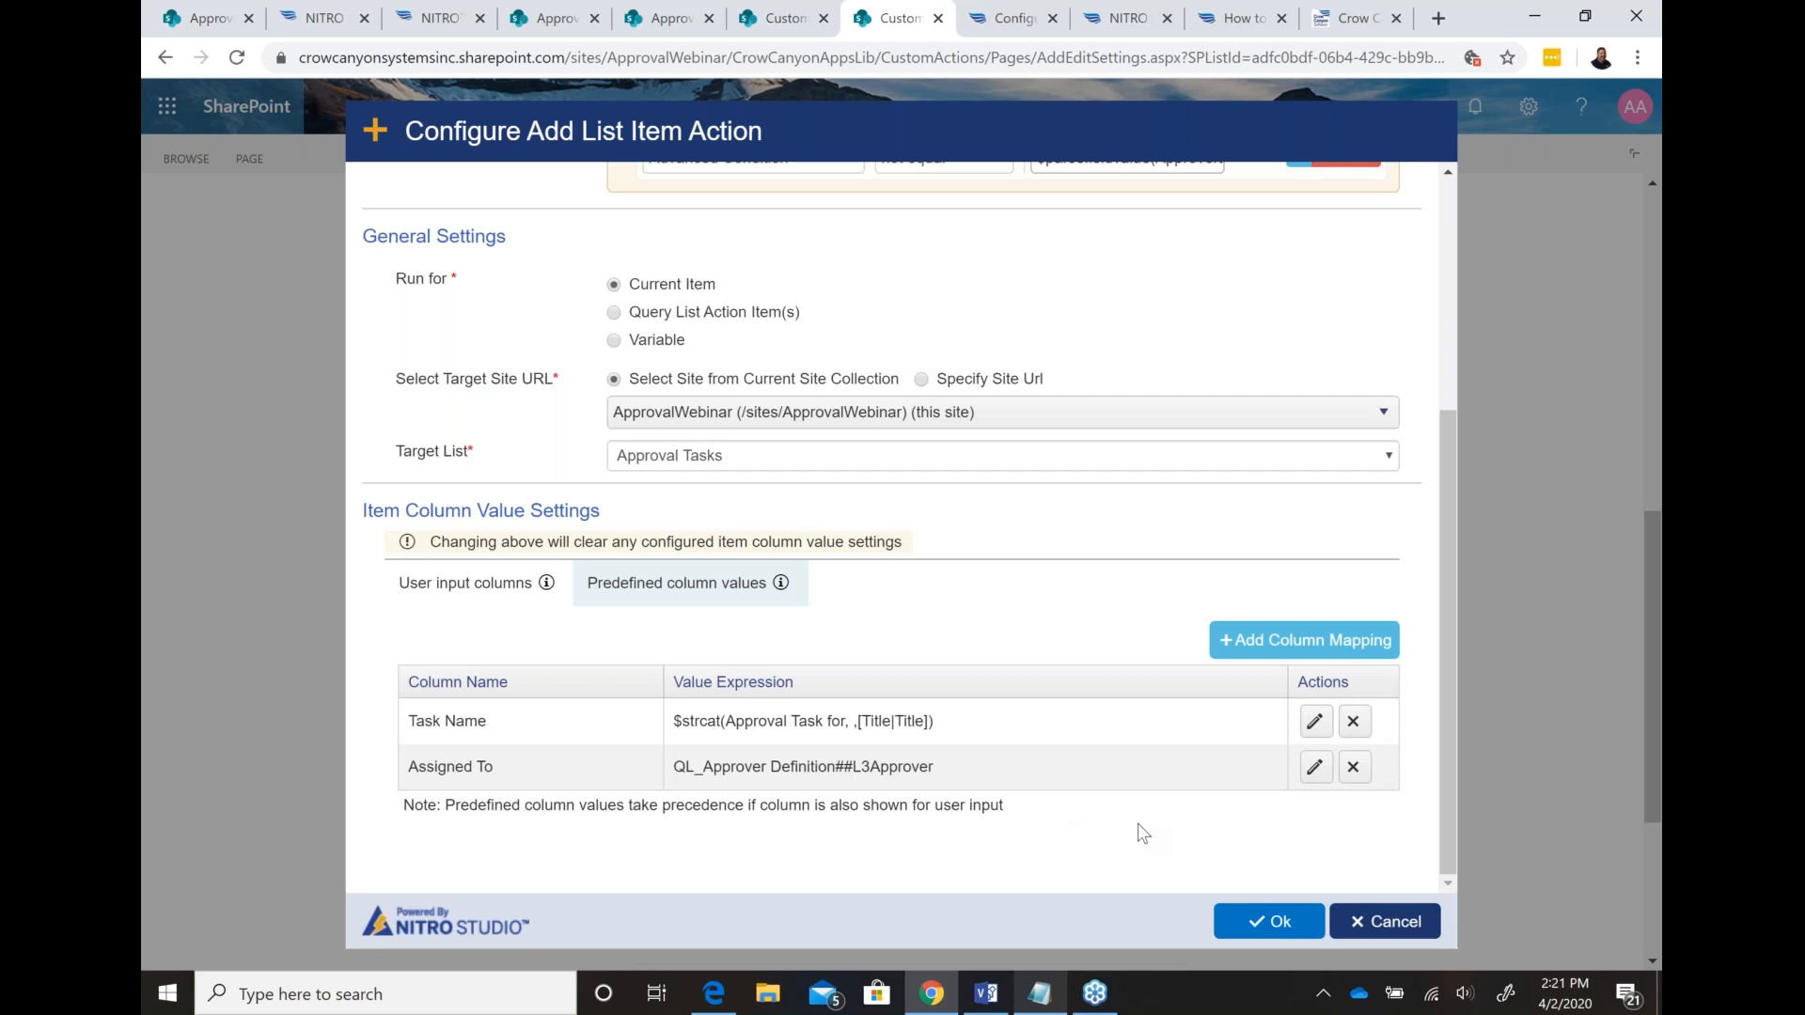
Step: Save the level 3 approval action and place it directly above Submit for Level 2 Approver in the execution order
click(1118, 28)
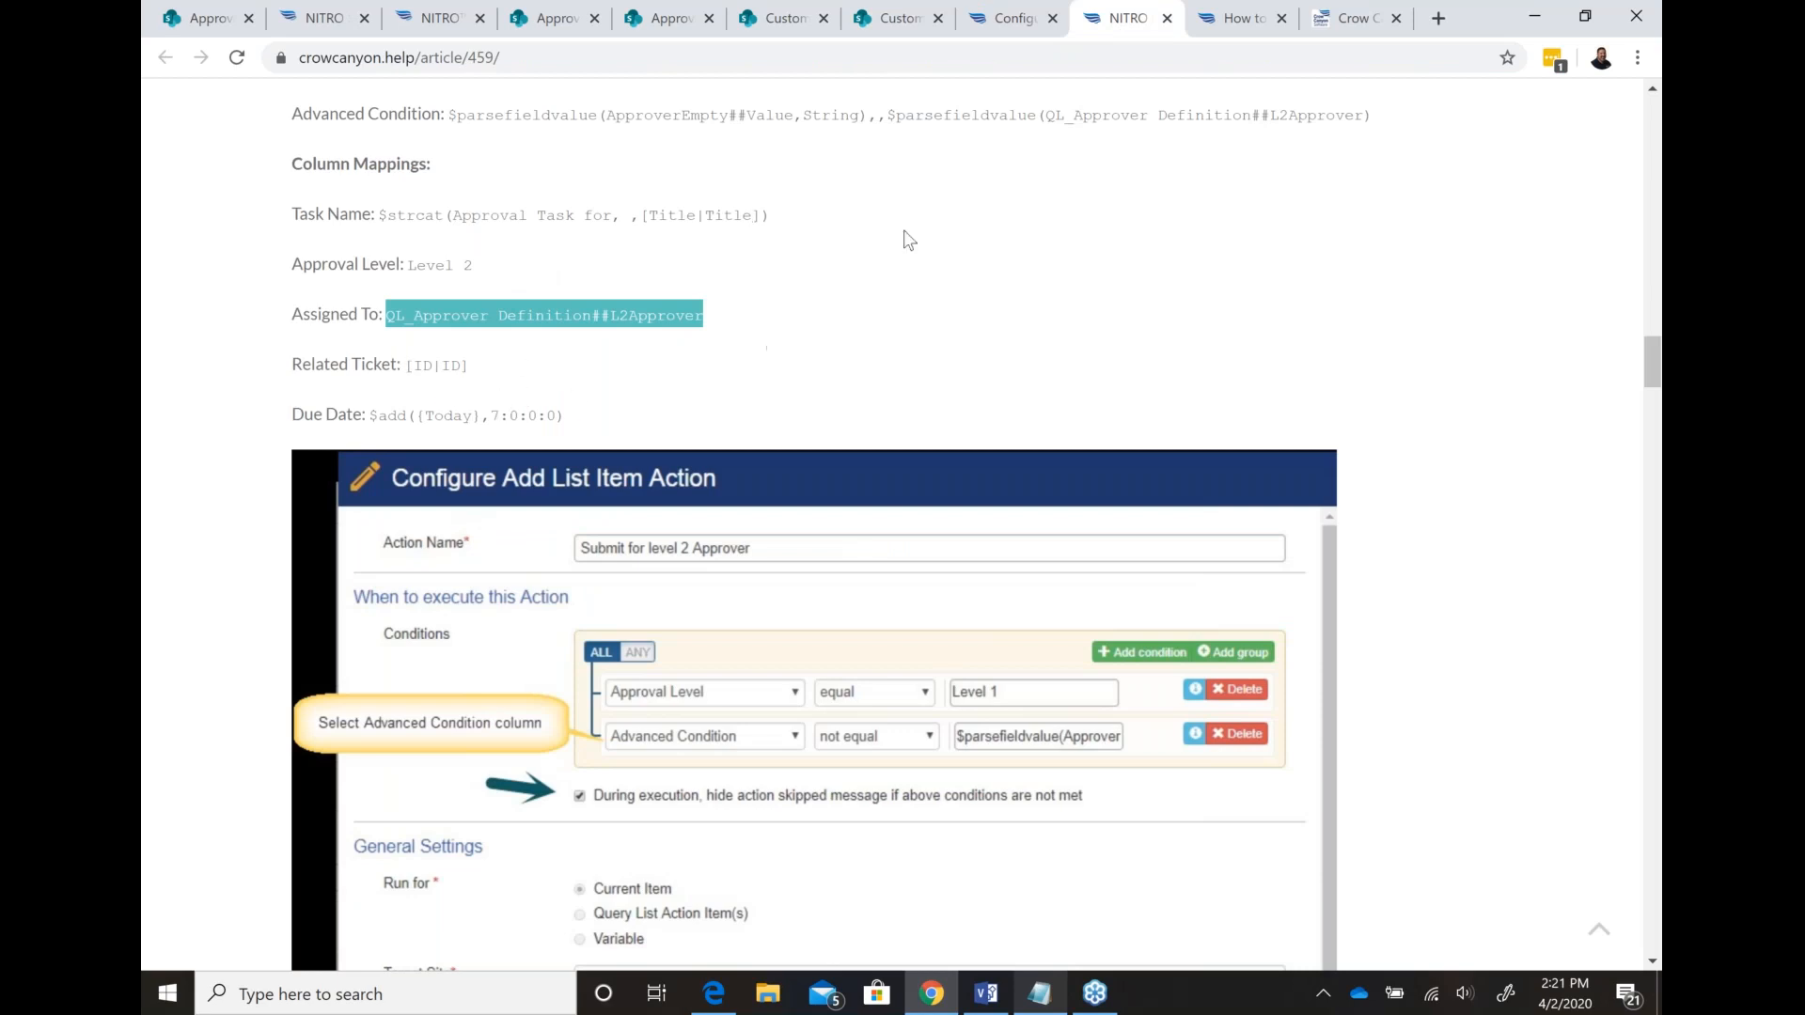
click(893, 28)
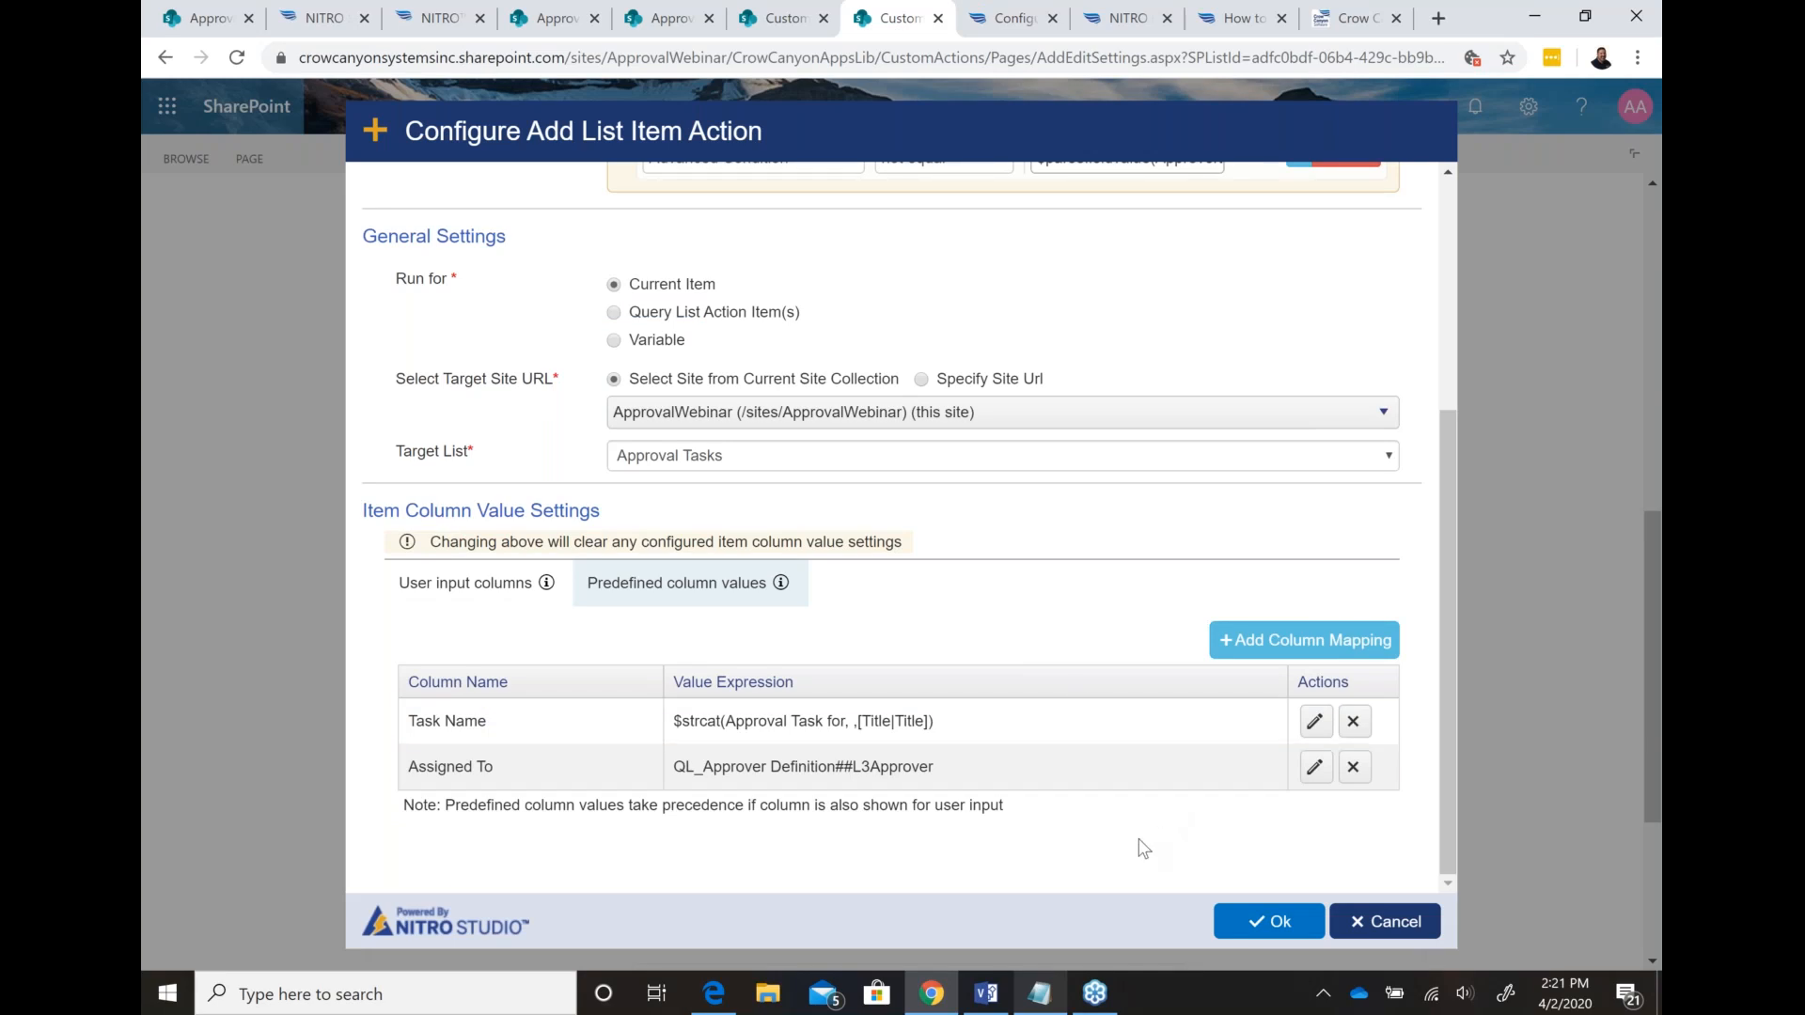
click(1260, 936)
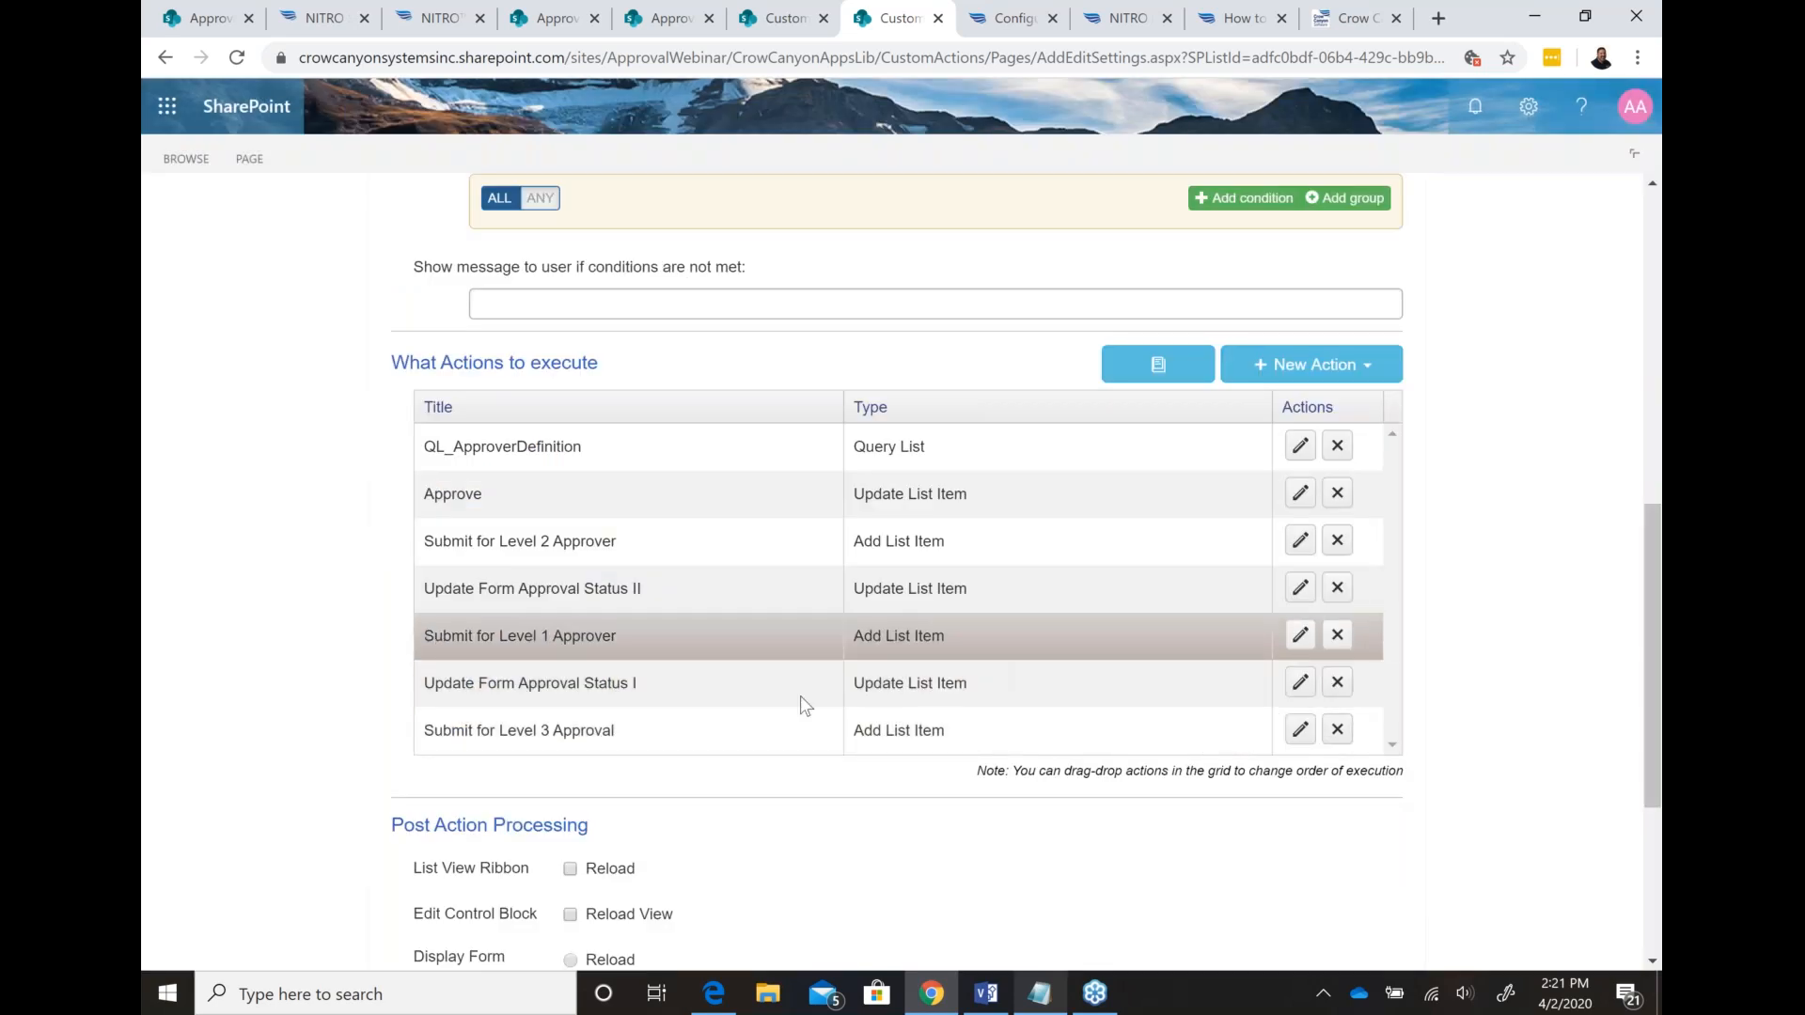
drag(731, 732, 739, 531)
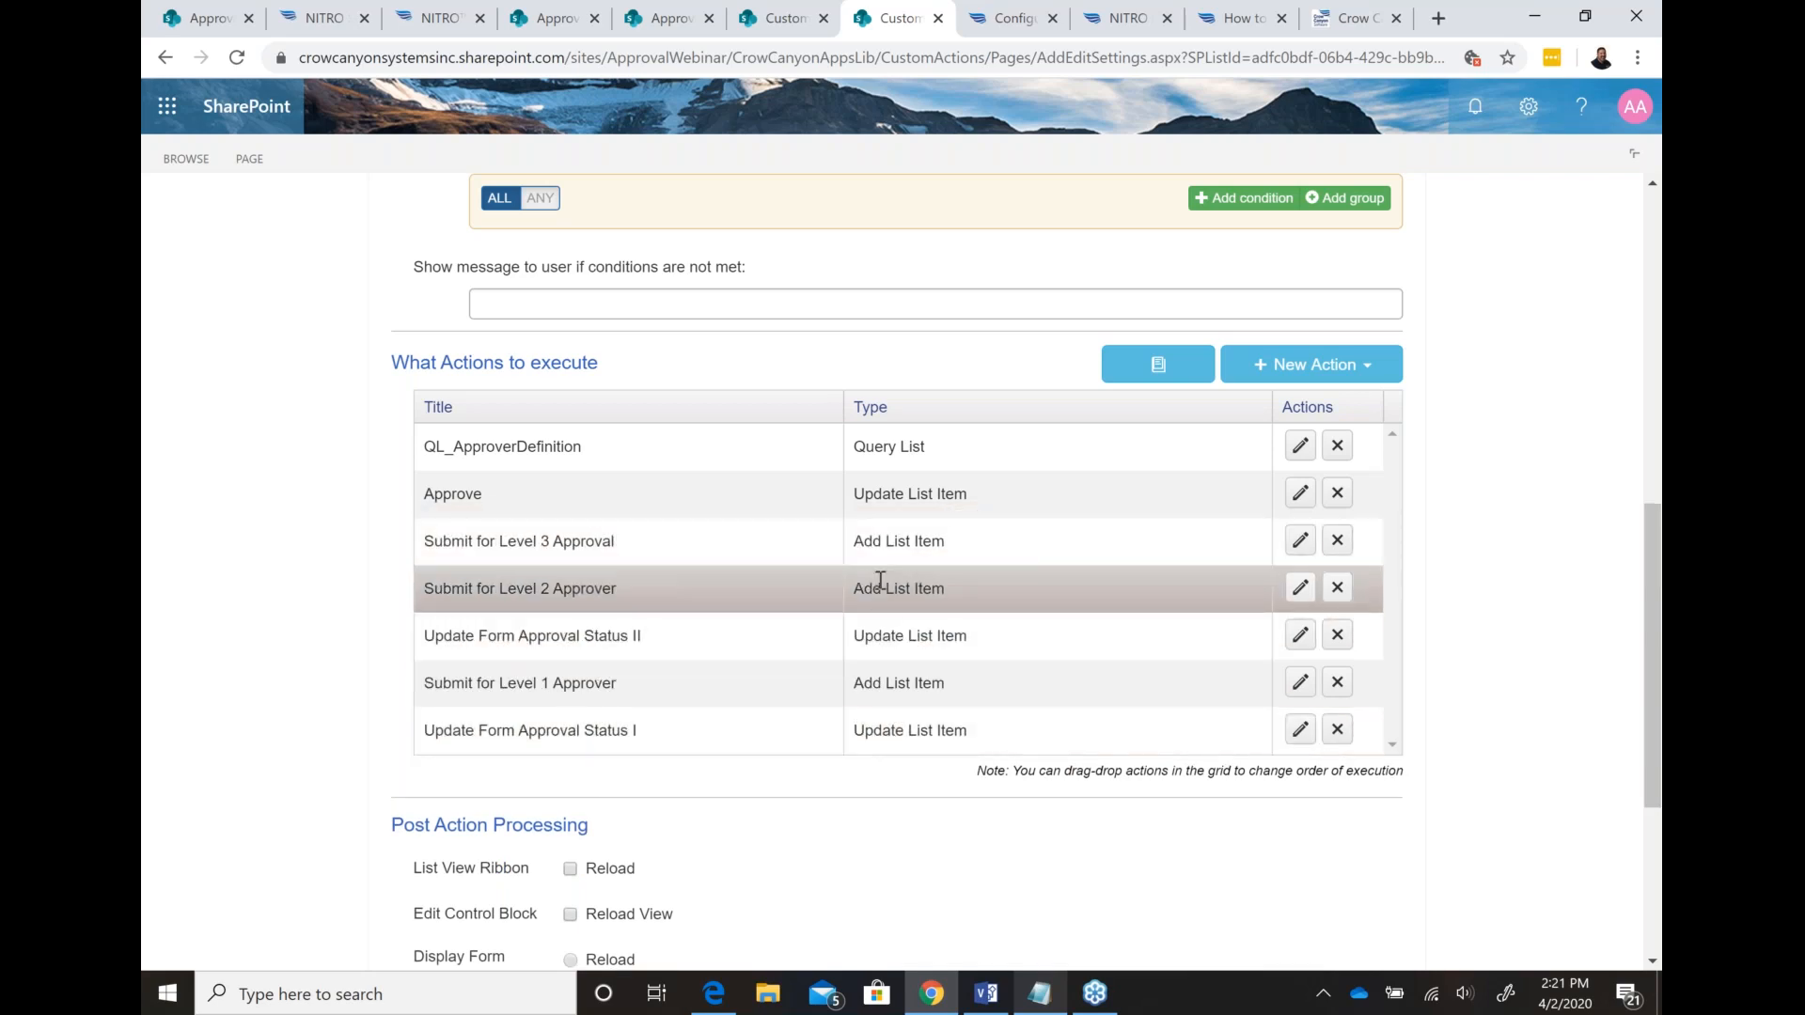
Step: Examine the conditions and predefined column values of the Update Form Approval Status II action, leaving them as they are
click(1300, 635)
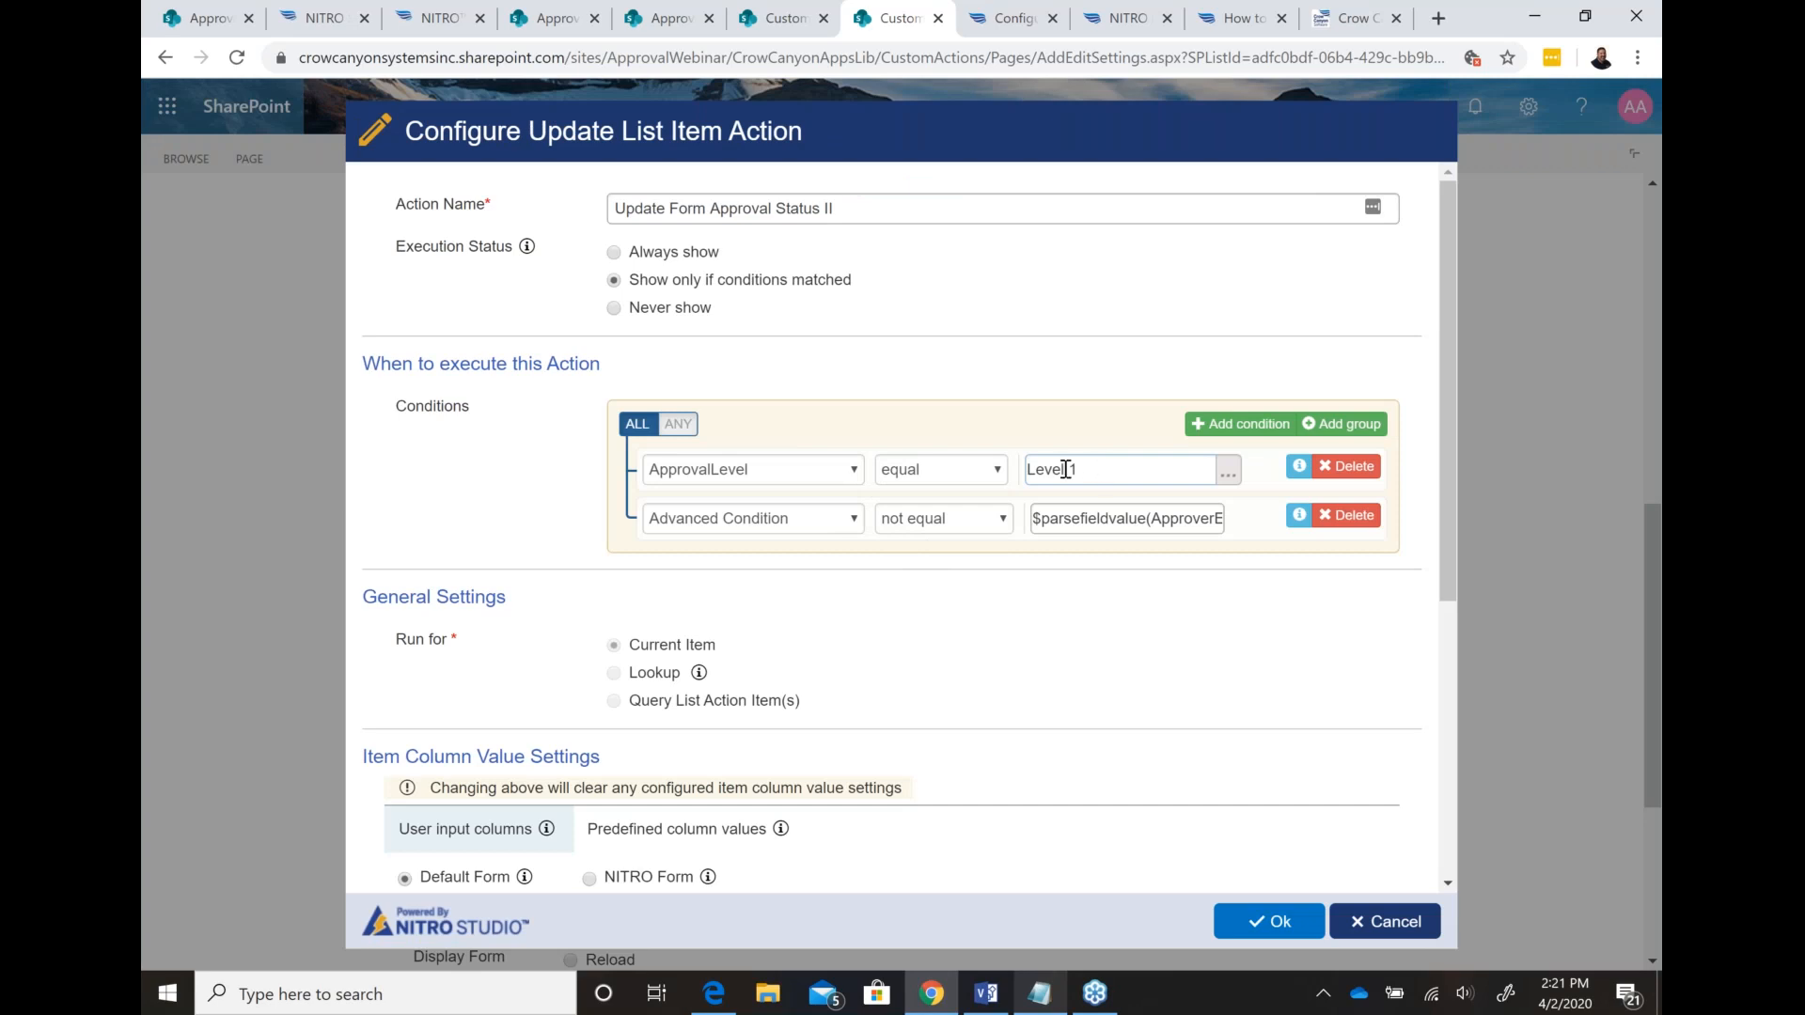
drag(1035, 520, 1353, 544)
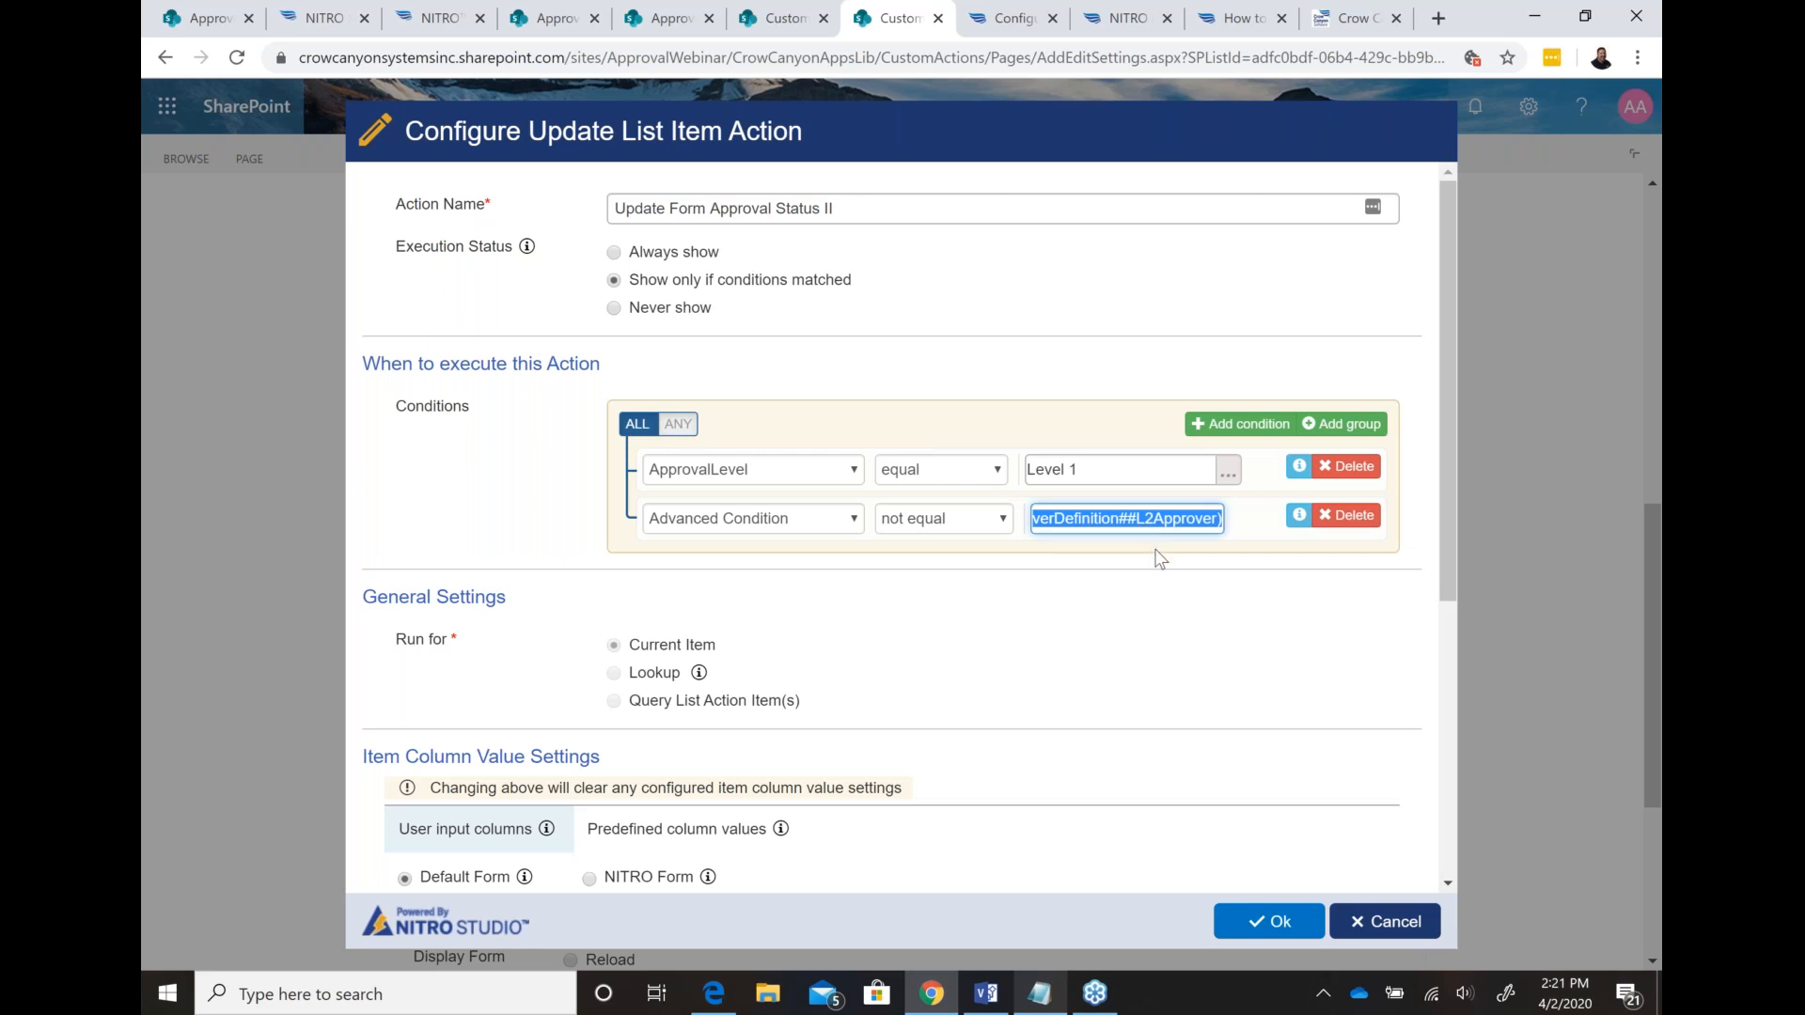
scroll(1145, 643, down, 1)
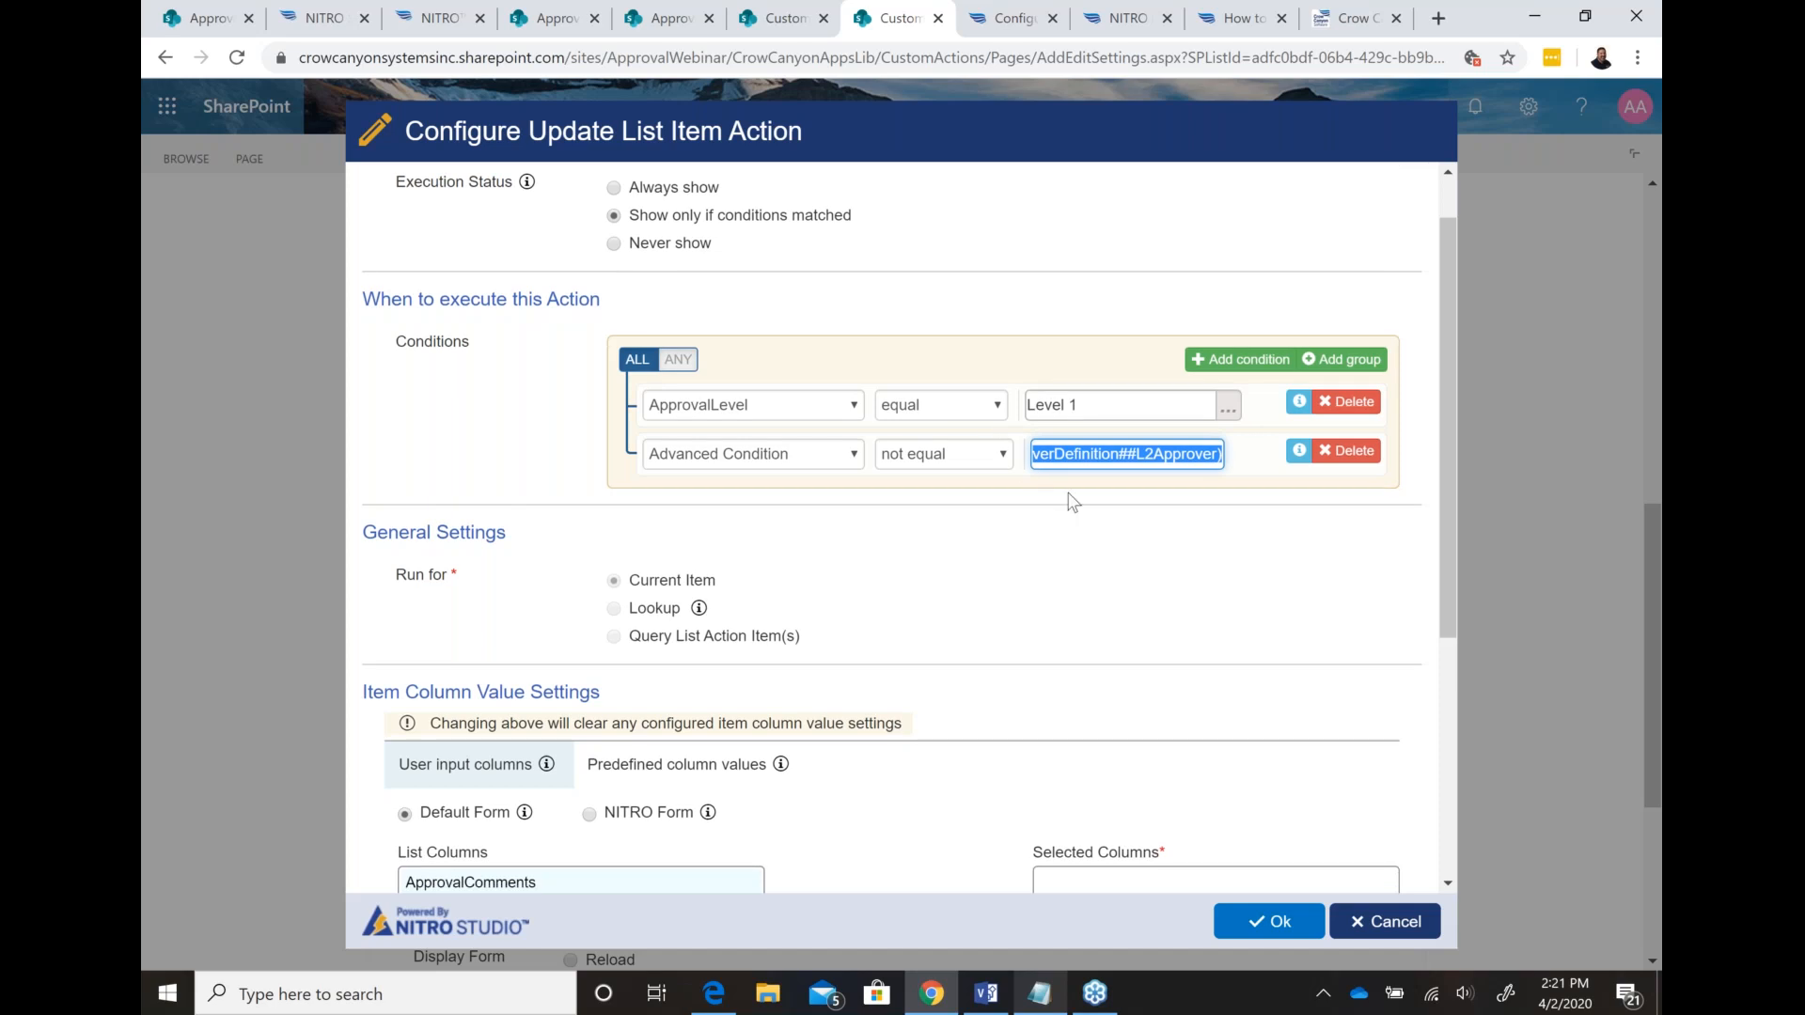
scroll(1061, 573, up, 1)
scroll(1057, 566, down, 3)
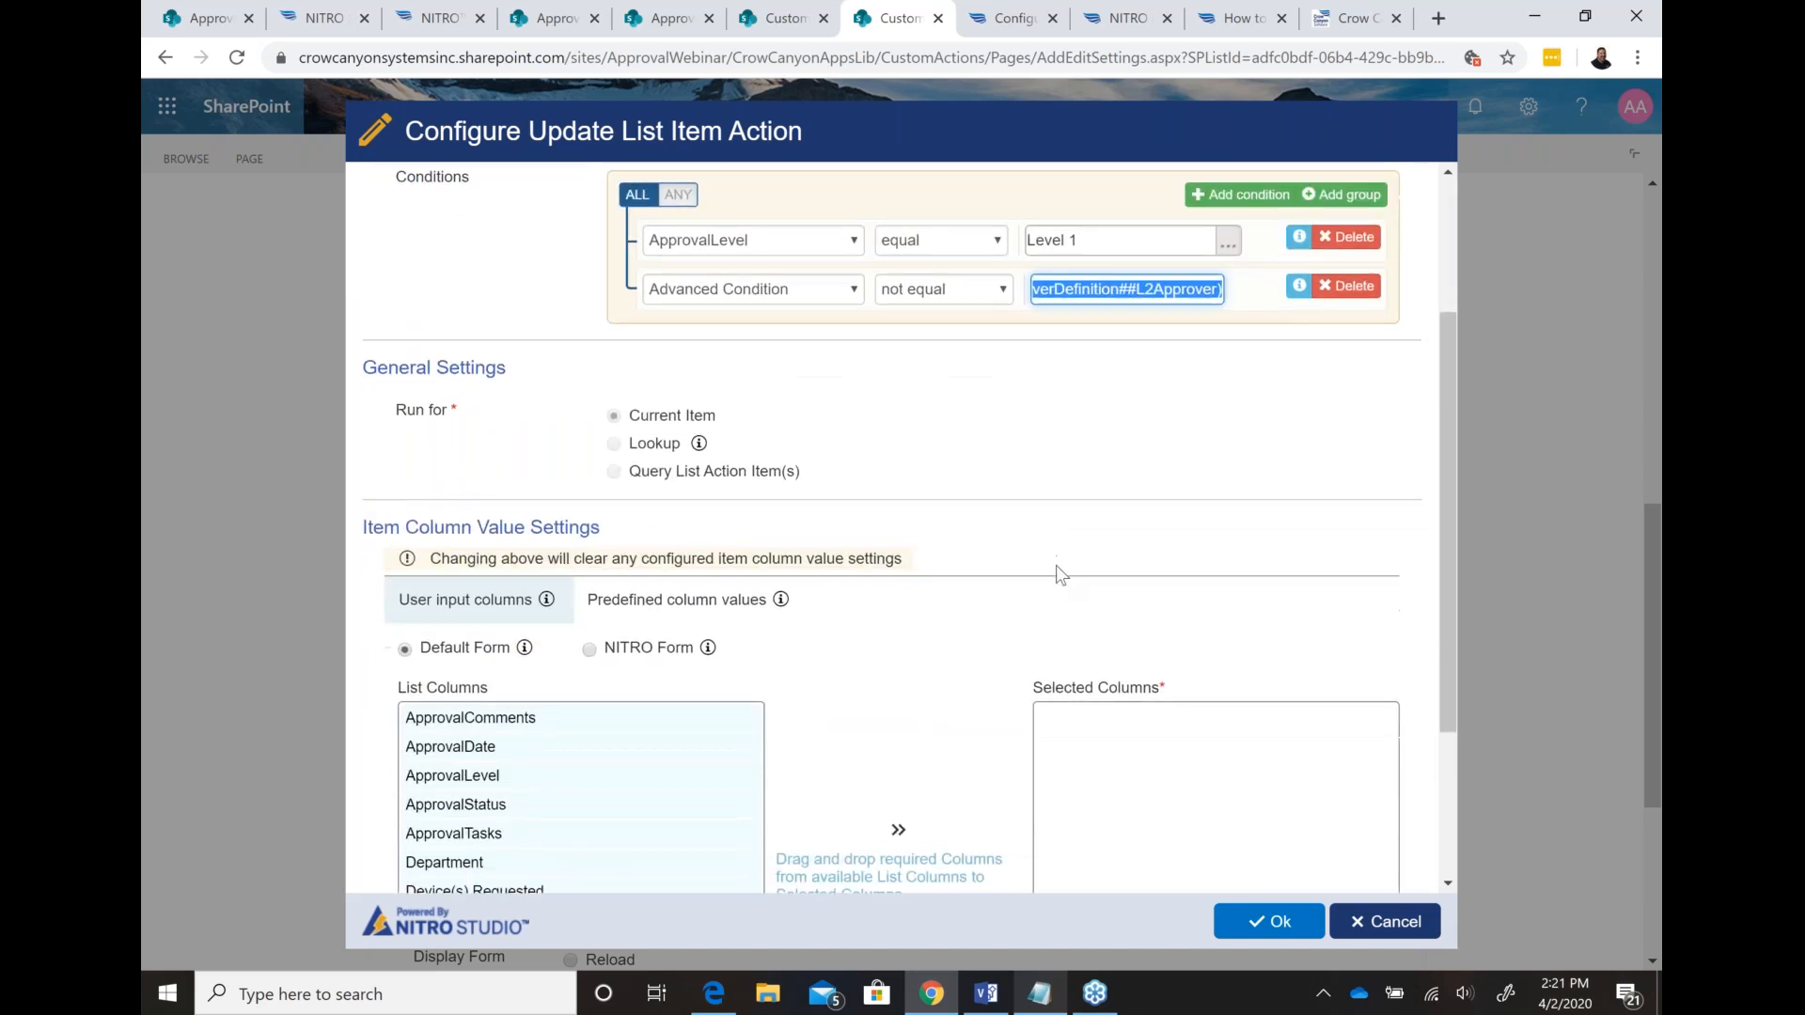
scroll(1057, 566, down, 1)
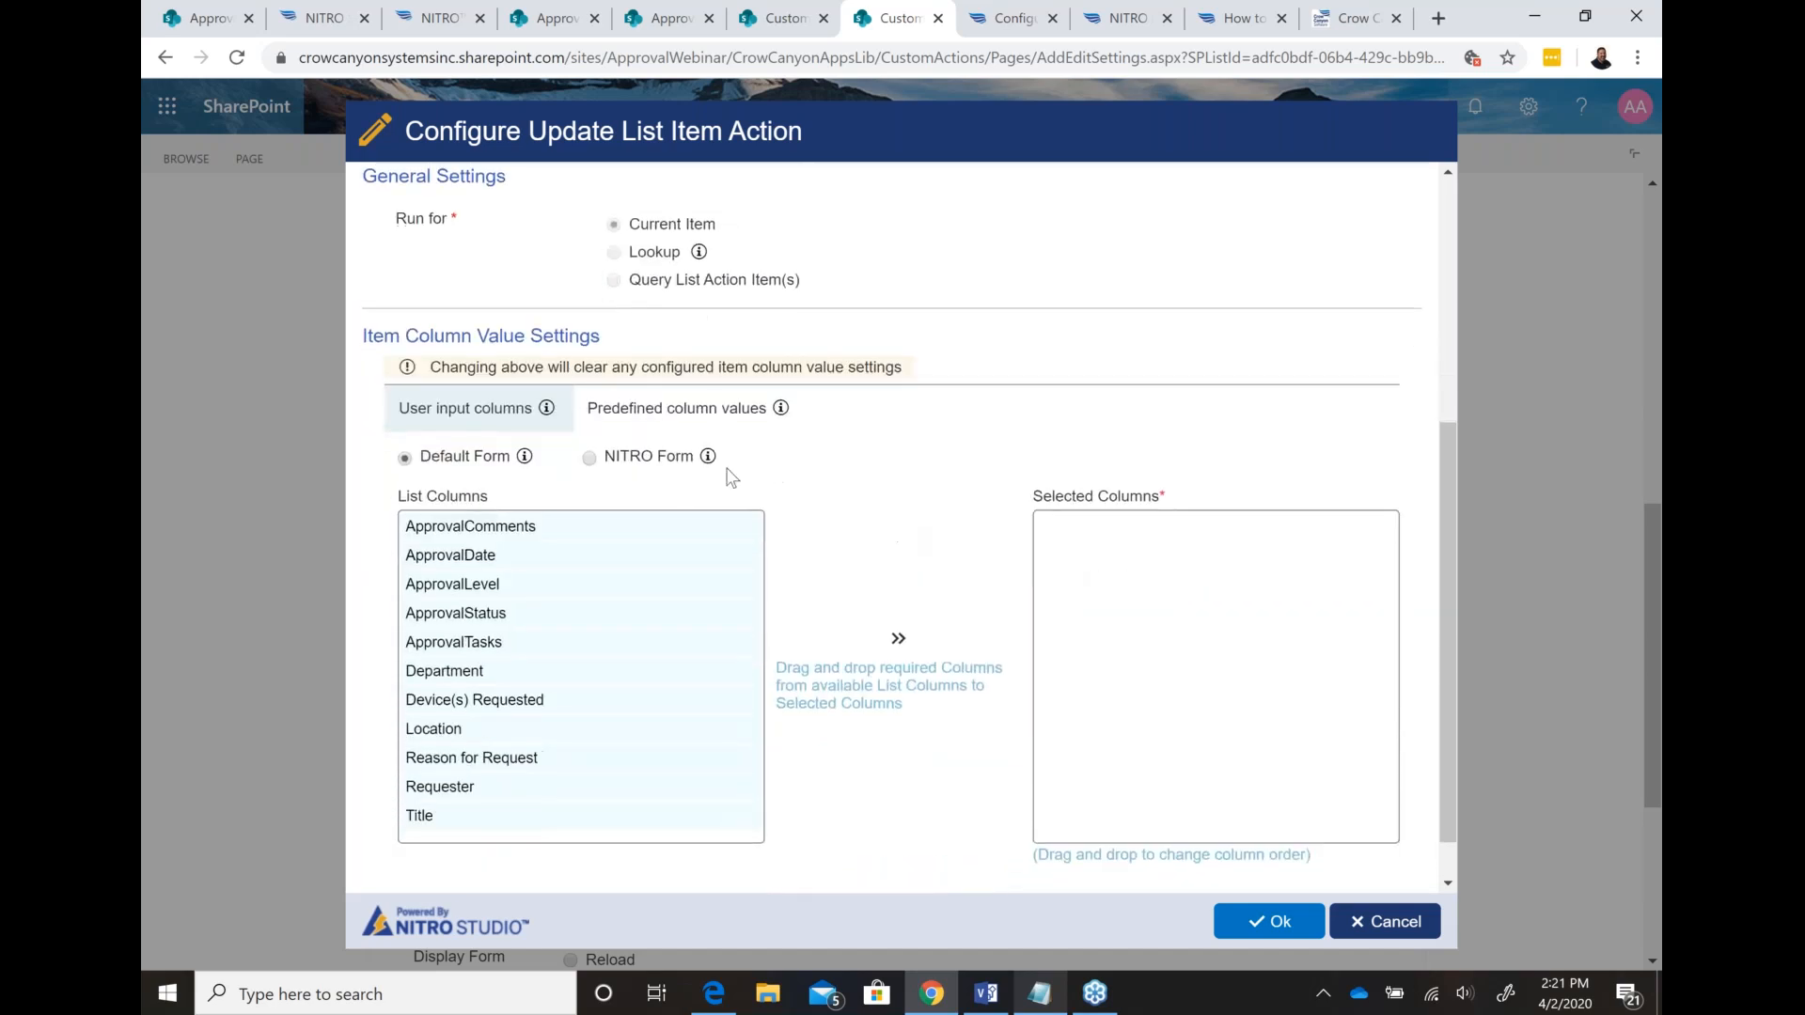
click(738, 415)
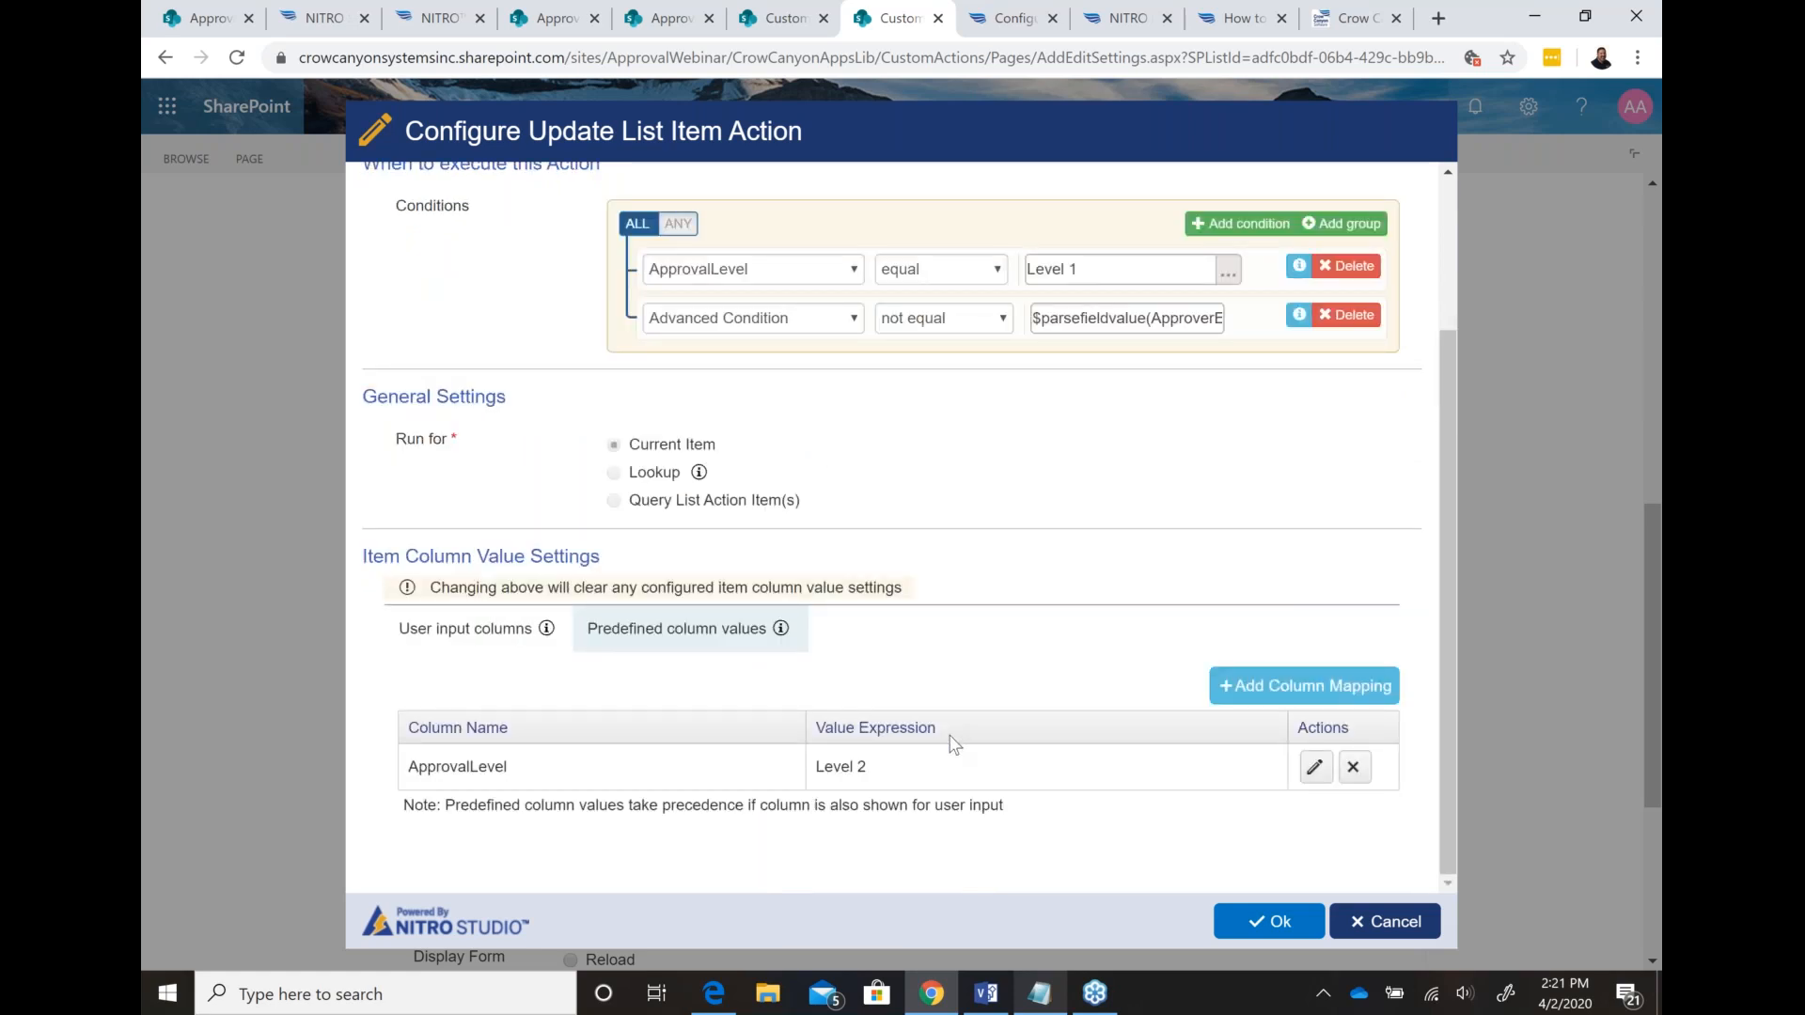
scroll(1043, 564, up, 1)
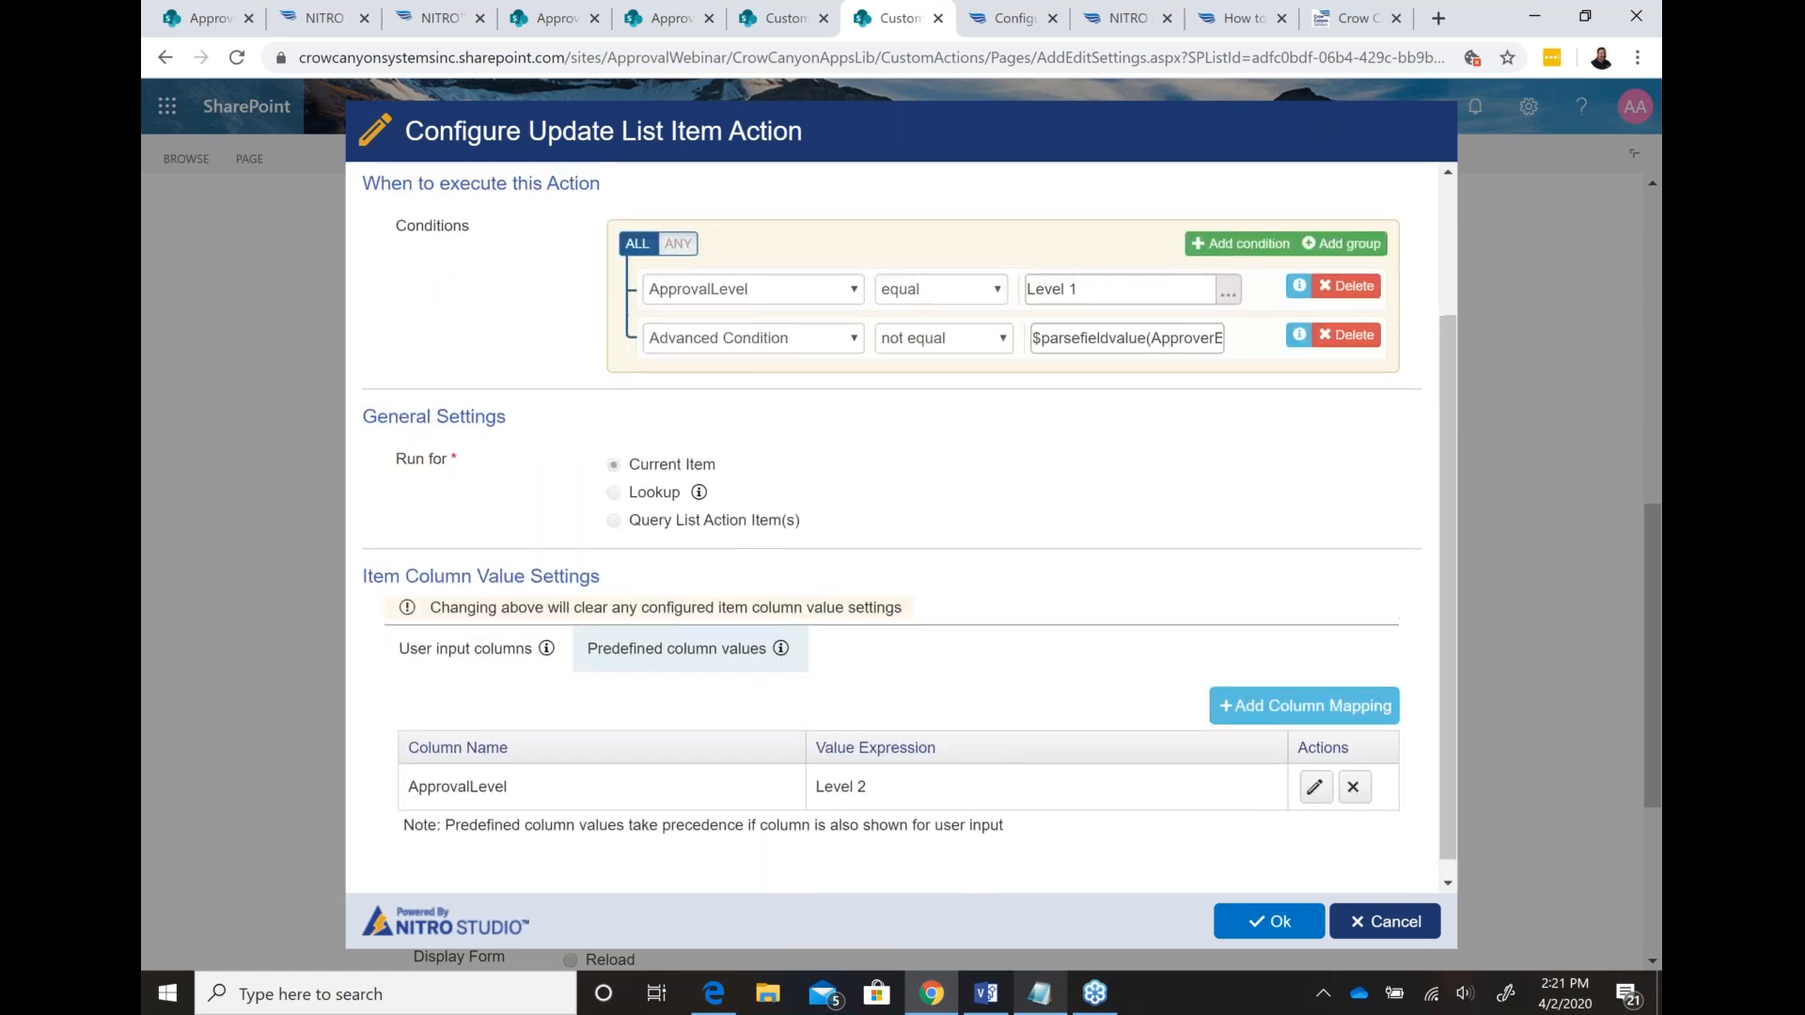
scroll(903, 527, up, 3)
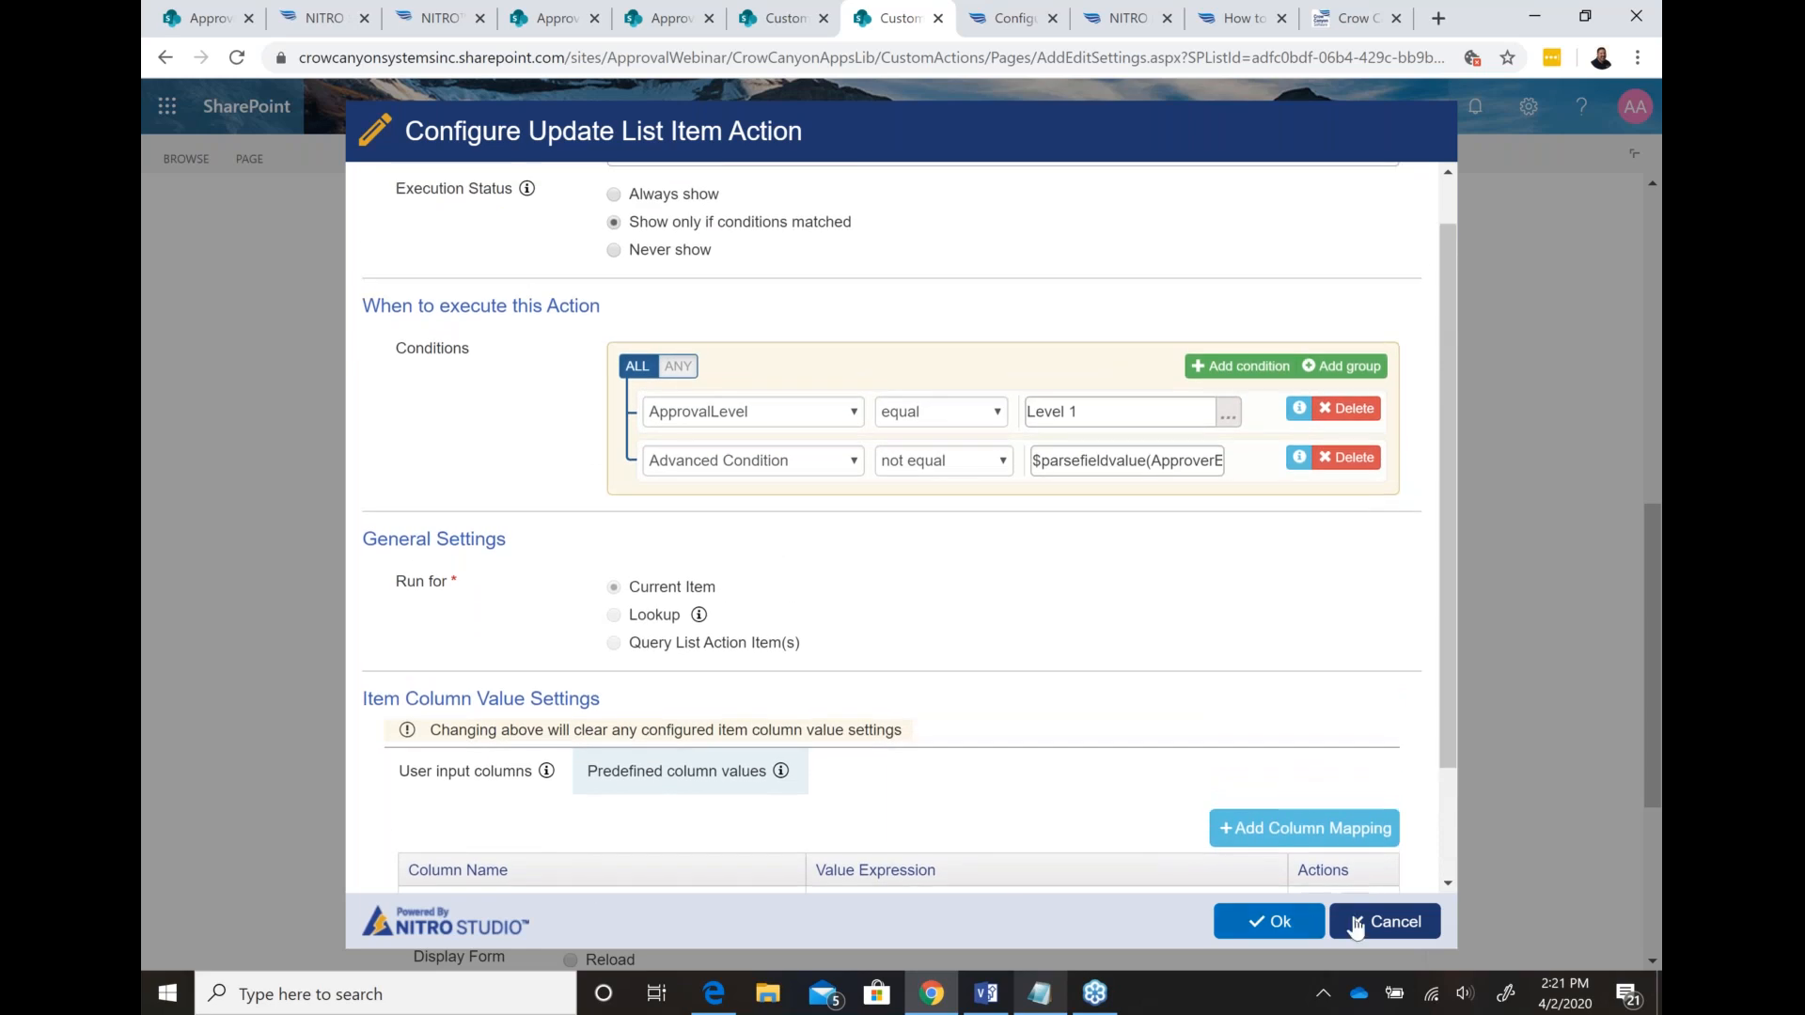
click(1357, 927)
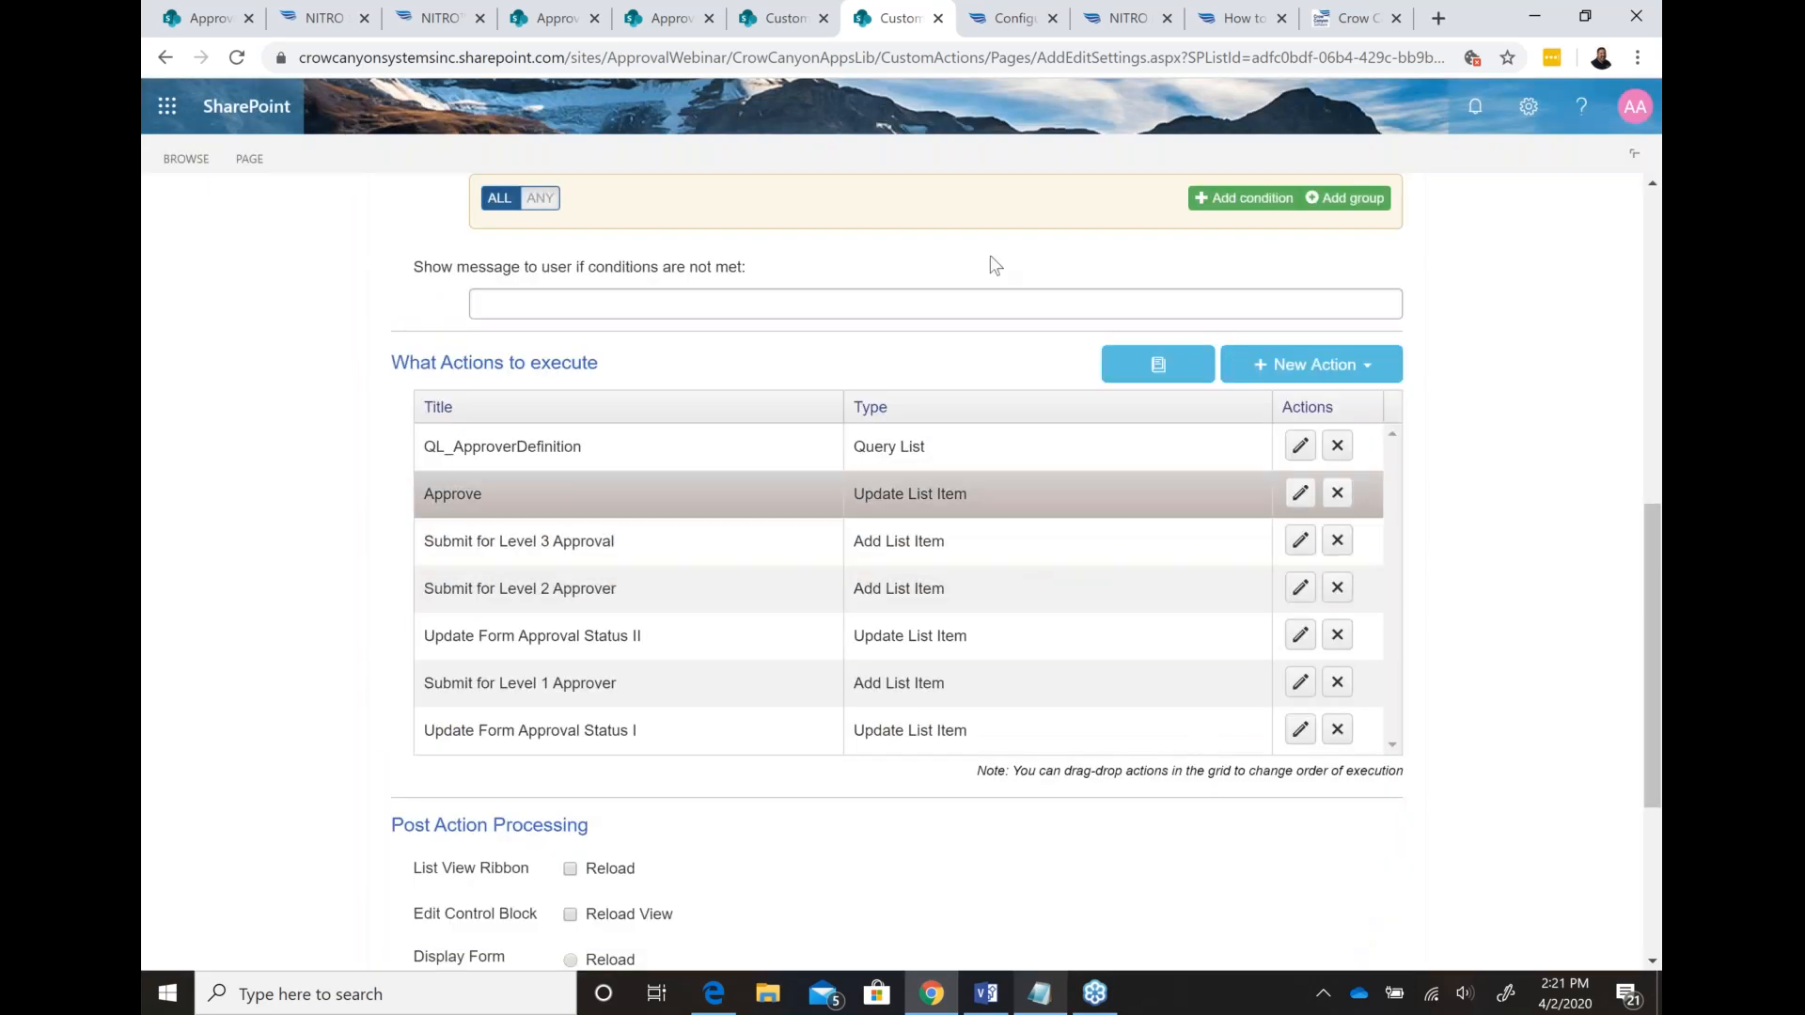
Step: Review the L3Approver expression in Notepad and open the Approve action for editing in the browser
click(1040, 994)
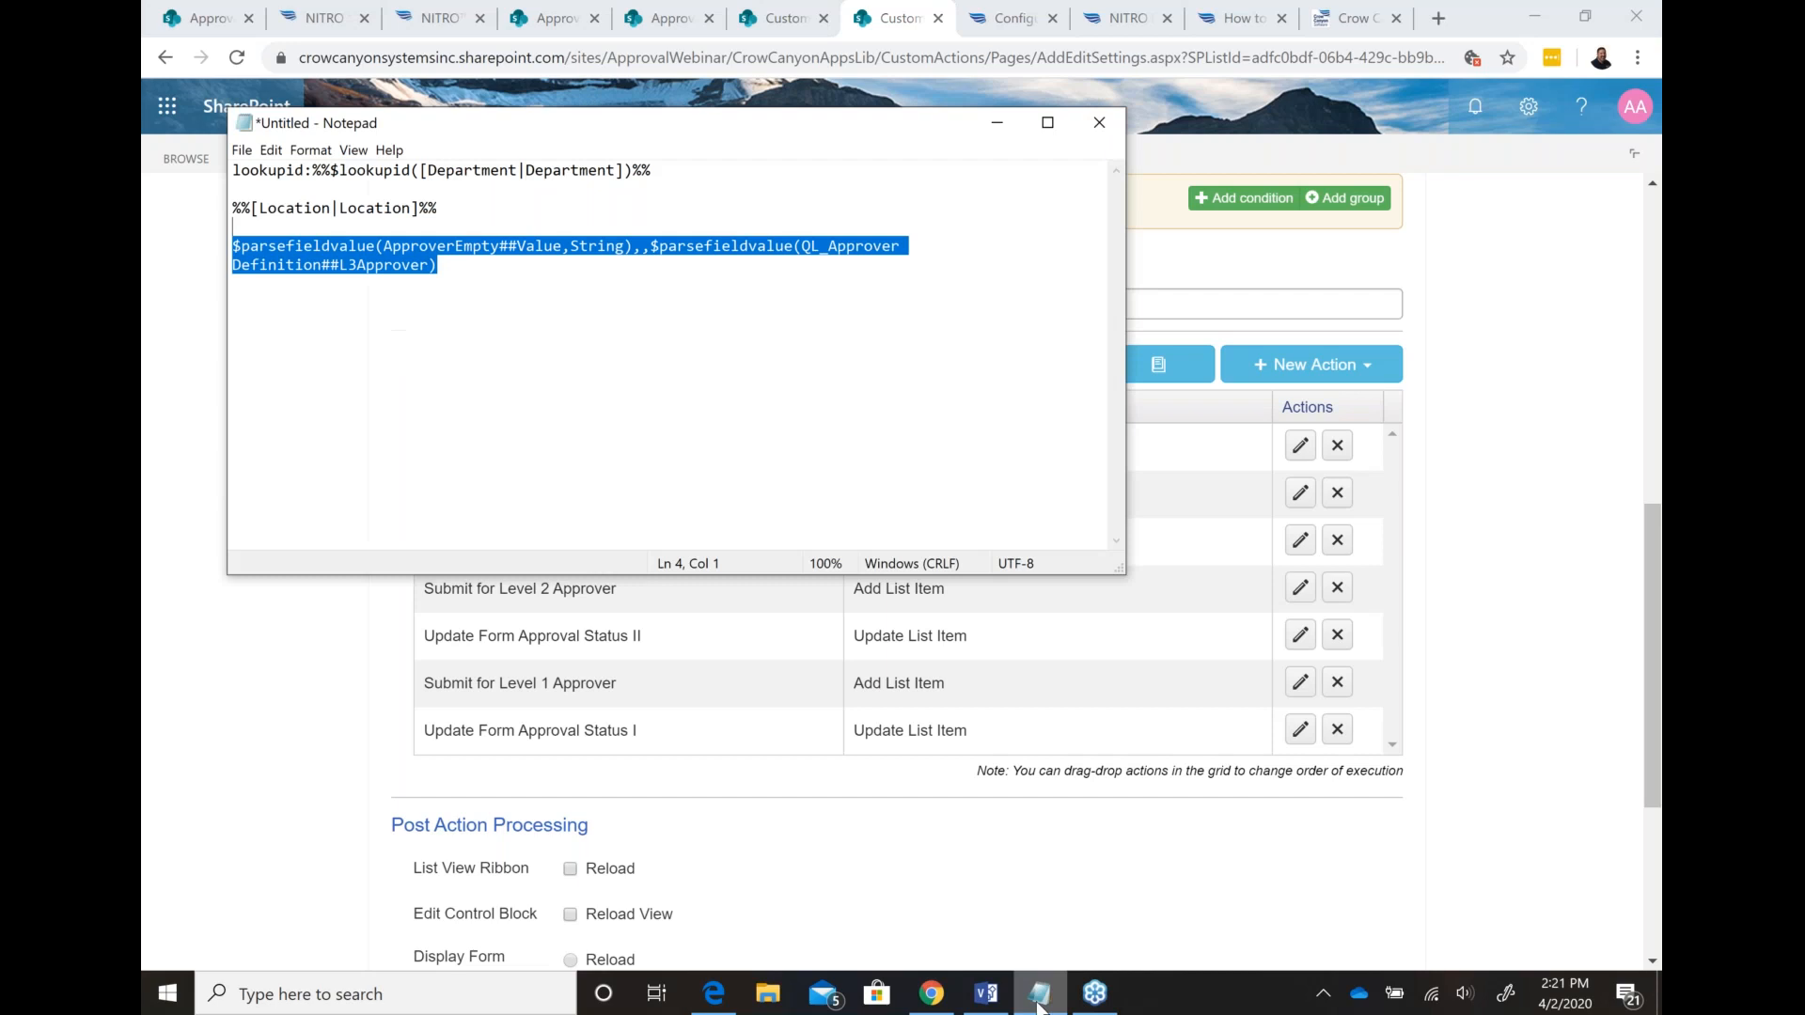
click(536, 247)
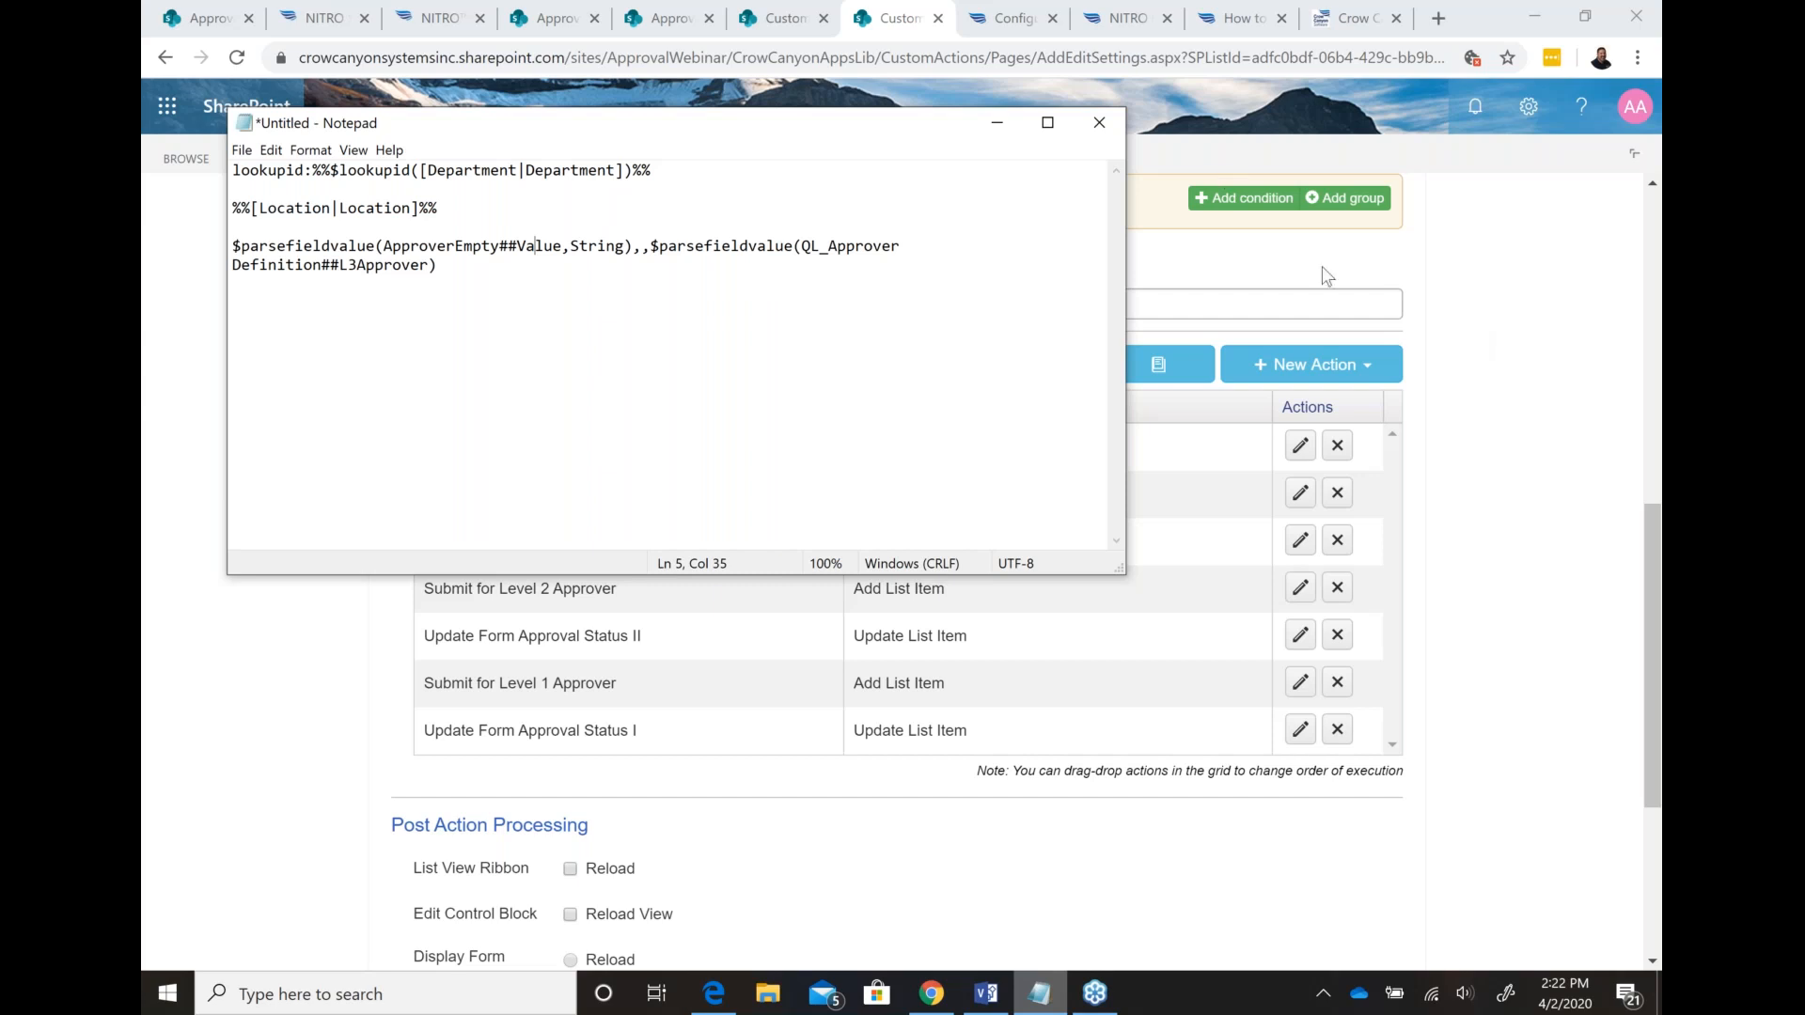
click(1439, 475)
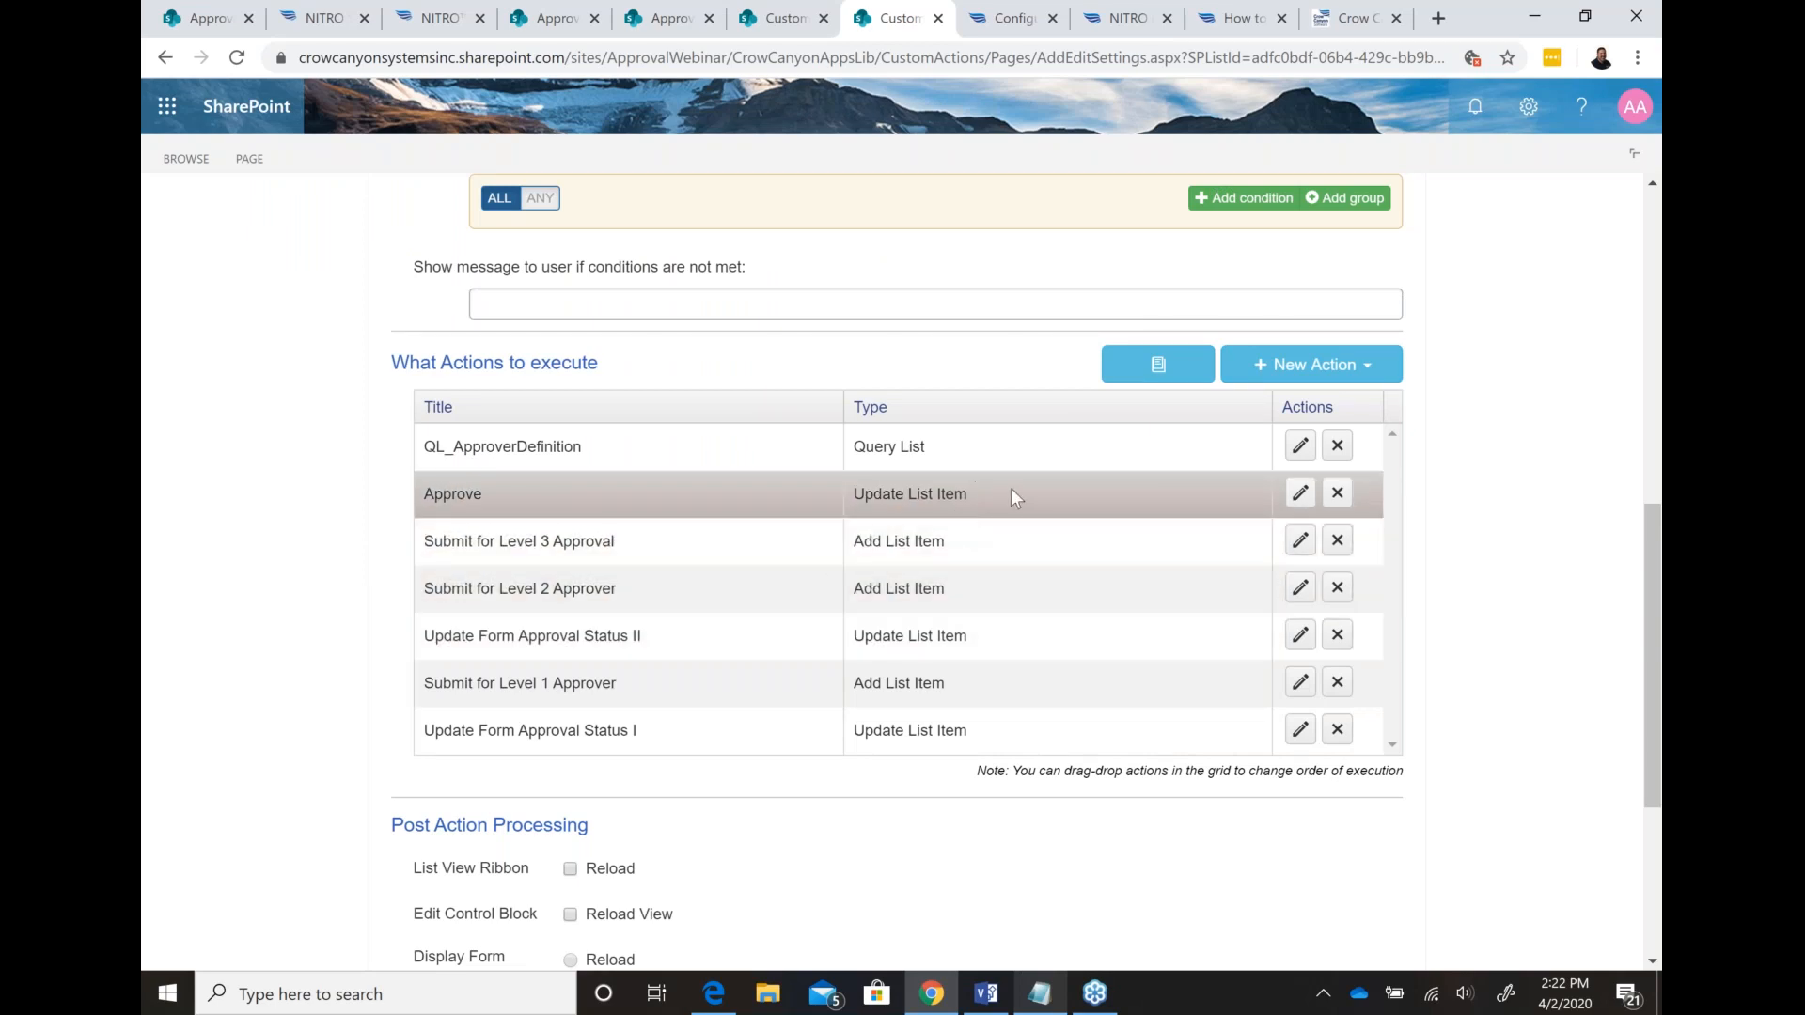
click(1300, 493)
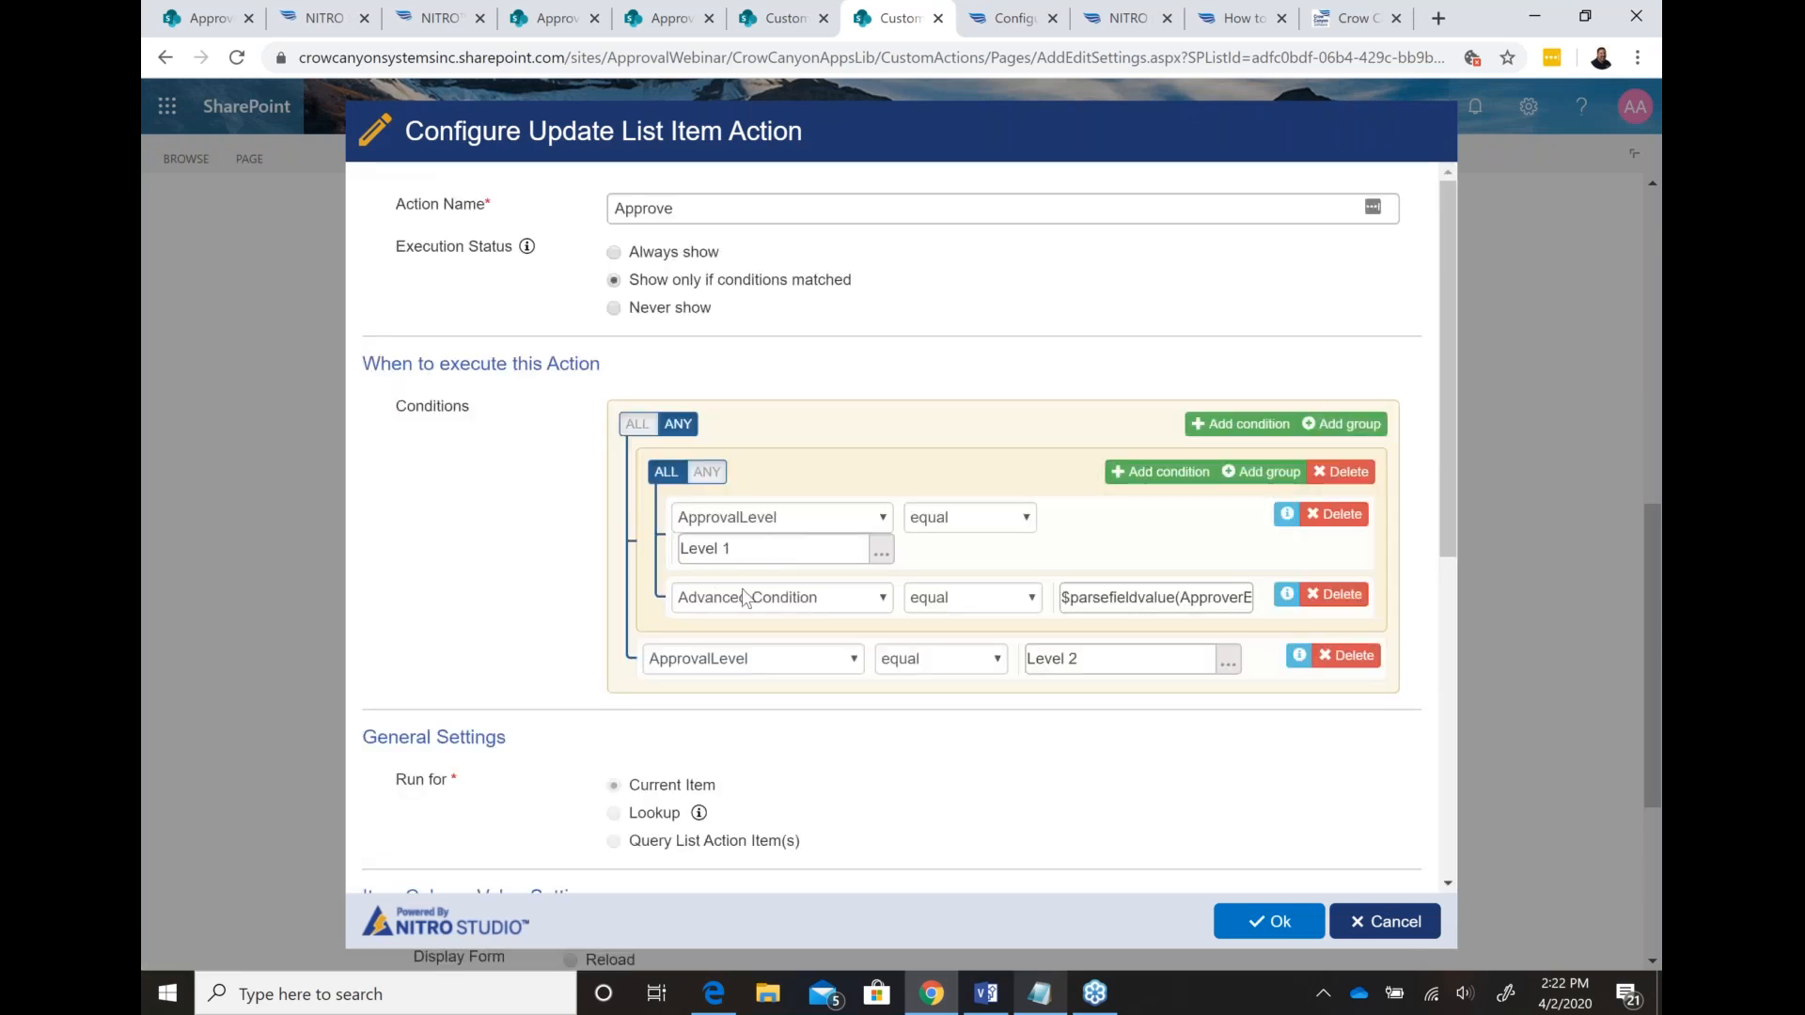
click(1241, 424)
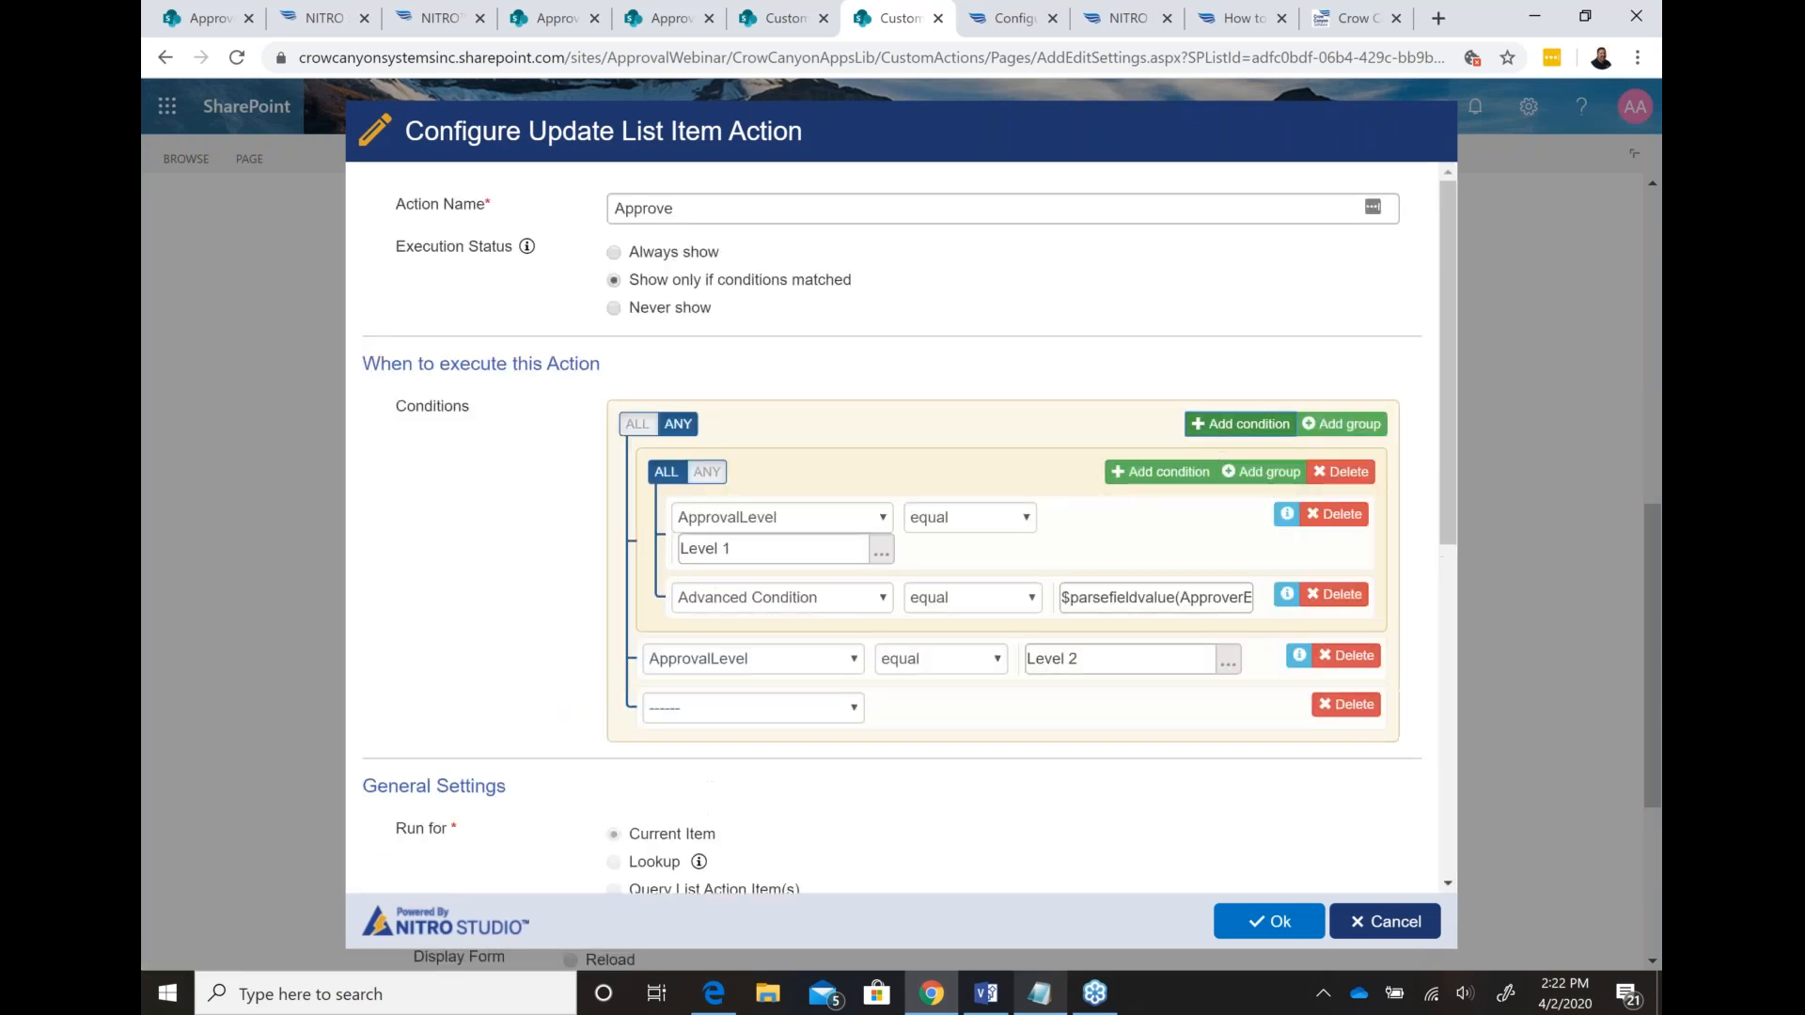
click(757, 708)
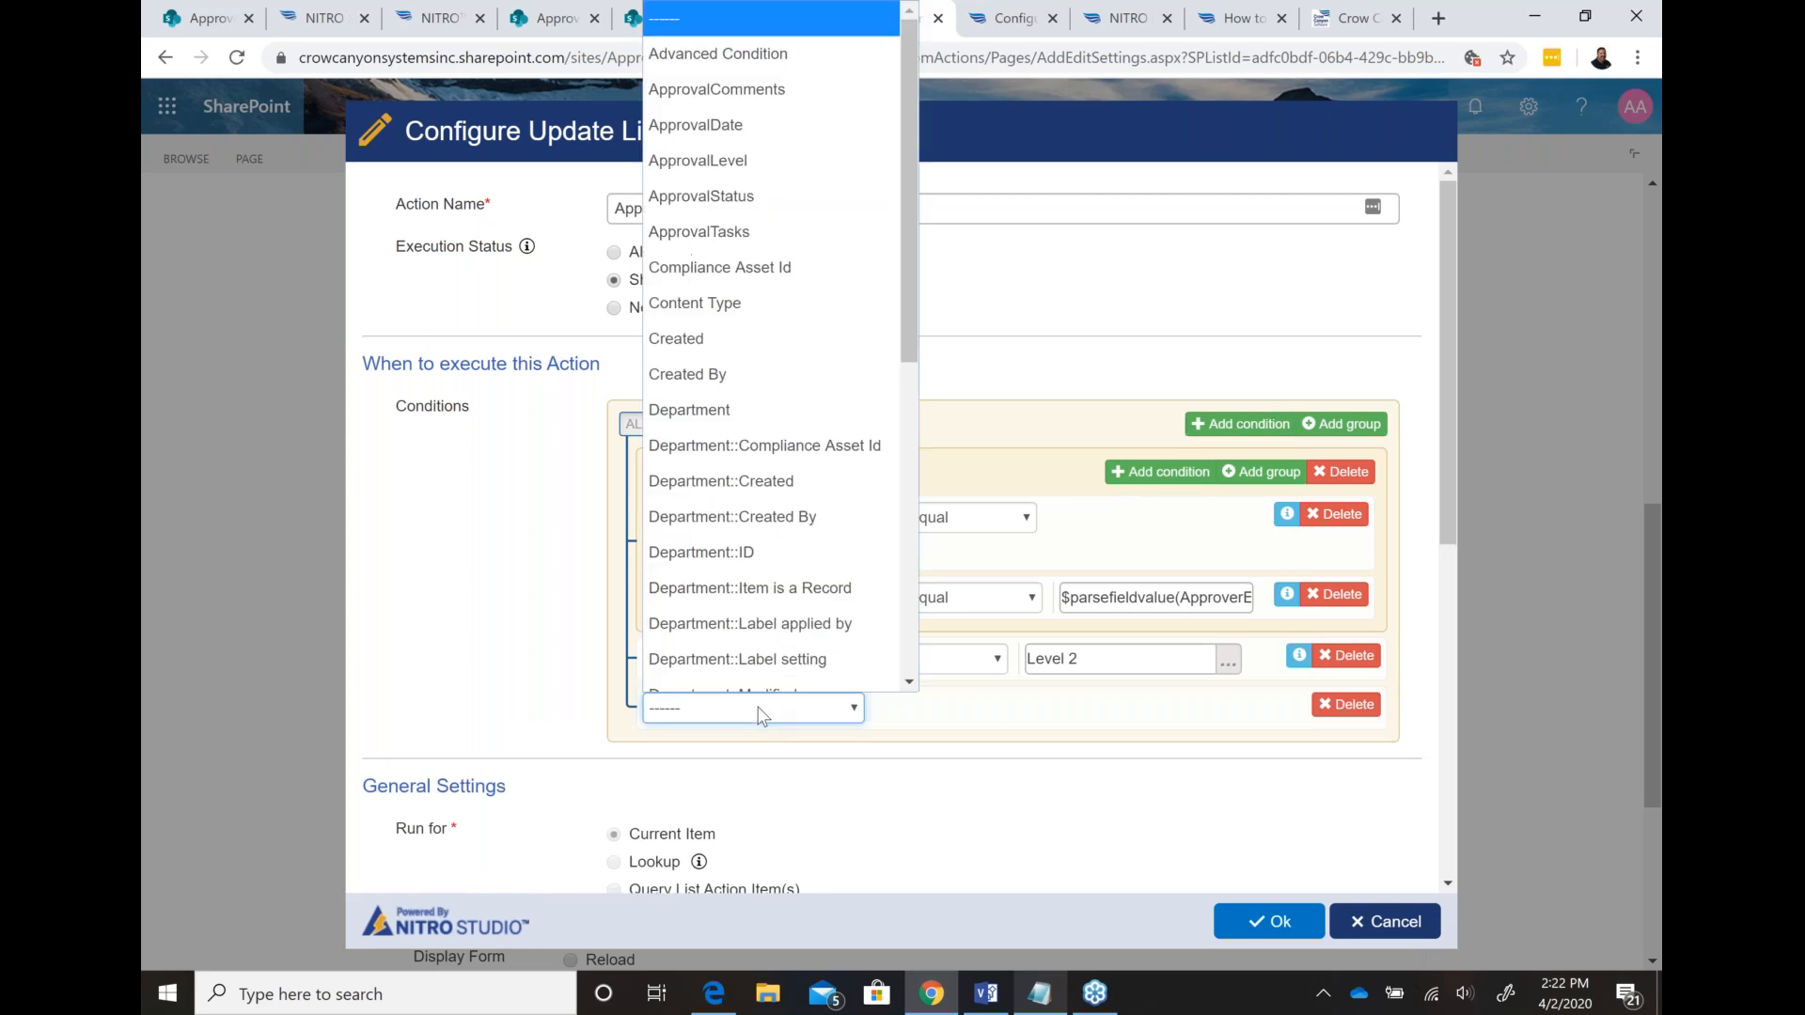
click(1070, 296)
click(1347, 704)
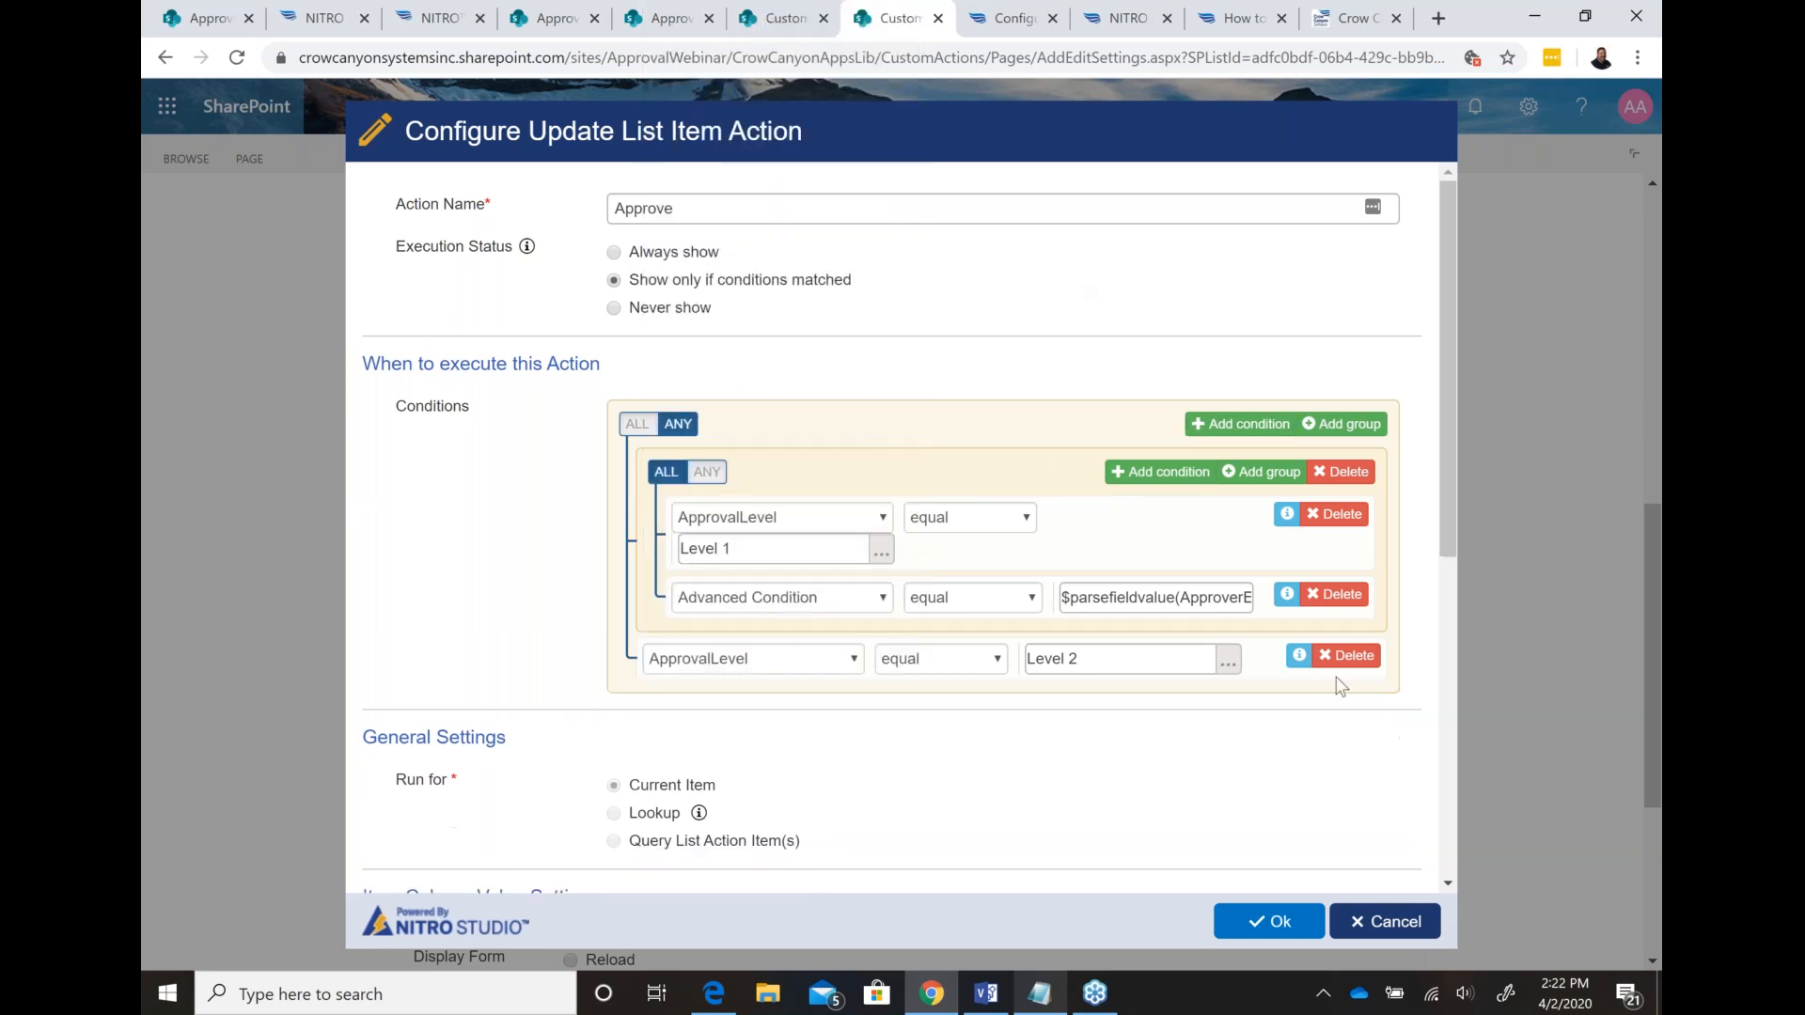
Step: Add a condition group to the Approve action with the condition ApprovalLevel equal Level 2
click(1354, 425)
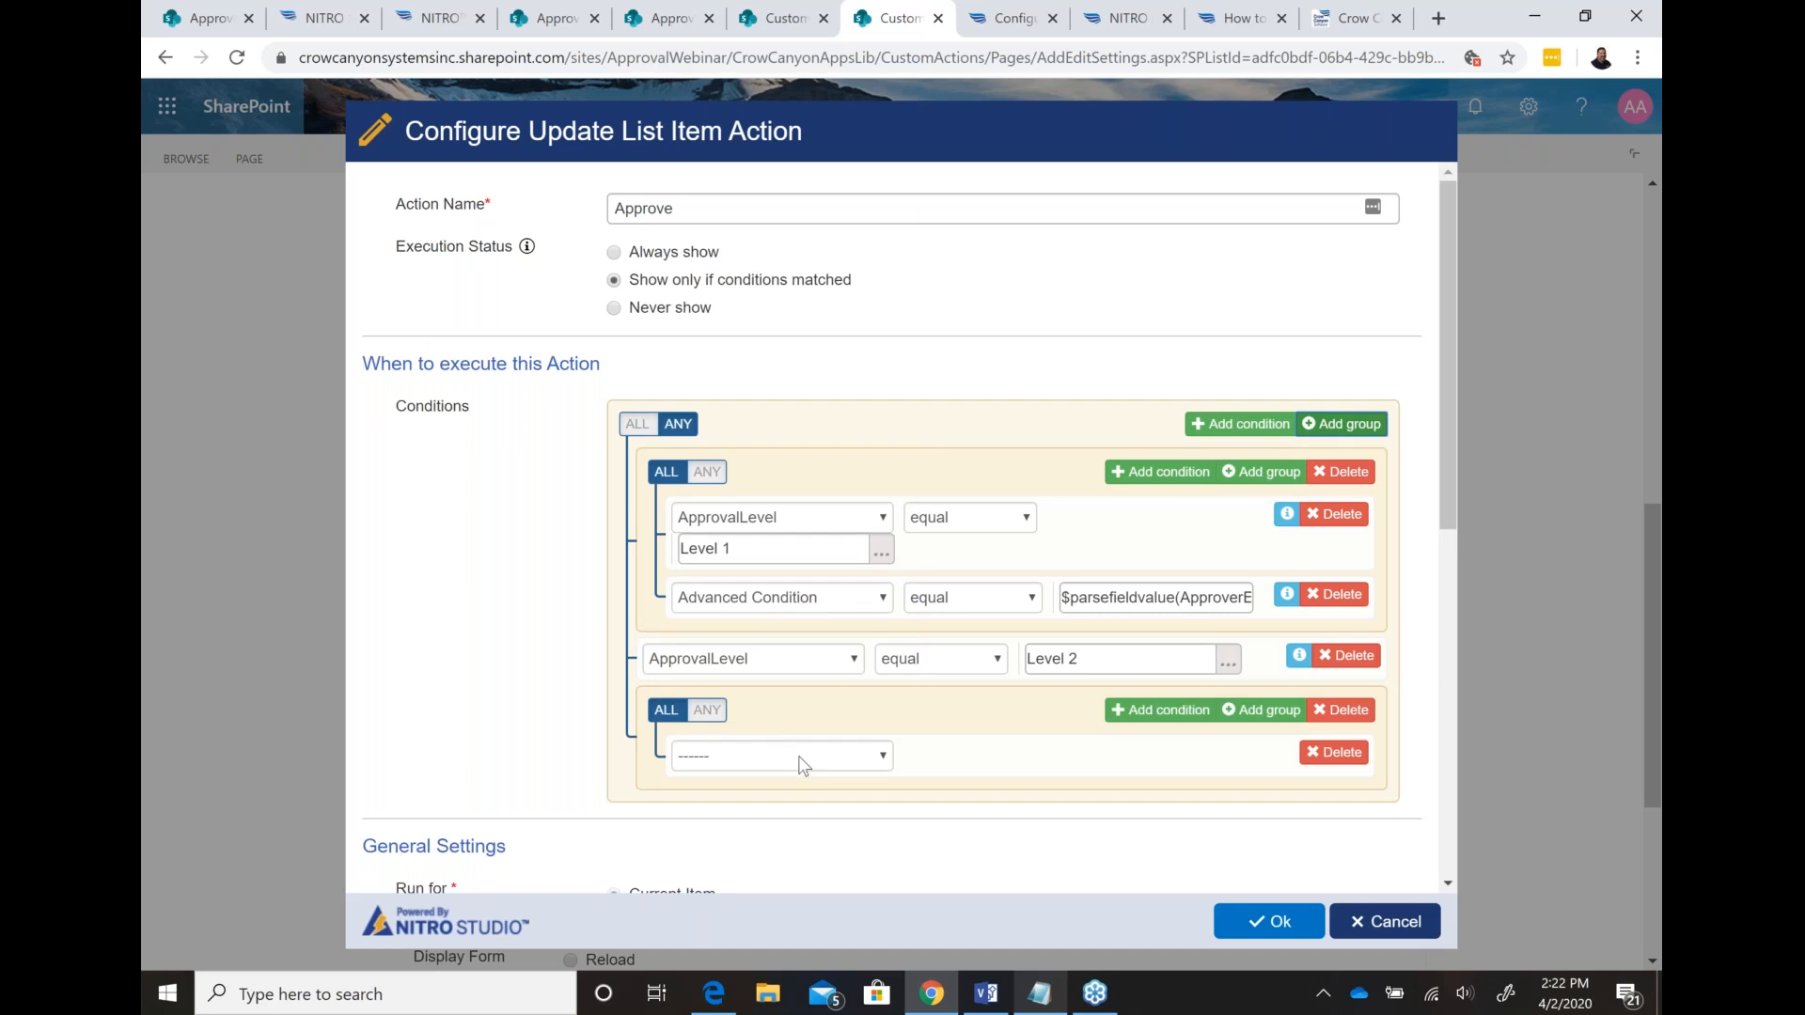
click(804, 757)
click(806, 183)
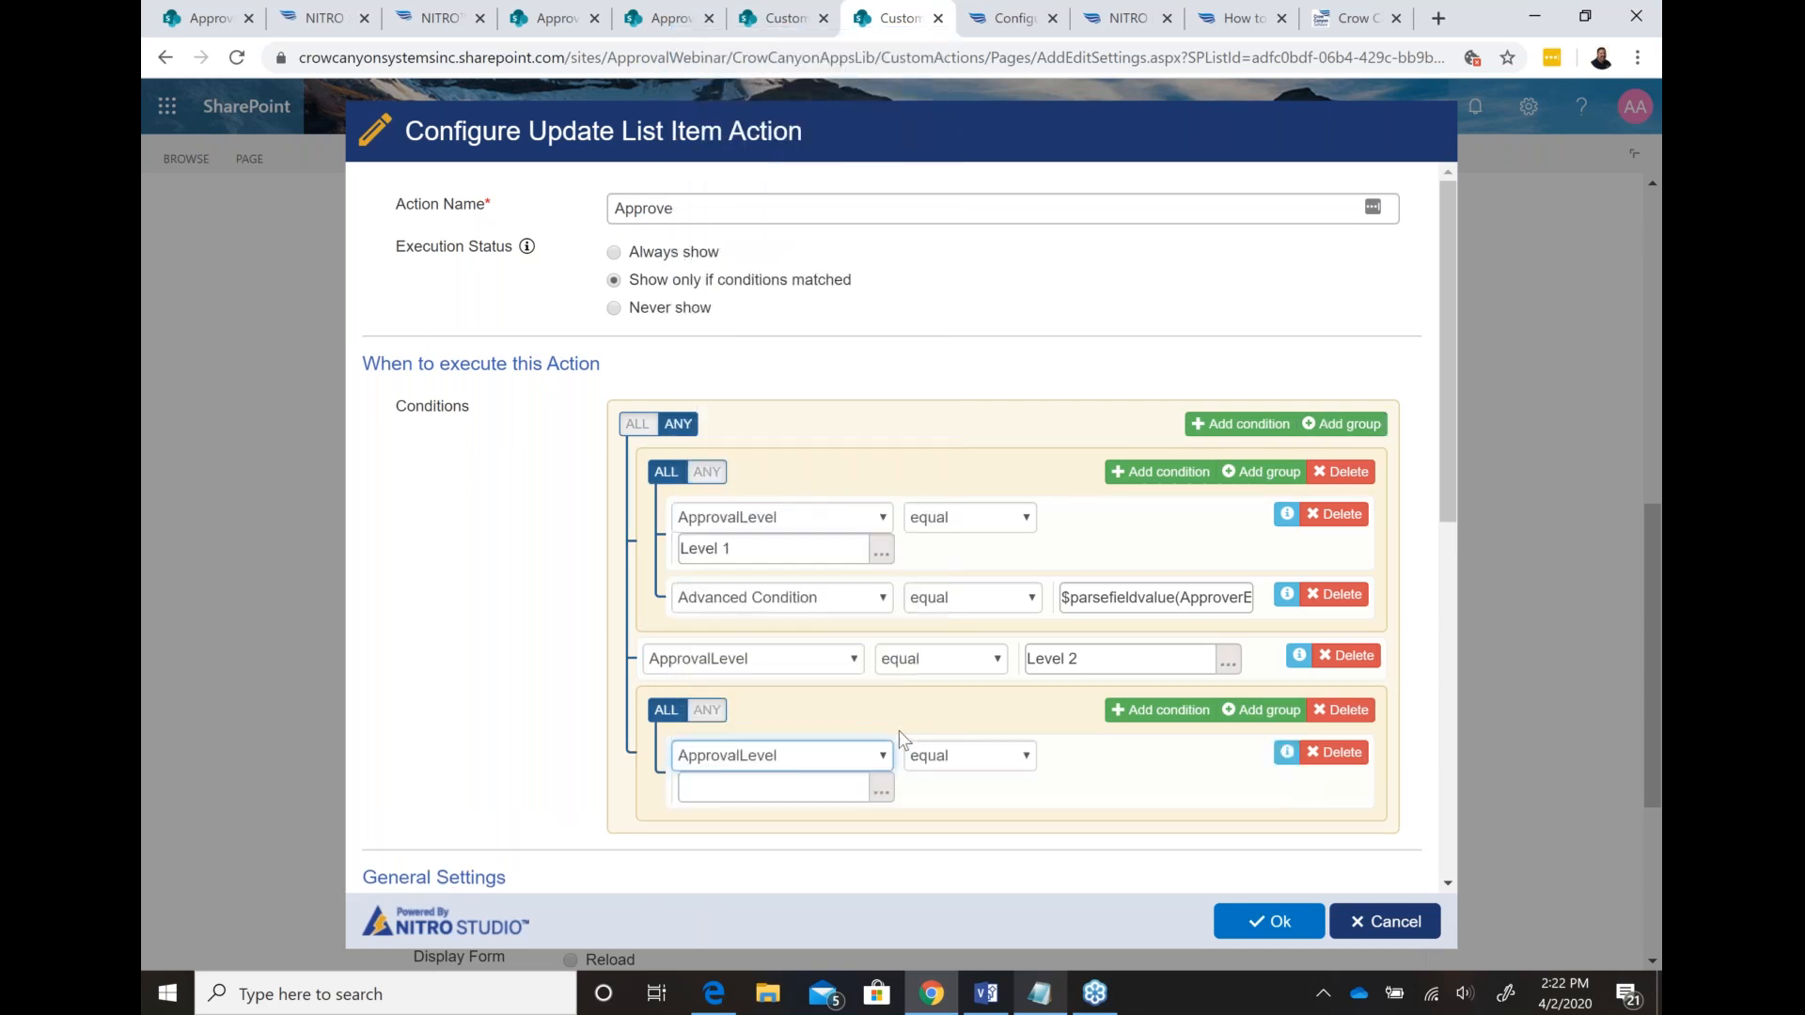
click(804, 784)
text(Level 2)
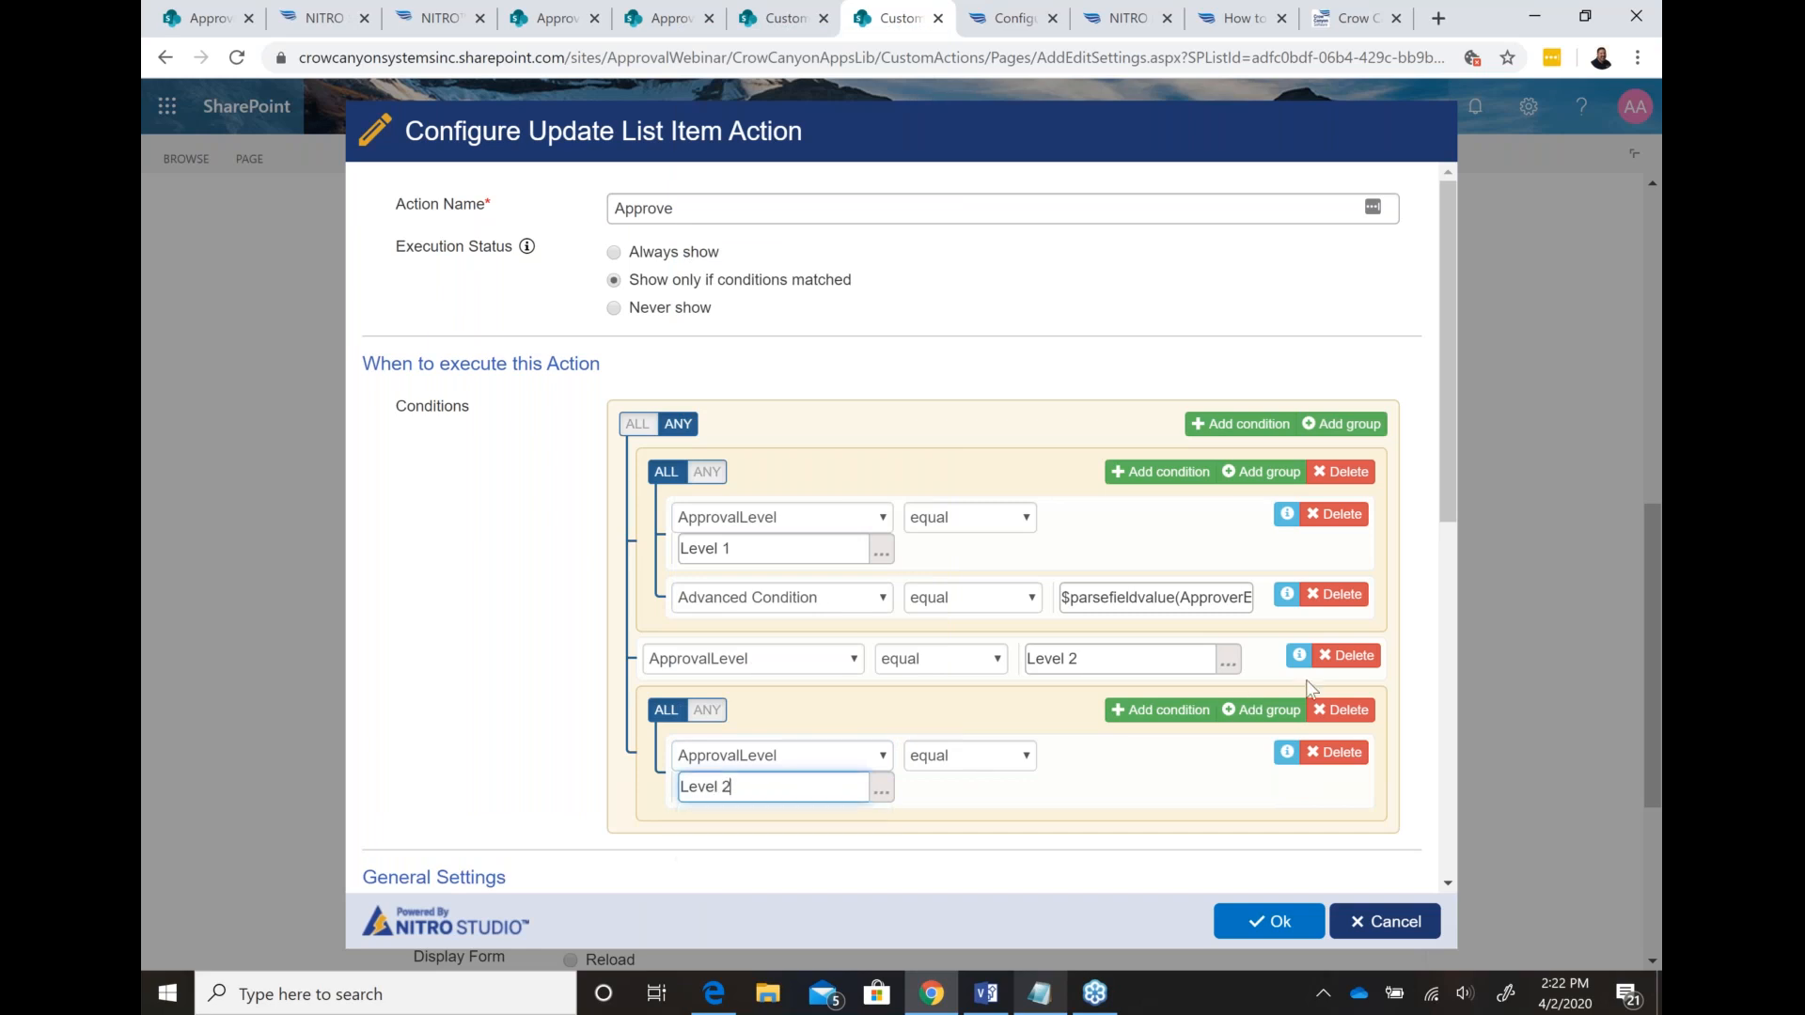
Step: Delete the Approve action's standalone Level 2 condition and add an Advanced Condition with equal to the Level 2 group
click(1348, 664)
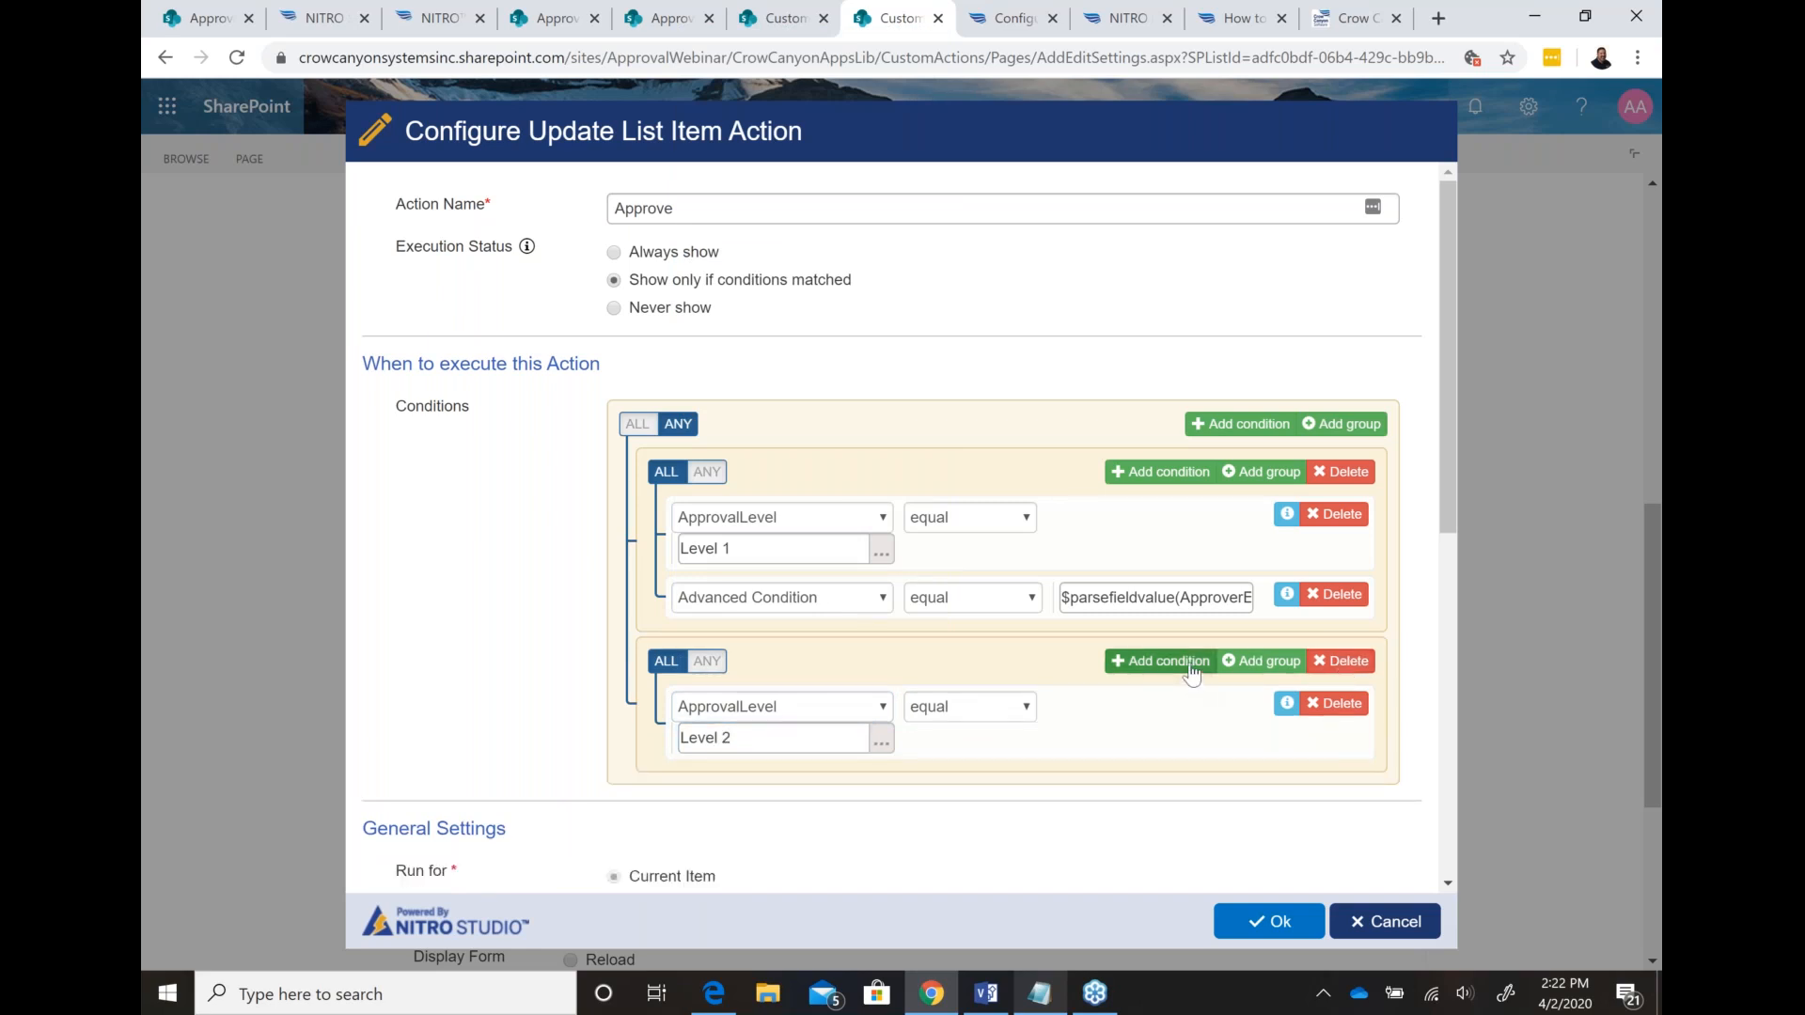
click(1194, 663)
click(804, 787)
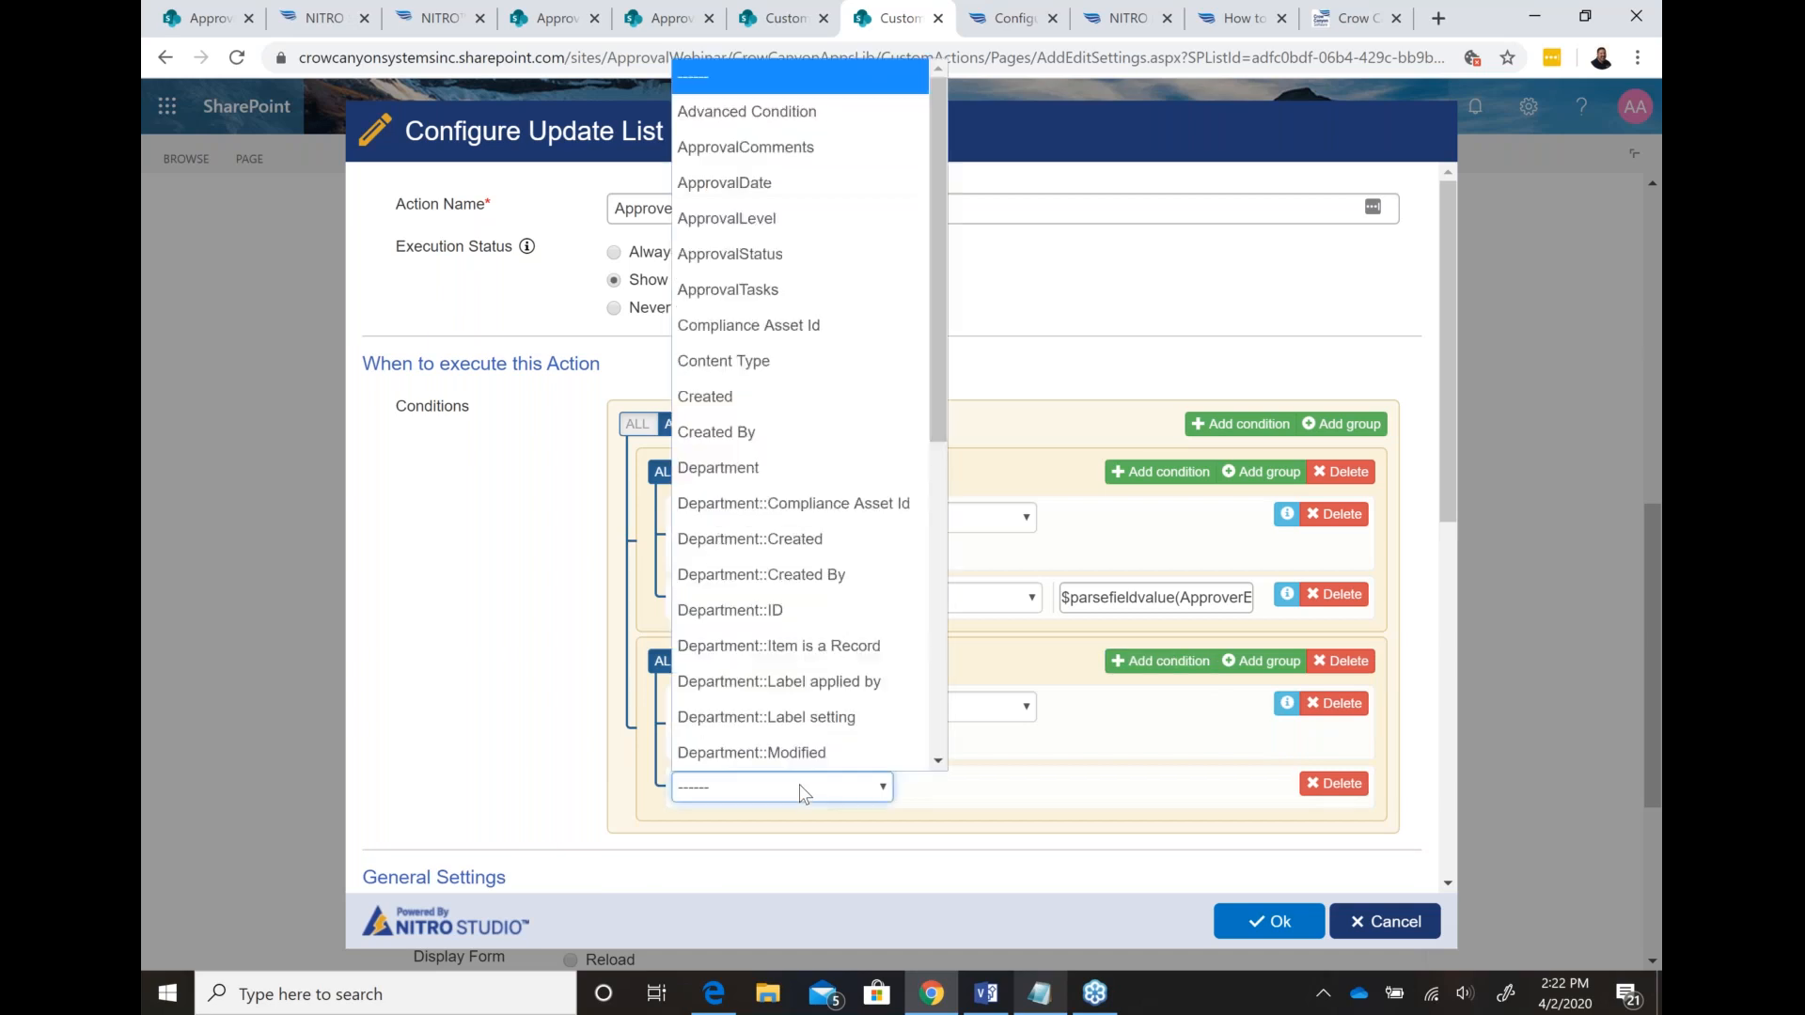
click(778, 113)
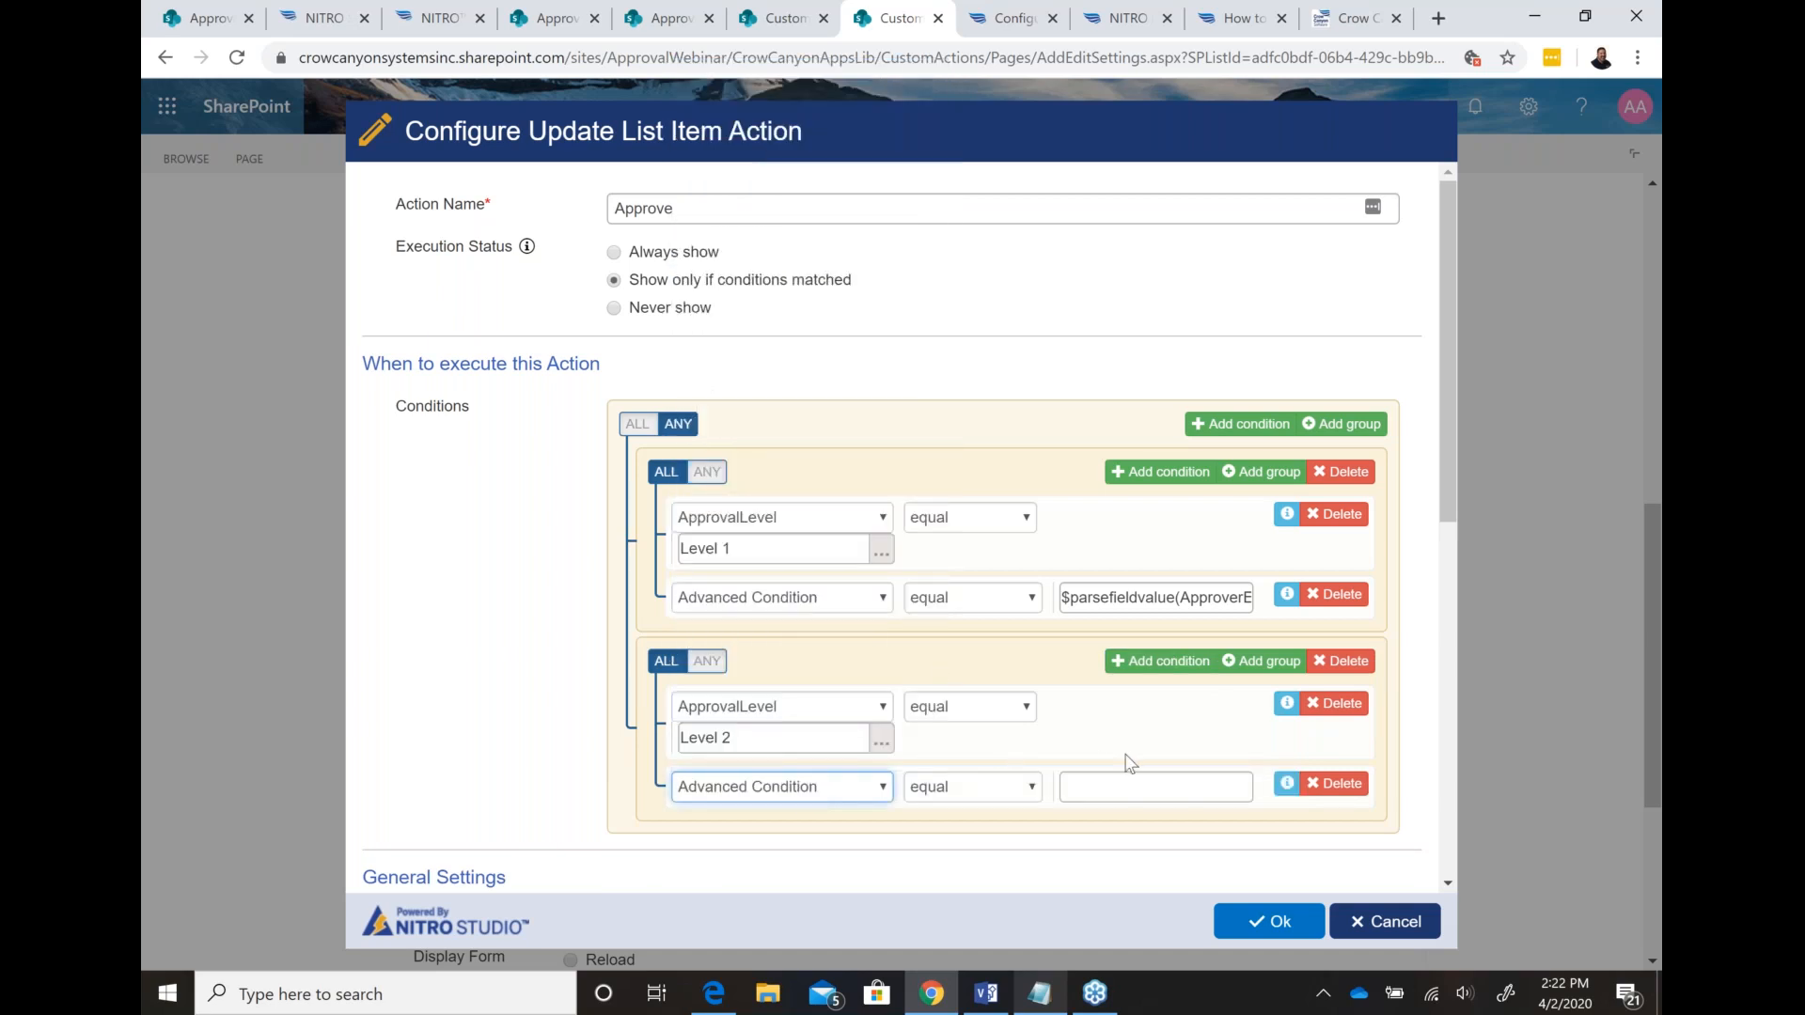
Step: Copy the Level 1 group's advanced condition expression into the Level 2 group's advanced condition, changing L2Approver to L3Approver
click(1124, 786)
click(1113, 597)
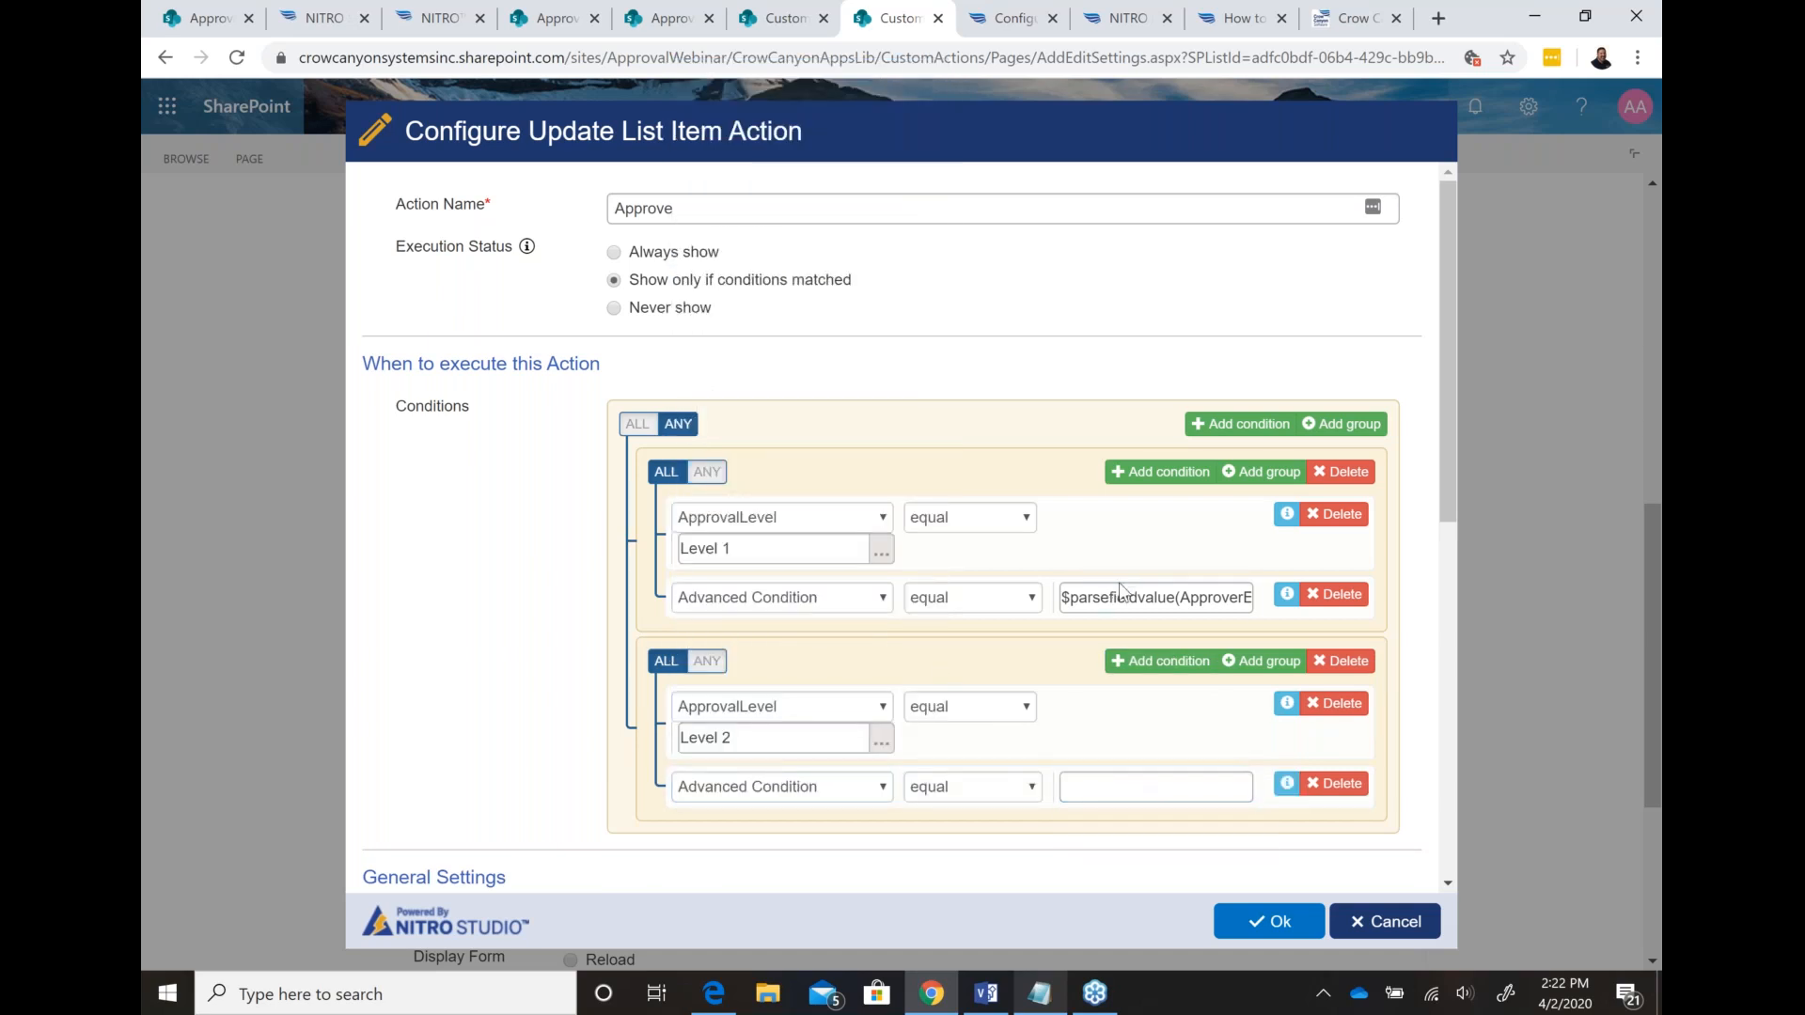
drag(1114, 598, 1399, 600)
triple_click(1173, 596)
key(ctrl+c)
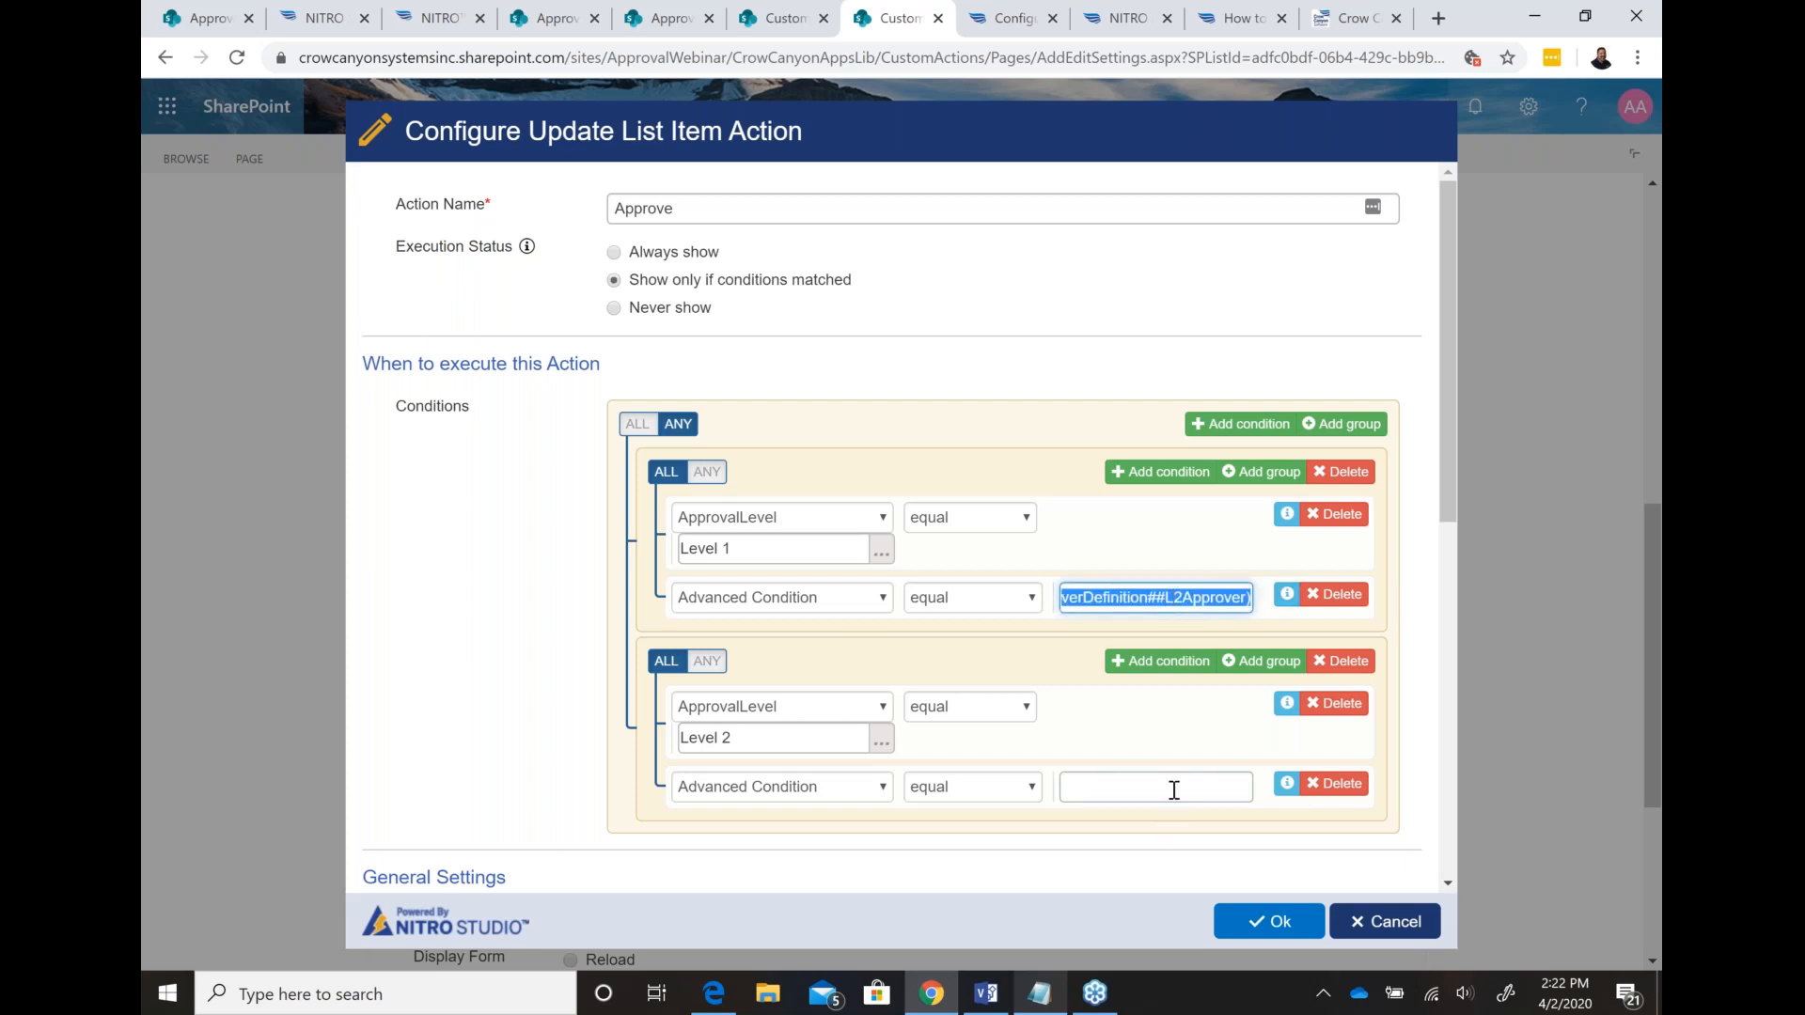
click(1173, 786)
key(ctrl+v)
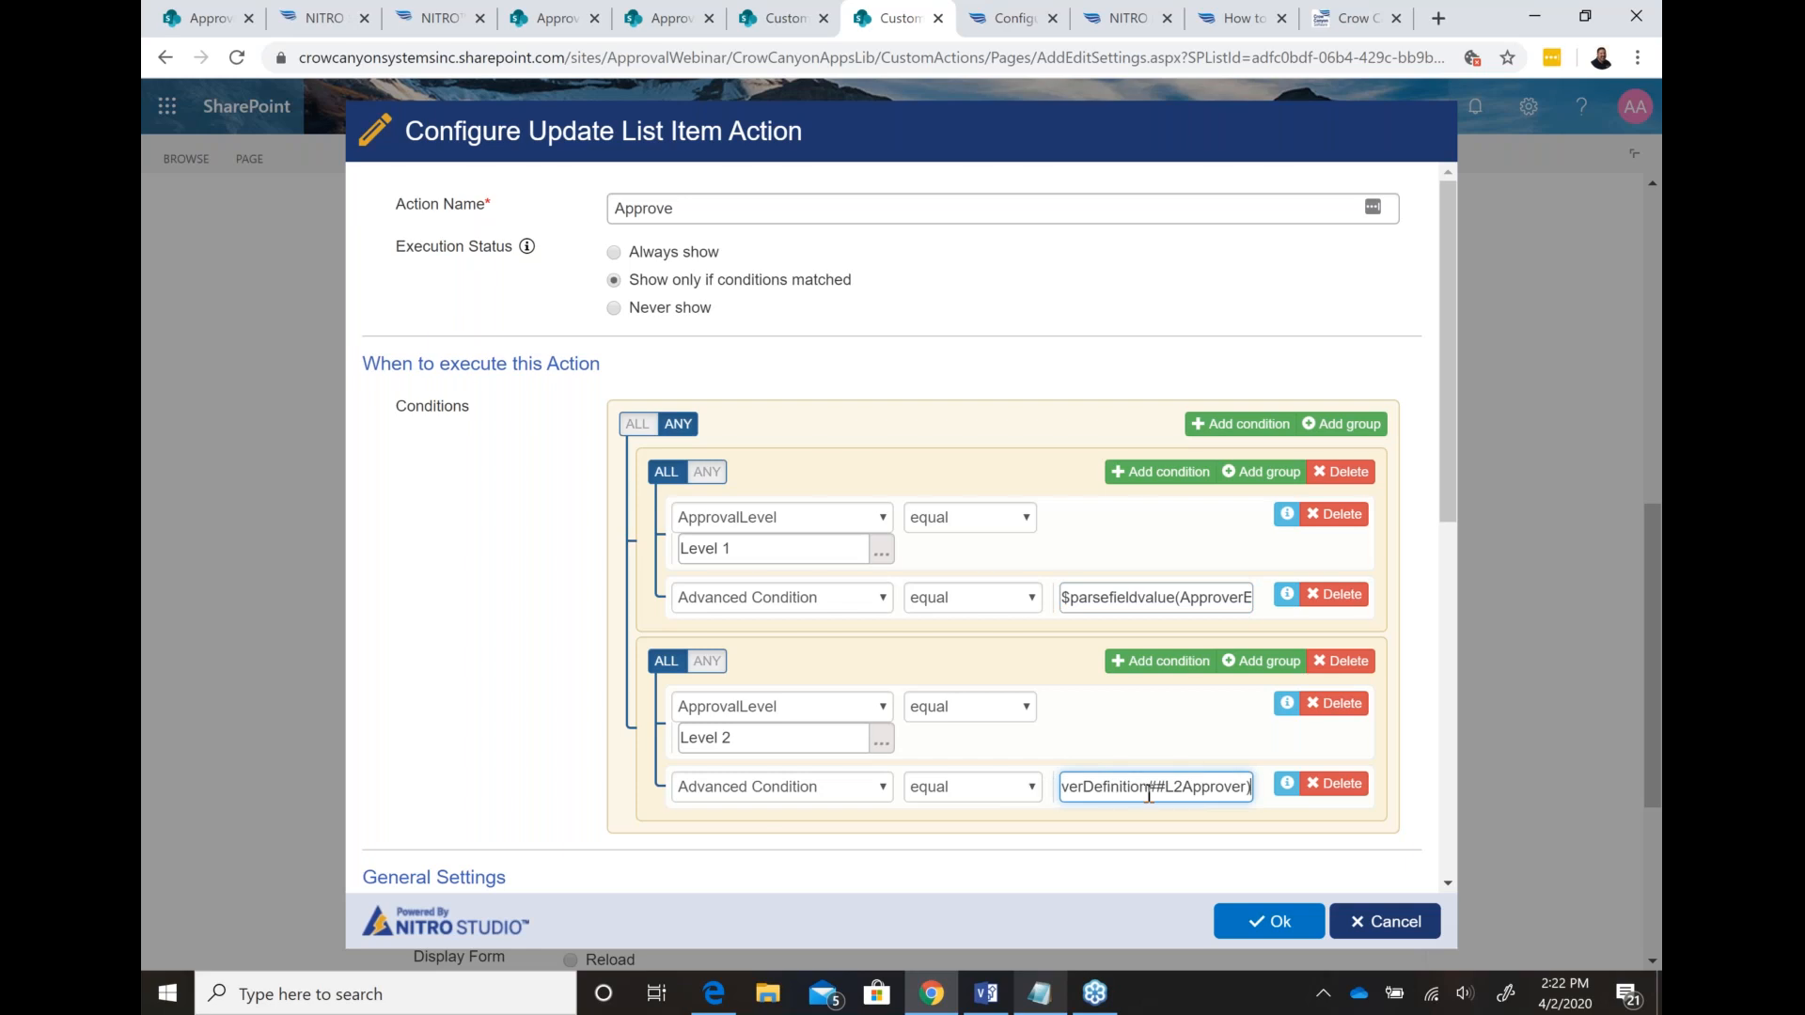
drag(1181, 788, 1175, 788)
text(3)
Step: Add a condition outside the groups of the Approve action: ApprovalLevel equal Level 3
click(1241, 424)
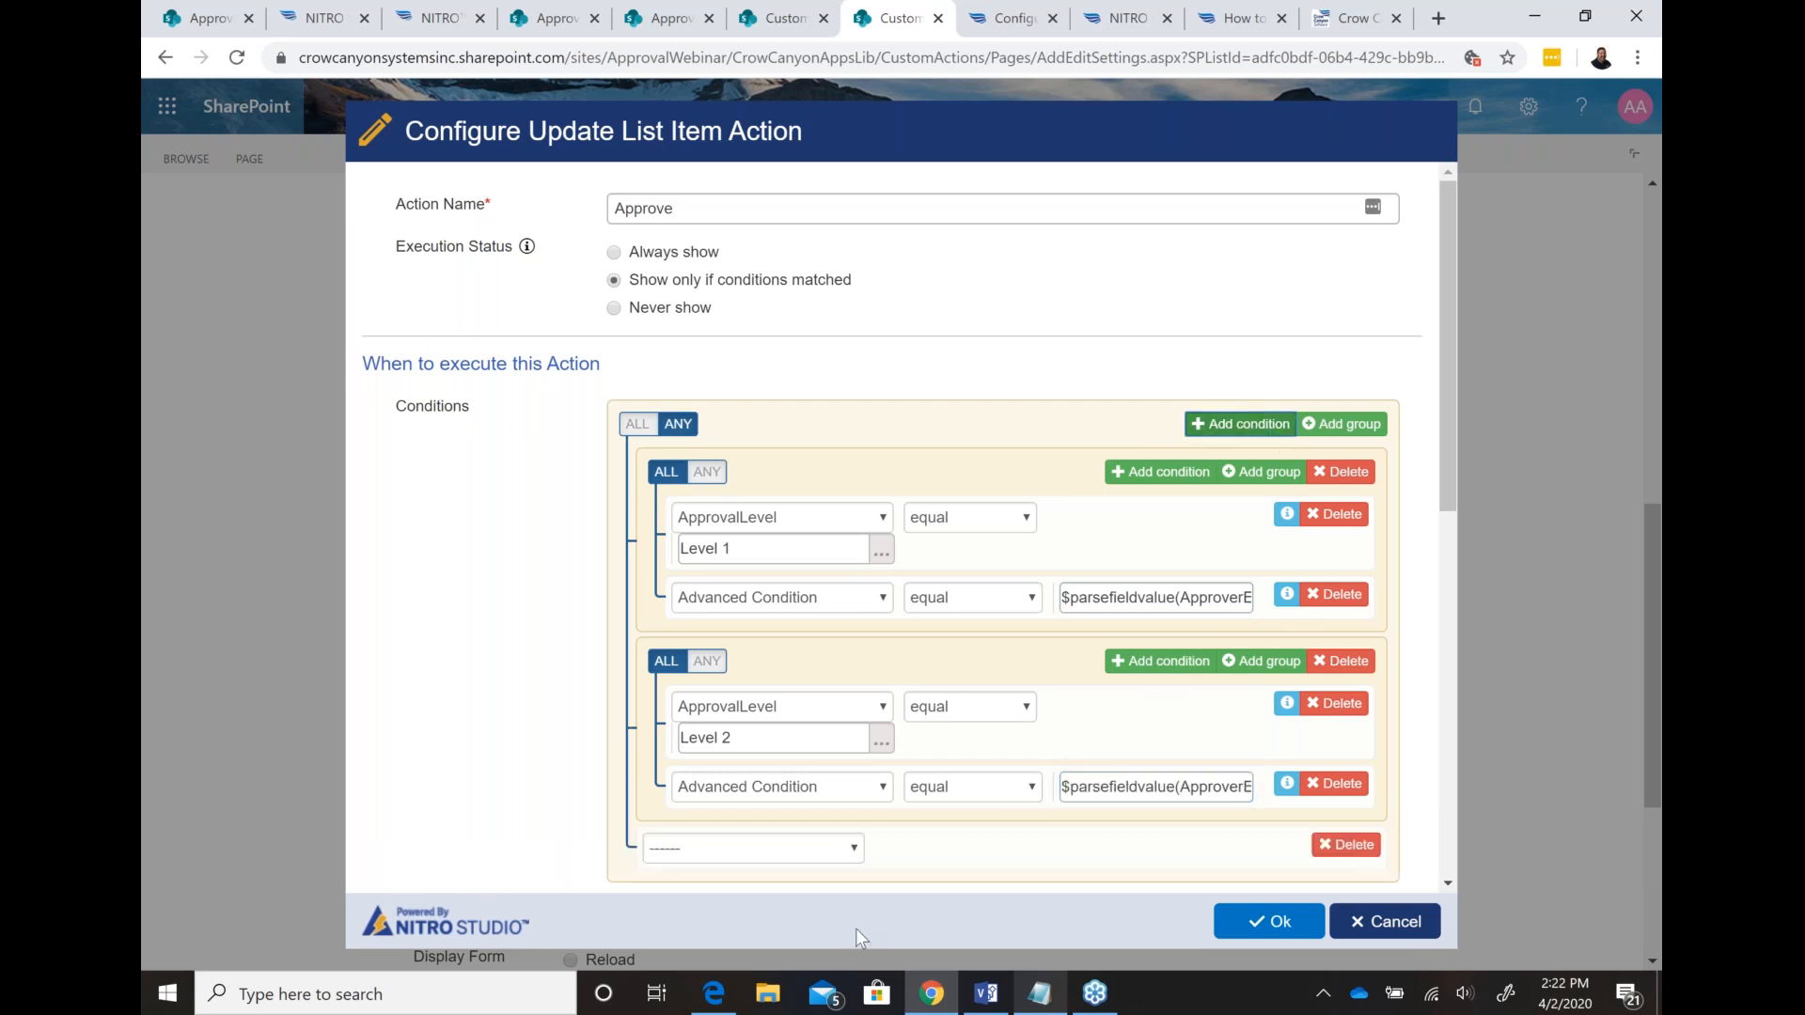
click(825, 849)
click(775, 280)
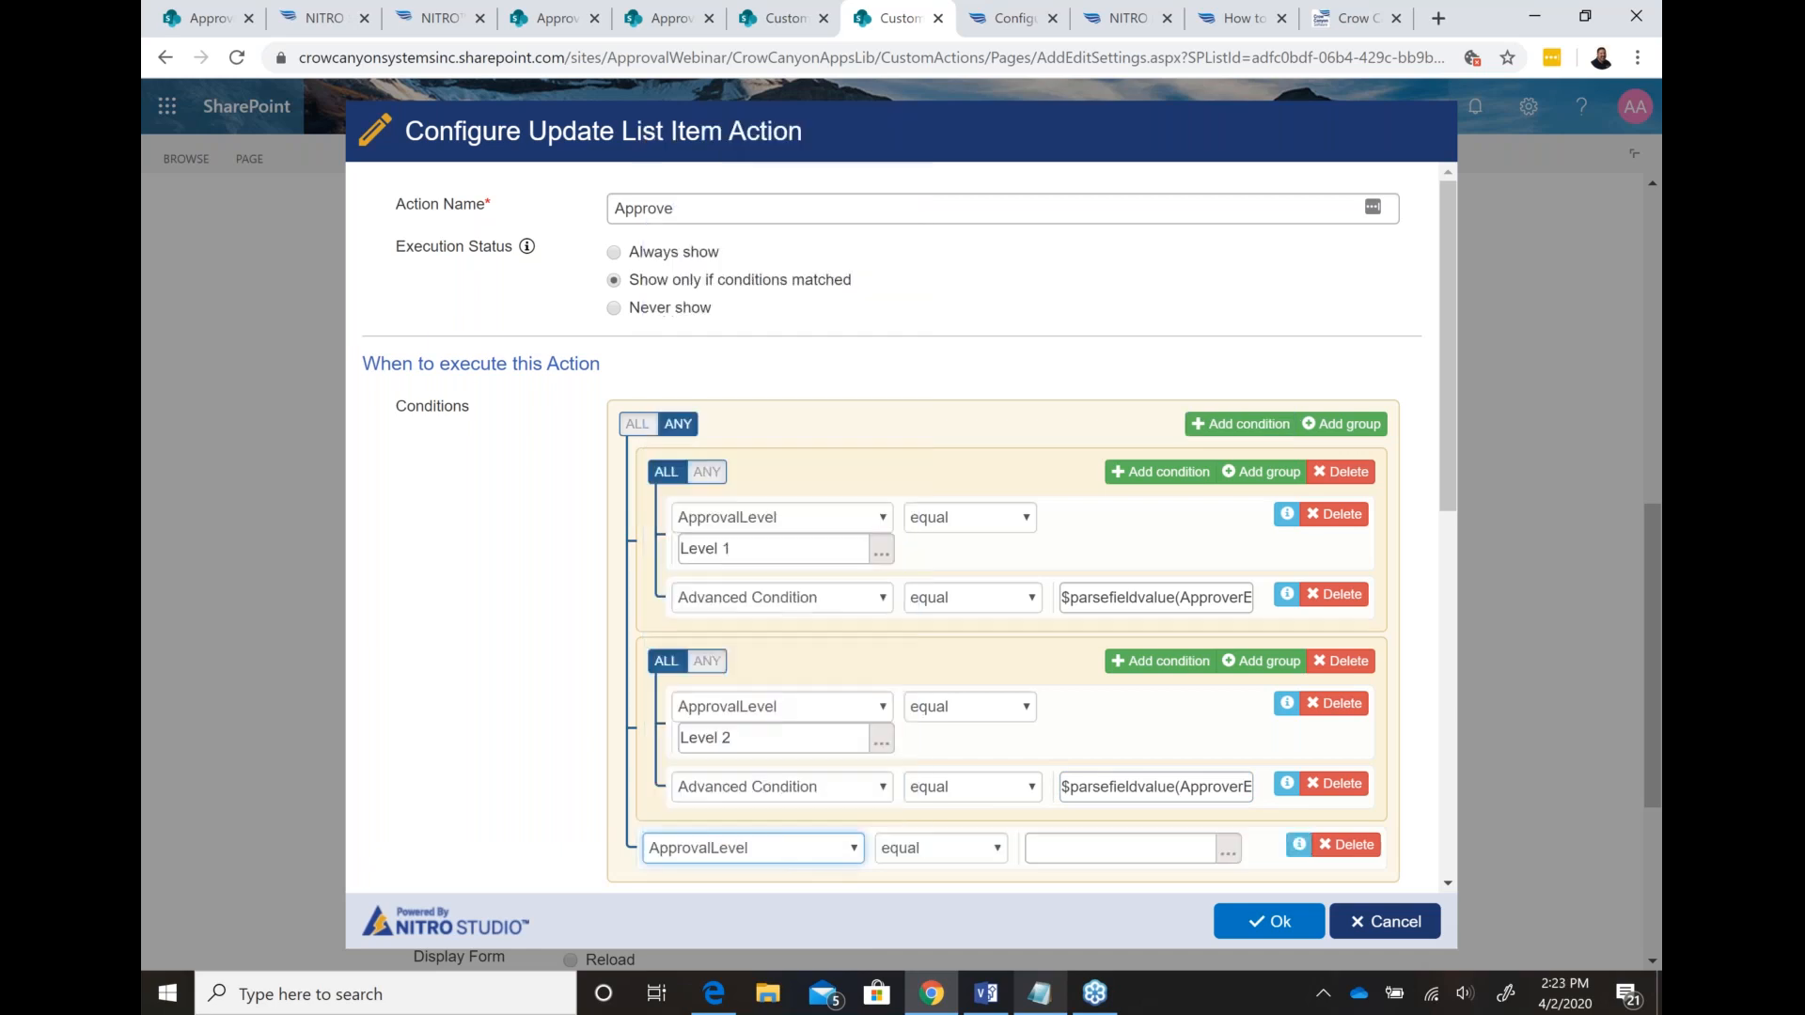
click(1055, 849)
text(Level 3)
click(545, 664)
Step: Review the Approve action's conditions, user input columns and predefined column values, and close its configuration without saving
scroll(545, 565, down, 1)
scroll(543, 565, down, 3)
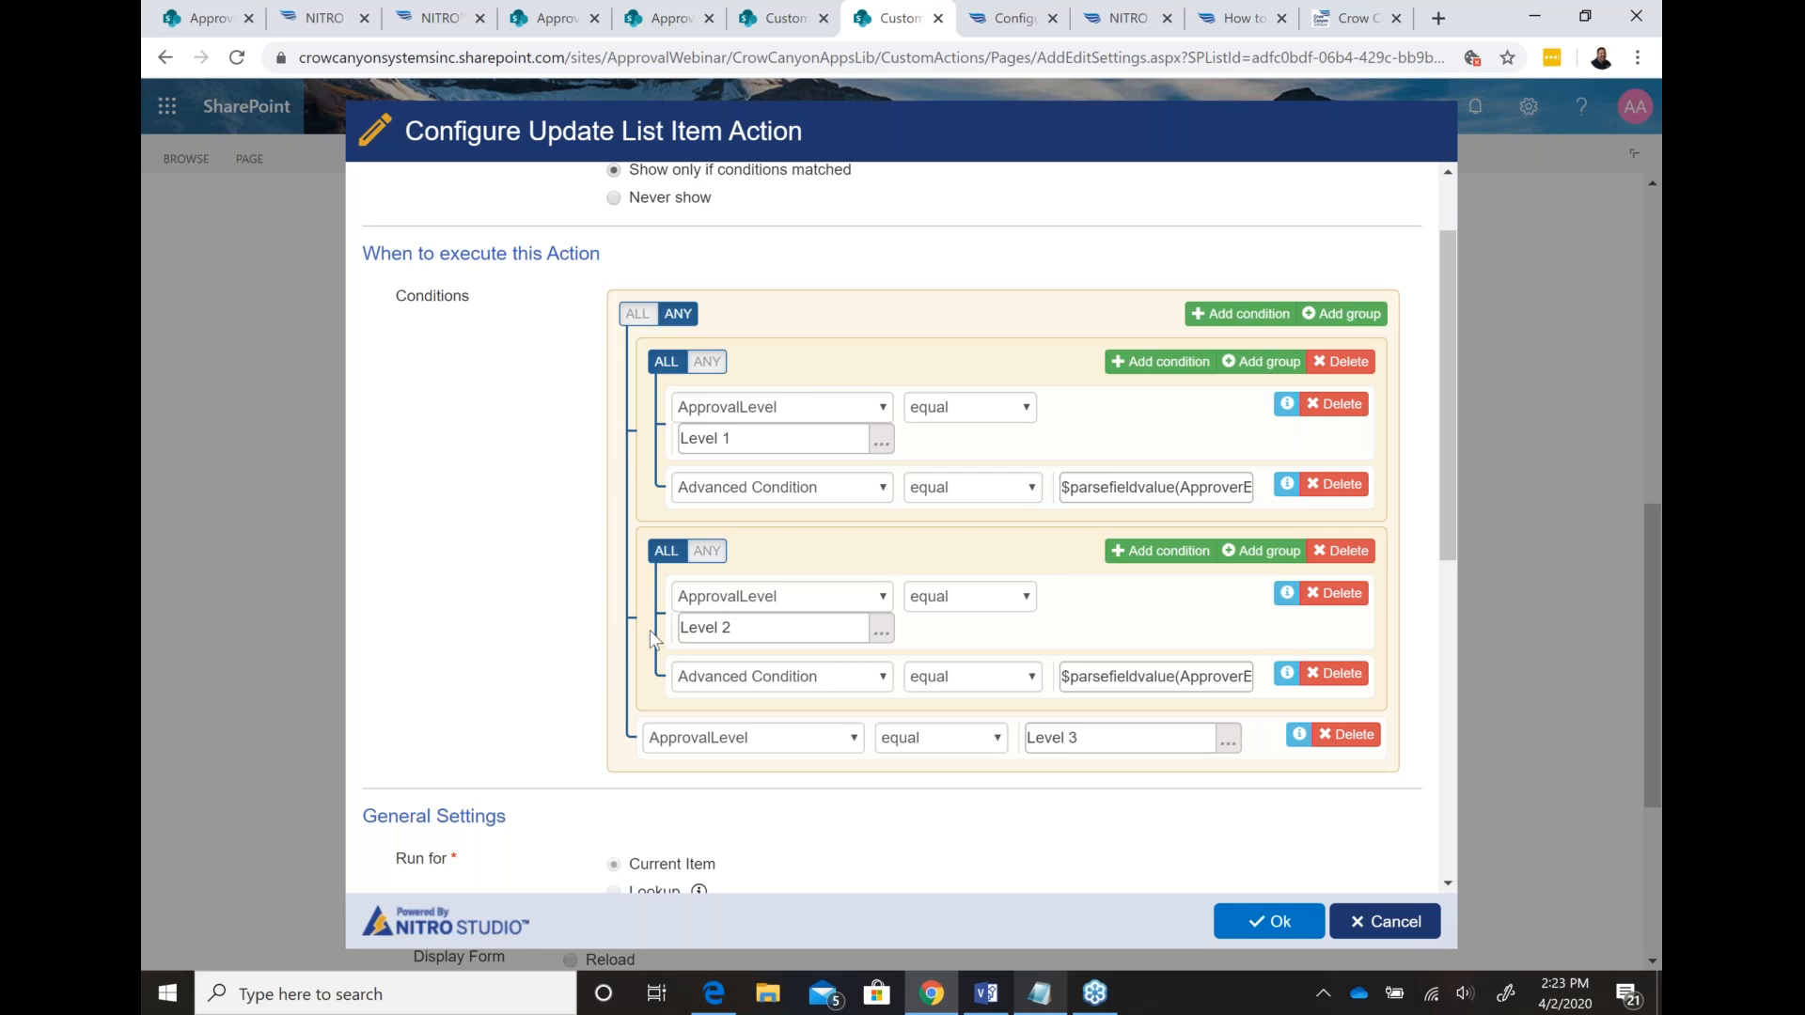
scroll(536, 574, up, 1)
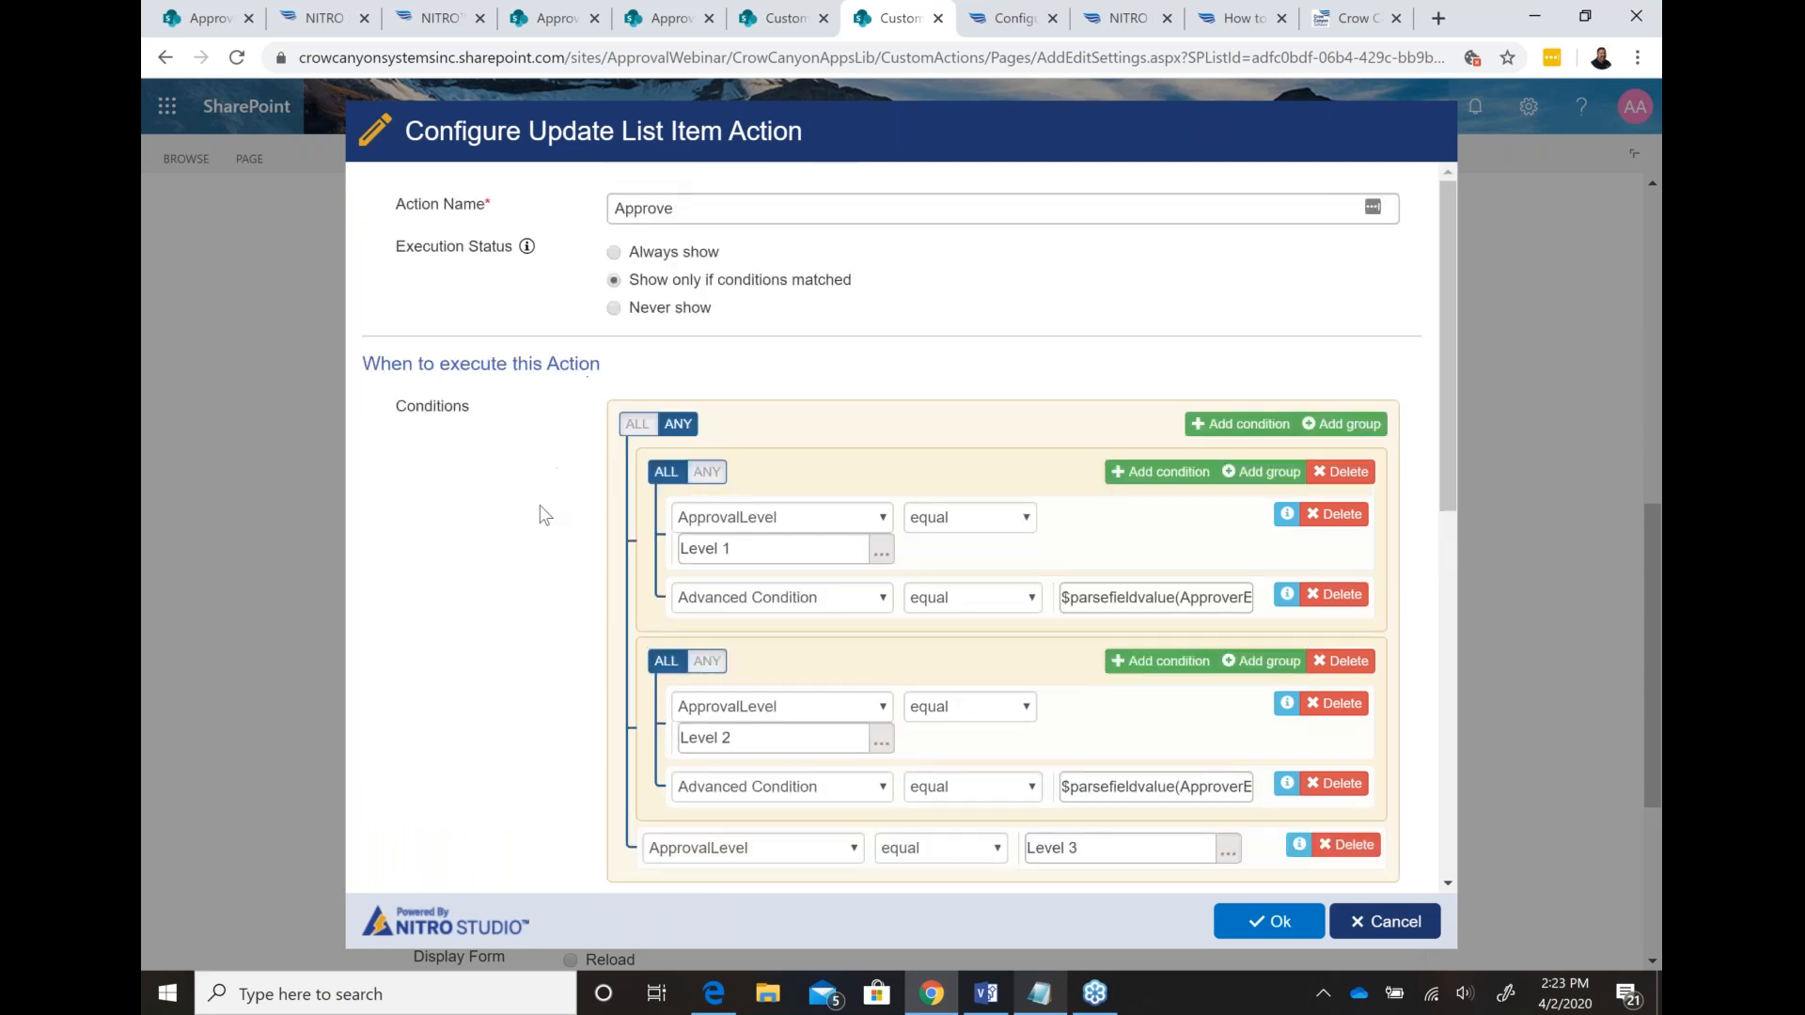
scroll(544, 515, down, 2)
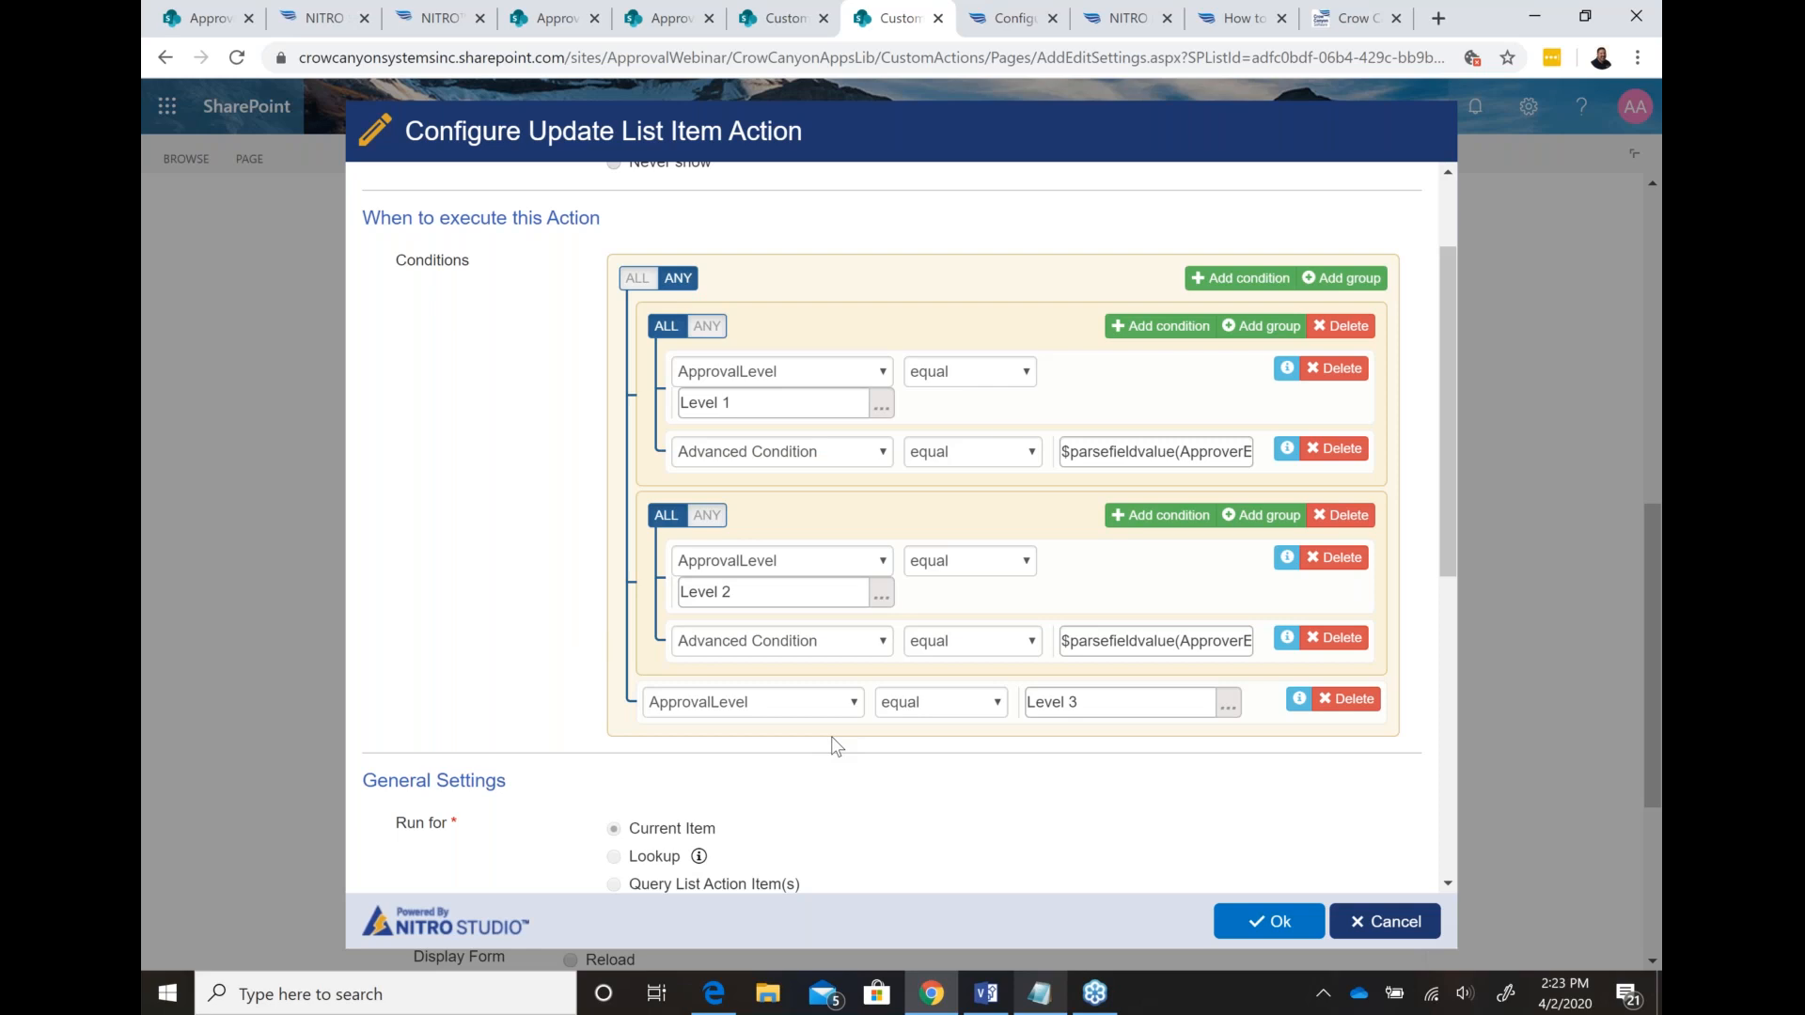
scroll(584, 693, down, 2)
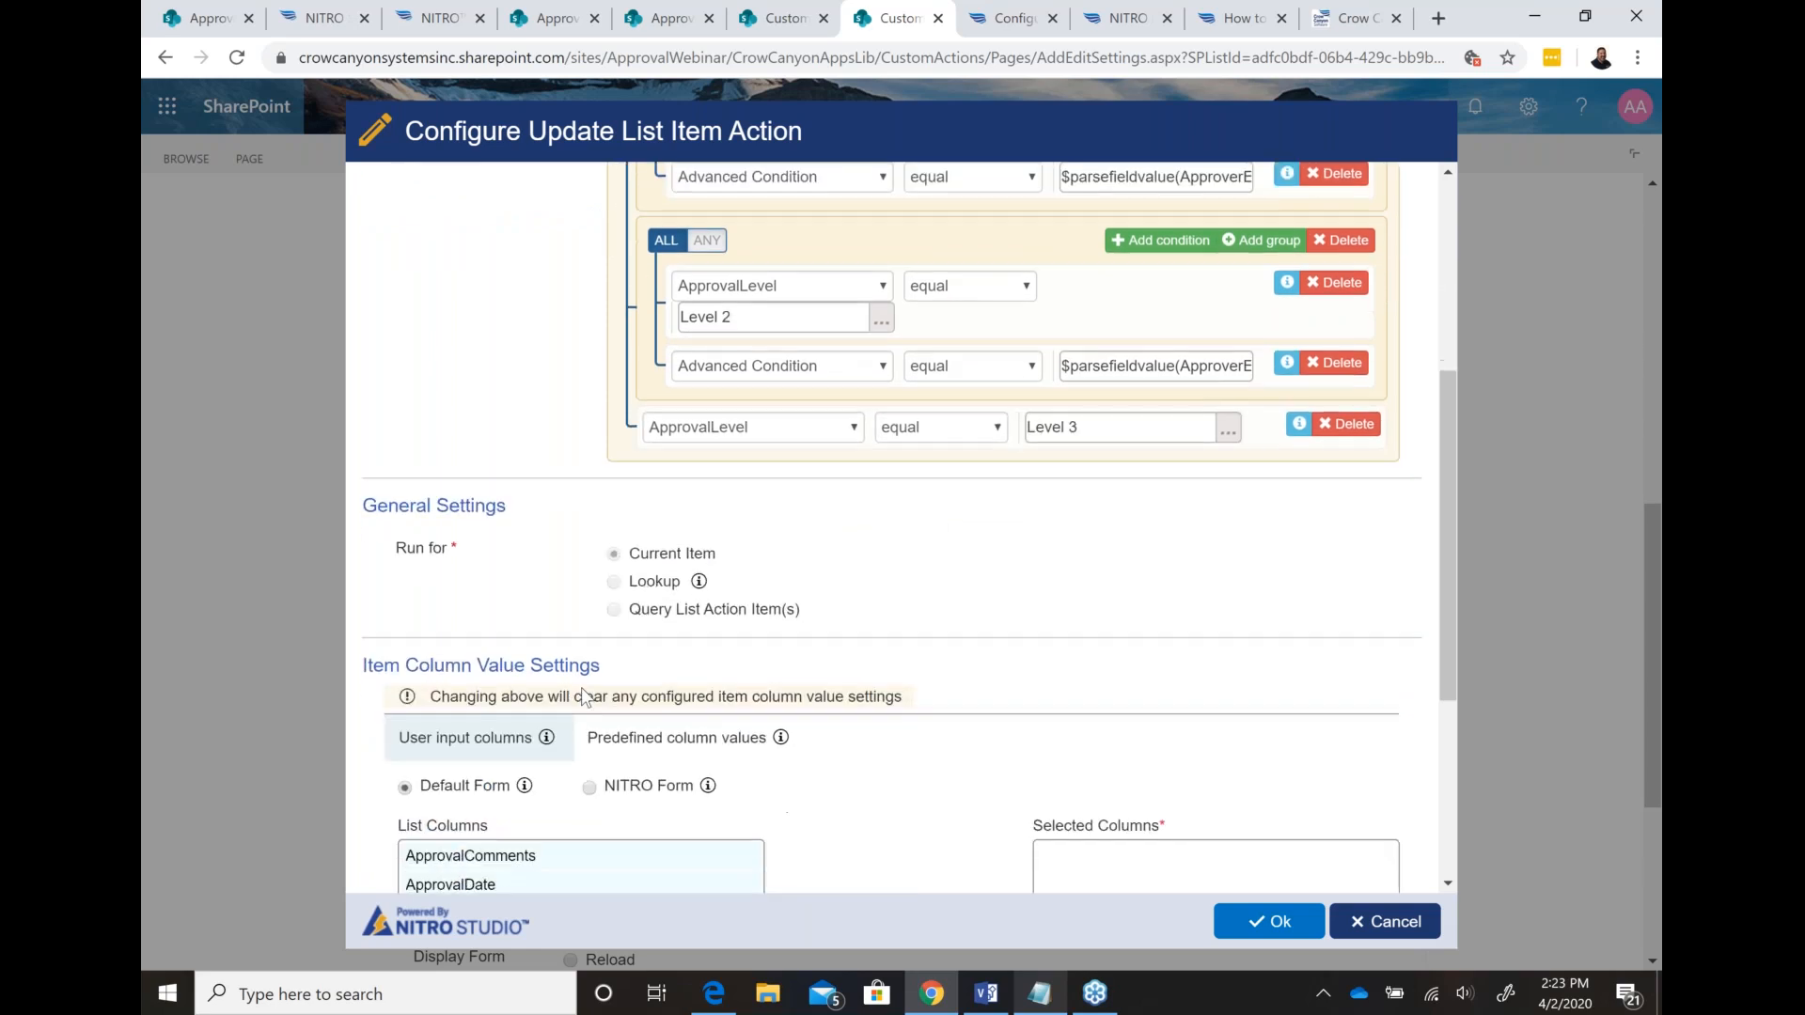
scroll(584, 696, down, 1)
click(691, 621)
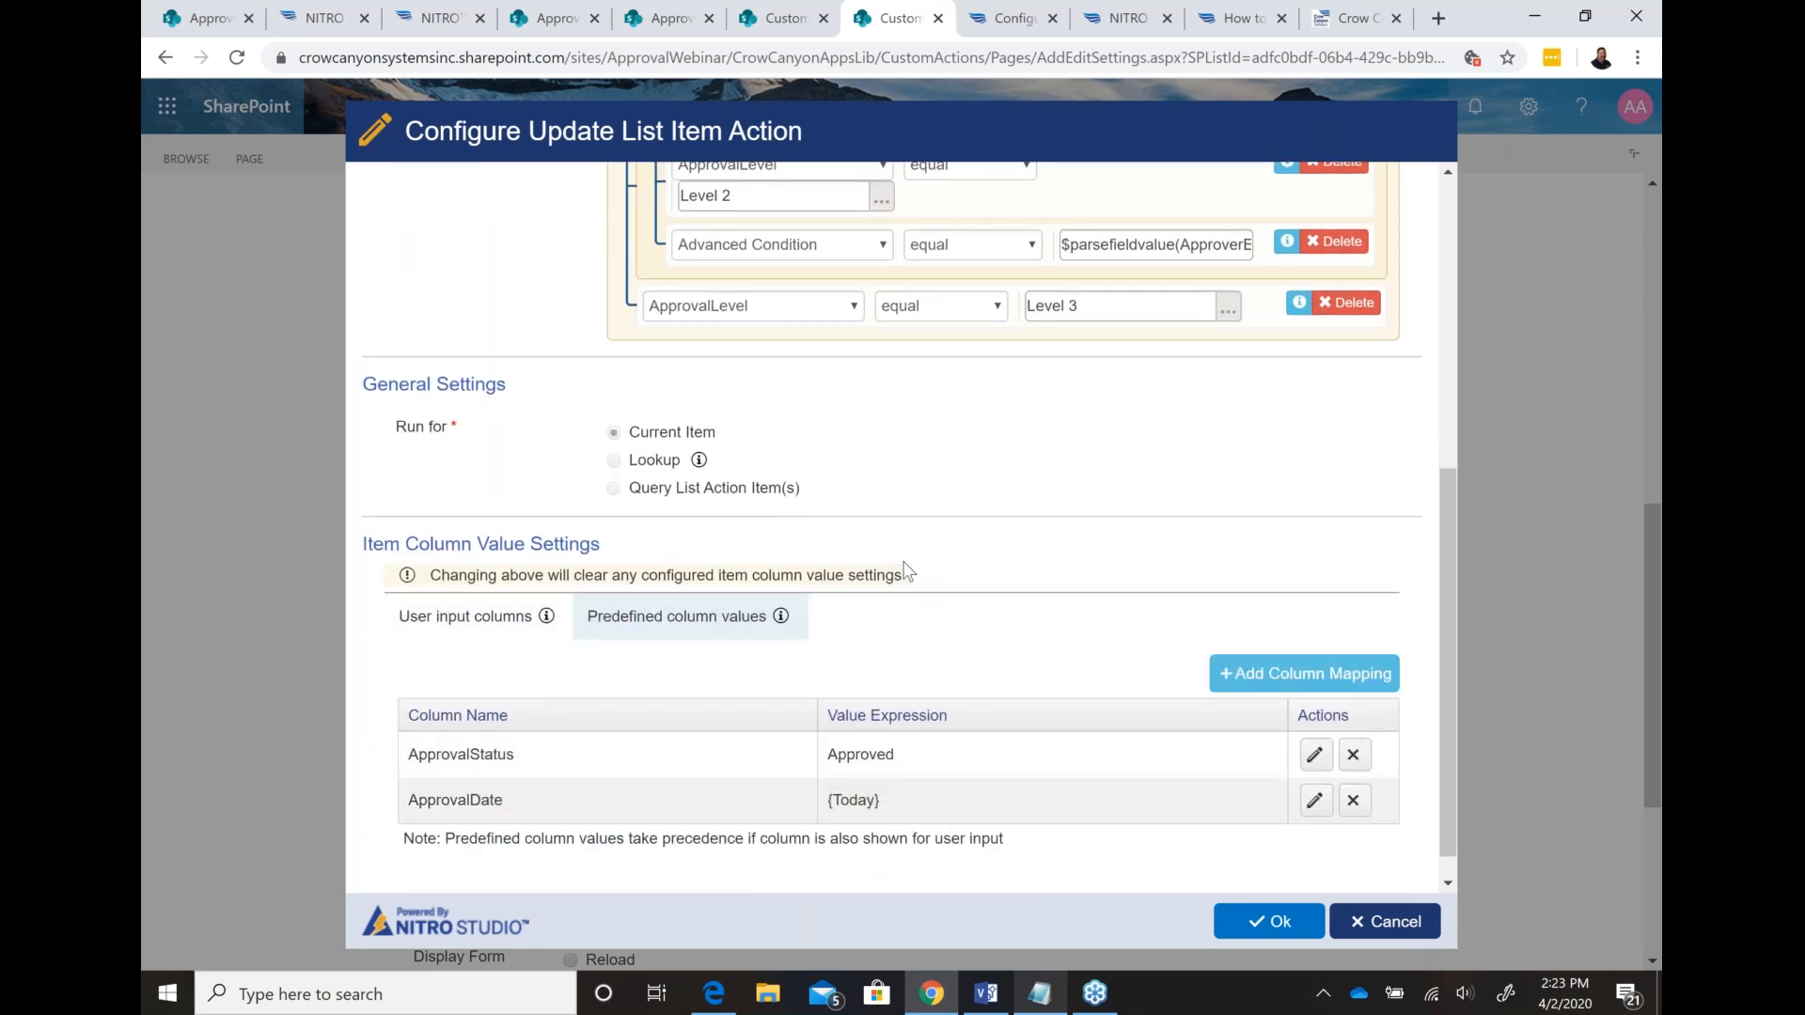
click(516, 620)
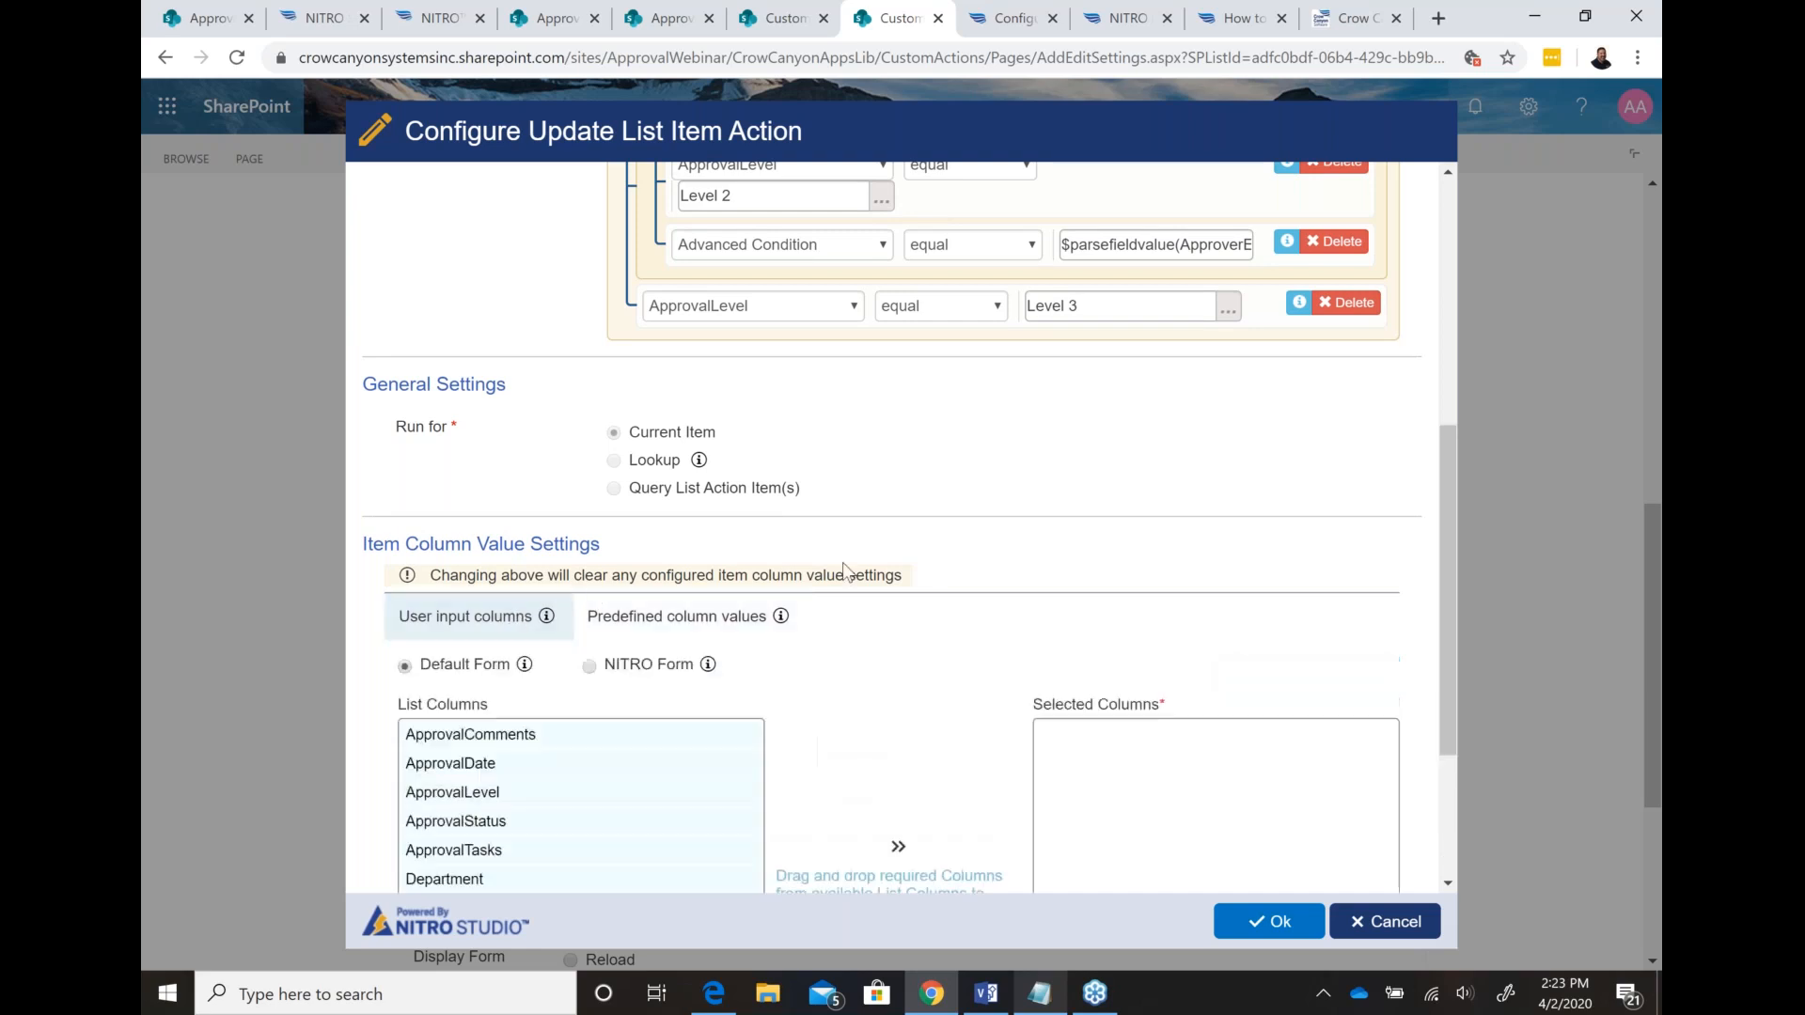
scroll(878, 573, up, 1)
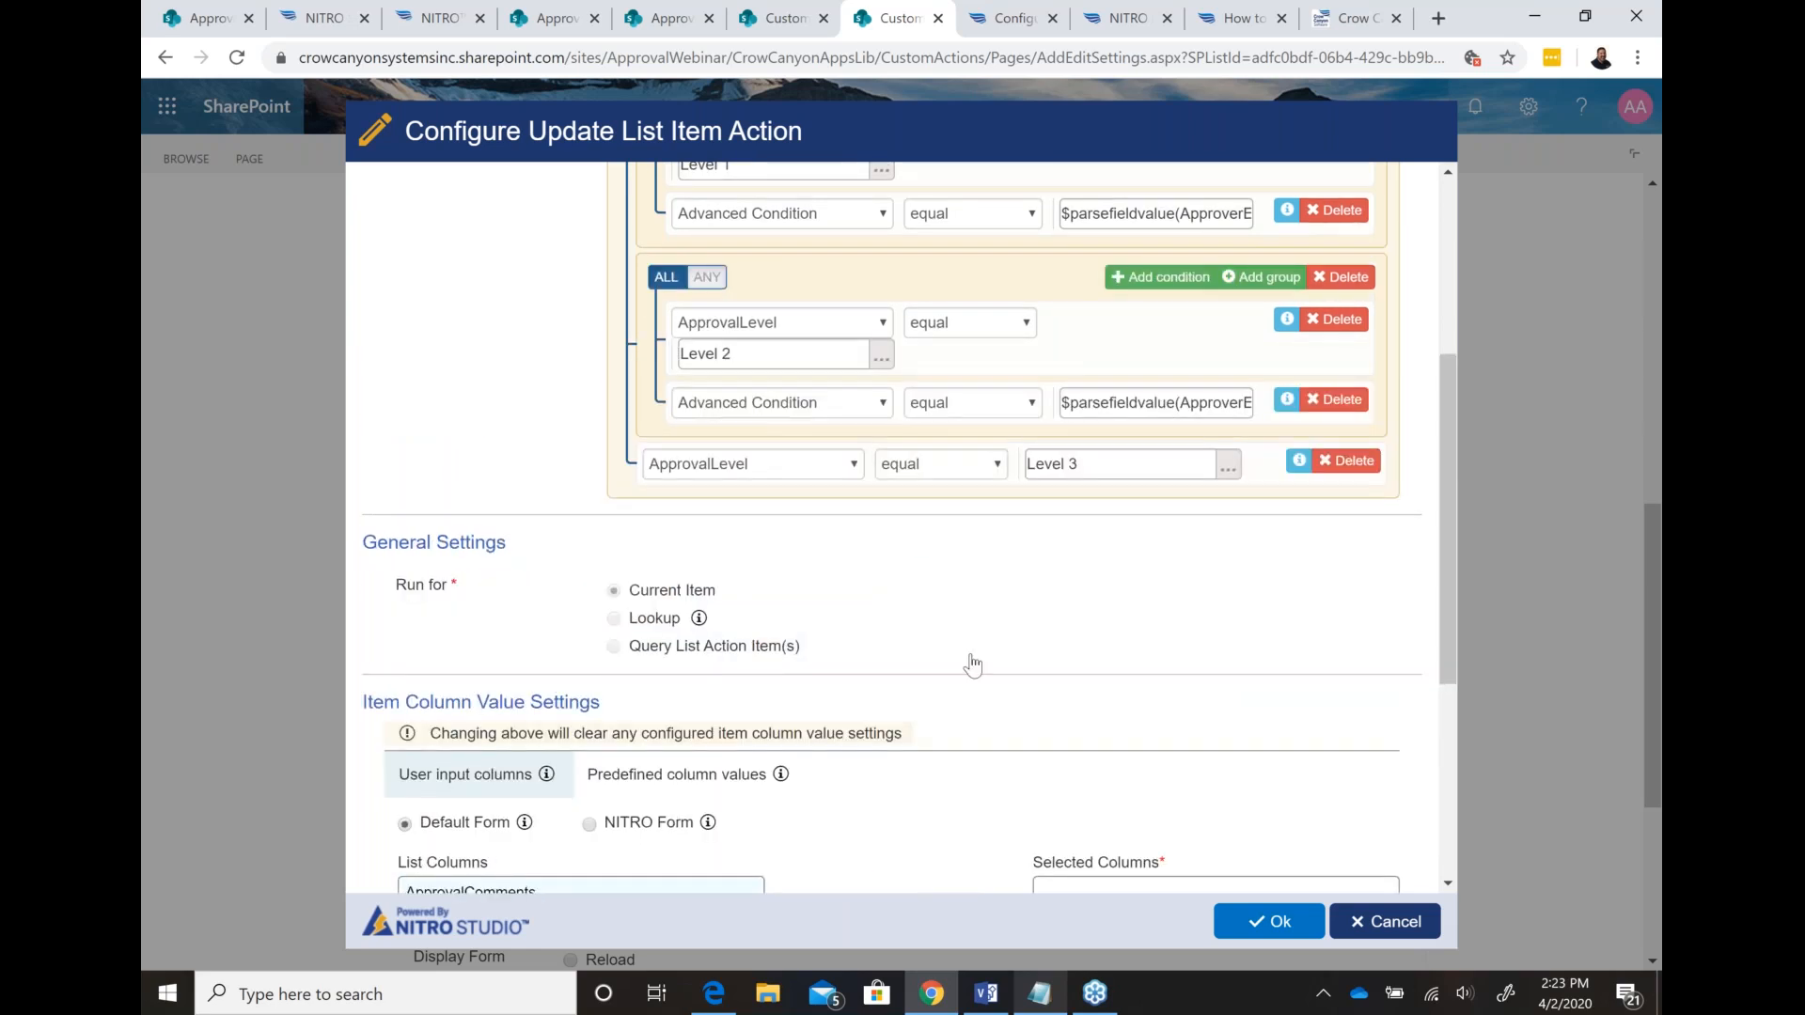
scroll(973, 665, up, 3)
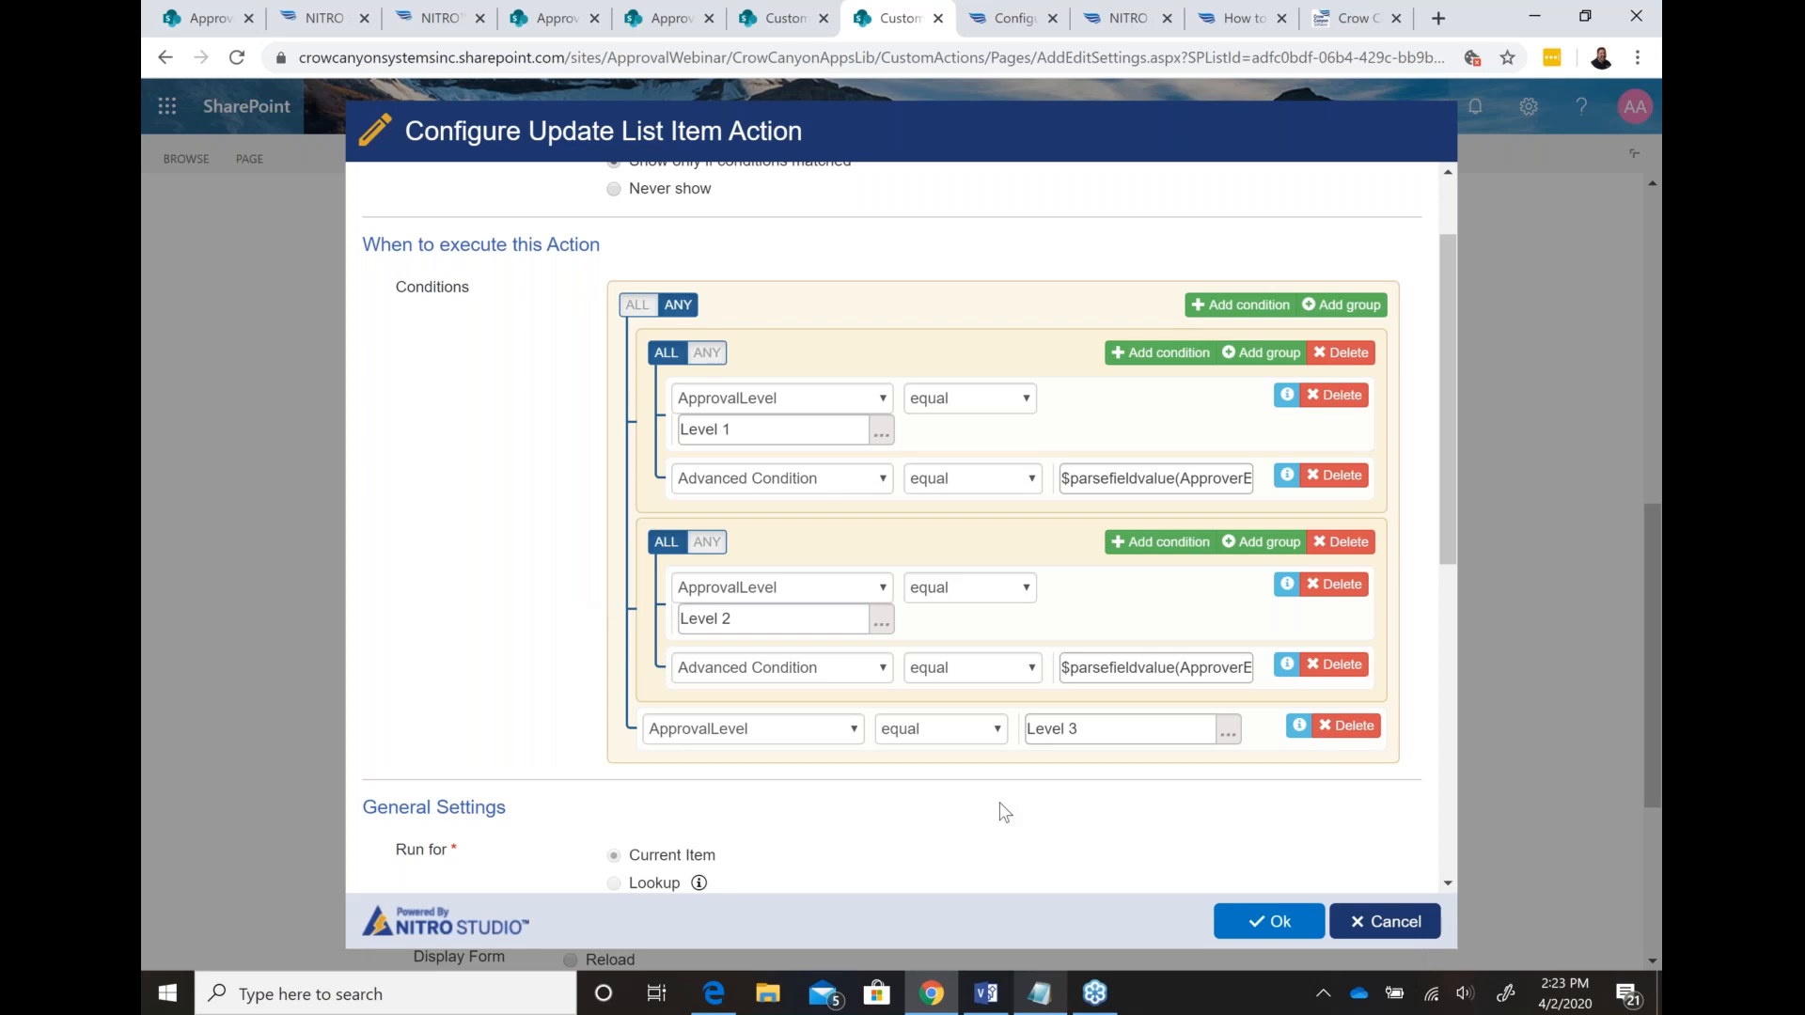
click(1373, 922)
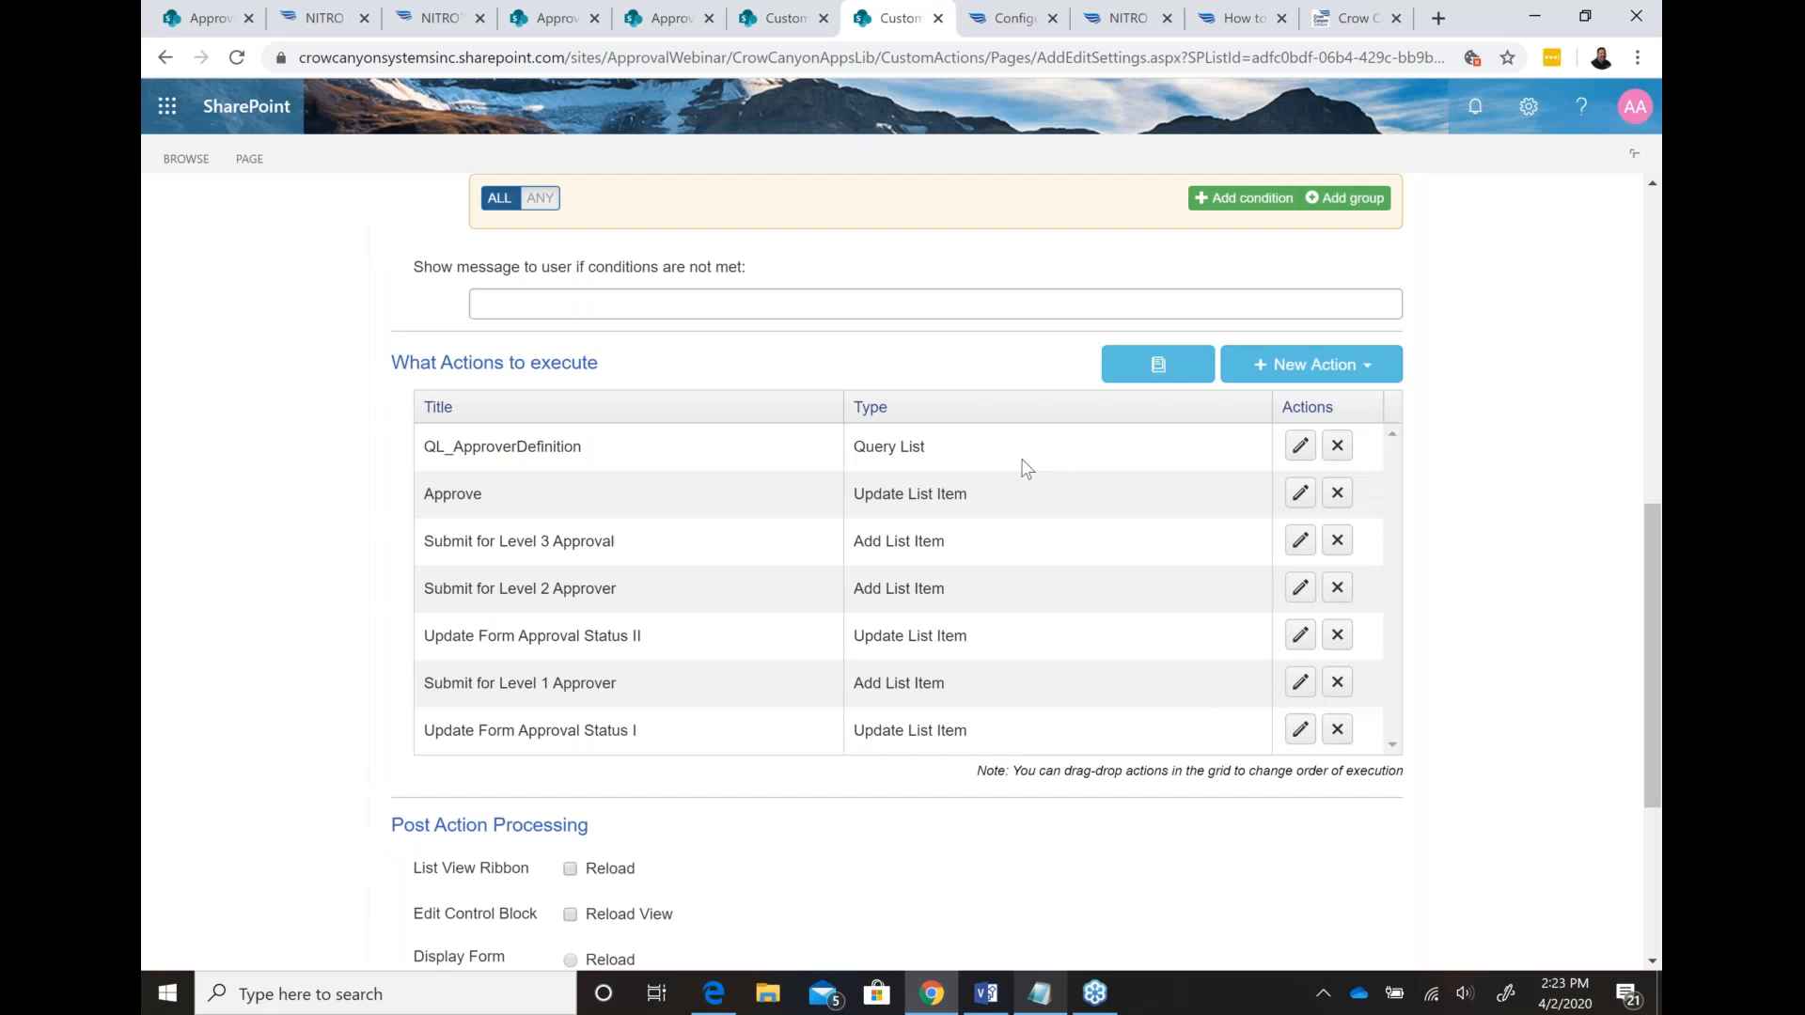
Step: In the Approval Definition list, clear the L3 Approver of the Ottawa, Houston, San Francisco Finance Approval item, replace its L2Approver, and save
click(567, 20)
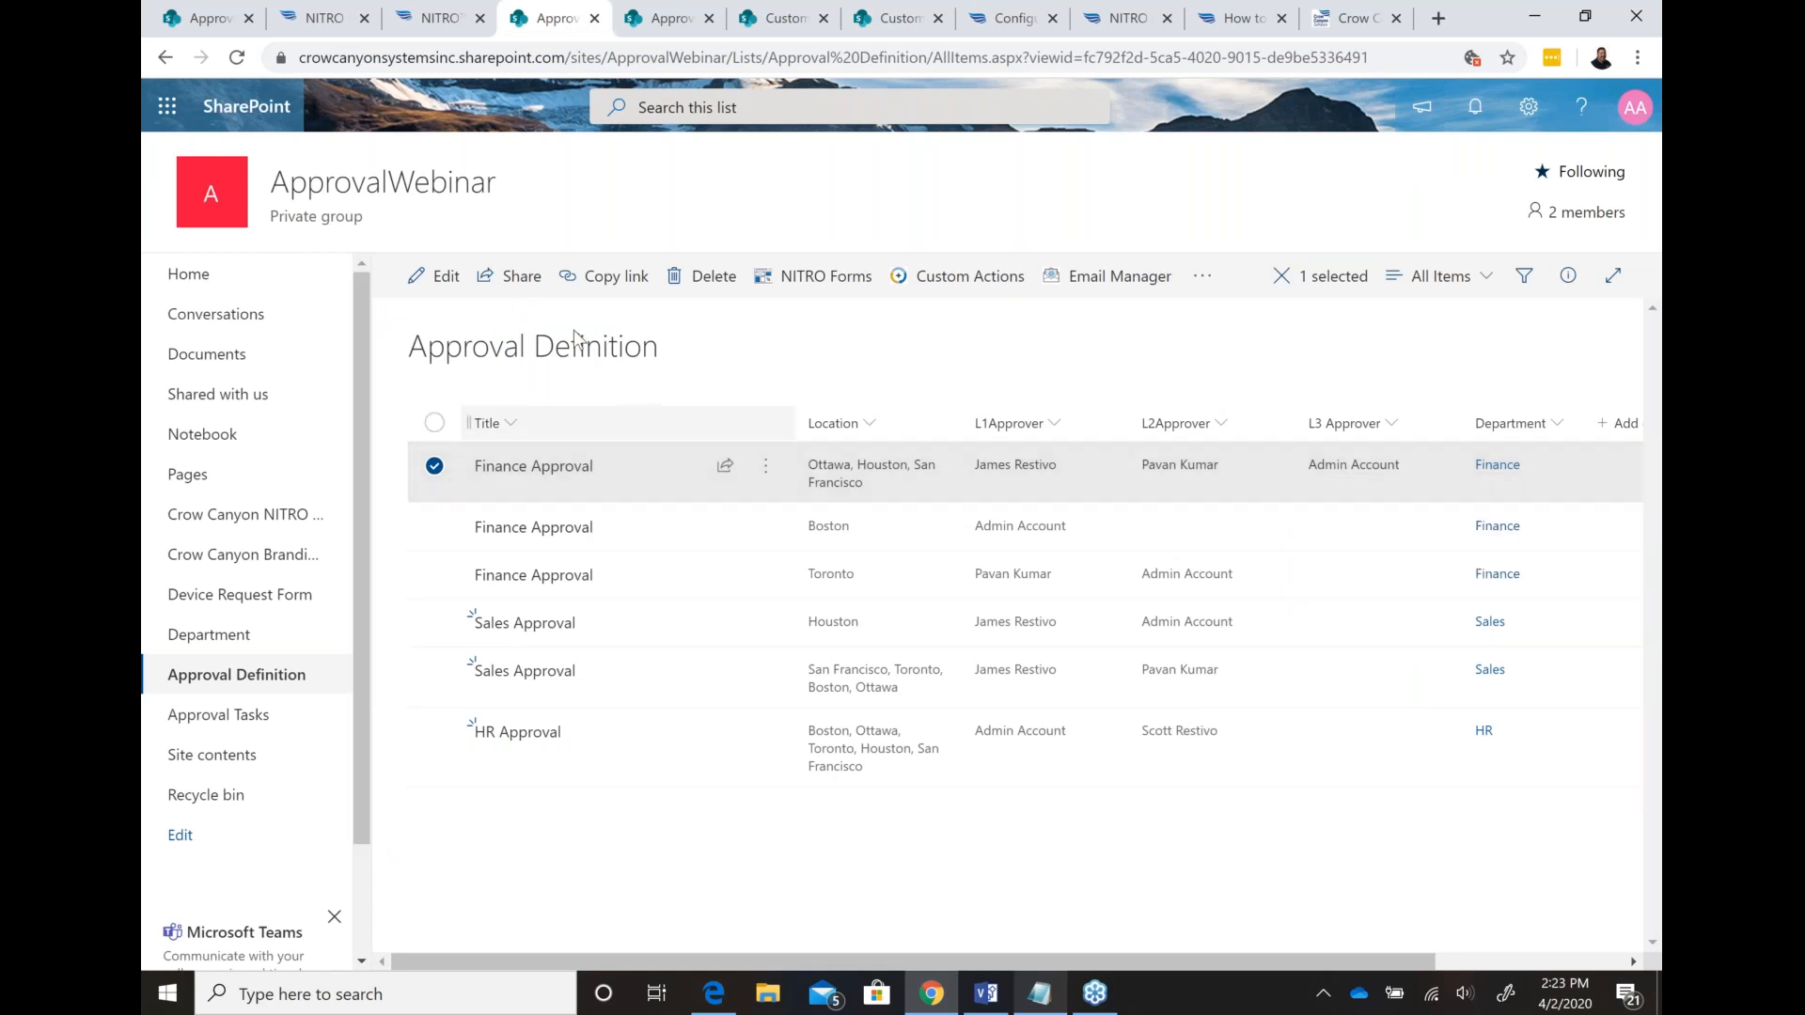
click(432, 280)
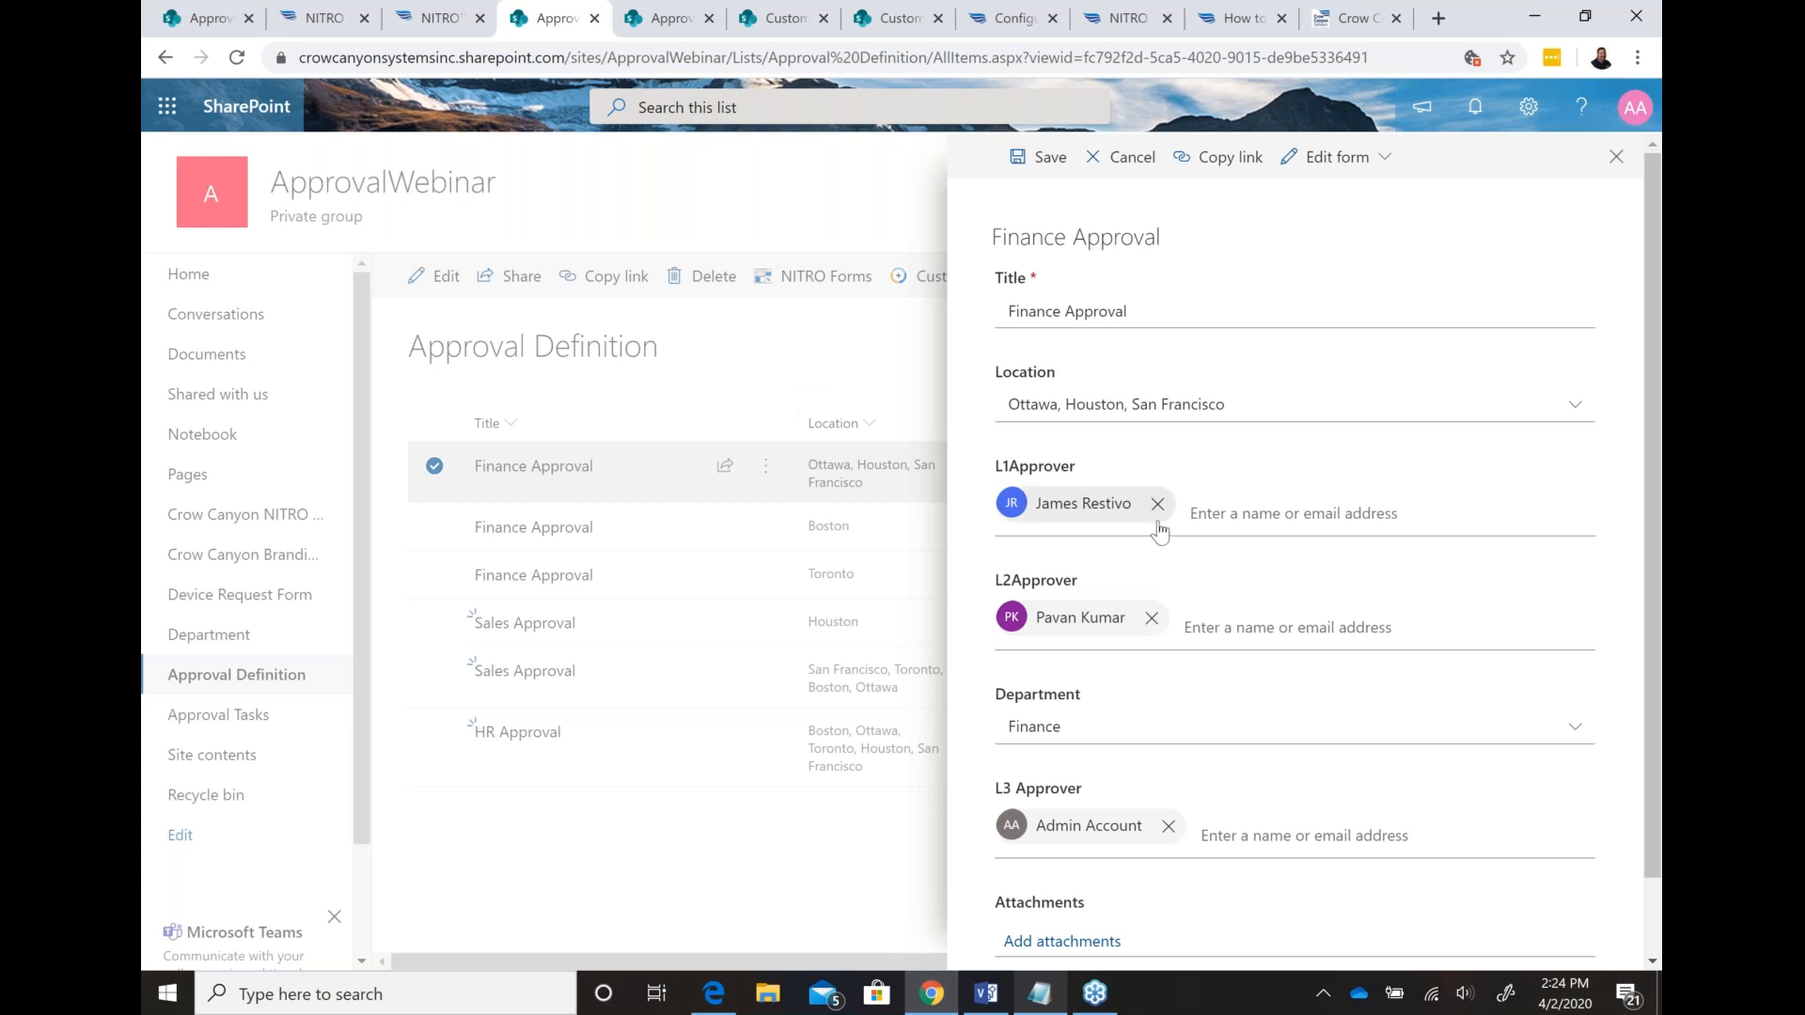
click(1168, 826)
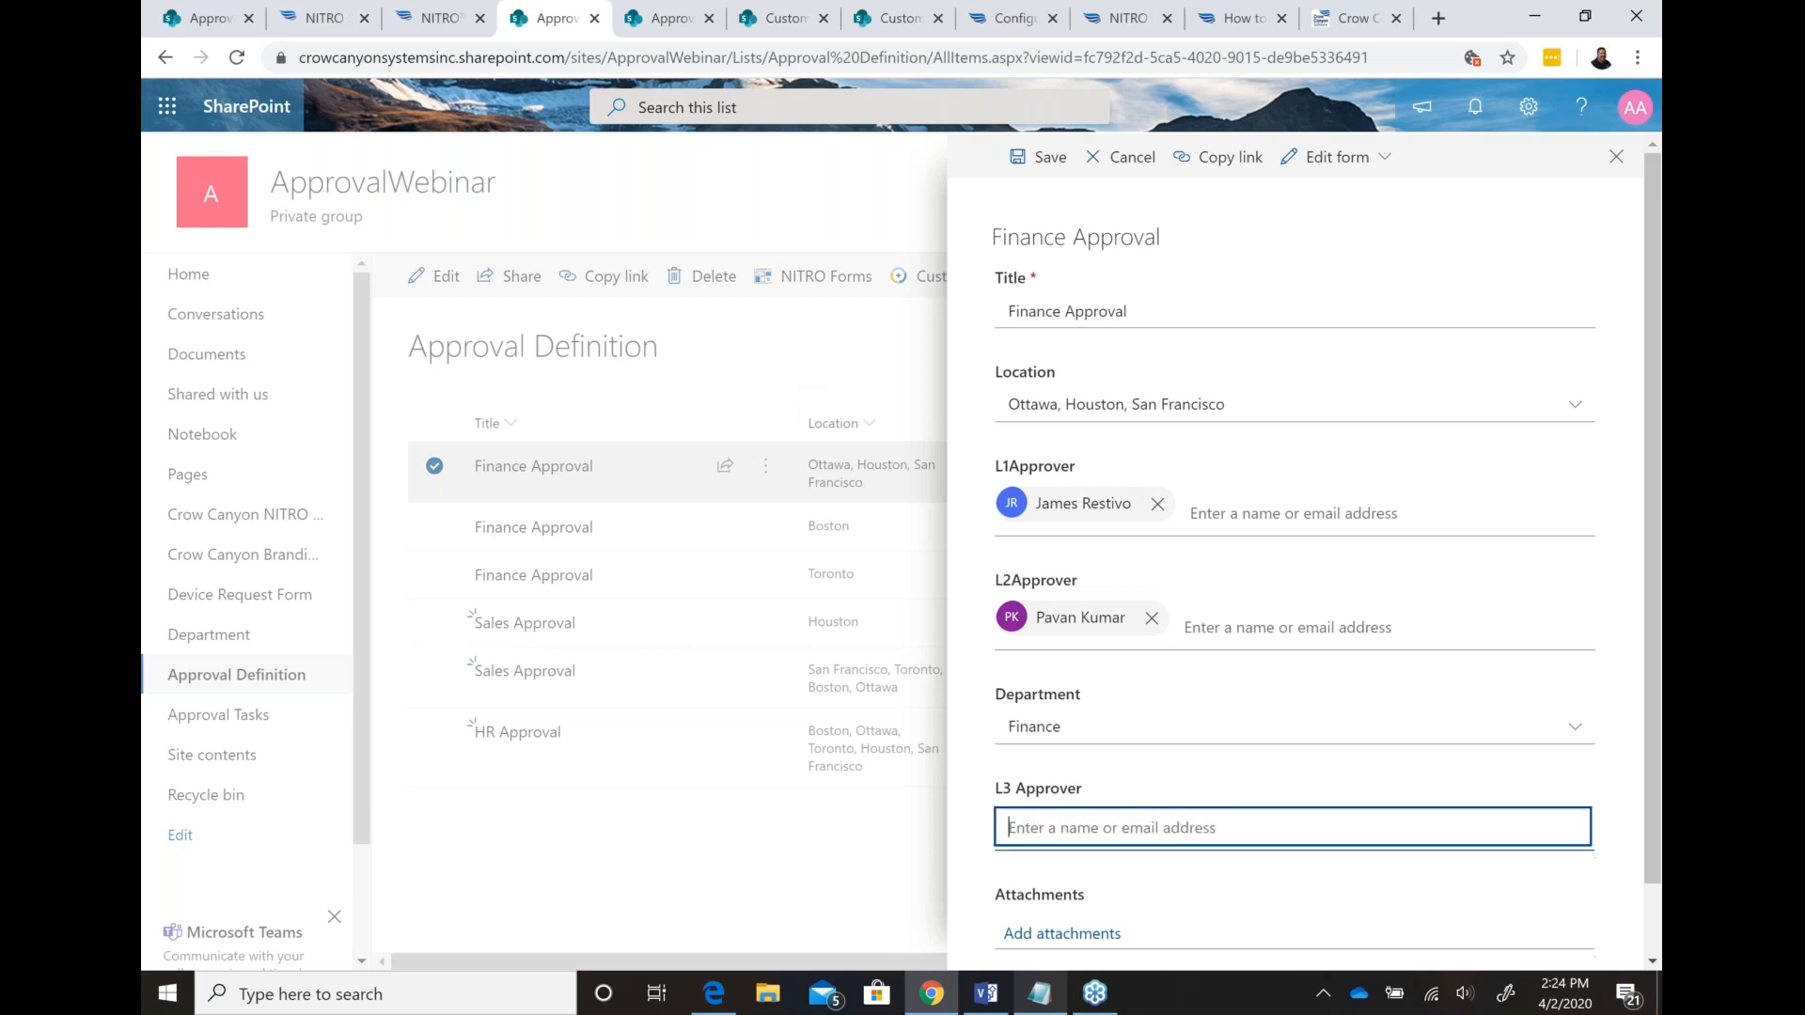
click(1151, 617)
text(scot)
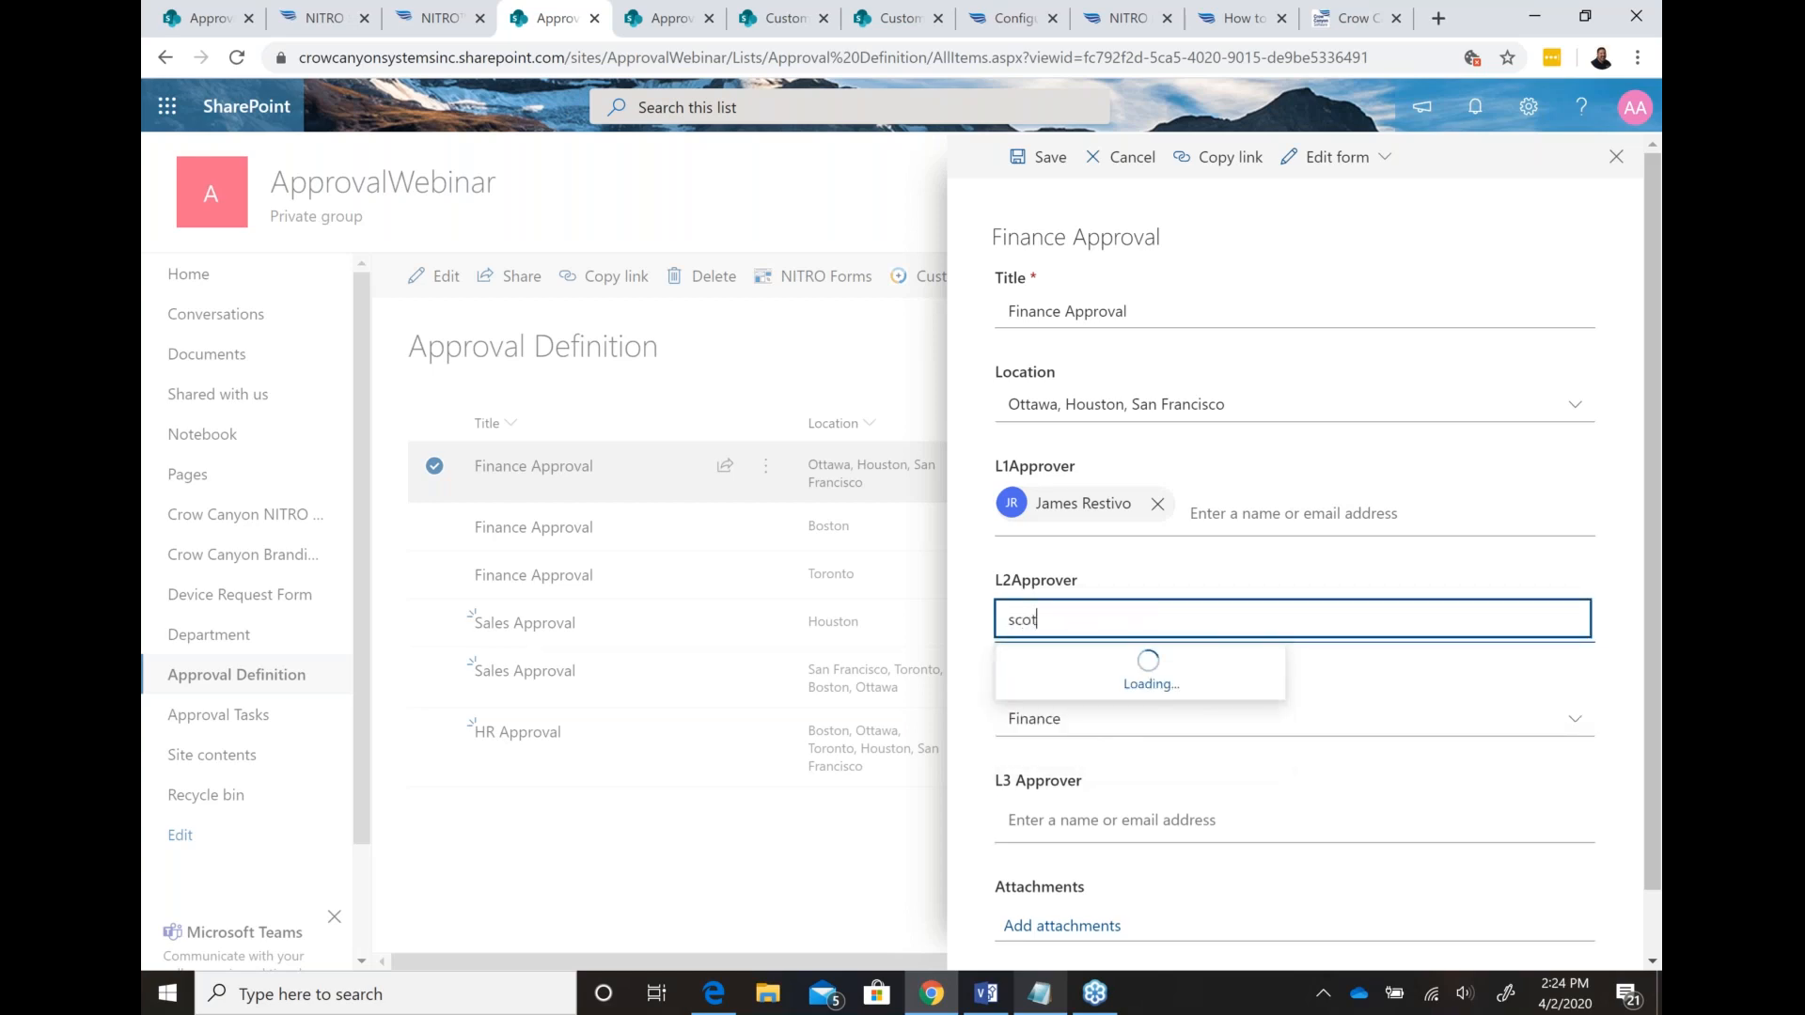
click(1143, 689)
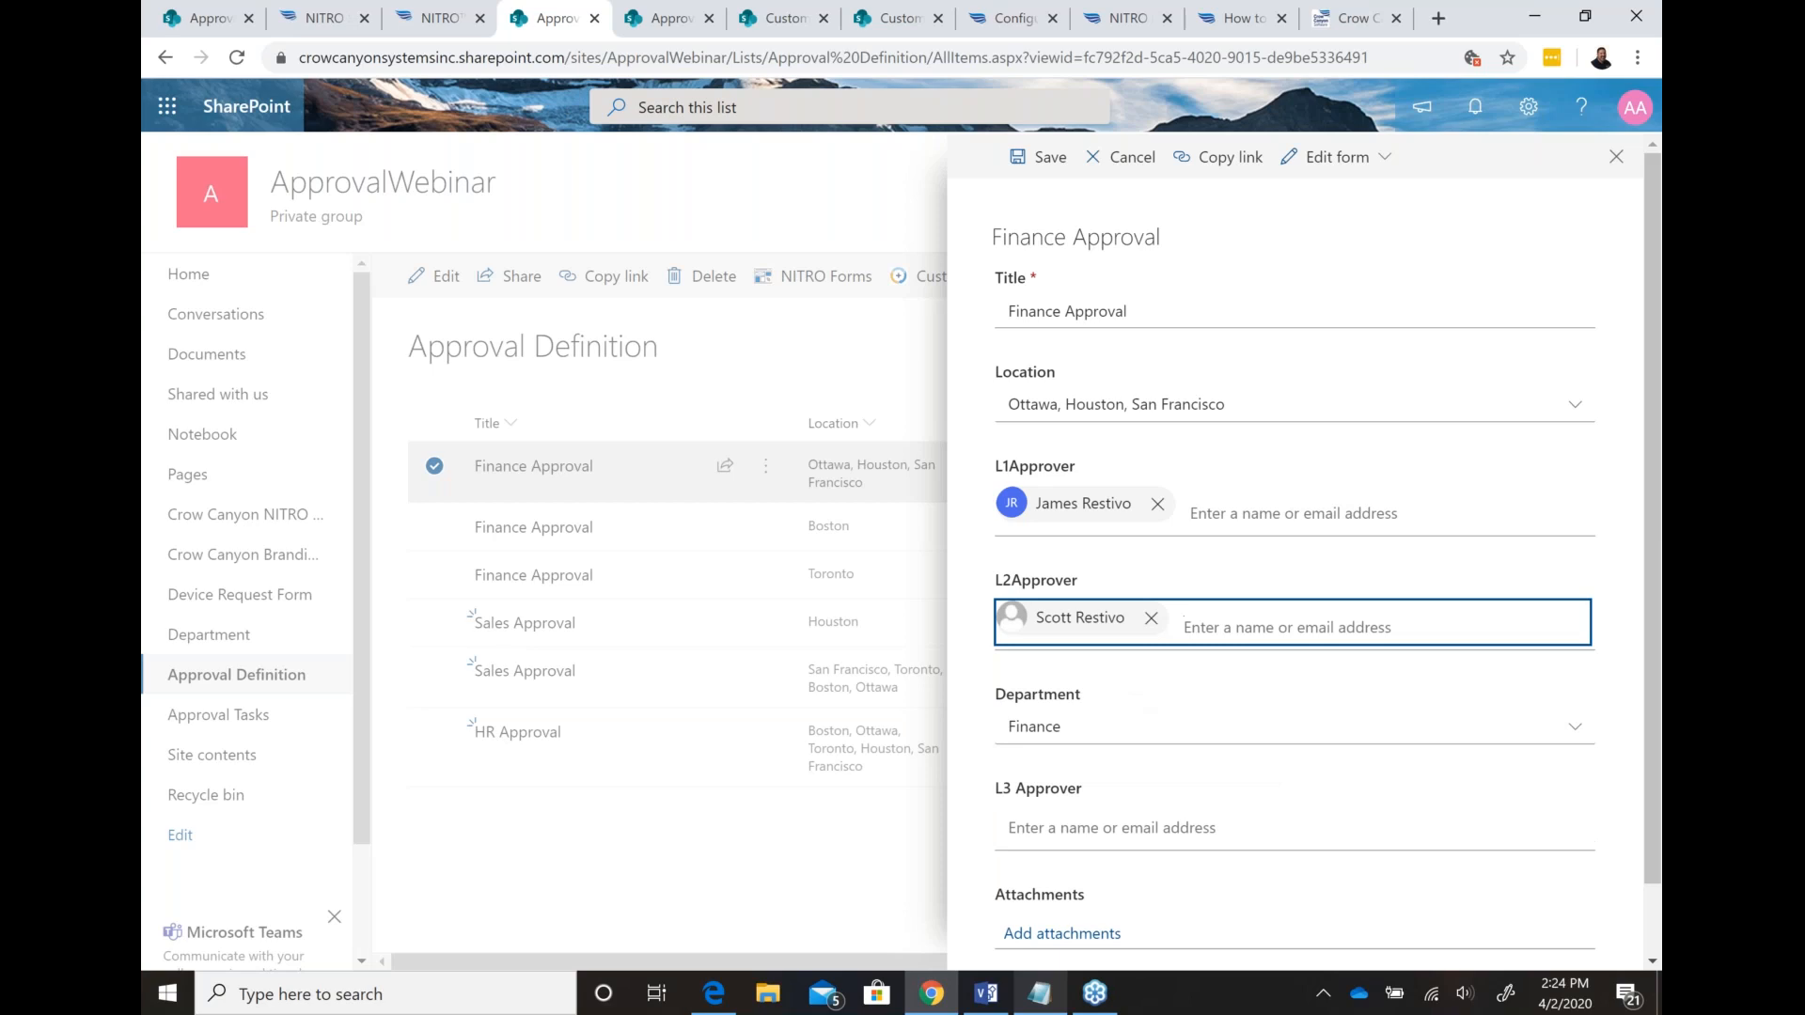
click(1051, 160)
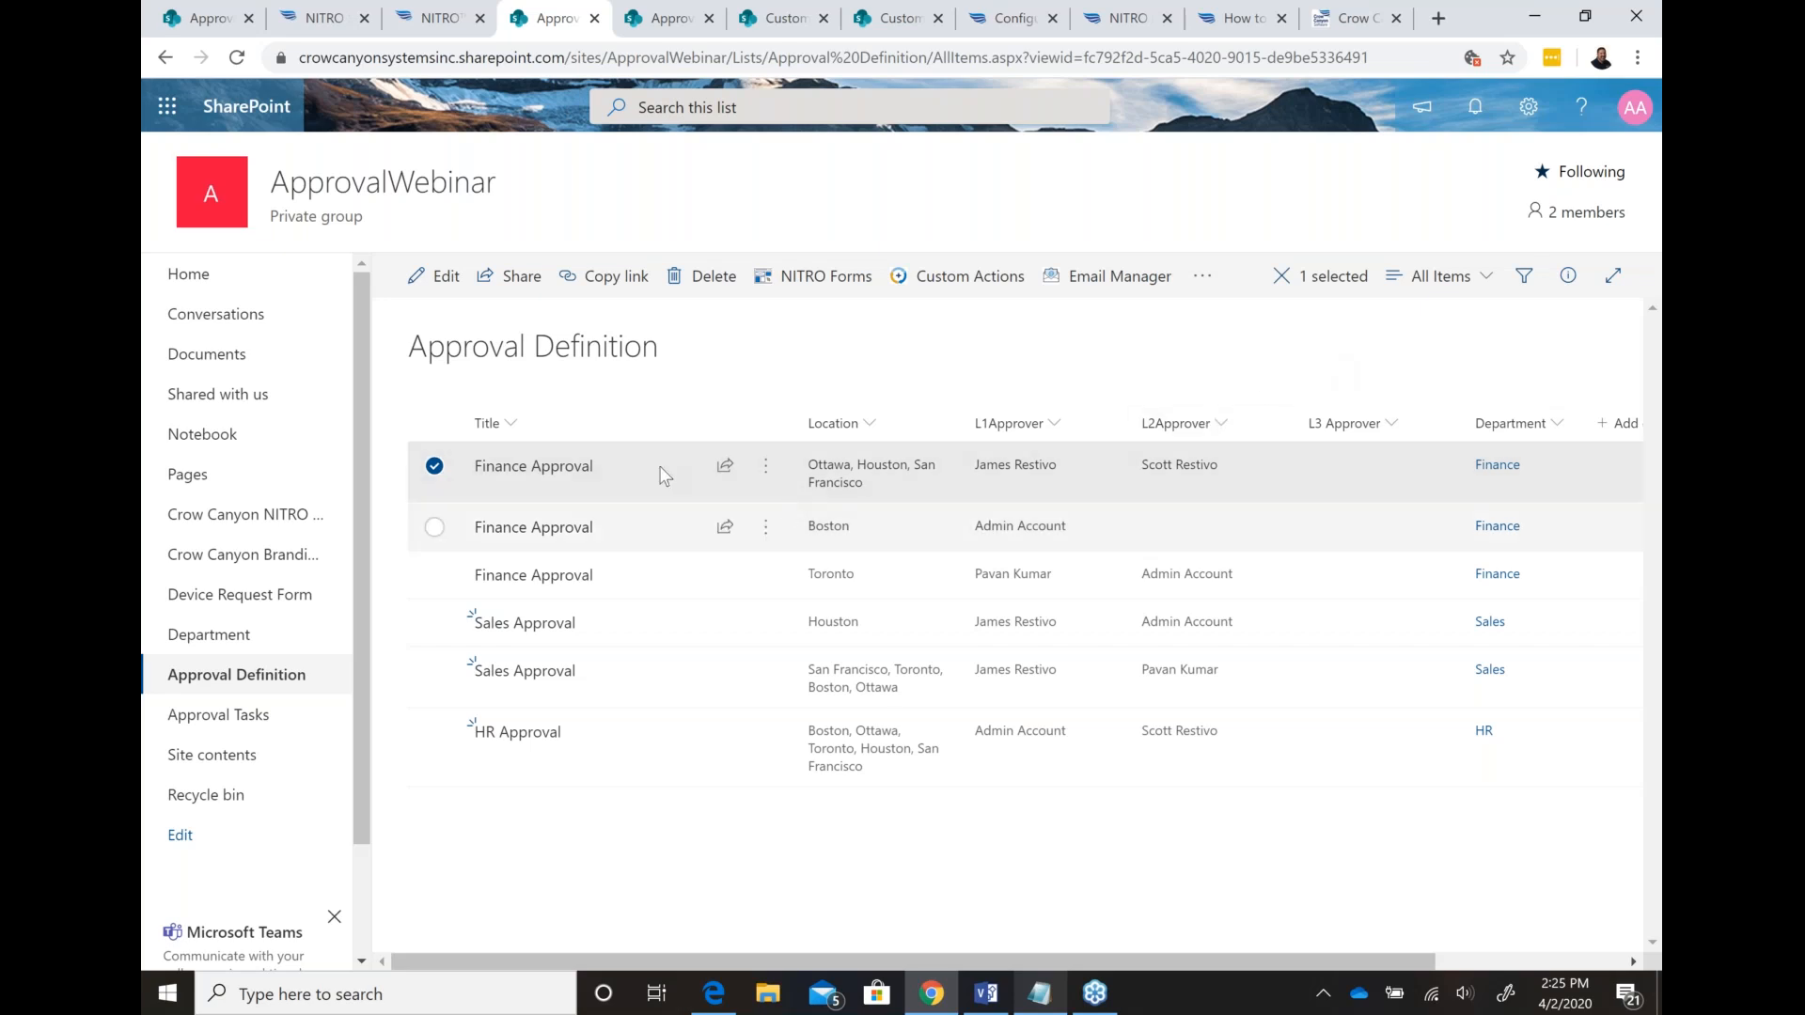
Step: Try to add Admin Account as L1Approver of the Ottawa, Houston, San Francisco Finance Approval item, and discard the edit
click(440, 275)
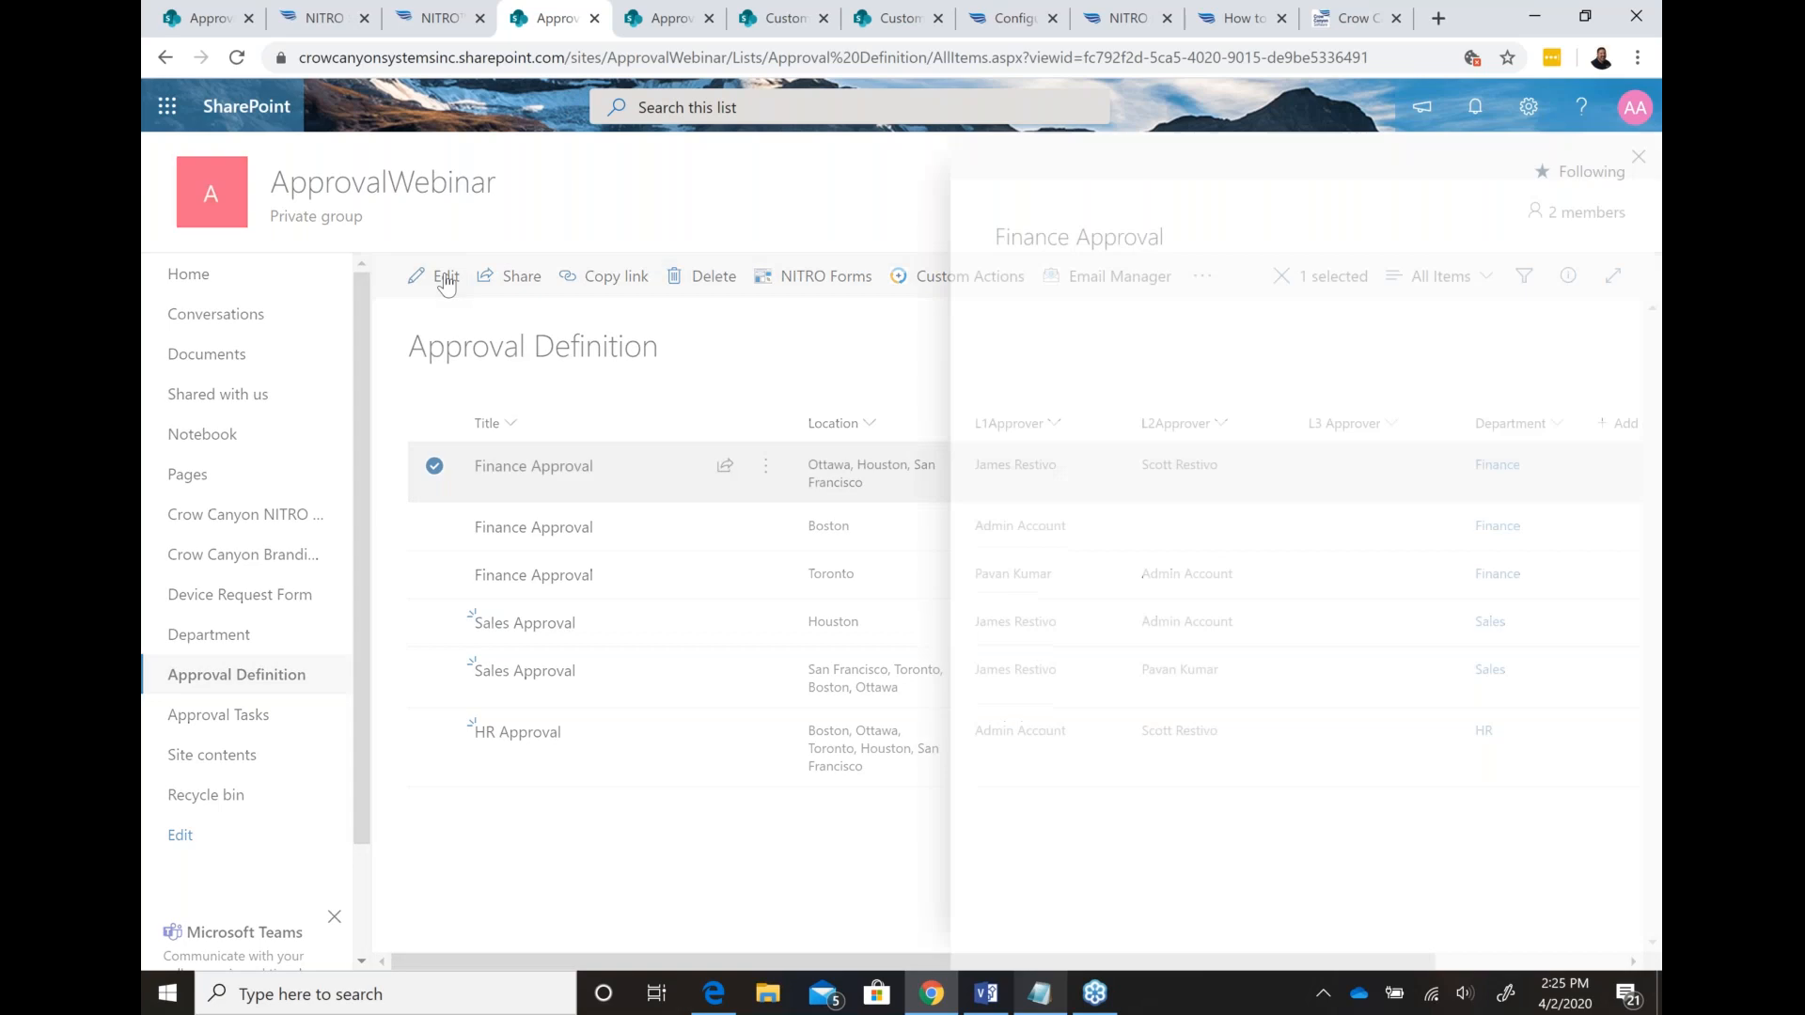
click(1224, 513)
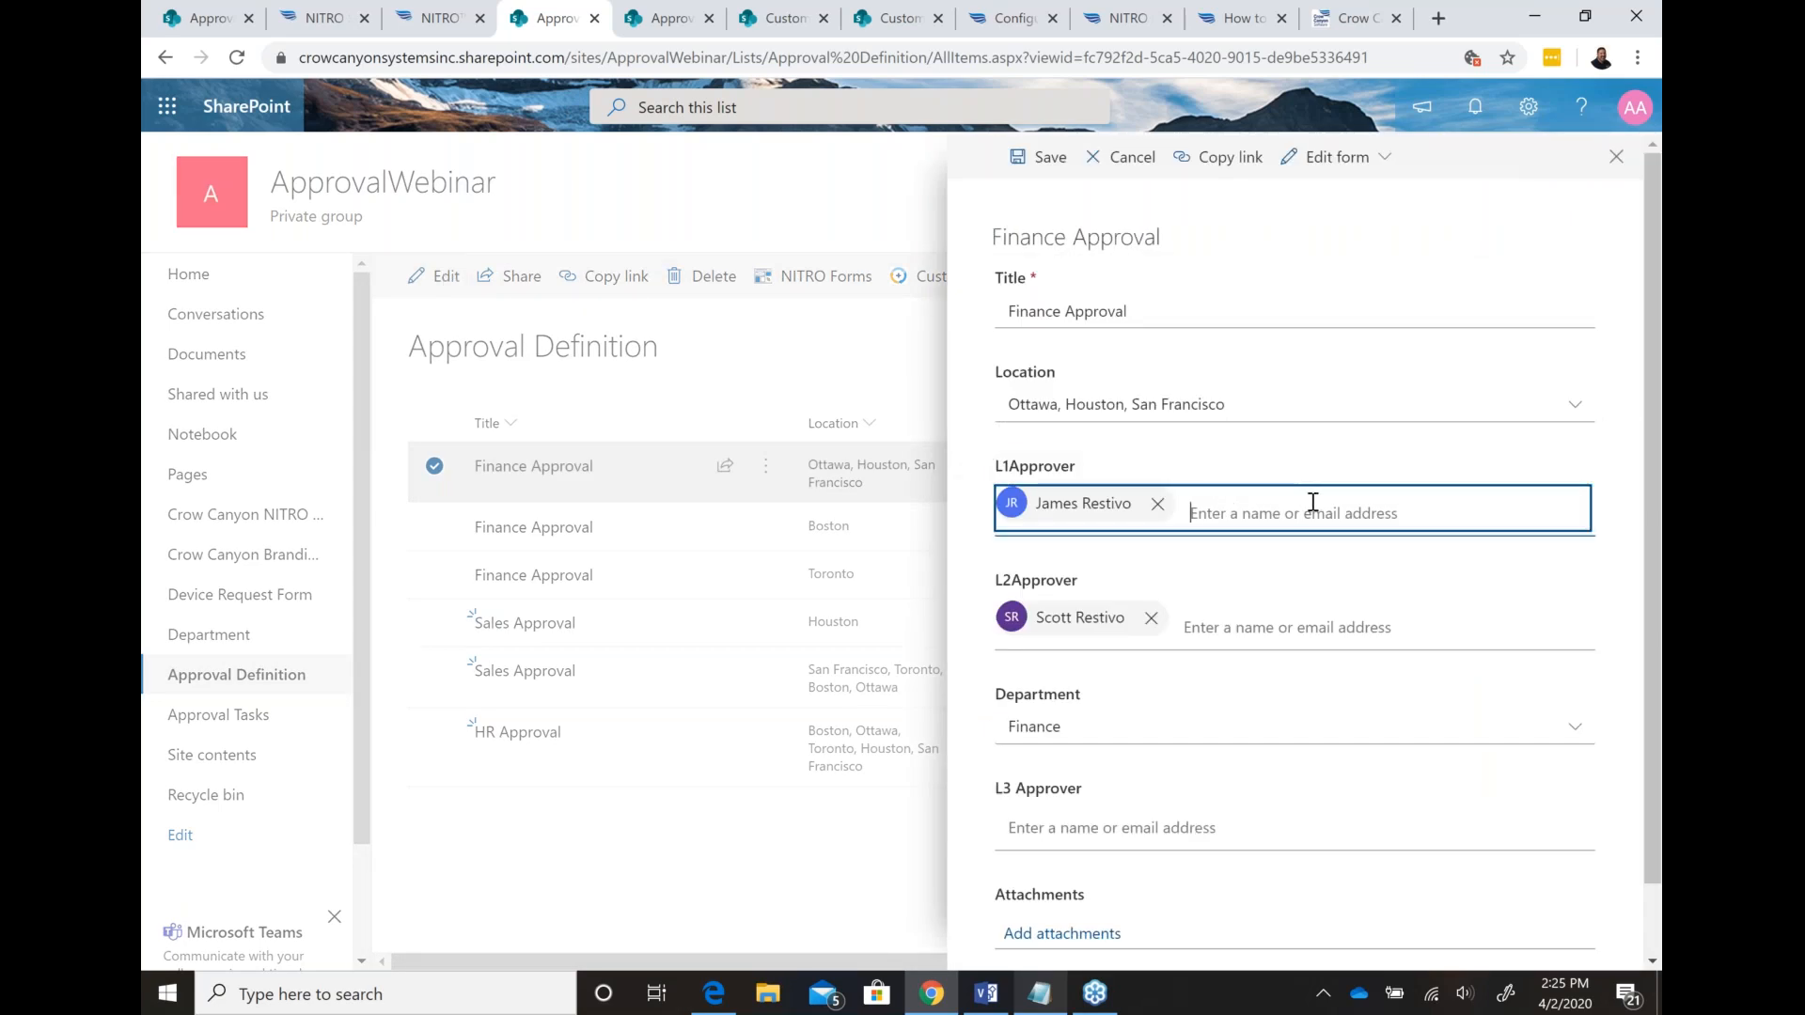
text(ada)
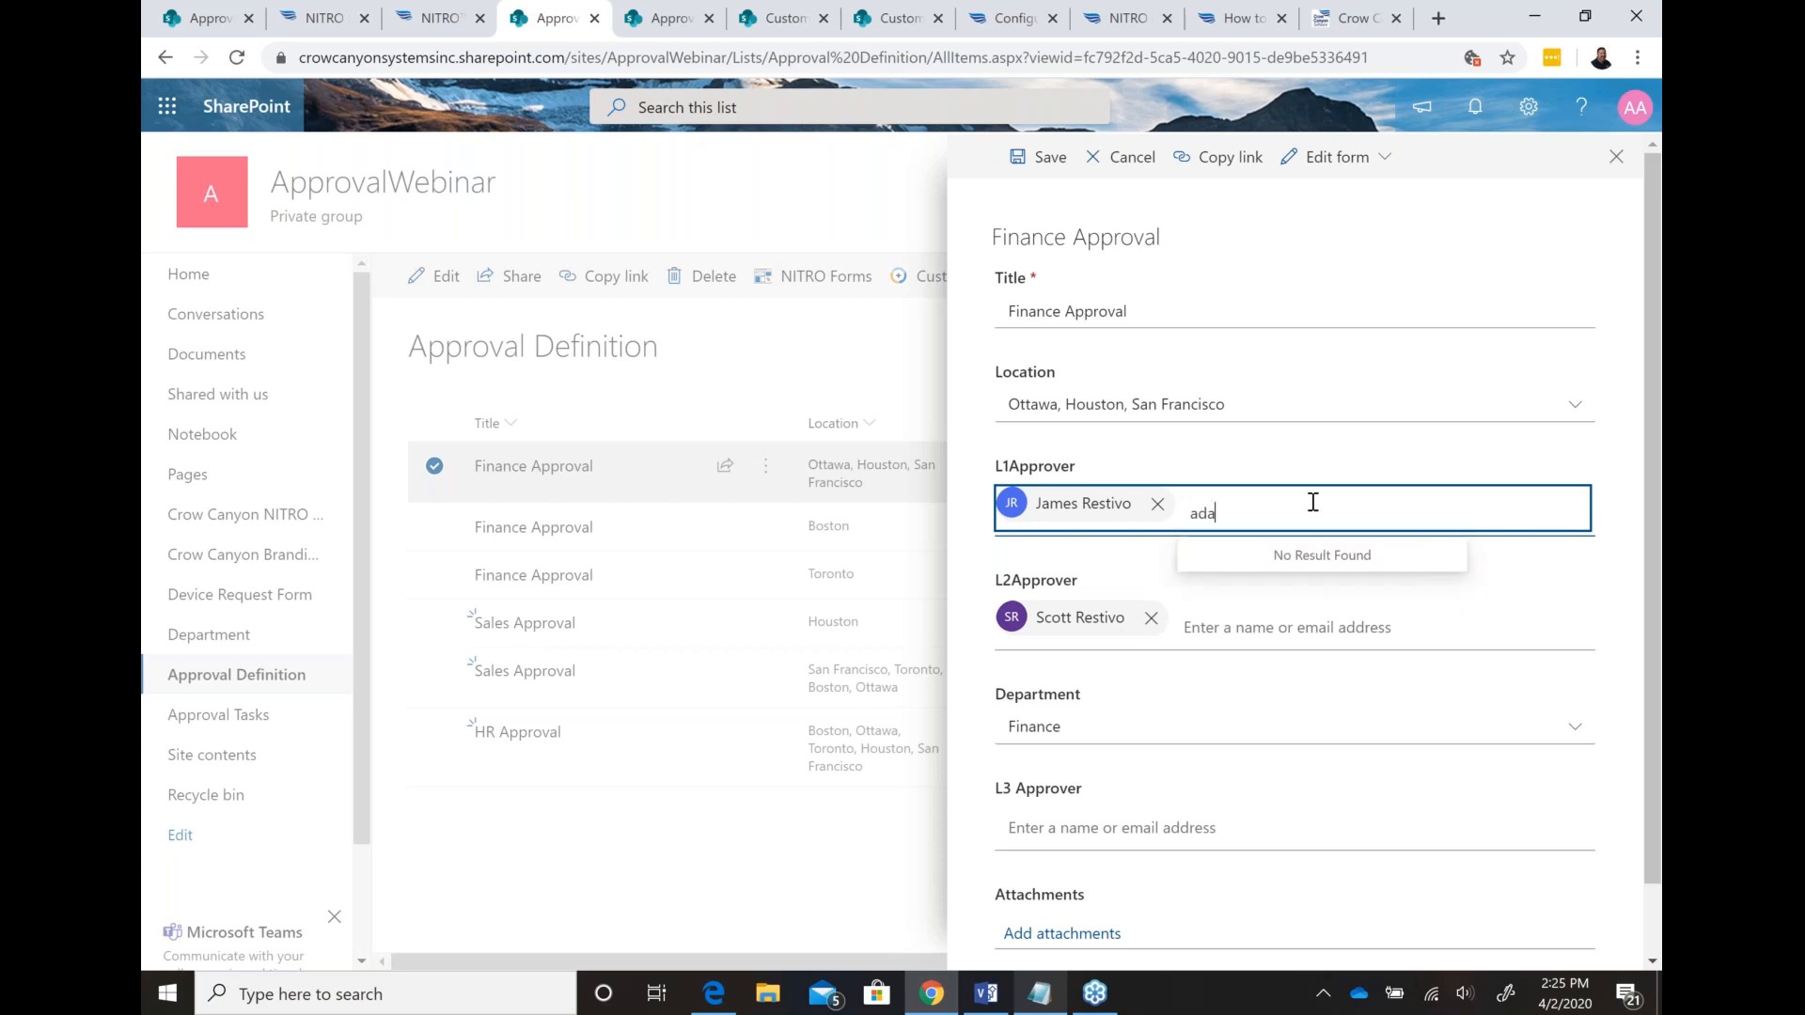
key(BackSpace)
text(min)
click(1310, 584)
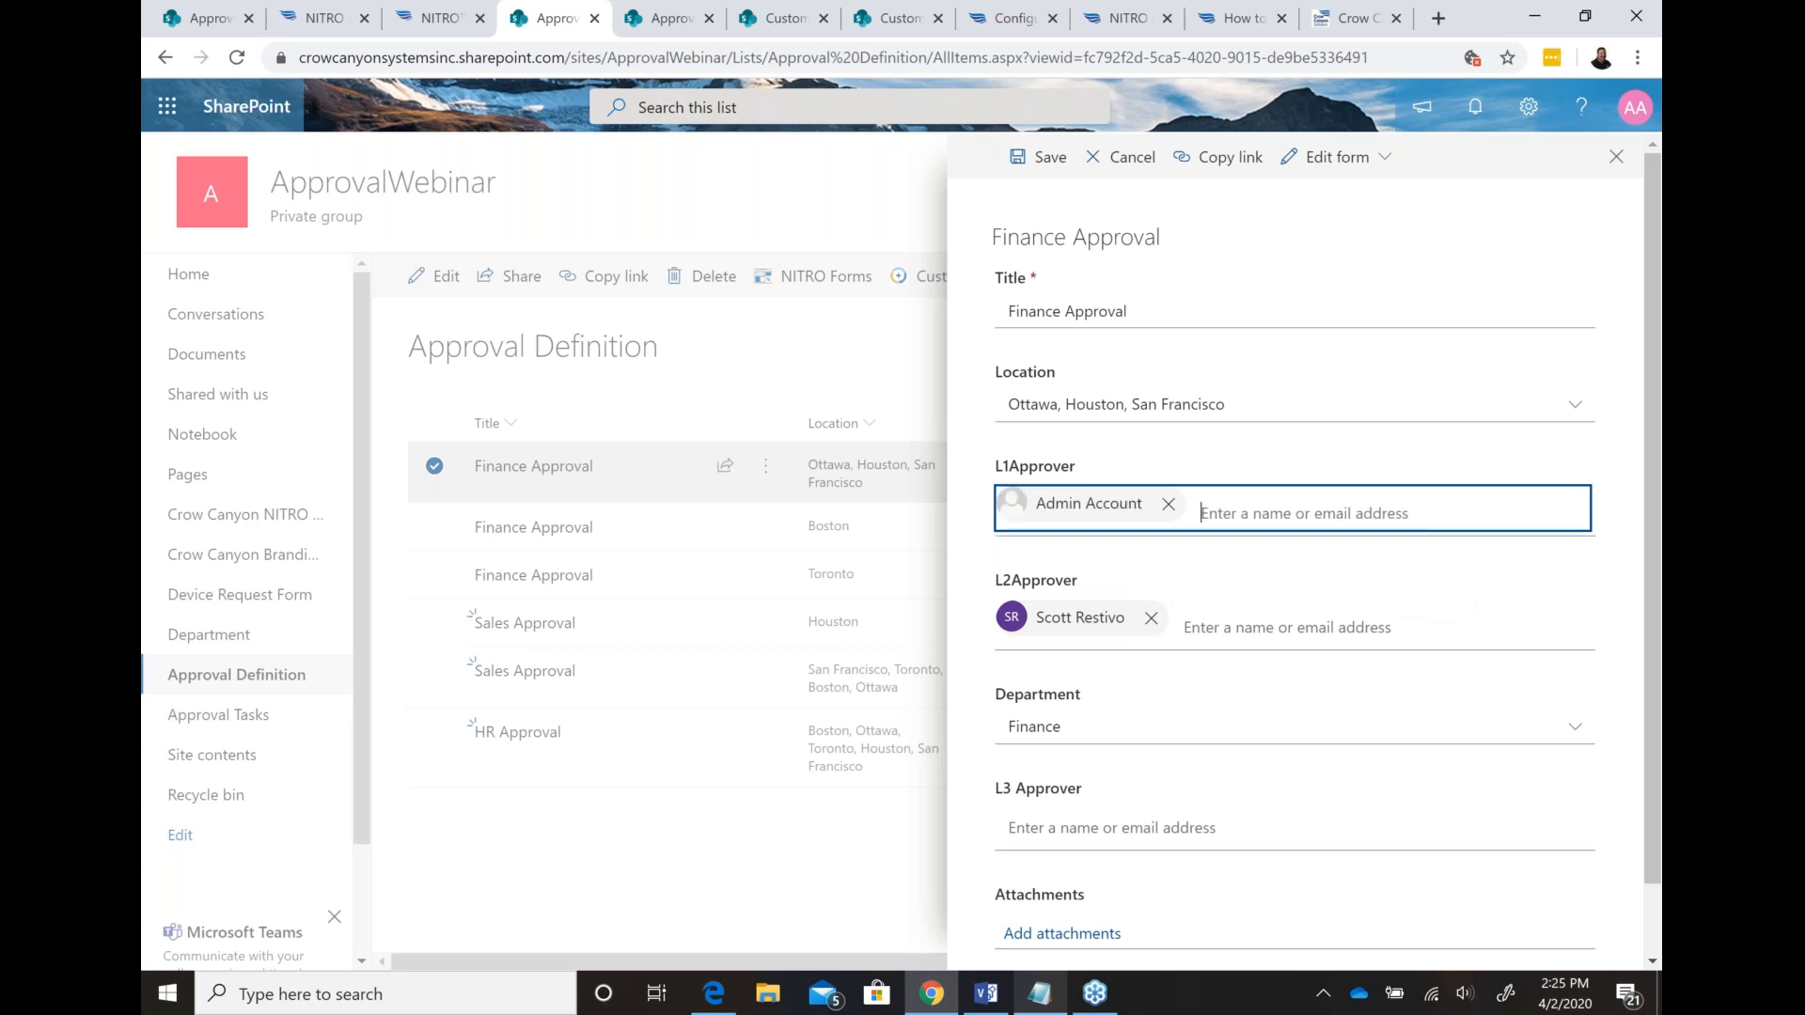
click(1259, 463)
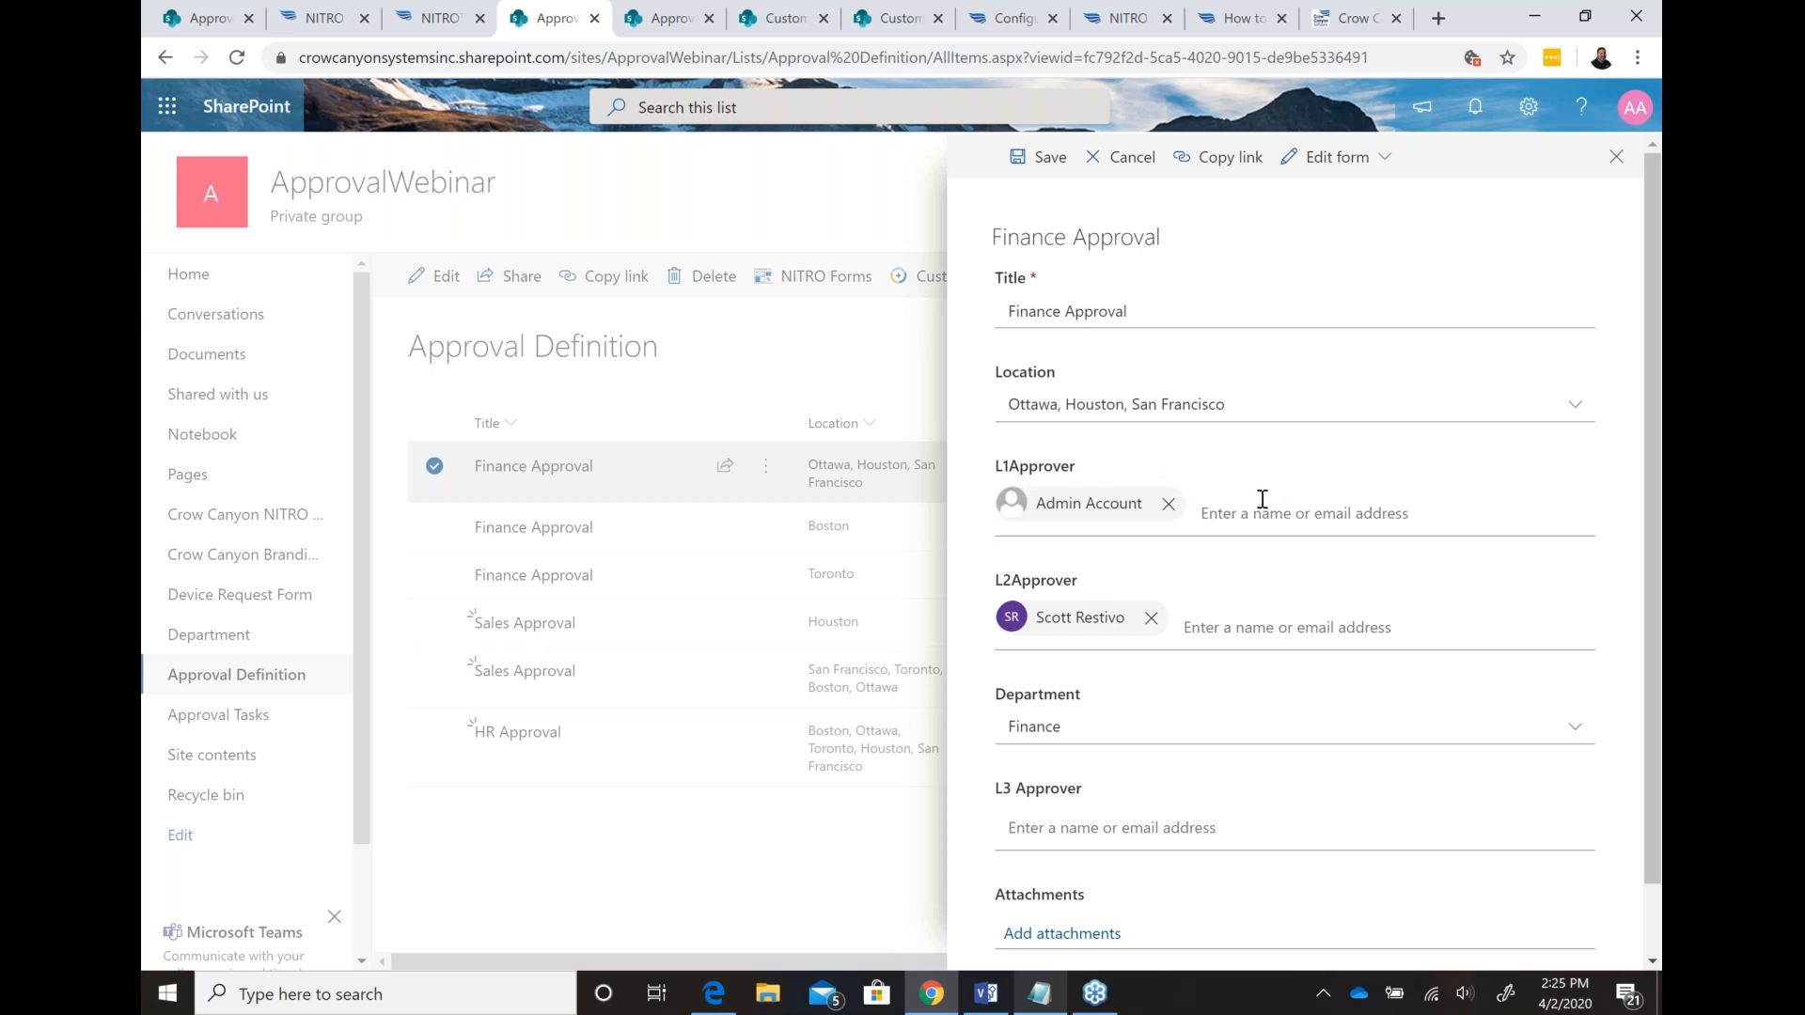
click(1128, 157)
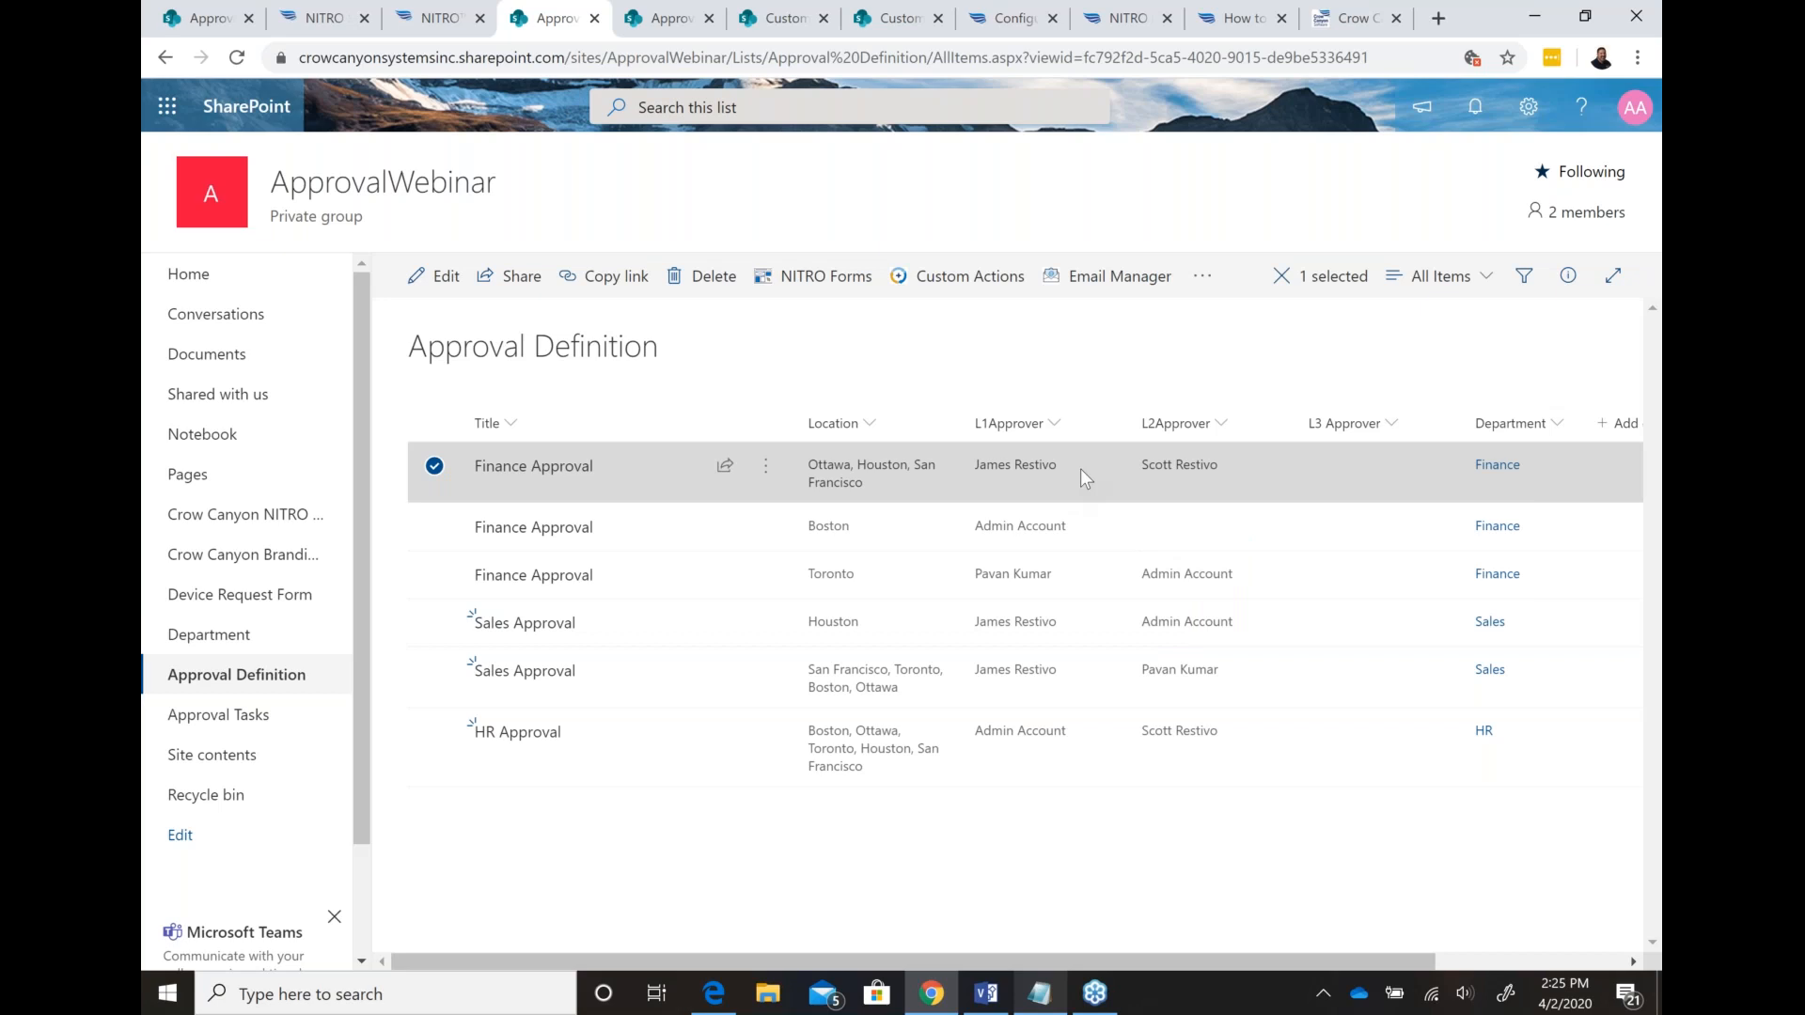
Step: Examine the predefined column values of the Submit for Level 2 Approver action and check the approver columns in the Approval Definition list
click(908, 29)
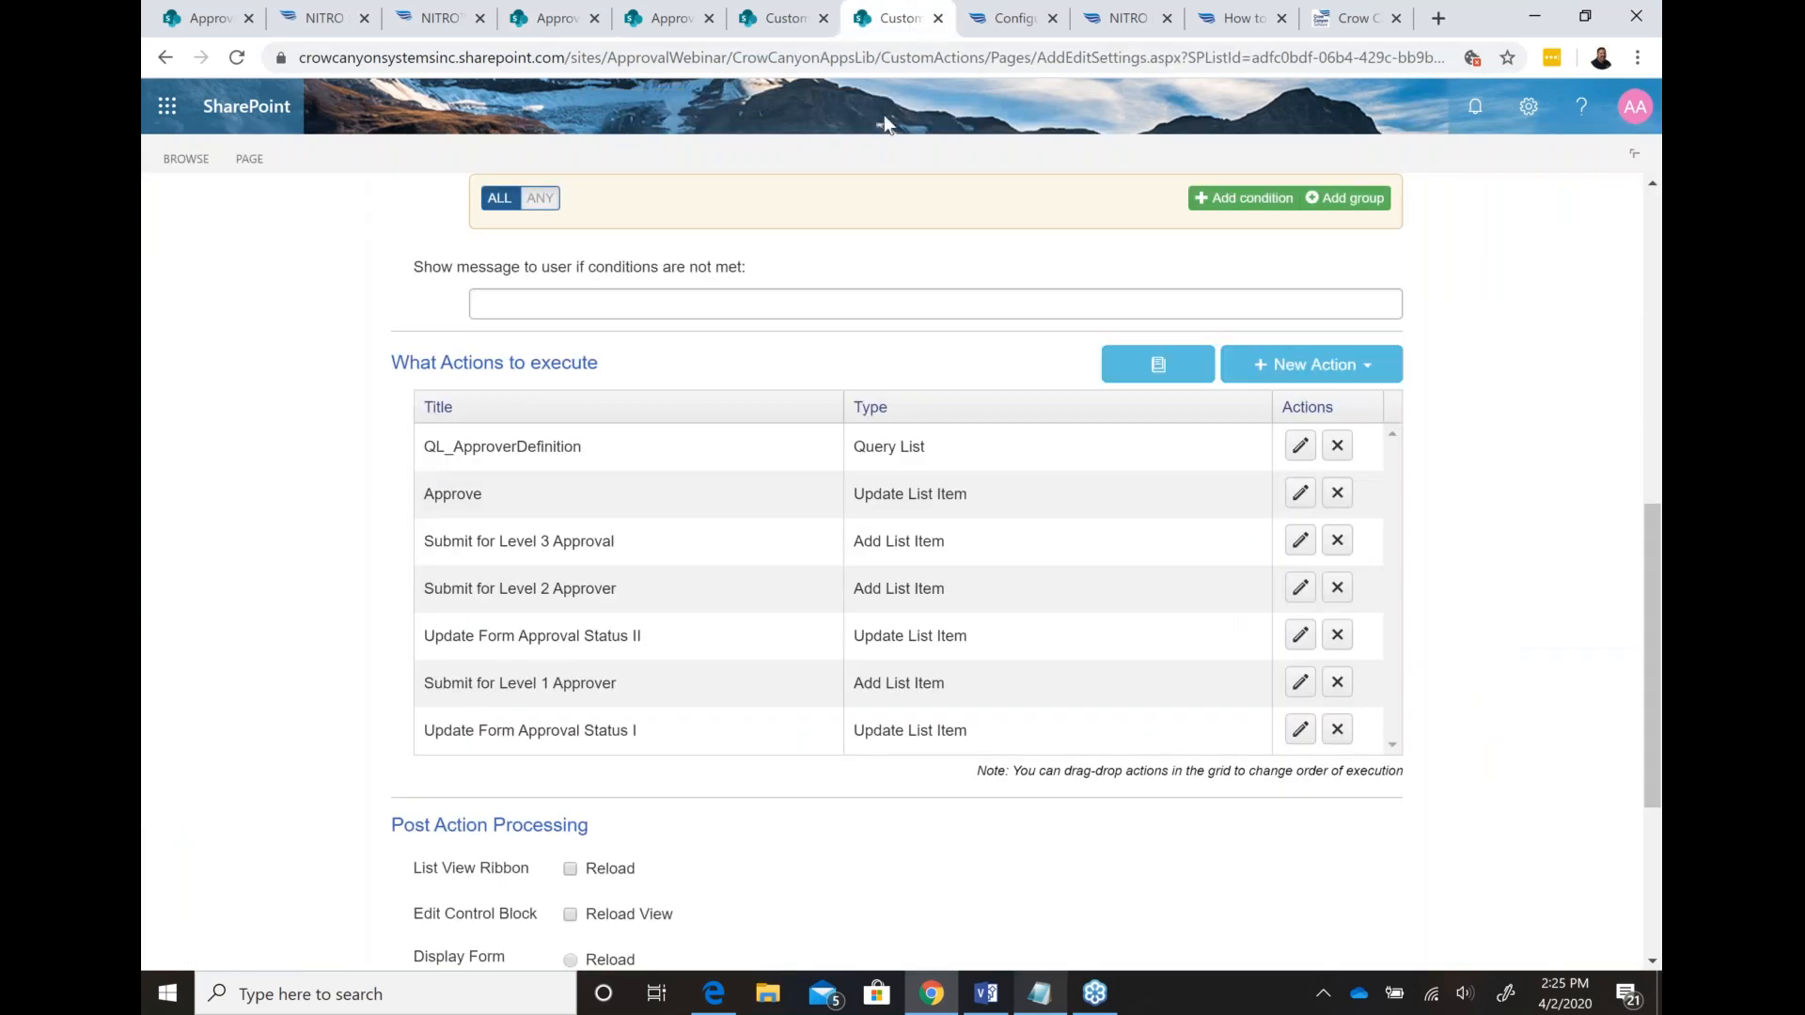
click(1299, 592)
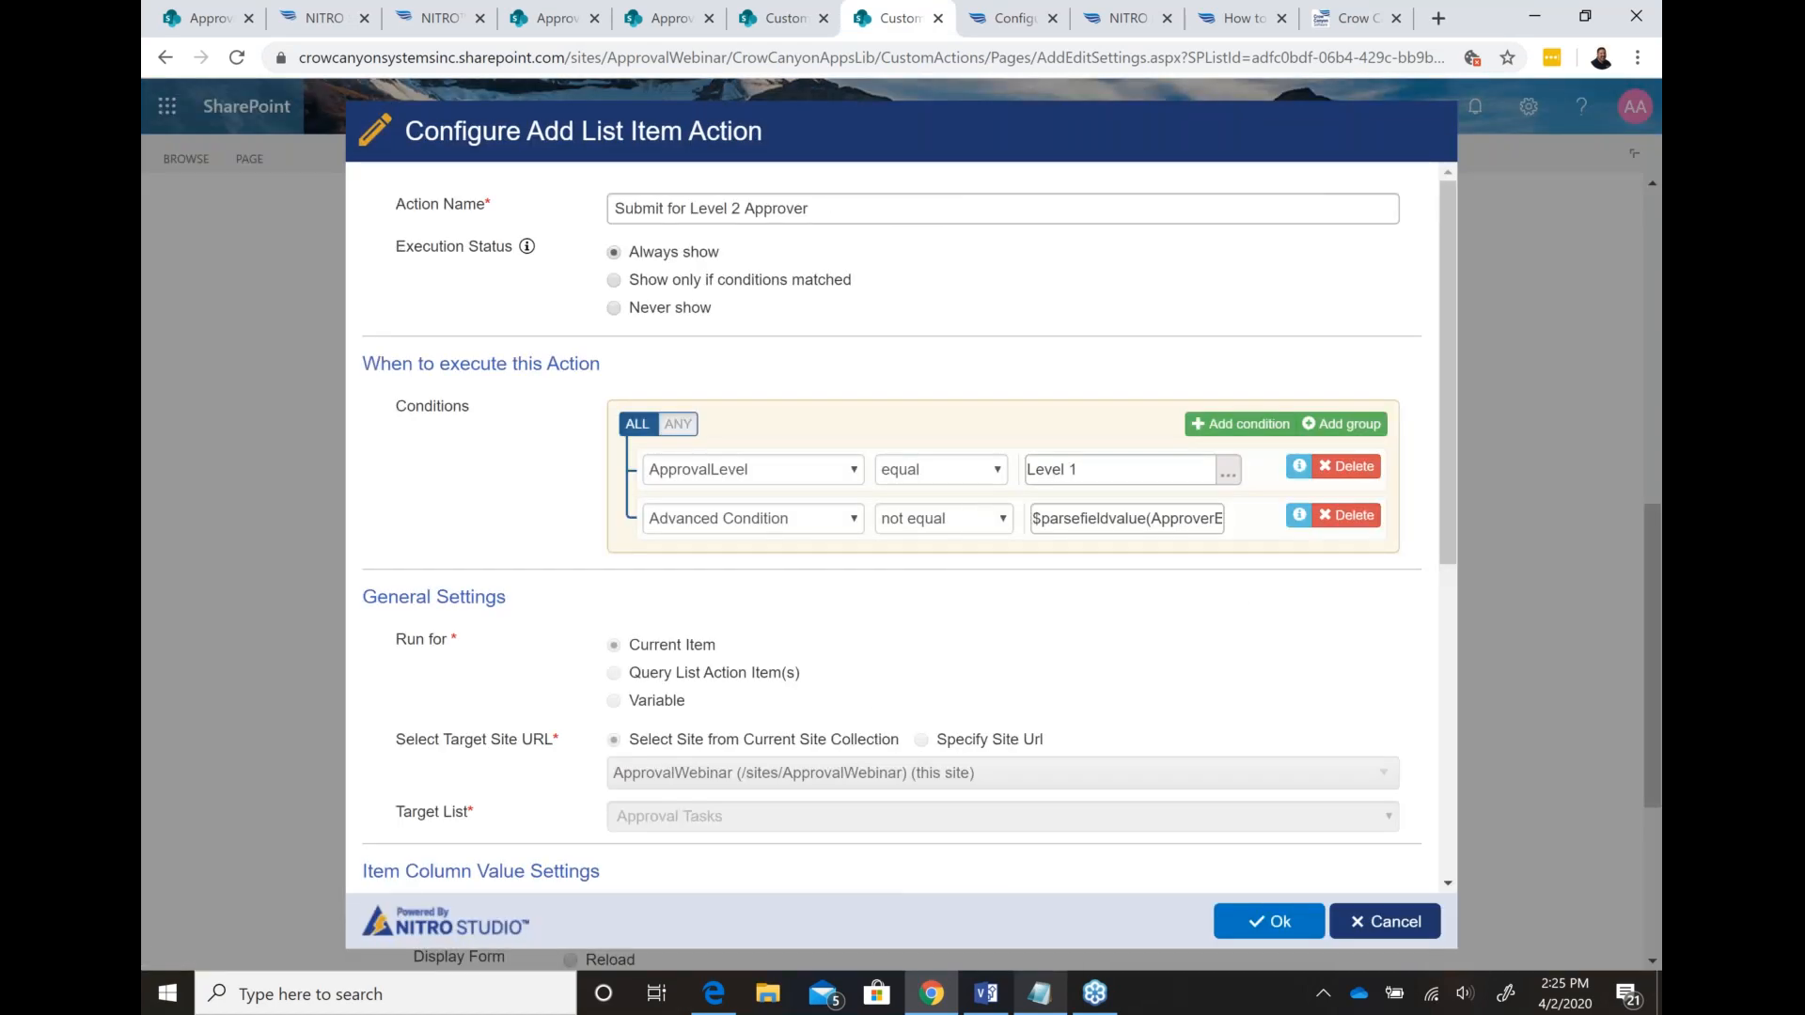
scroll(897, 696, down, 1)
scroll(897, 526, down, 3)
click(710, 613)
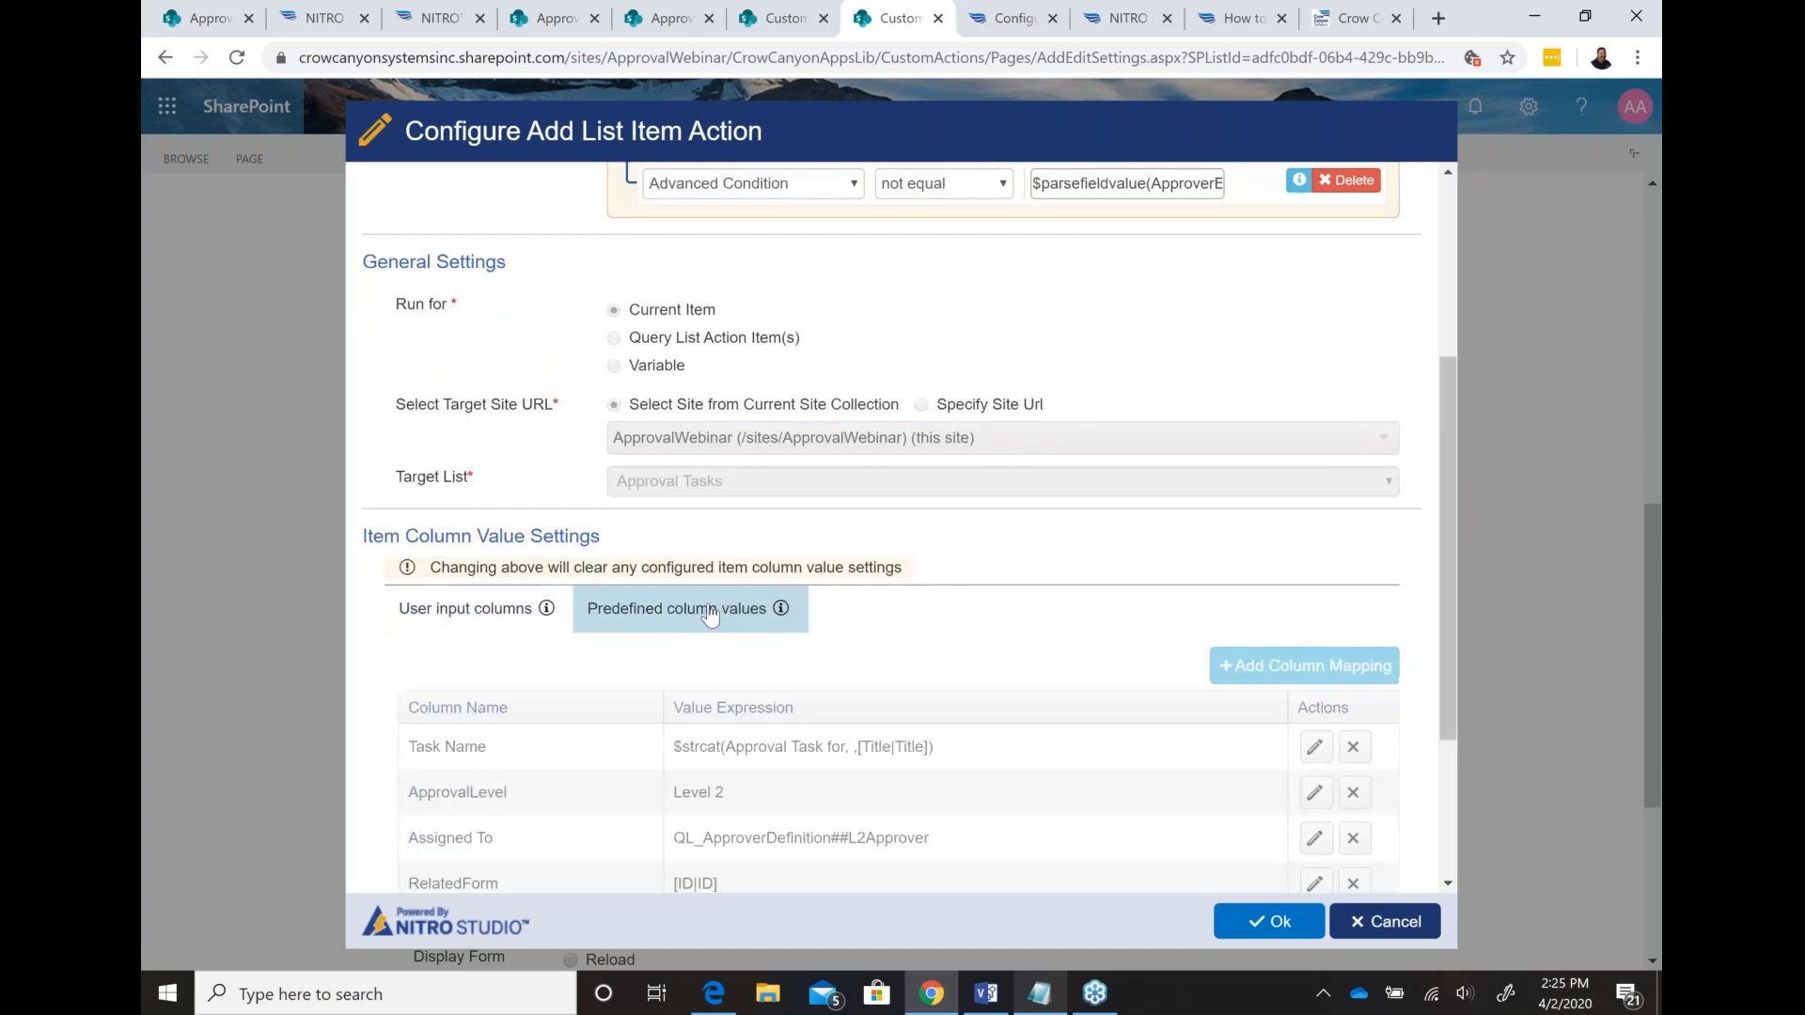
scroll(952, 603, down, 2)
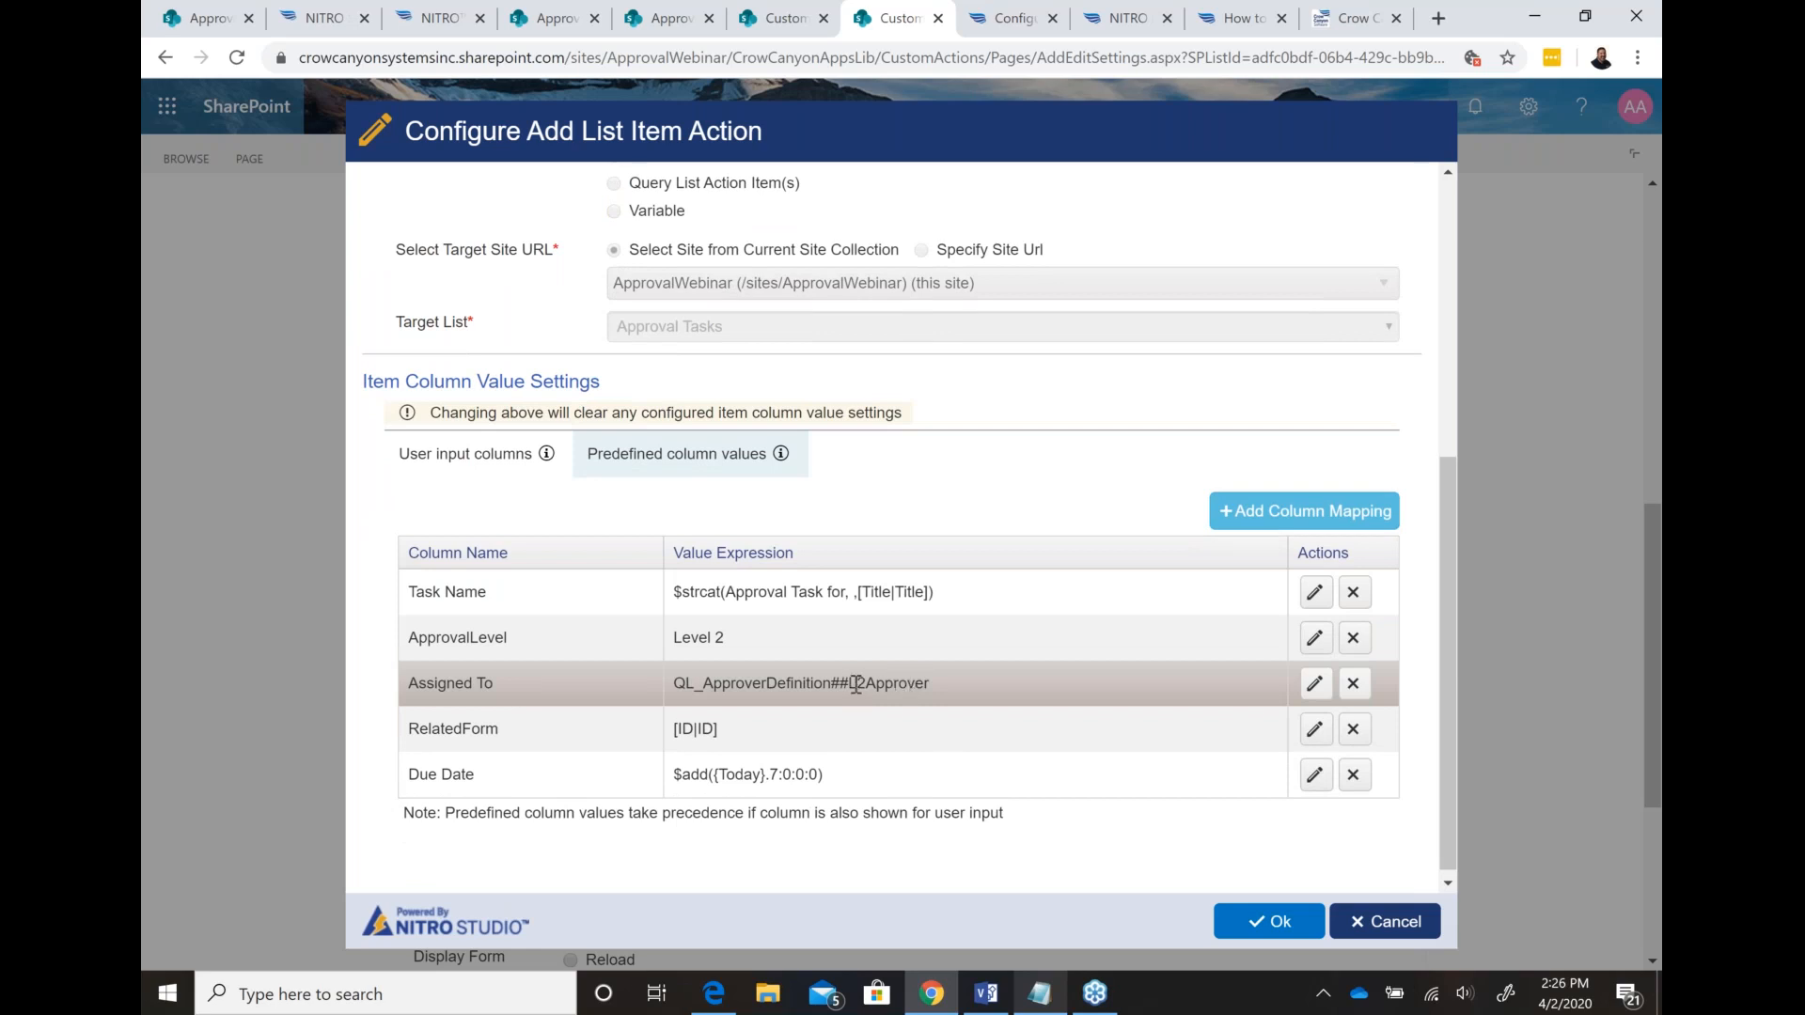
click(555, 21)
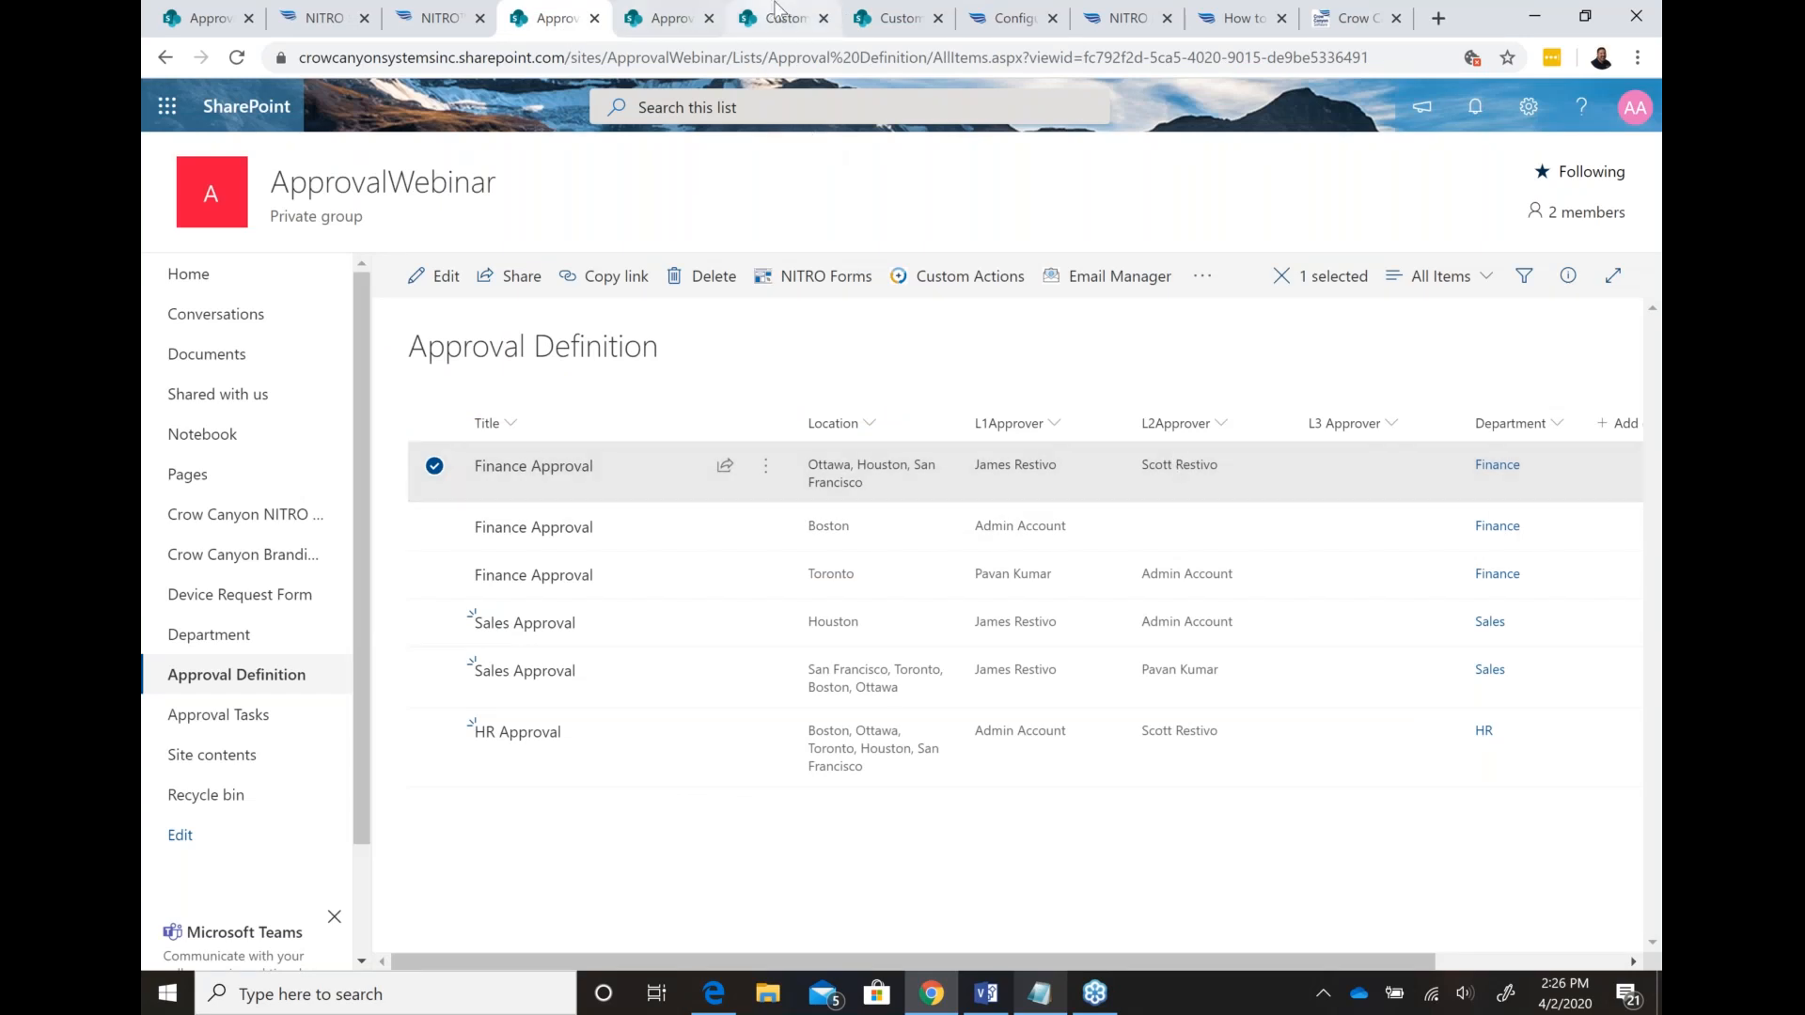
click(897, 26)
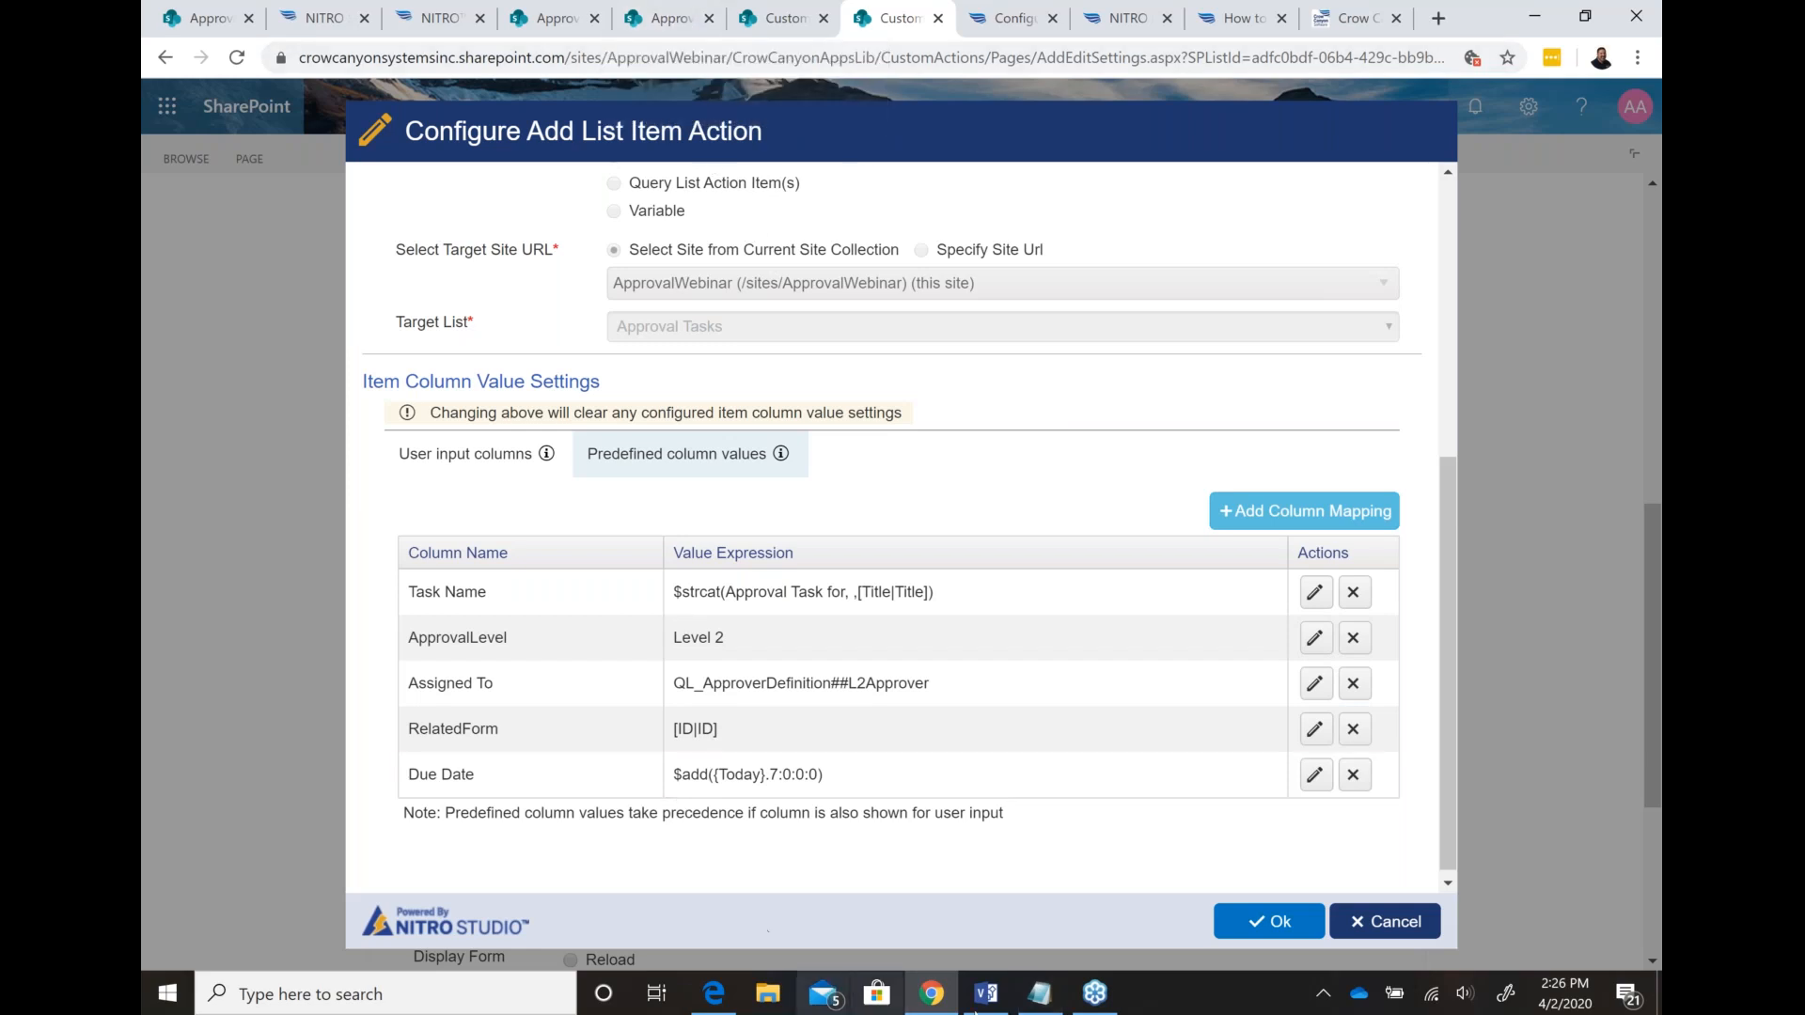
Step: Switch to Edge, open the Approval Task for Missing Monitor for editing, and check the actions available on its form
click(716, 1011)
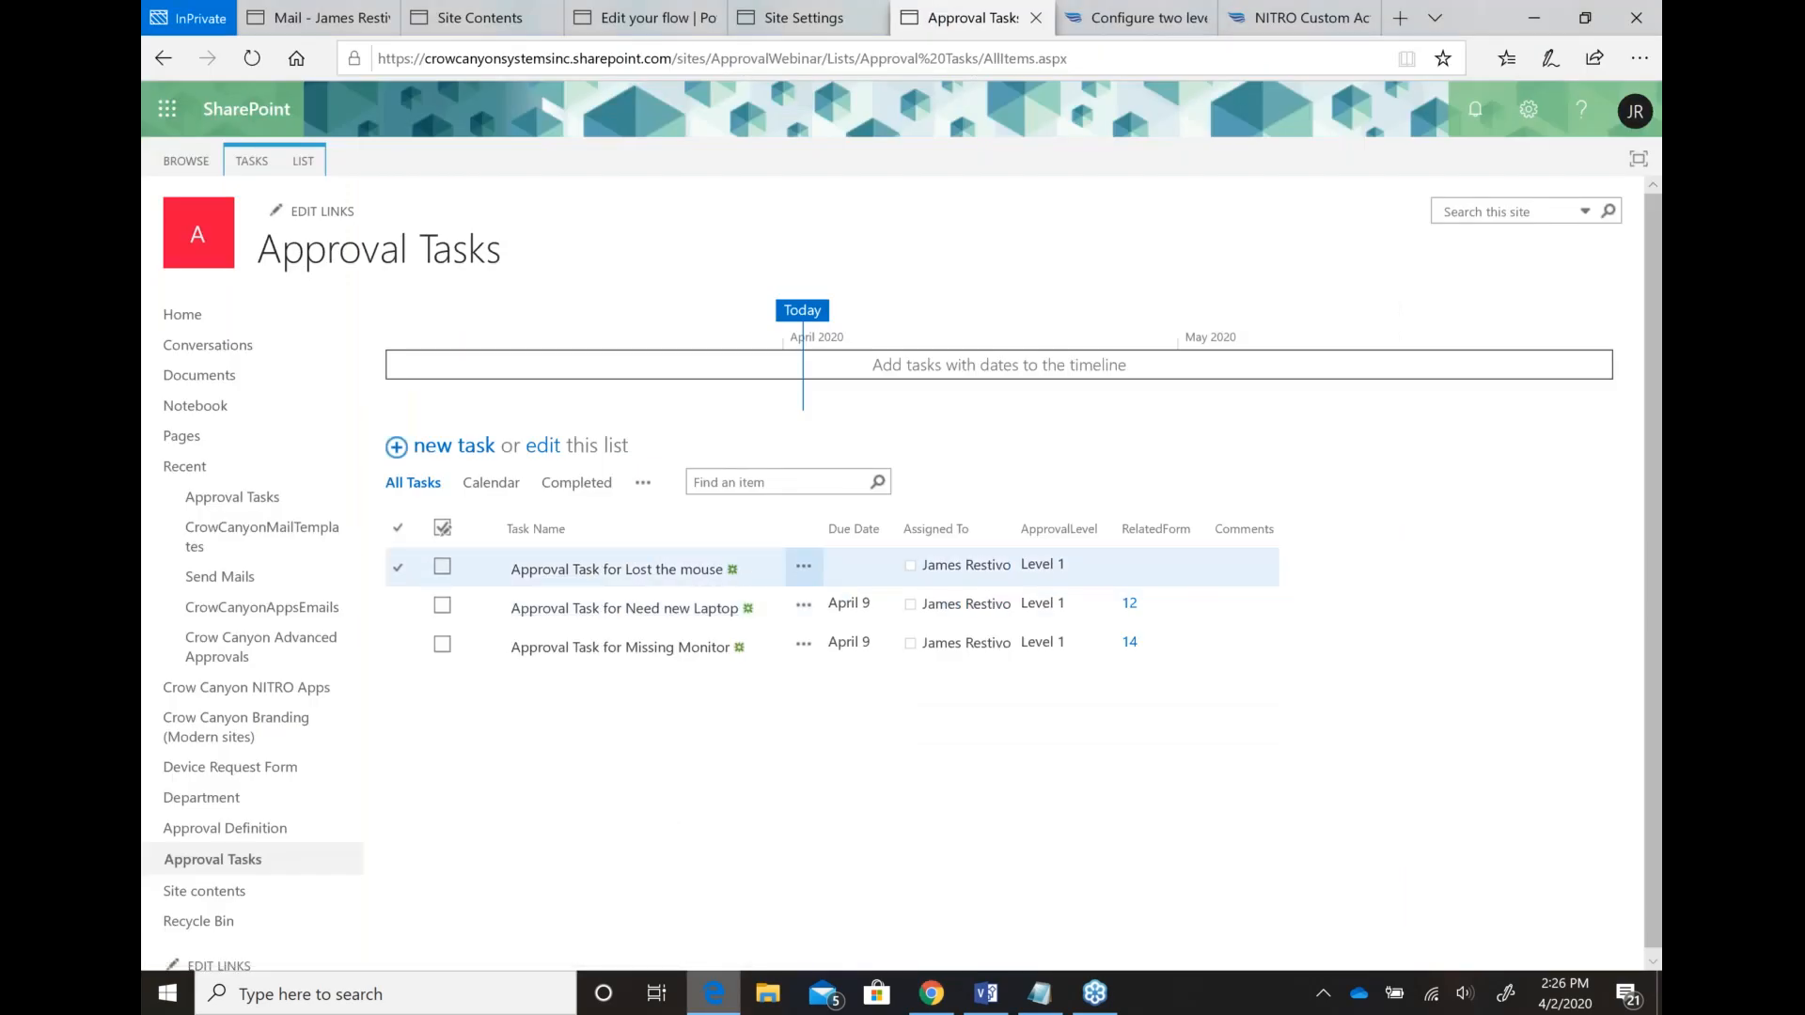
click(804, 571)
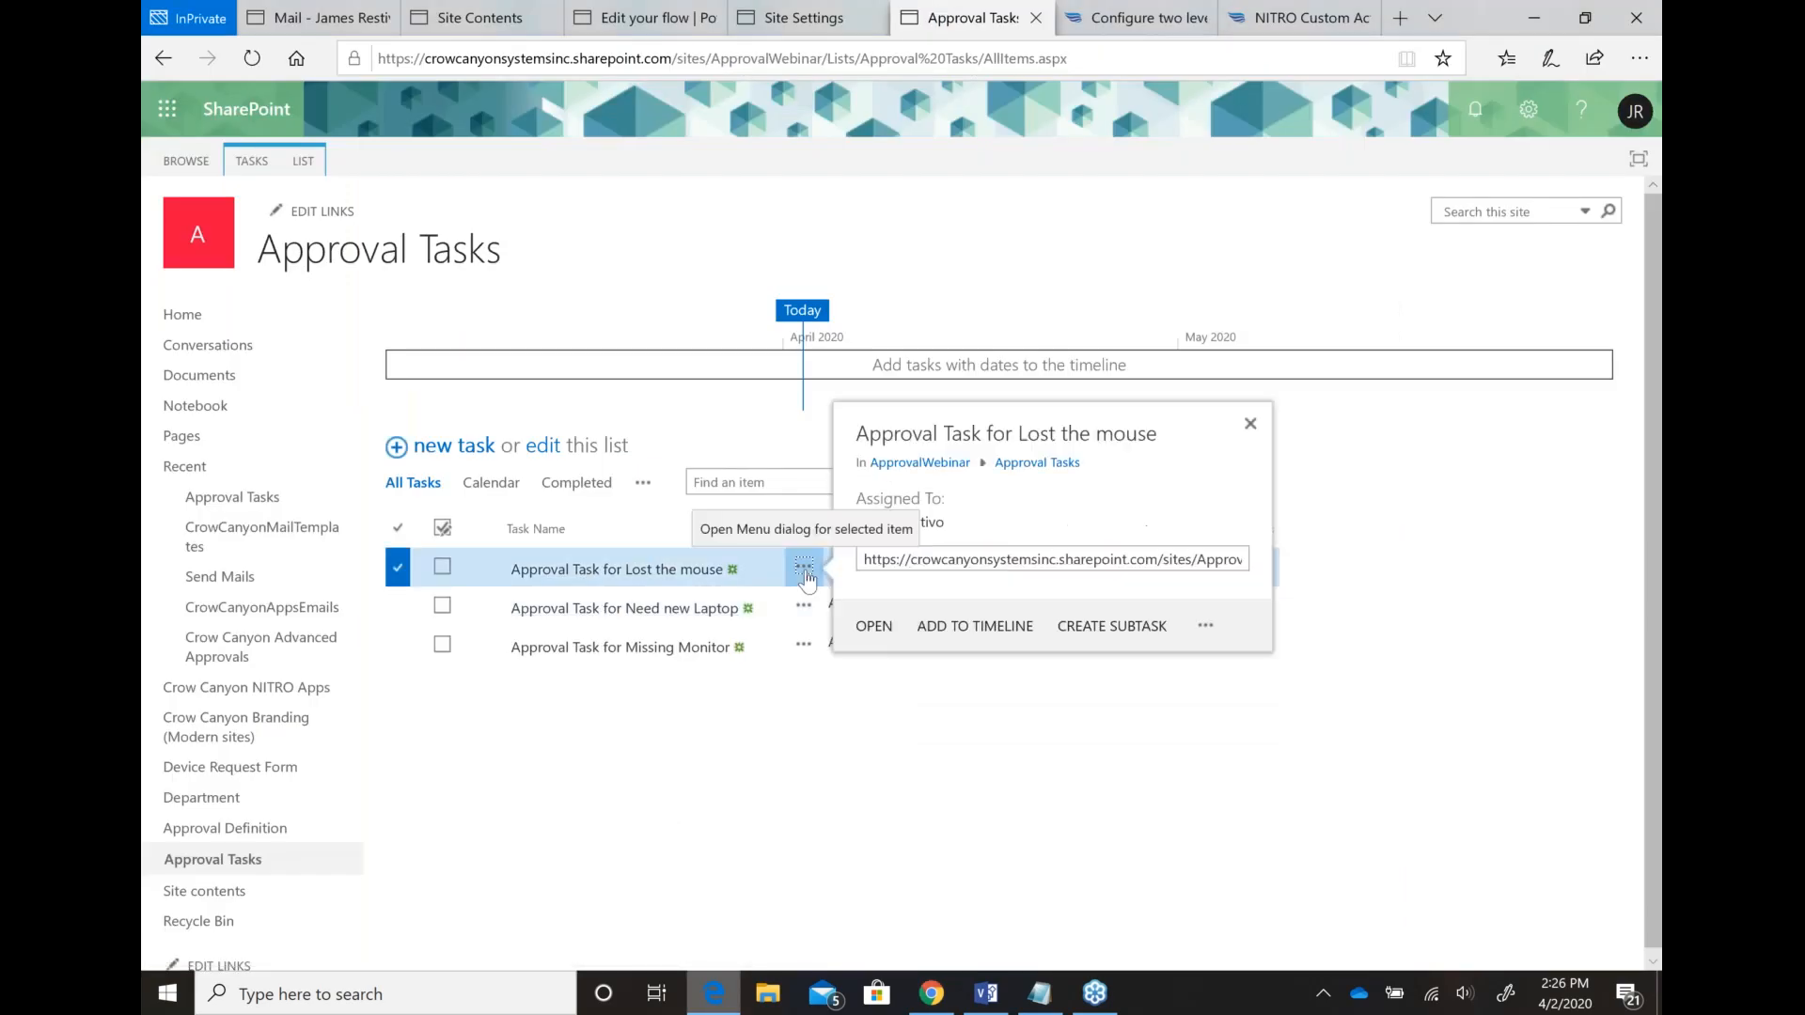
click(815, 676)
click(802, 648)
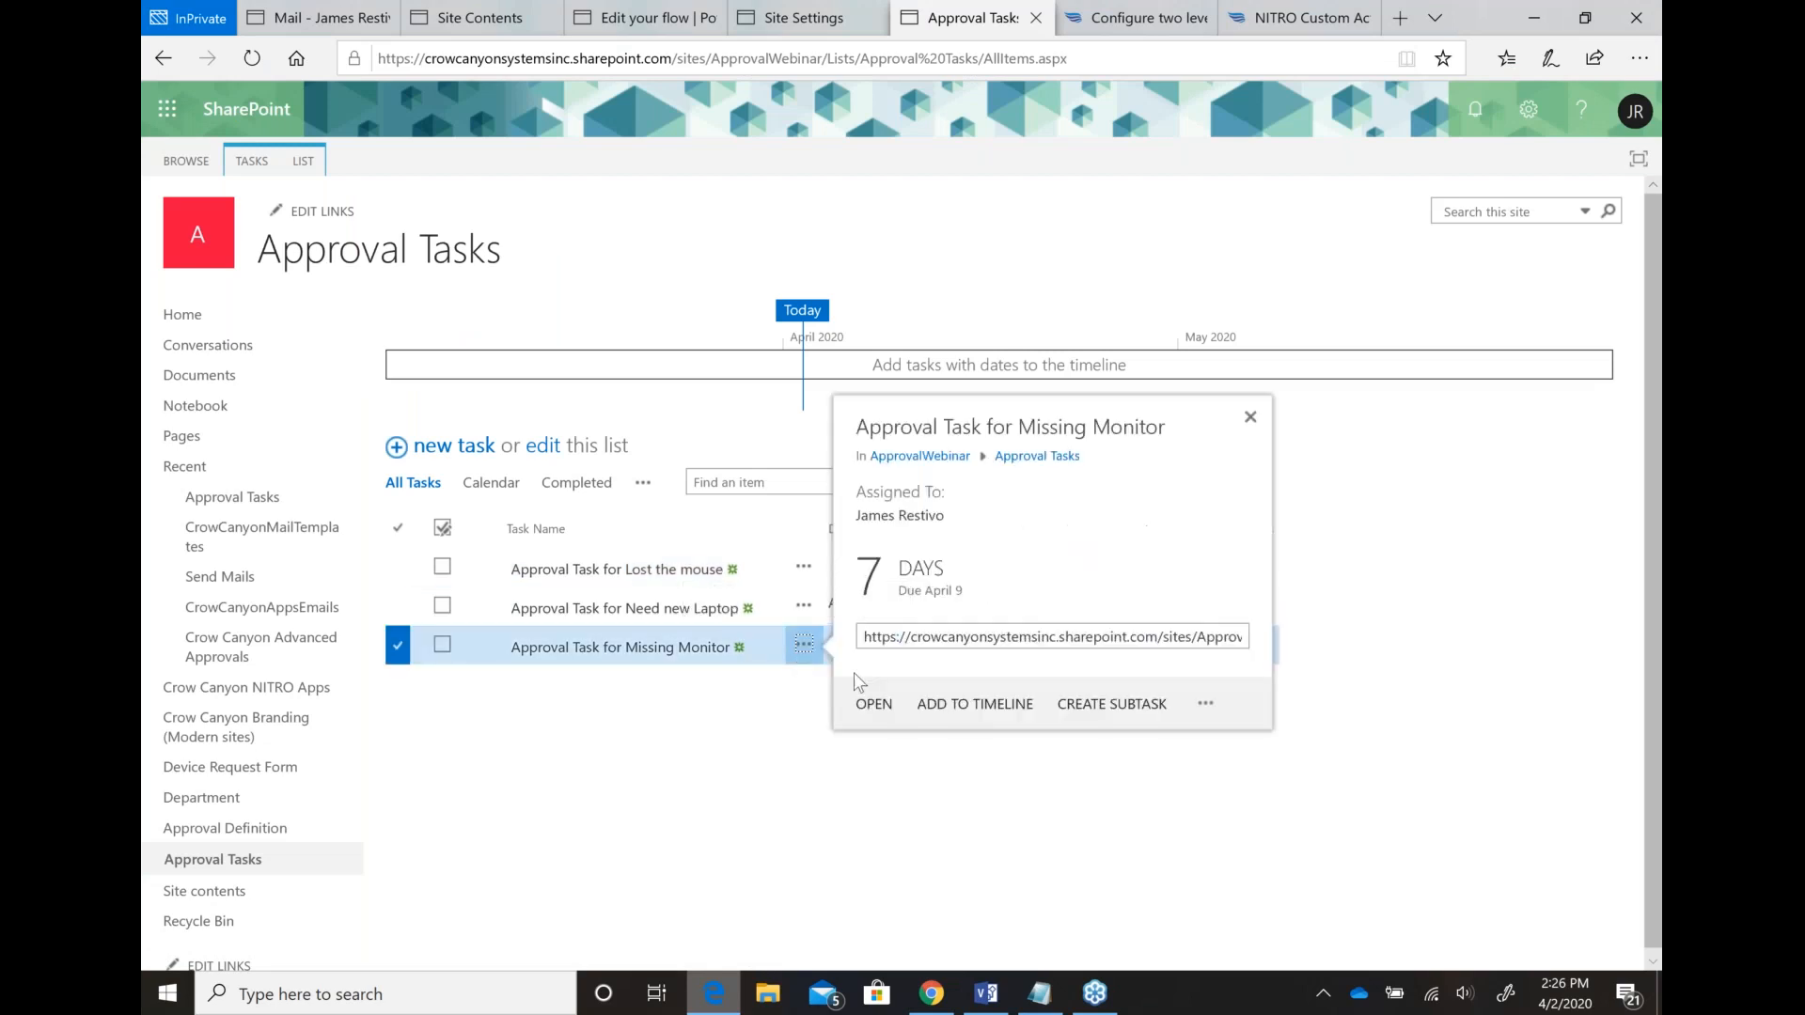
click(1206, 706)
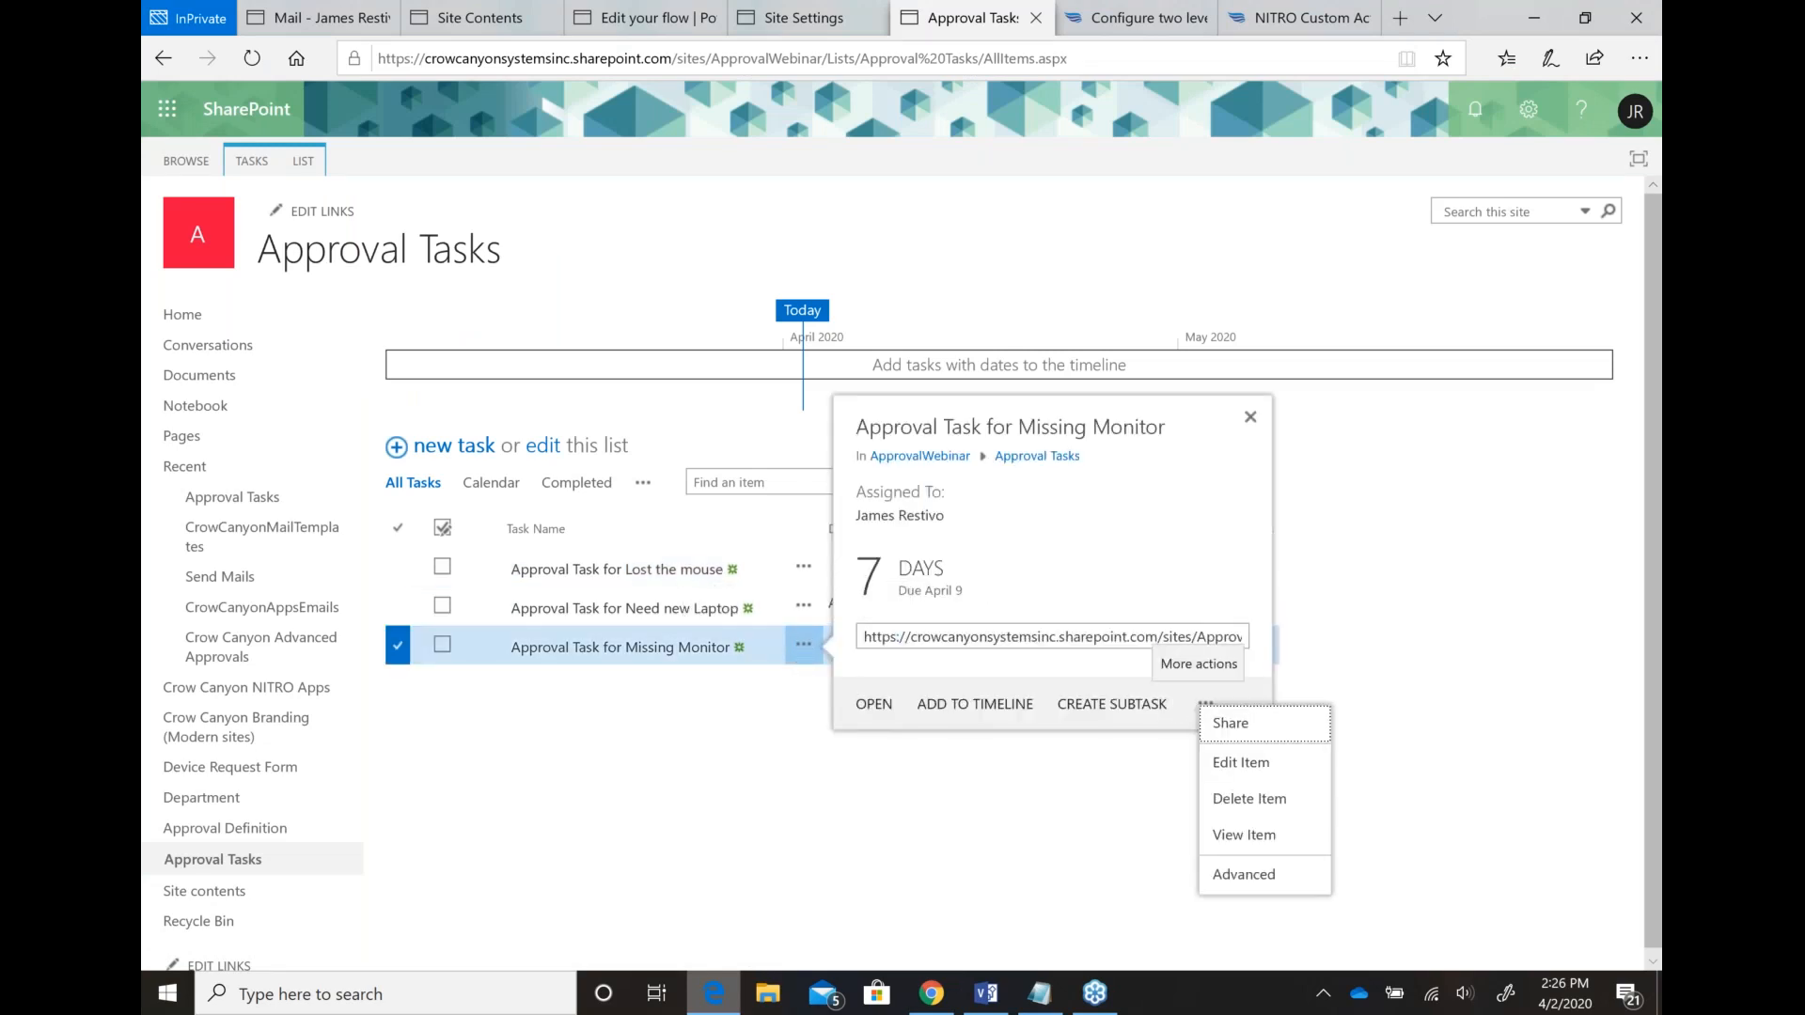
click(1231, 762)
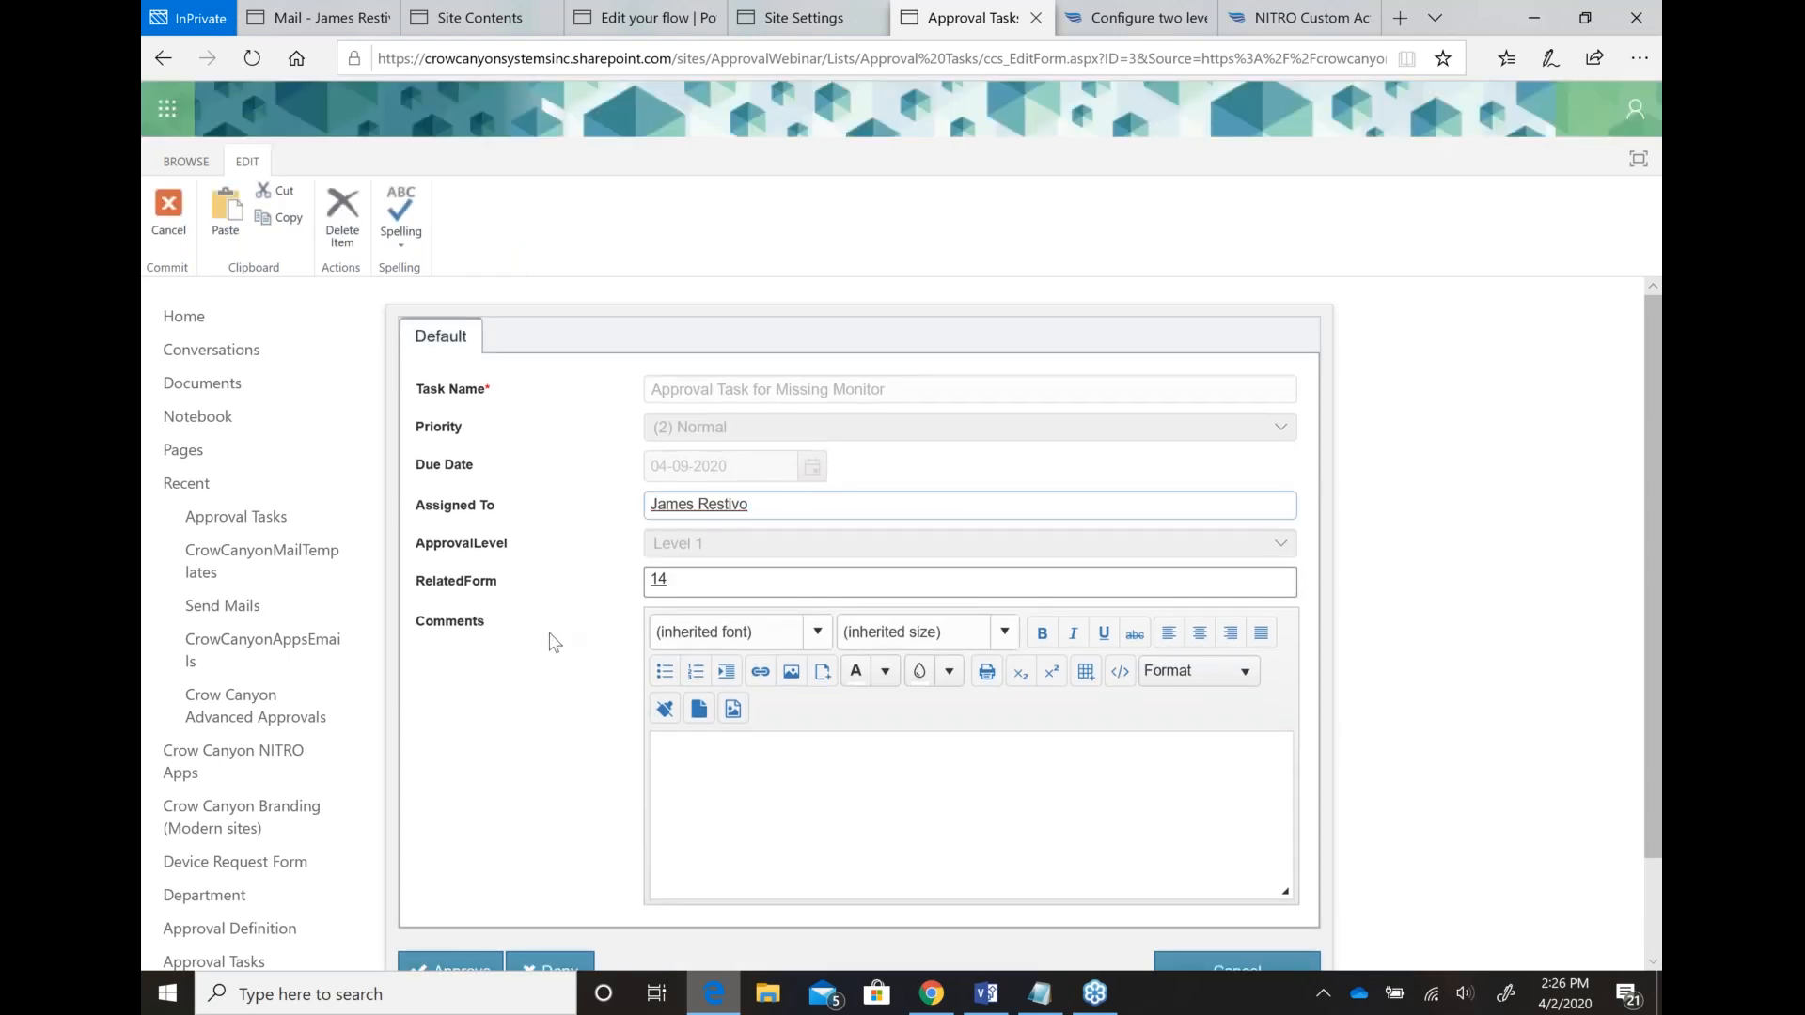
scroll(555, 642, down, 2)
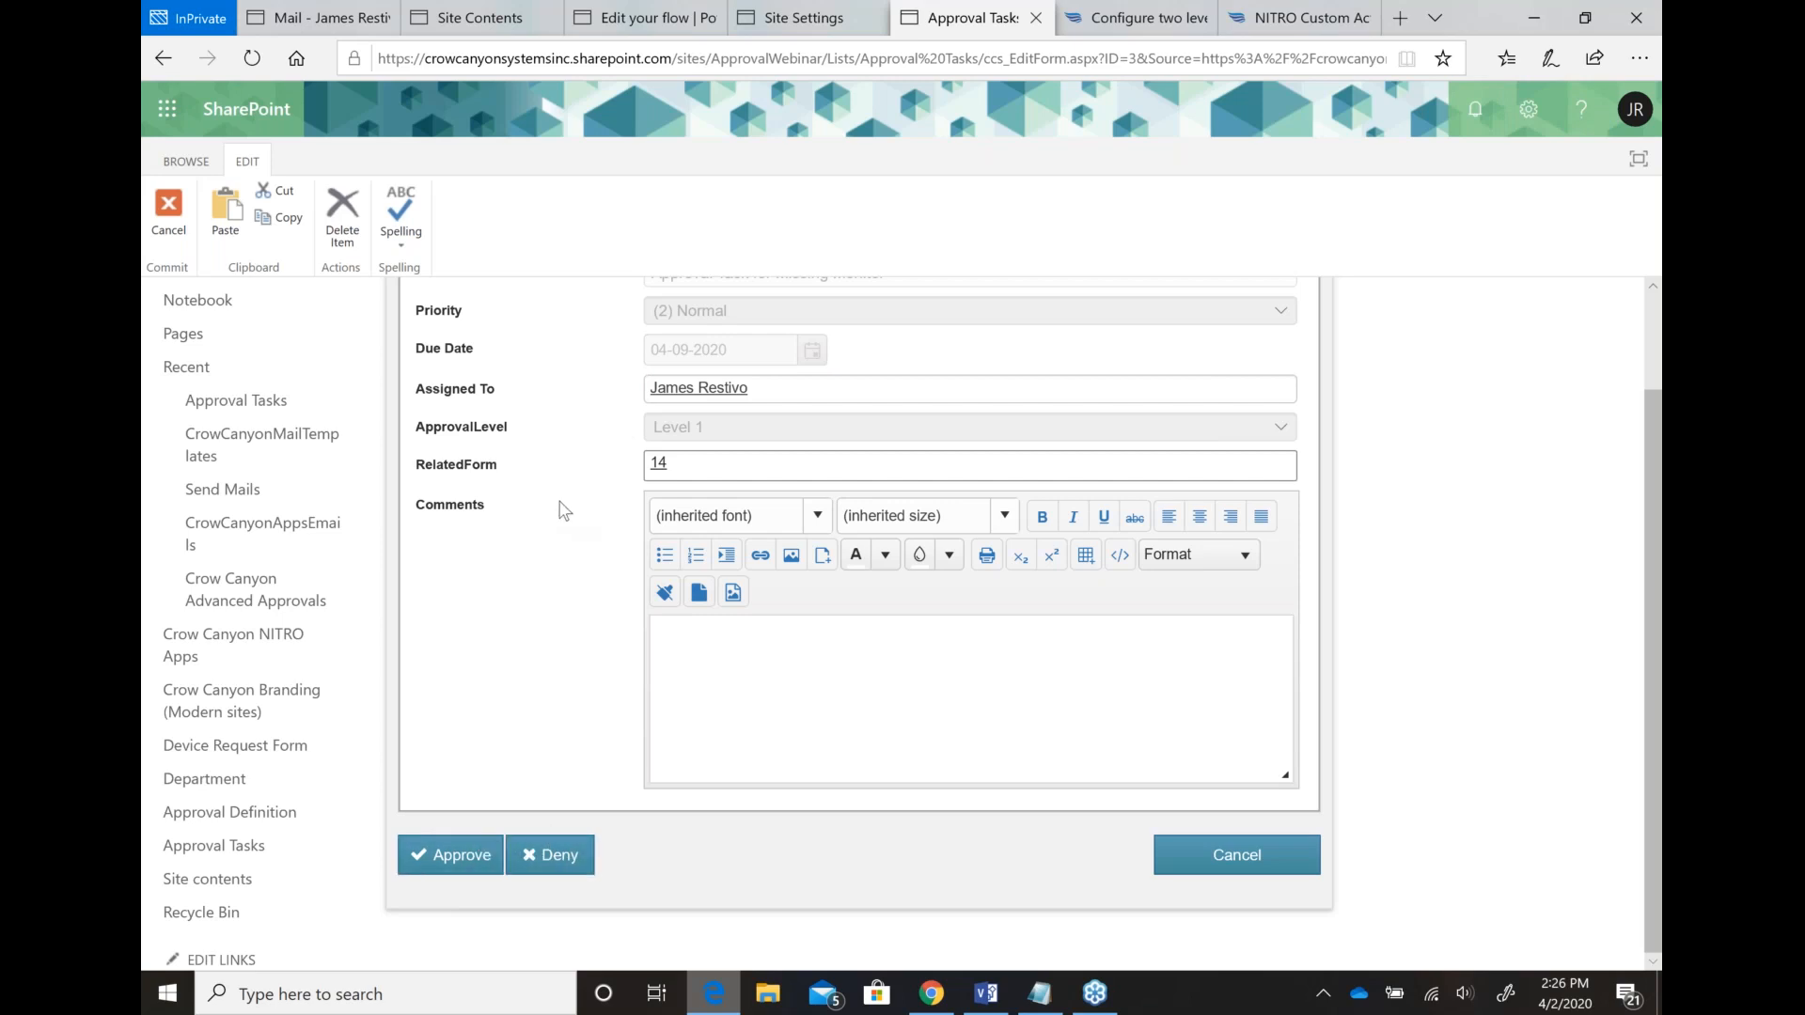
Step: Switch back to Chrome, close the Add List Item action configuration without saving, and refresh the Approval Tasks list
click(931, 993)
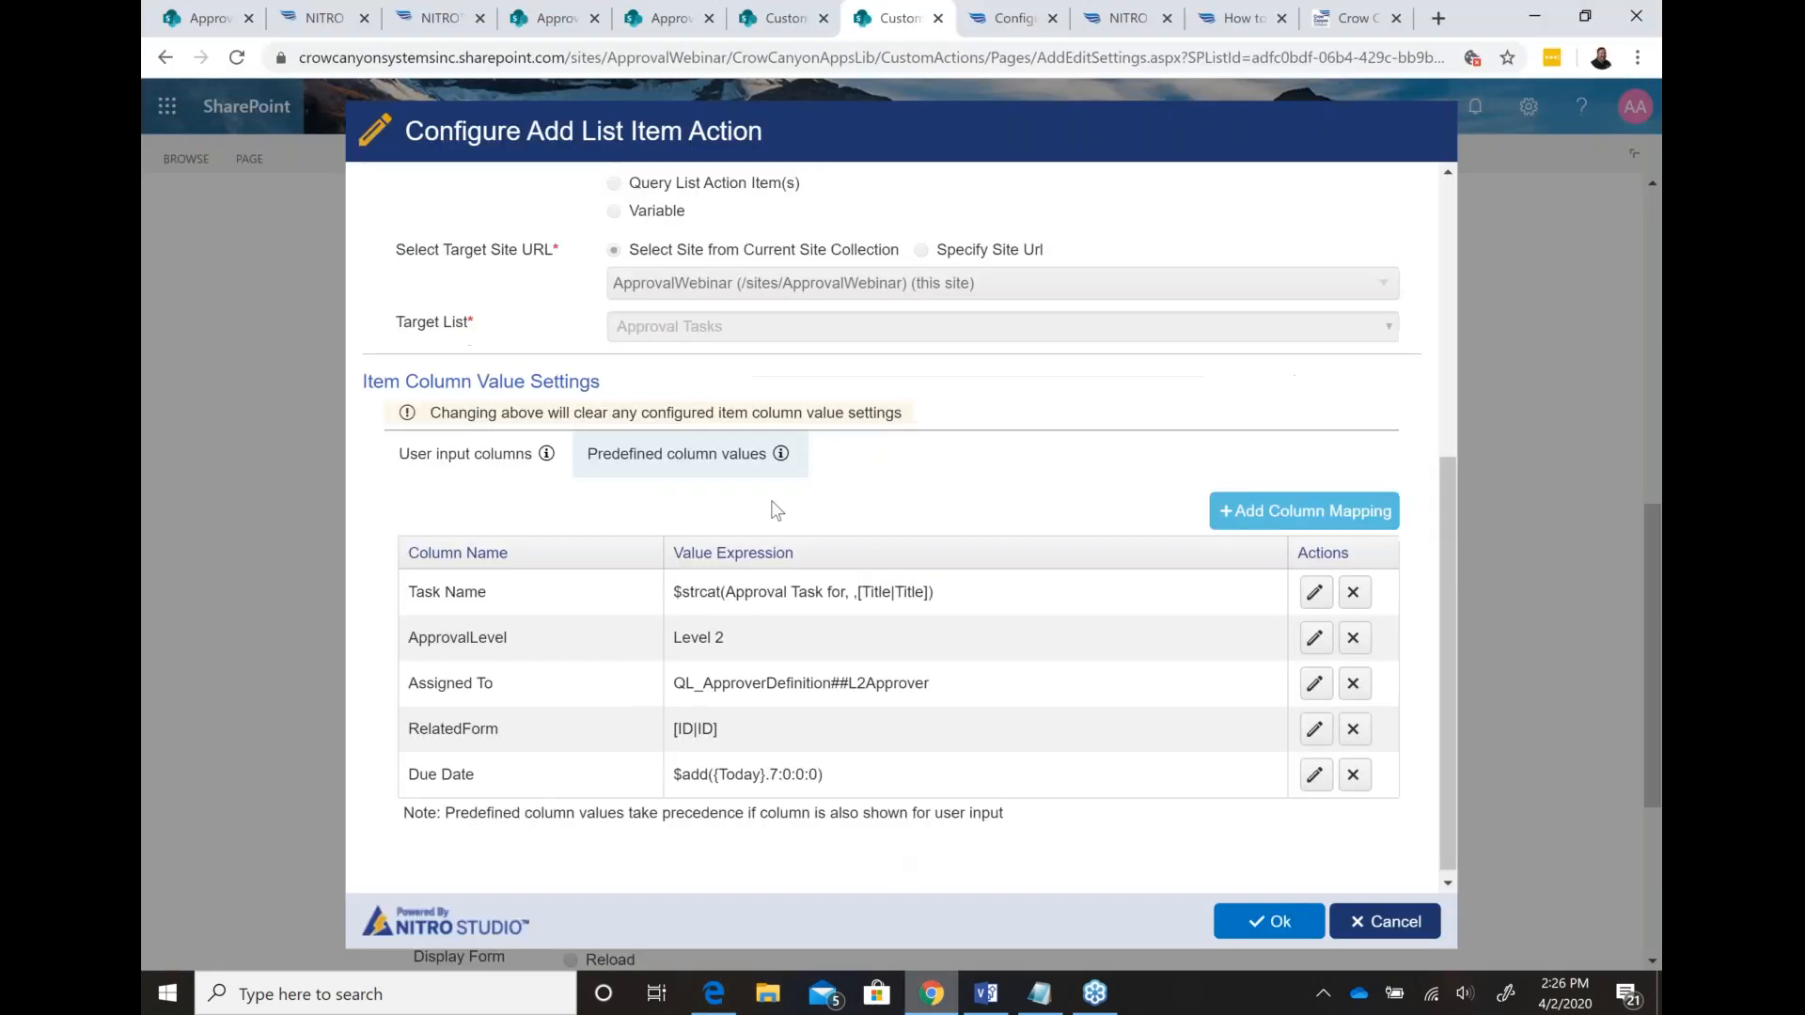
click(1371, 931)
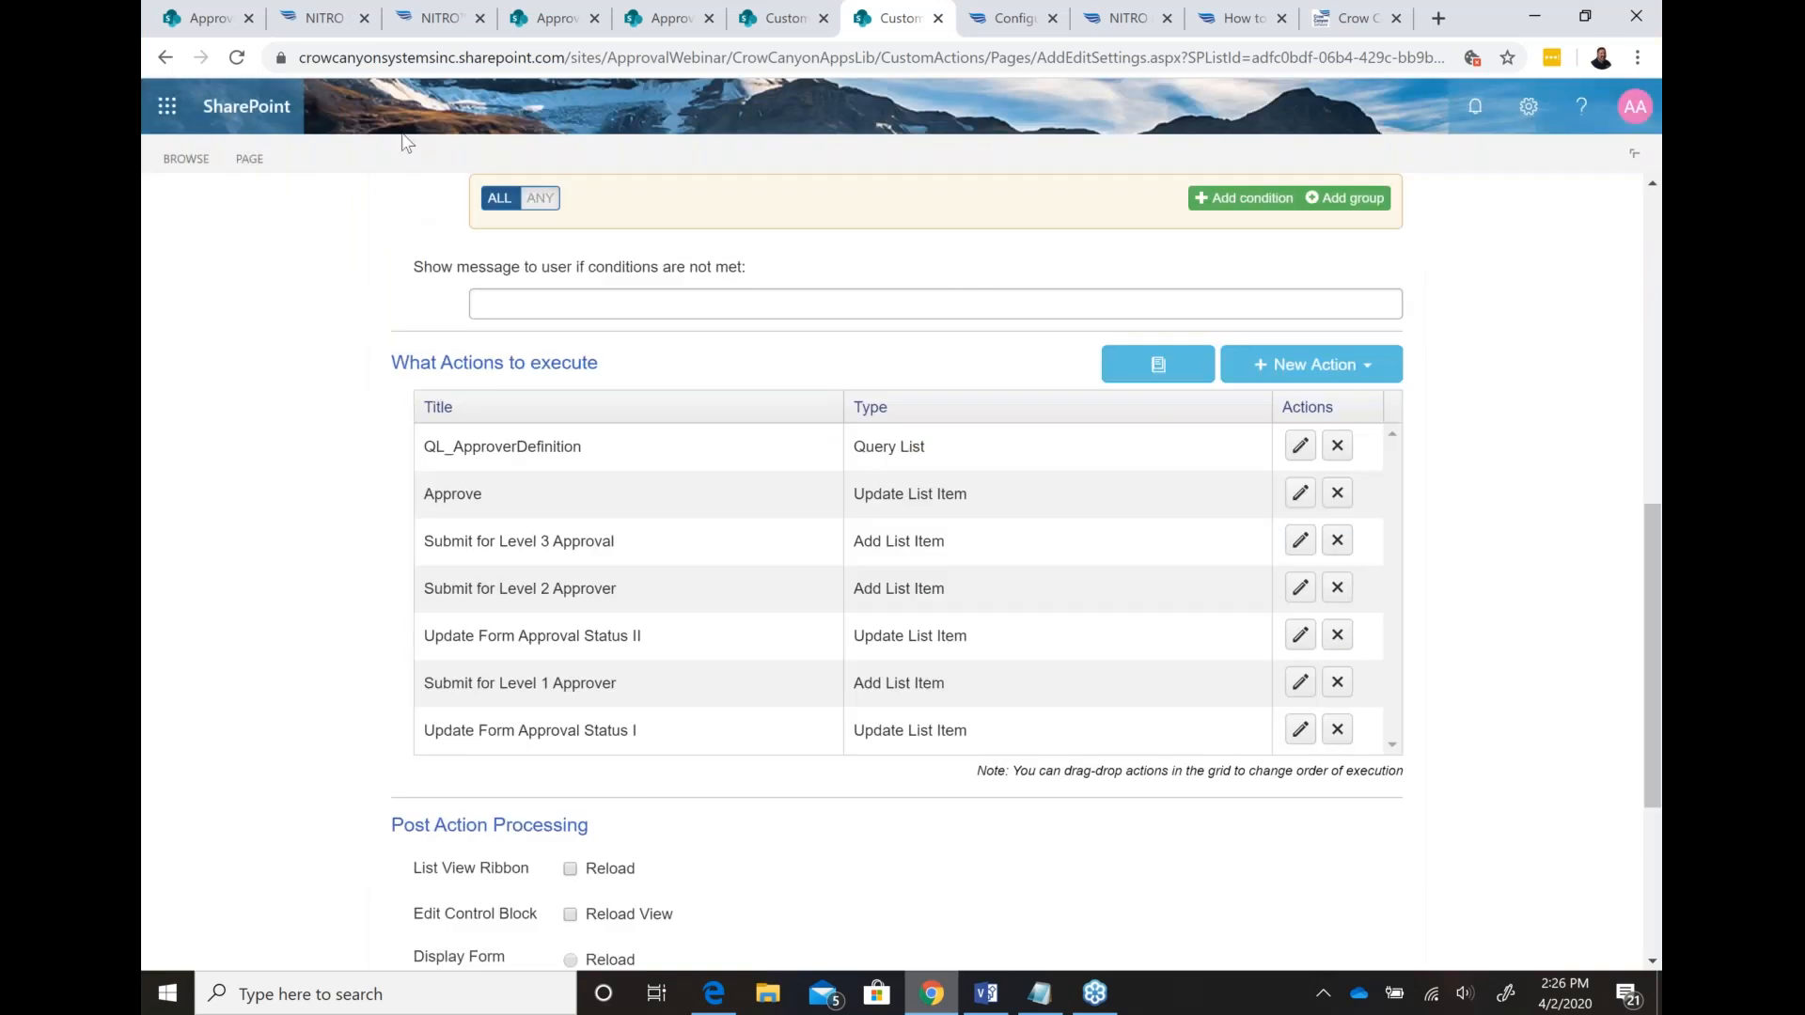
click(208, 19)
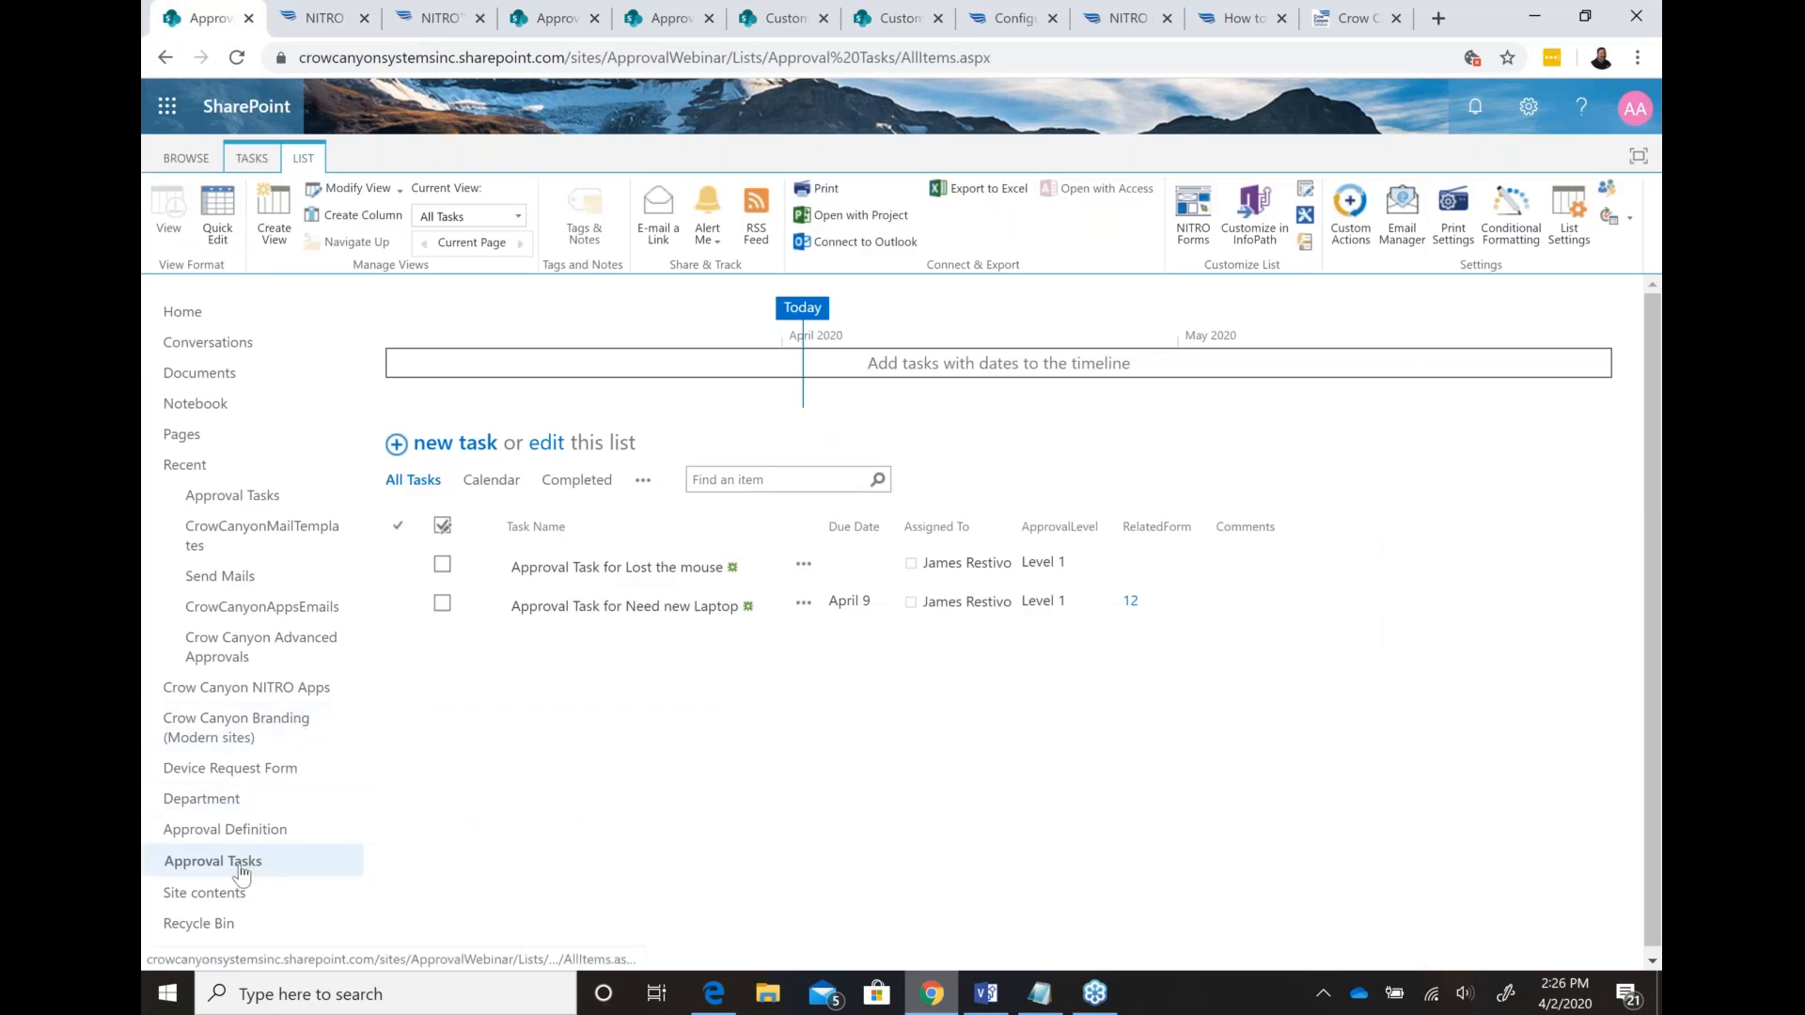
click(237, 57)
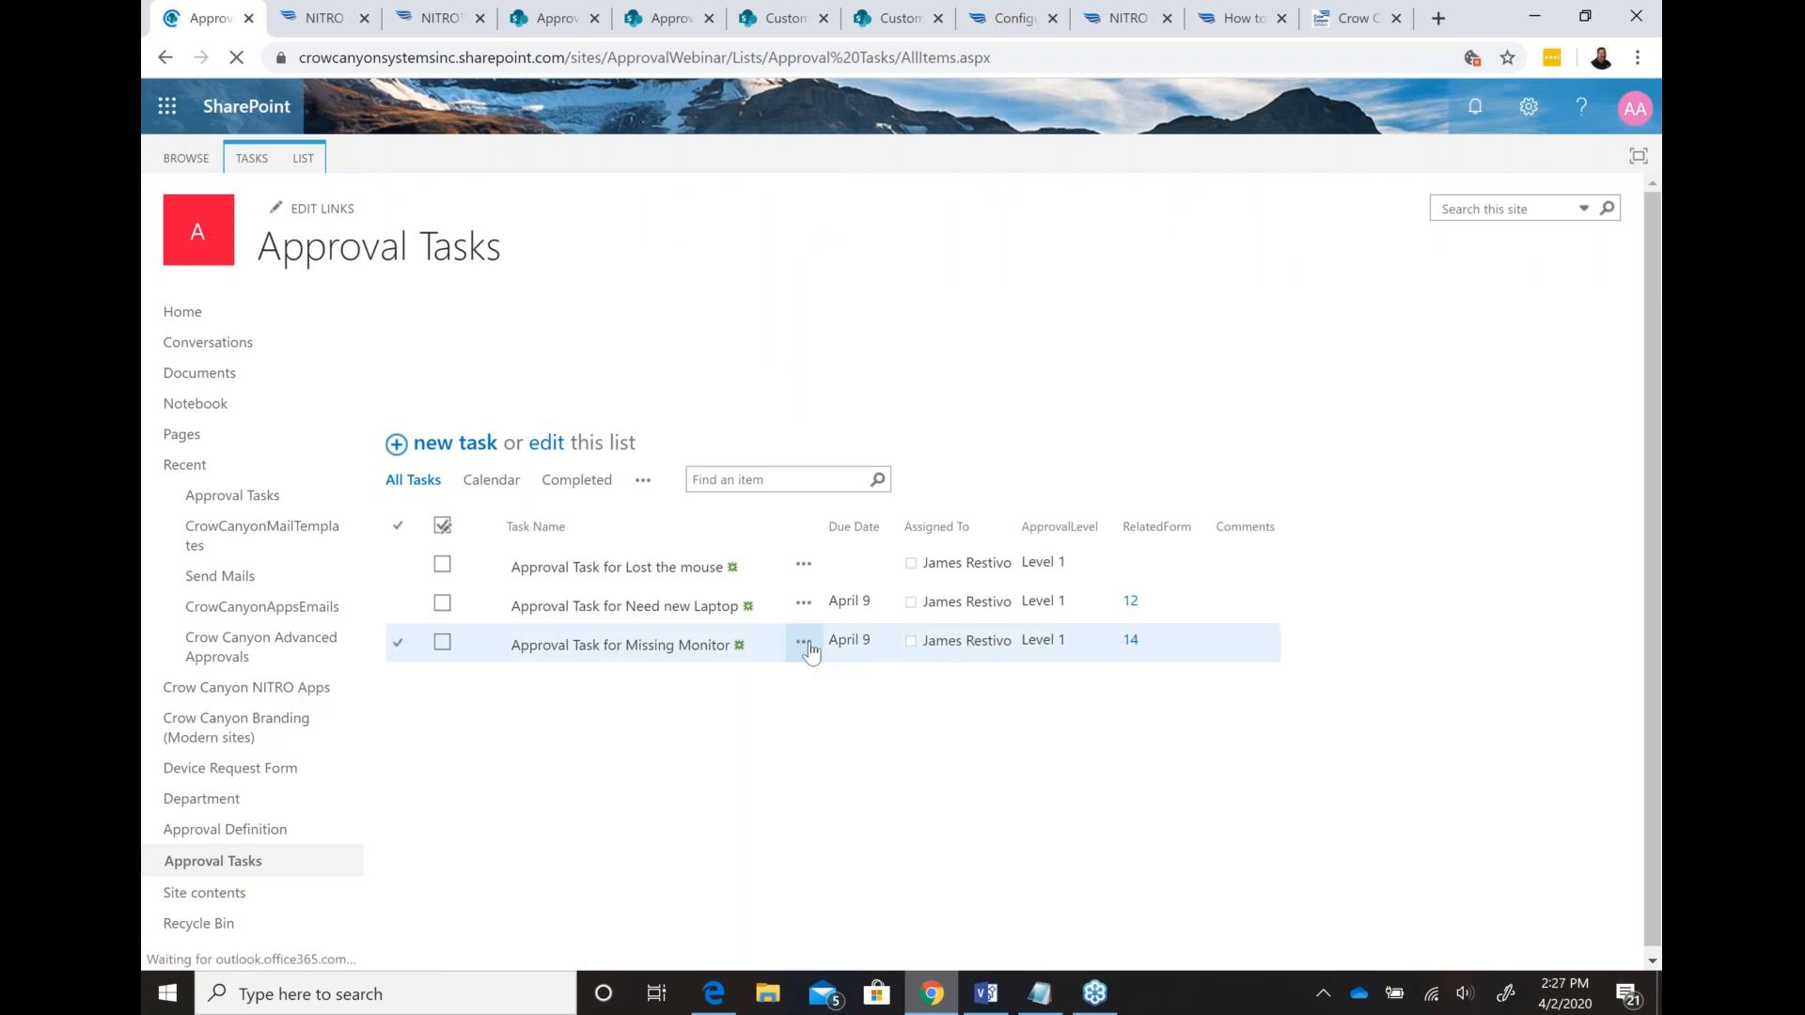
Step: Examine the Approval Task for Missing Monitor's edit form under the admin account and close it without saving
click(810, 651)
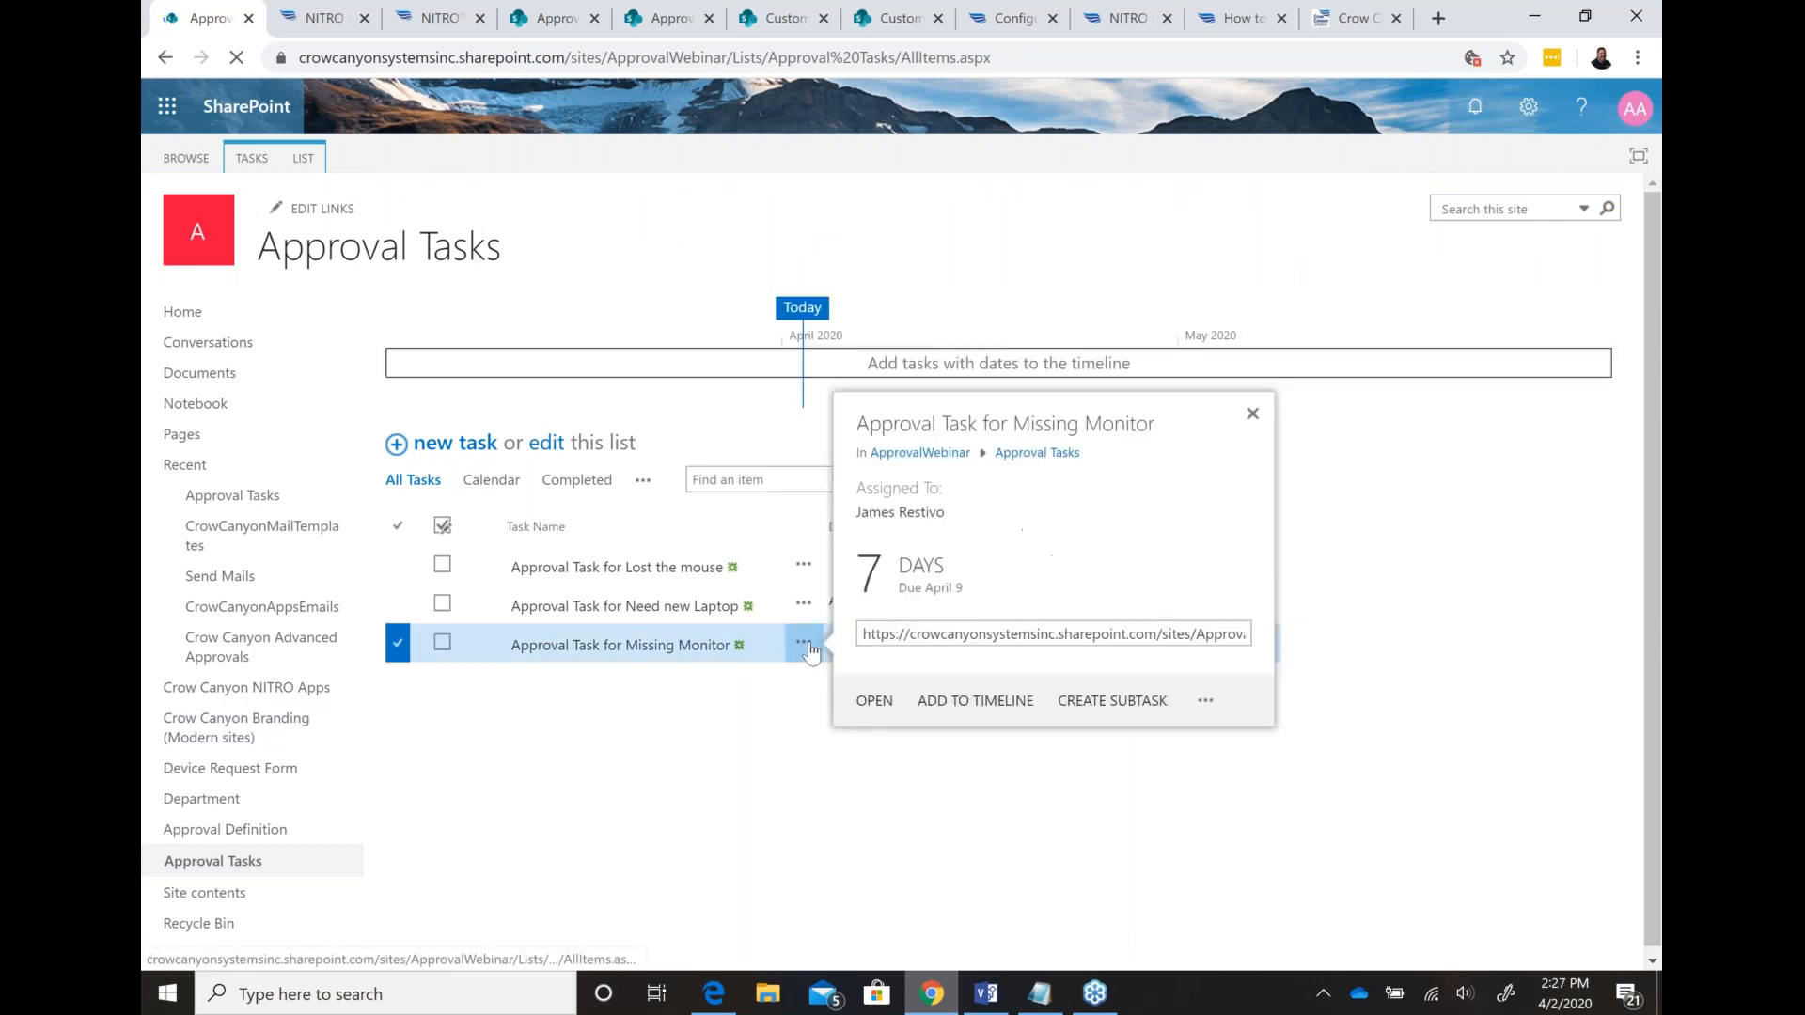
click(1203, 701)
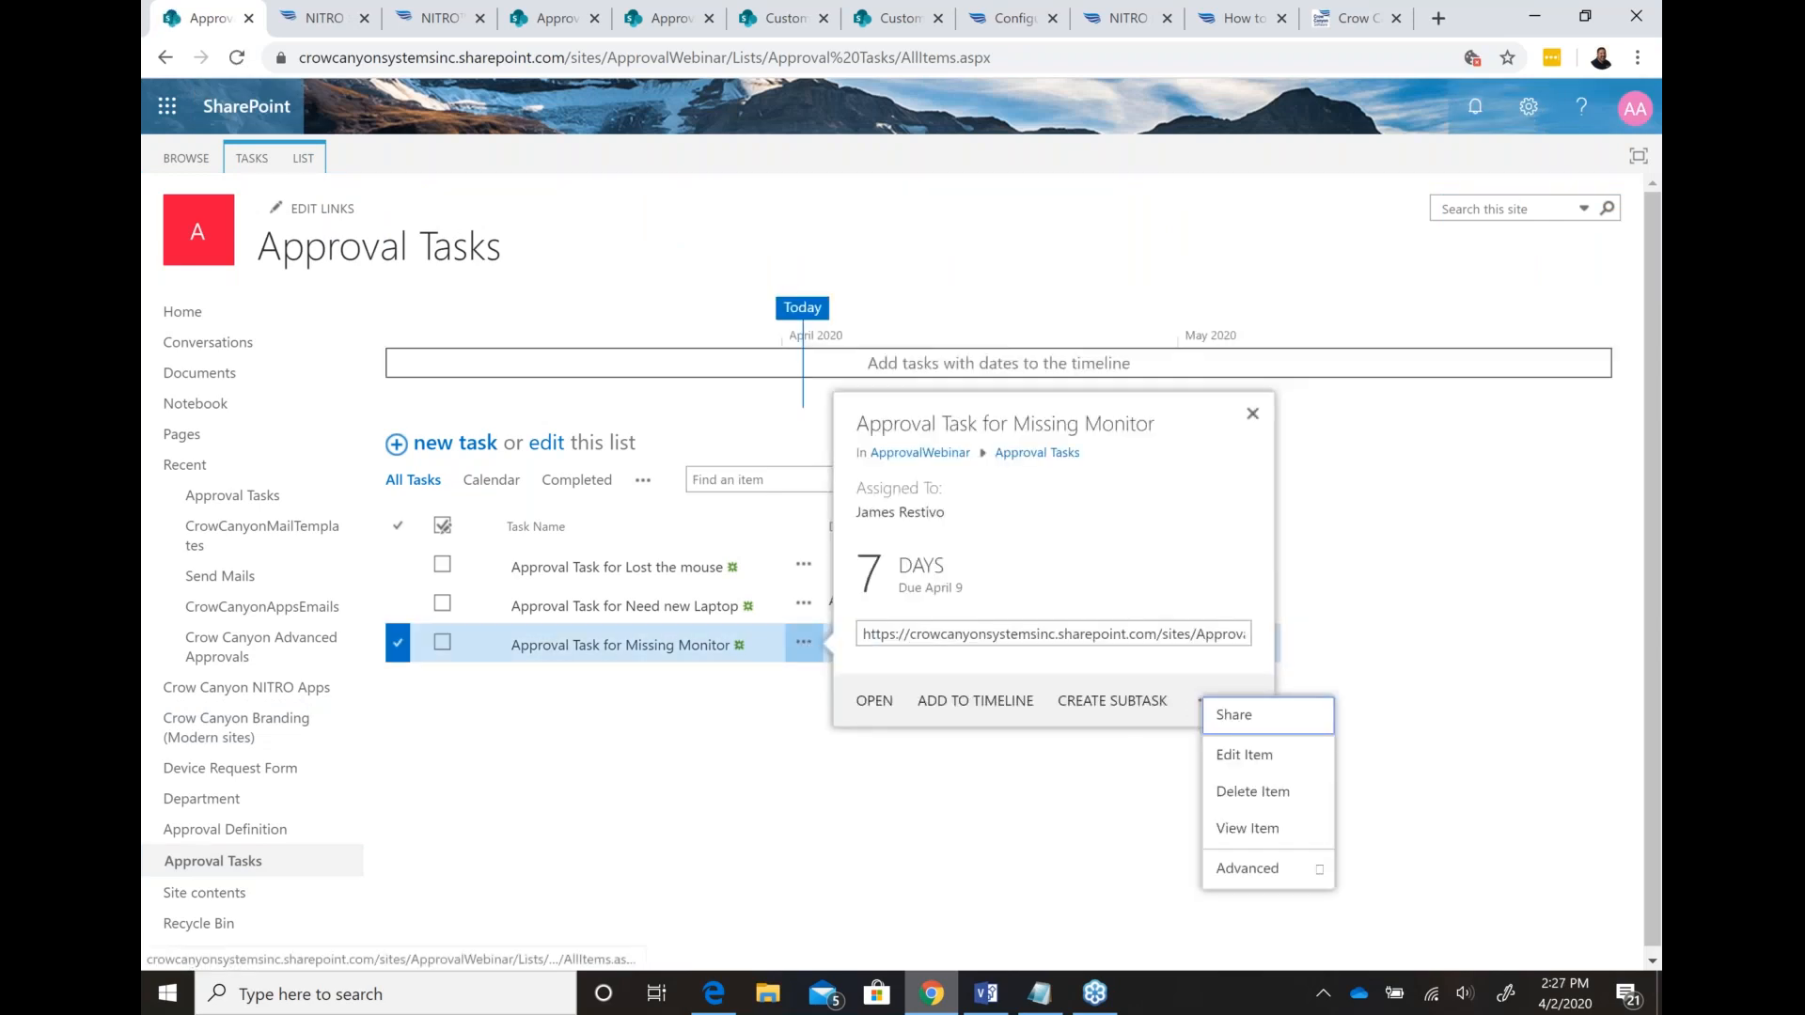
click(1236, 755)
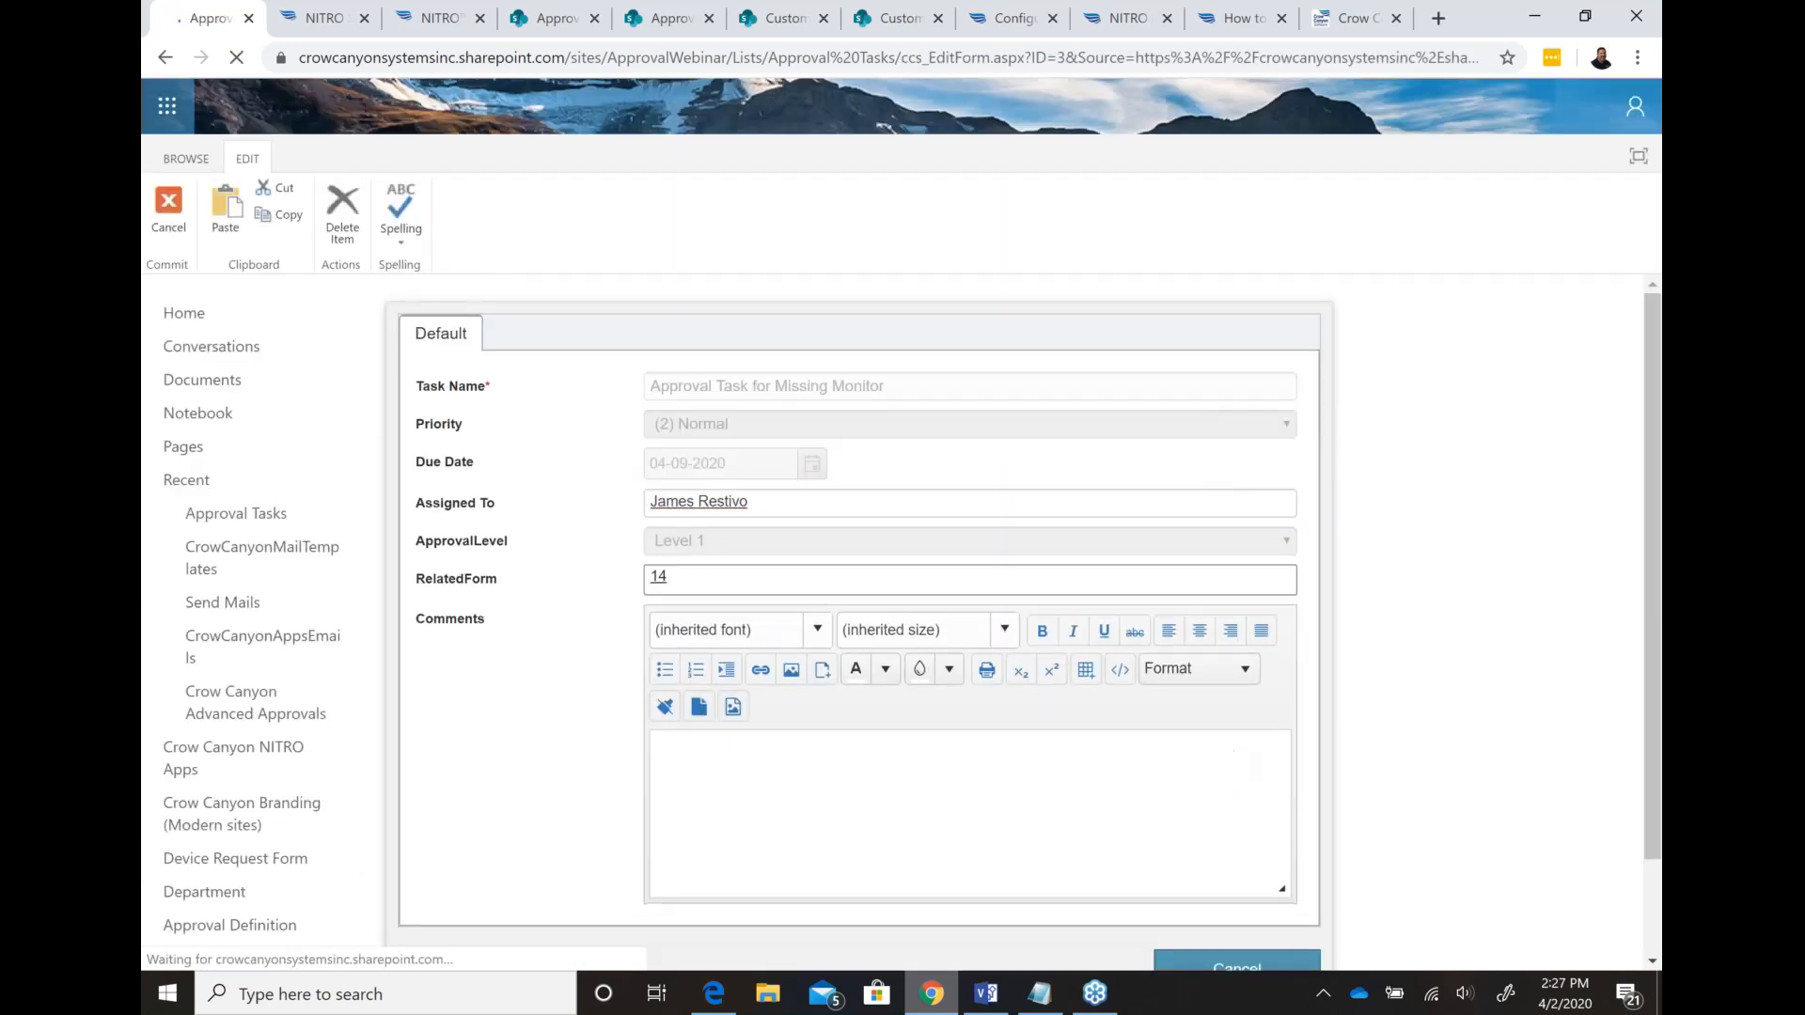
scroll(652, 766, down, 2)
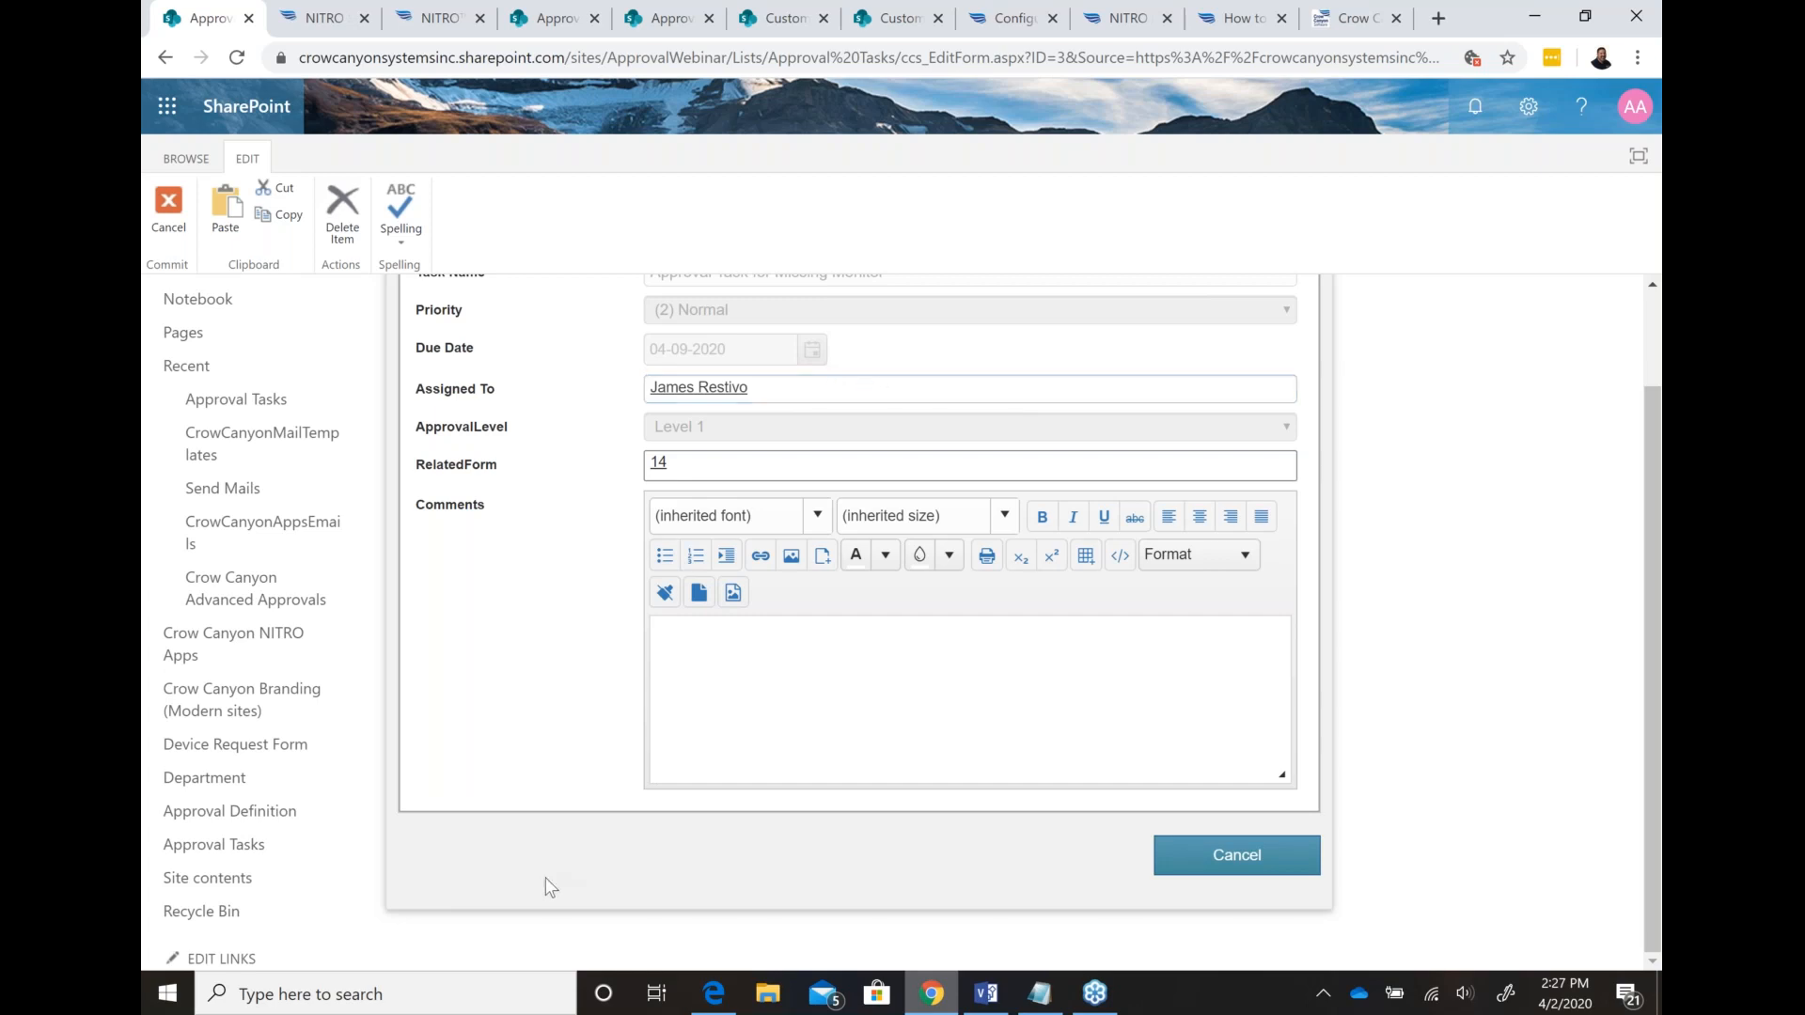
click(1182, 861)
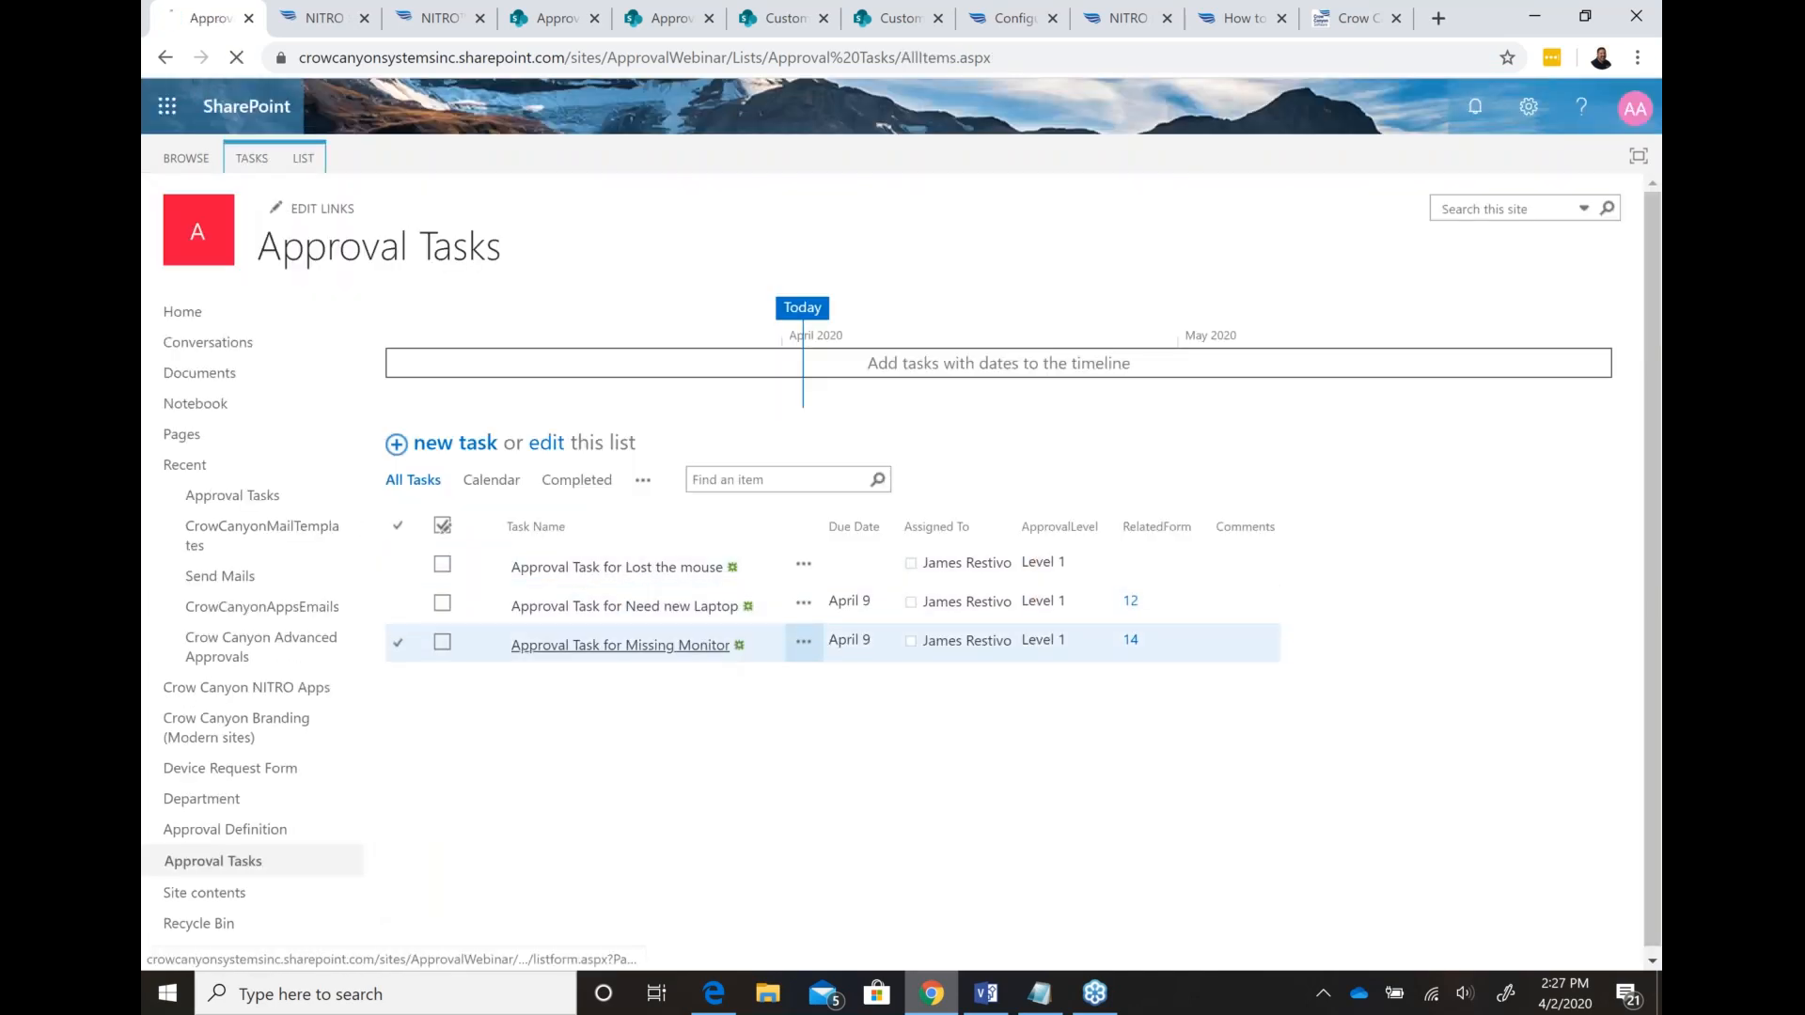
click(621, 645)
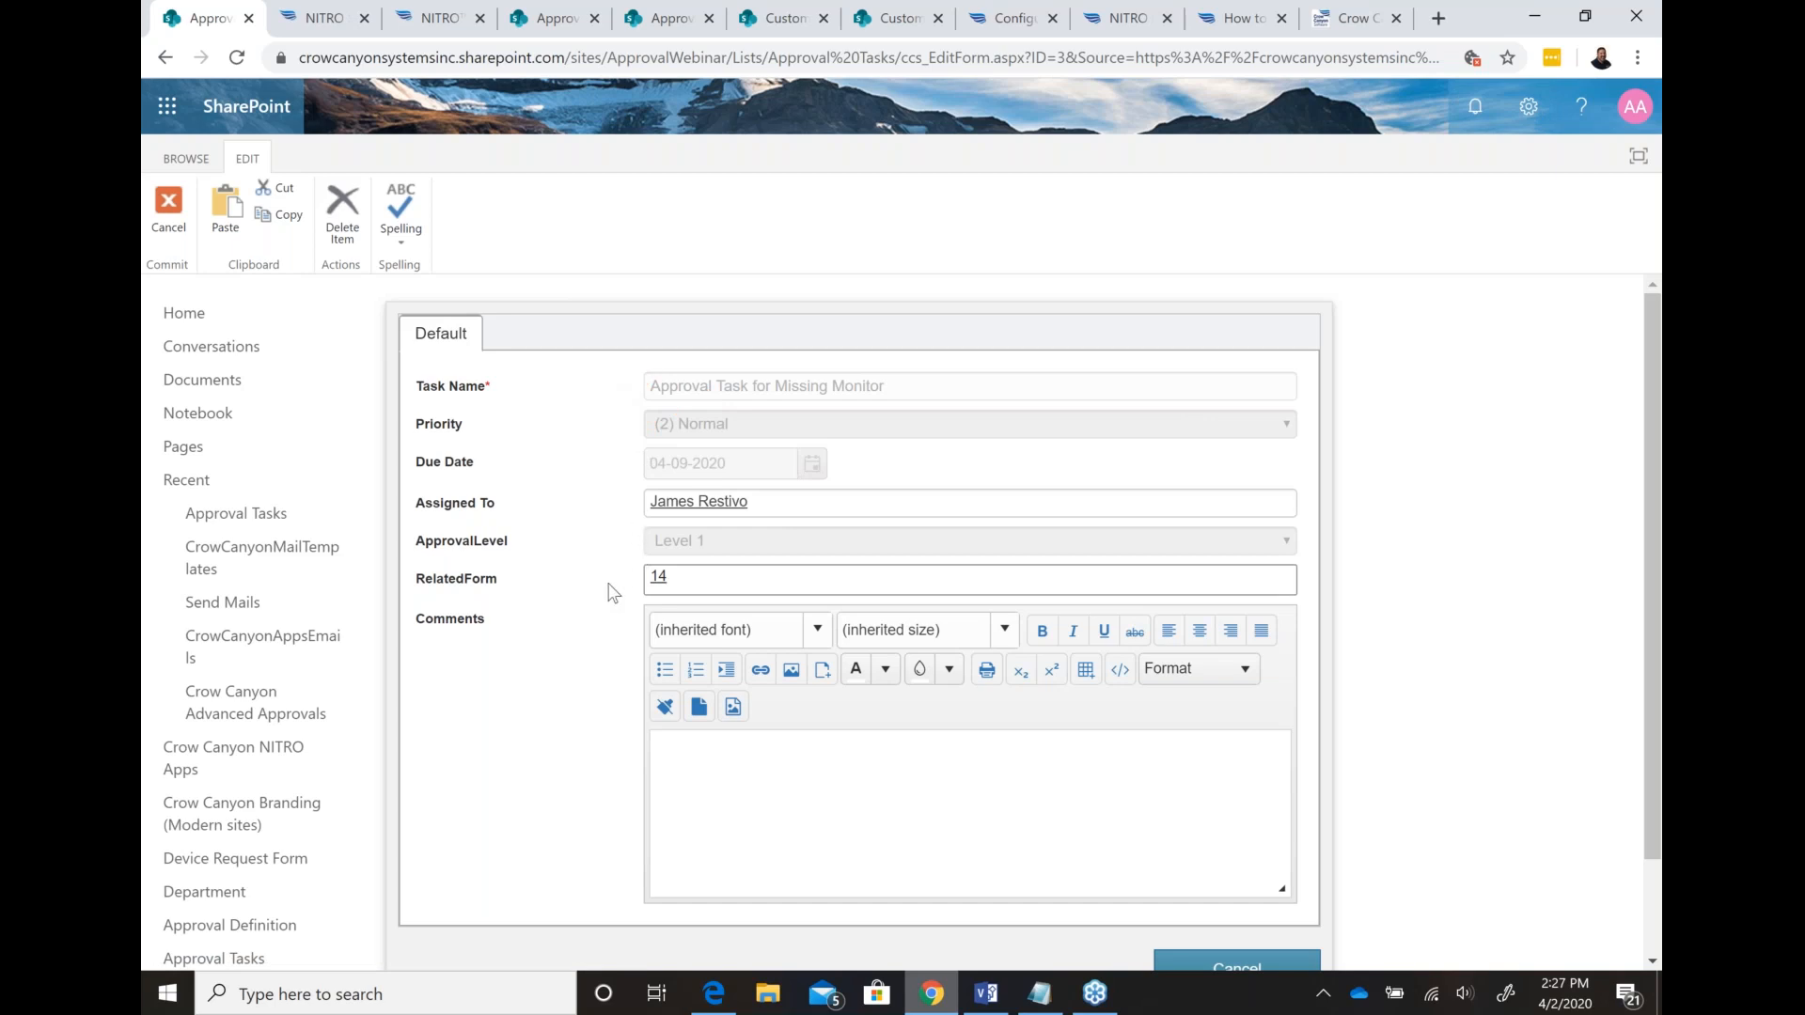
scroll(613, 591, down, 1)
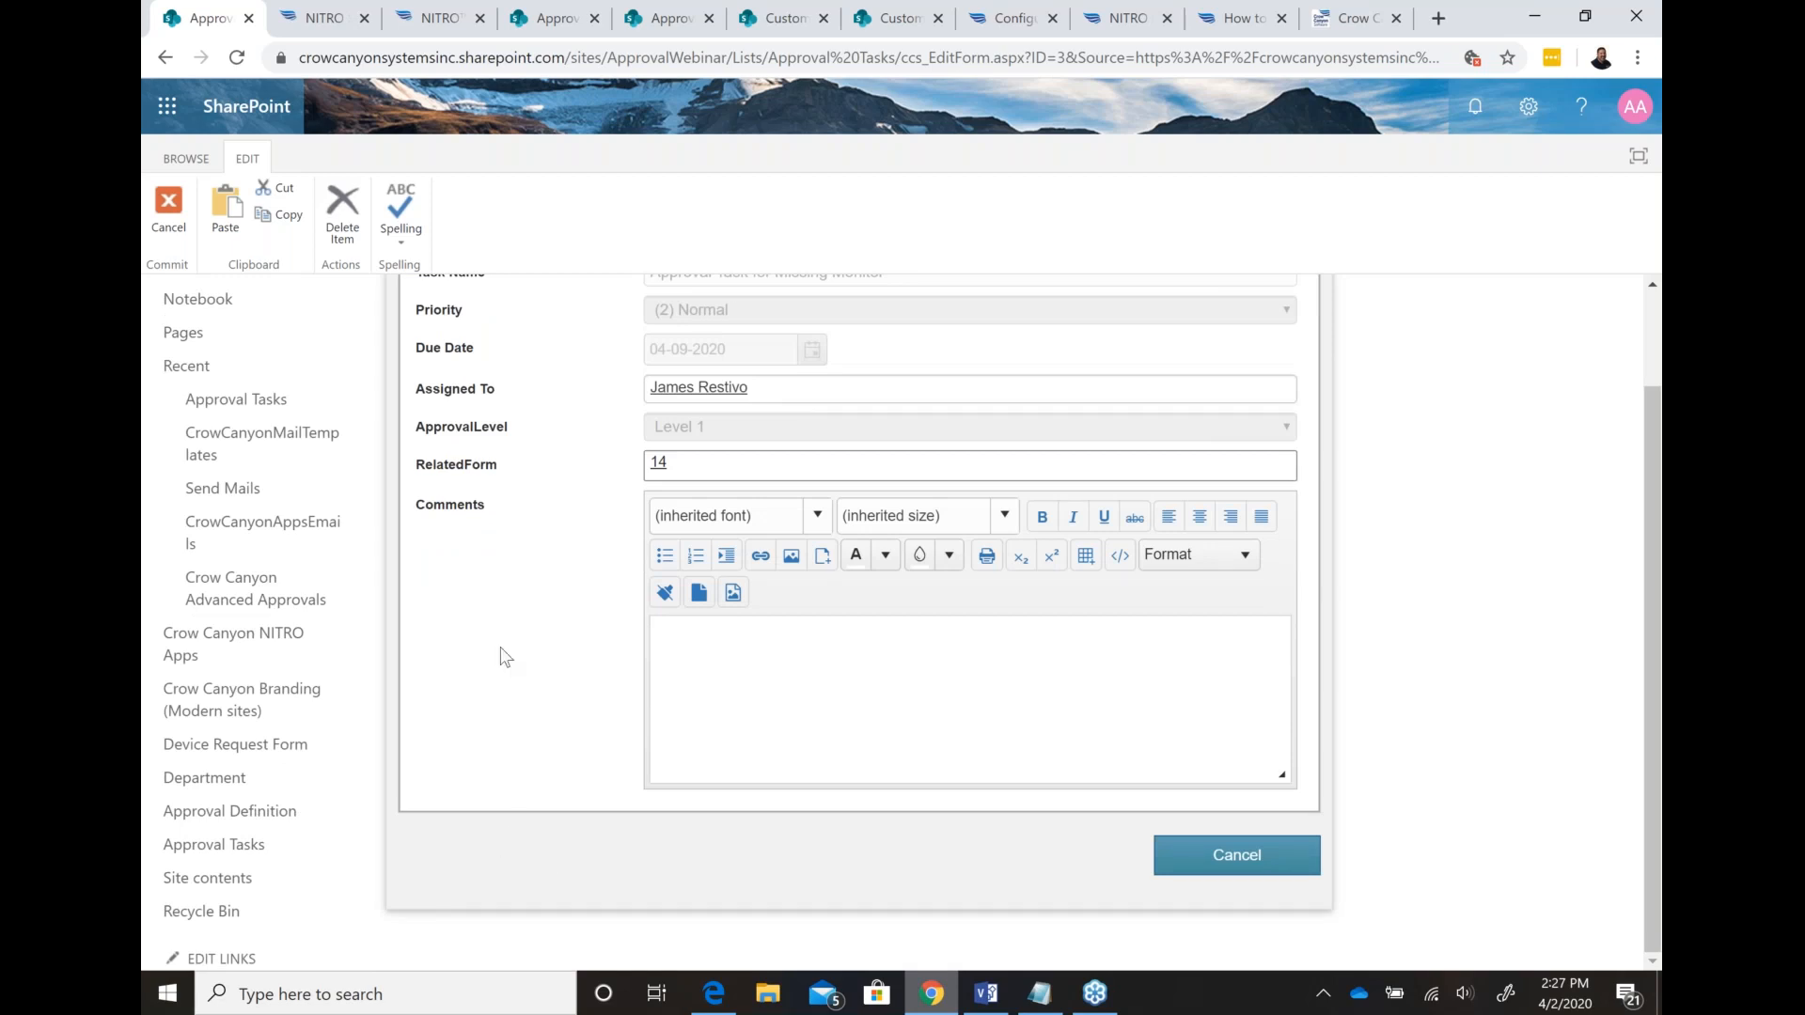
click(181, 229)
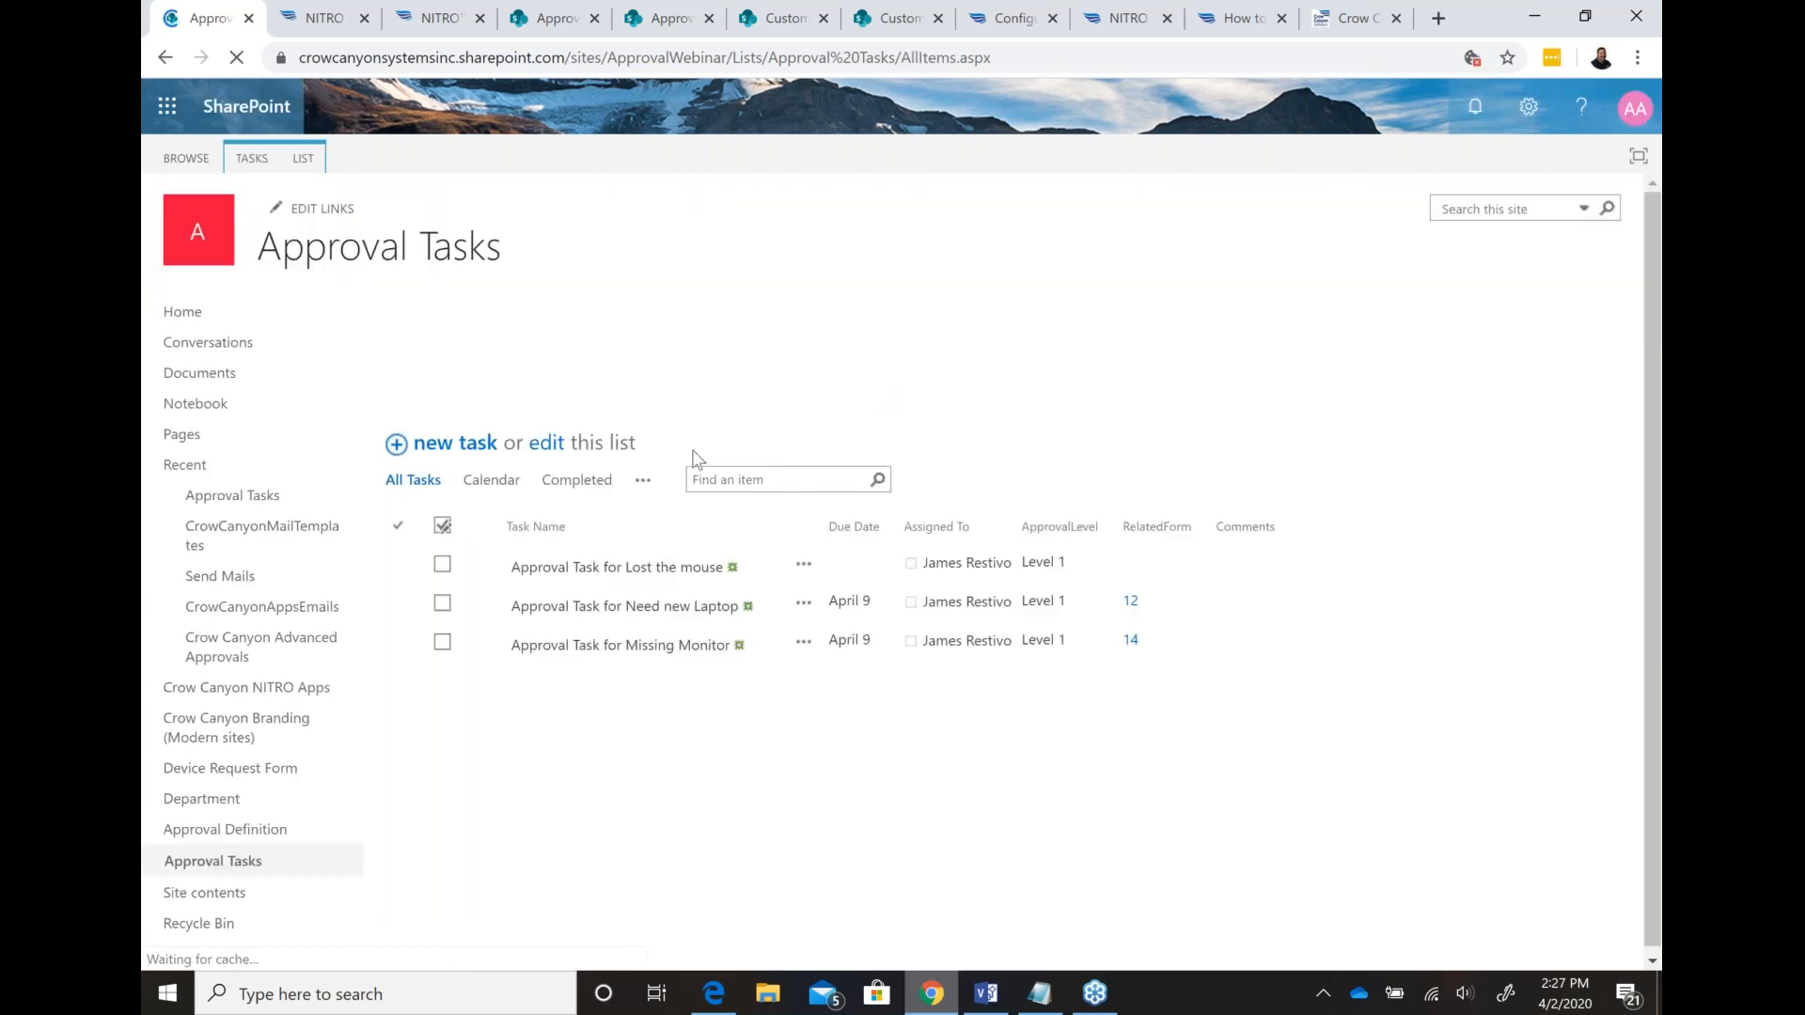
Step: Open the Approval Tasks form in NITRO Forms Designer and view the Approve button's action settings
click(303, 157)
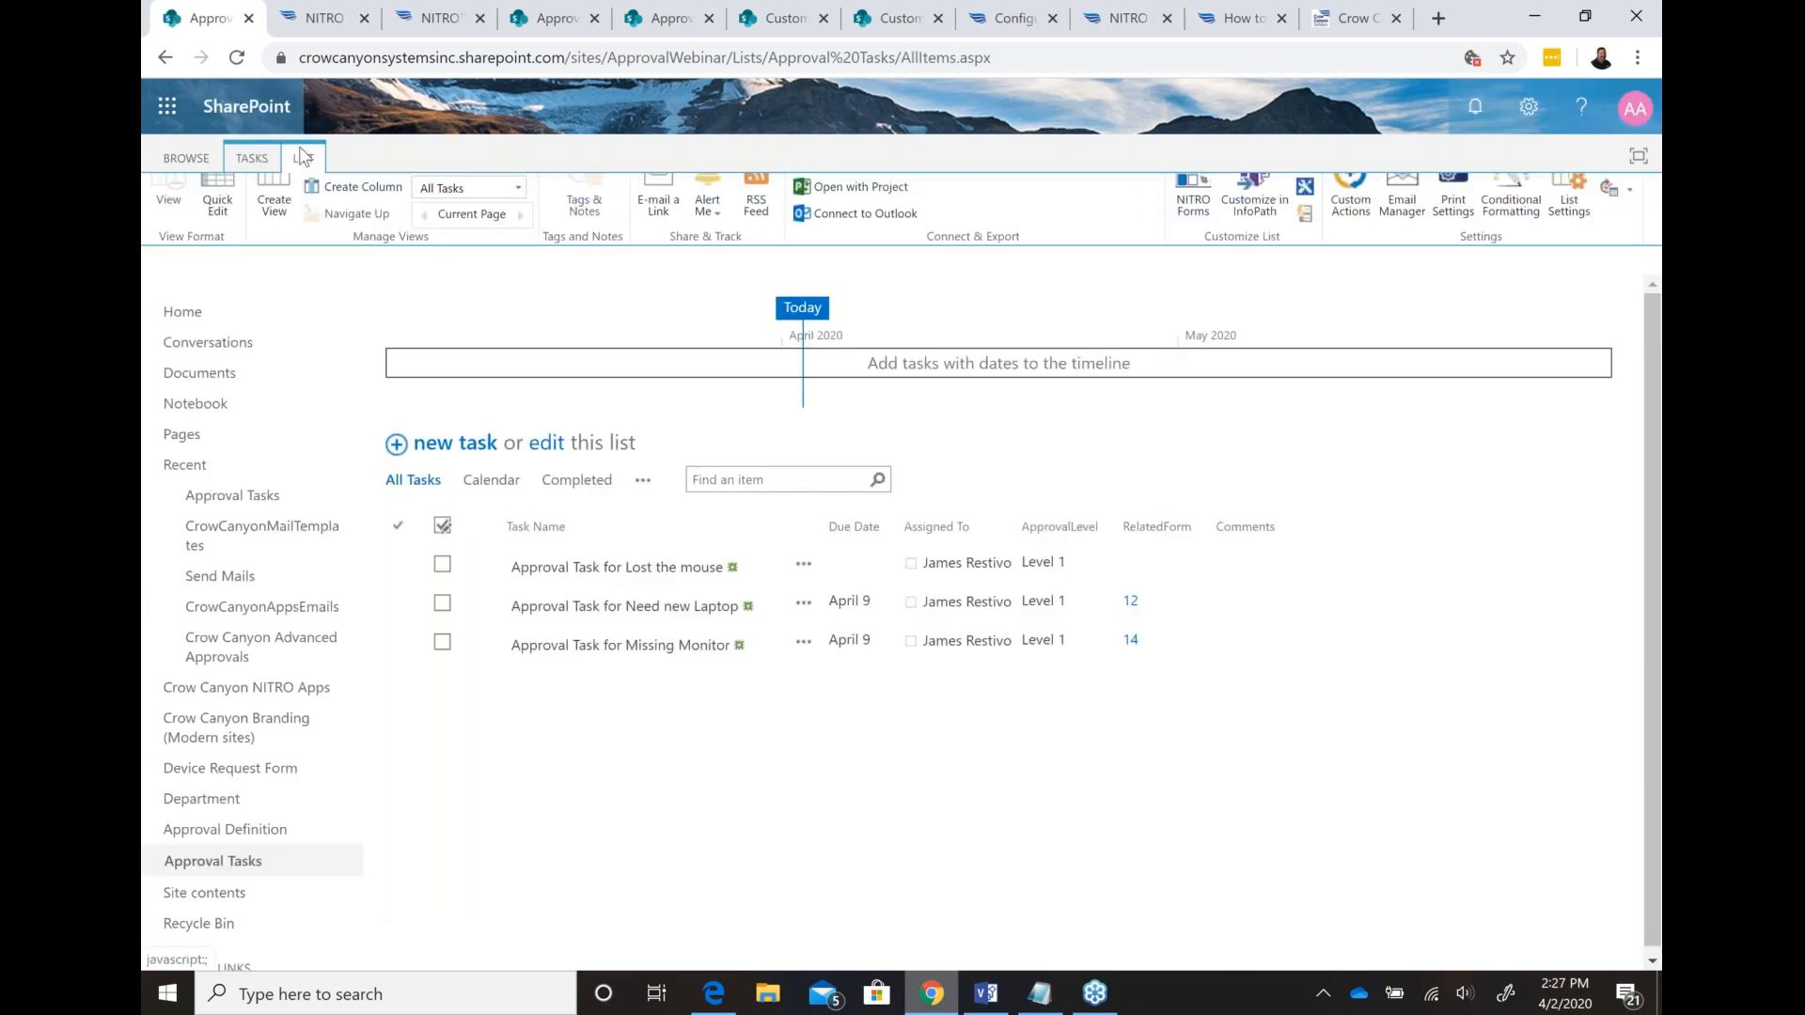
click(1194, 233)
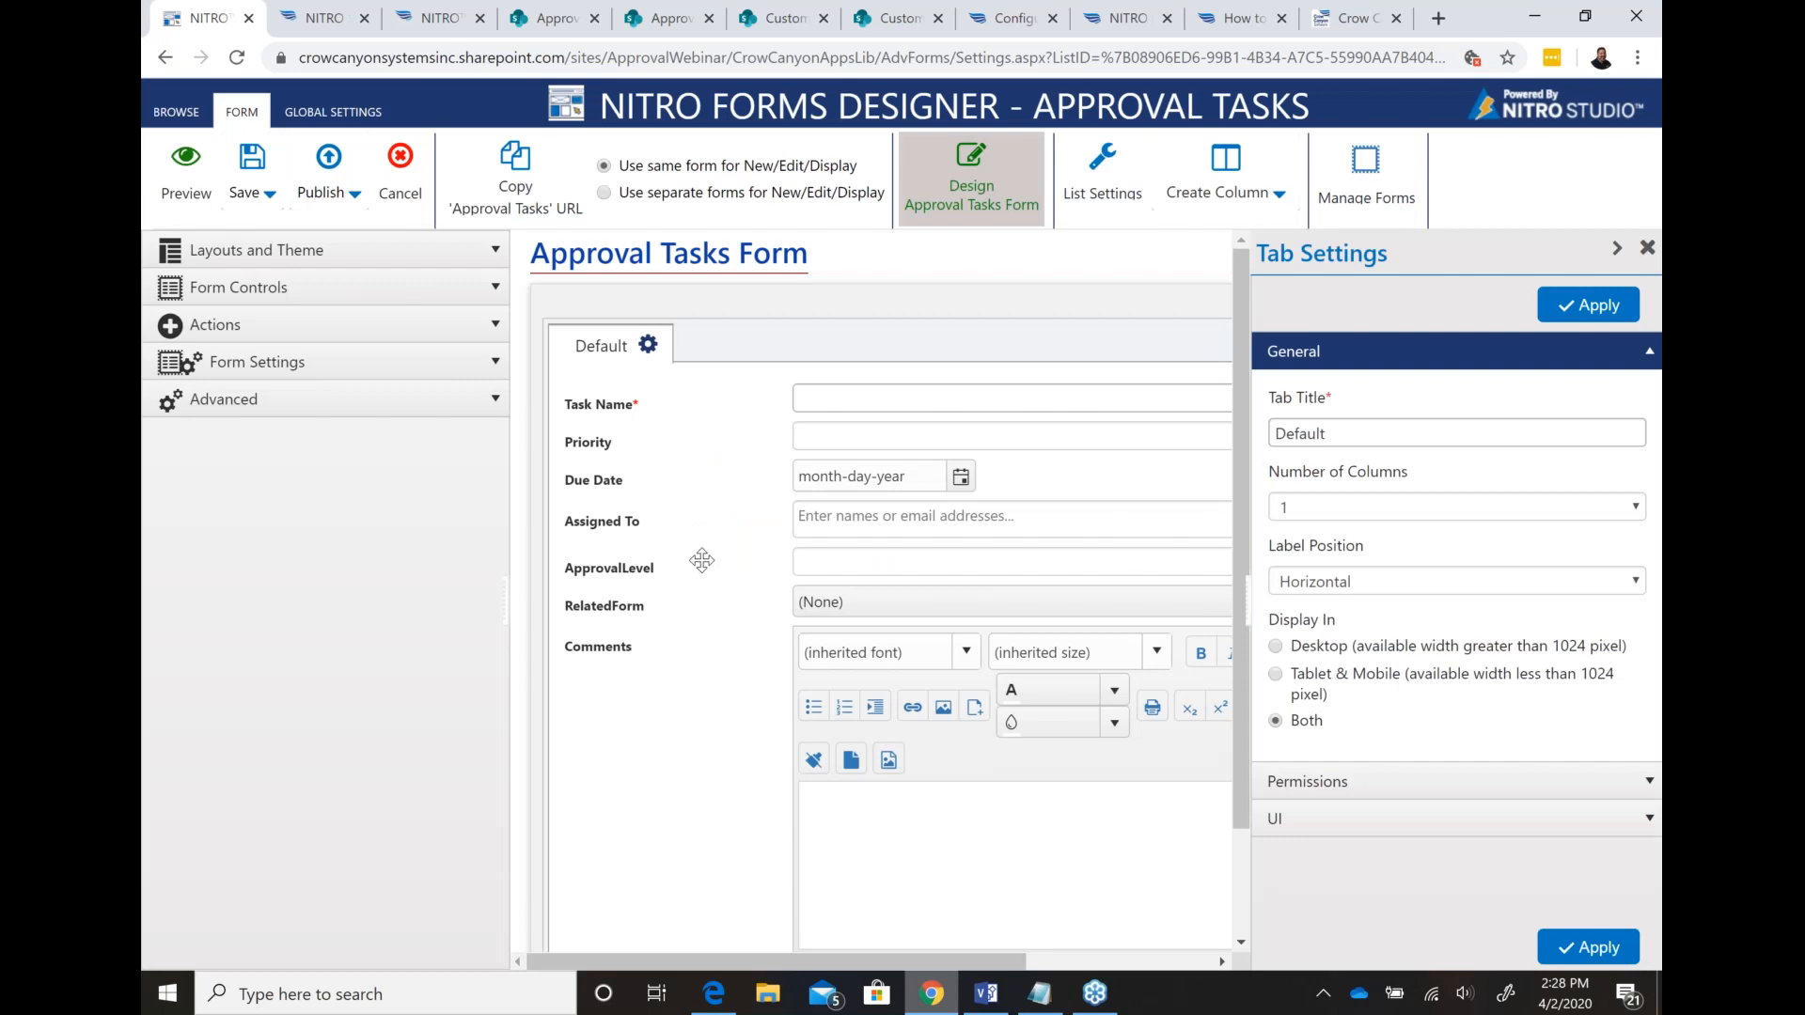
scroll(699, 557, down, 2)
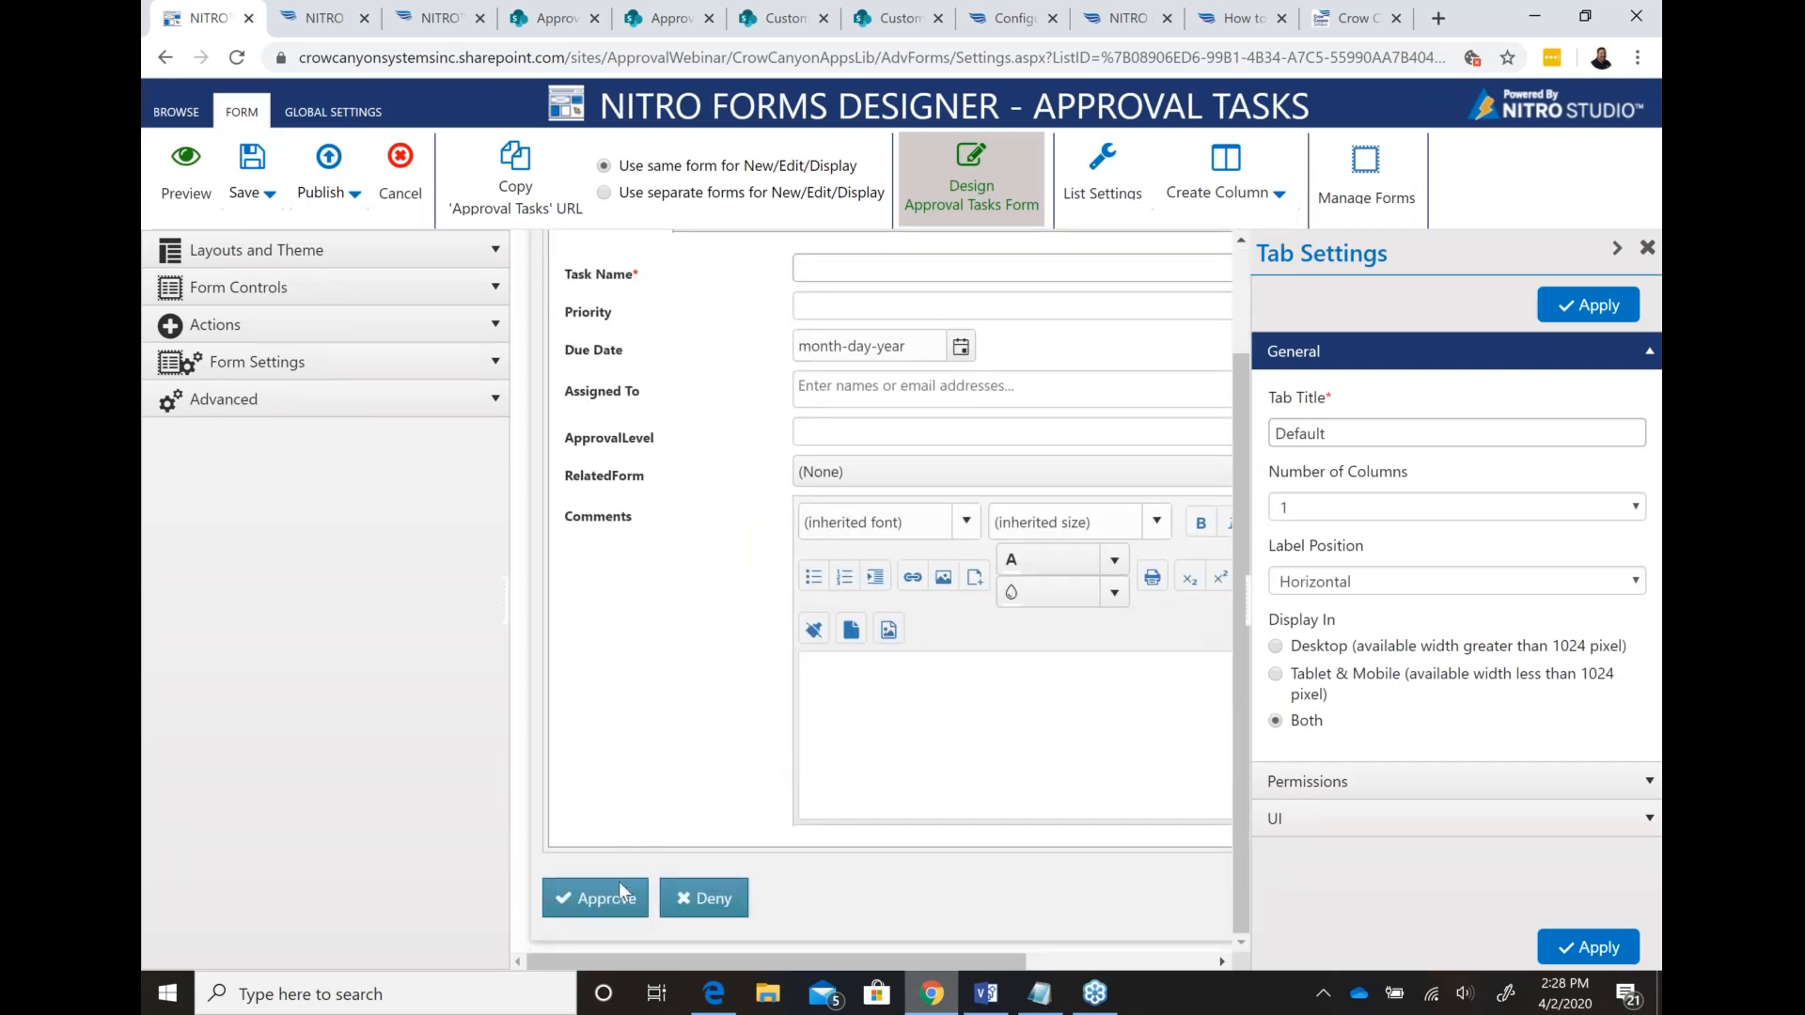
click(613, 900)
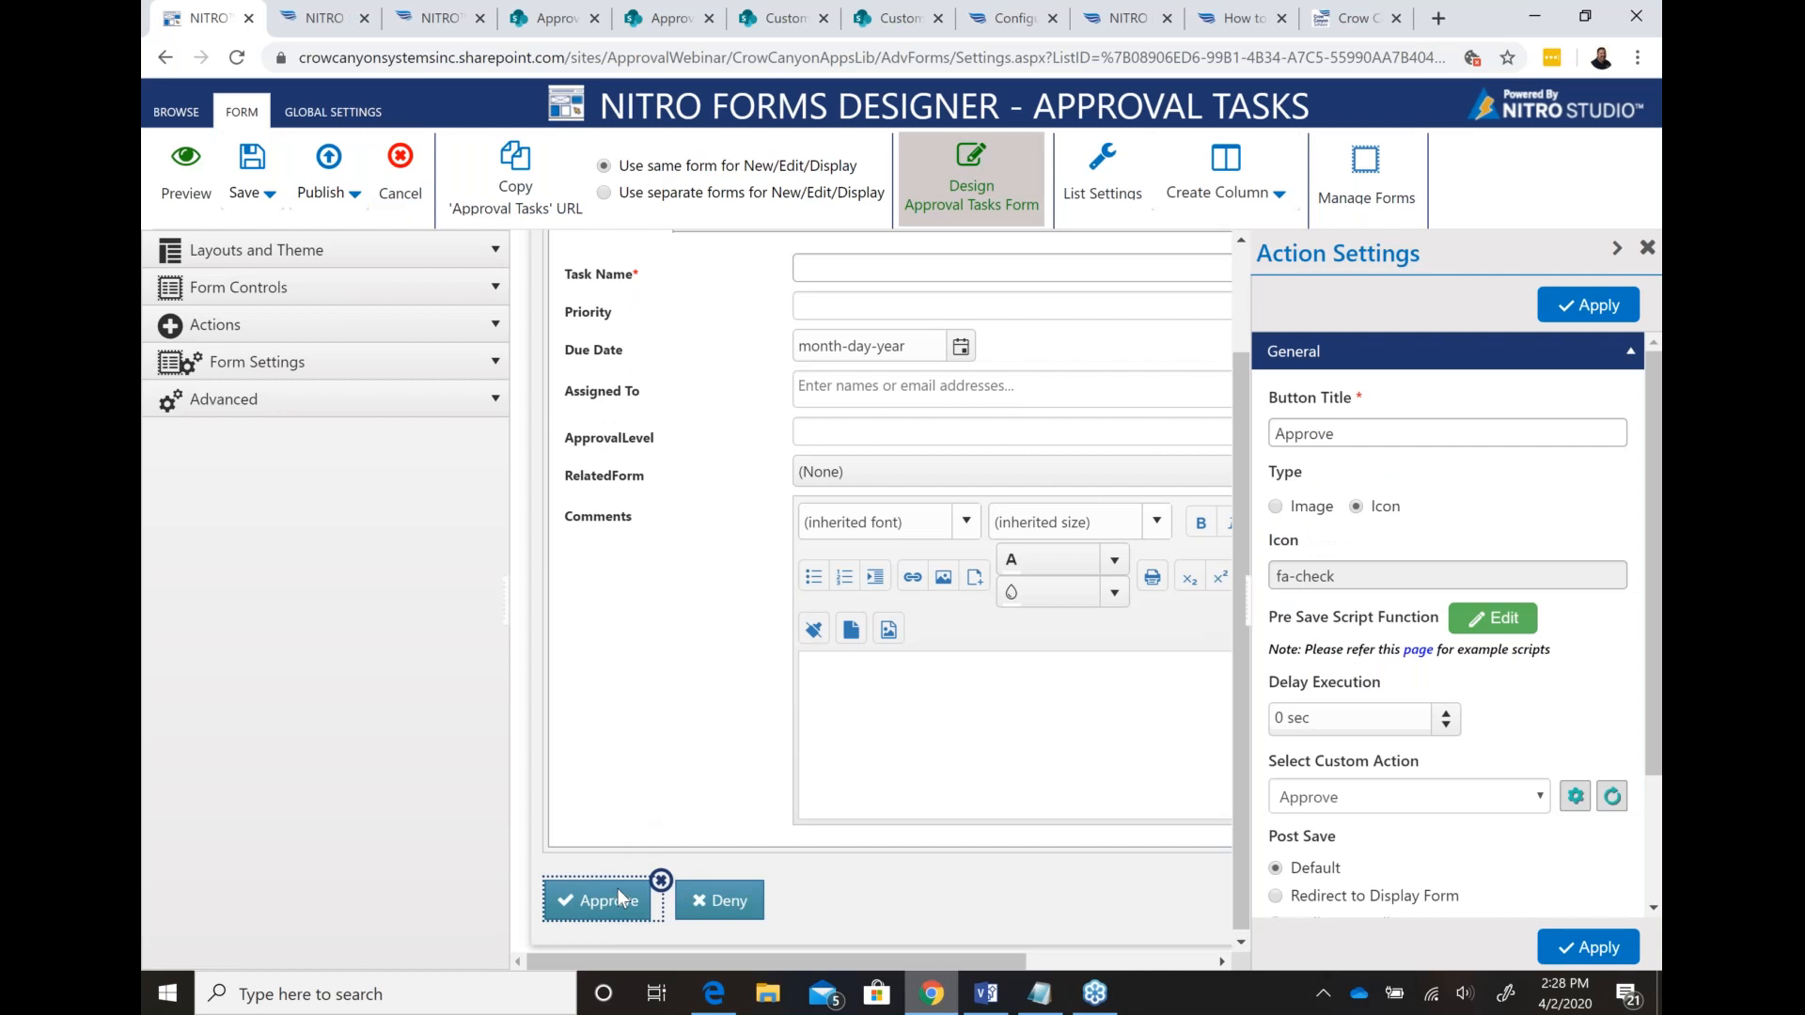
Step: Try a Custom Action button beside Deny on the form, remove it, and place a Submit Action button there instead
click(381, 299)
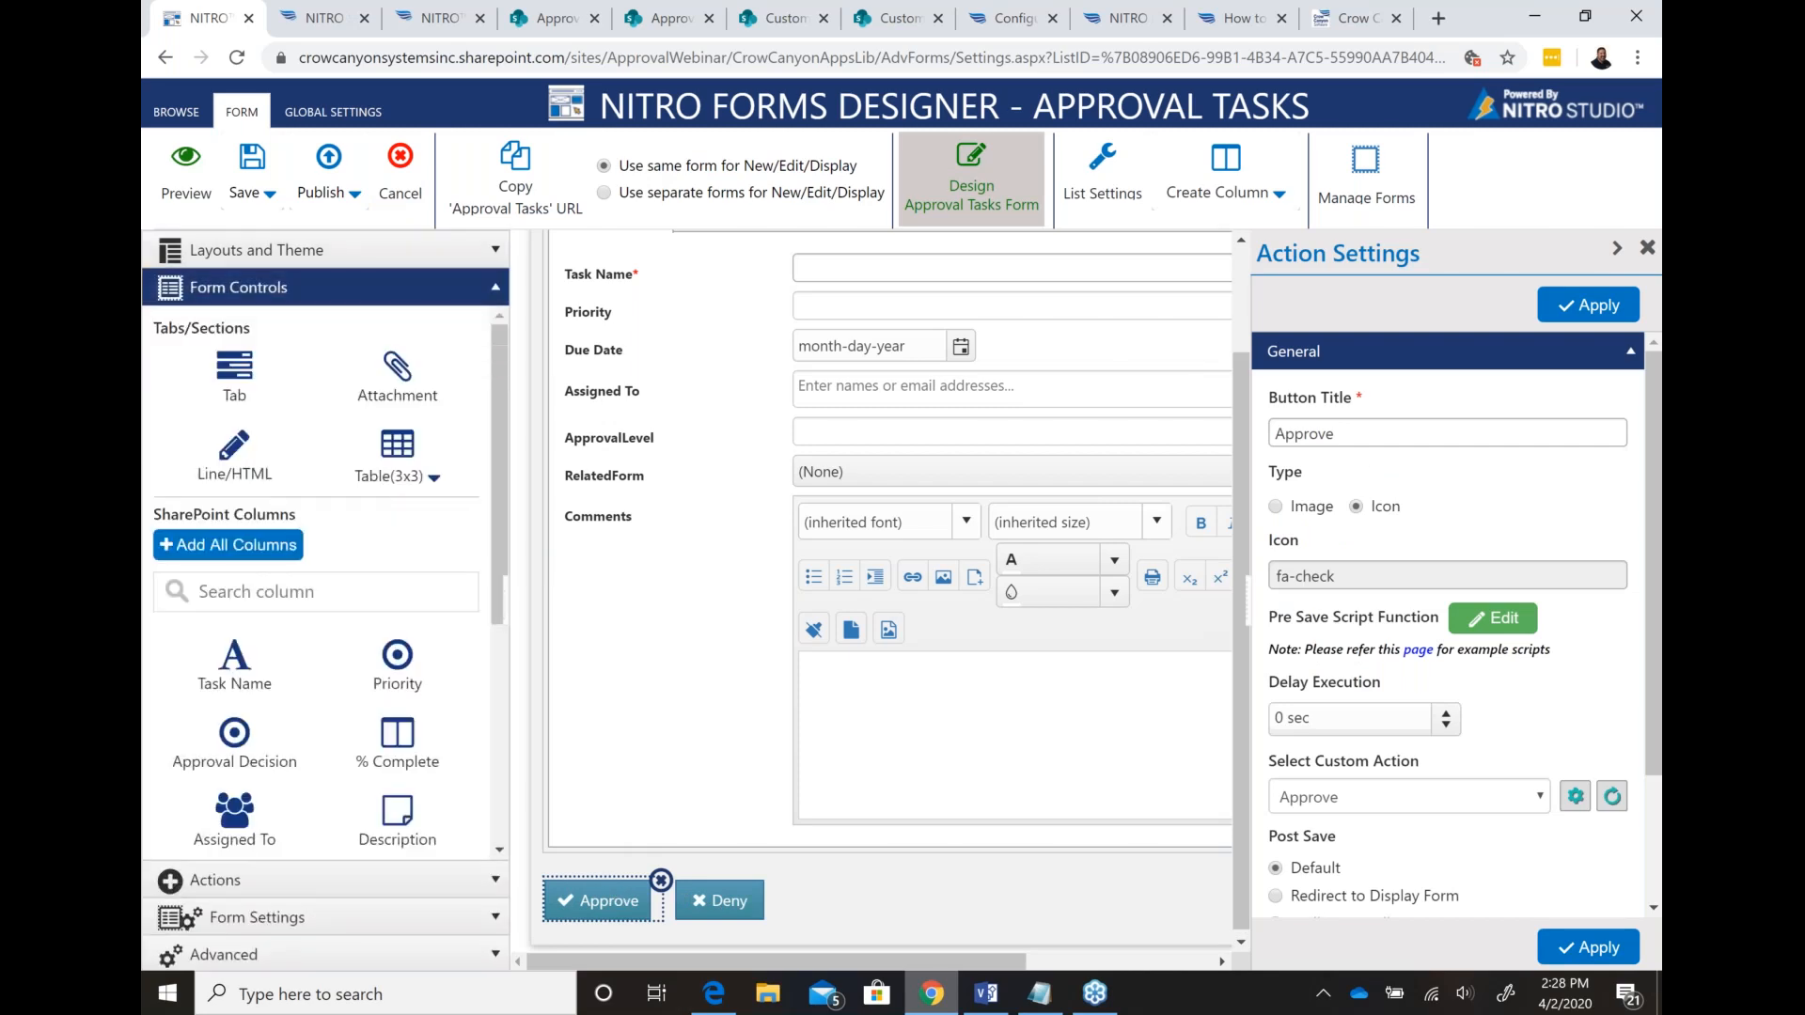
click(411, 299)
click(386, 328)
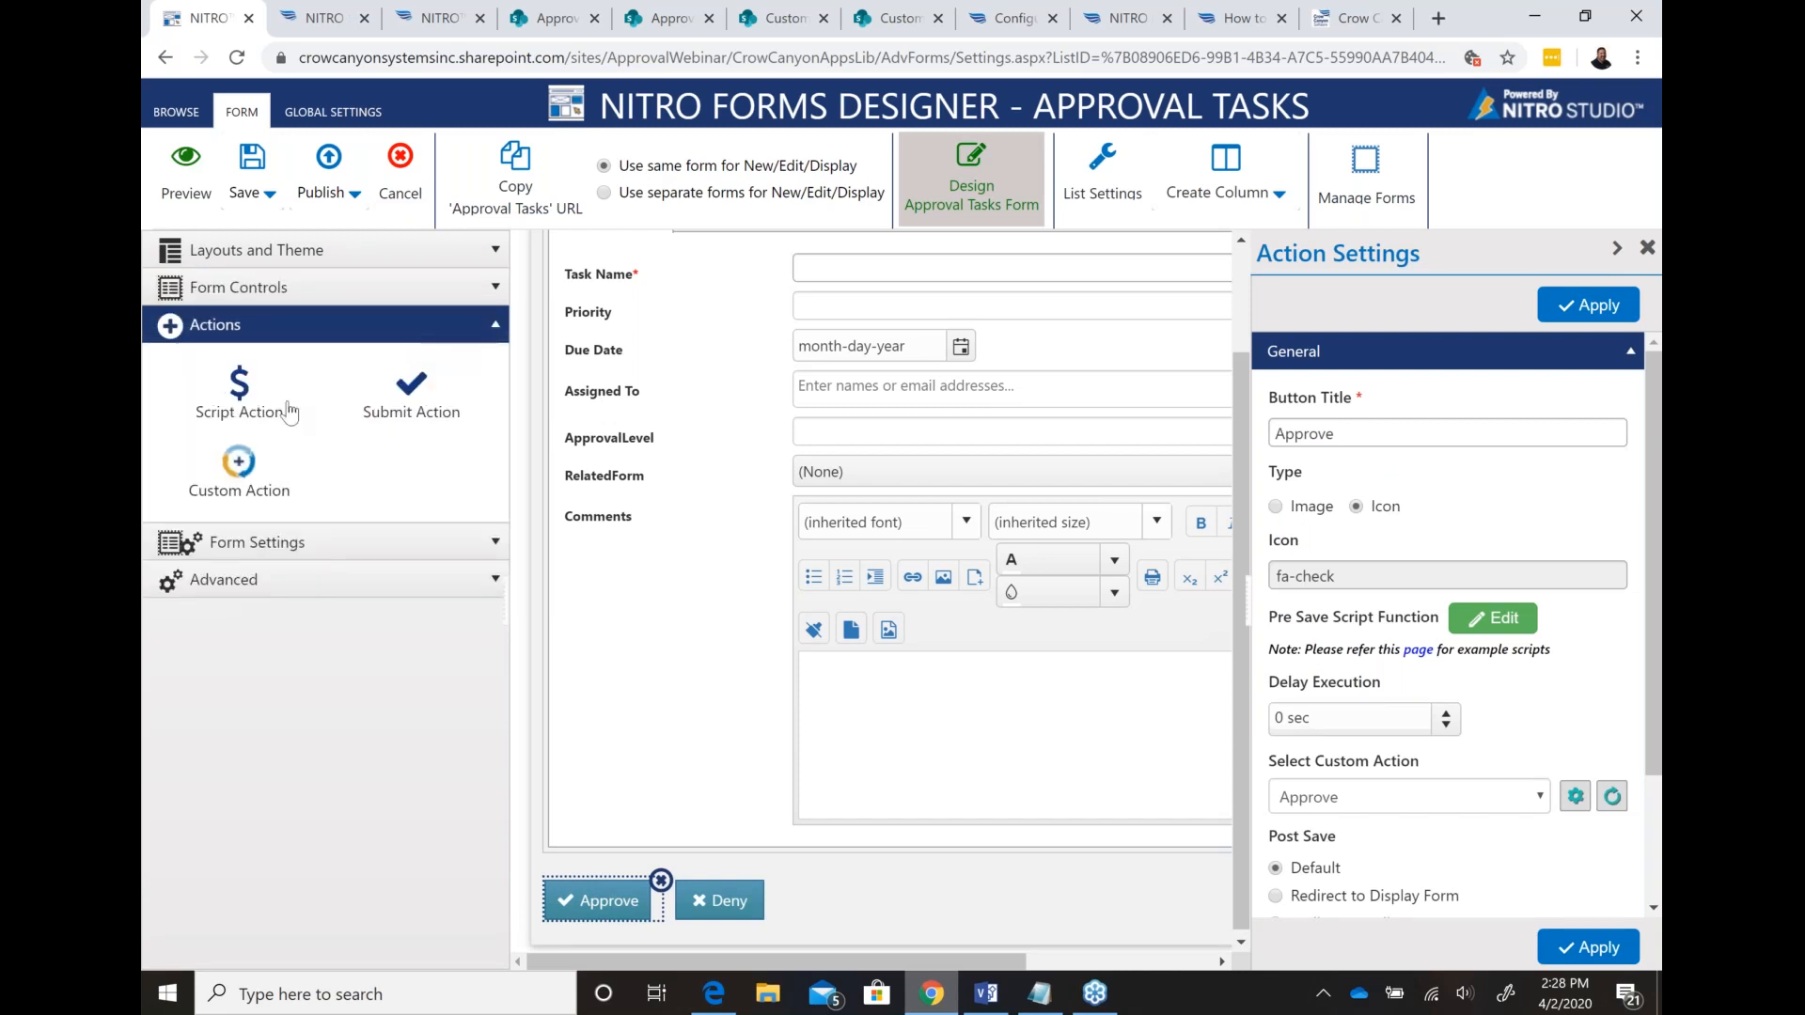
drag(282, 488, 927, 903)
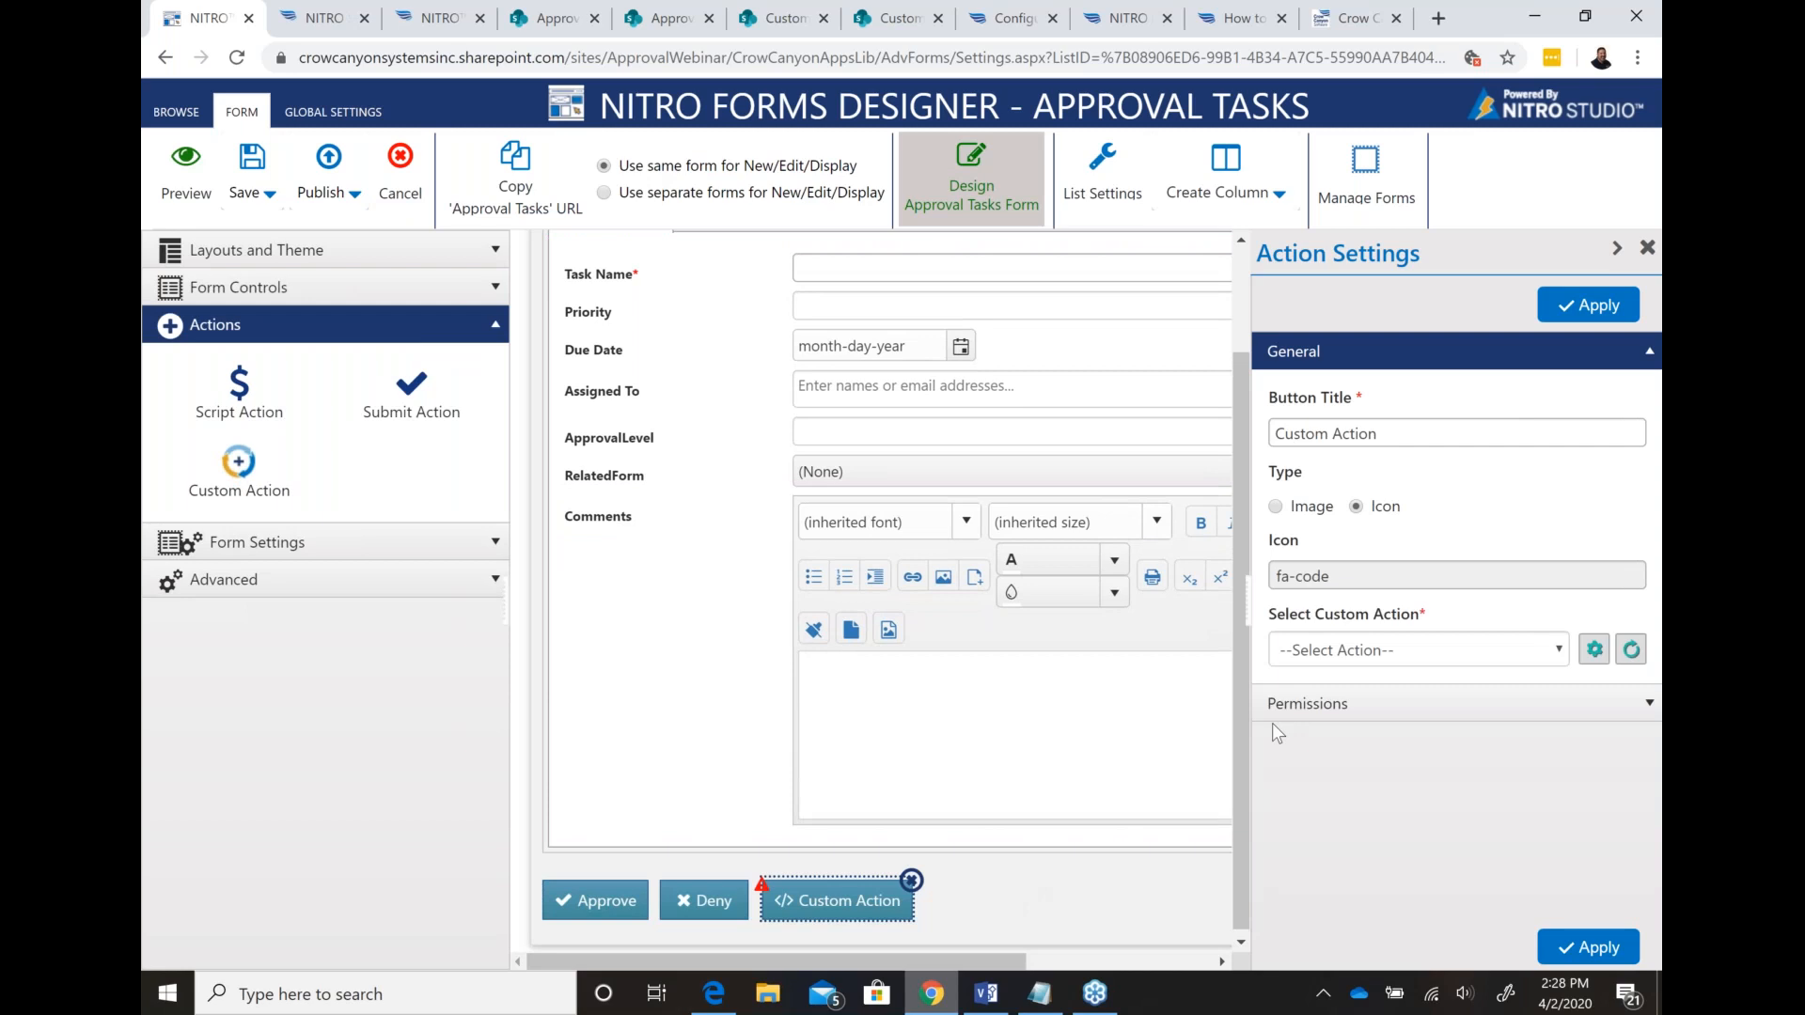
click(1379, 649)
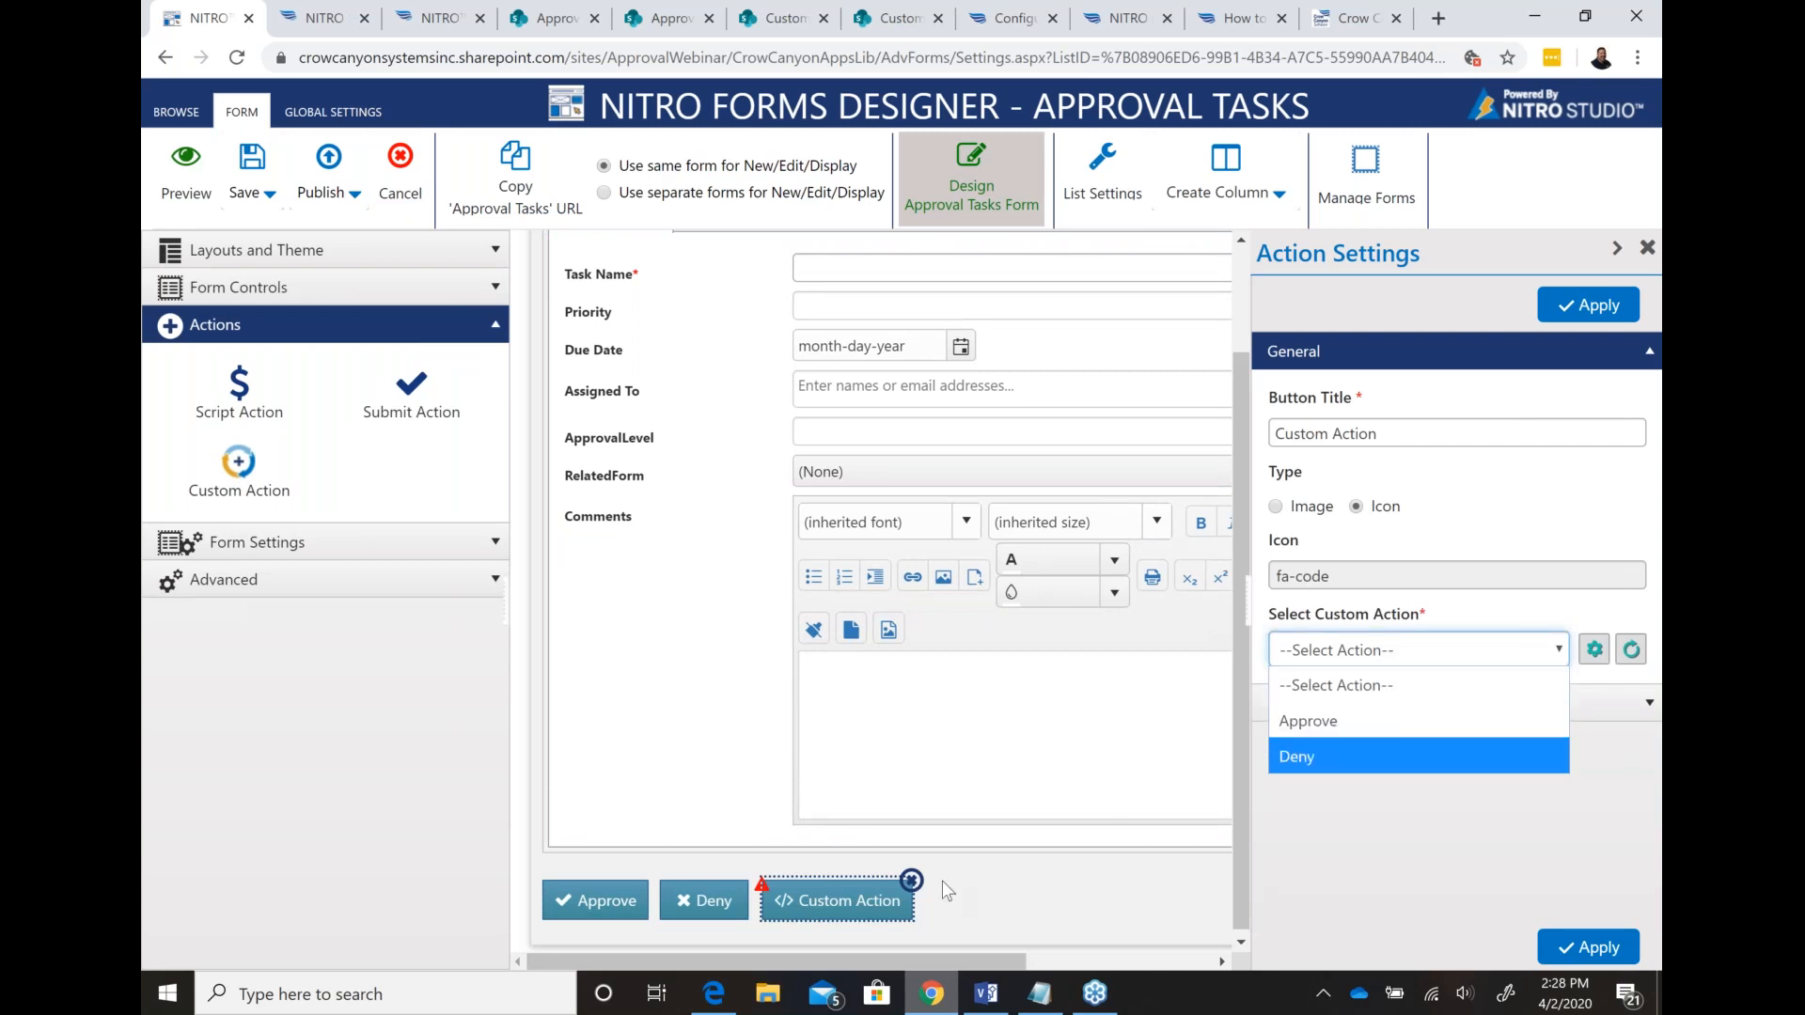
click(910, 880)
click(910, 881)
drag(414, 388, 804, 912)
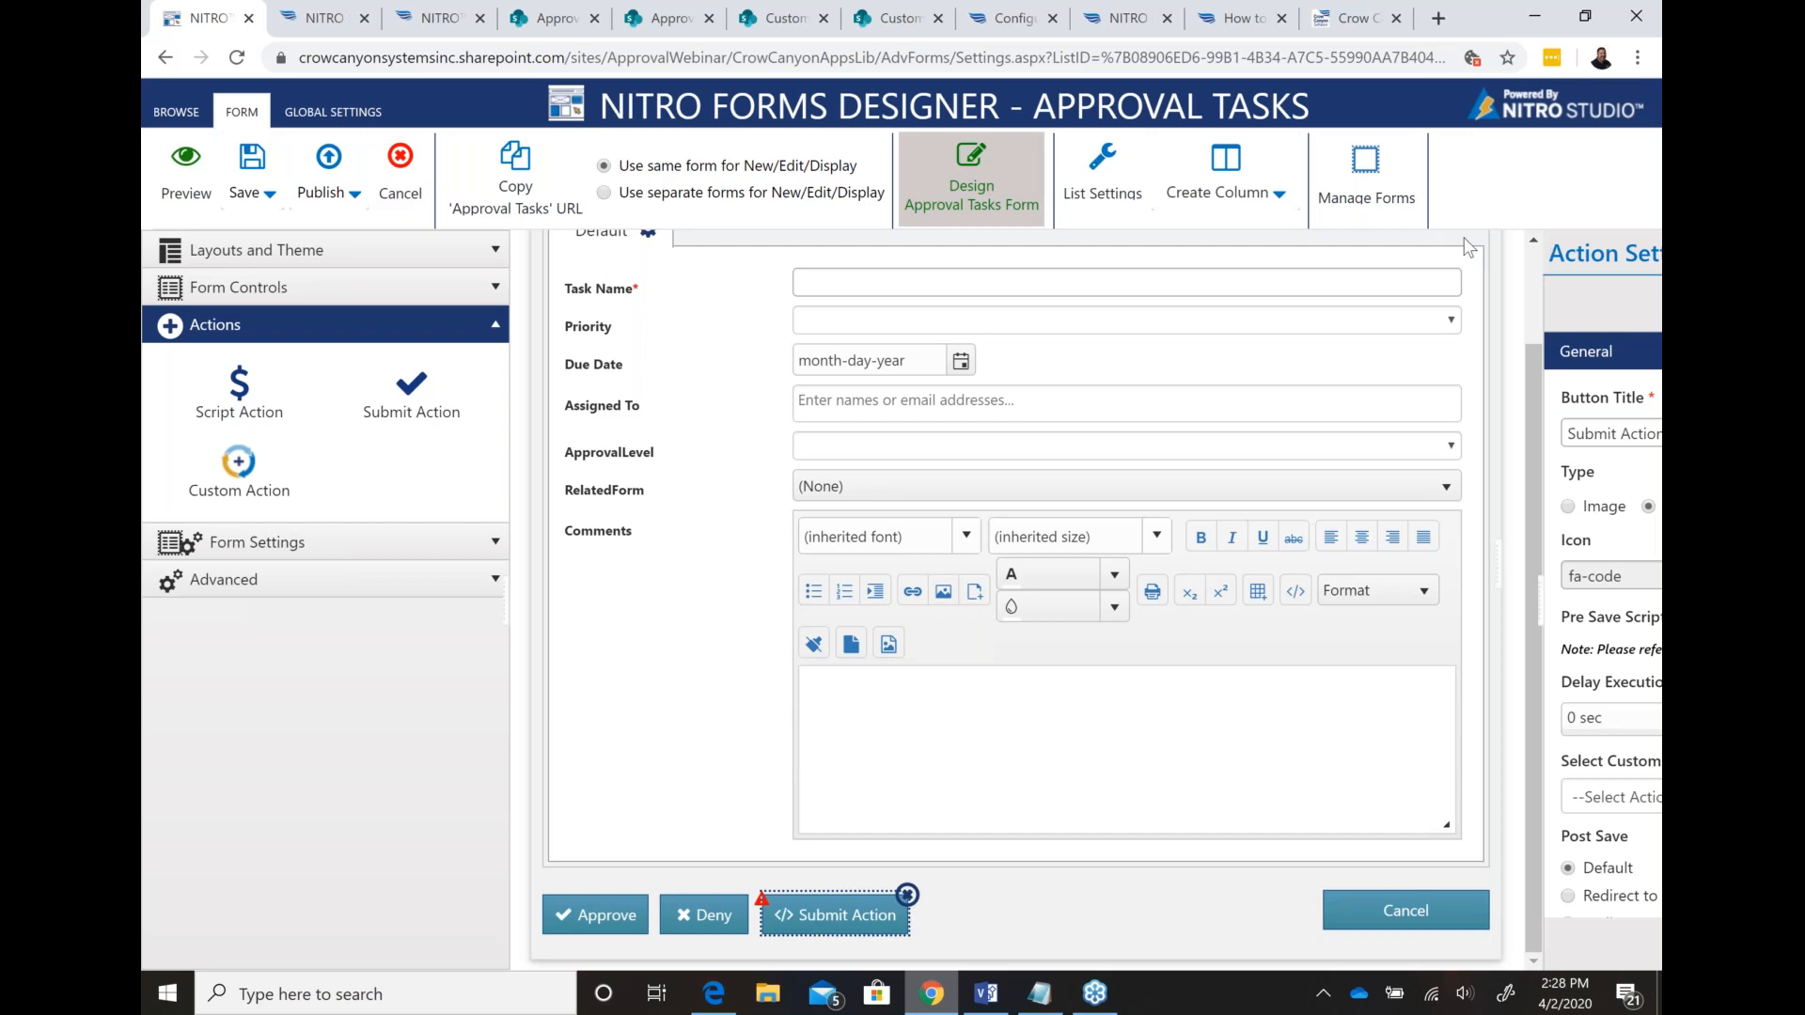
Step: Examine the help article's section on configuring NITRO forms for the Tickets list, including the Approval tab and its permissions
click(1127, 20)
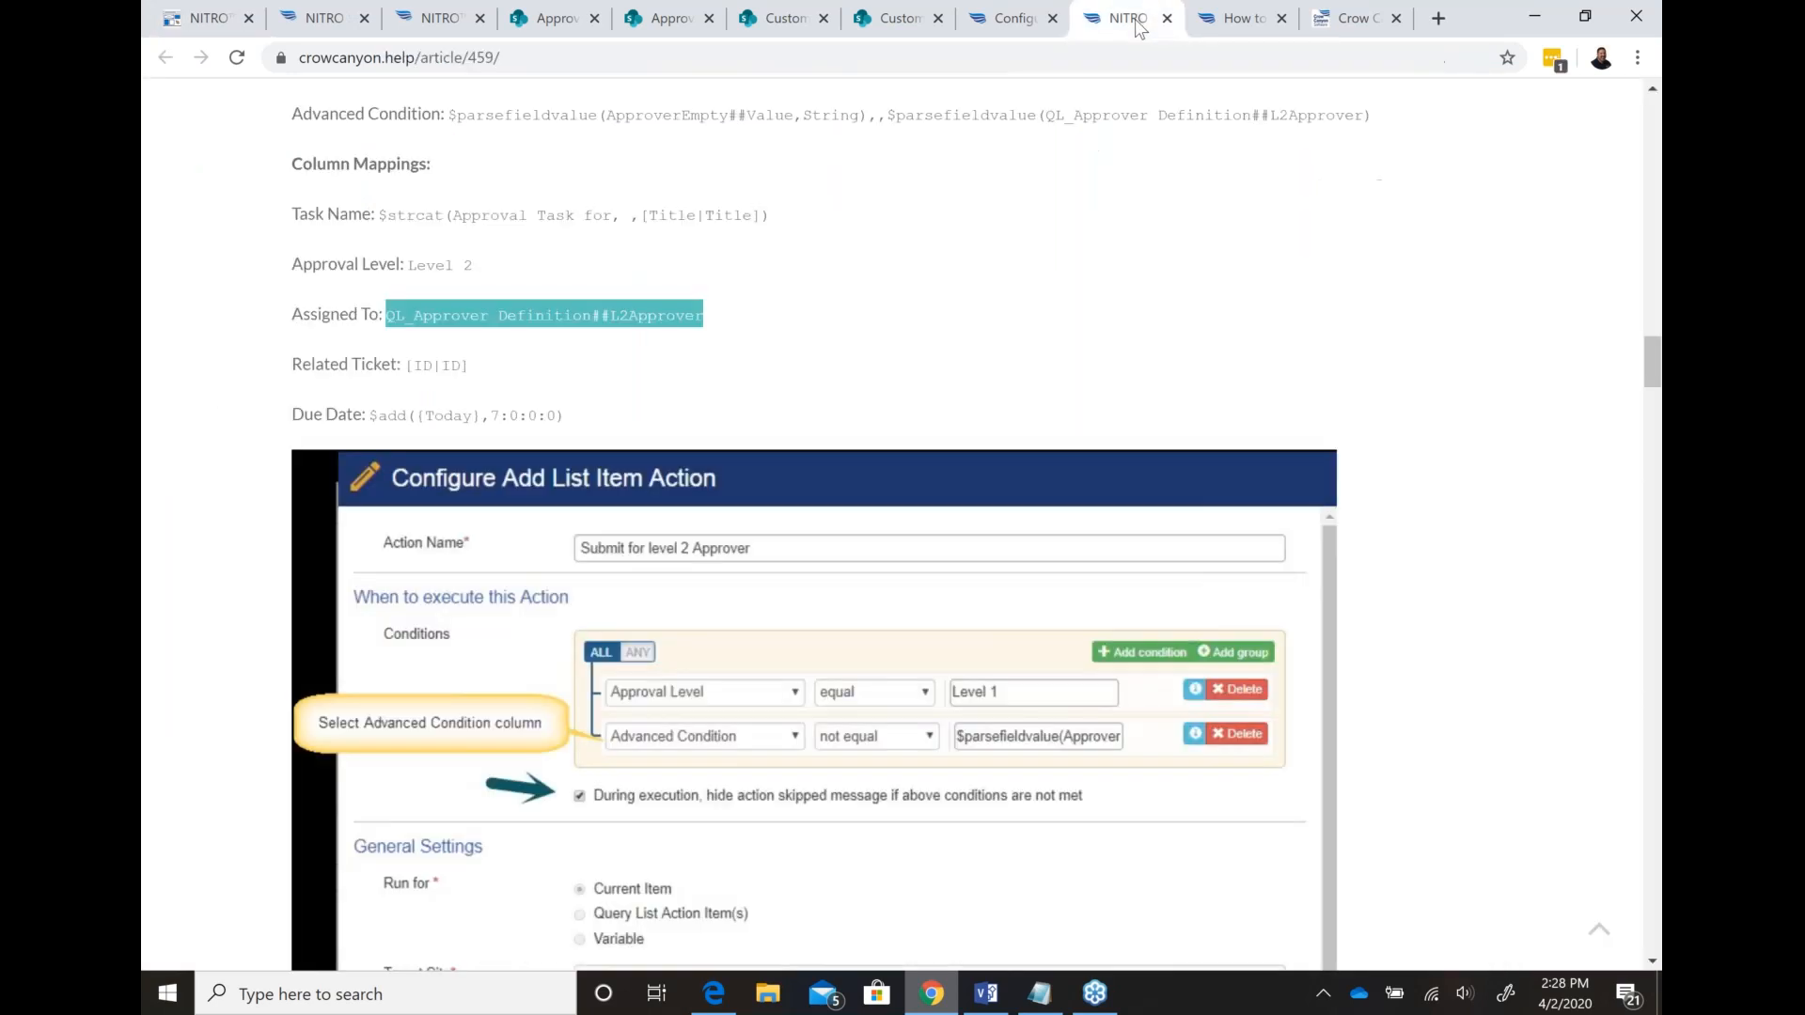
click(998, 137)
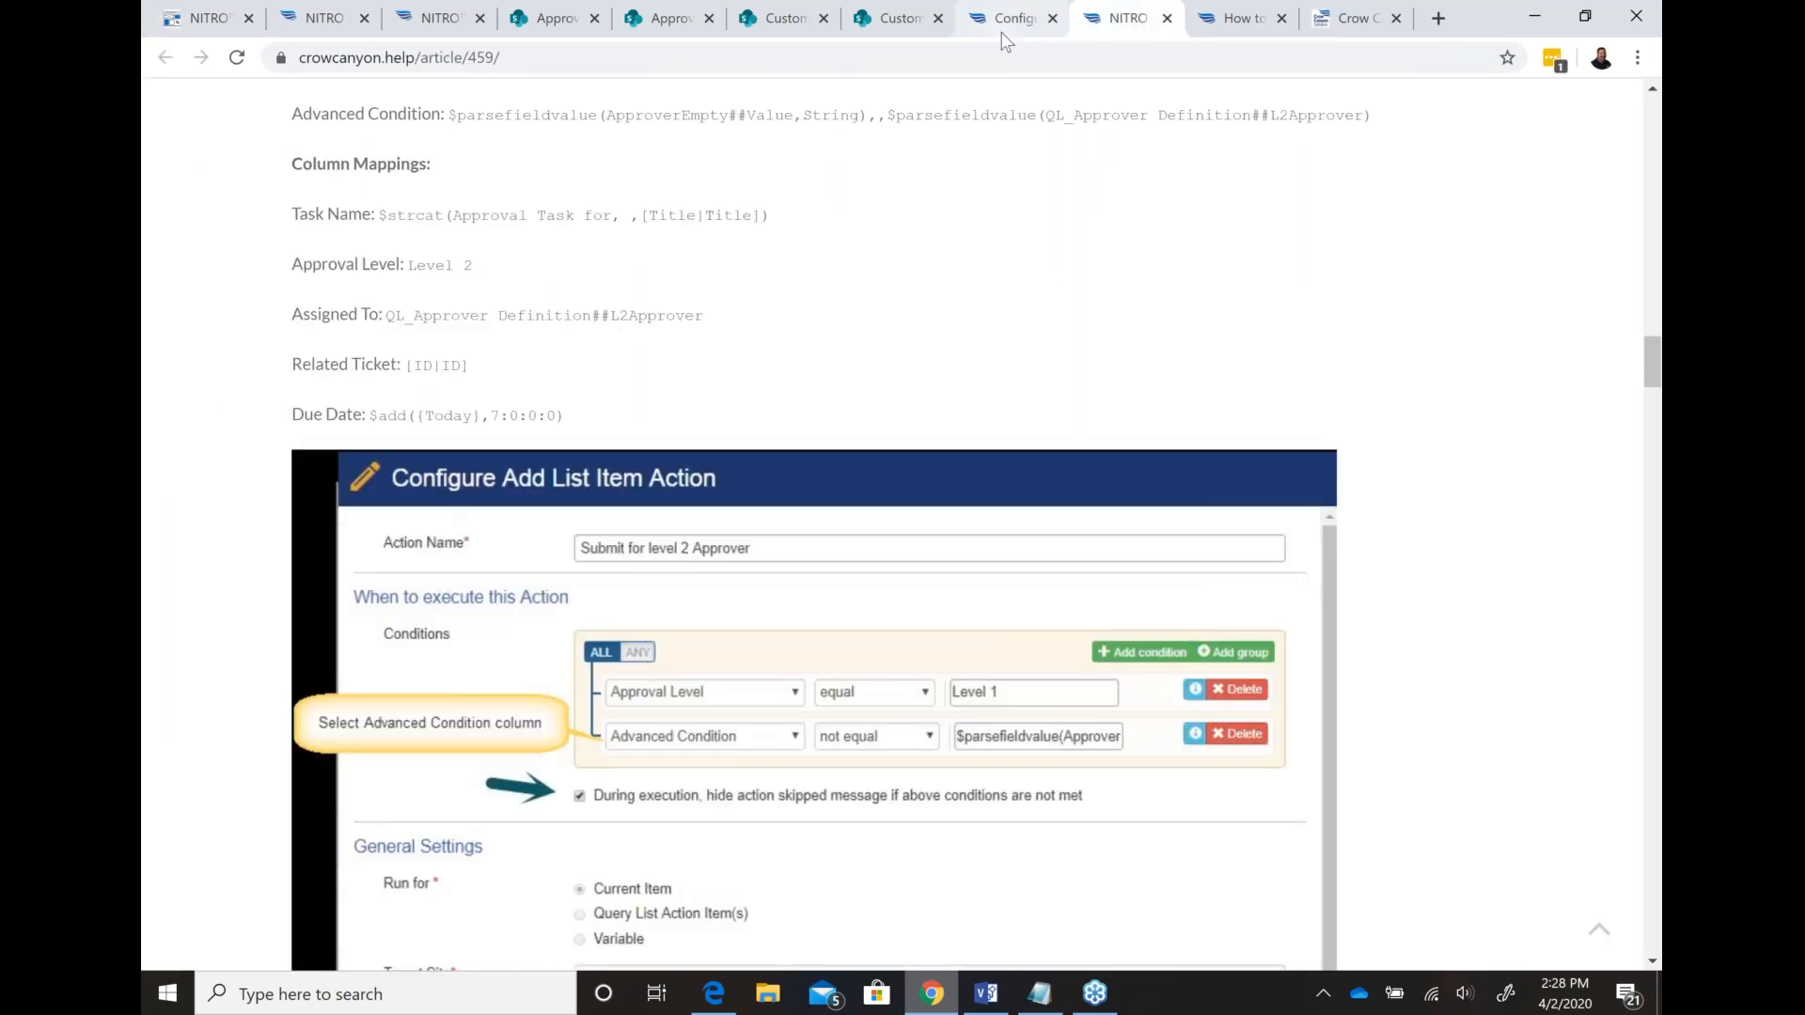
click(1002, 31)
scroll(930, 509, down, 15)
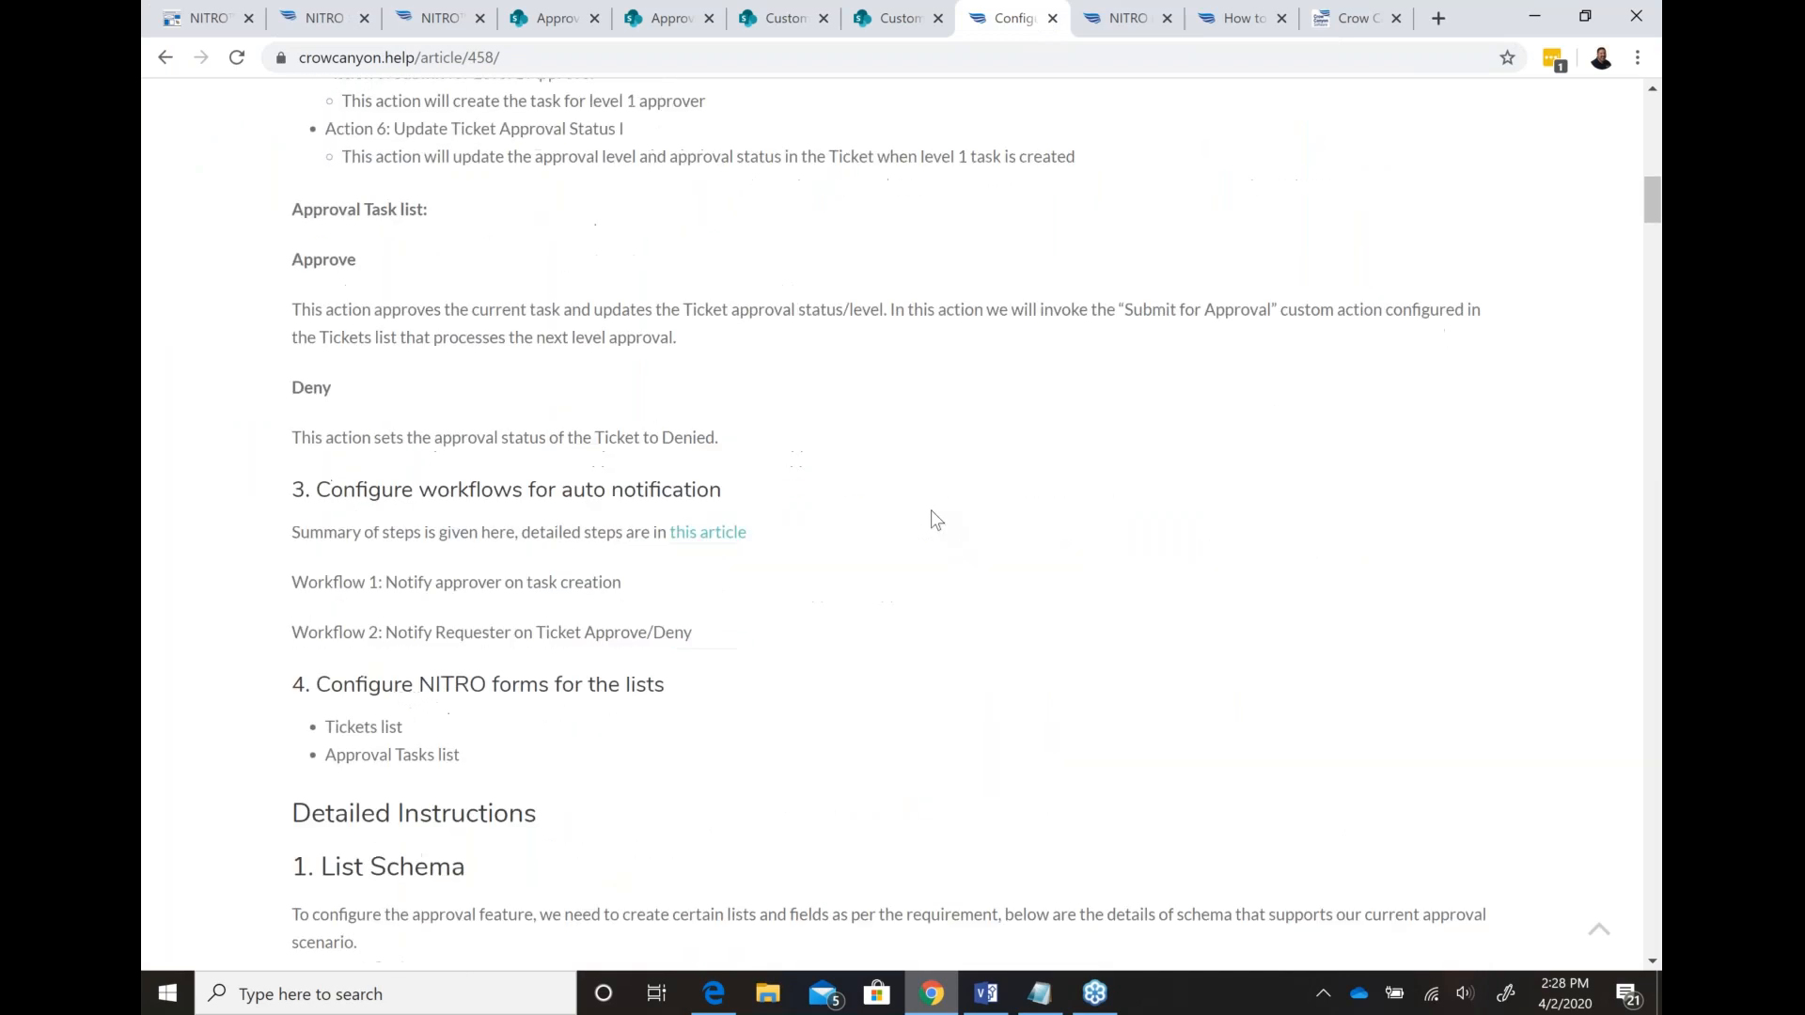
scroll(930, 510, down, 20)
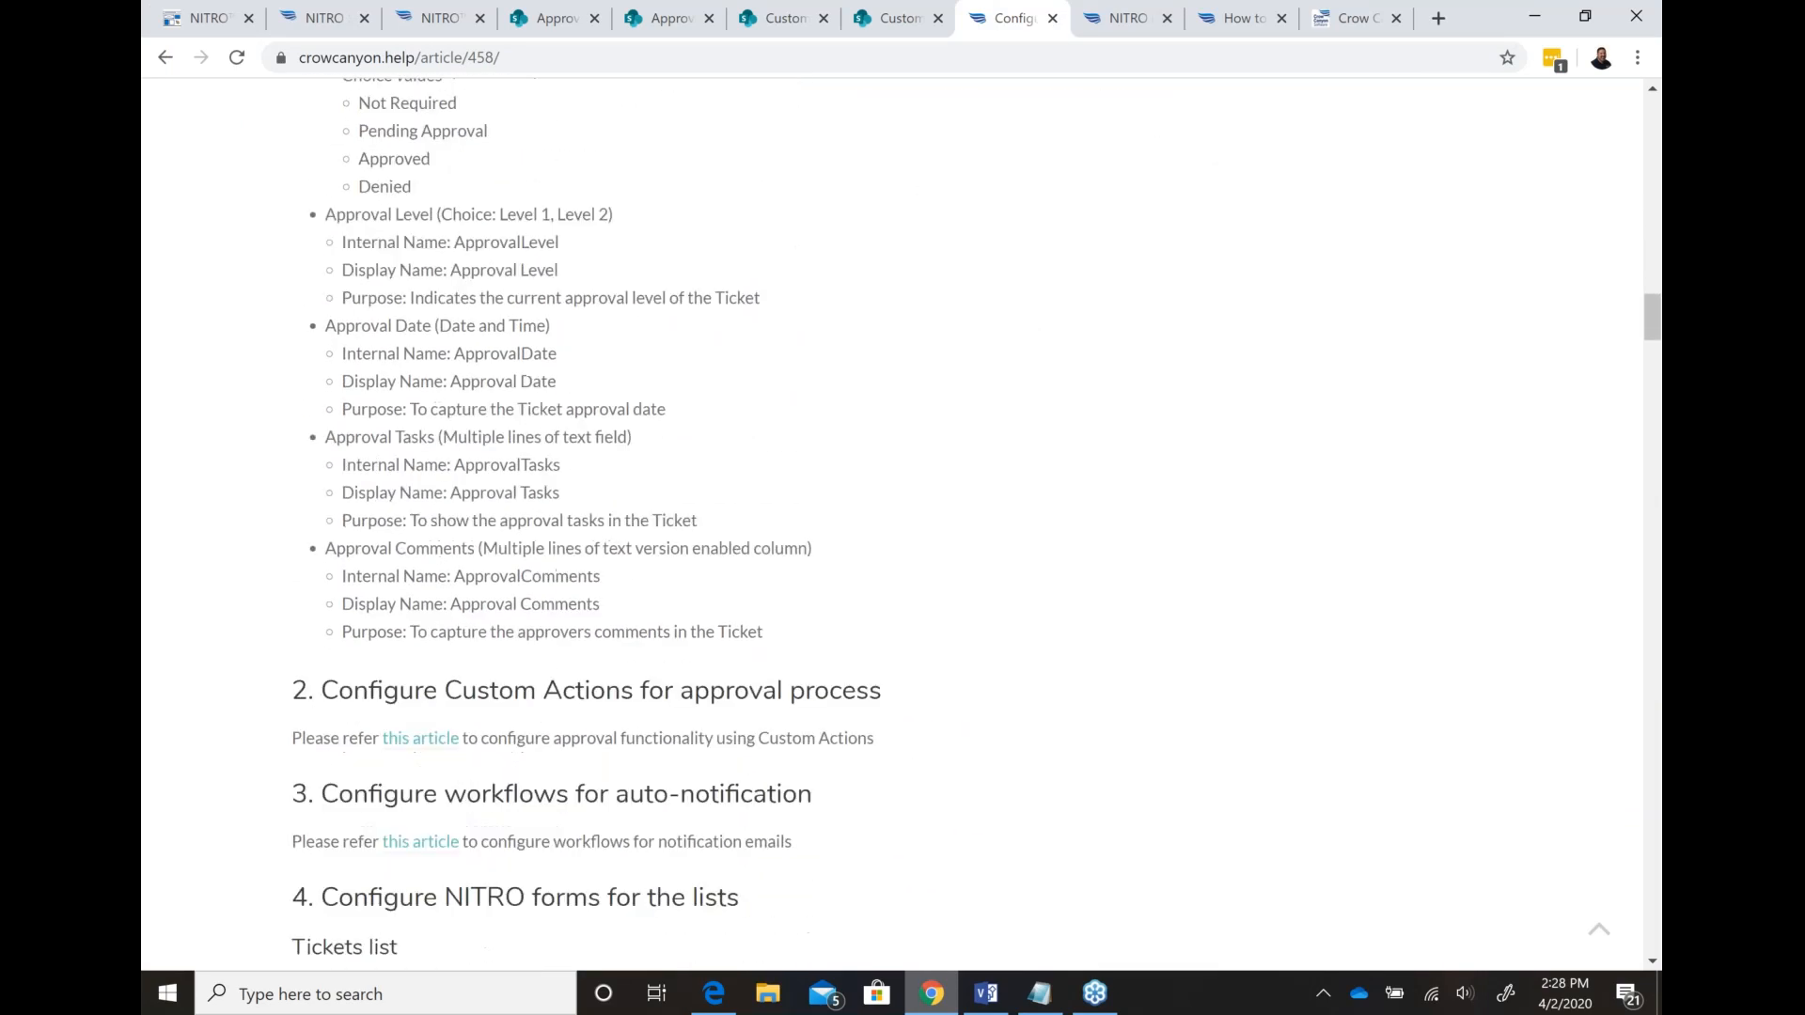
scroll(931, 510, down, 15)
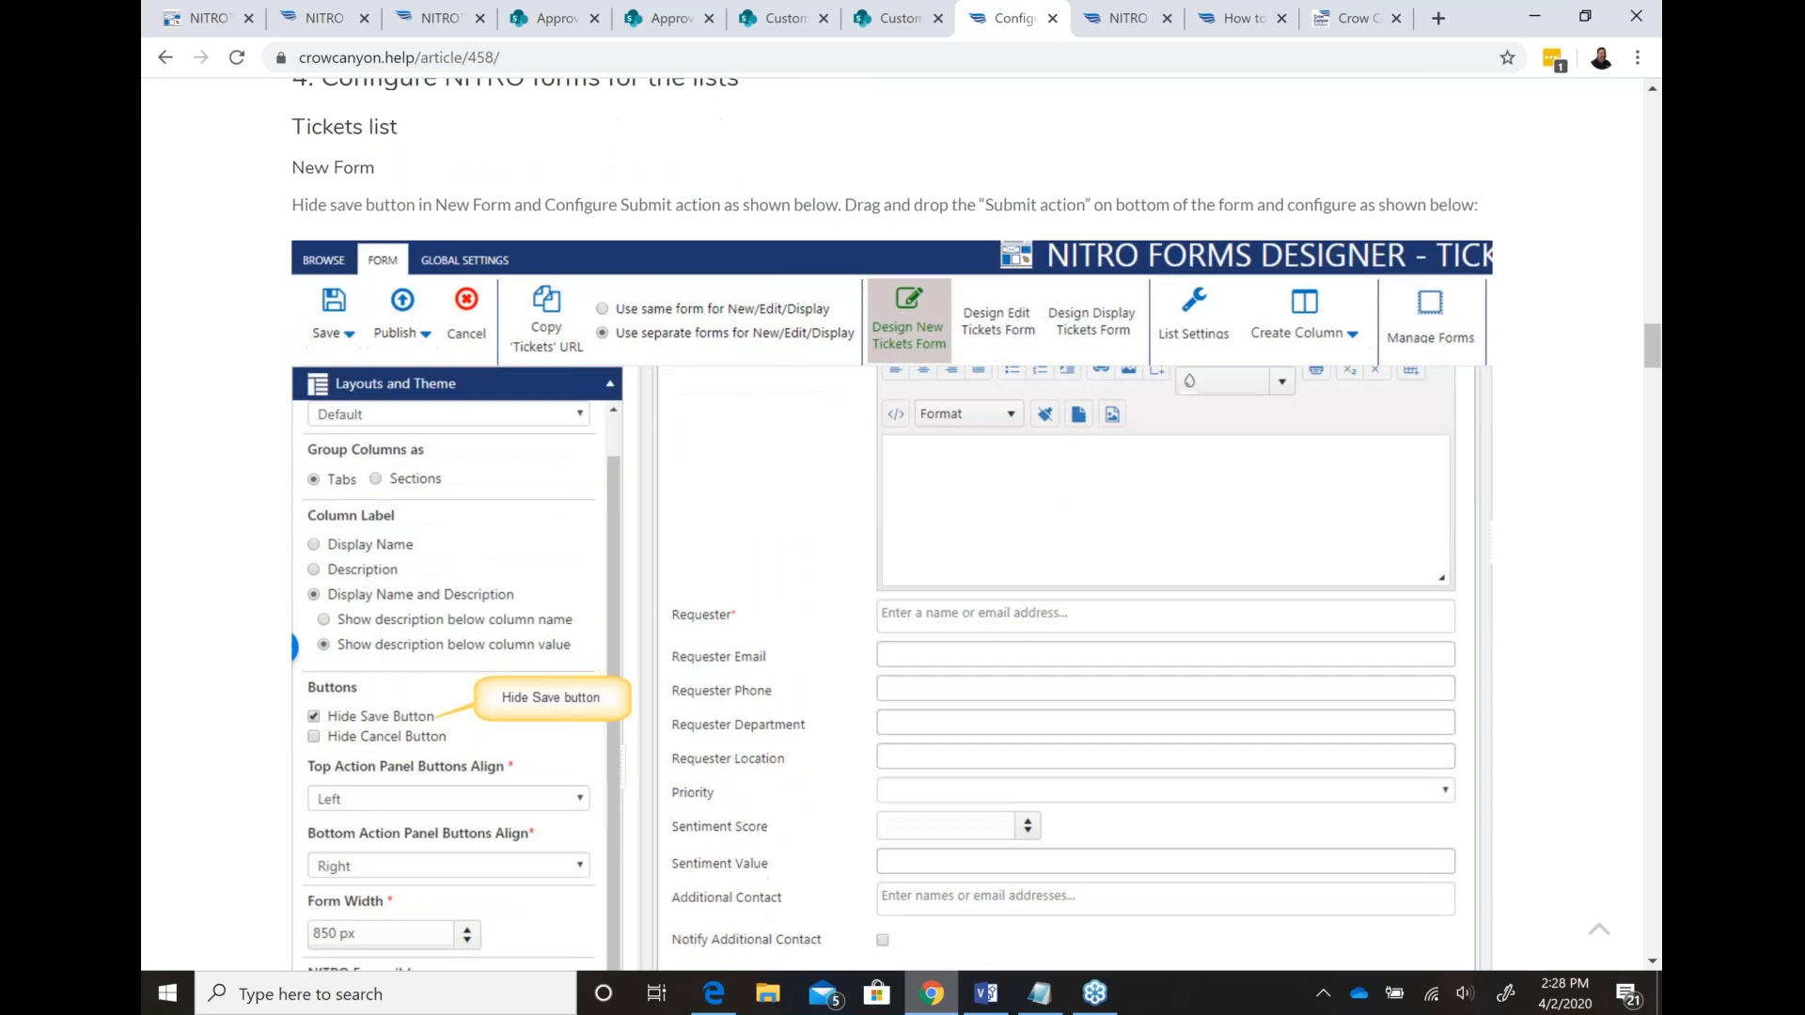
scroll(930, 509, down, 10)
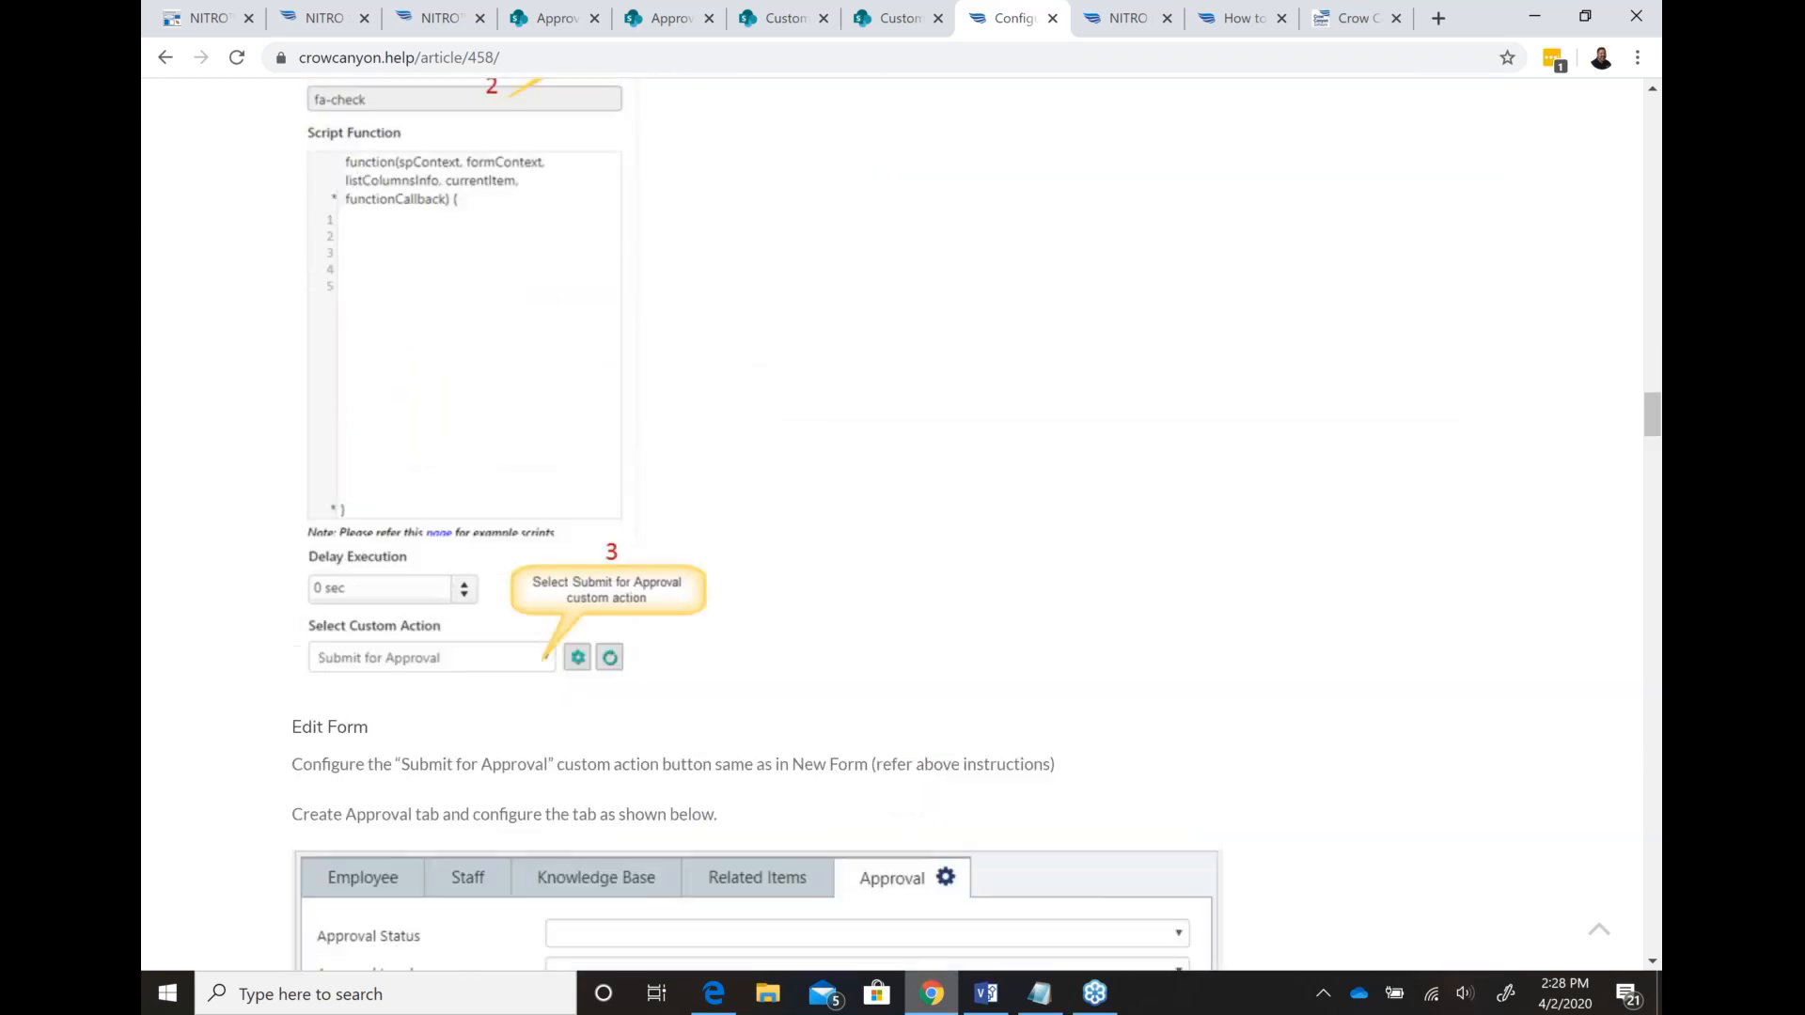
scroll(814, 592, down, 5)
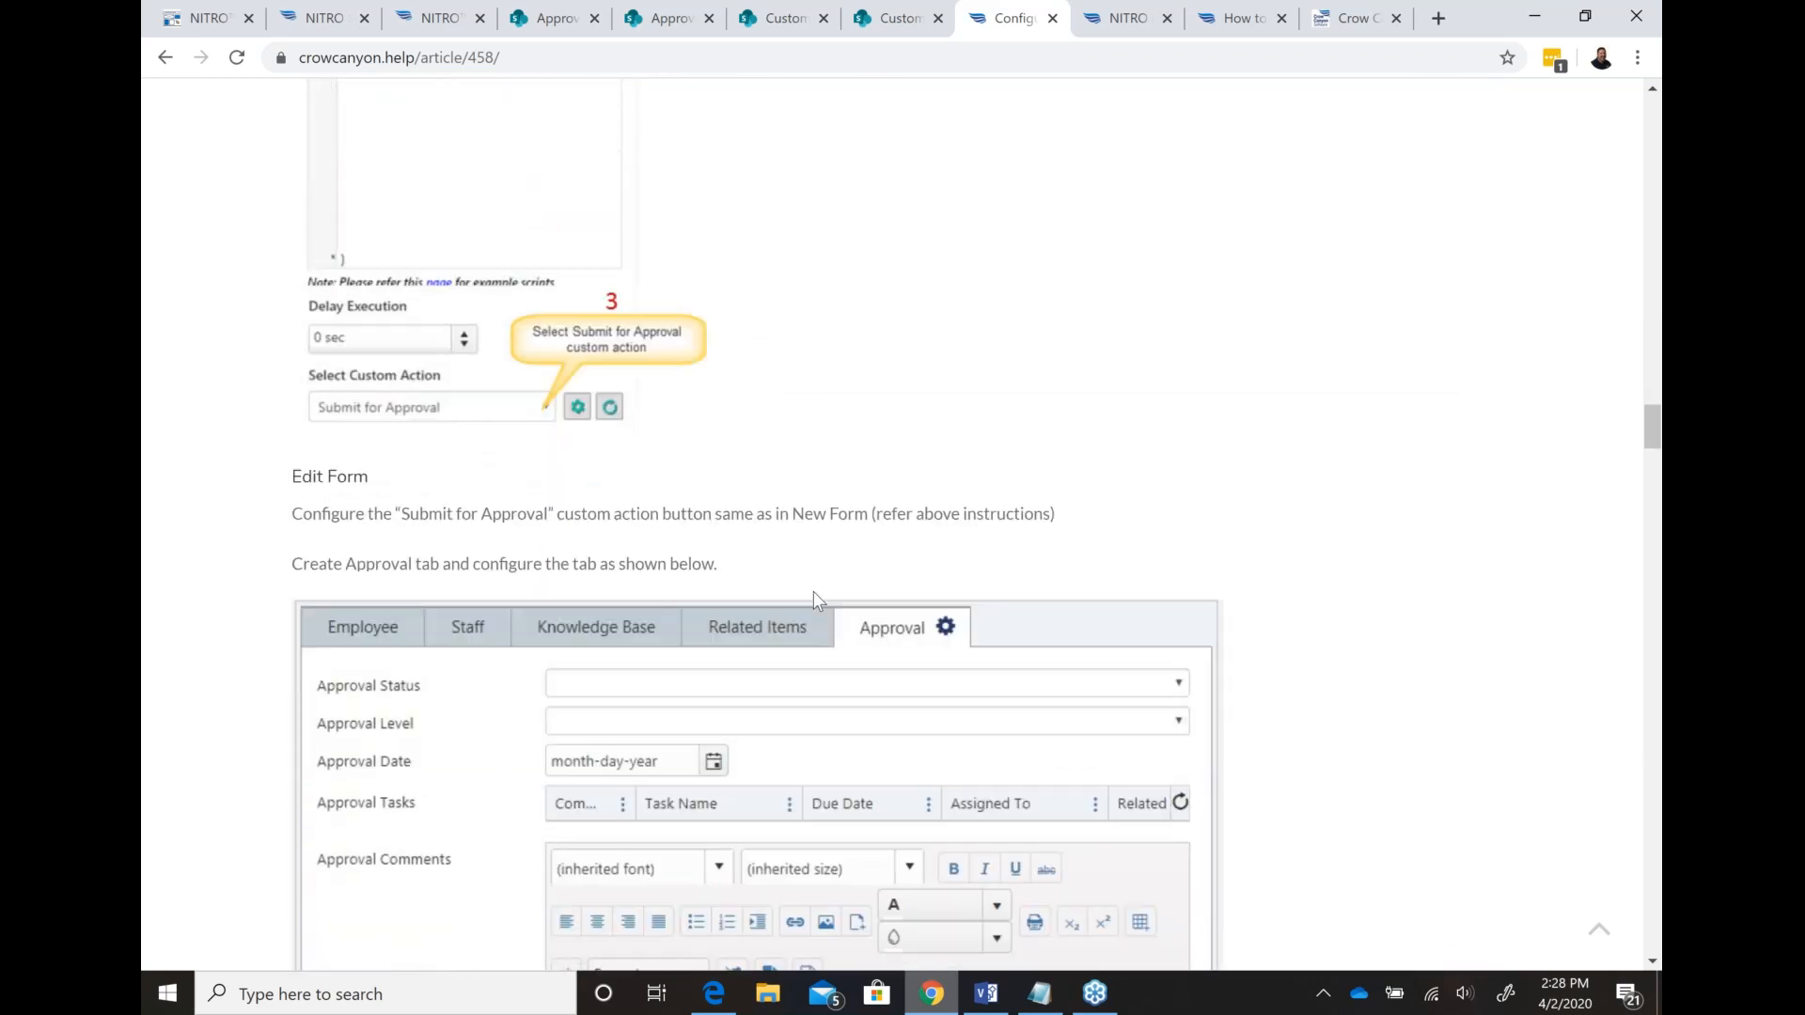
scroll(815, 596, down, 15)
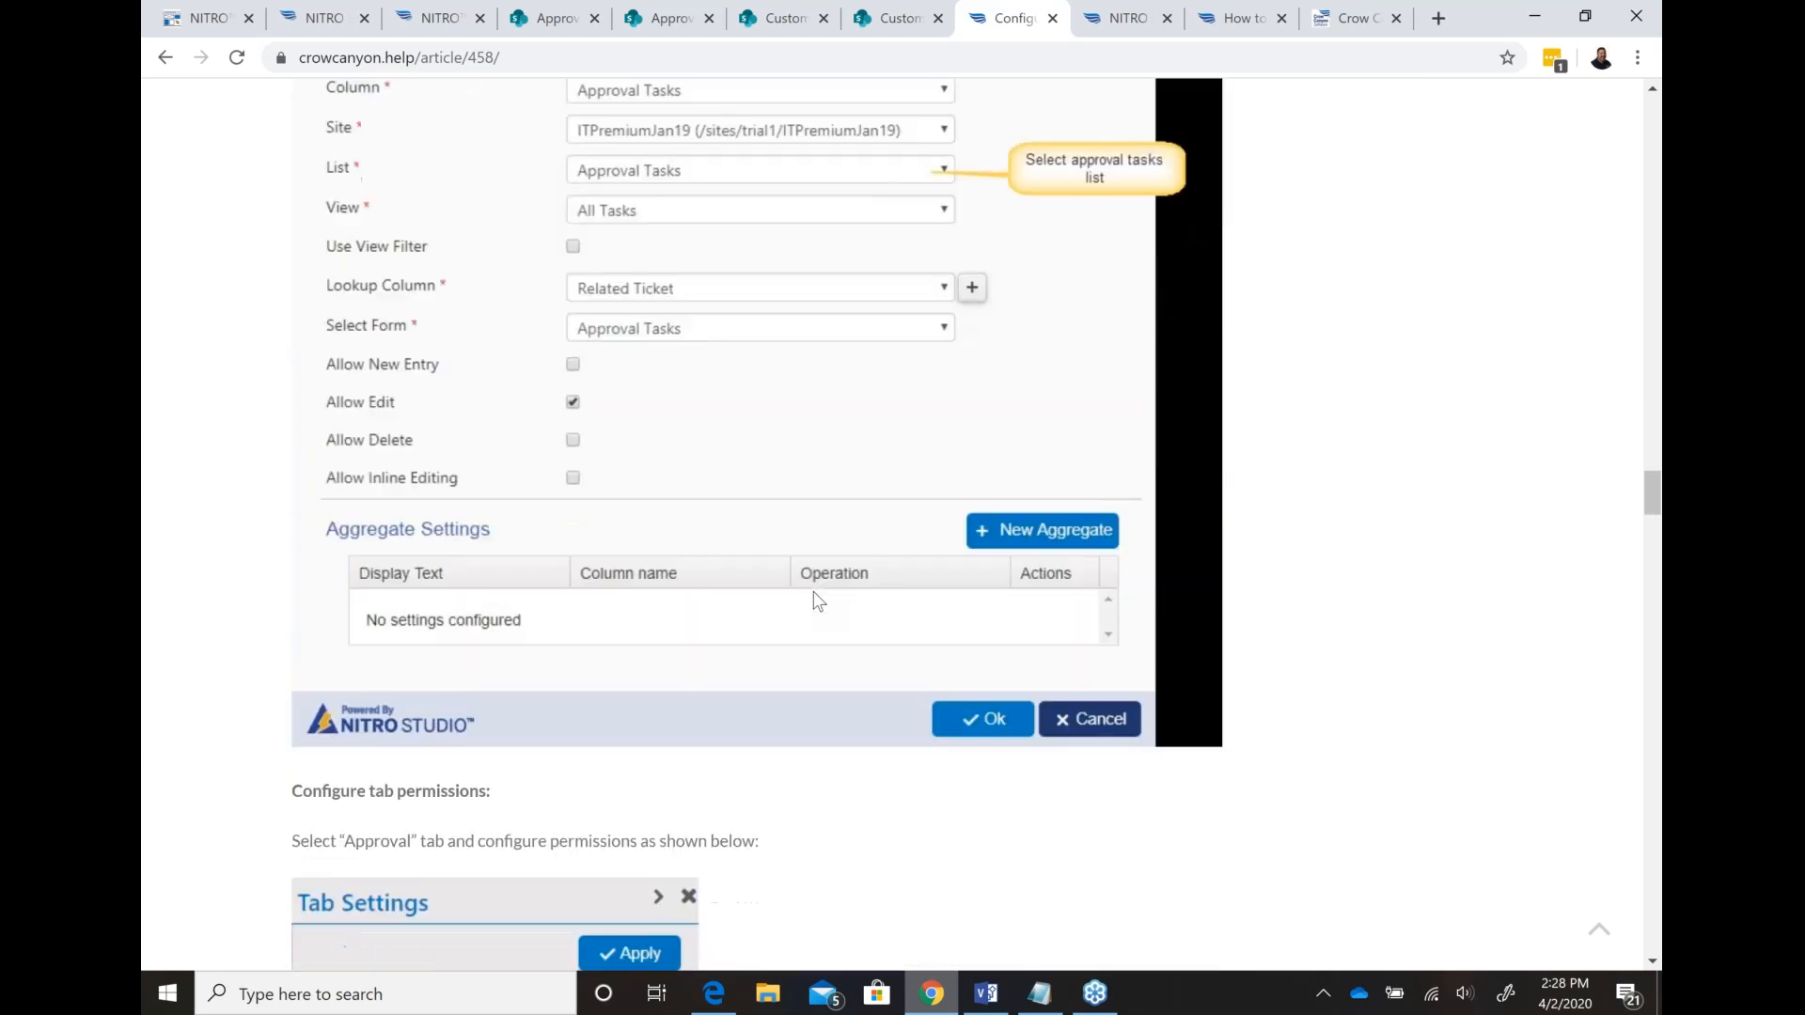
scroll(814, 593, down, 13)
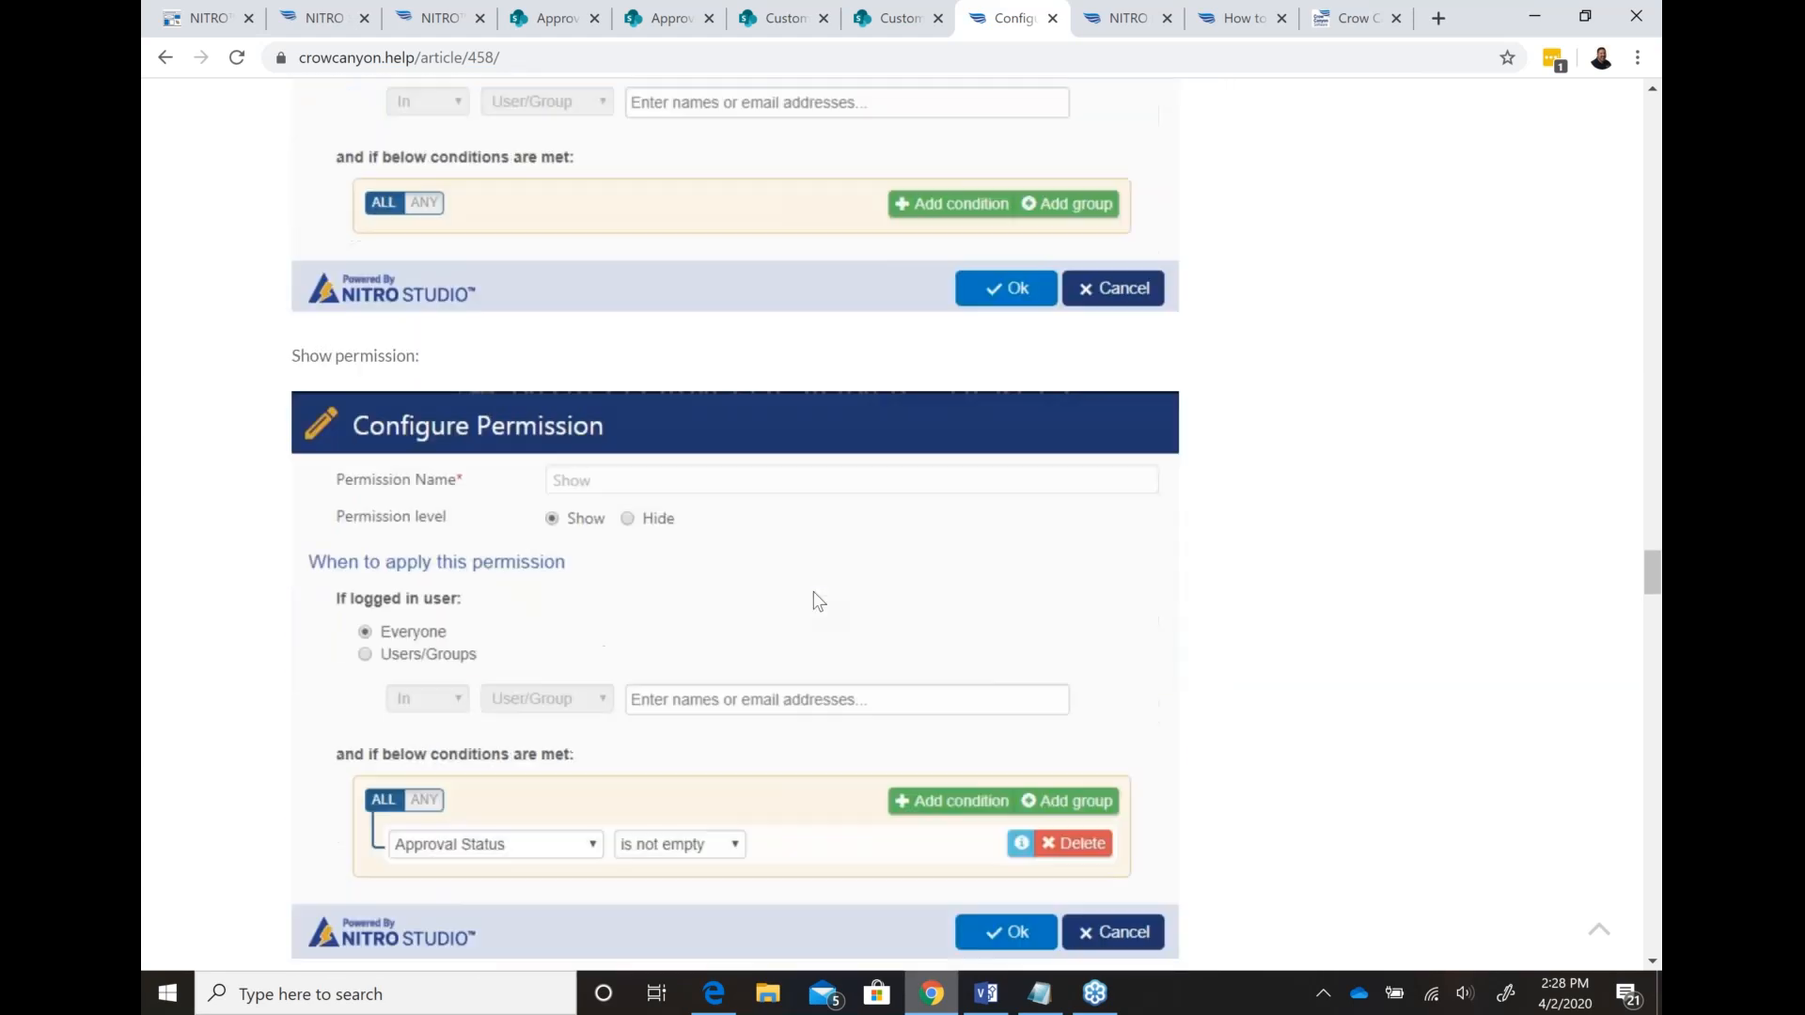
scroll(814, 592, down, 12)
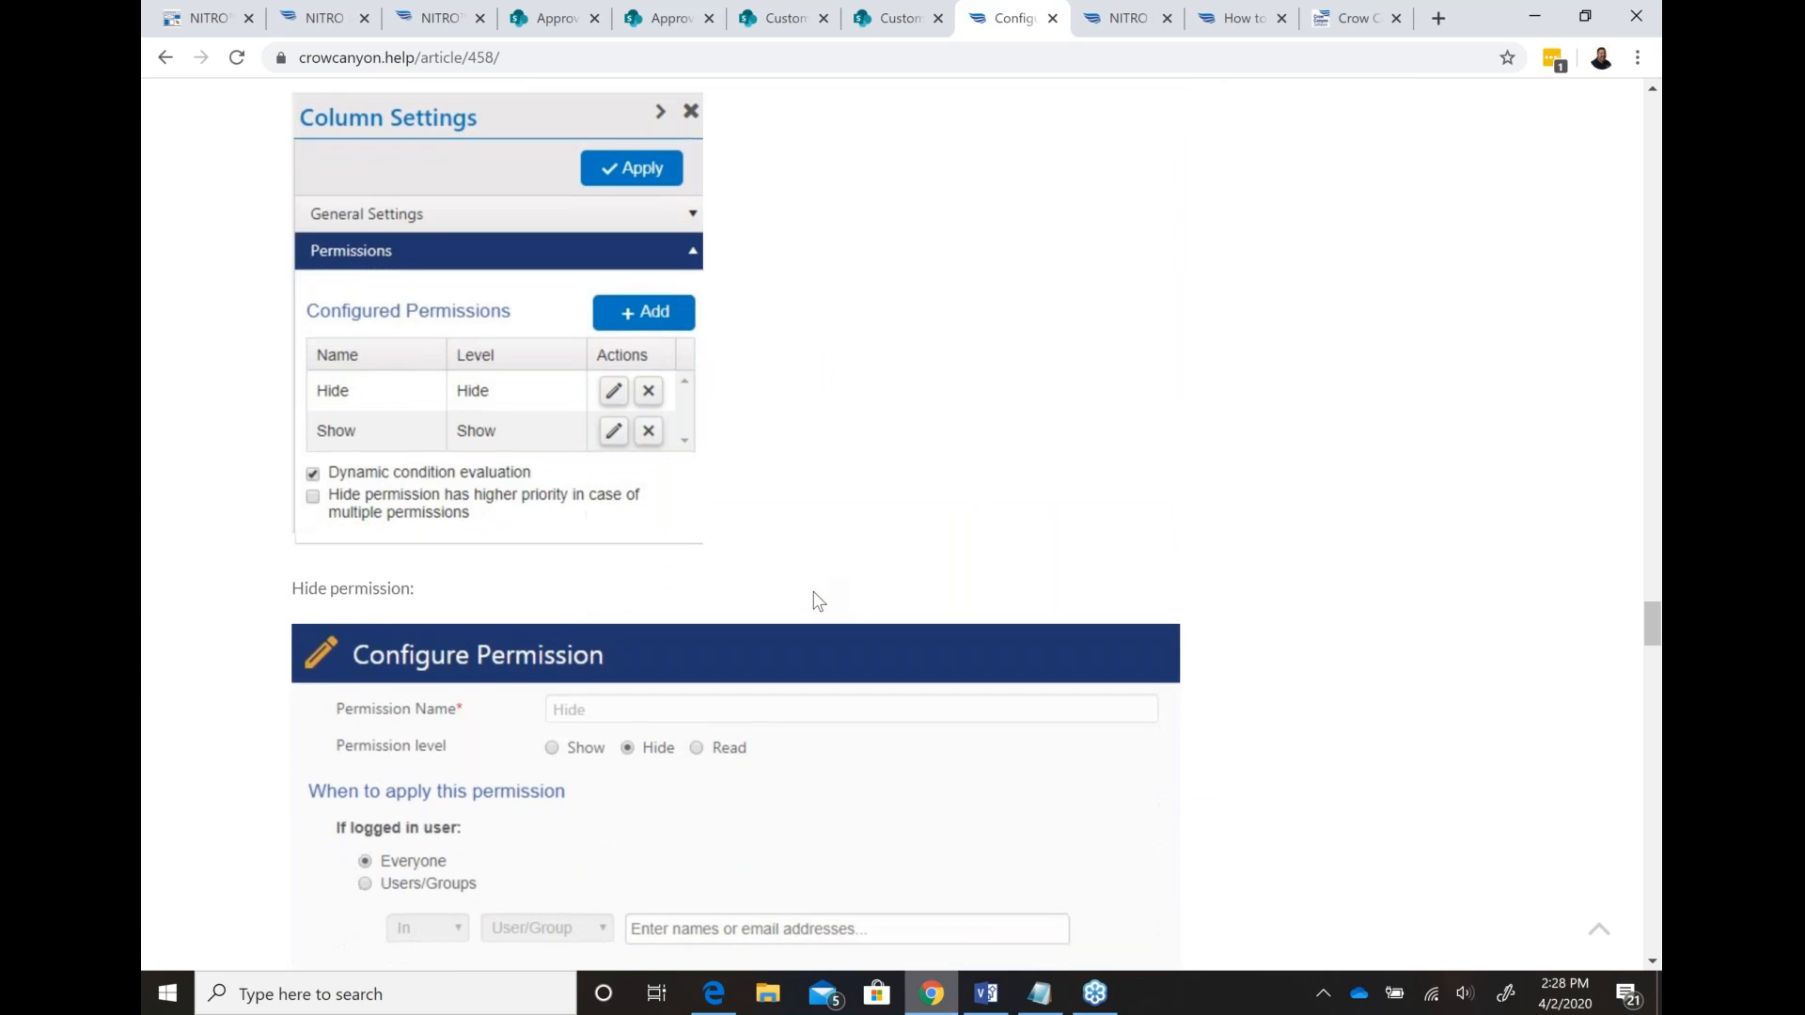
scroll(814, 596, down, 6)
scroll(814, 596, up, 7)
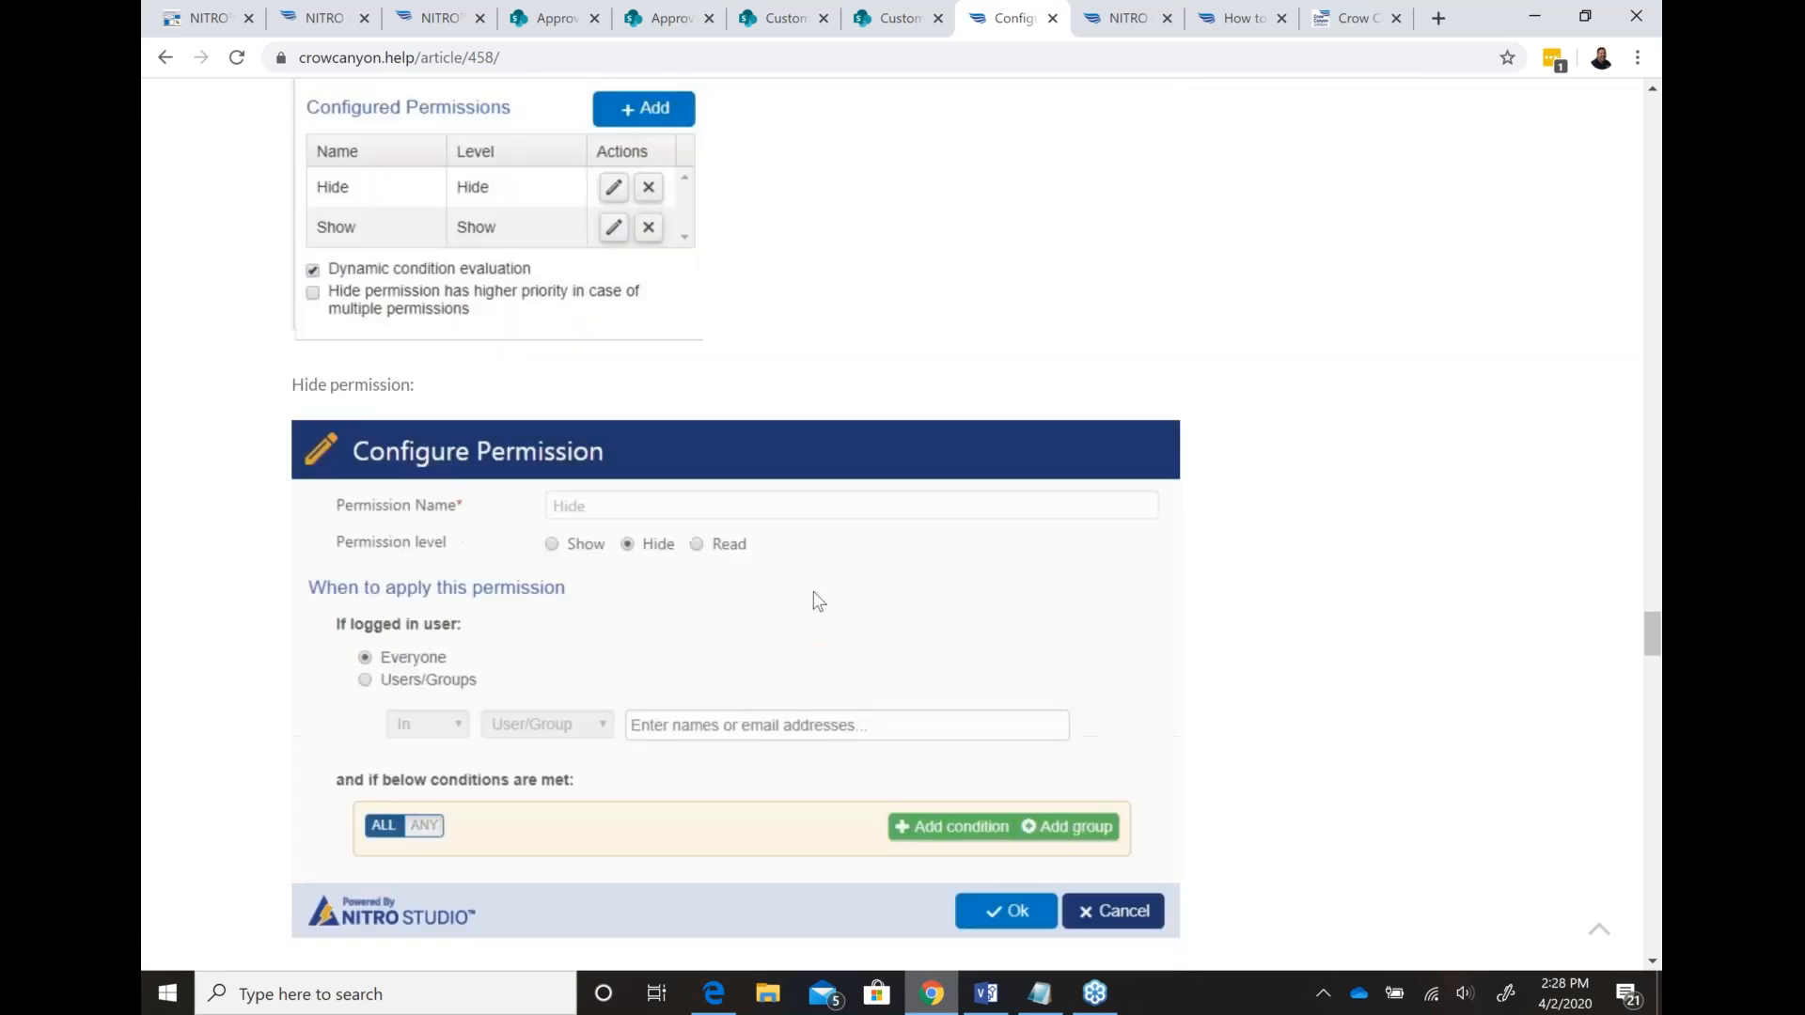
scroll(814, 600, down, 13)
scroll(818, 599, up, 12)
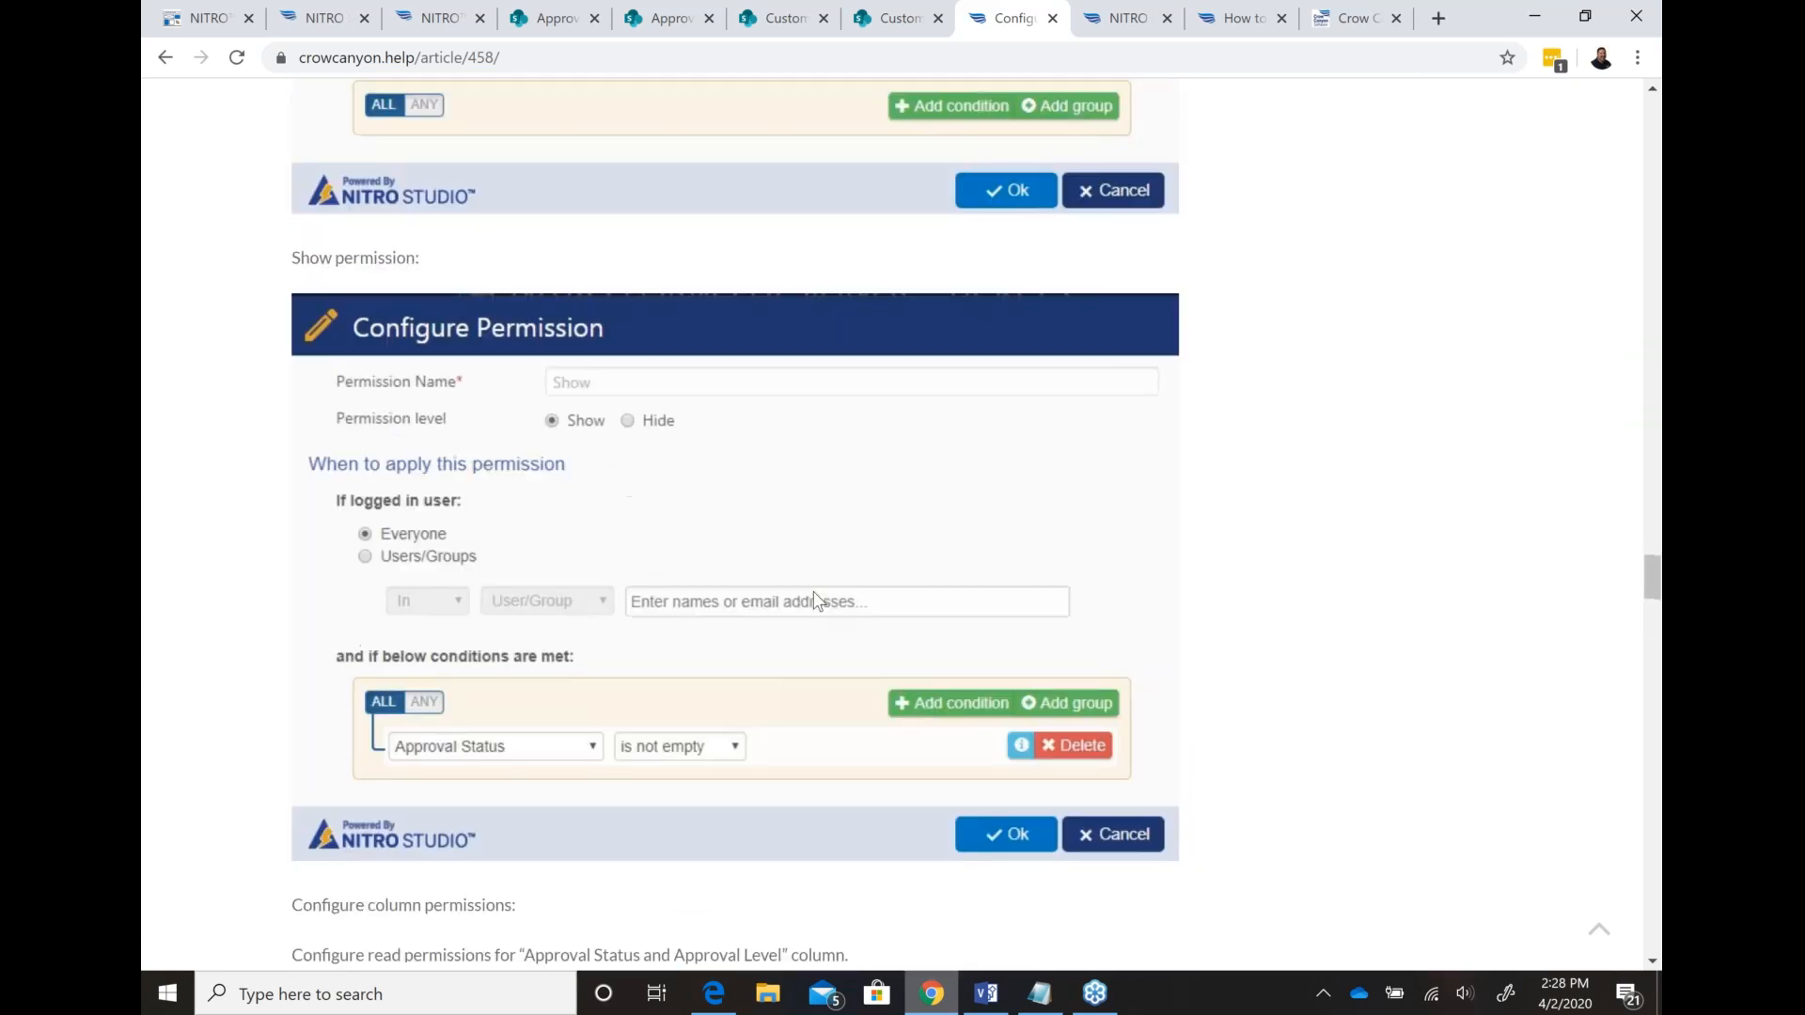
scroll(818, 600, up, 12)
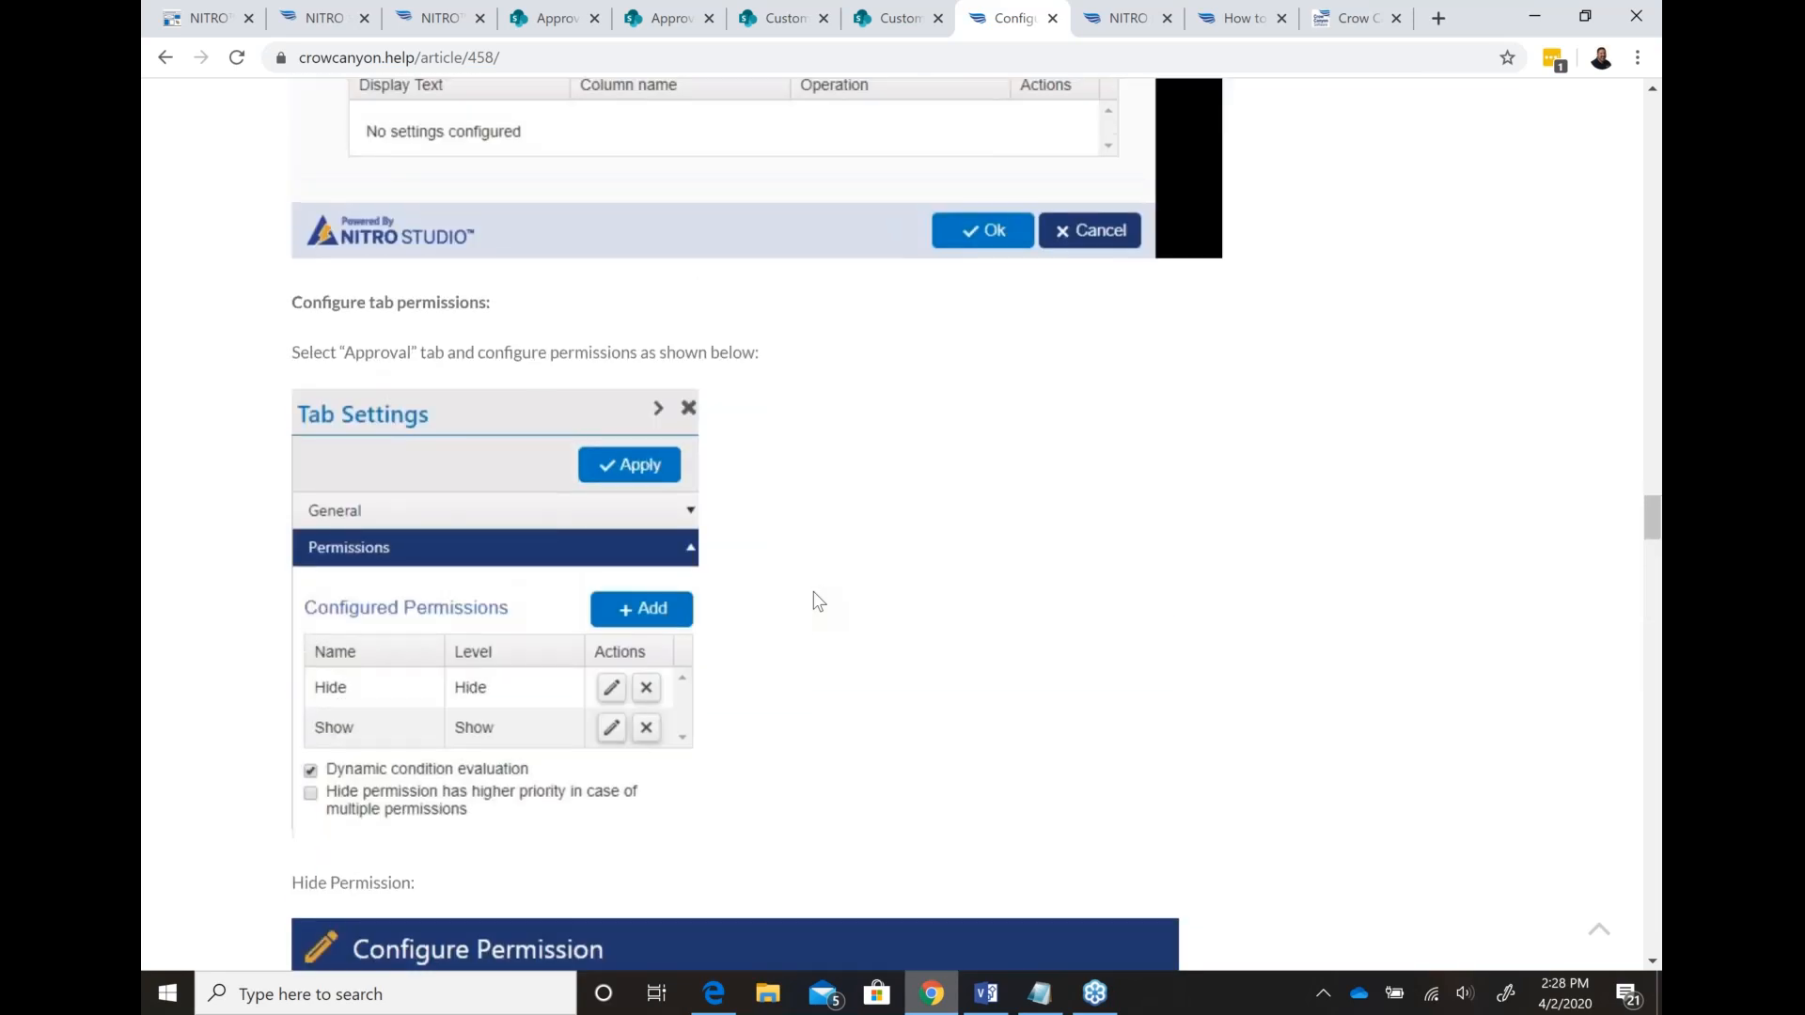
scroll(818, 600, up, 7)
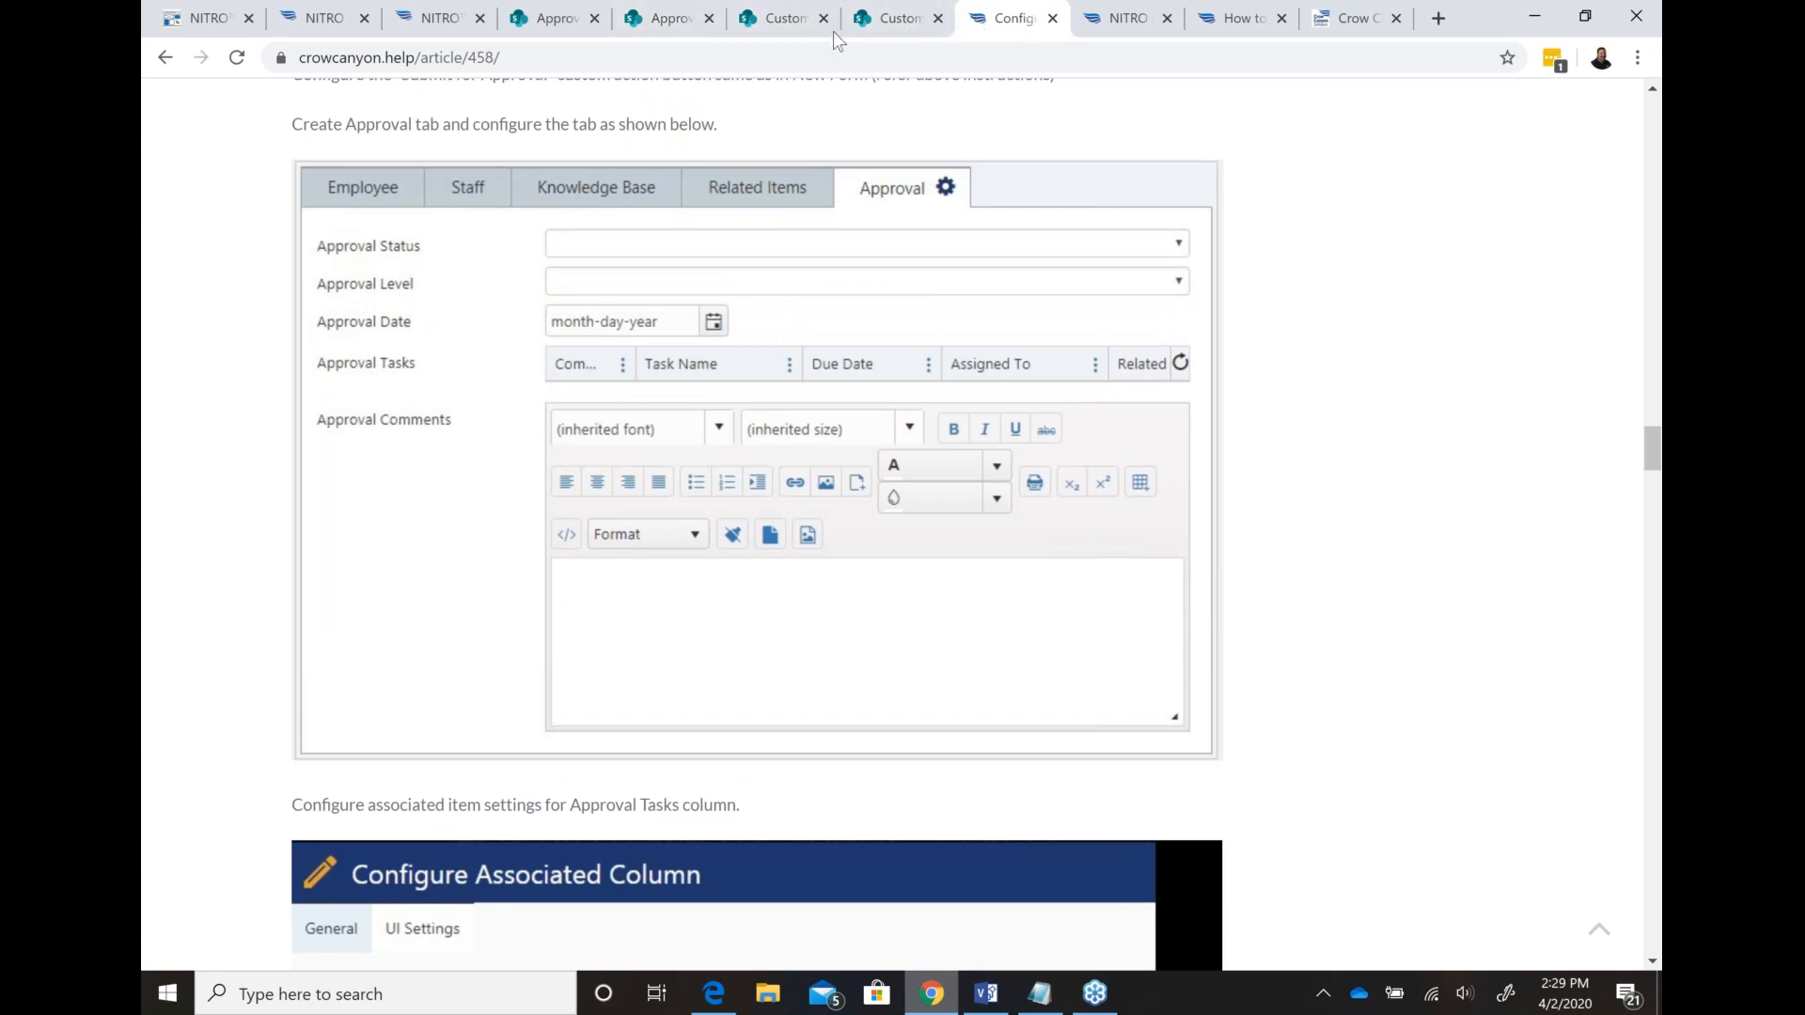
Step: Return to the Approval Tasks form designer and remove the Submit Action button beside Deny
click(199, 19)
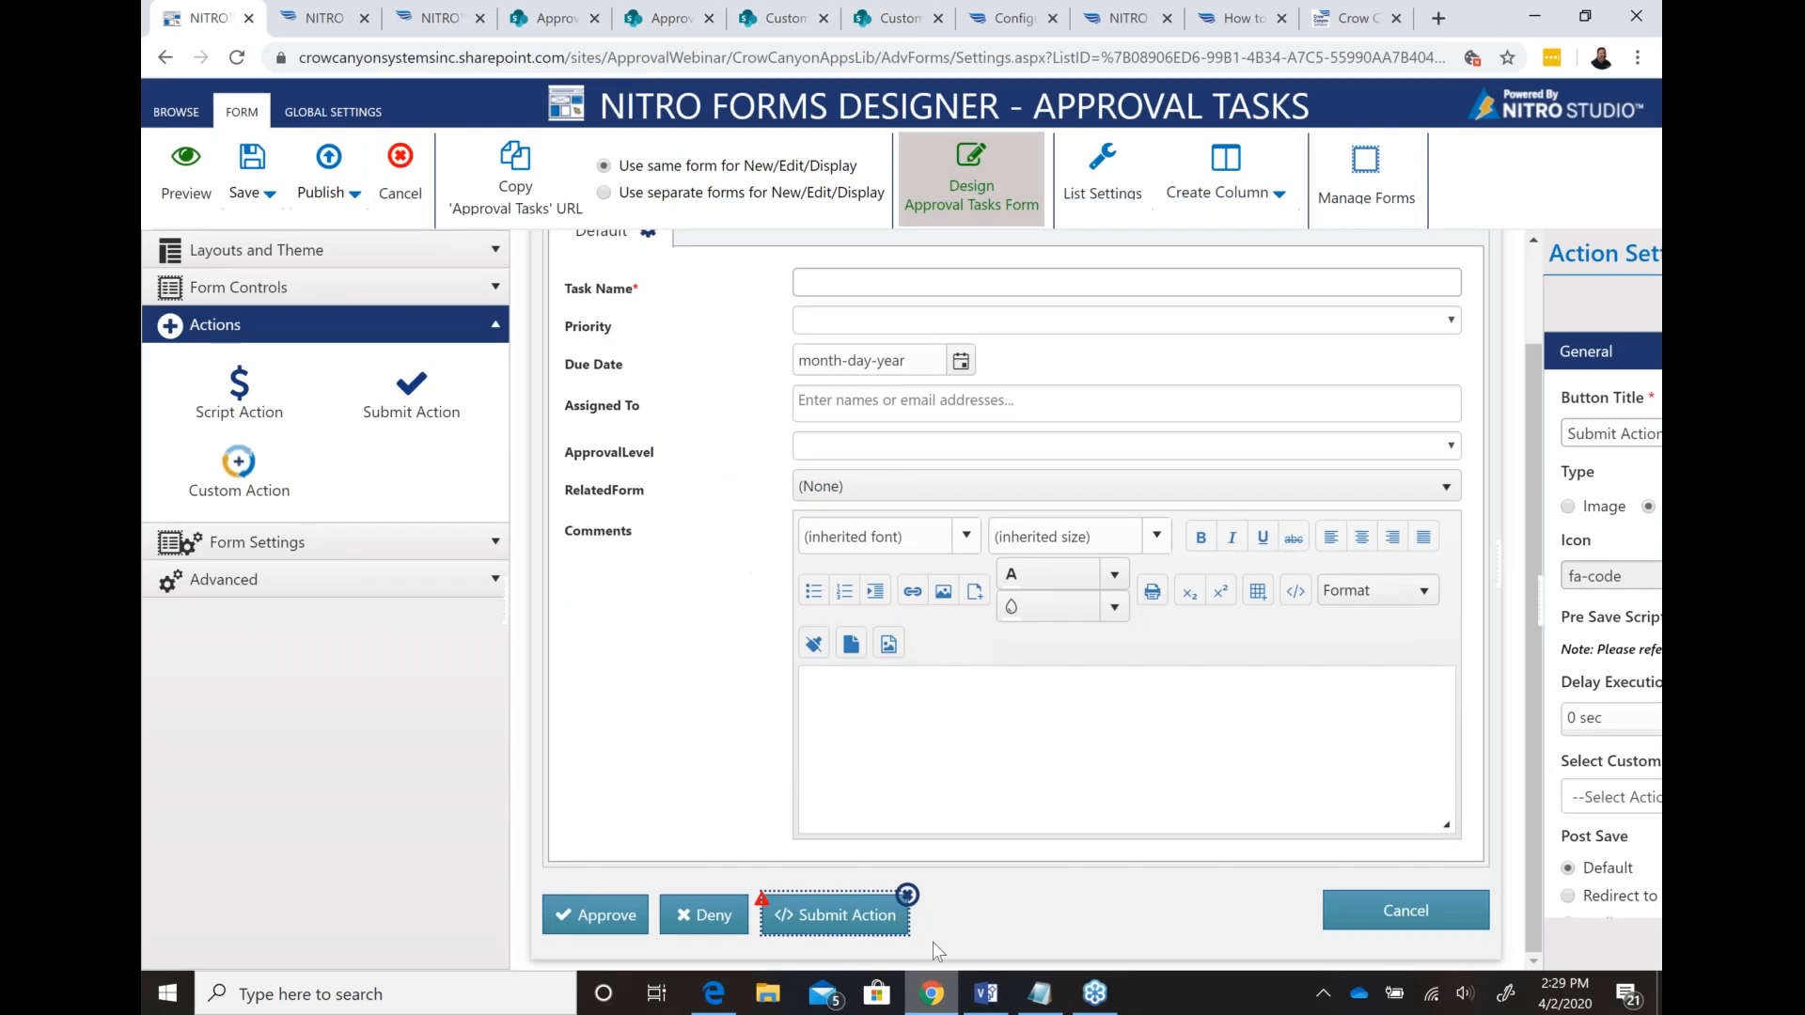
click(908, 896)
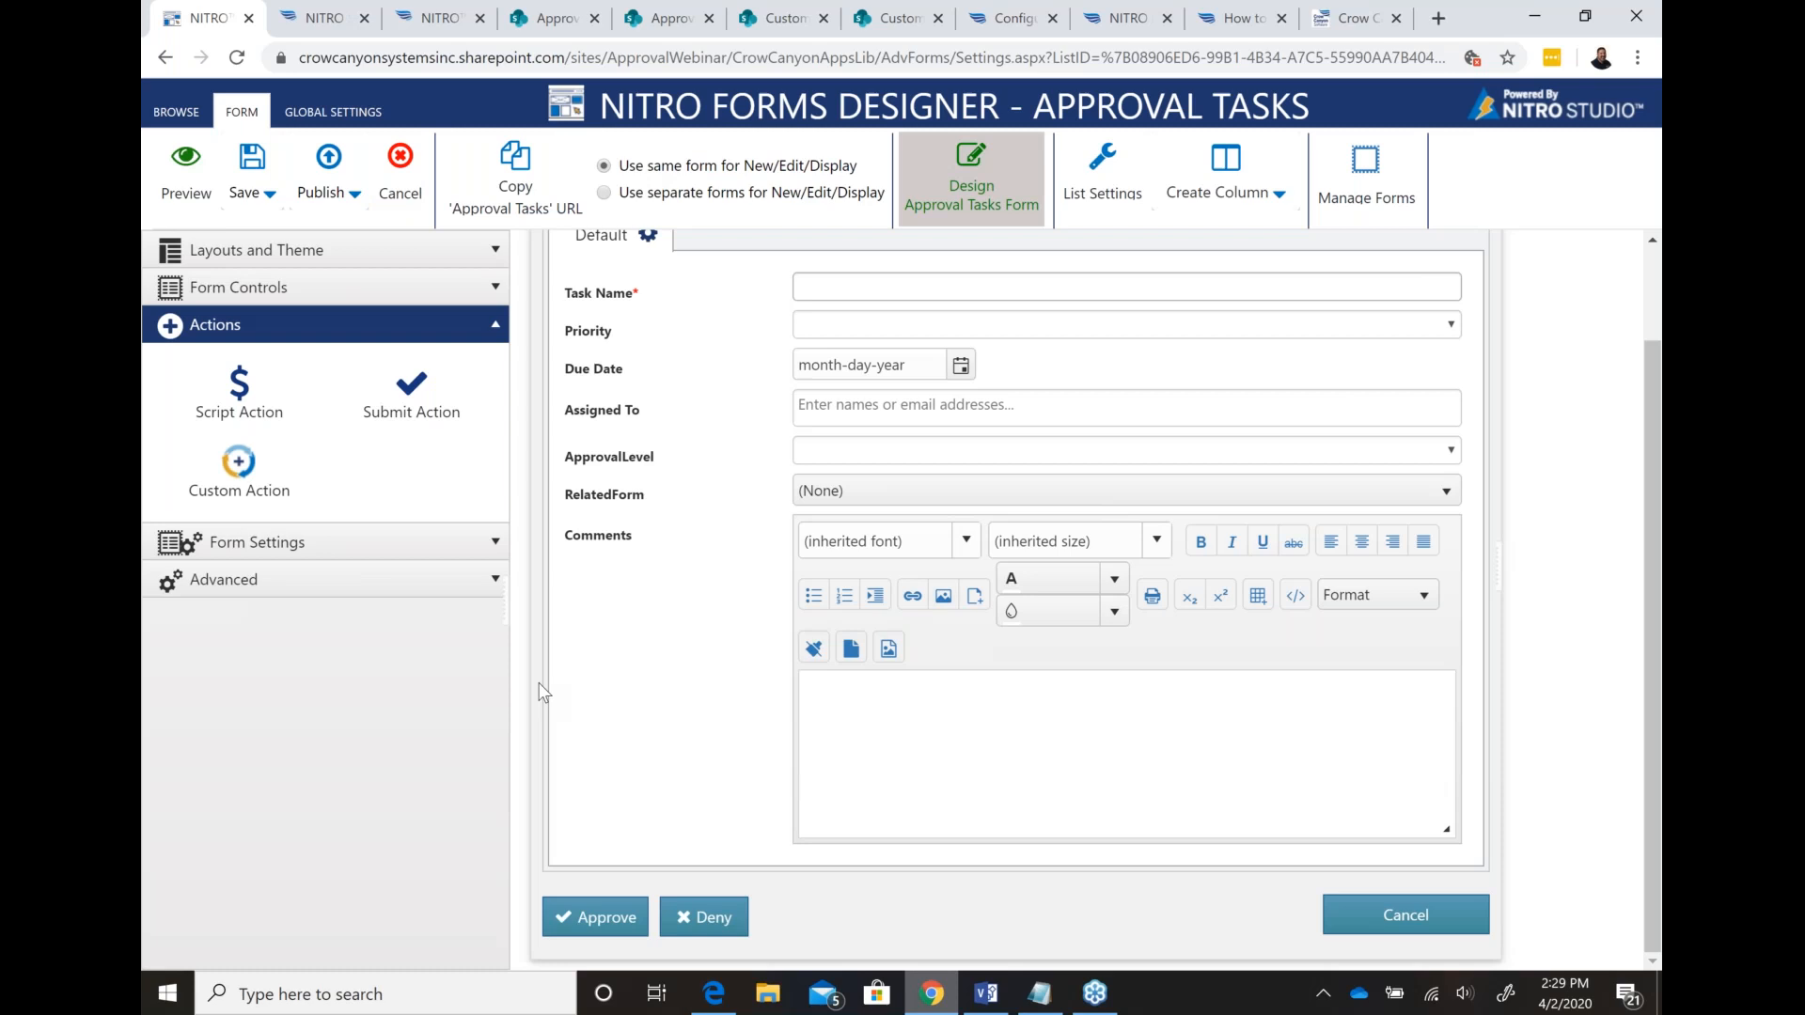
Step: Try to find a group for L3 Approver in the first Finance Approval item of Approval Definition using "memb" and "visi", and cancel the edit
click(664, 32)
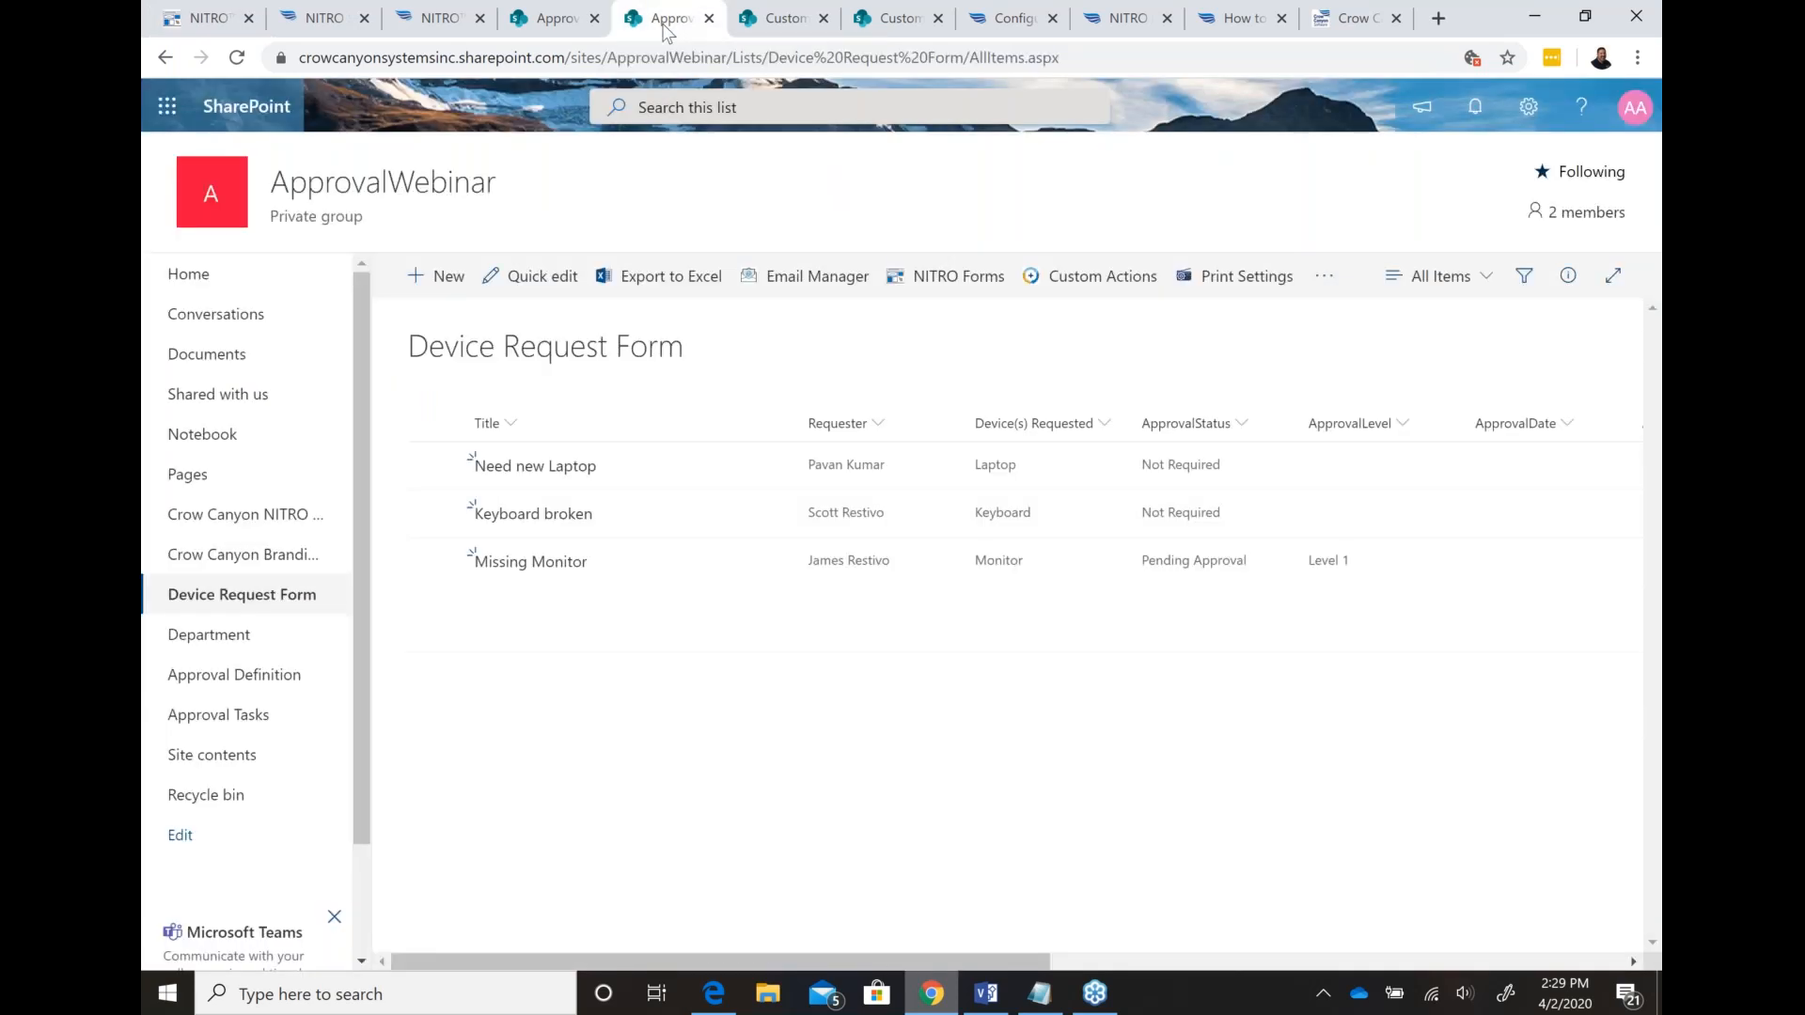
click(566, 27)
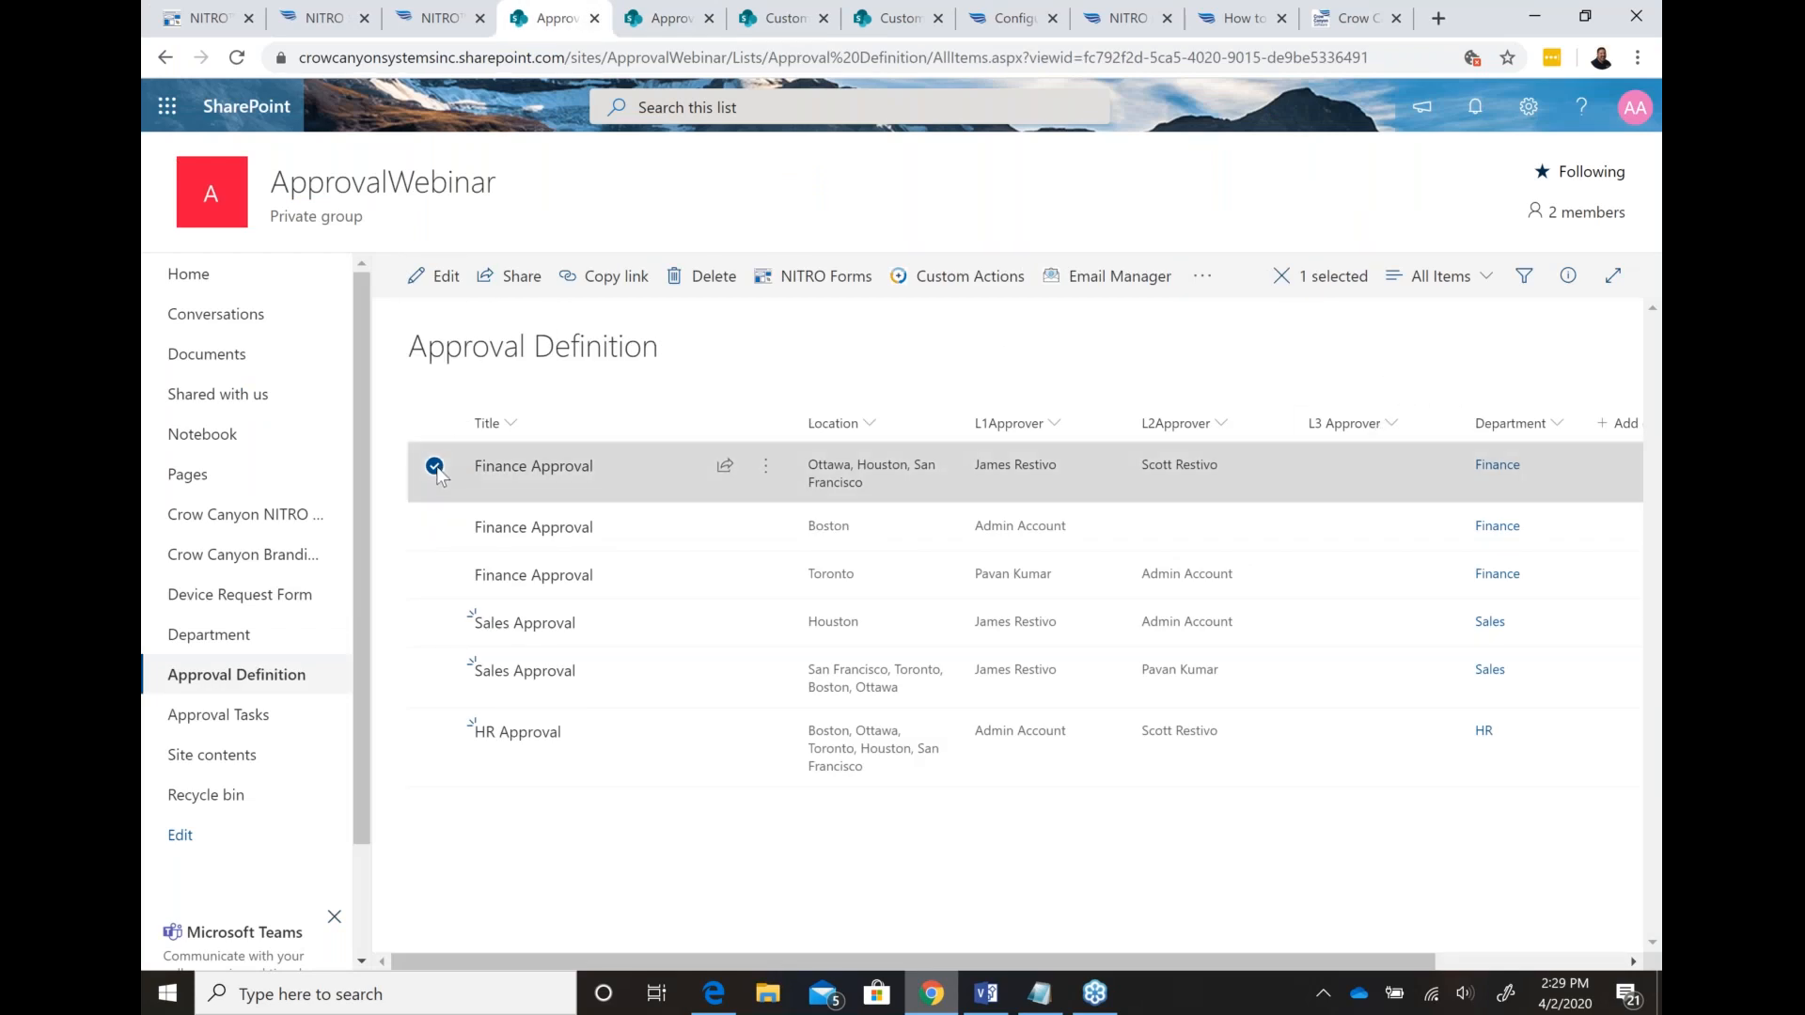
click(446, 278)
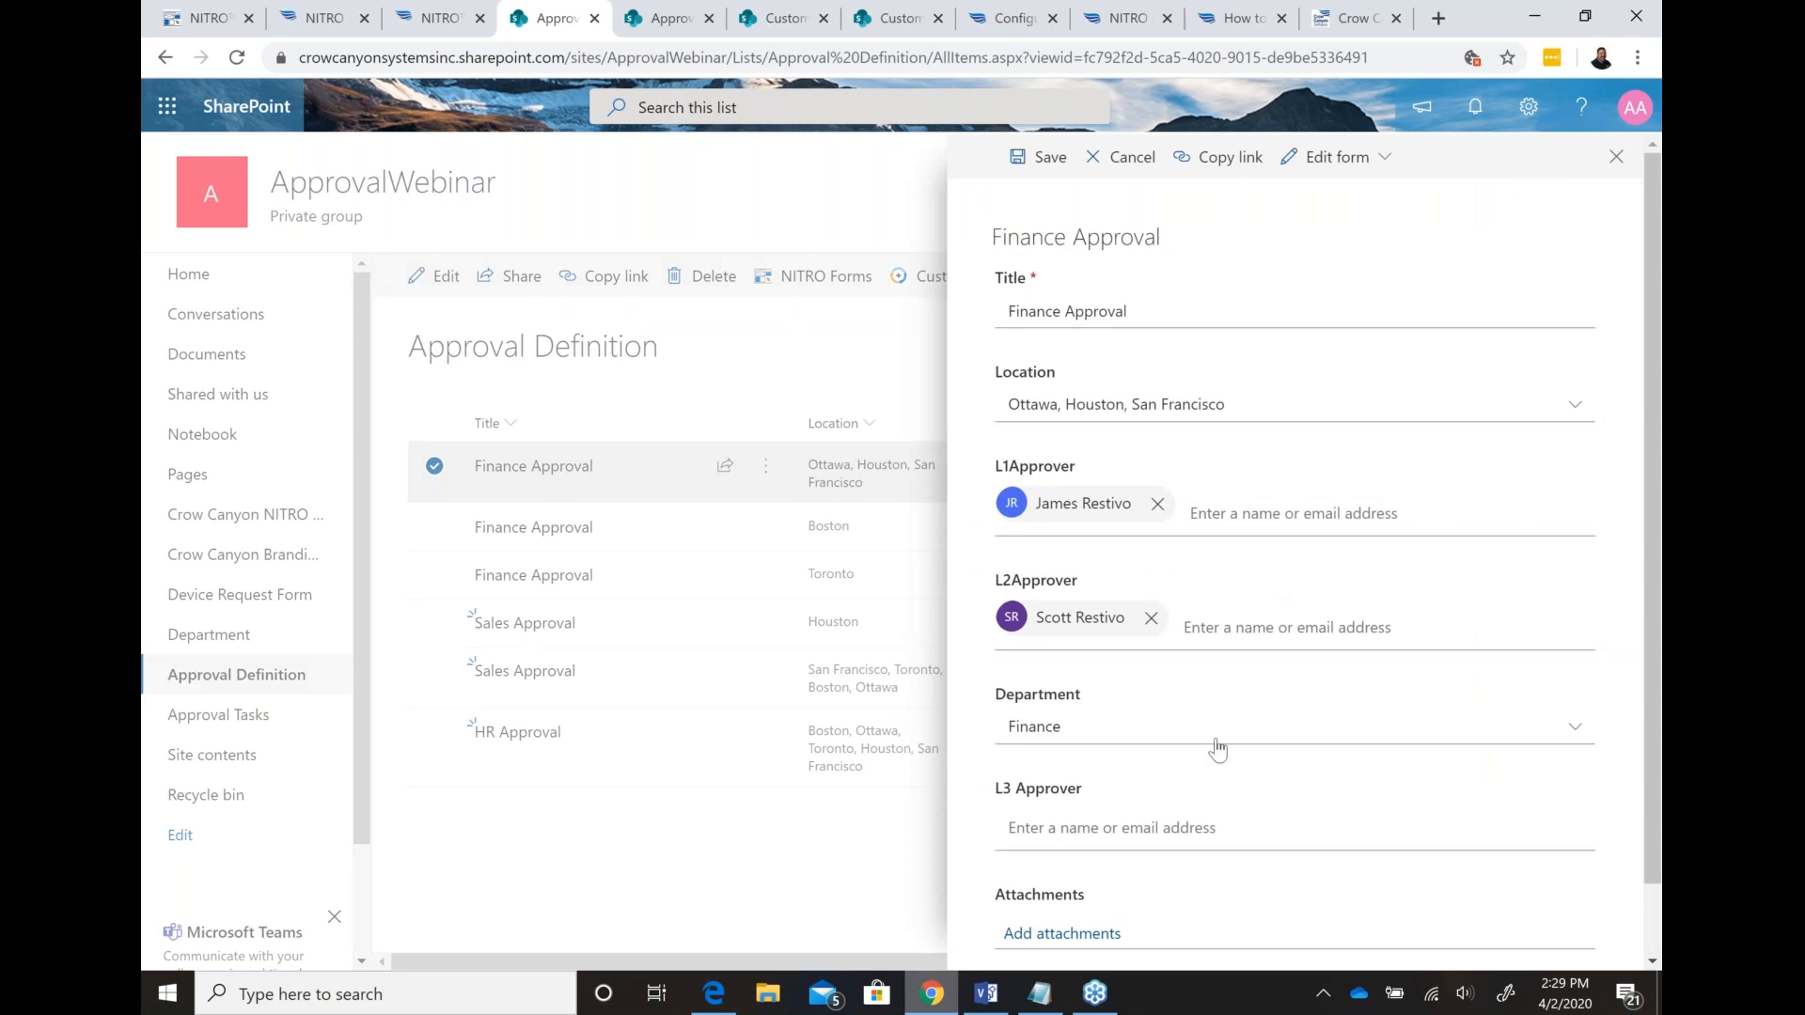
click(1288, 517)
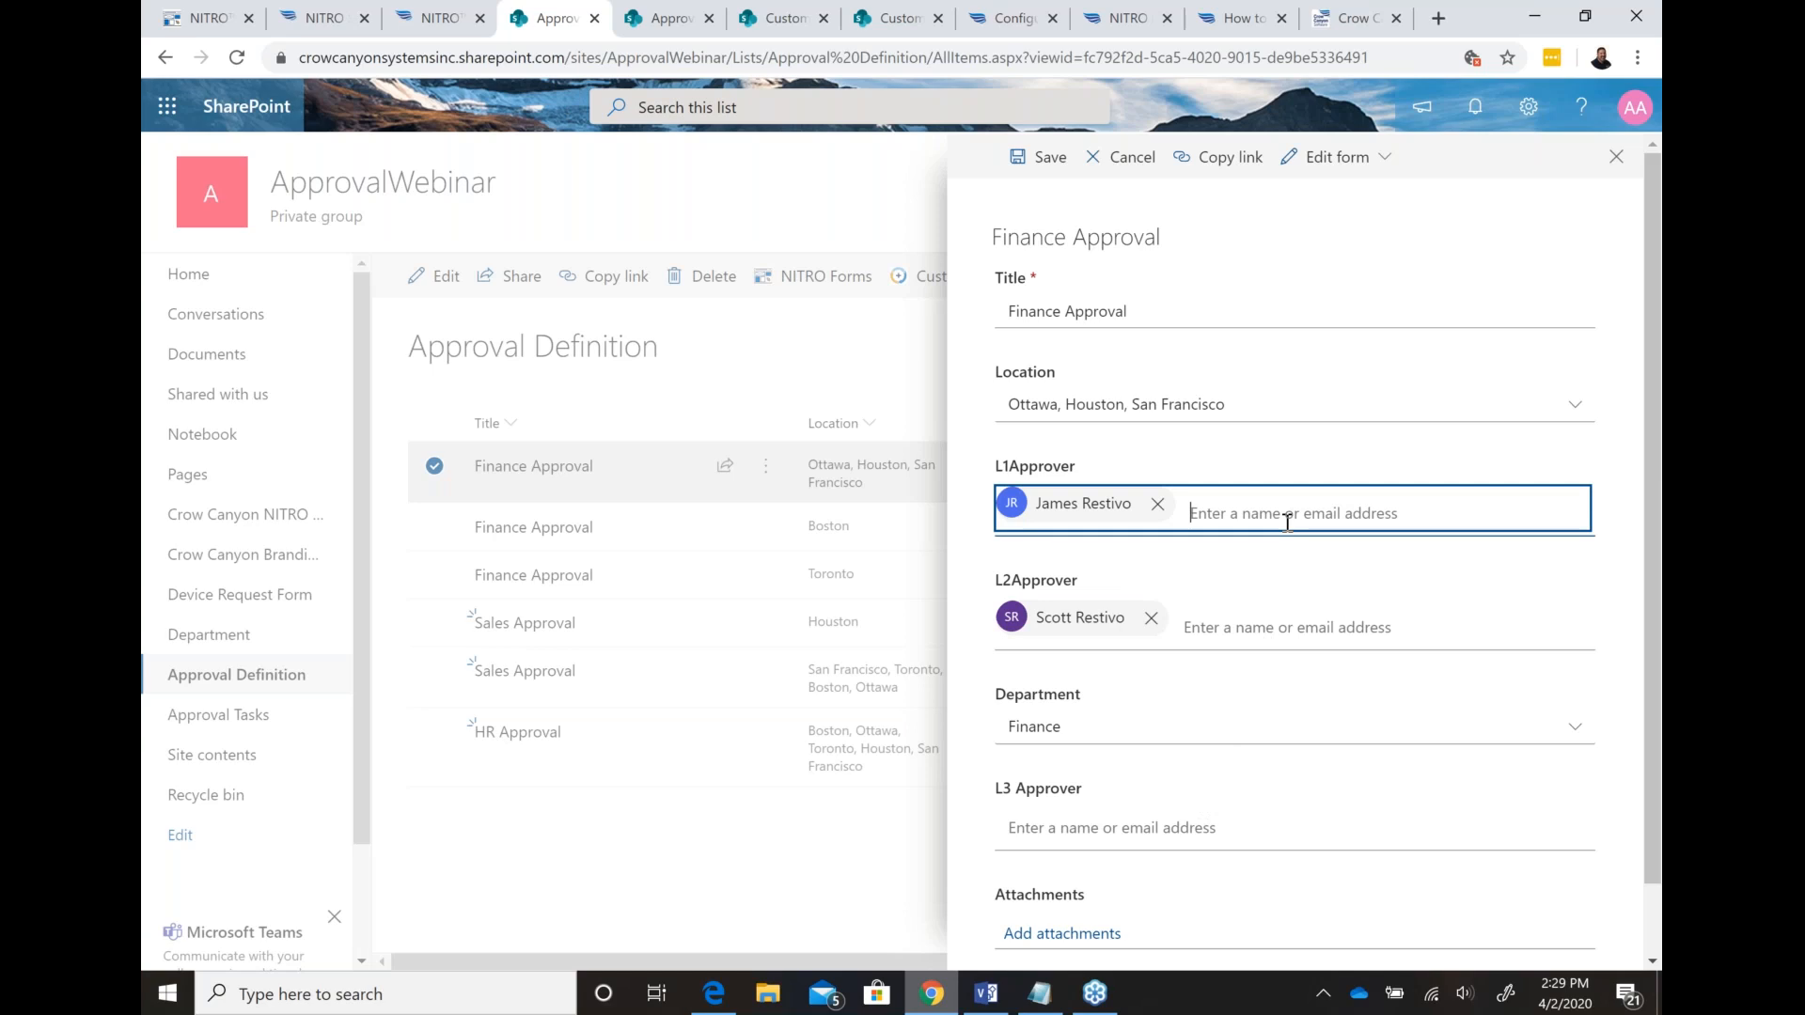
click(1162, 824)
text(memb)
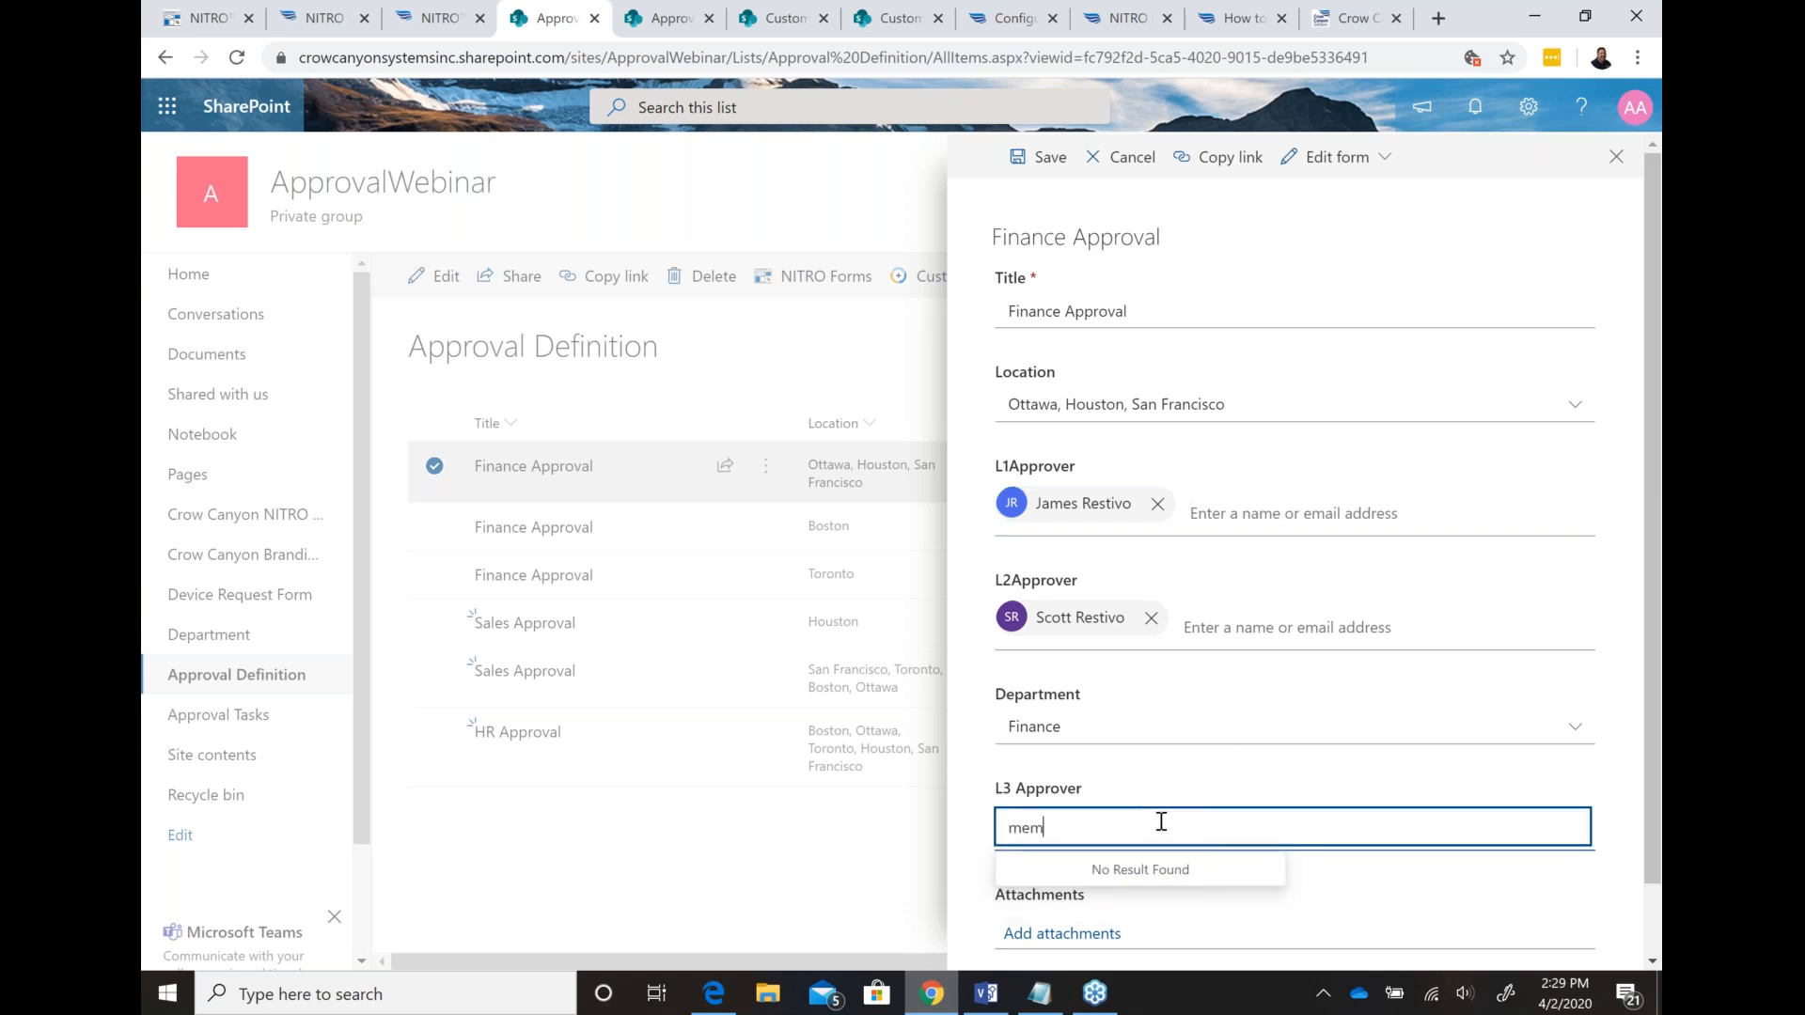
key(BackSpace)
key(BackSpace)
key(BackSpace)
key(BackSpace)
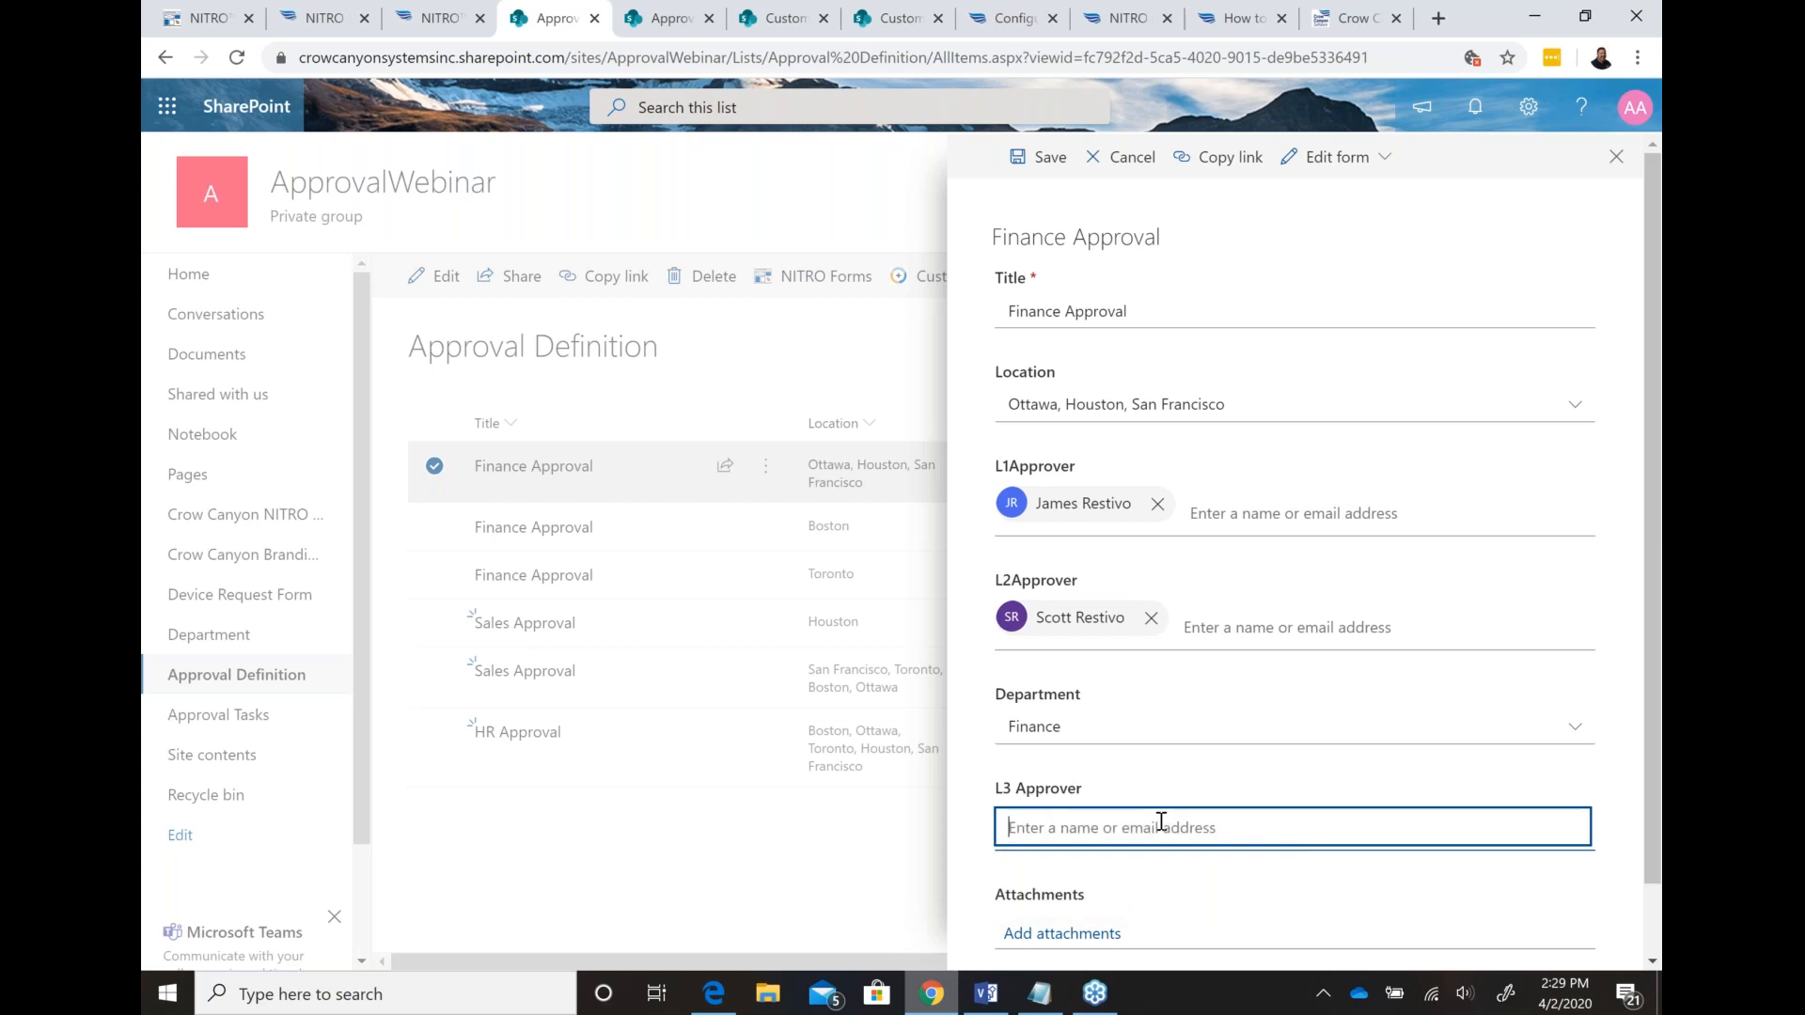
text(visi)
key(BackSpace)
key(BackSpace)
key(BackSpace)
click(1123, 170)
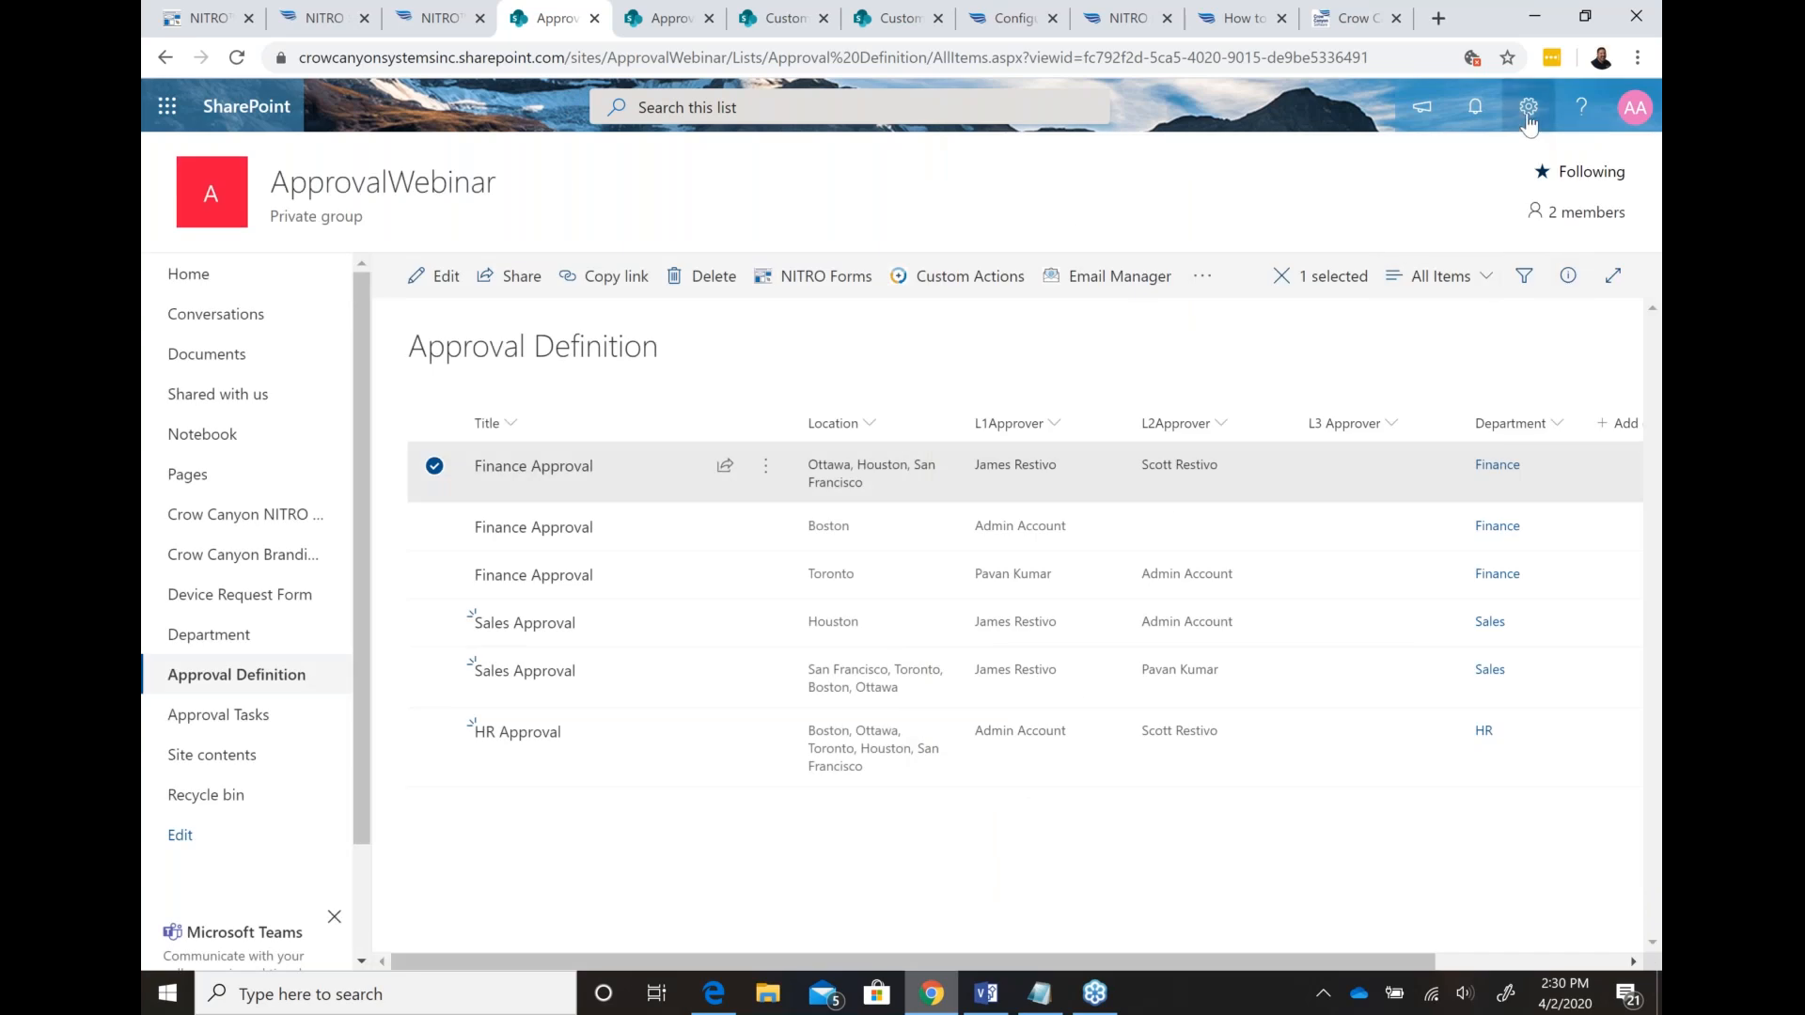
Step: Set the Approval Definition list's L3 Approver column to accept People and Groups and allow multiple selections, and save it
click(1528, 113)
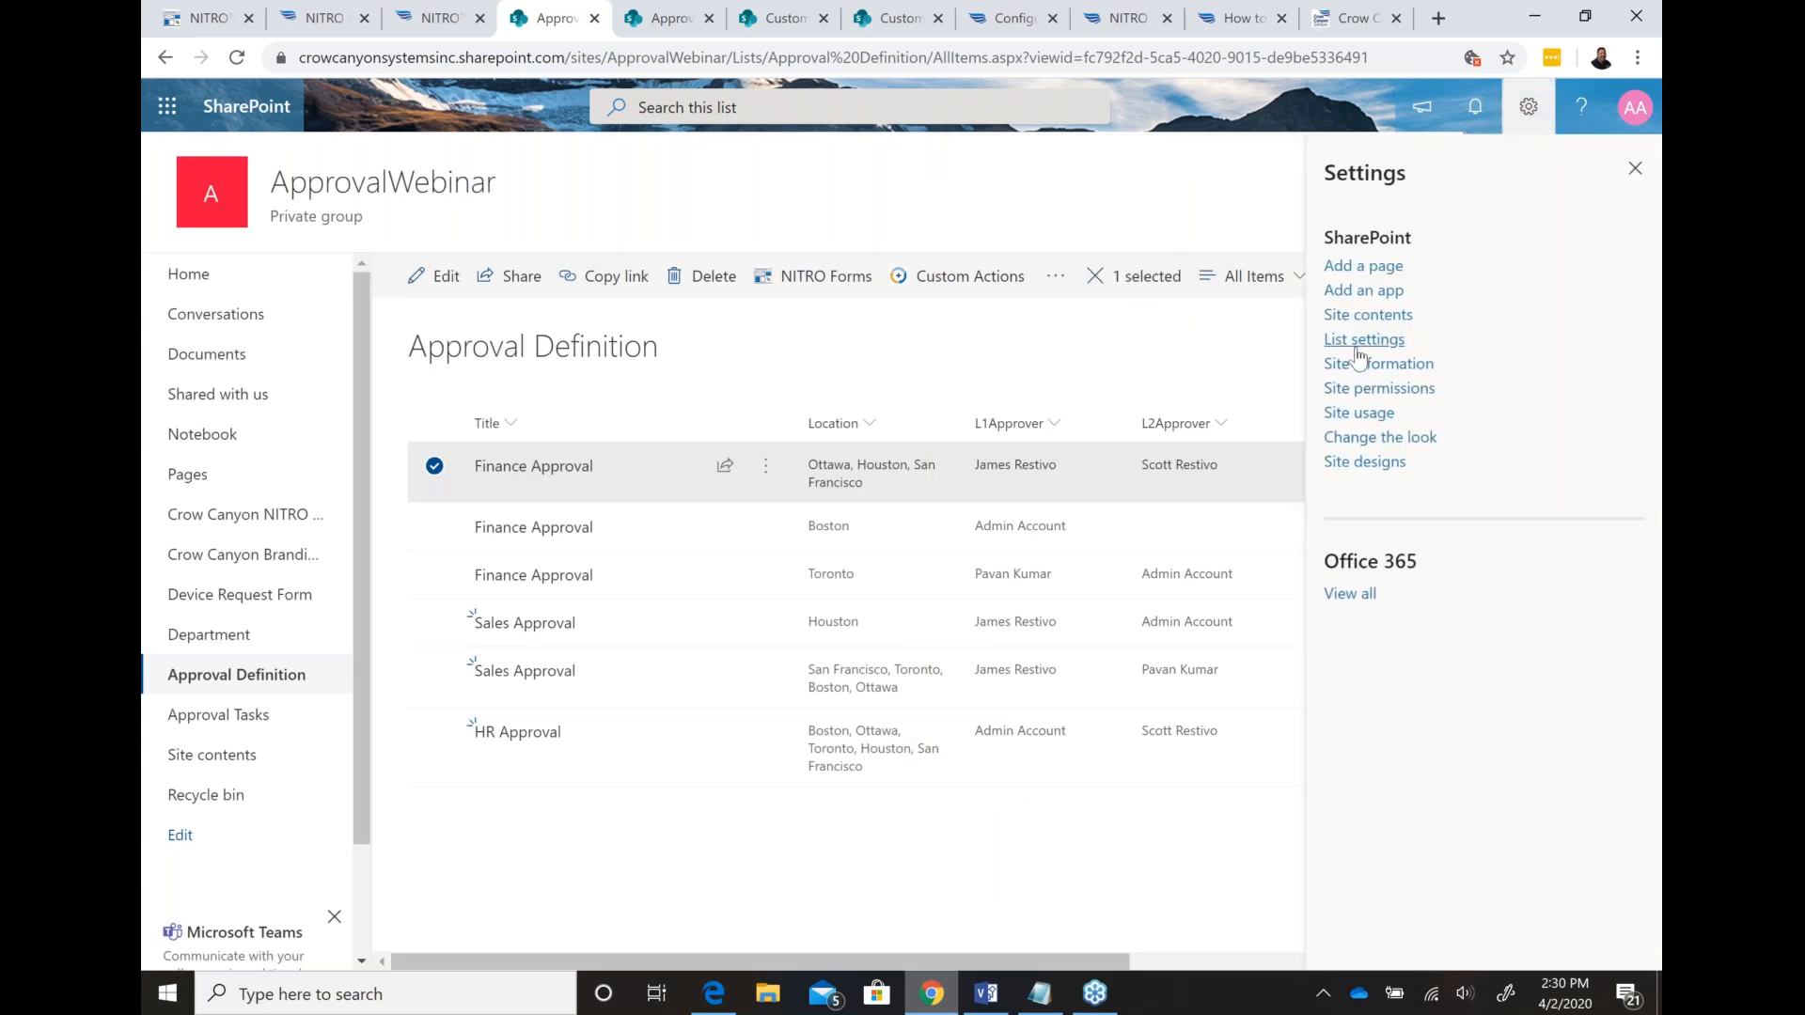
click(1357, 346)
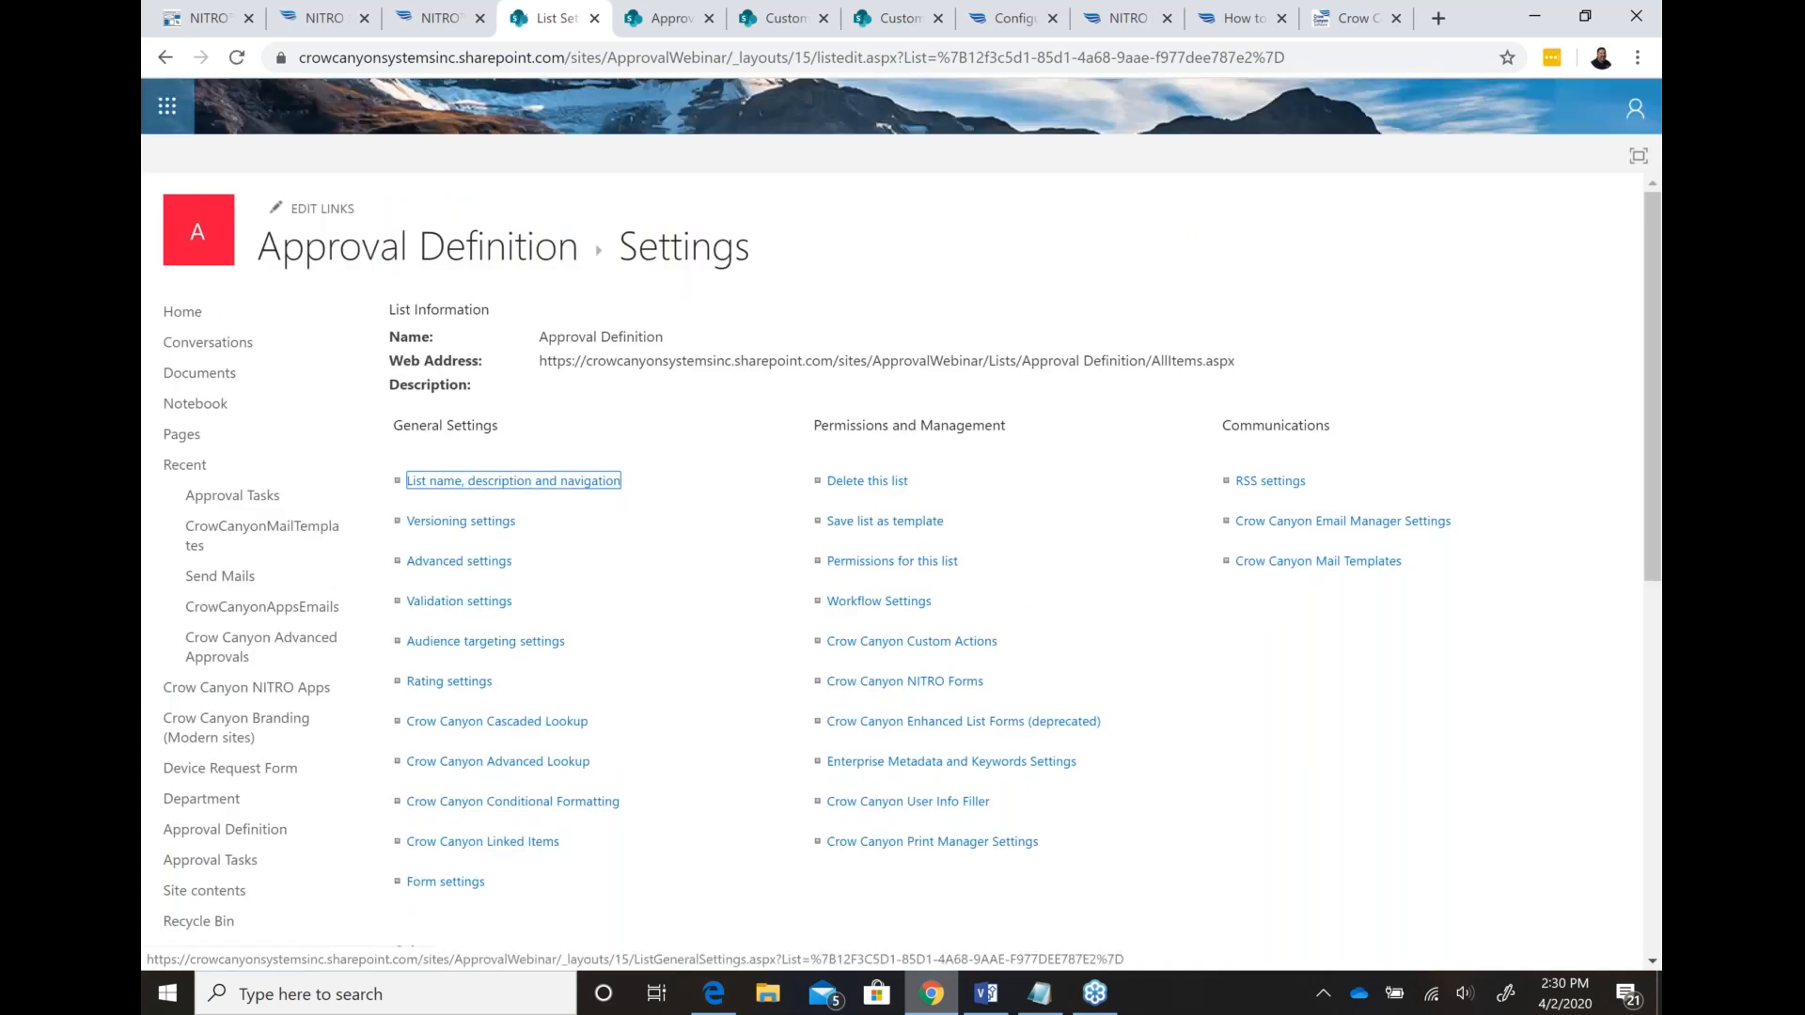
scroll(1102, 655, down, 5)
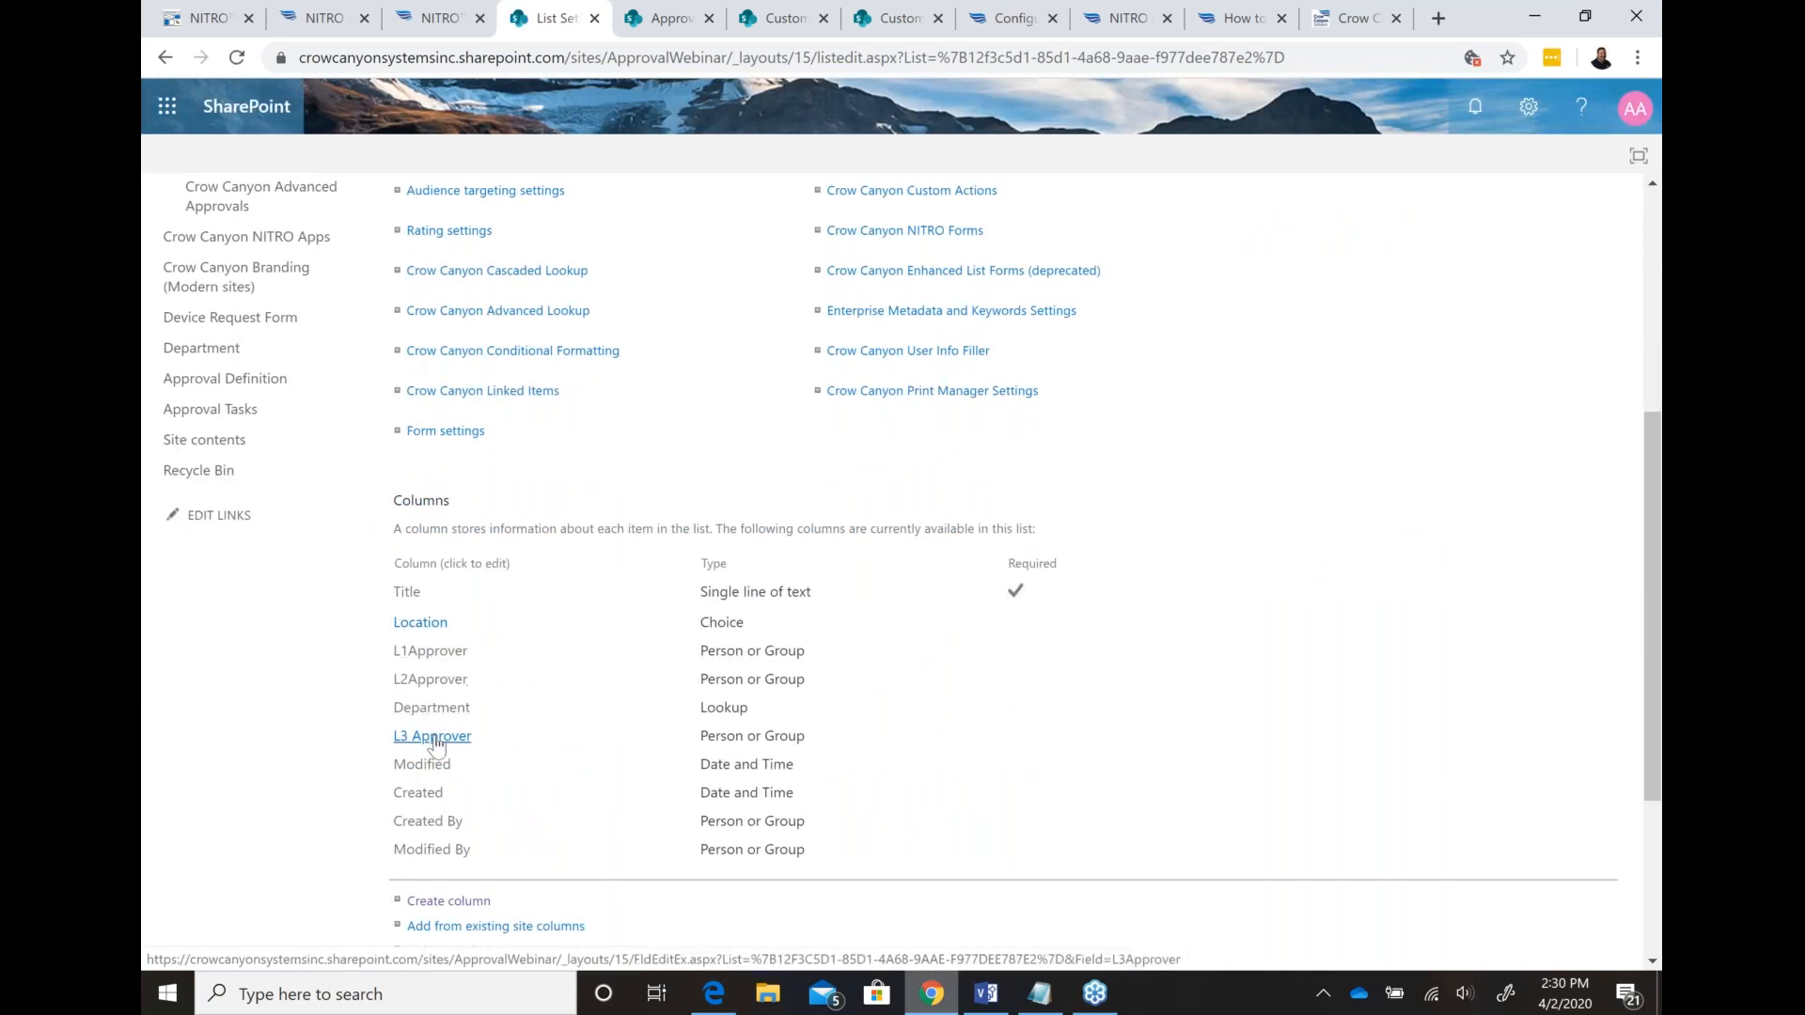
click(435, 739)
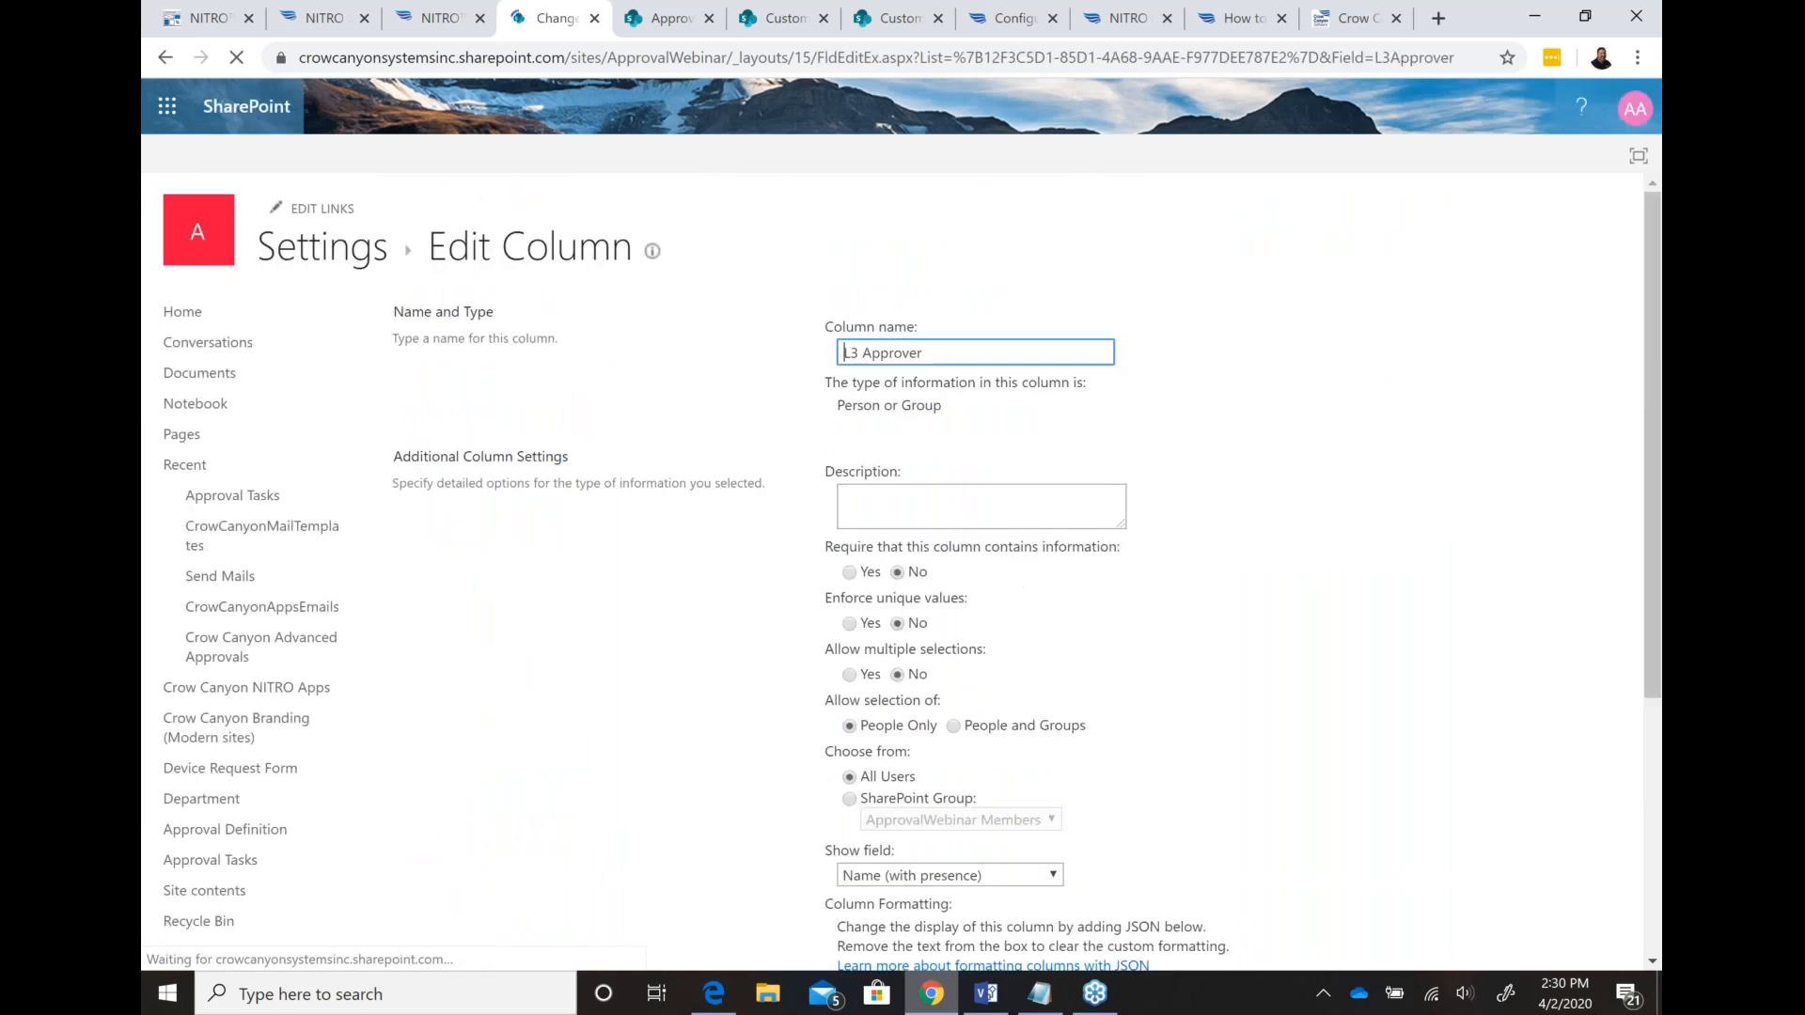
click(954, 725)
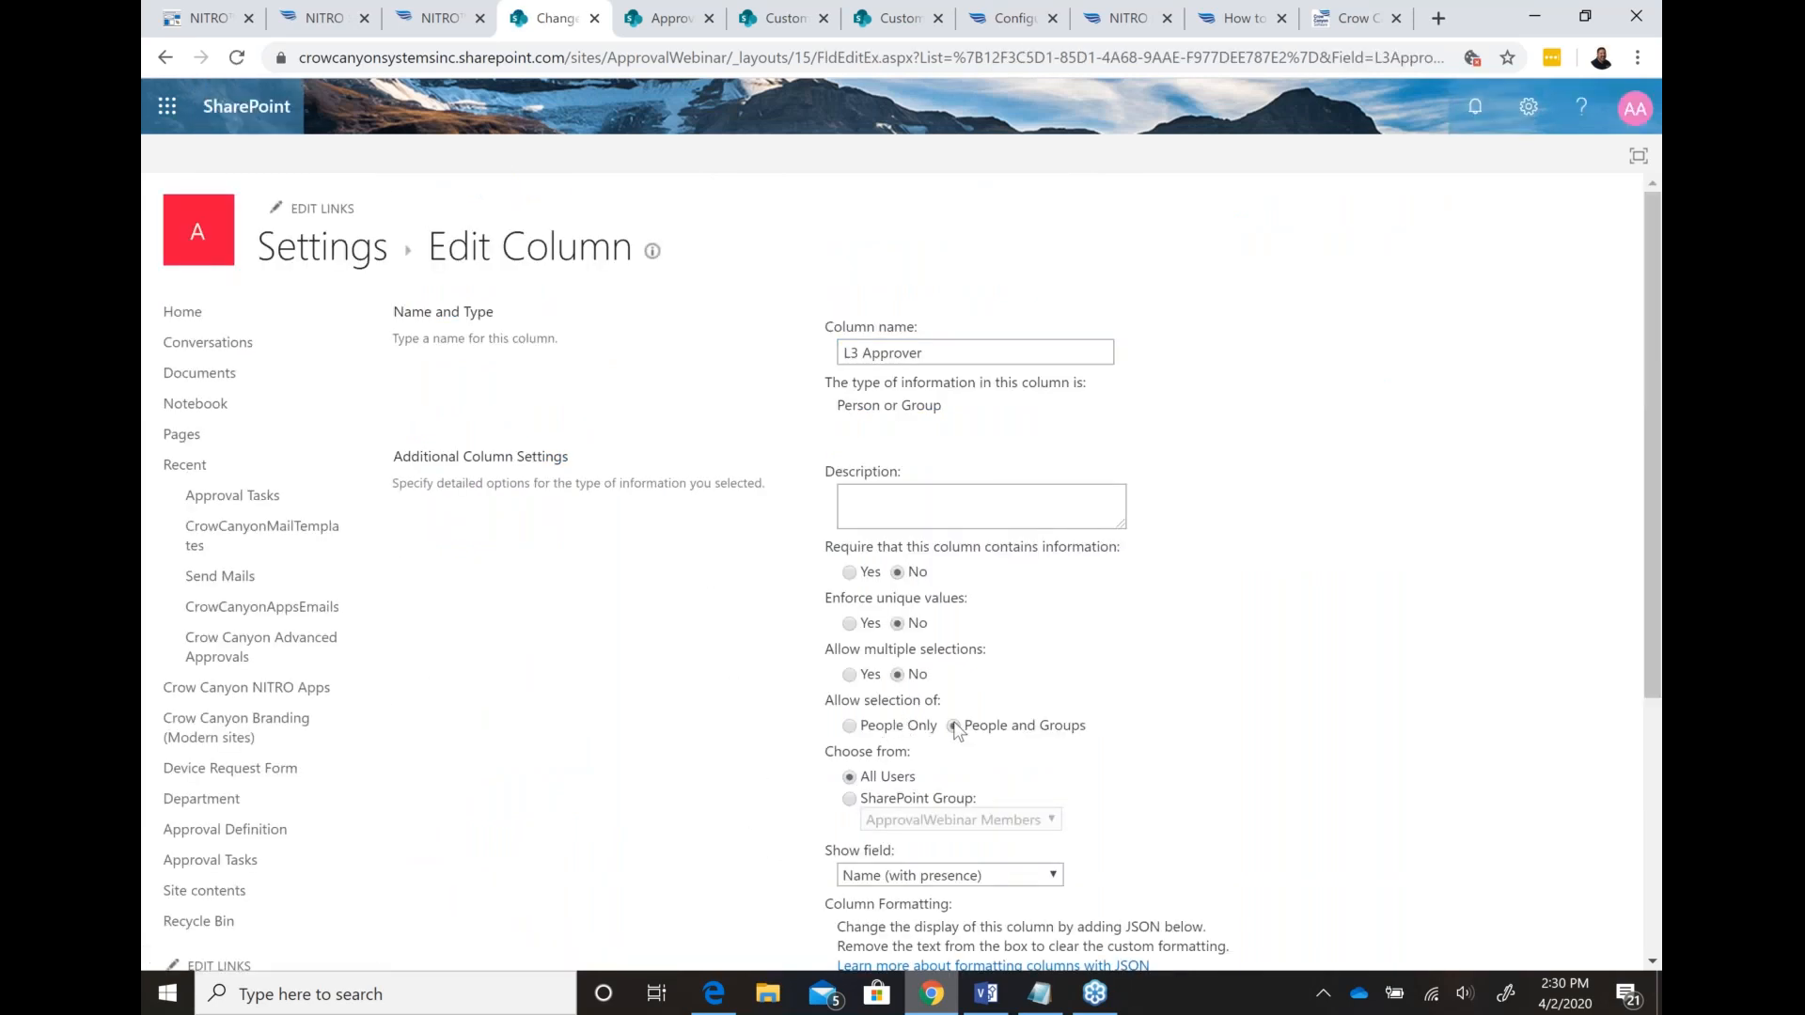
click(850, 674)
scroll(1181, 685, down, 4)
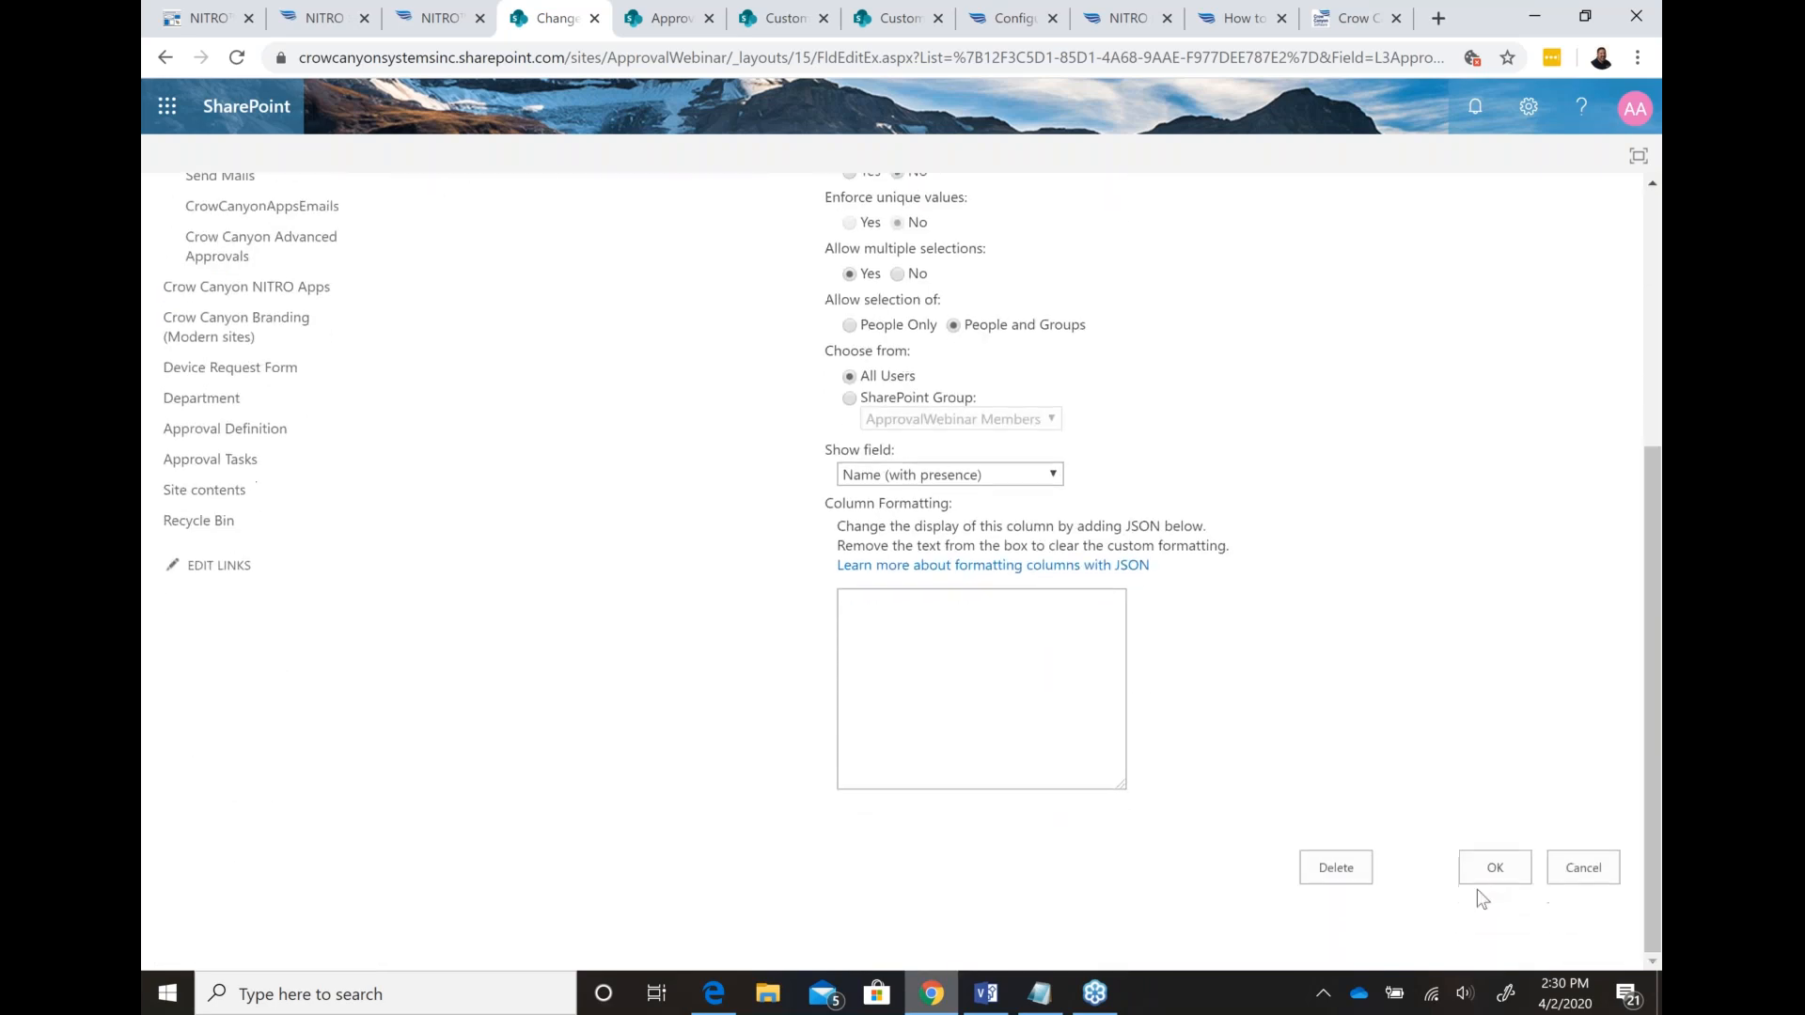
click(1484, 878)
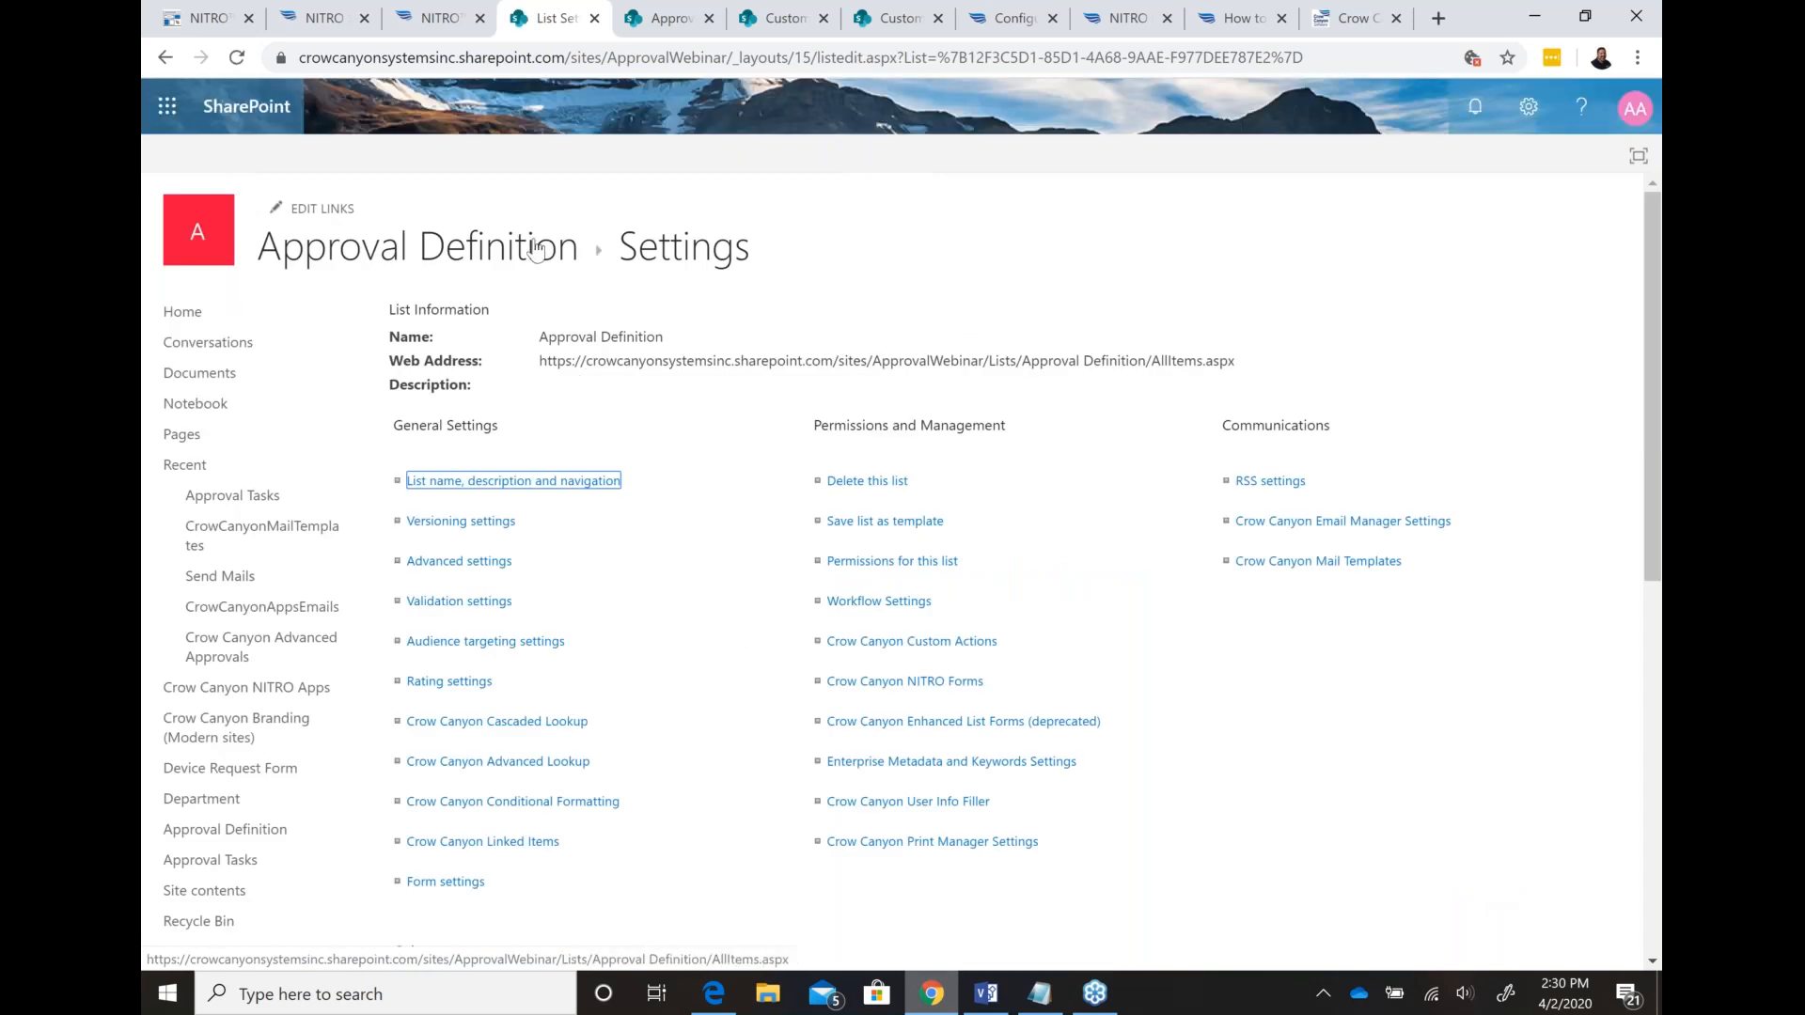
Step: Try to find a group for L3 Approver in the first Finance Approval item of the Approval Definition list using "visi" and "members"
click(536, 249)
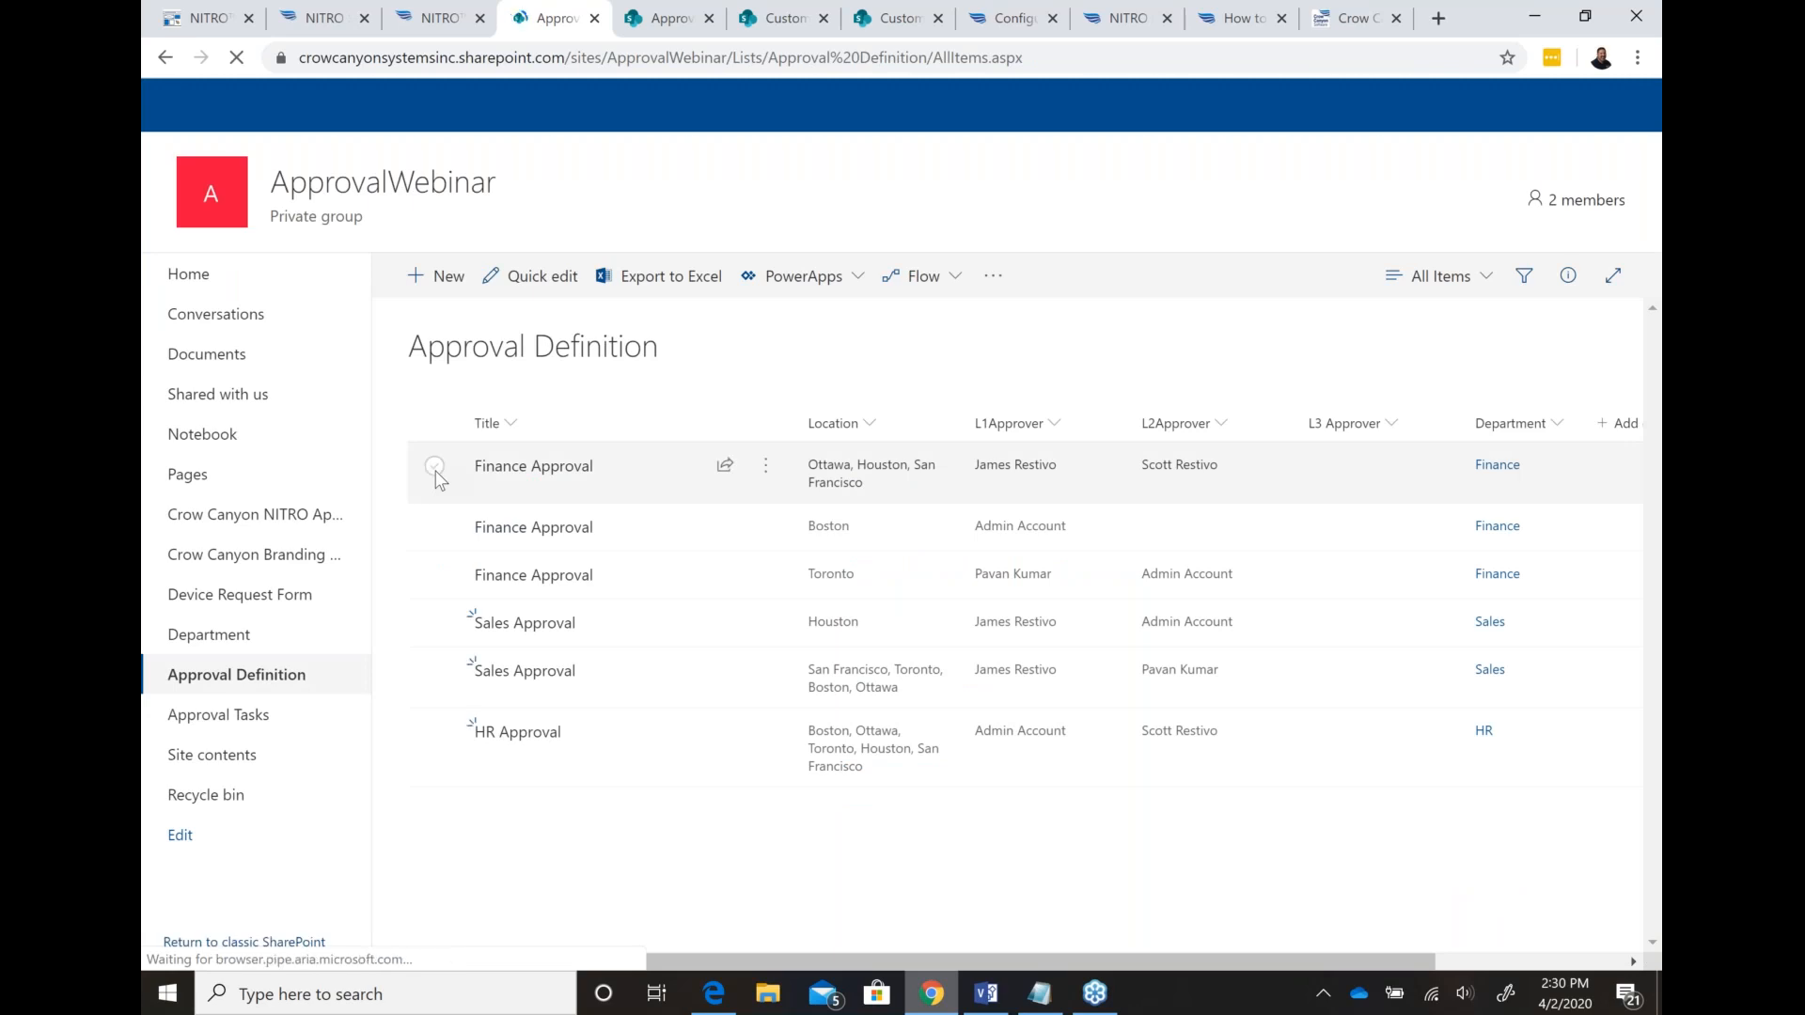
click(434, 465)
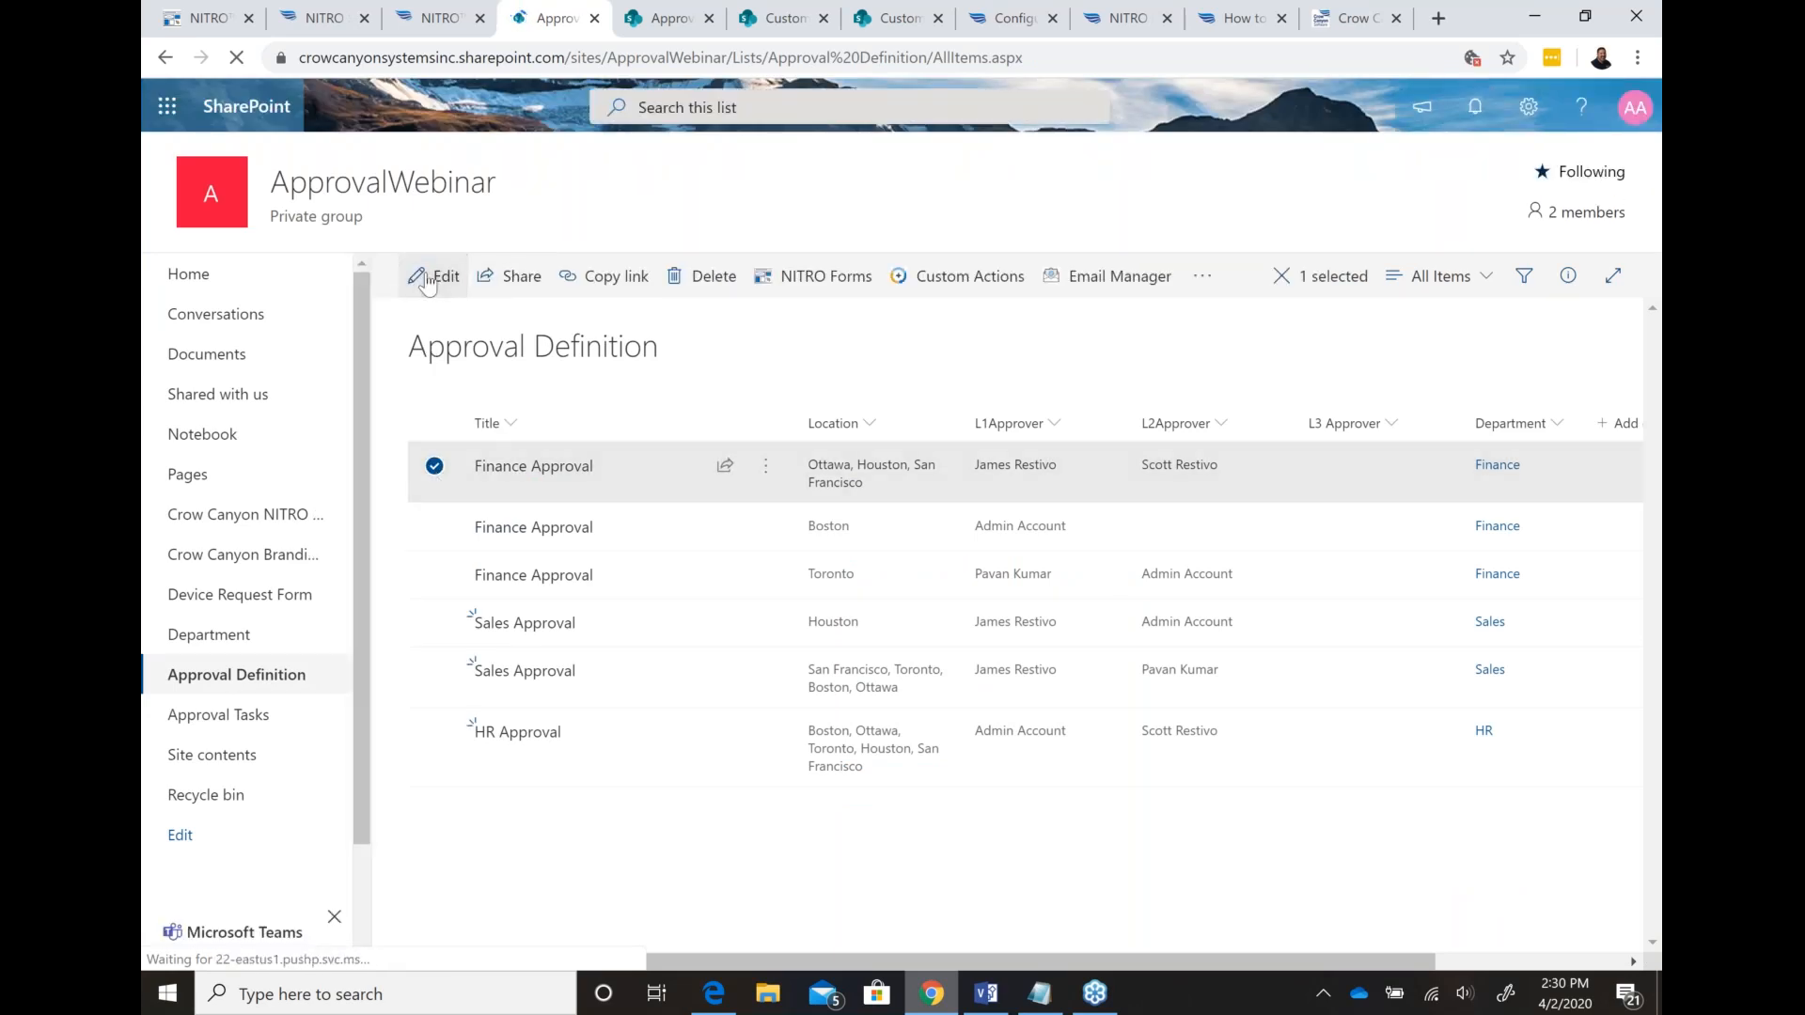
click(435, 276)
click(1140, 822)
text(visi)
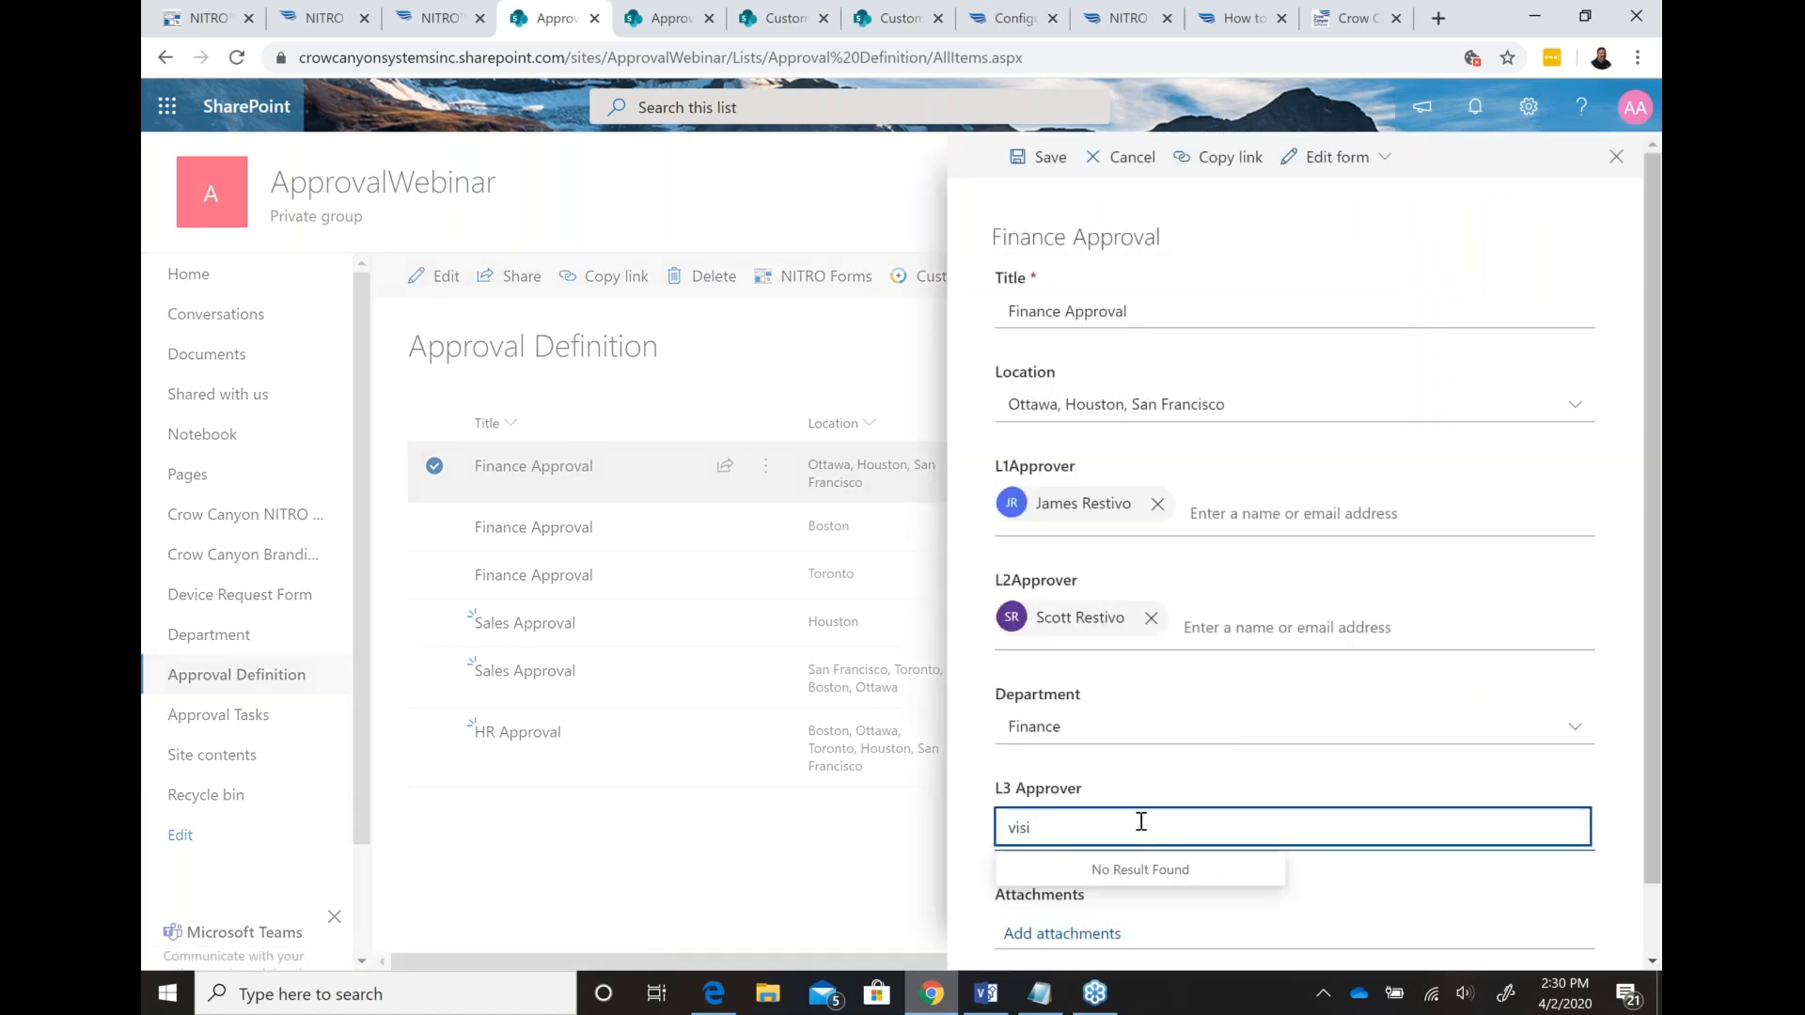
key(BackSpace)
key(BackSpace)
key(BackSpace)
key(BackSpace)
text(members)
key(ctrl+a)
key(BackSpace)
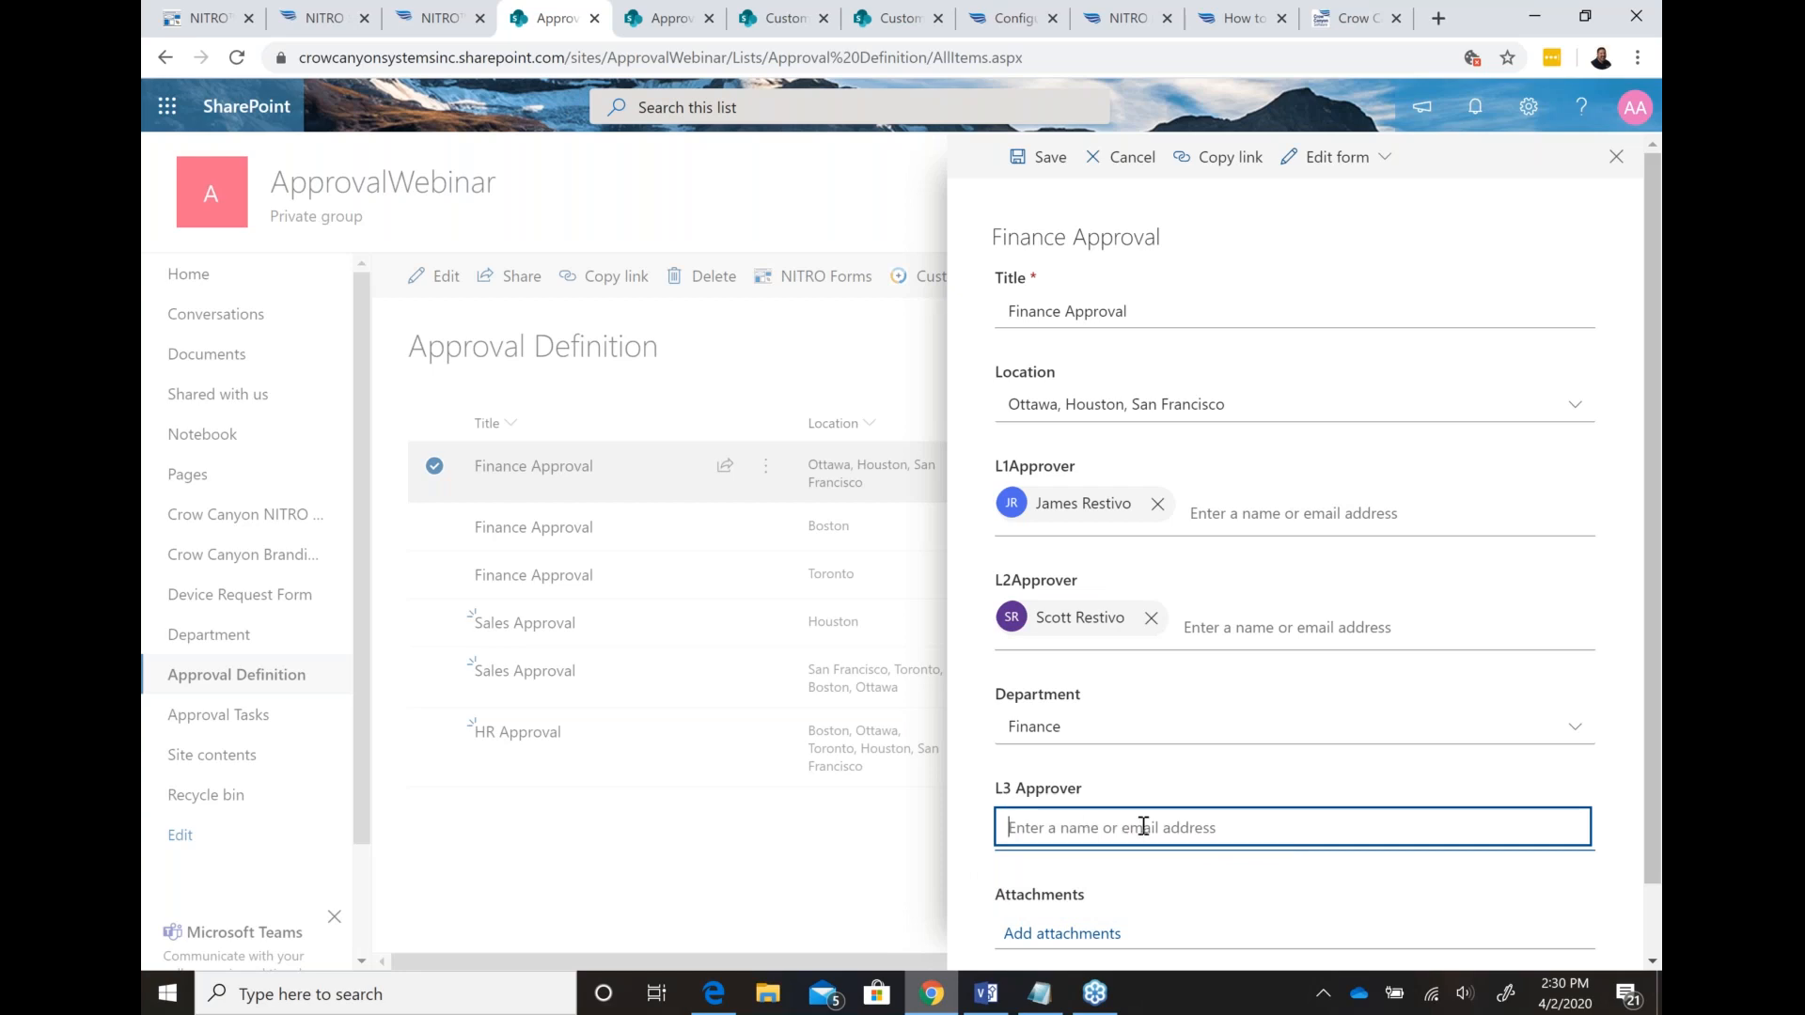
Step: Try Admin Account as the L2Approver of the Finance Approval item, and cancel the edit
click(1246, 615)
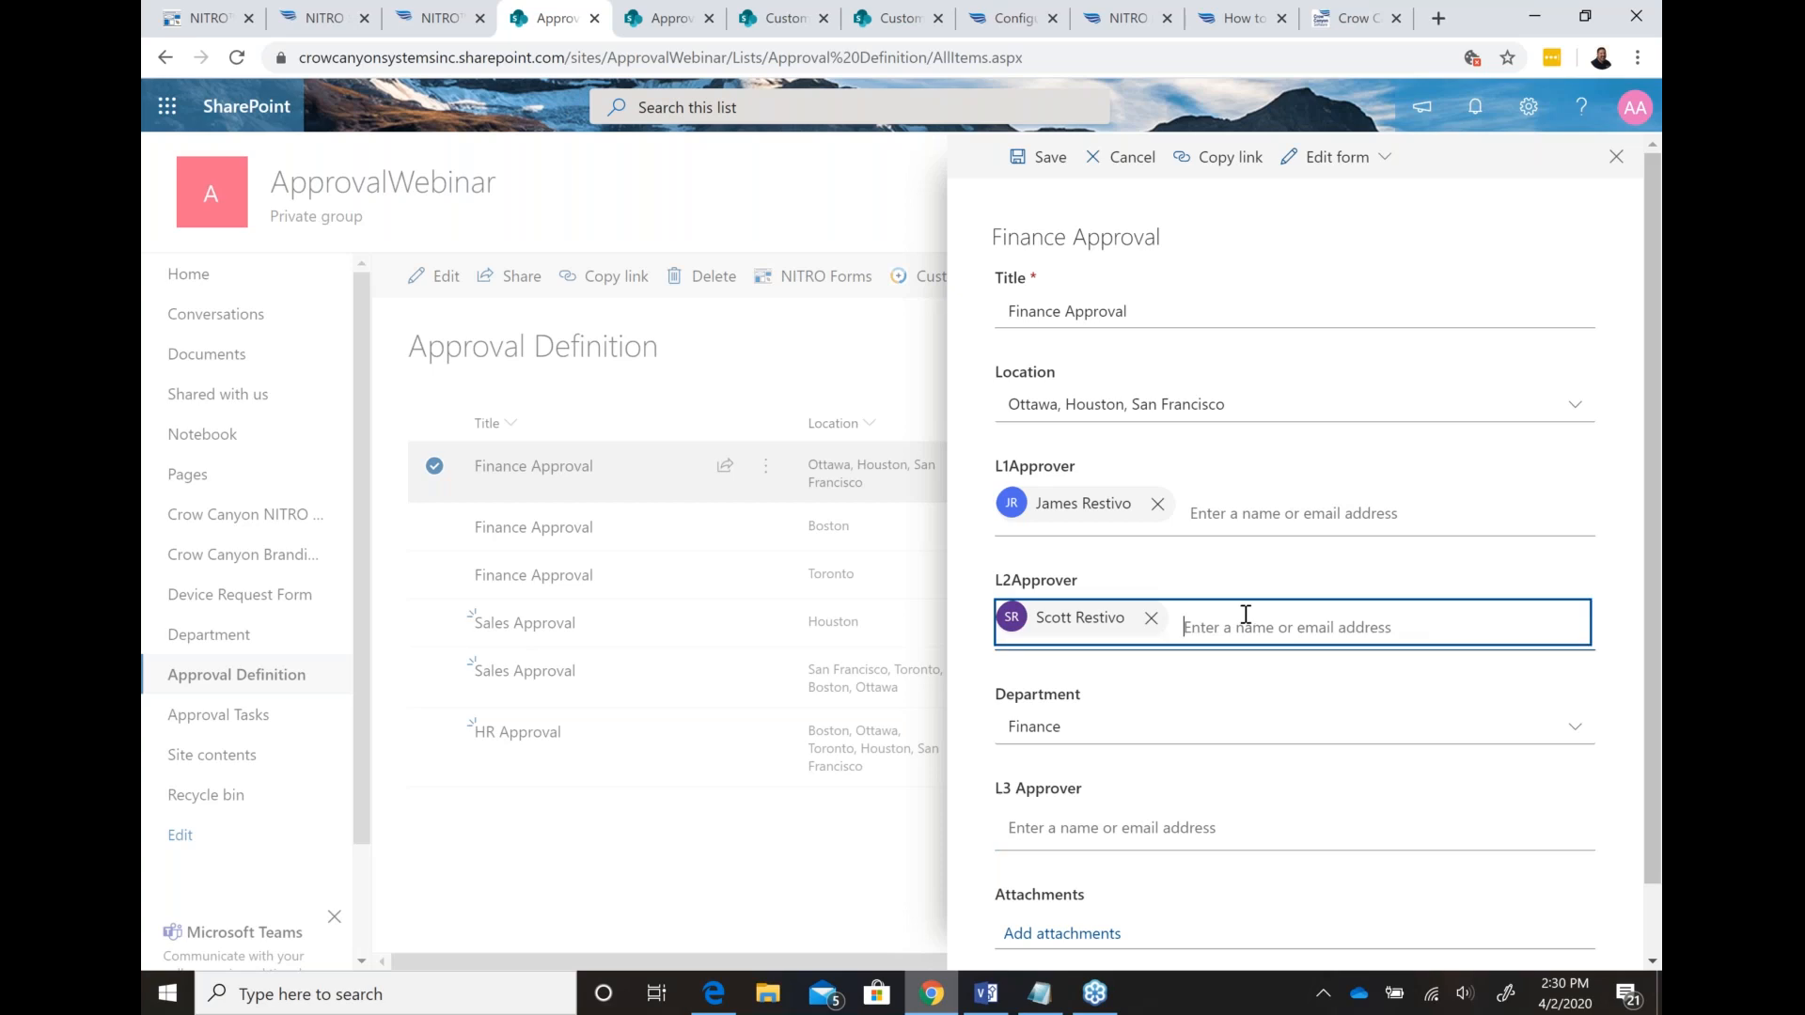
text(adm)
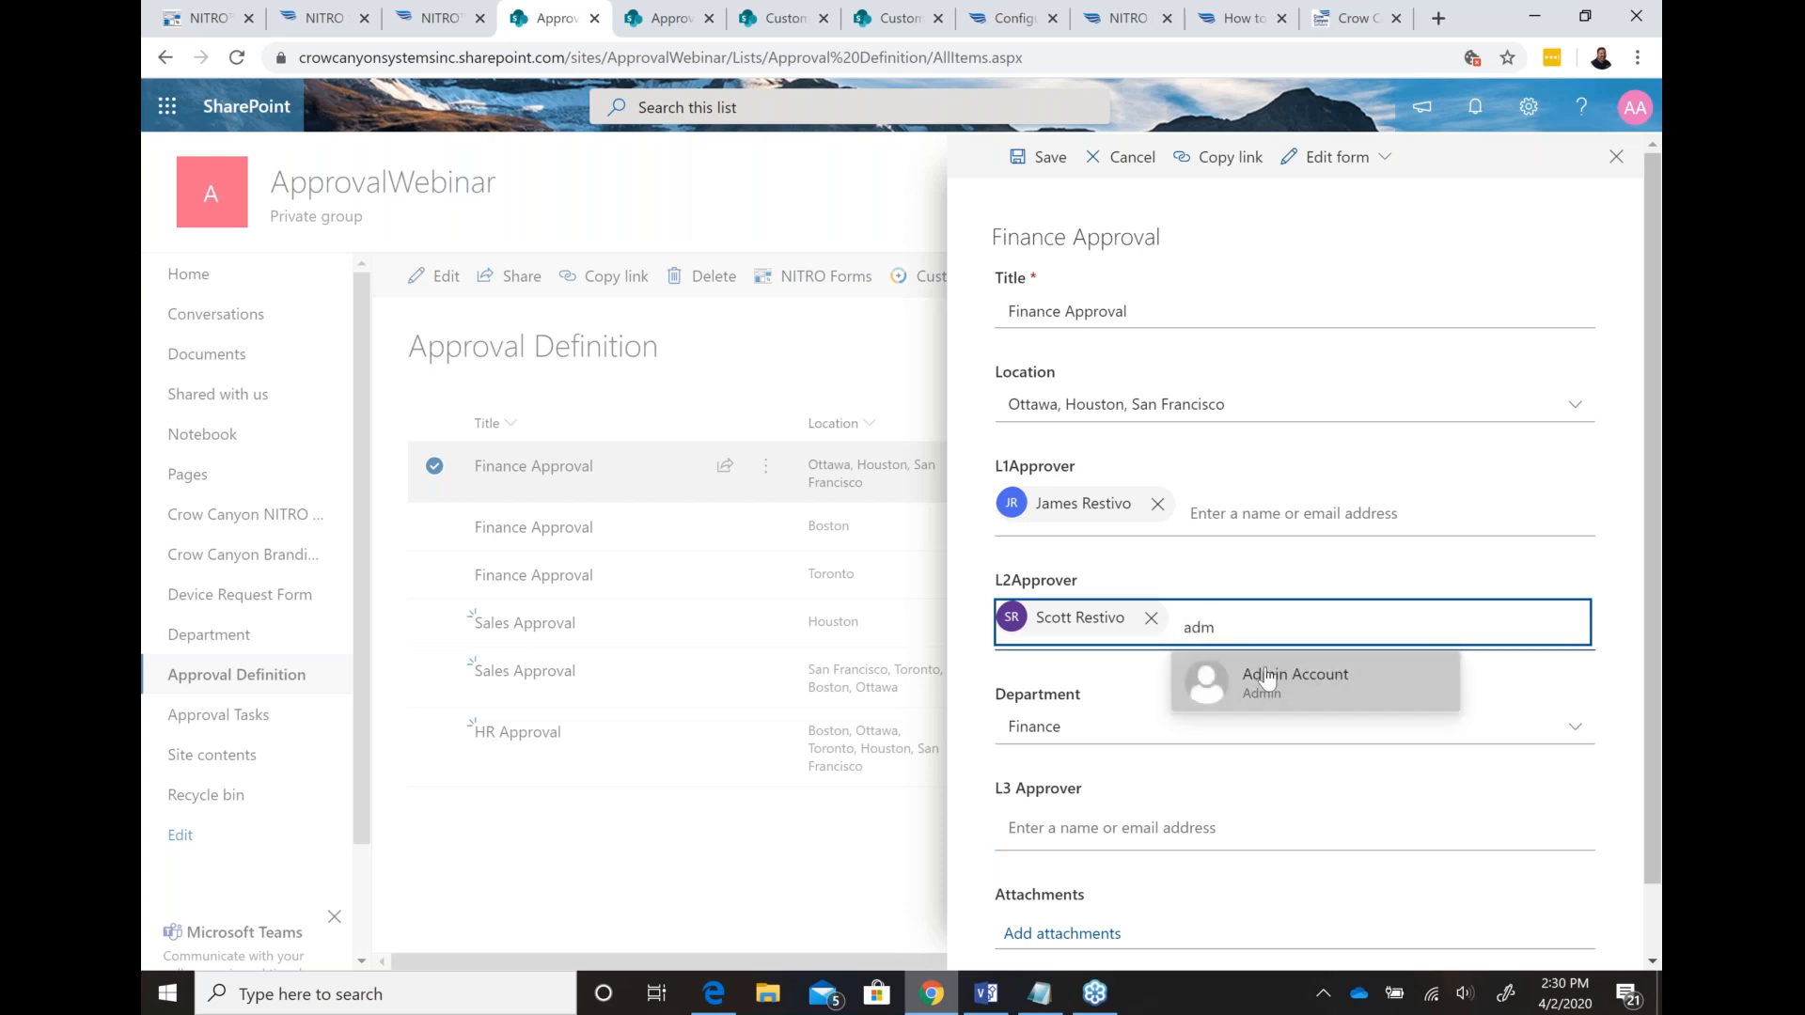
click(1248, 669)
click(1230, 520)
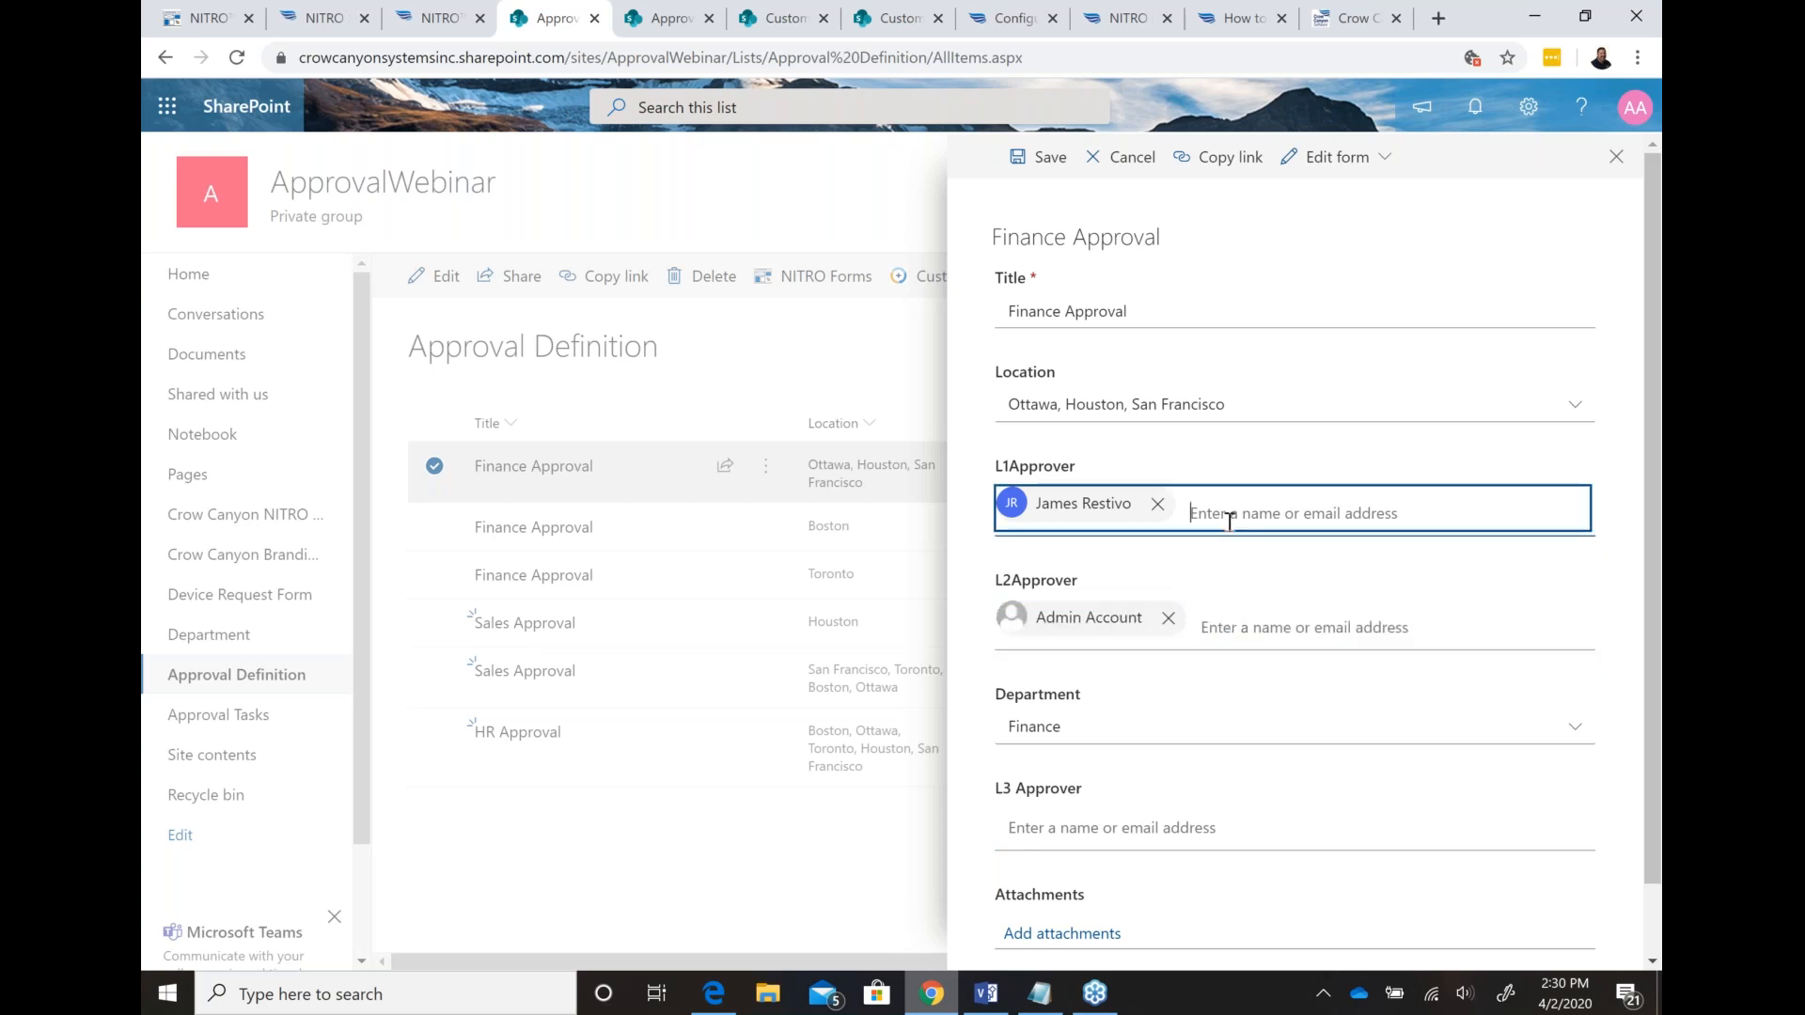
click(1298, 641)
click(1216, 581)
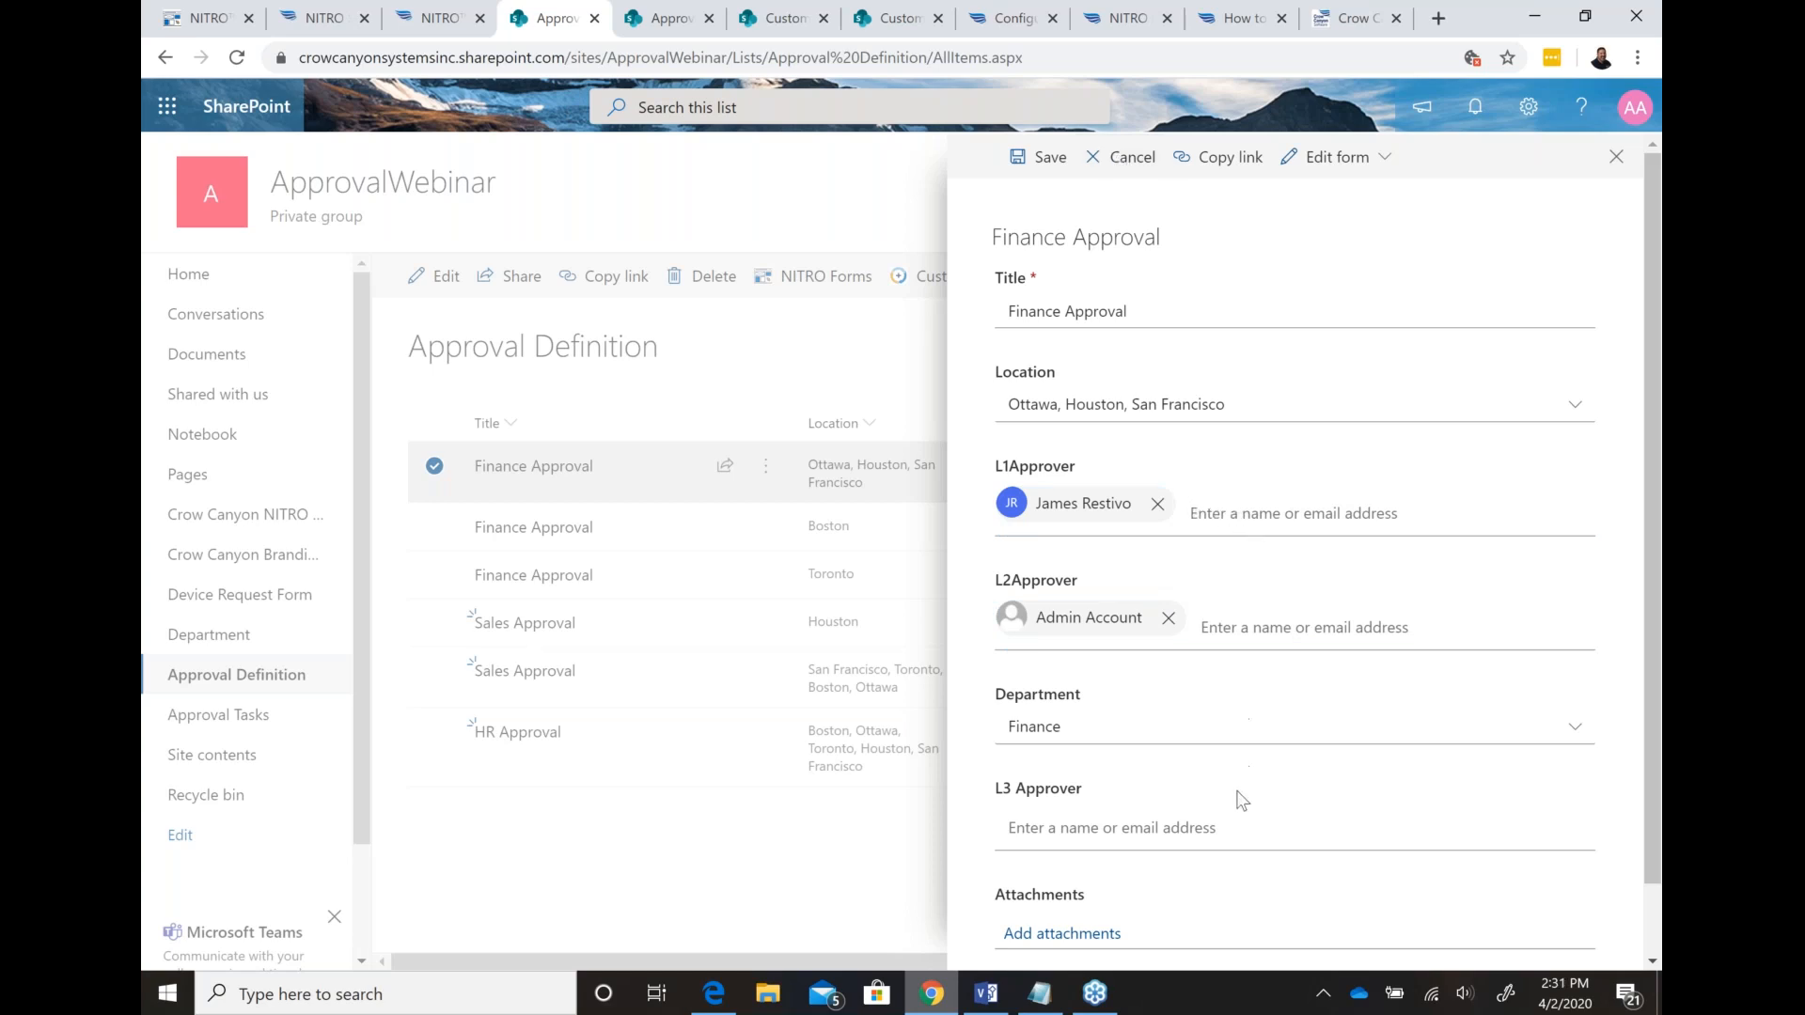
click(1202, 836)
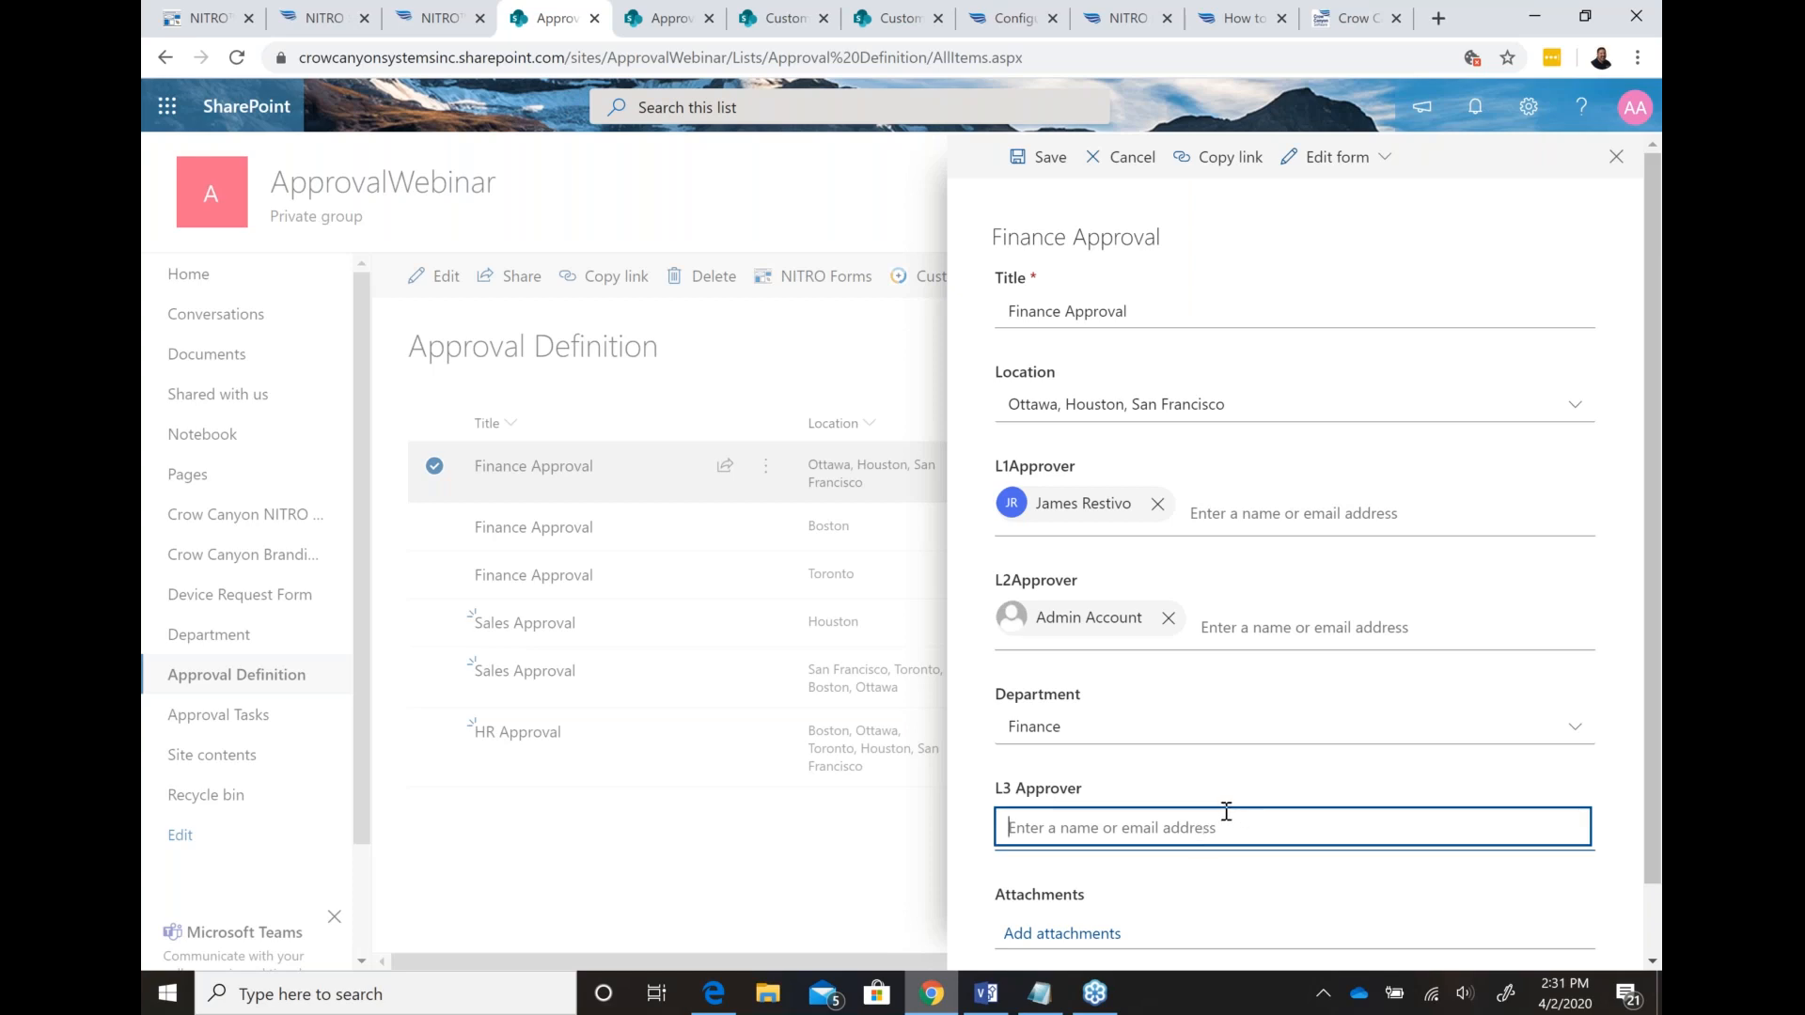
click(1128, 158)
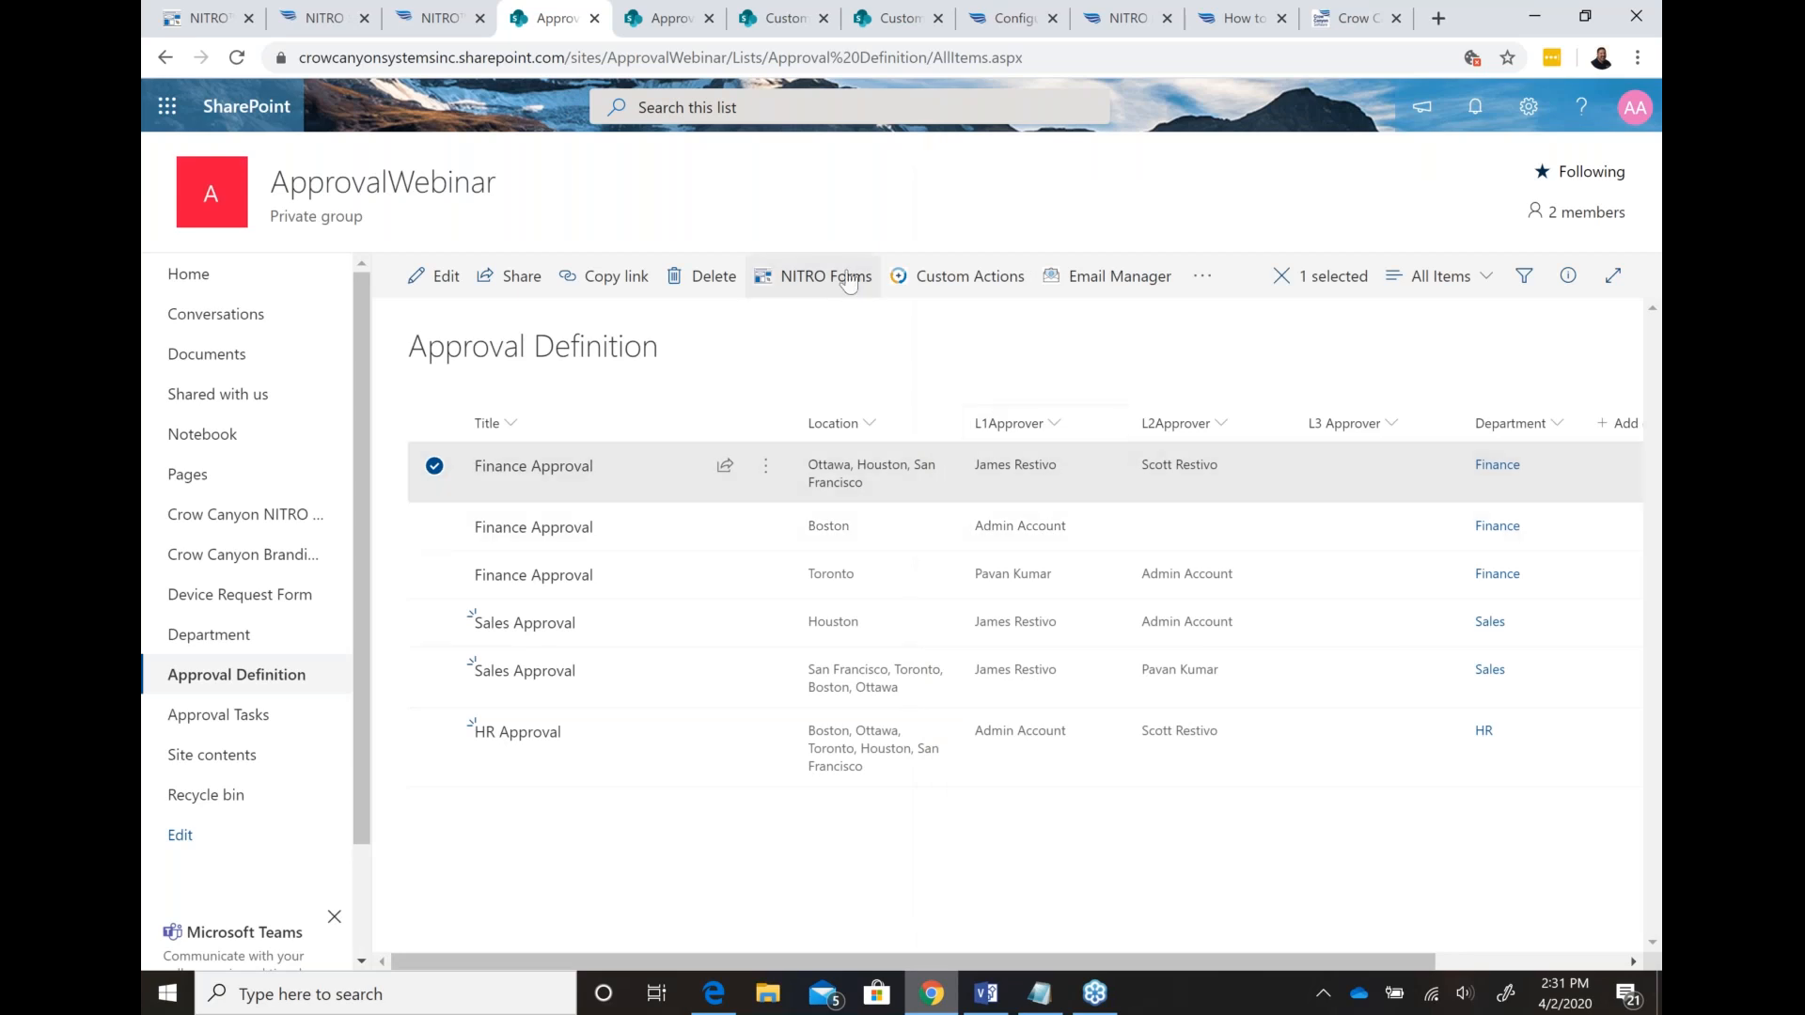
Step: Return to the Approval Tasks form designer and open the Approve action's Show permission for editing
click(202, 18)
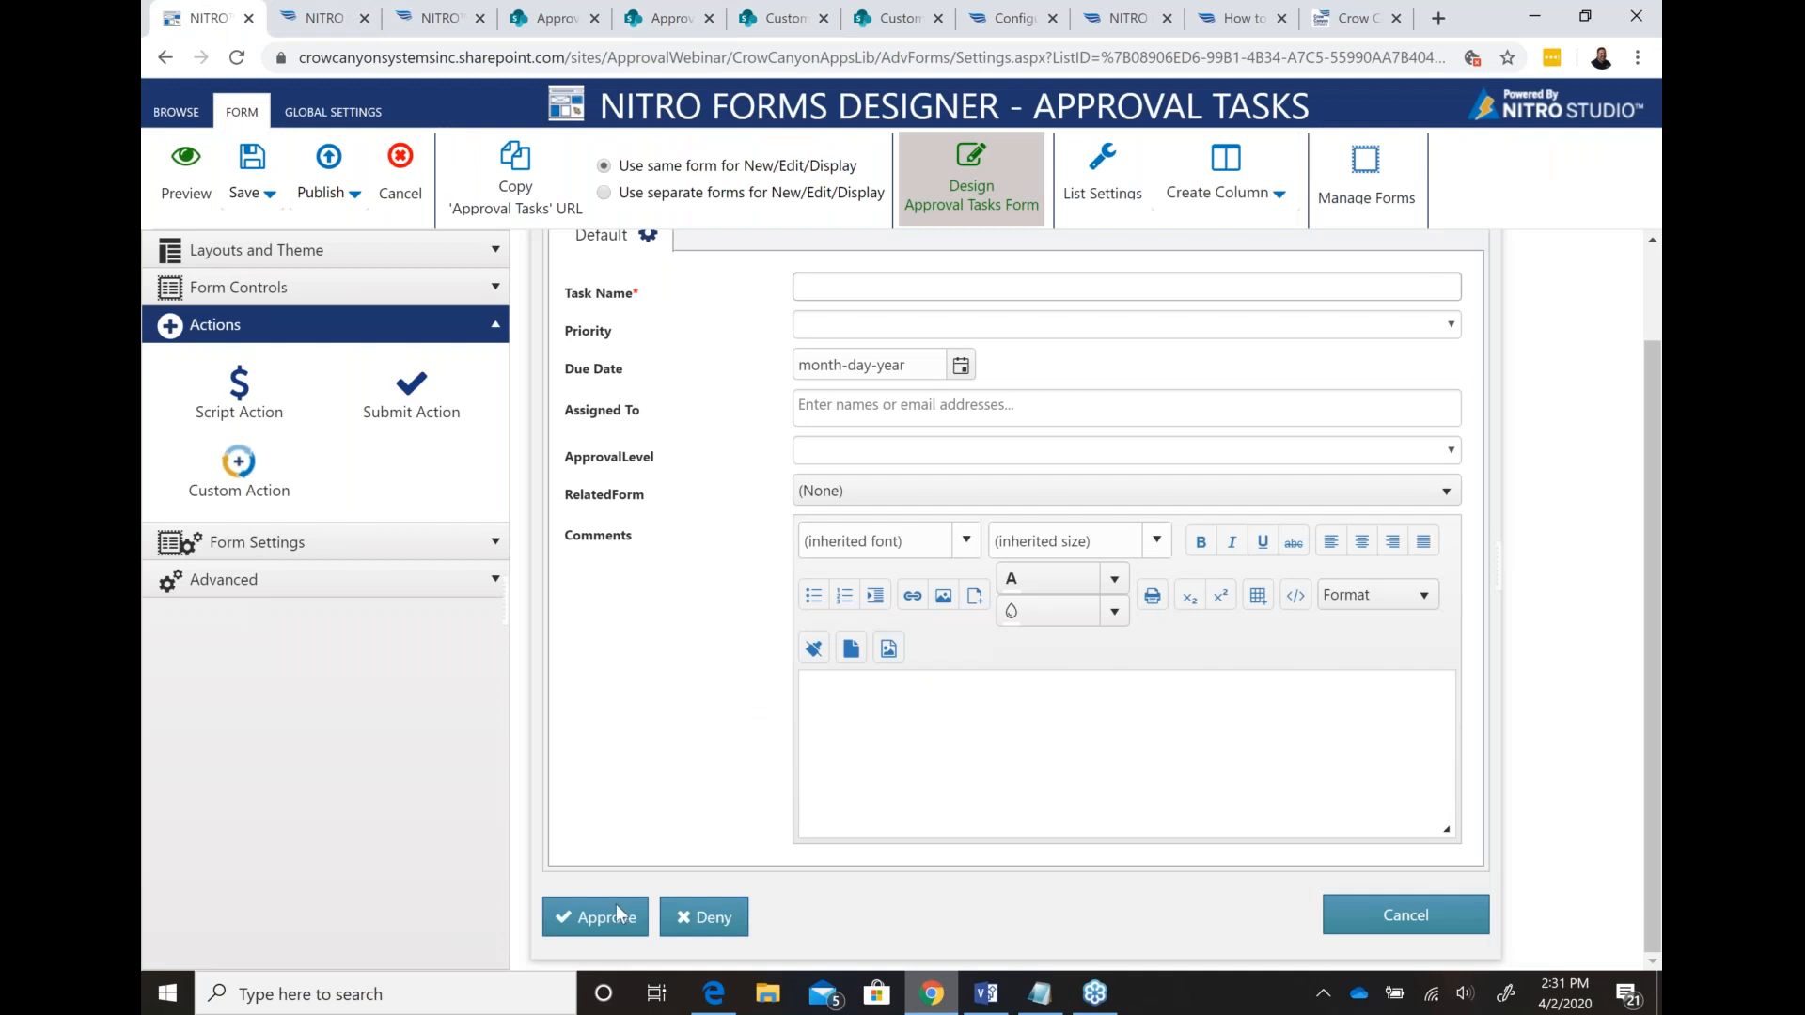
click(616, 908)
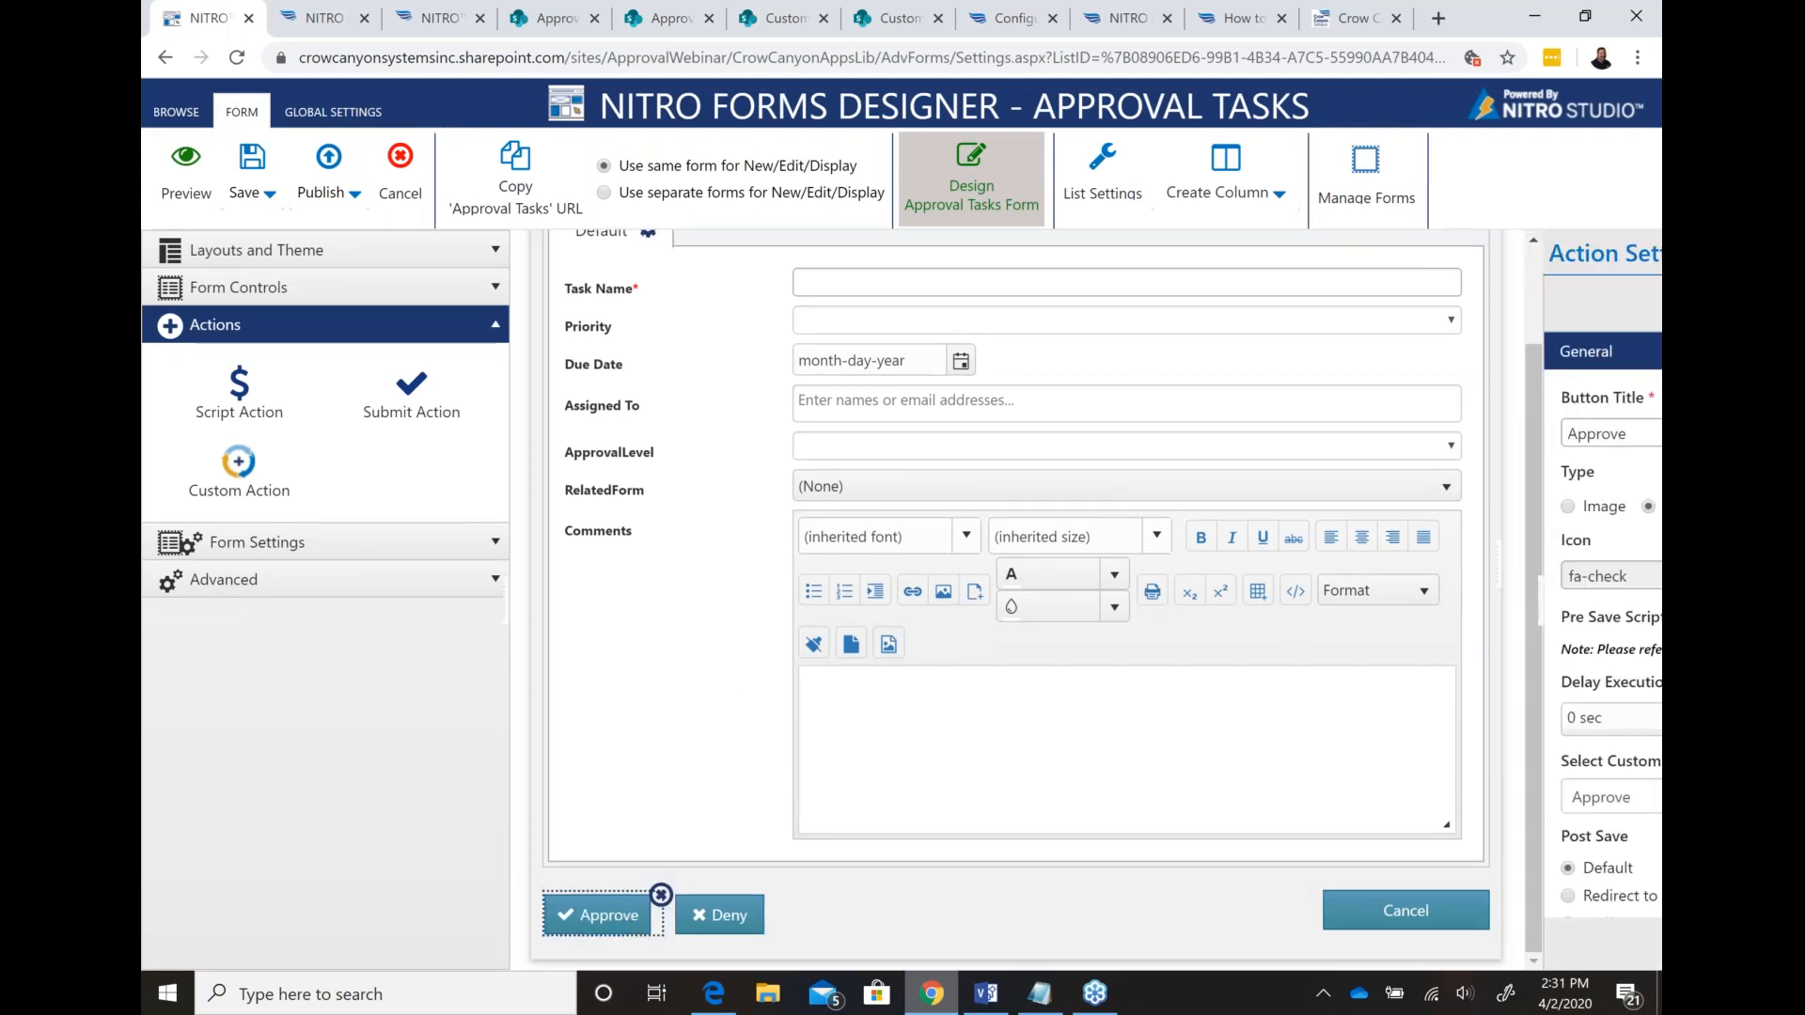
click(1156, 445)
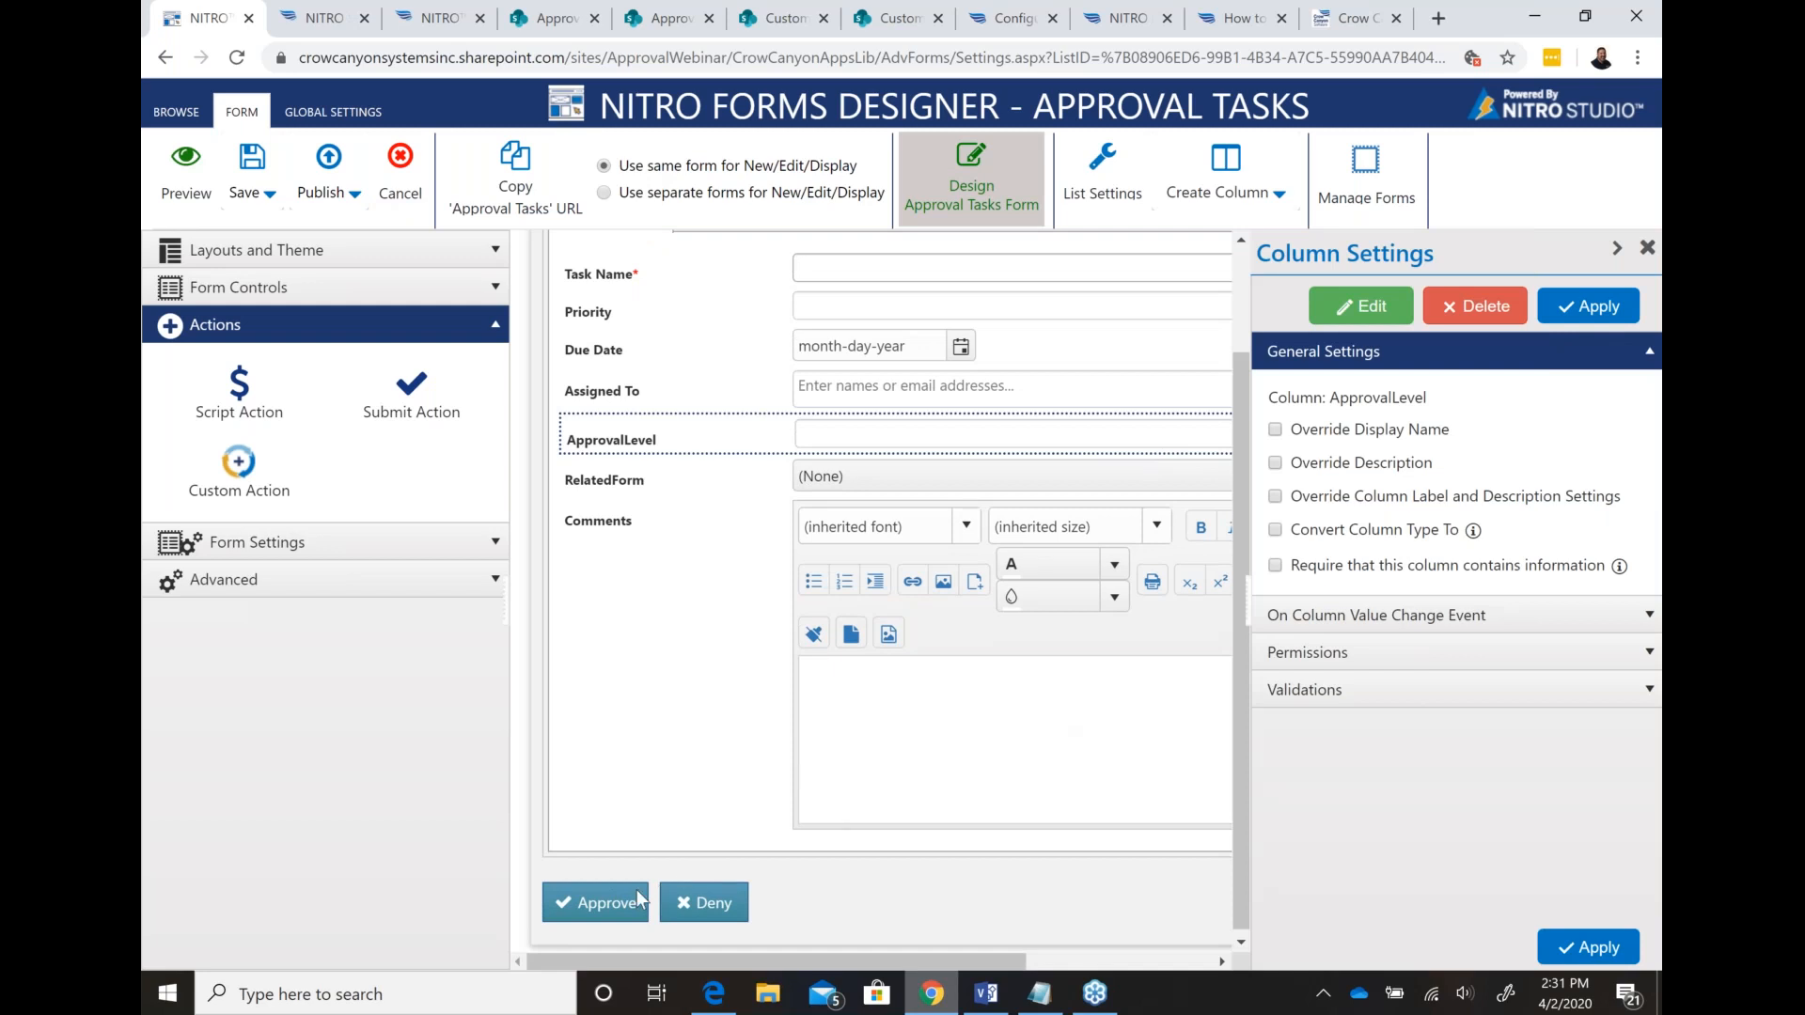
click(606, 906)
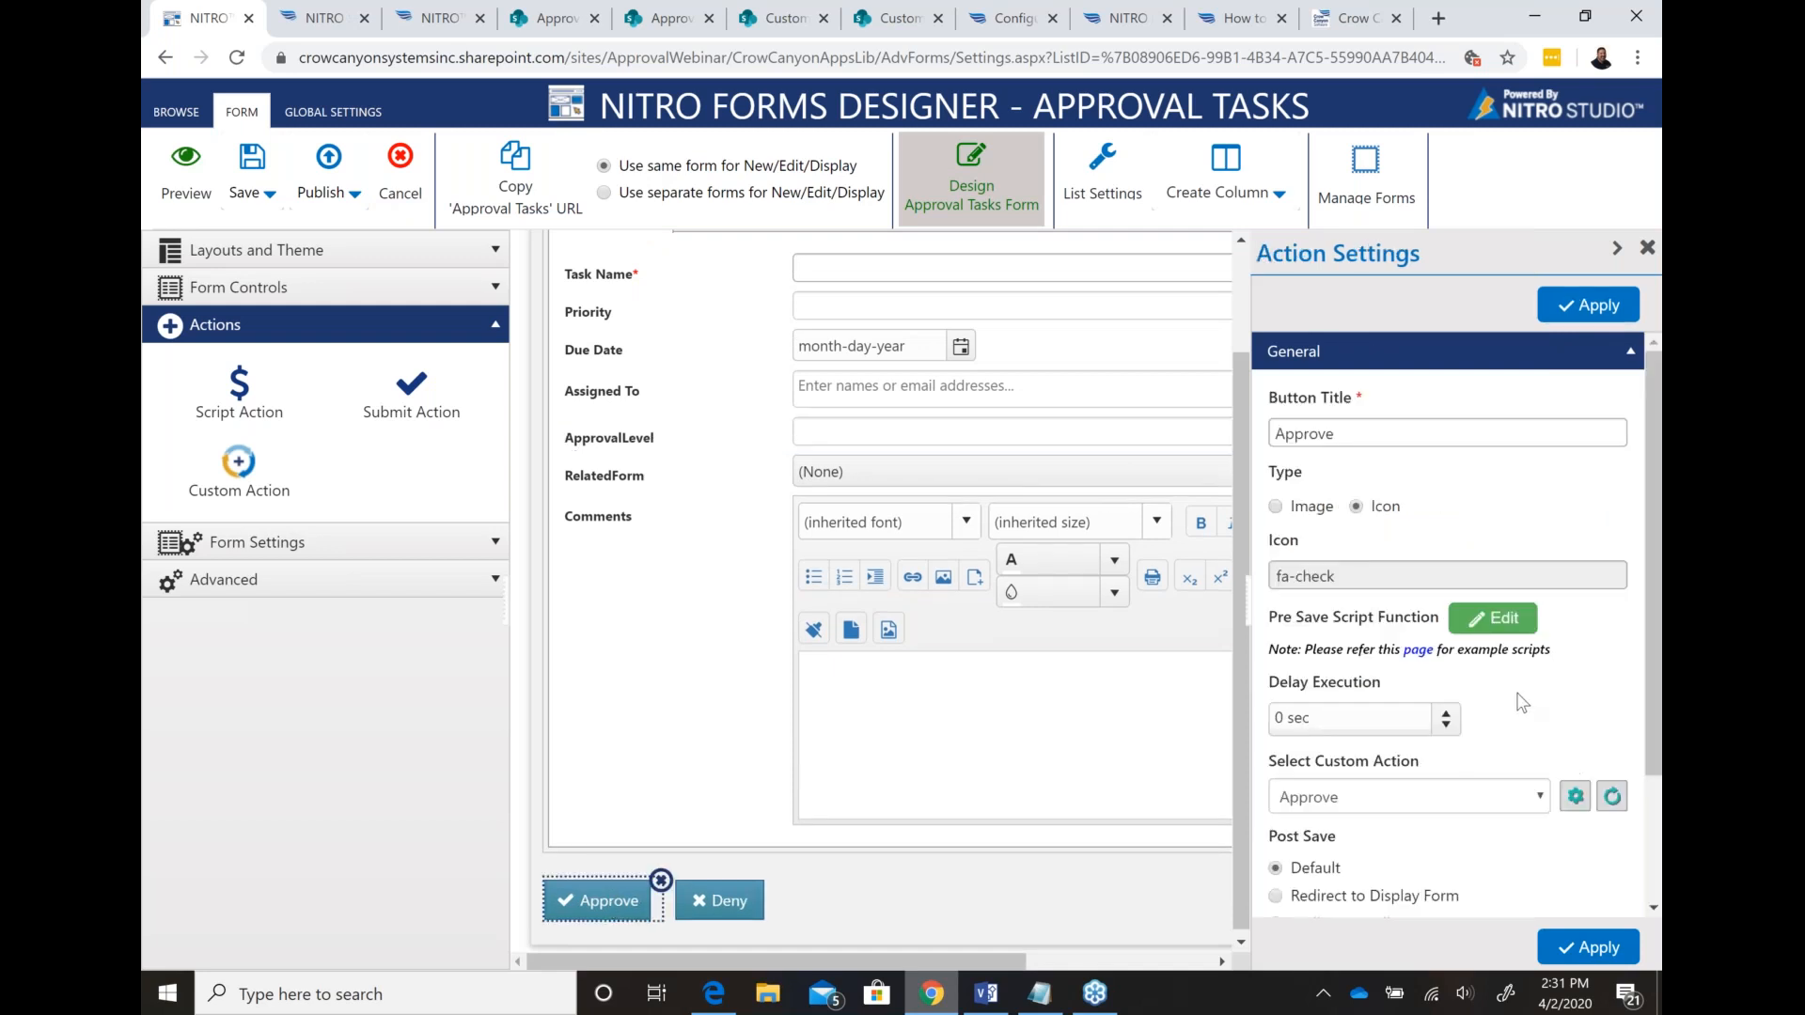
scroll(1522, 701, down, 2)
click(1475, 899)
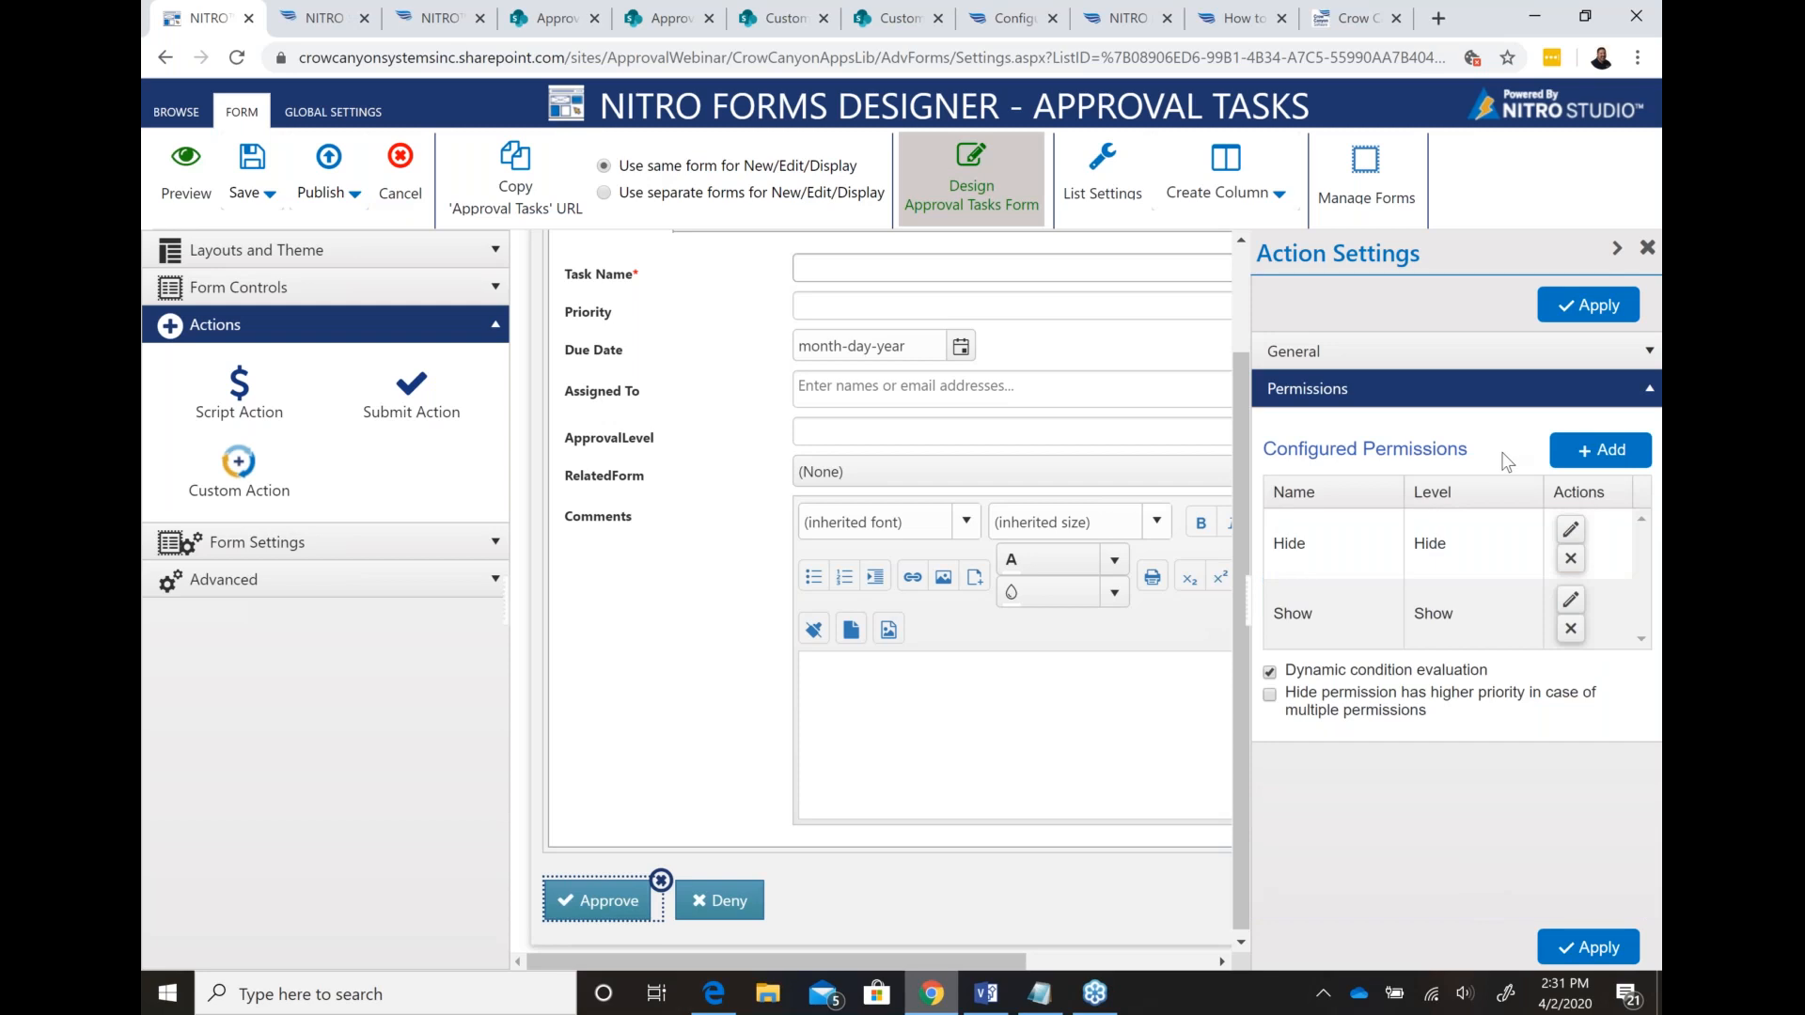
click(1570, 599)
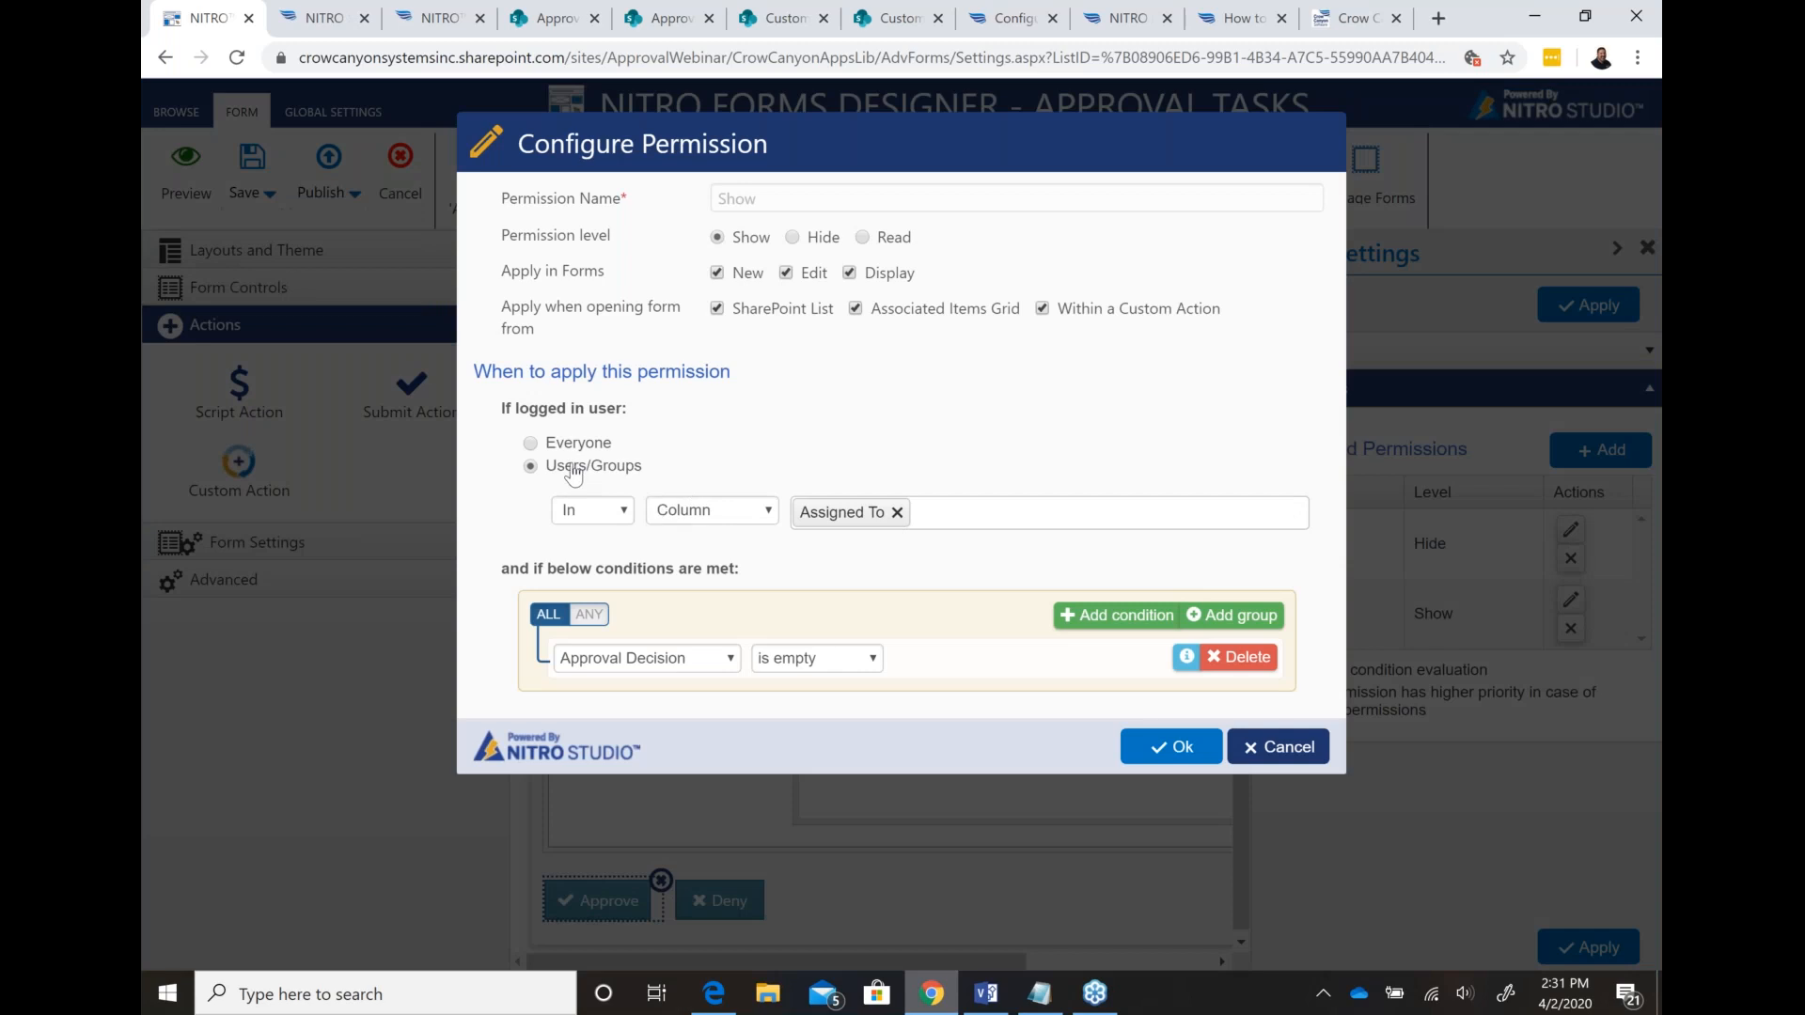
Step: Try the User/Group option in the Show permission's user condition, restore the Assigned To column, and accept the permission
click(717, 519)
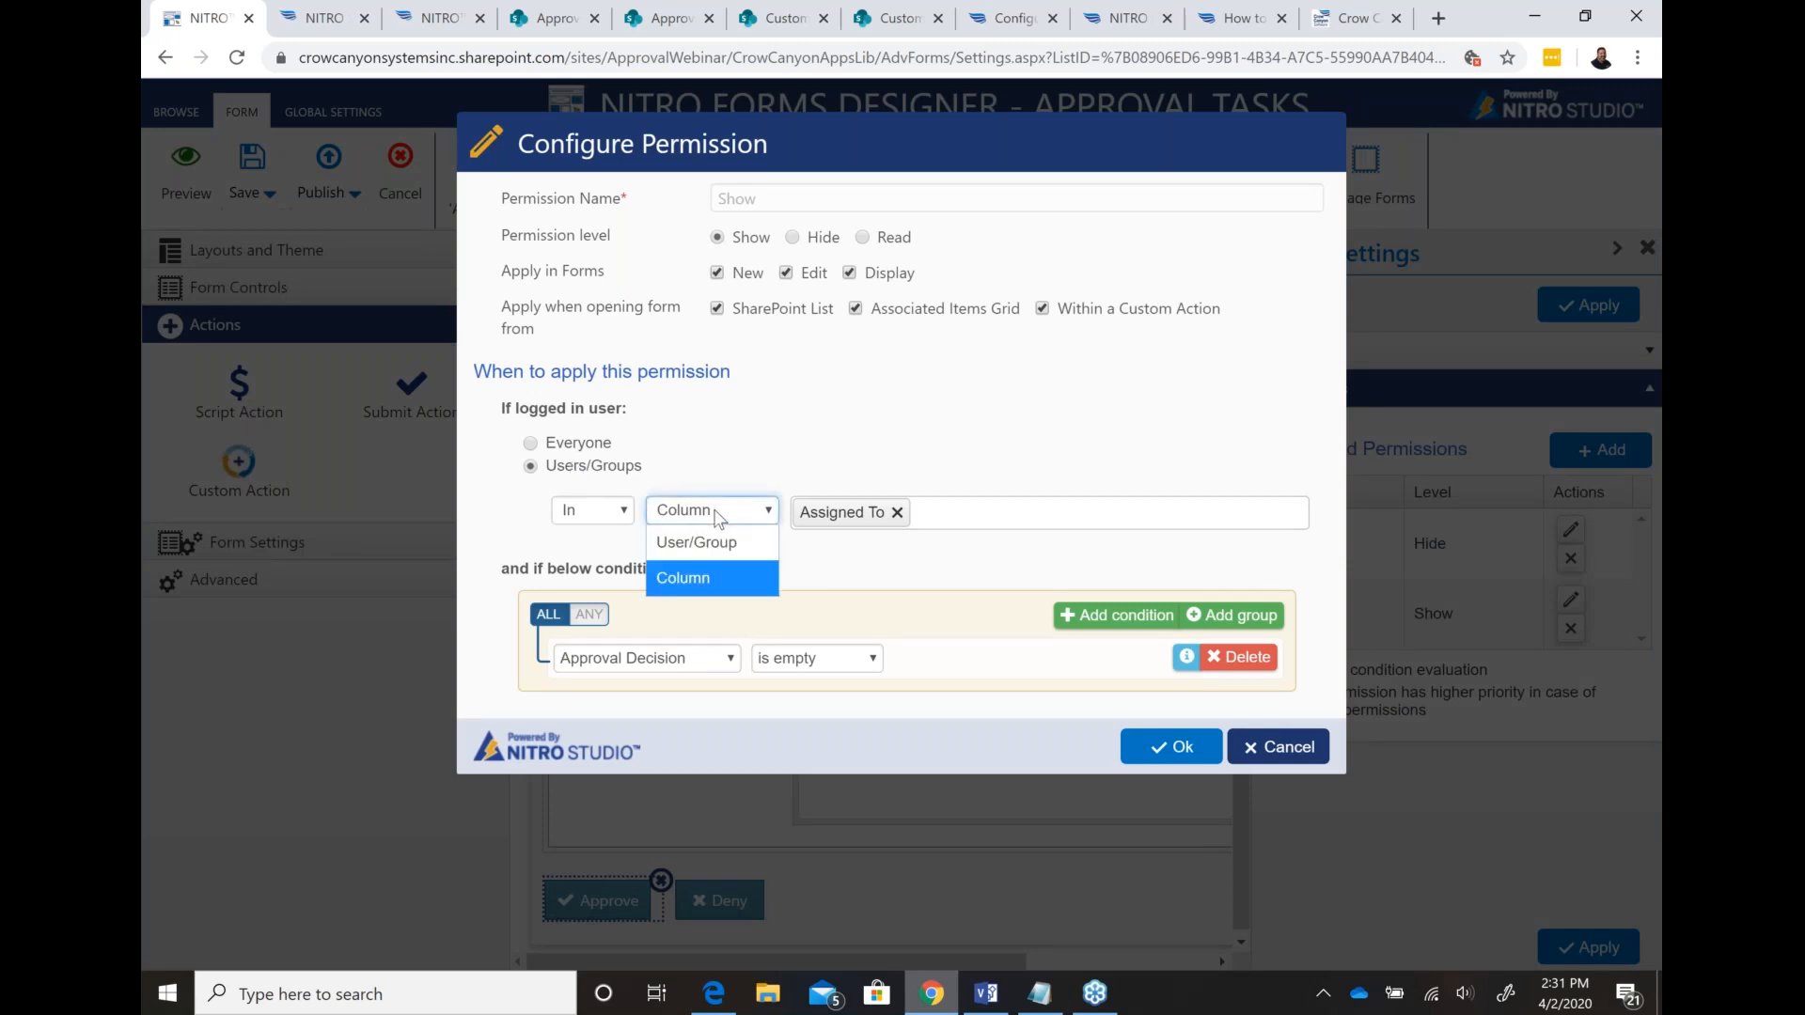
click(713, 538)
click(898, 516)
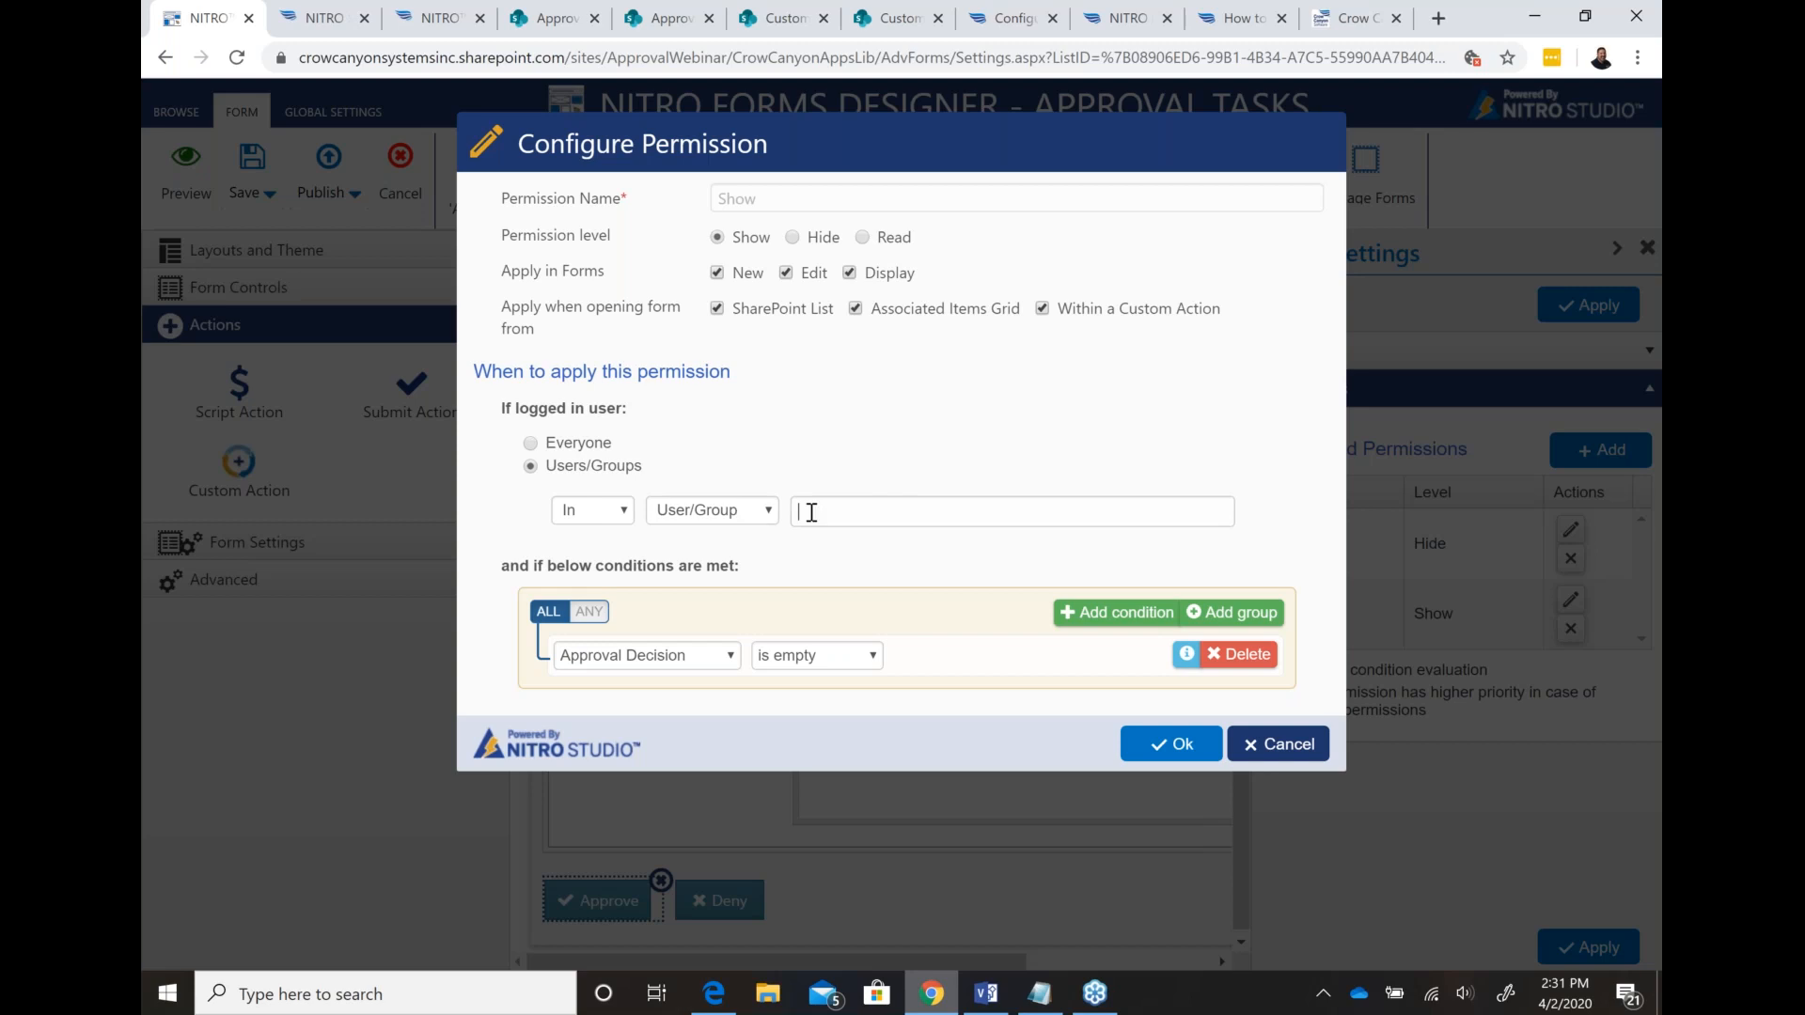
click(766, 517)
click(732, 574)
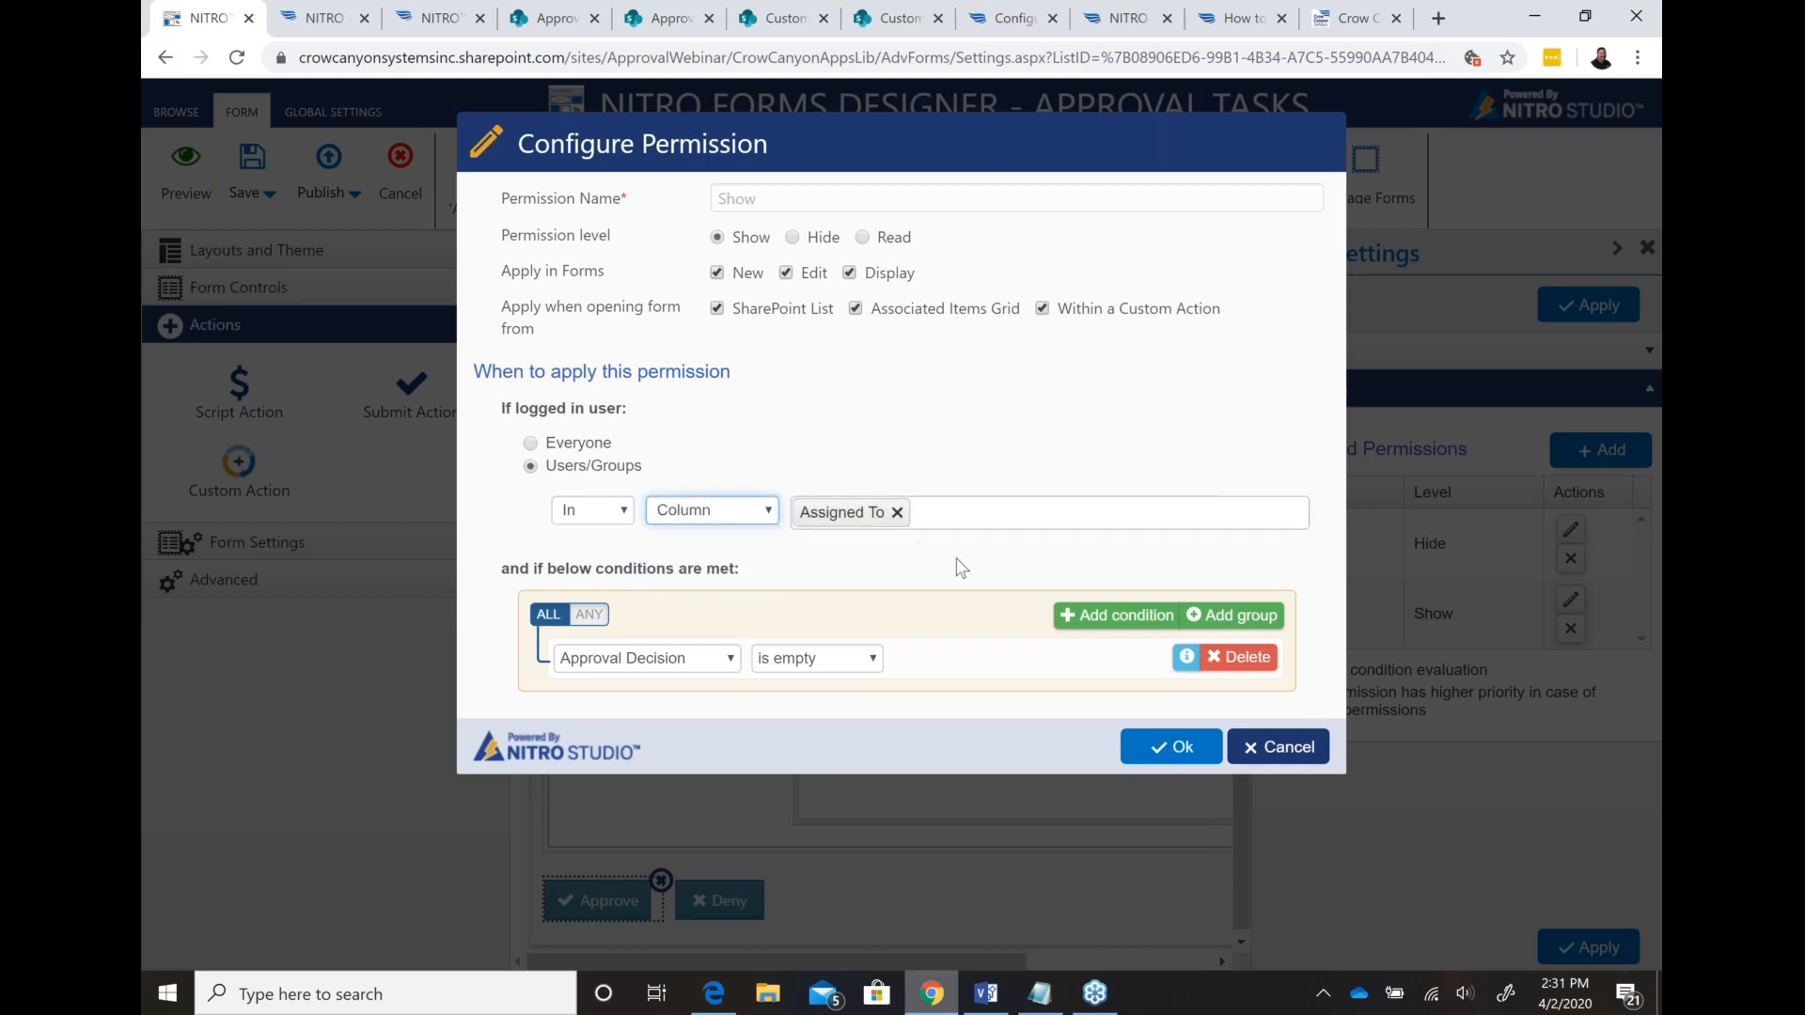
click(1155, 746)
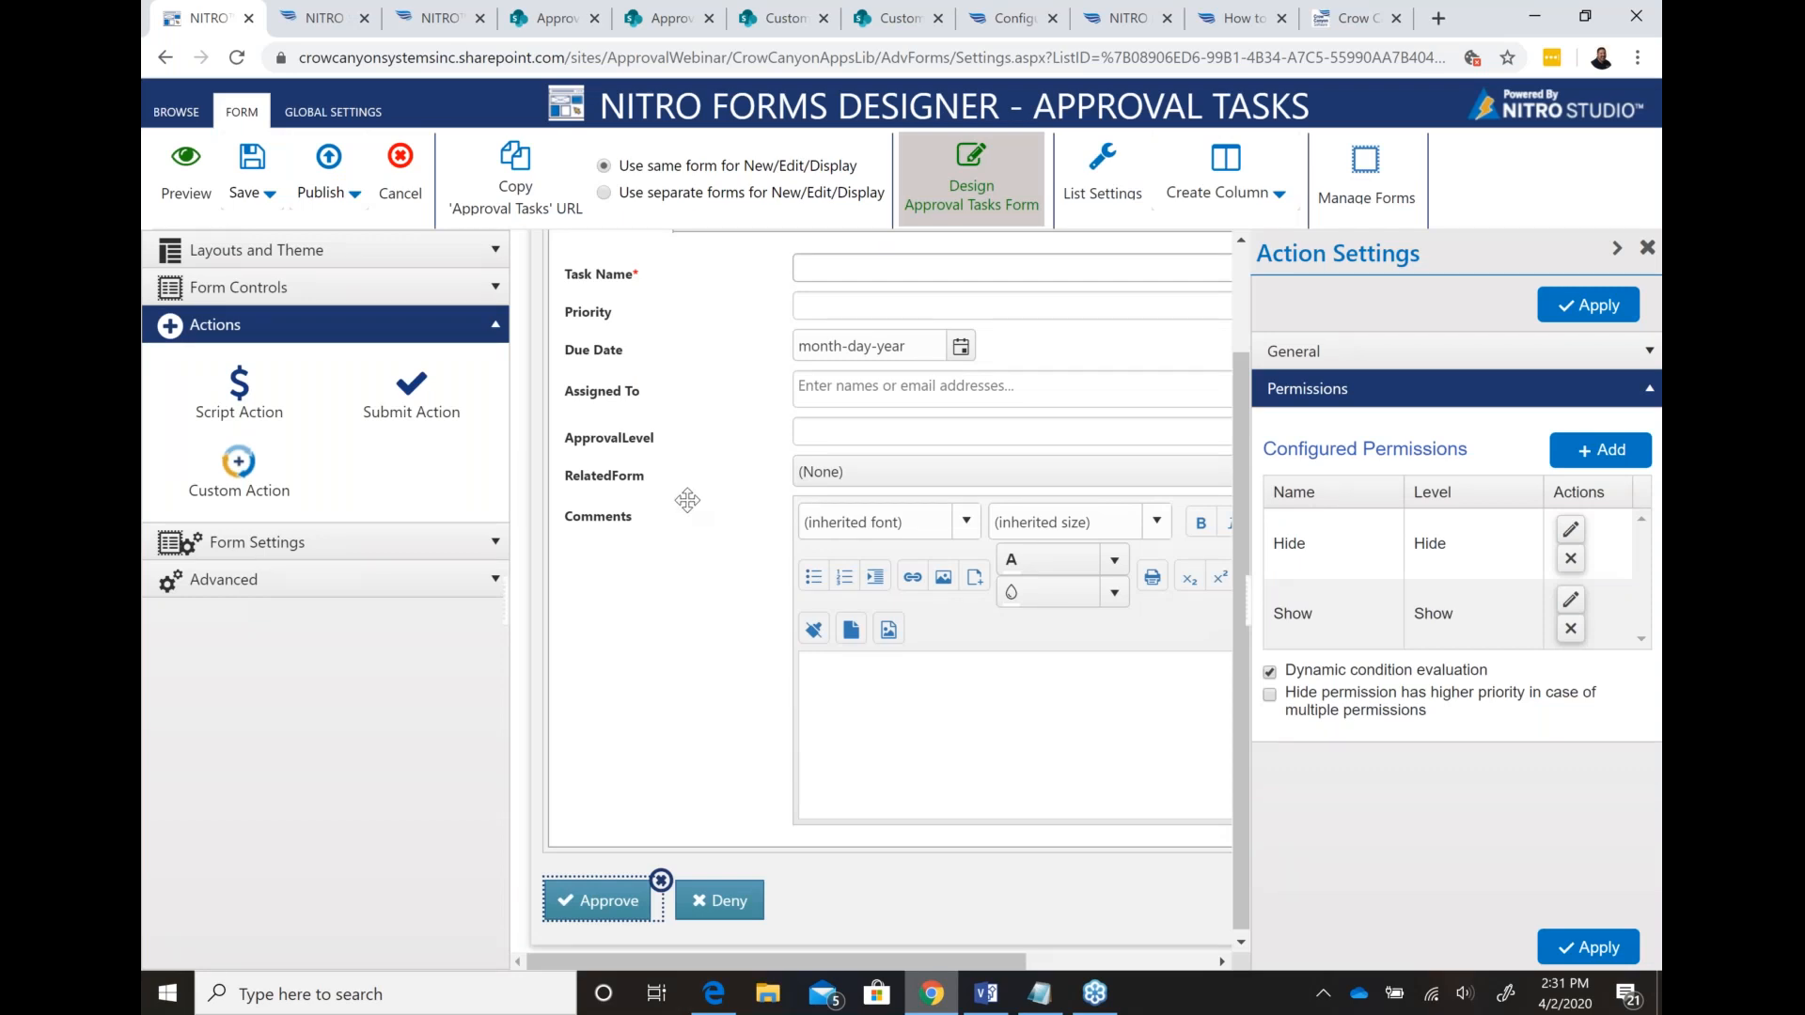
scroll(687, 503, up, 3)
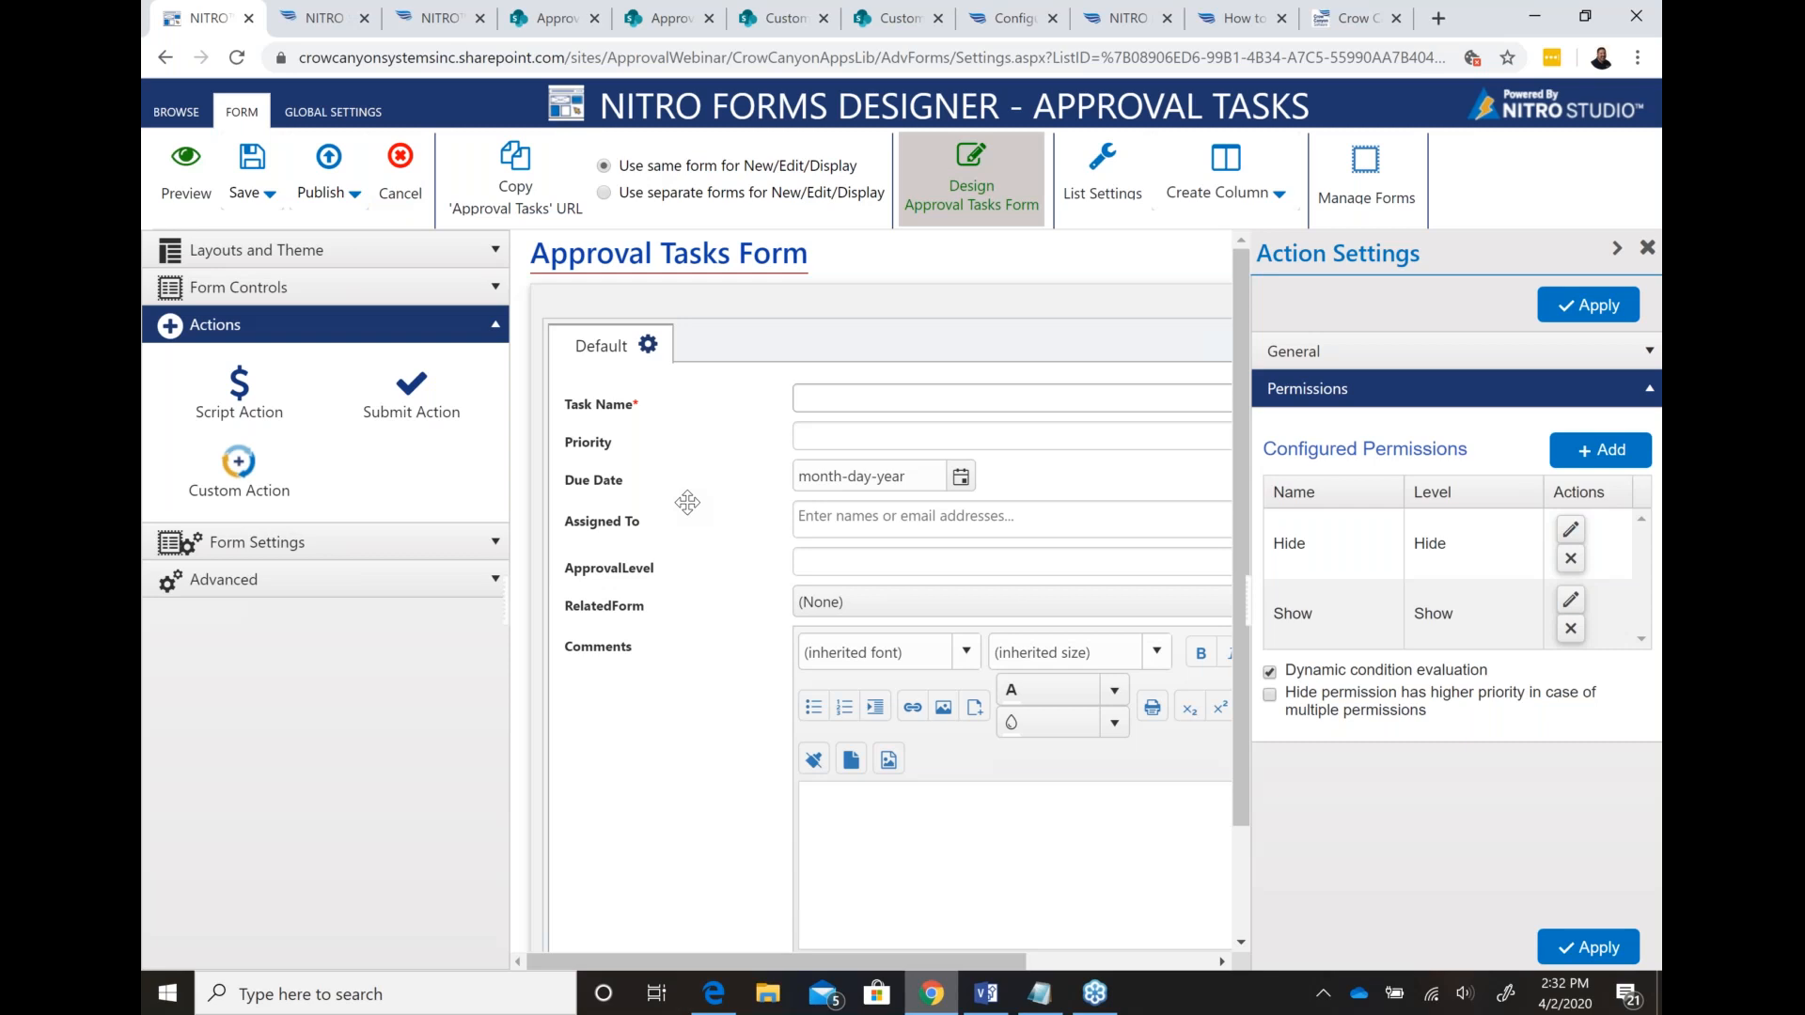
Step: Return to the help article on configuring two-level approval with NITRO Custom Actions and view its introduction
click(546, 21)
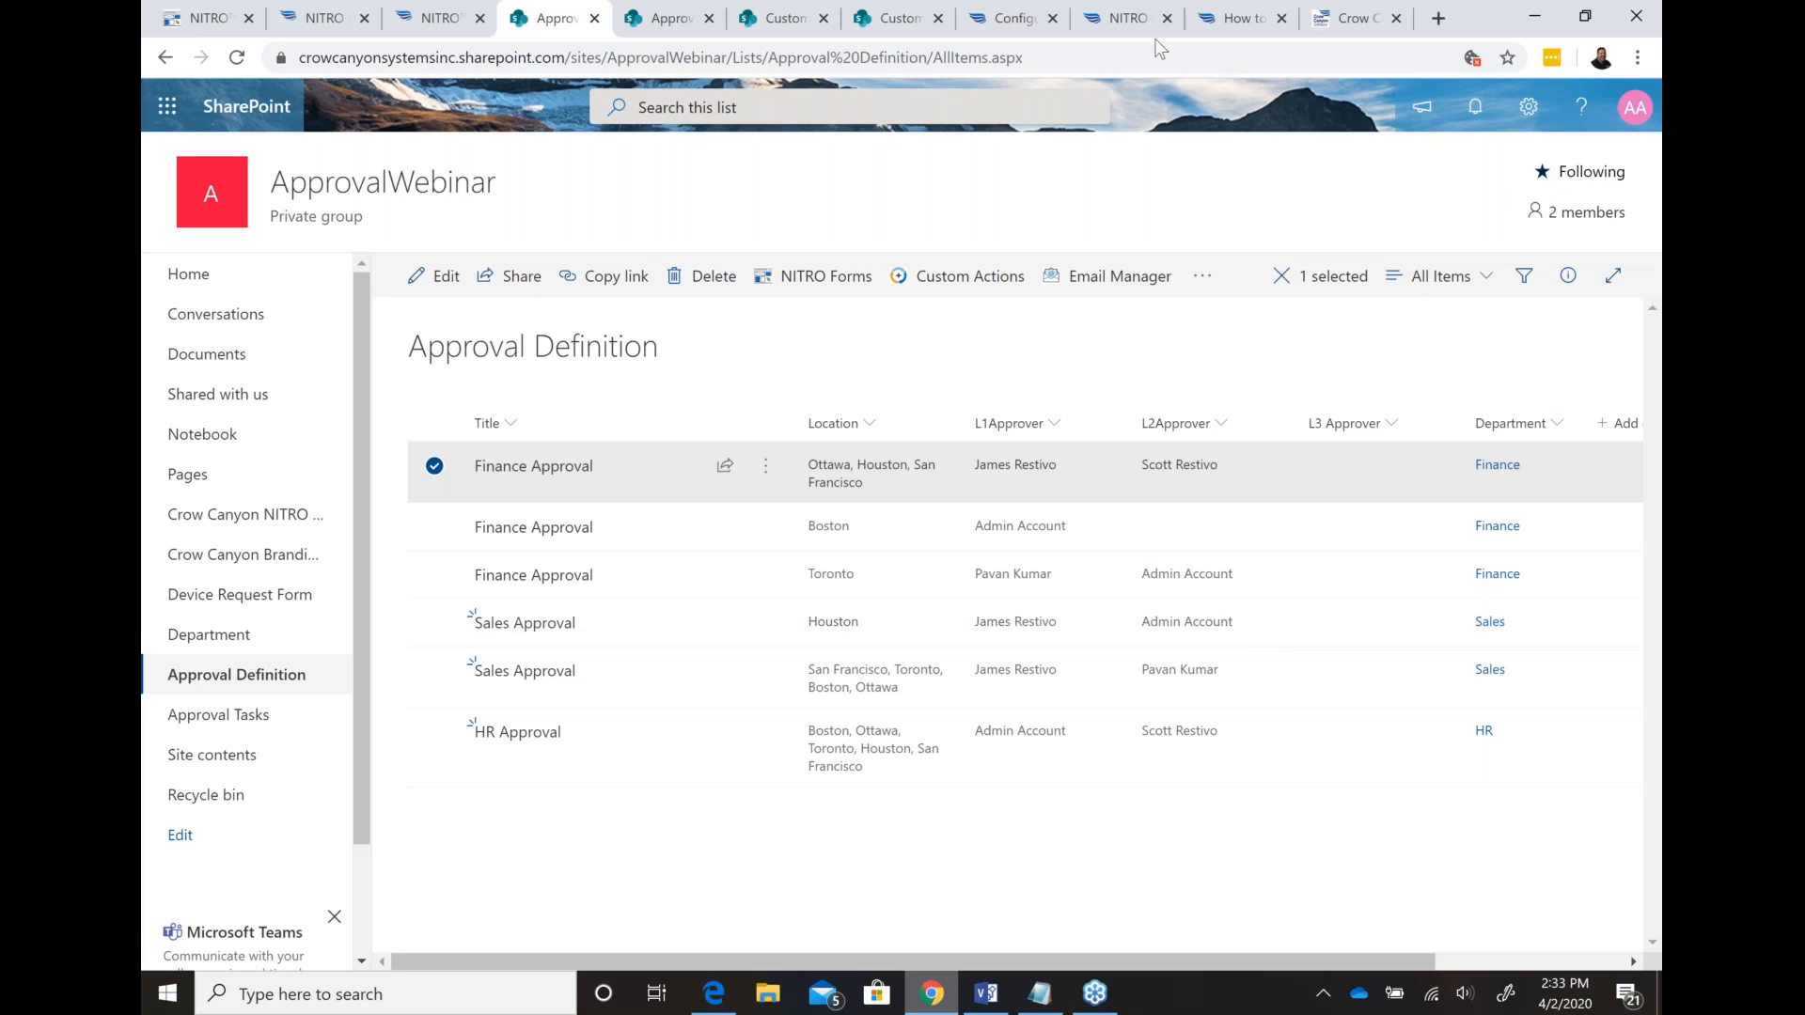
click(1120, 23)
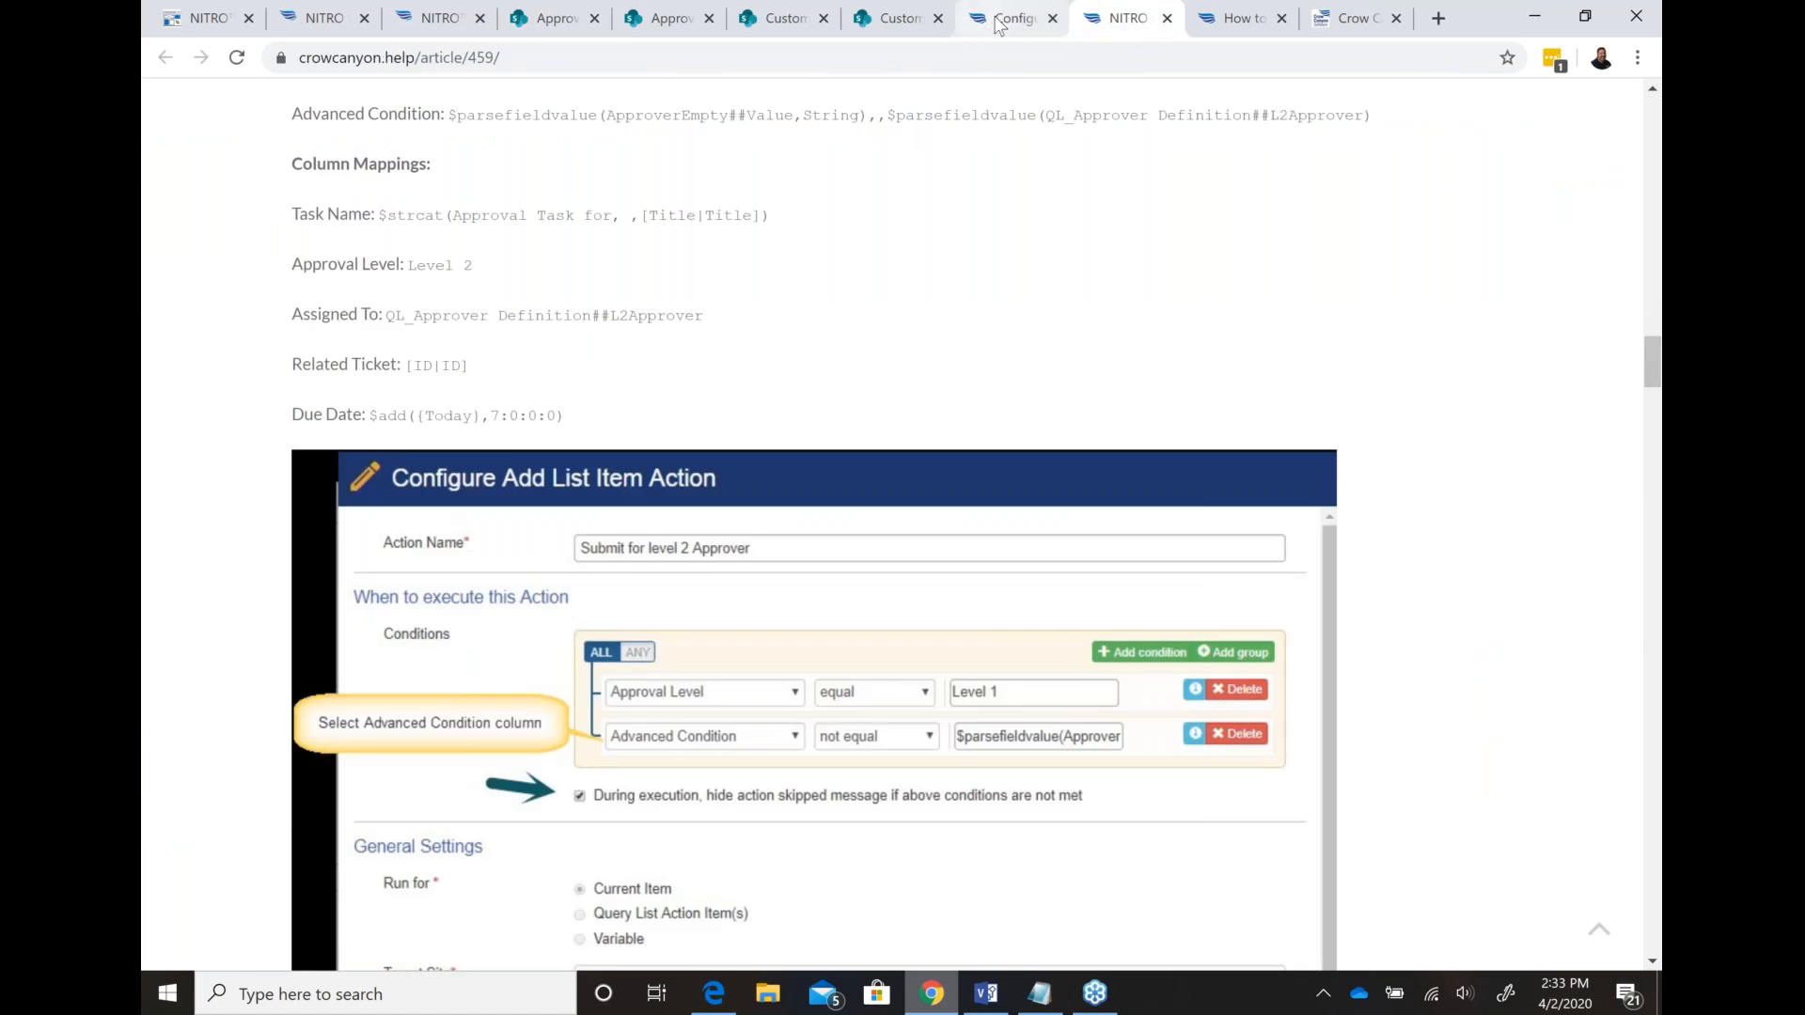
click(1011, 19)
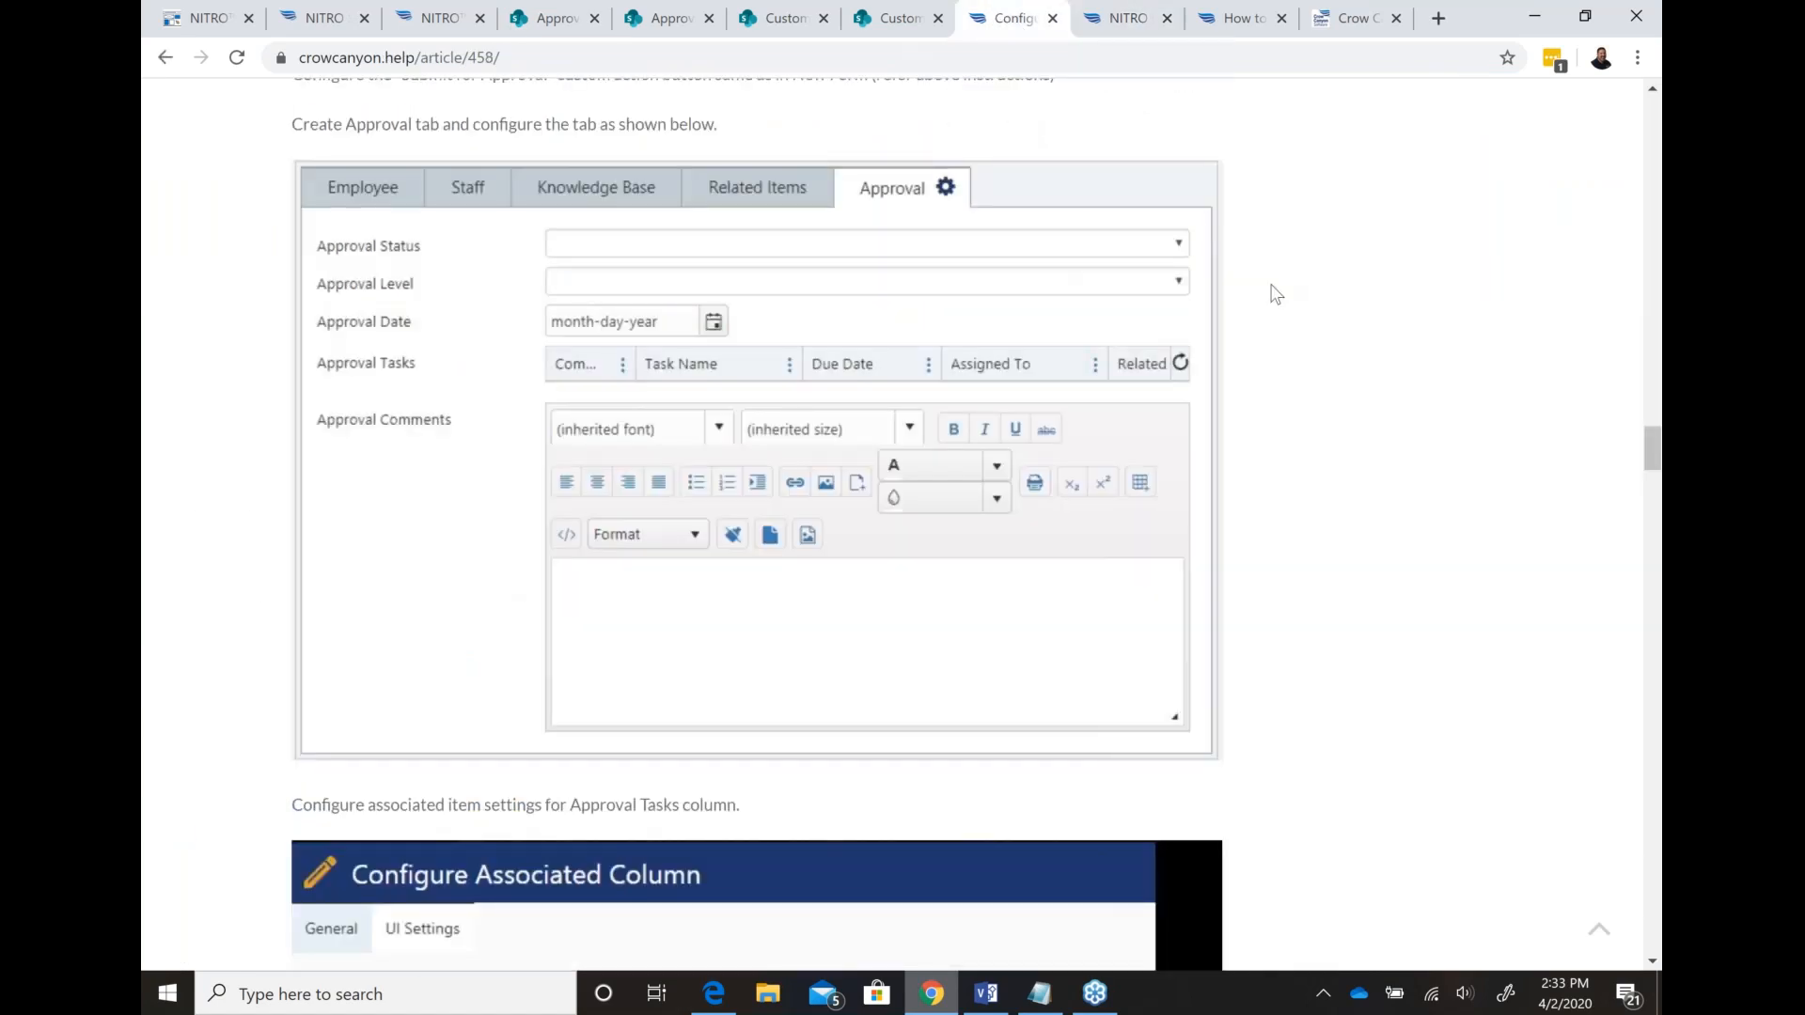
scroll(1275, 295, up, 10)
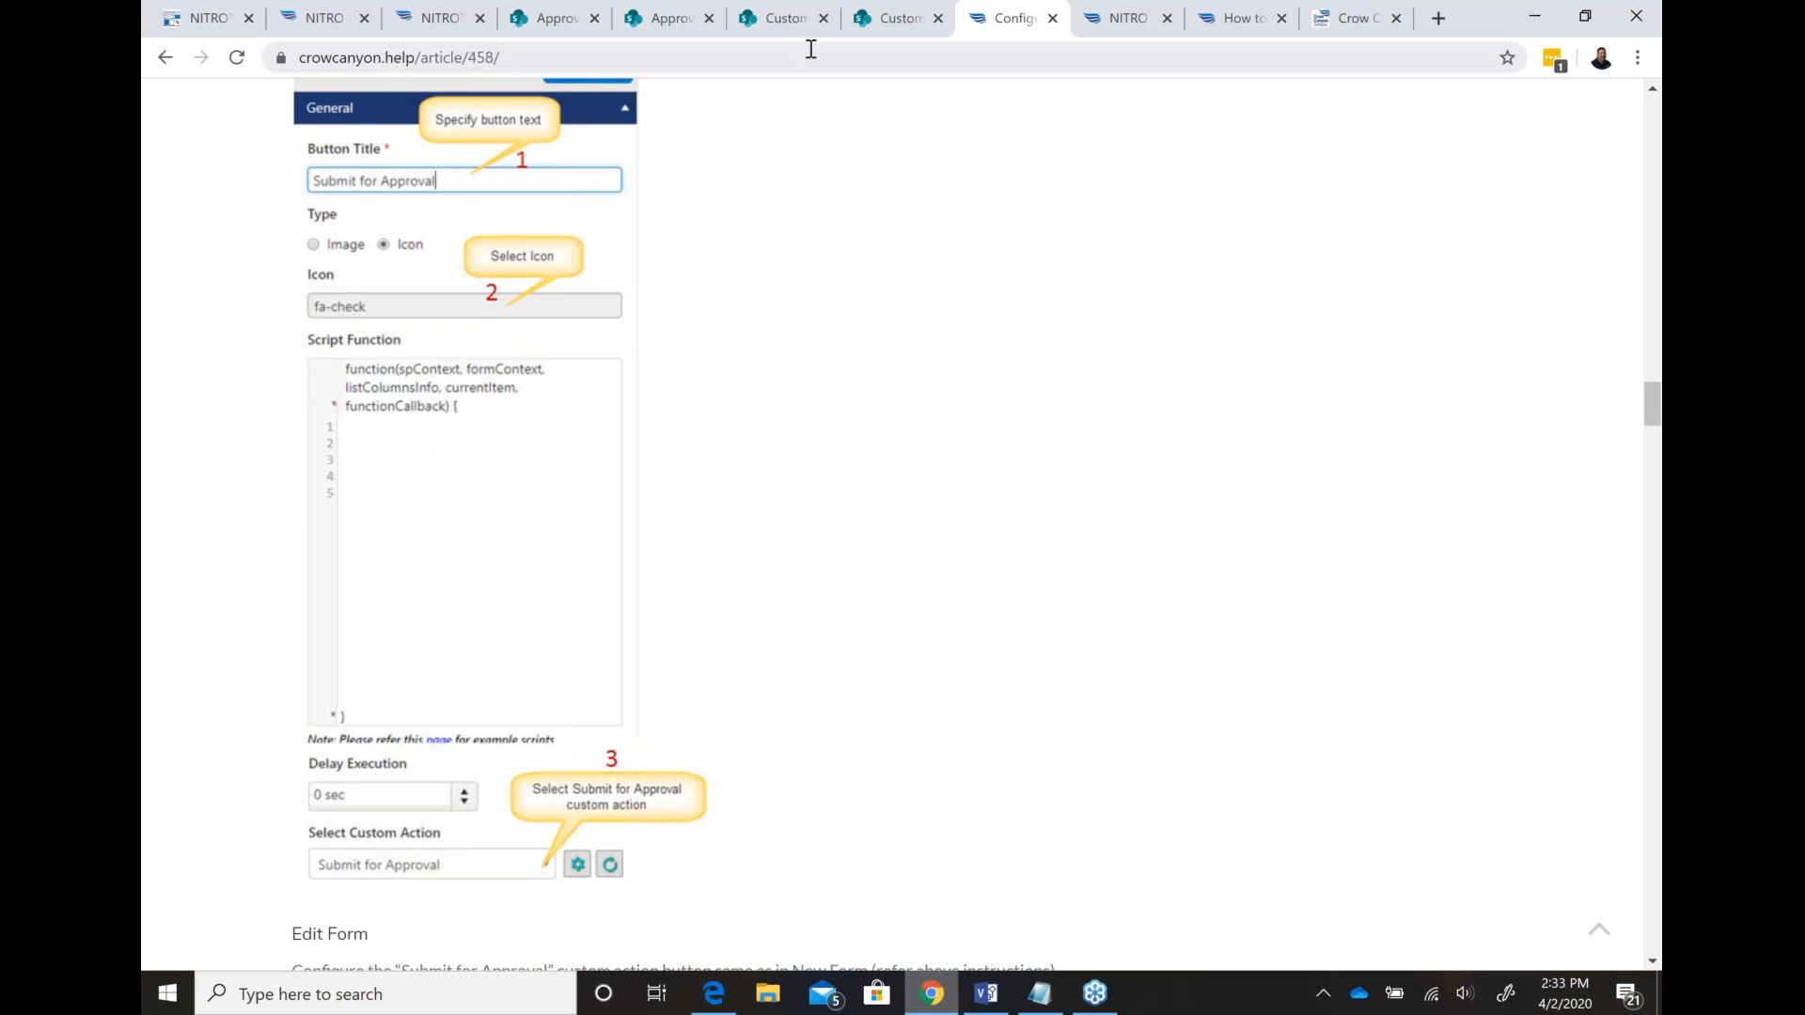
drag(1652, 402, 1648, 101)
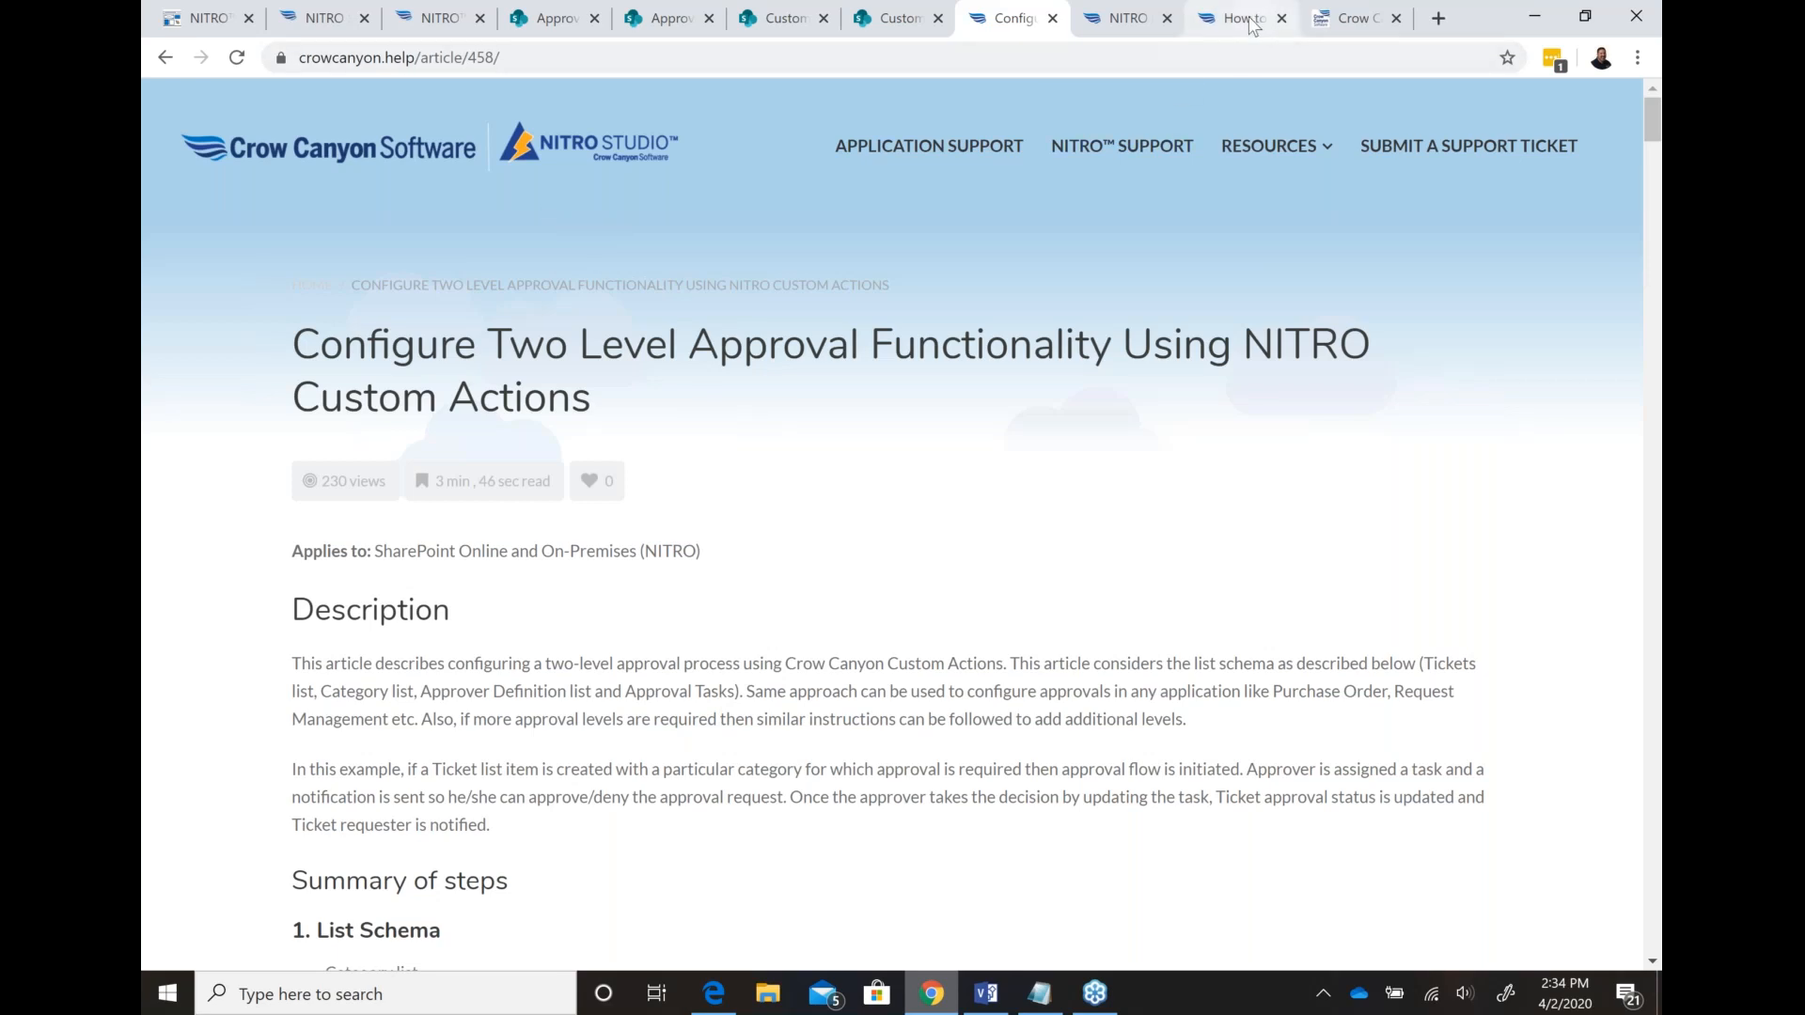
Step: Switch to Edge, cancel the open approval task form, and return to the Approval Definition list in Chrome
click(215, 20)
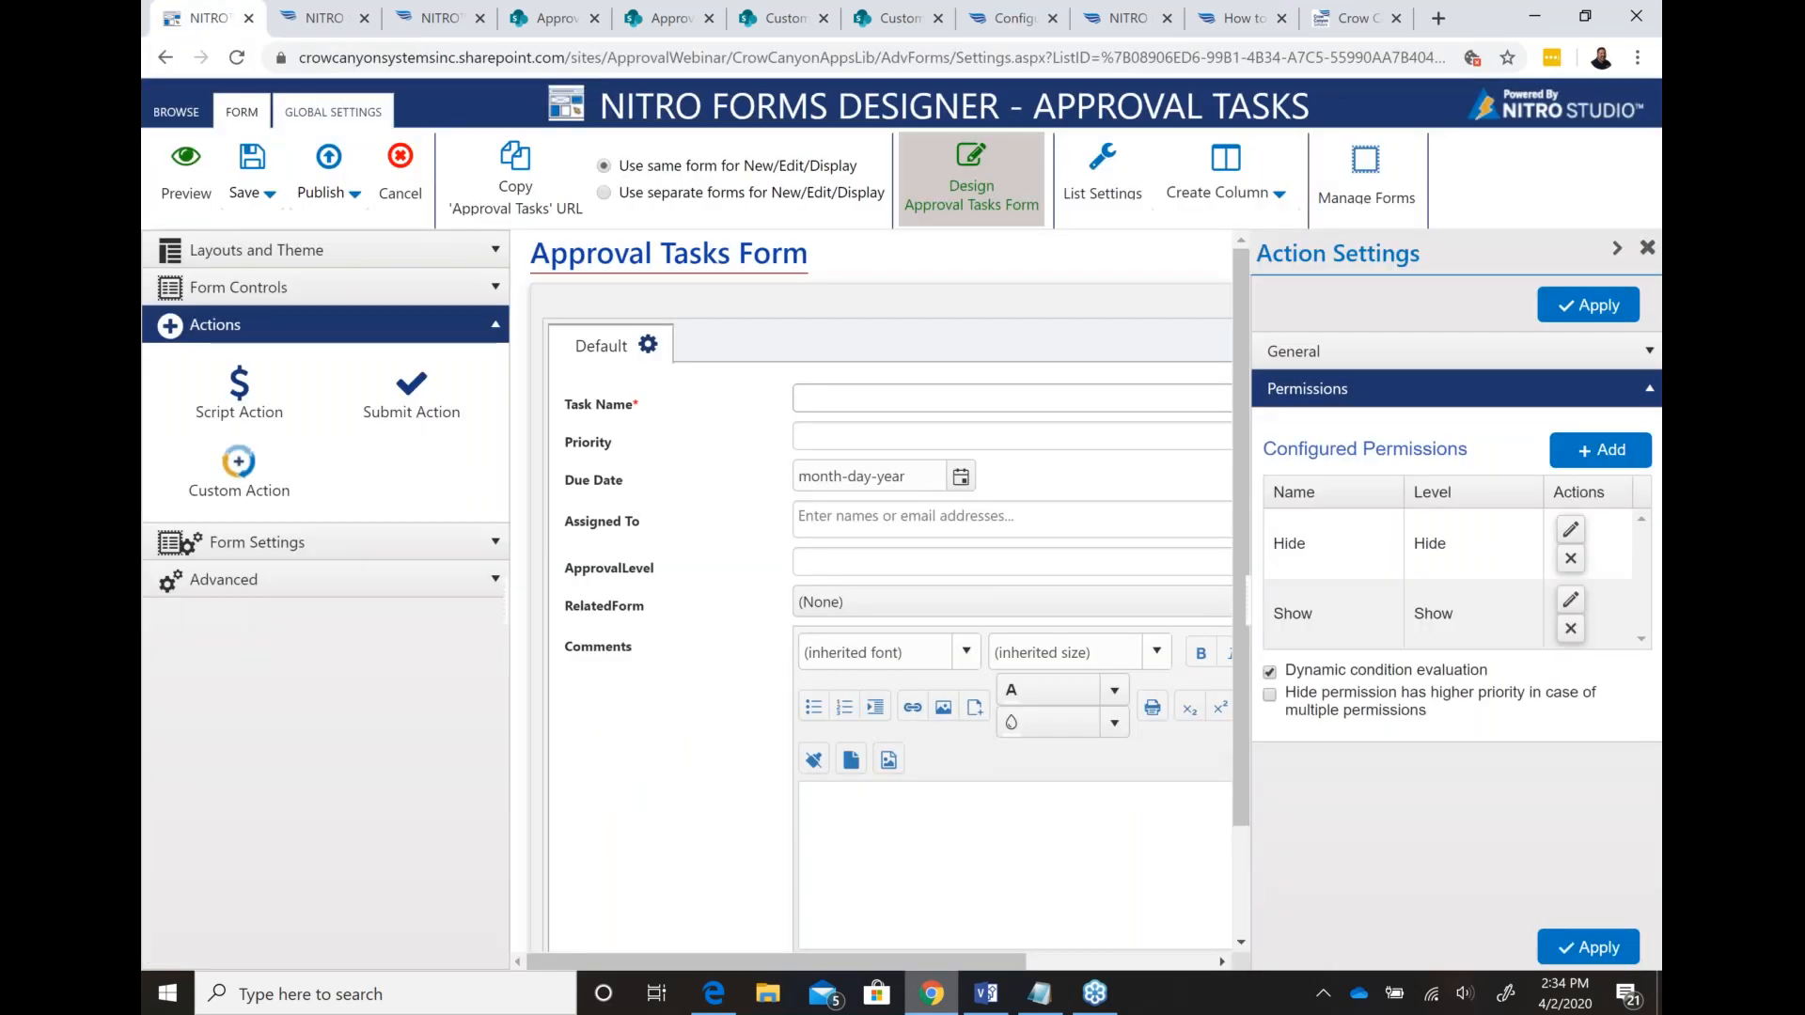
click(555, 19)
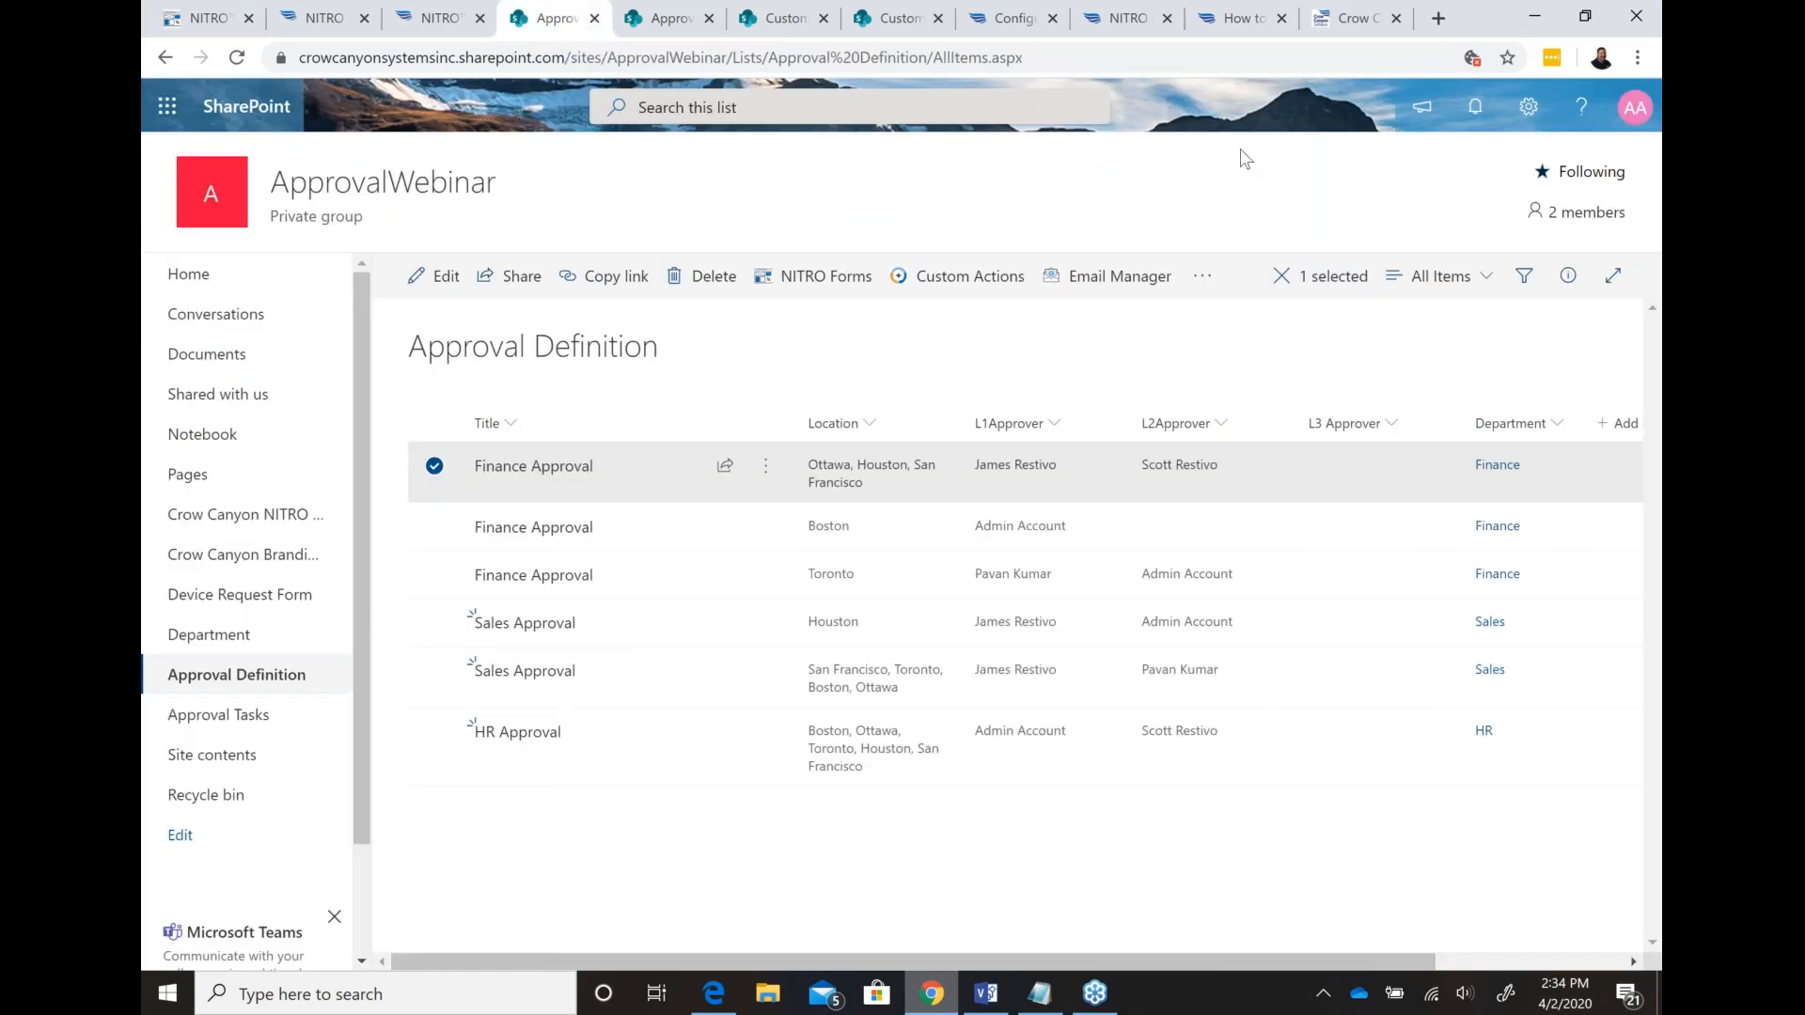
click(715, 998)
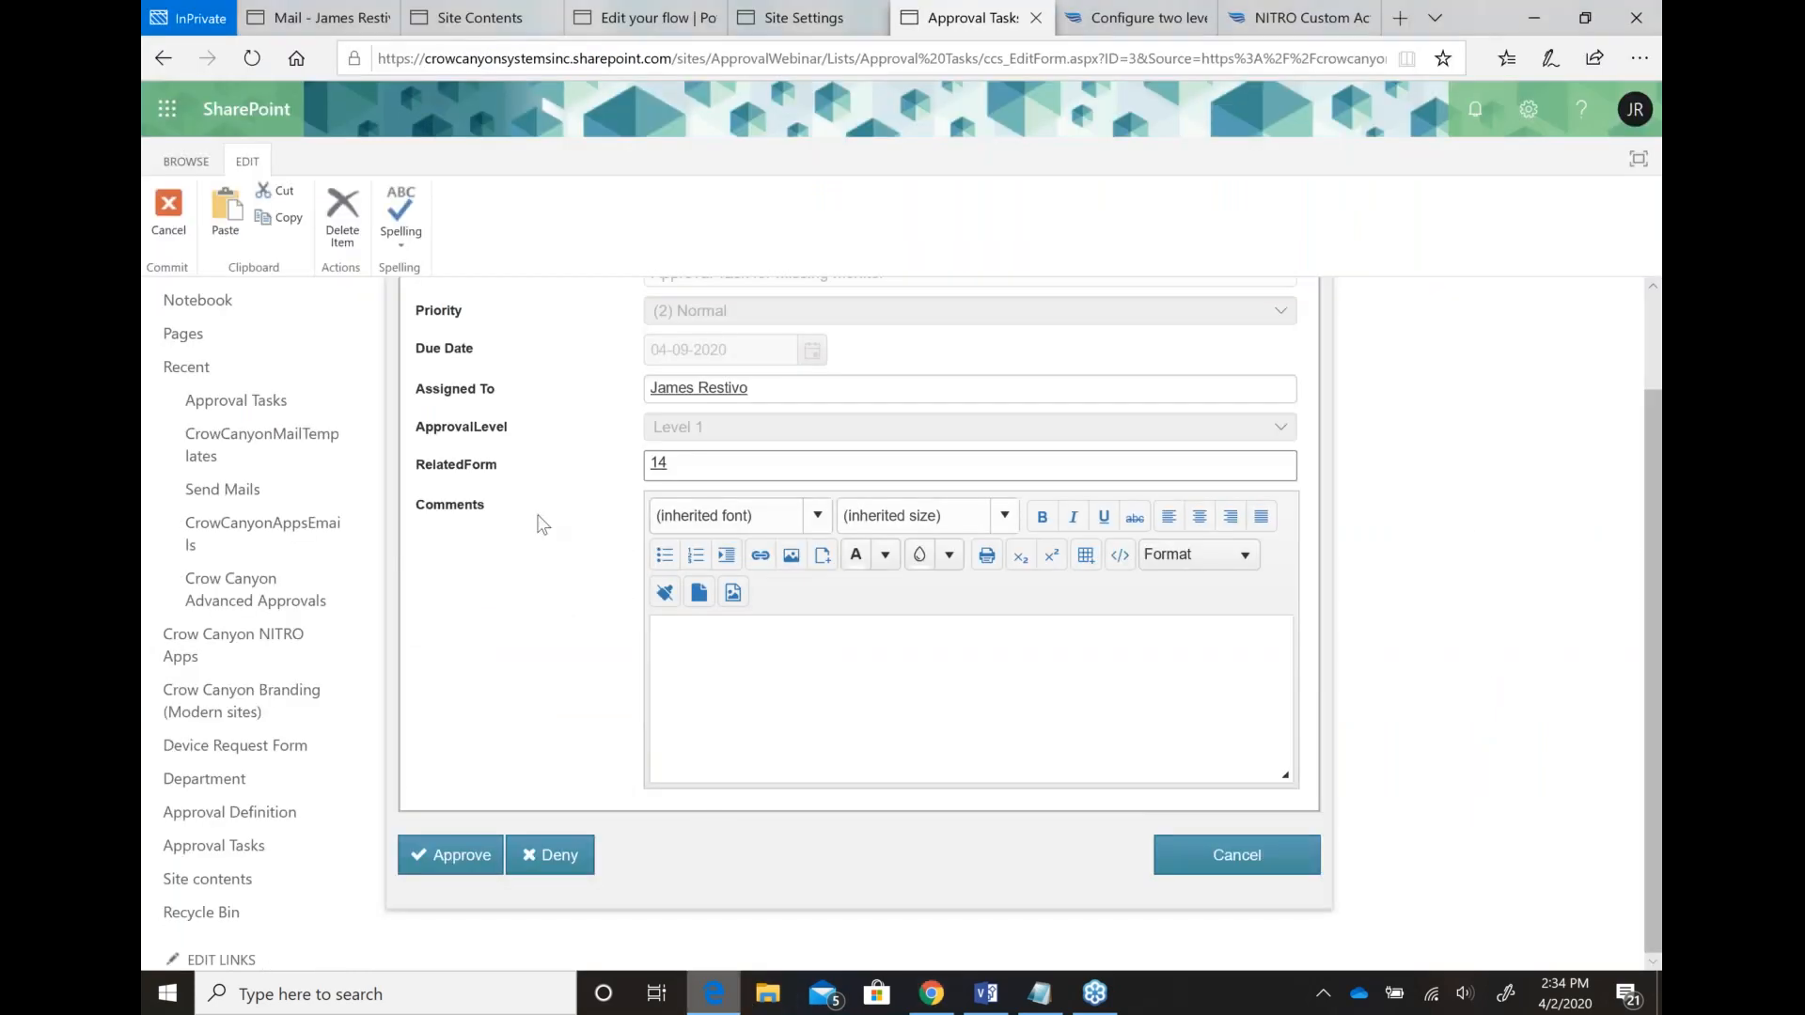
click(154, 200)
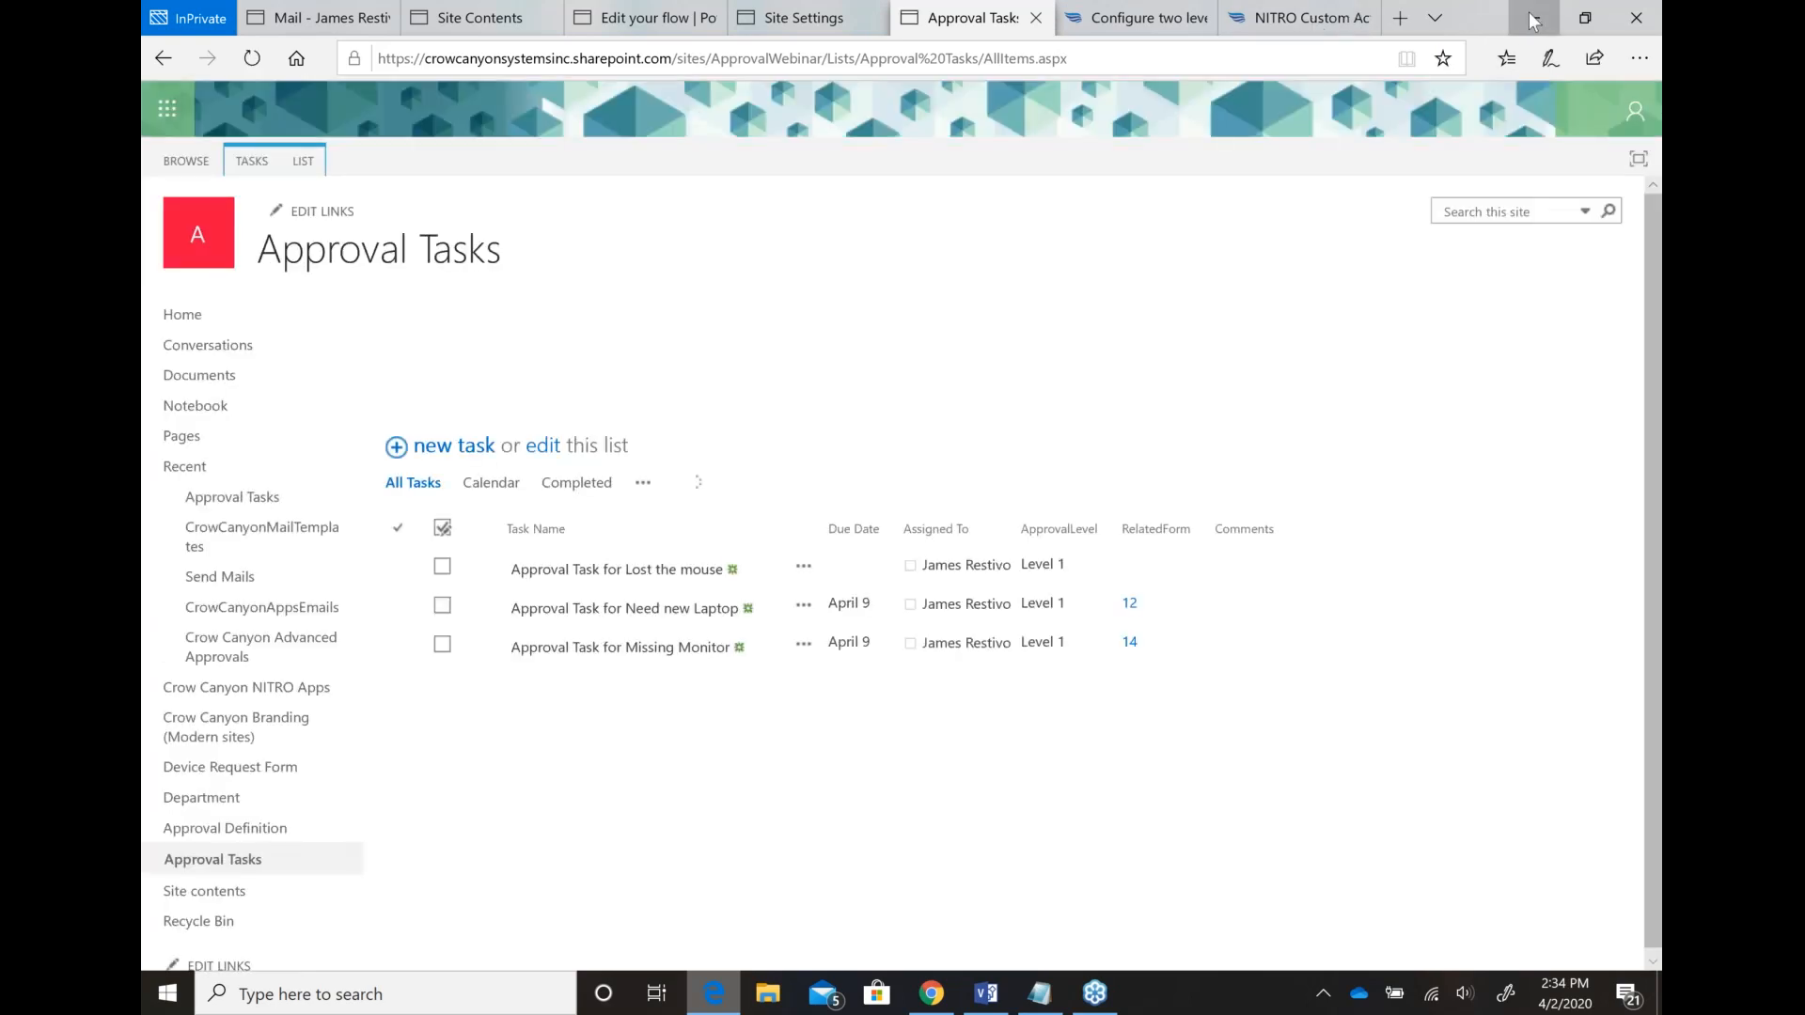
click(1534, 17)
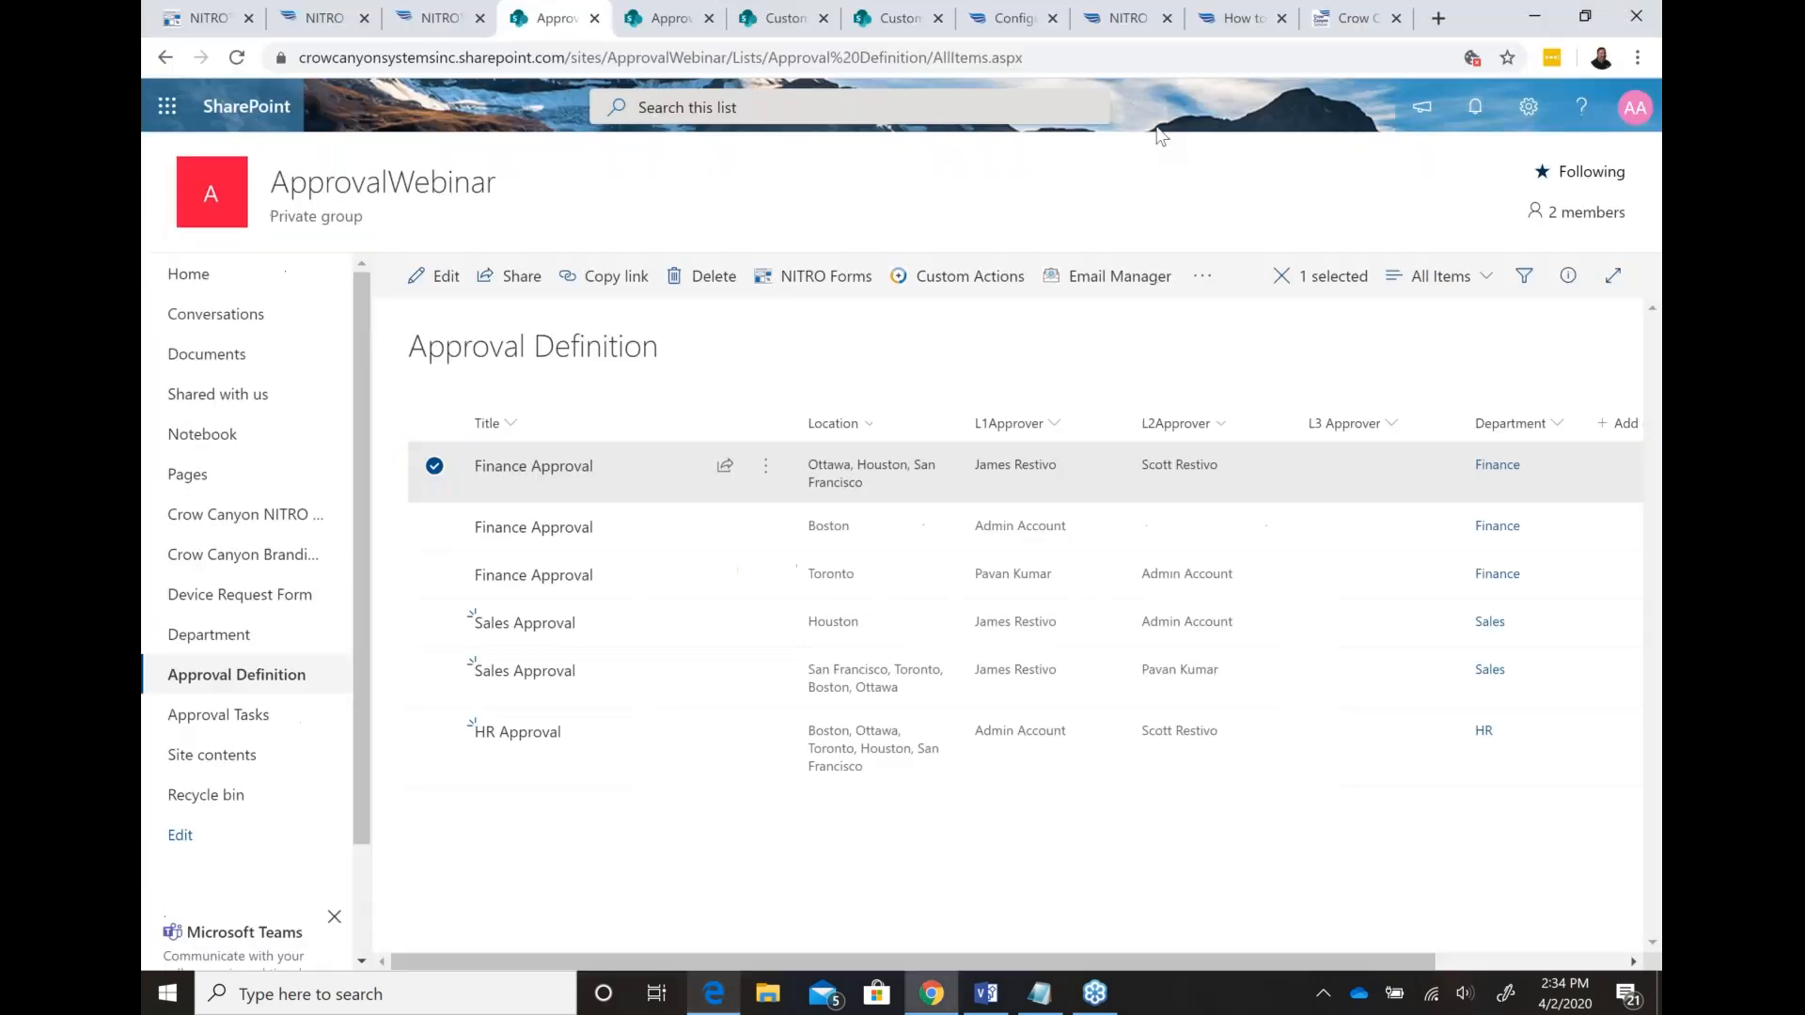
Step: Open the Create Approval Task Notification workflow in NITRO Workflows and review its trigger, conditions and actions
click(327, 16)
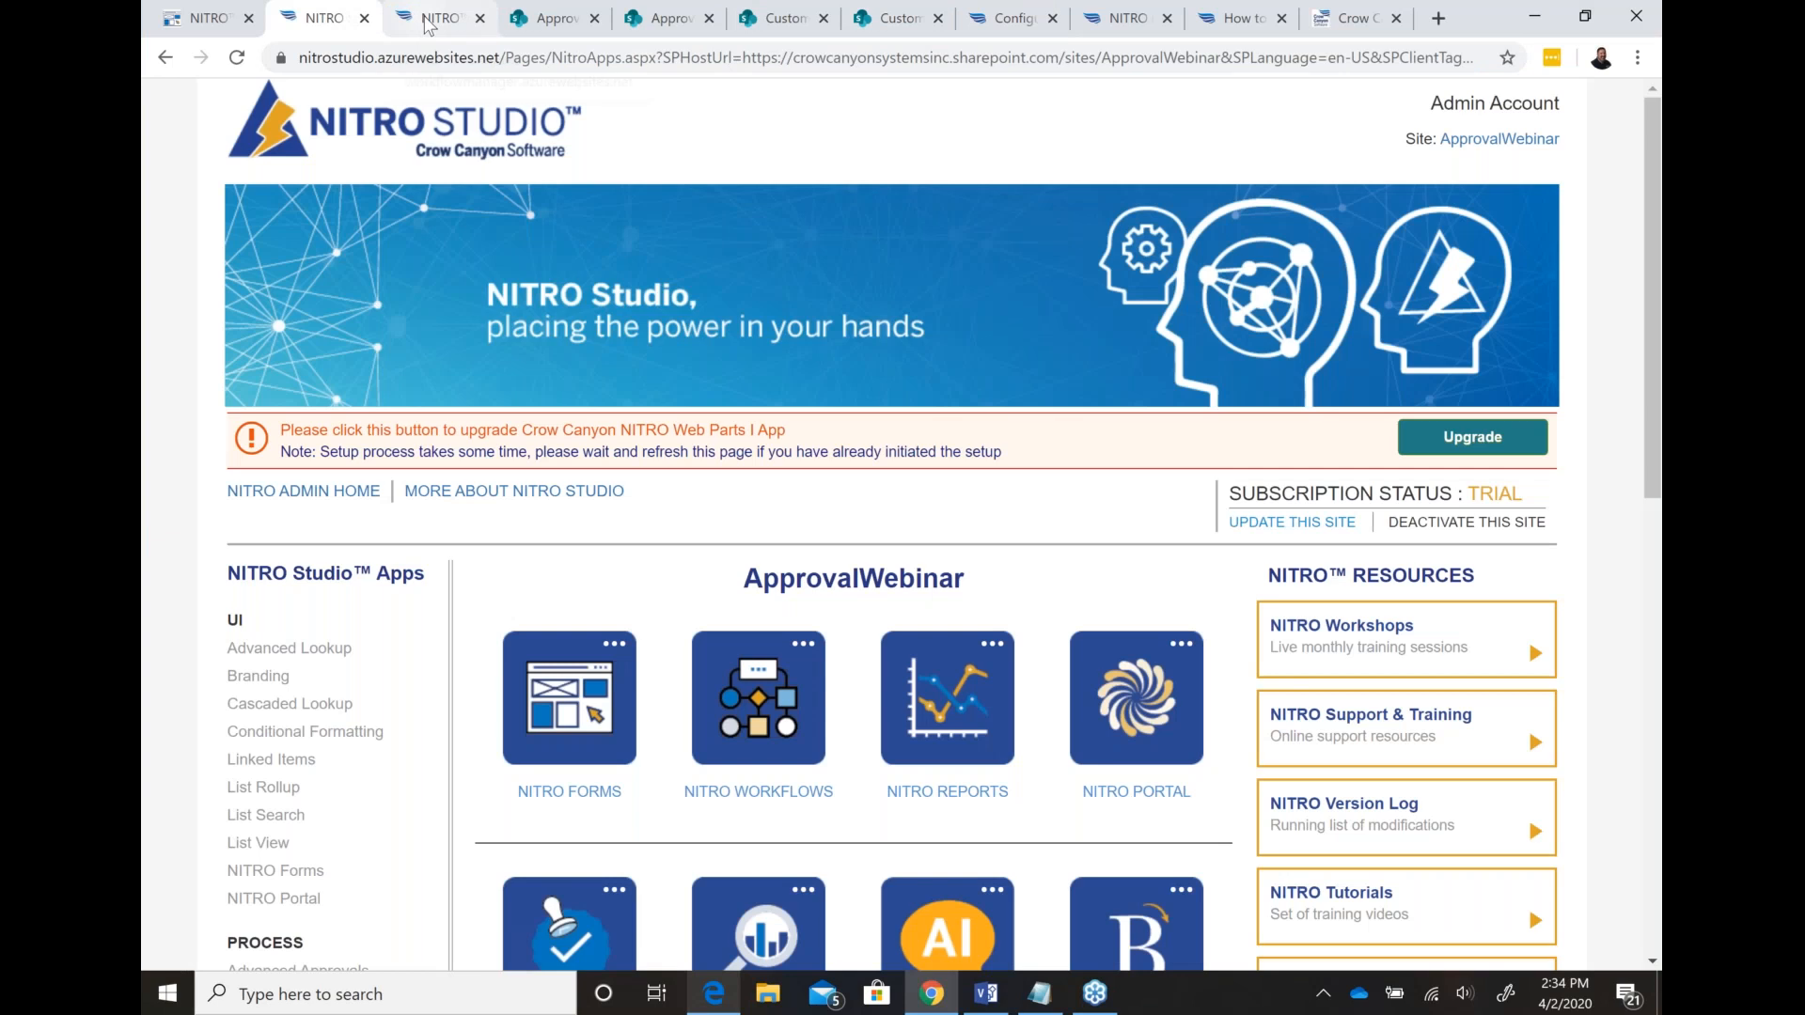
click(427, 21)
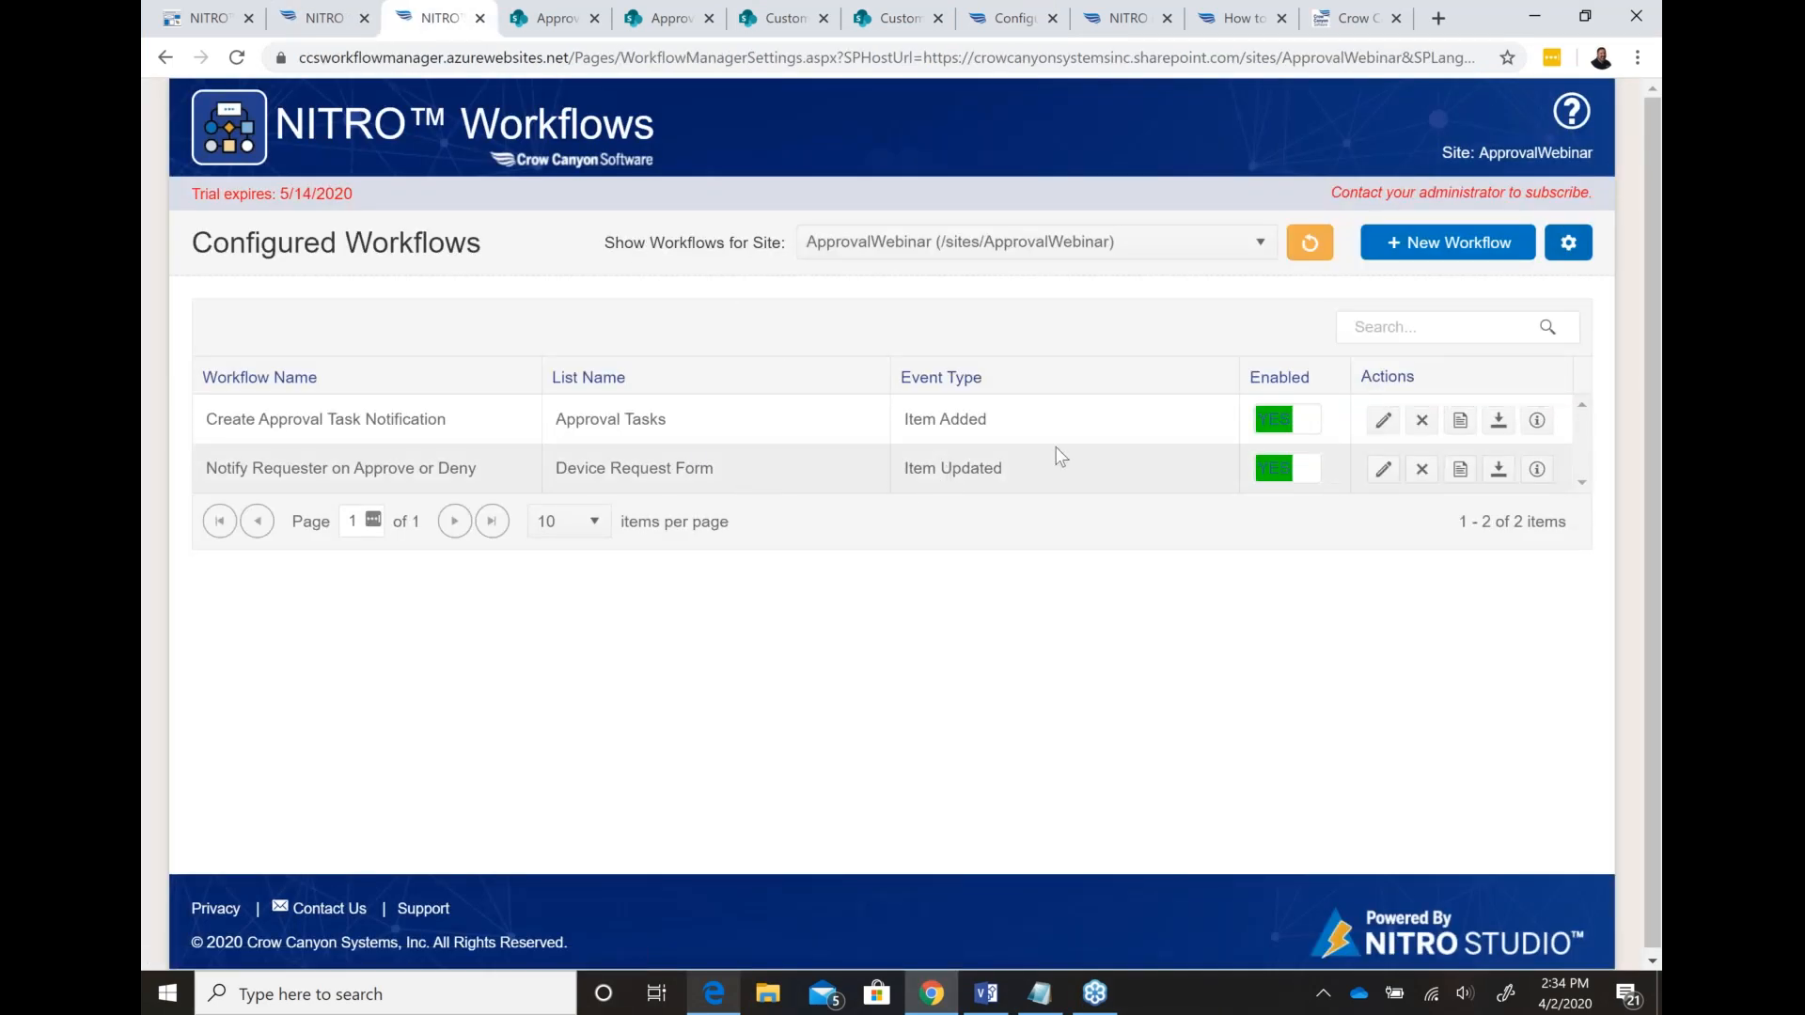
click(1378, 425)
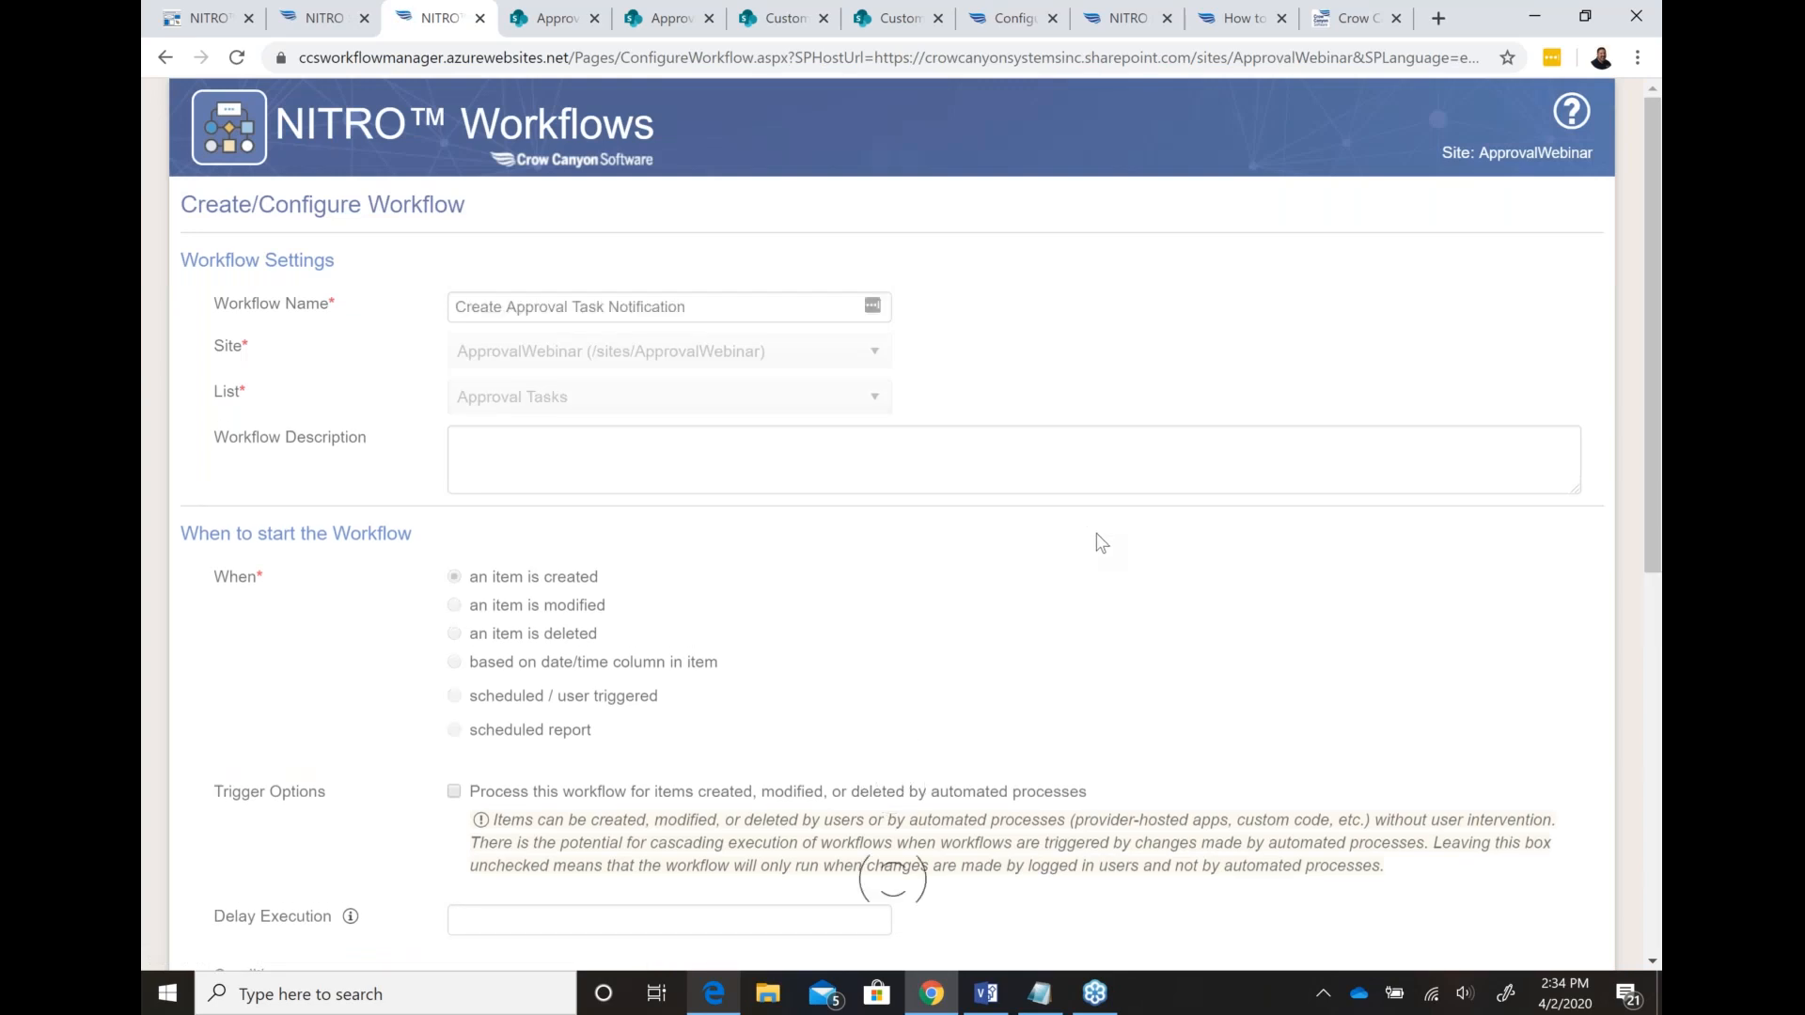
scroll(1100, 544, down, 4)
scroll(1100, 544, down, 4)
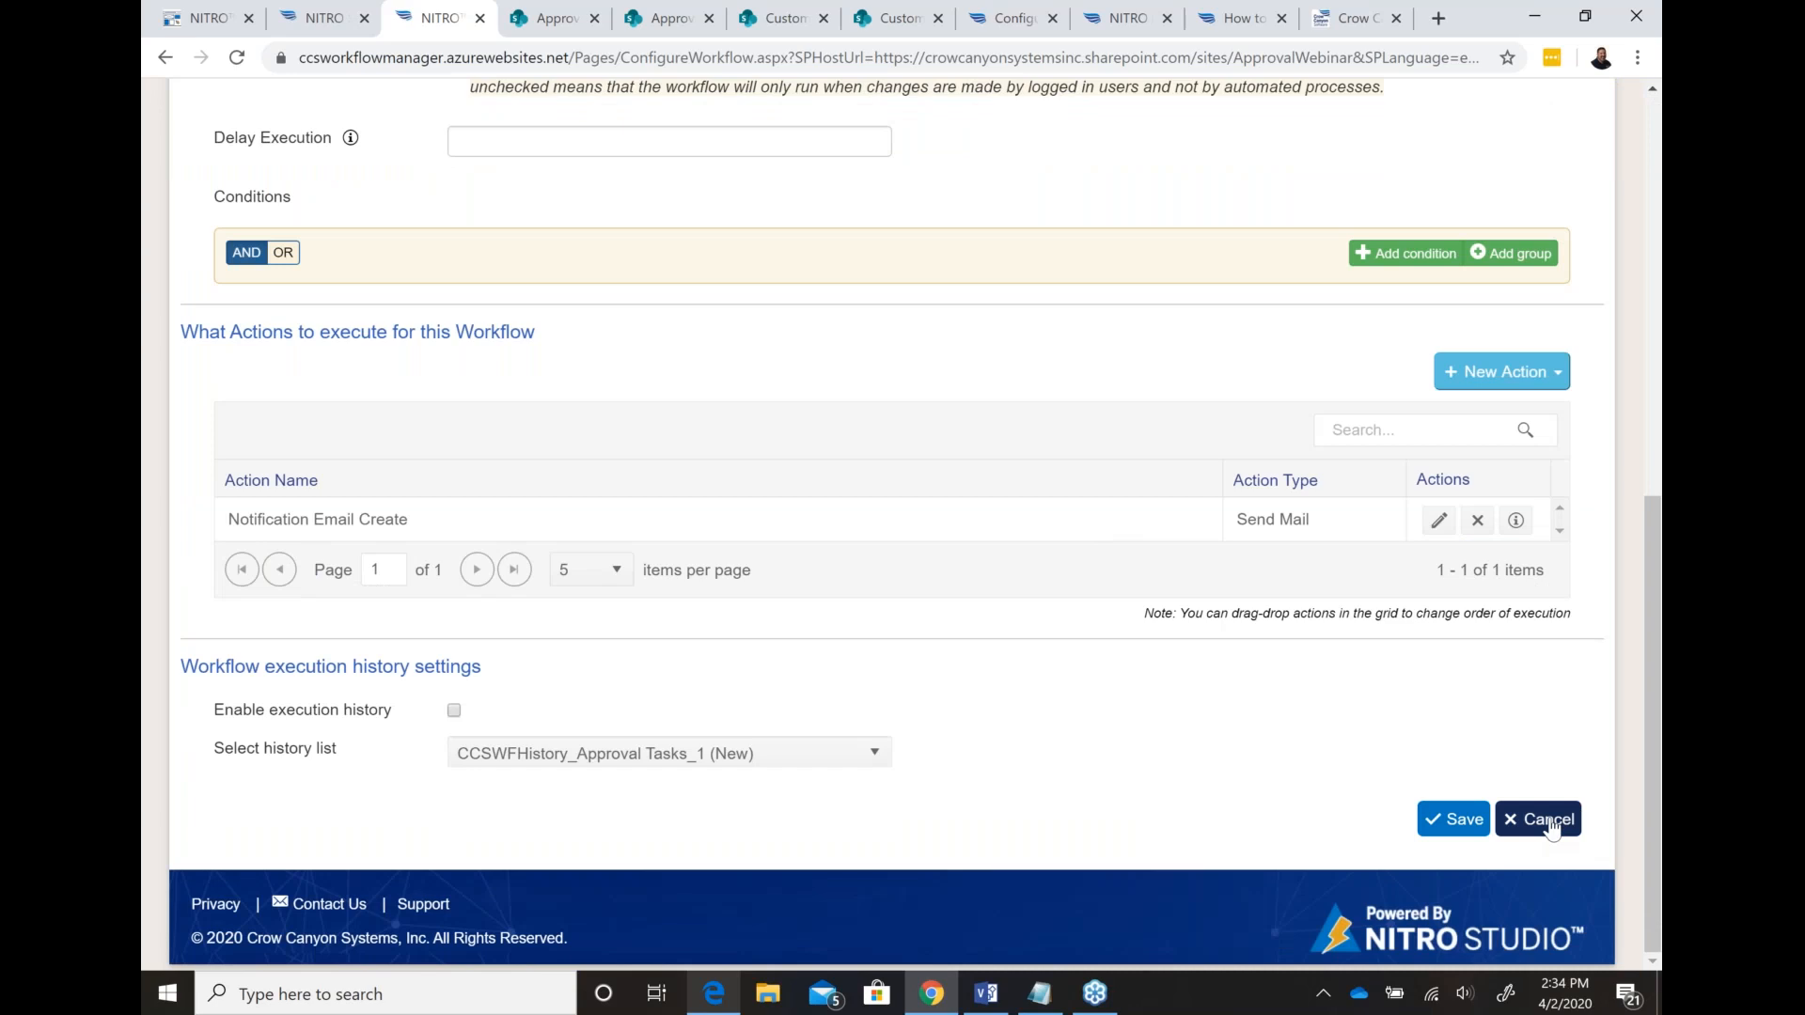
Step: Leave the Create Approval Task Notification workflow unsaved, close its timed-out page, and reopen NITRO Workflows from NITRO Studio
click(1547, 821)
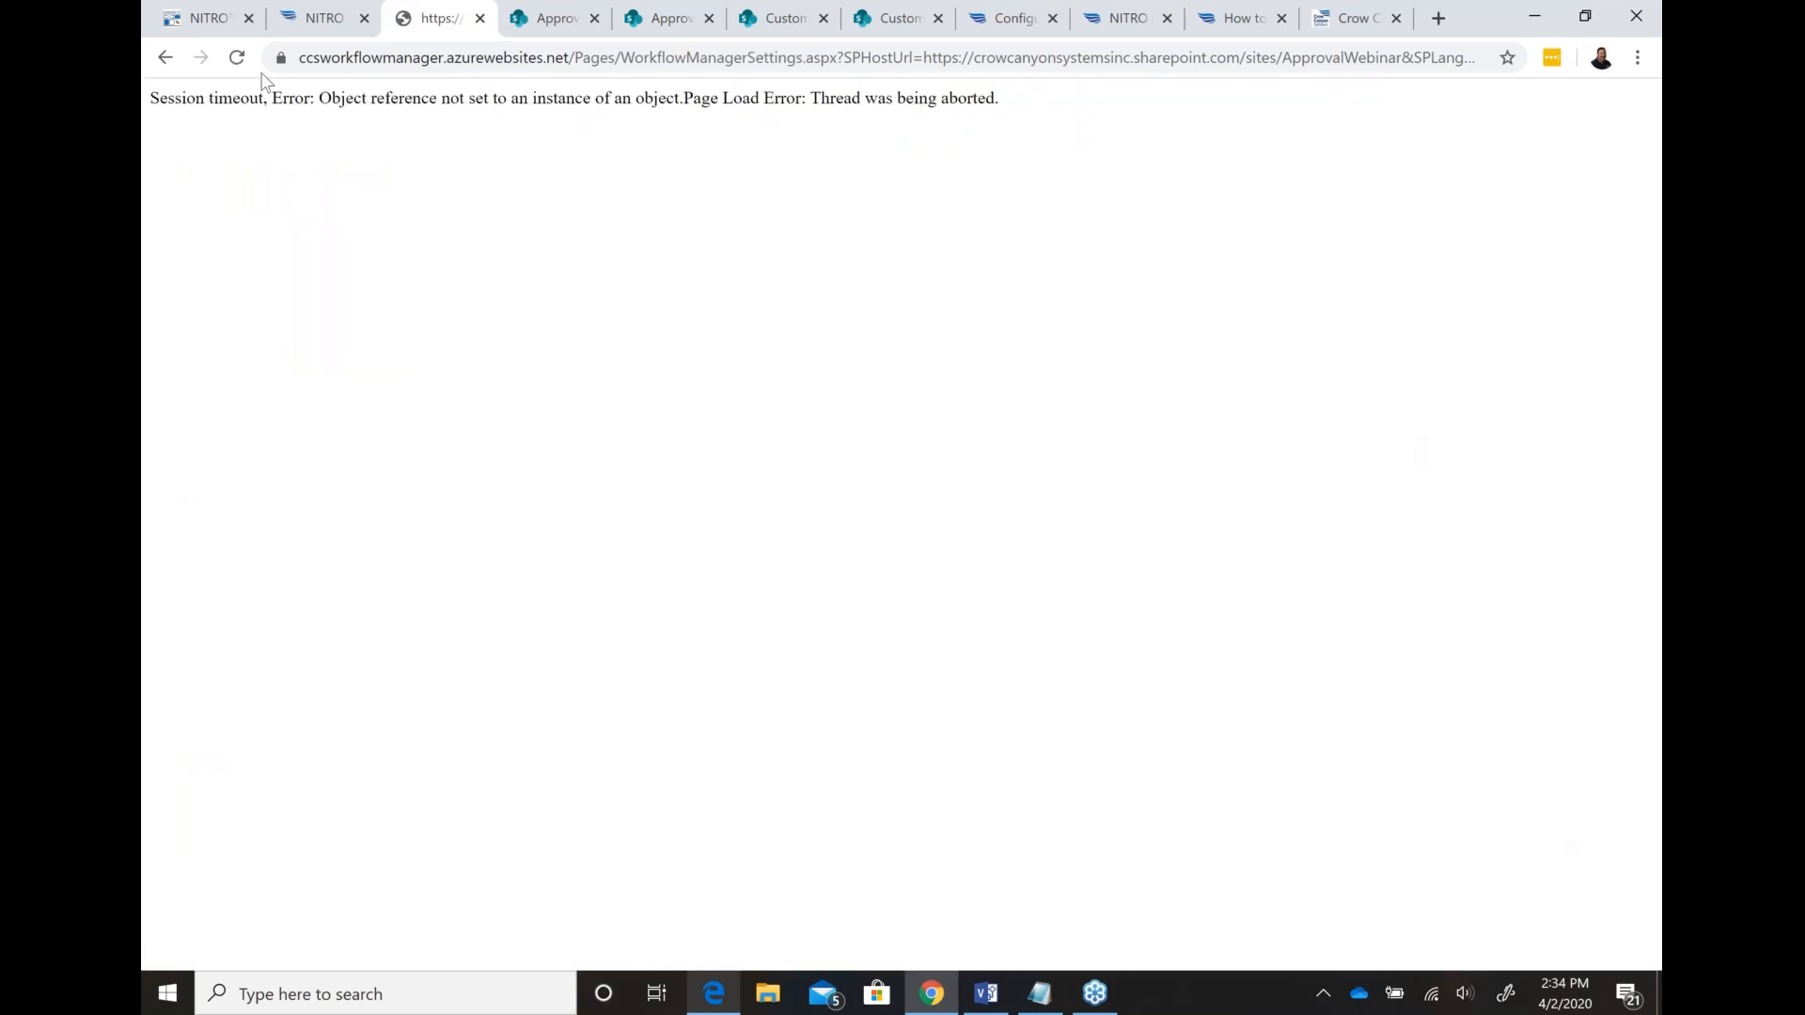
click(236, 53)
click(236, 64)
click(480, 20)
key(ctrl+shift+Tab)
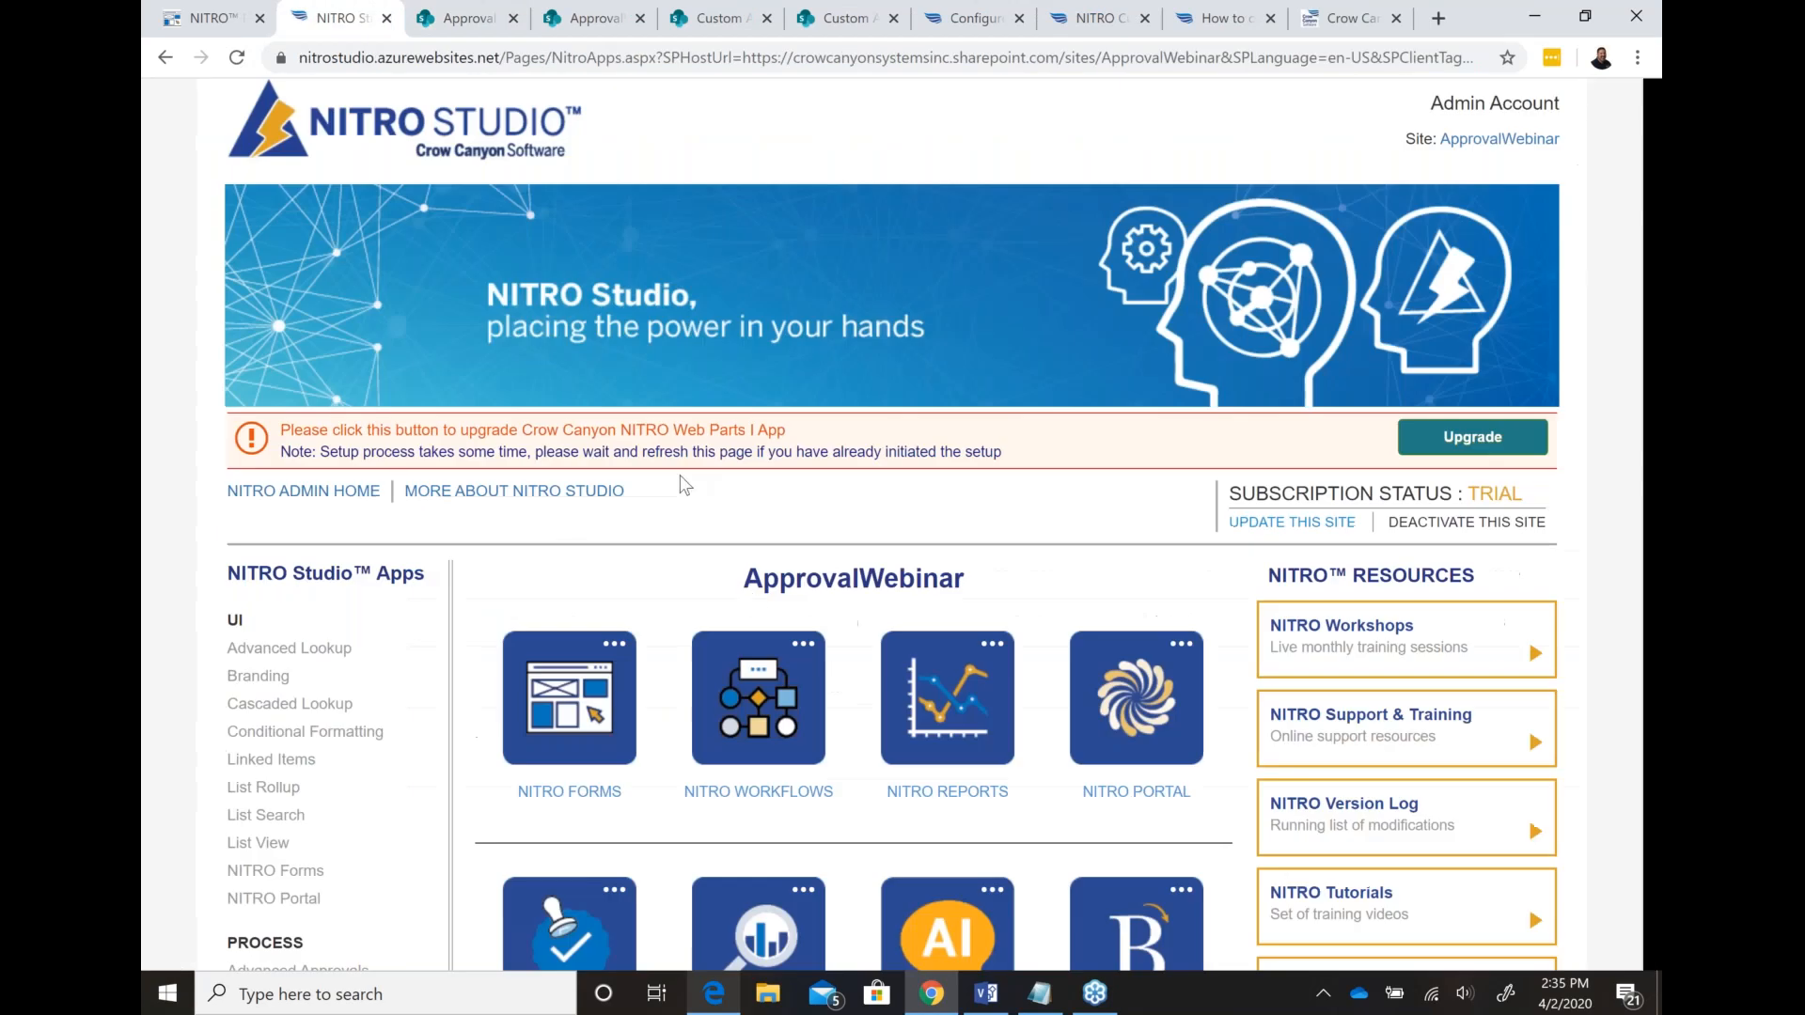
click(764, 699)
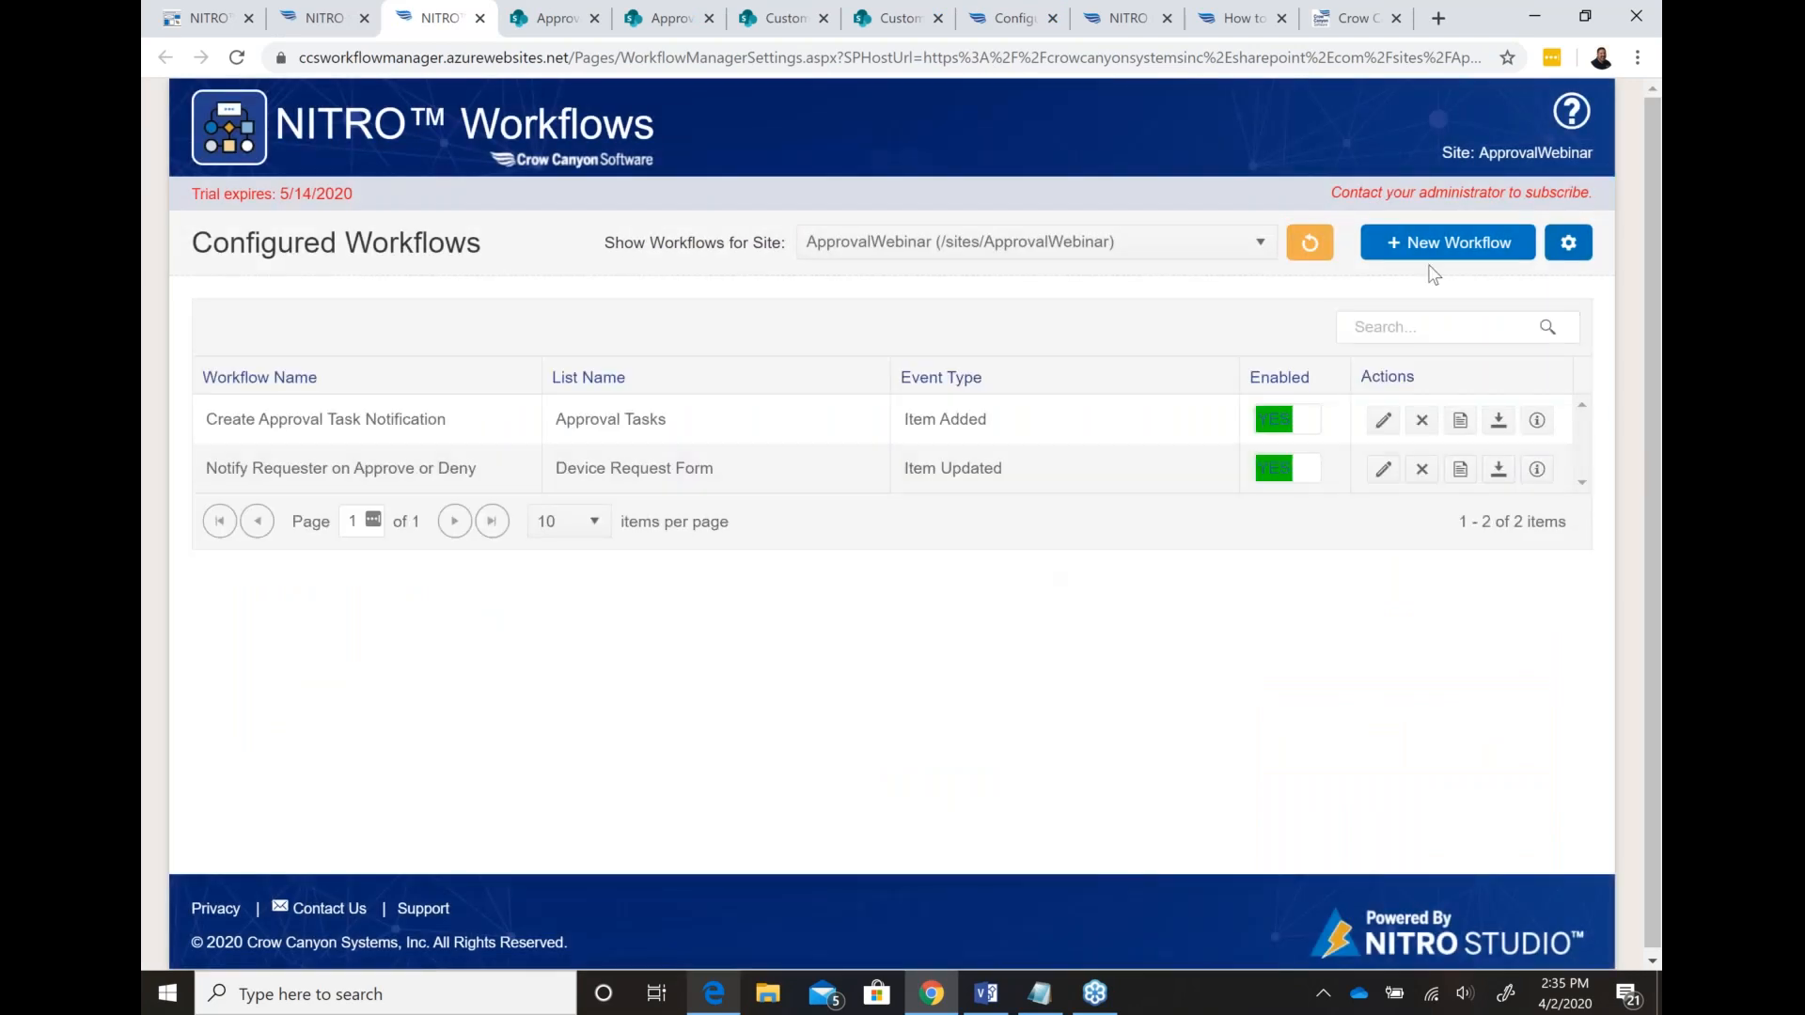
Step: View the blank new-workflow form and the Create Approval Task Notification settings, returning to the configured workflows after each
click(1443, 247)
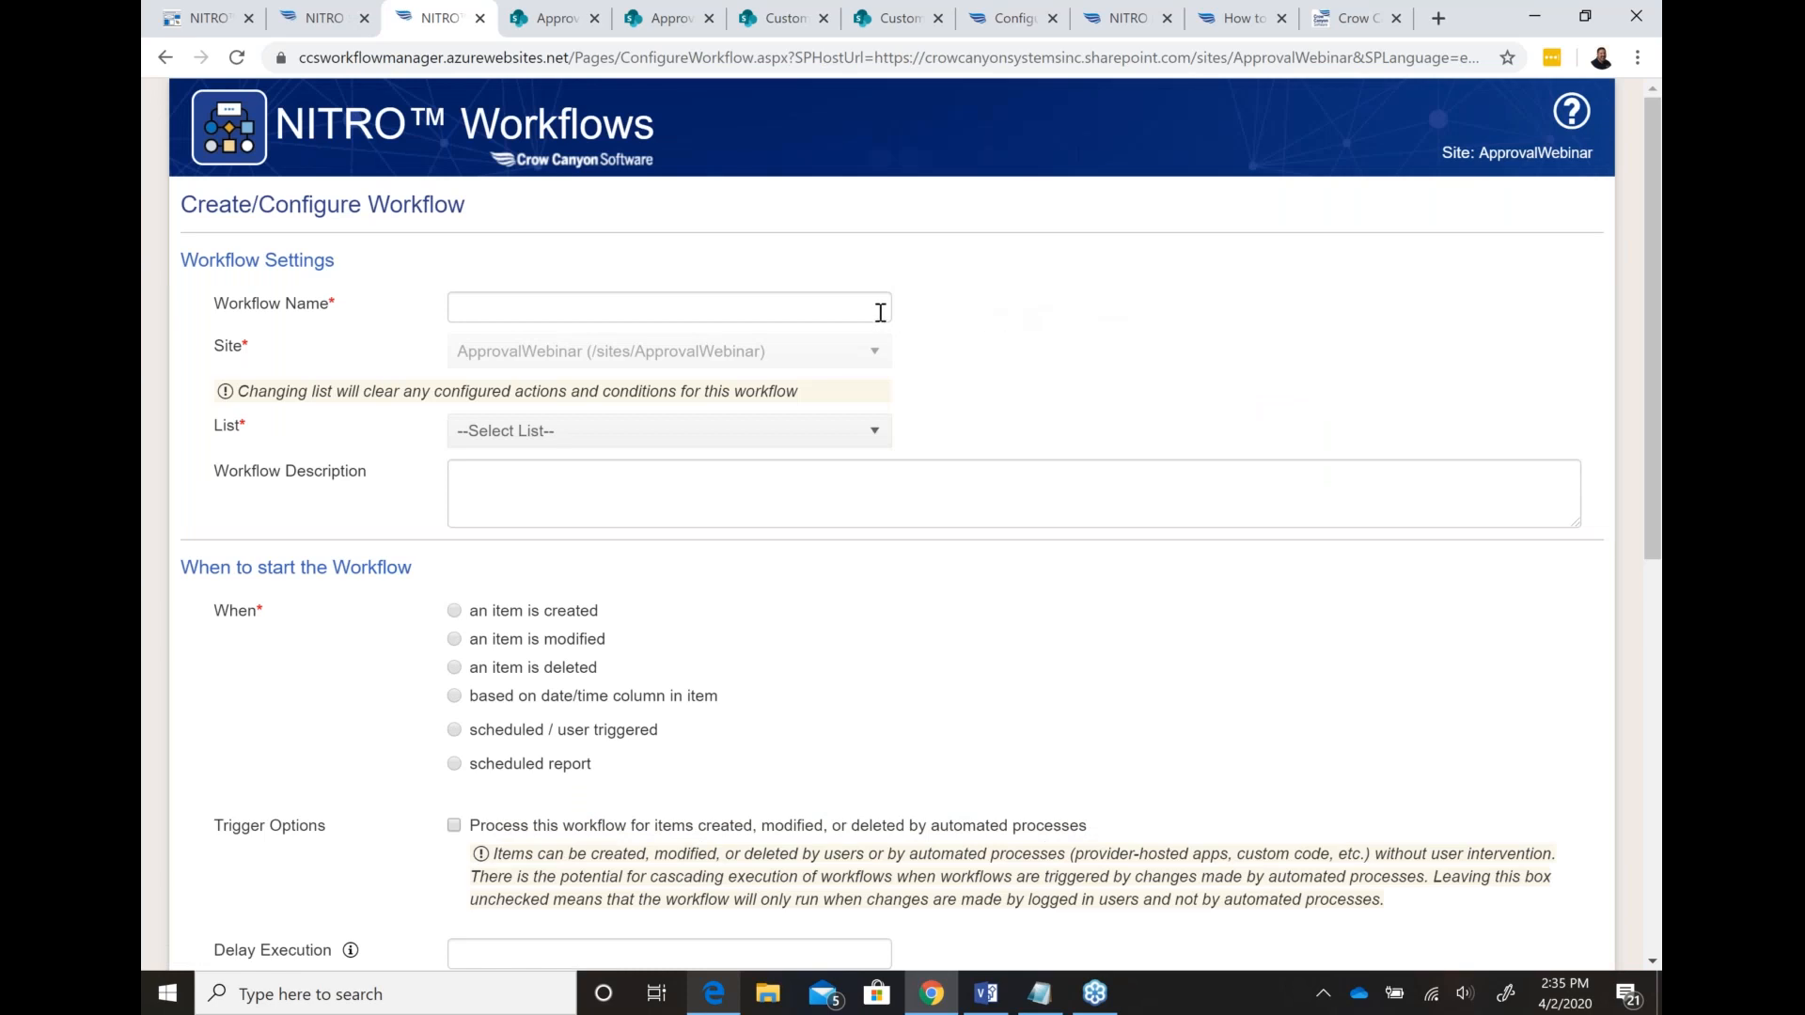
click(167, 57)
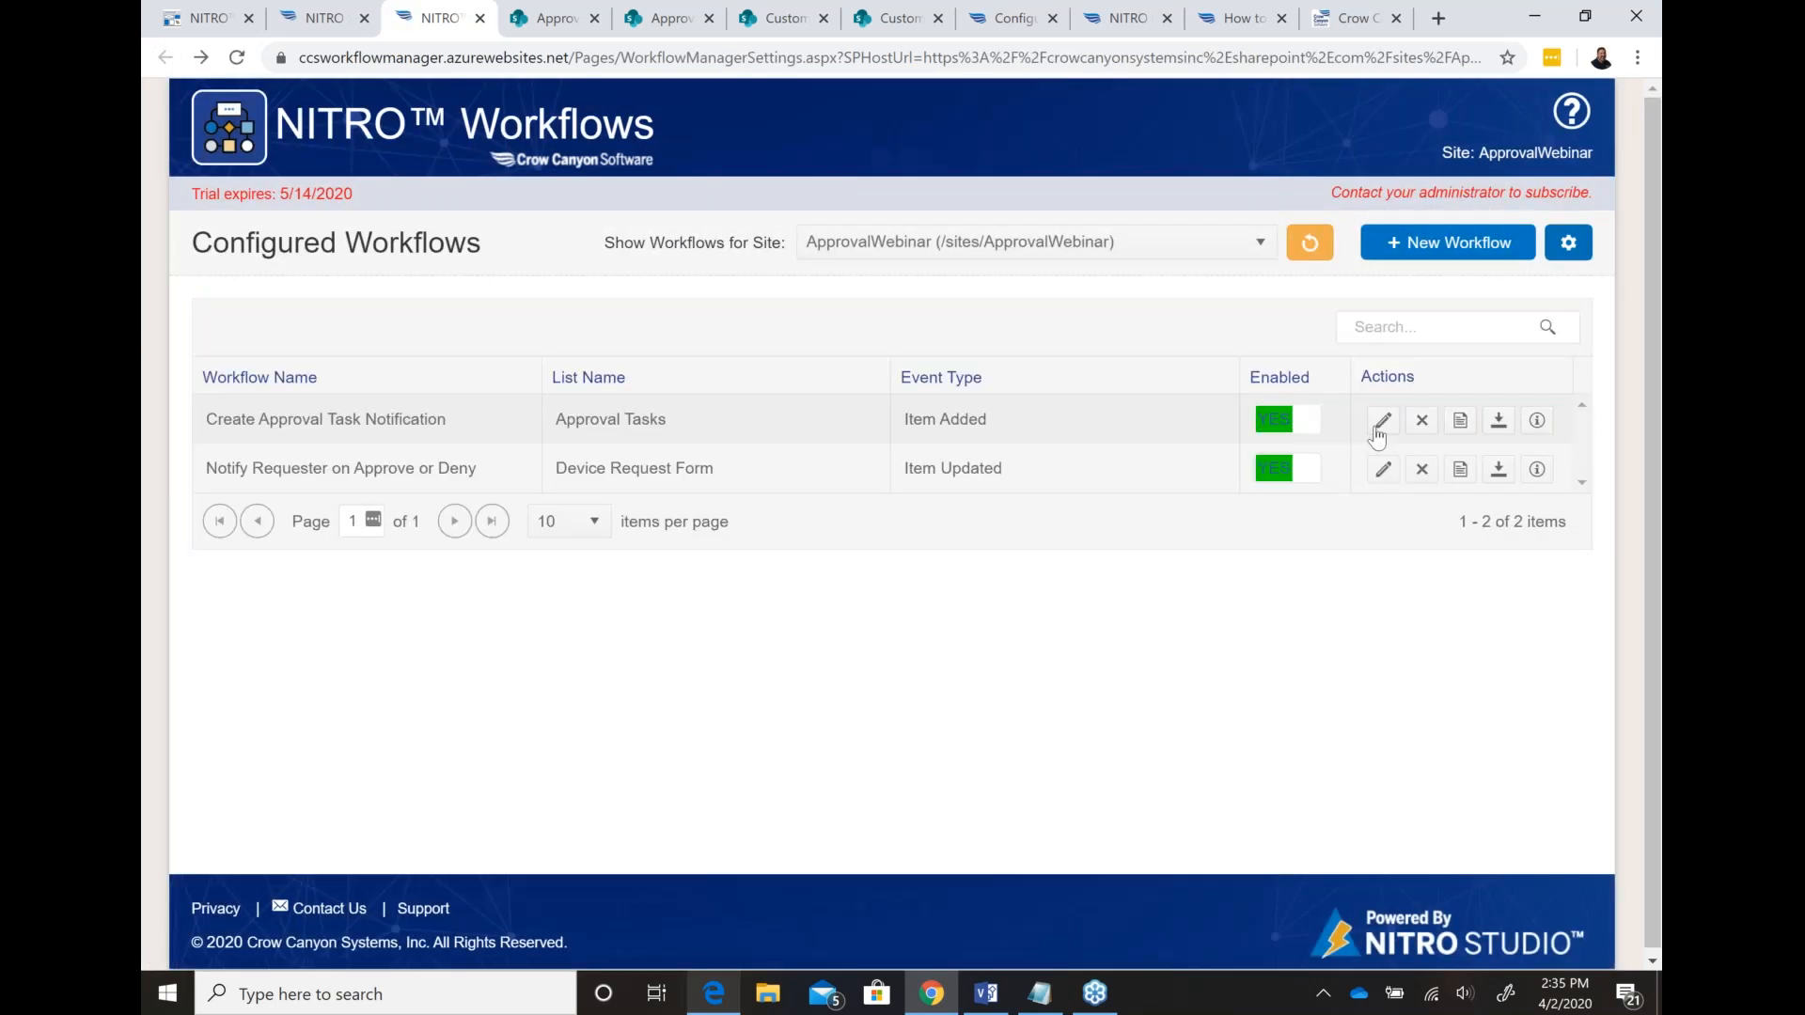
click(1383, 420)
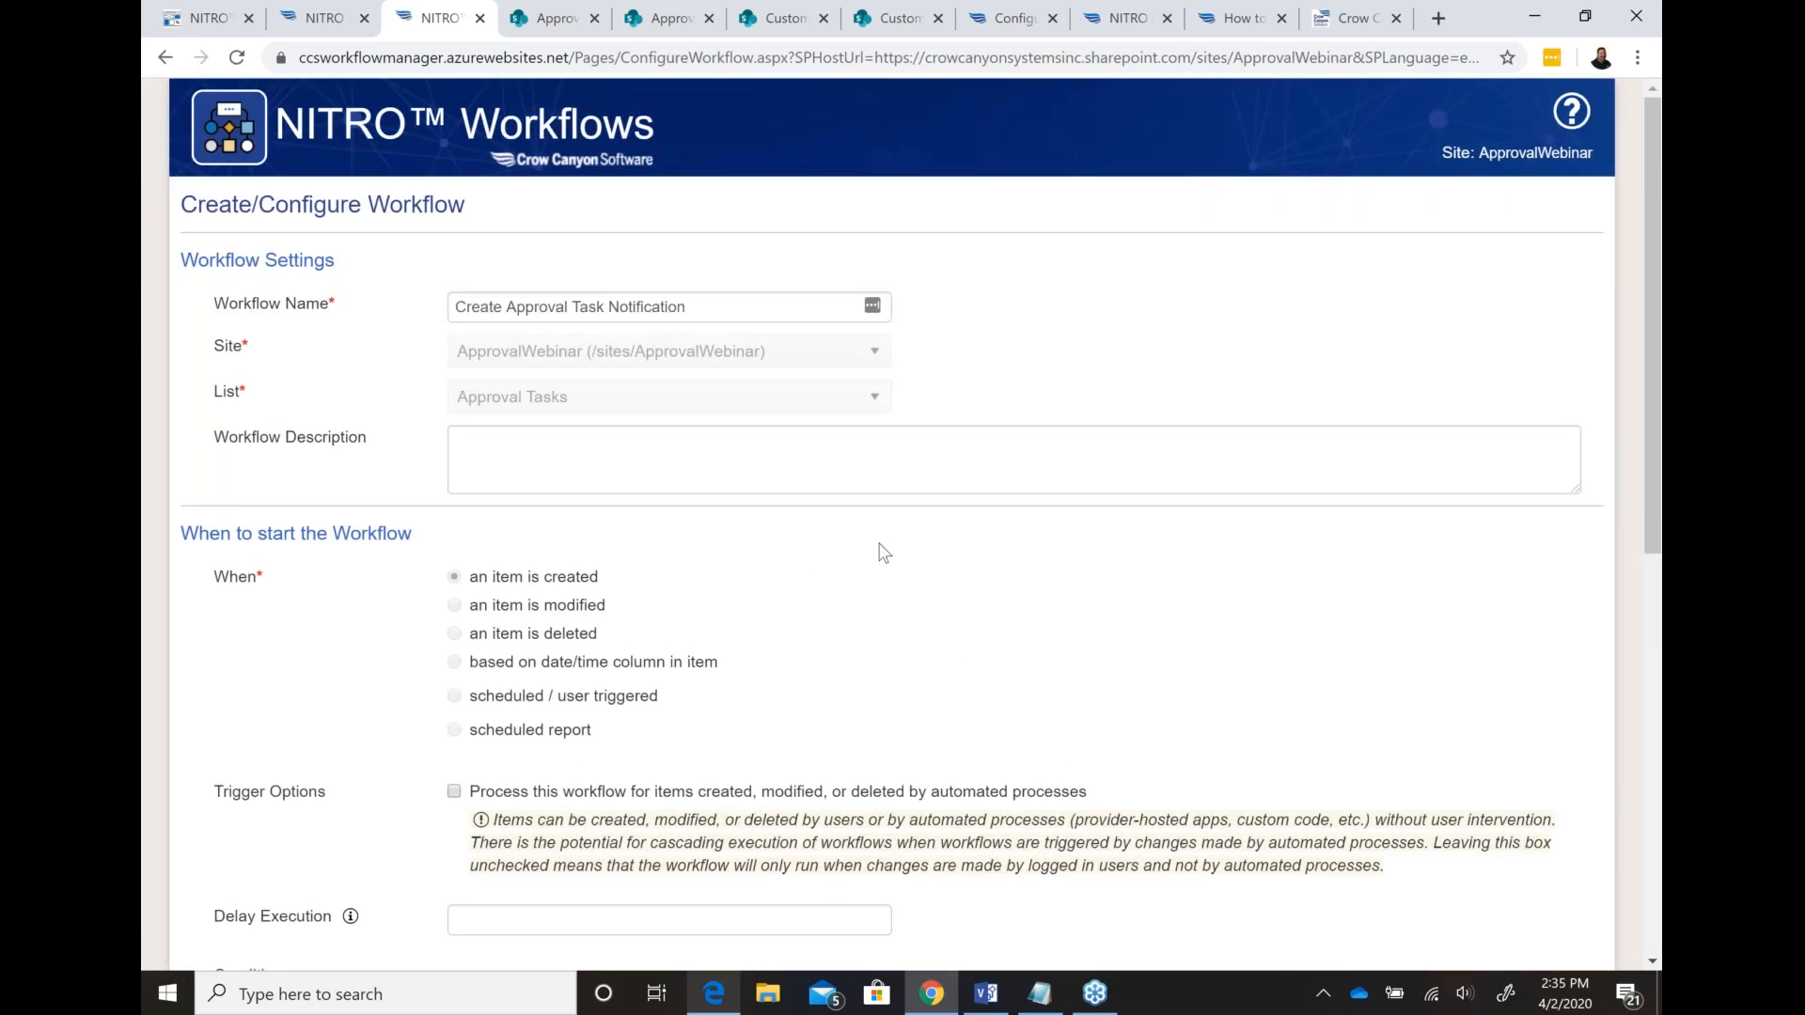
click(167, 59)
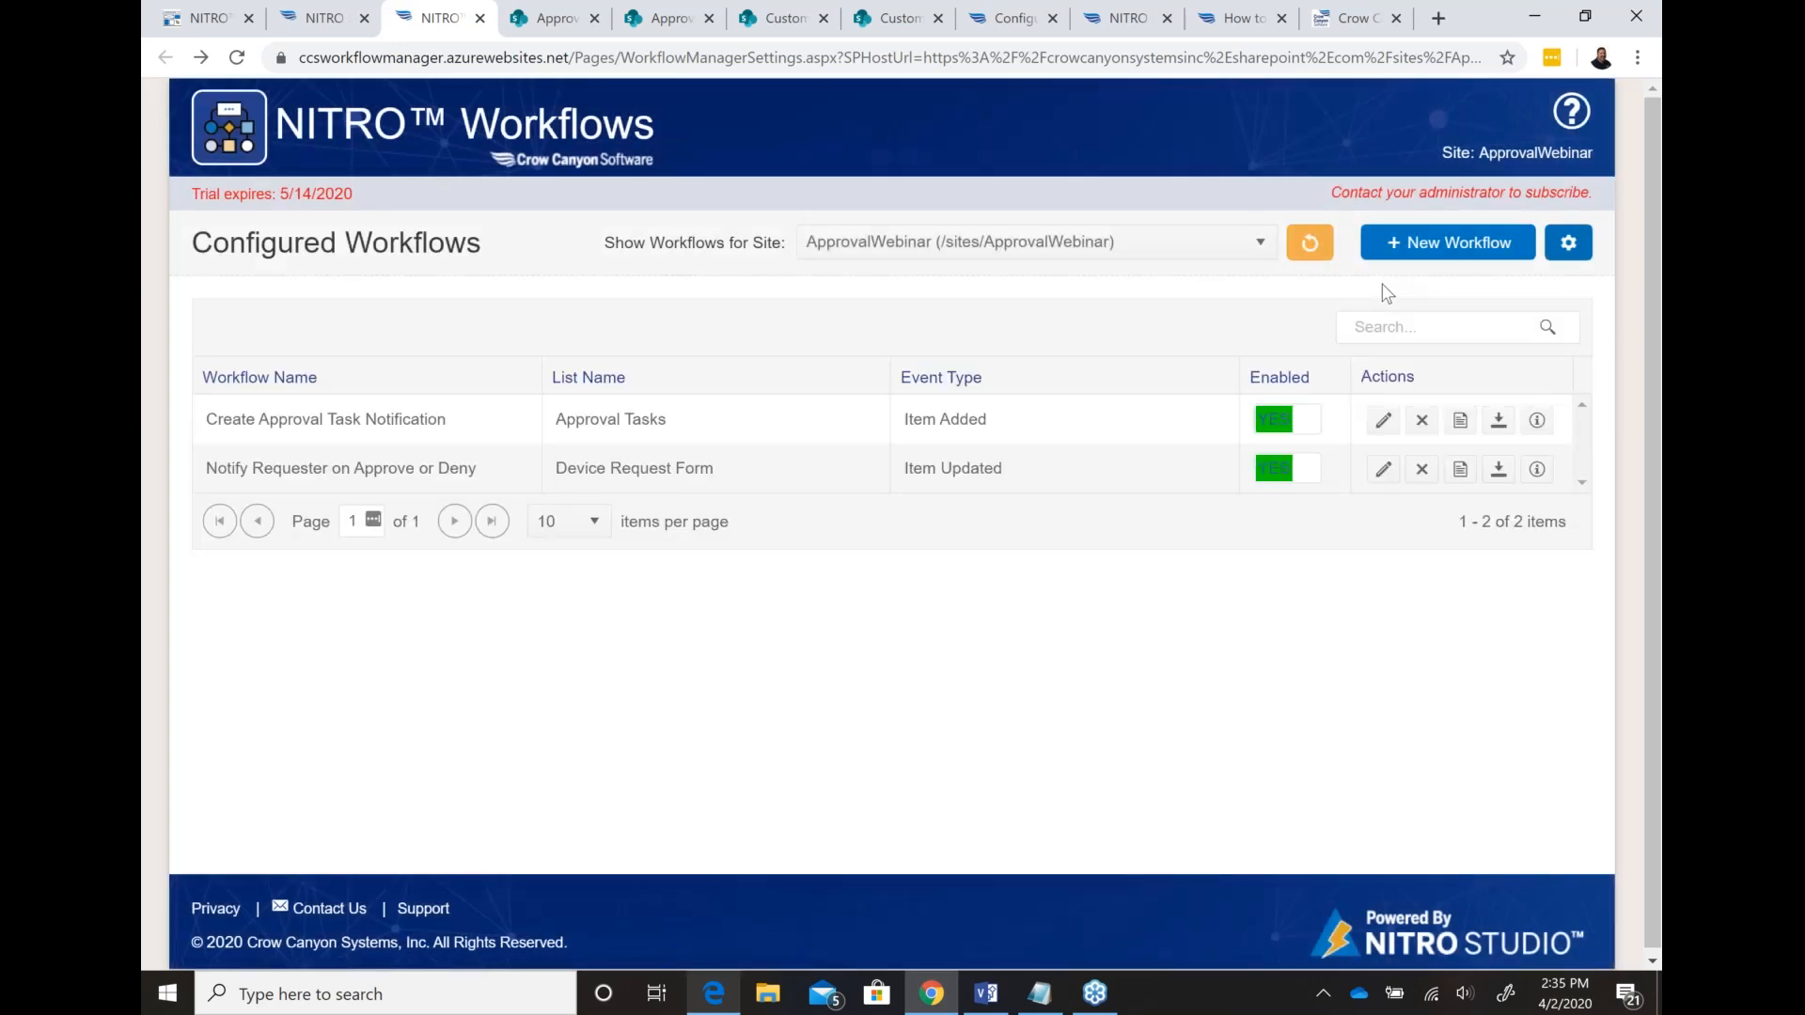
Step: Start a new workflow on the Approval Tasks list and name it "Notify when Approval not done"
click(1421, 246)
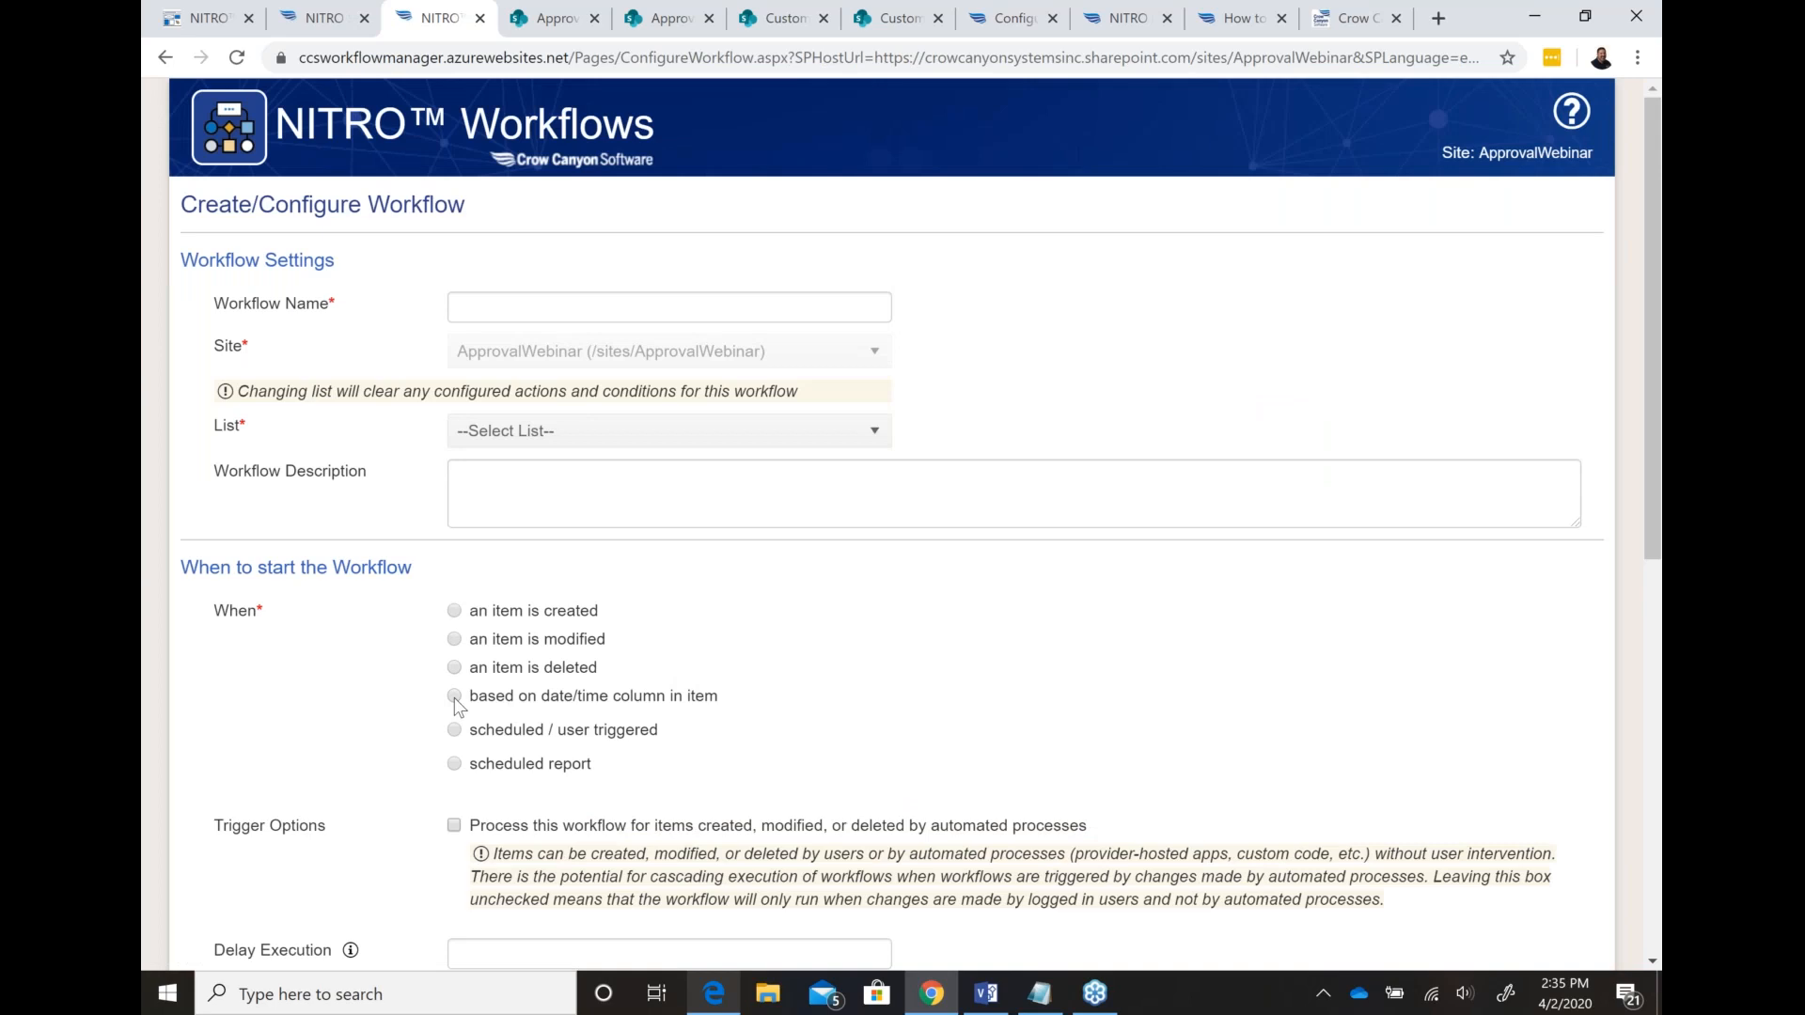
click(454, 696)
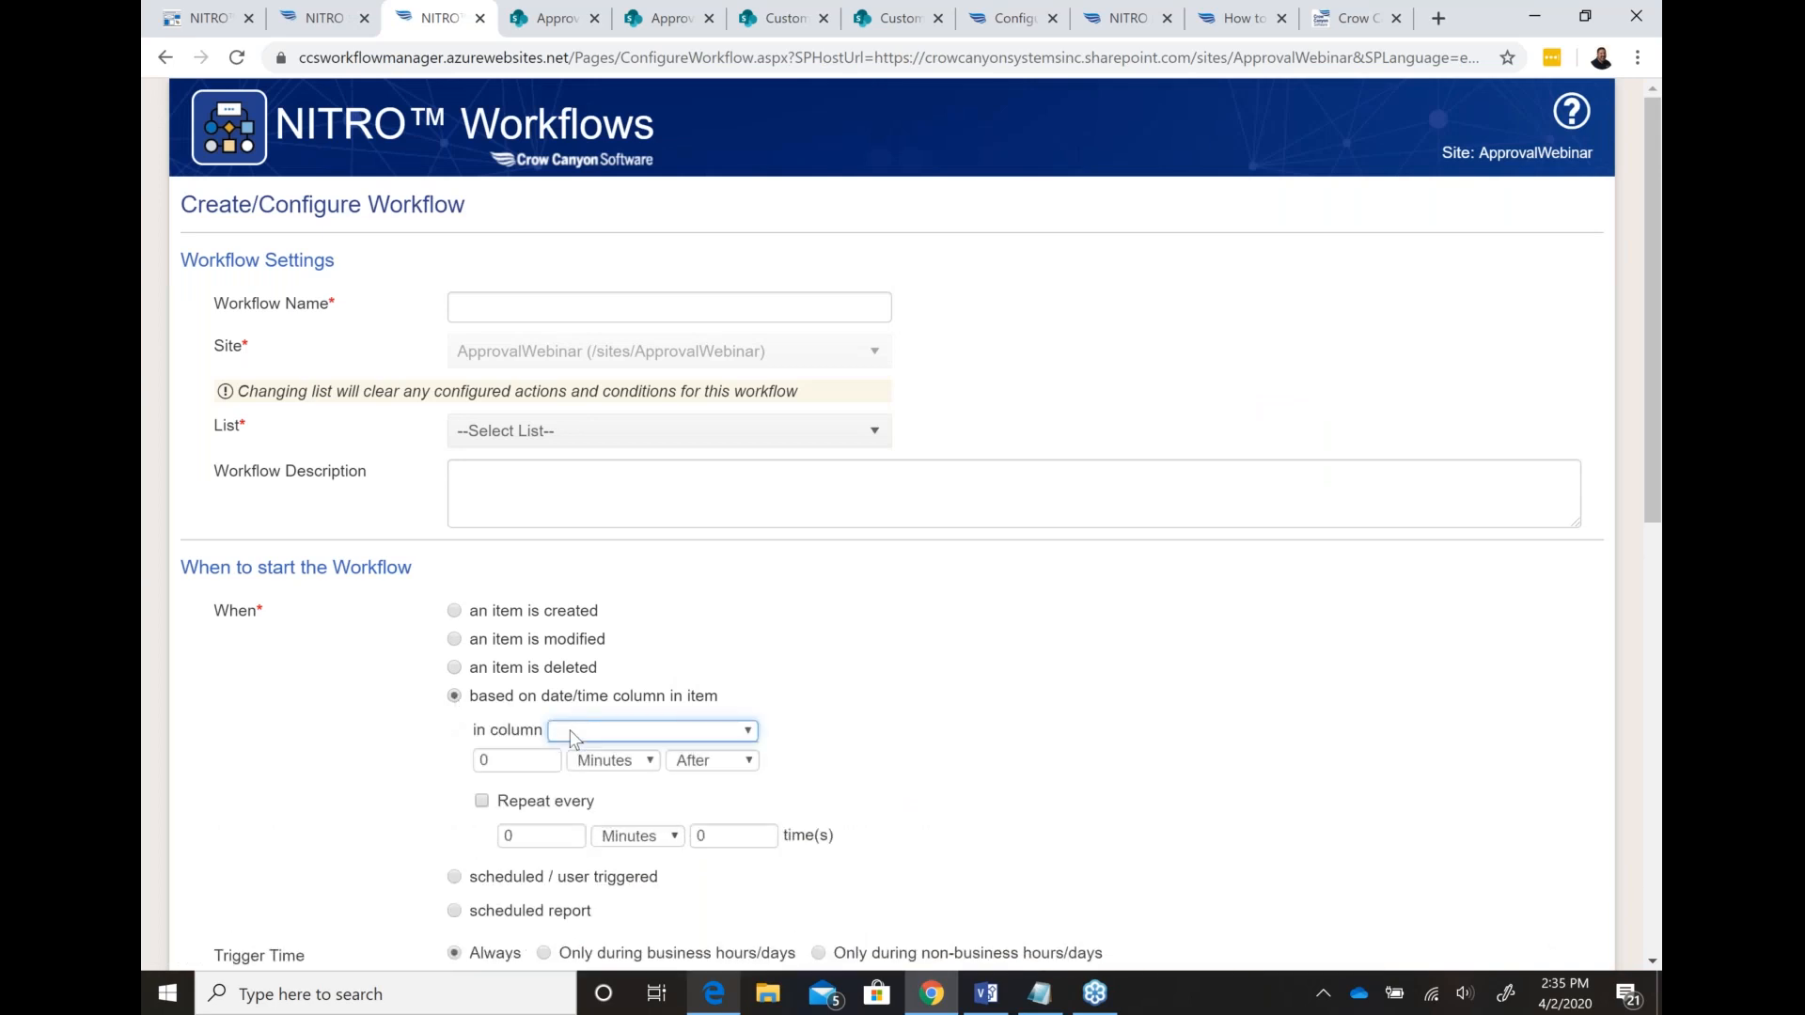
click(593, 438)
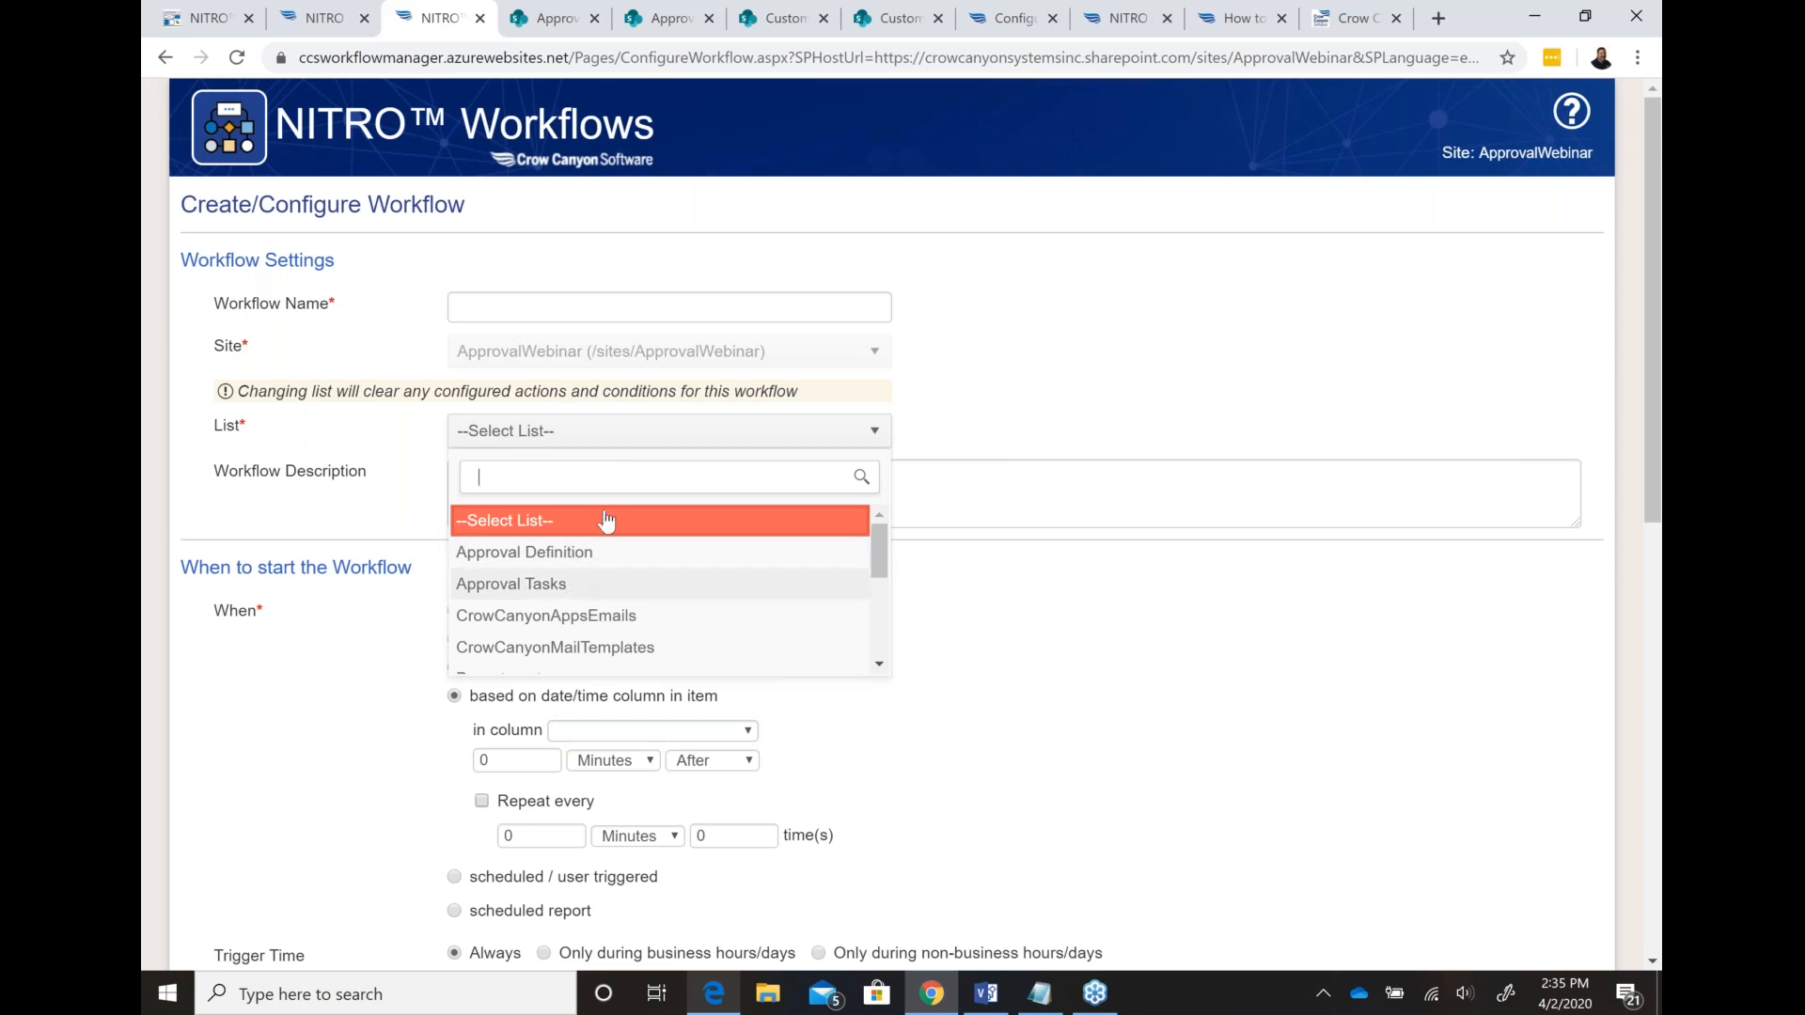
click(580, 584)
click(690, 319)
text(Notify when Approval not done)
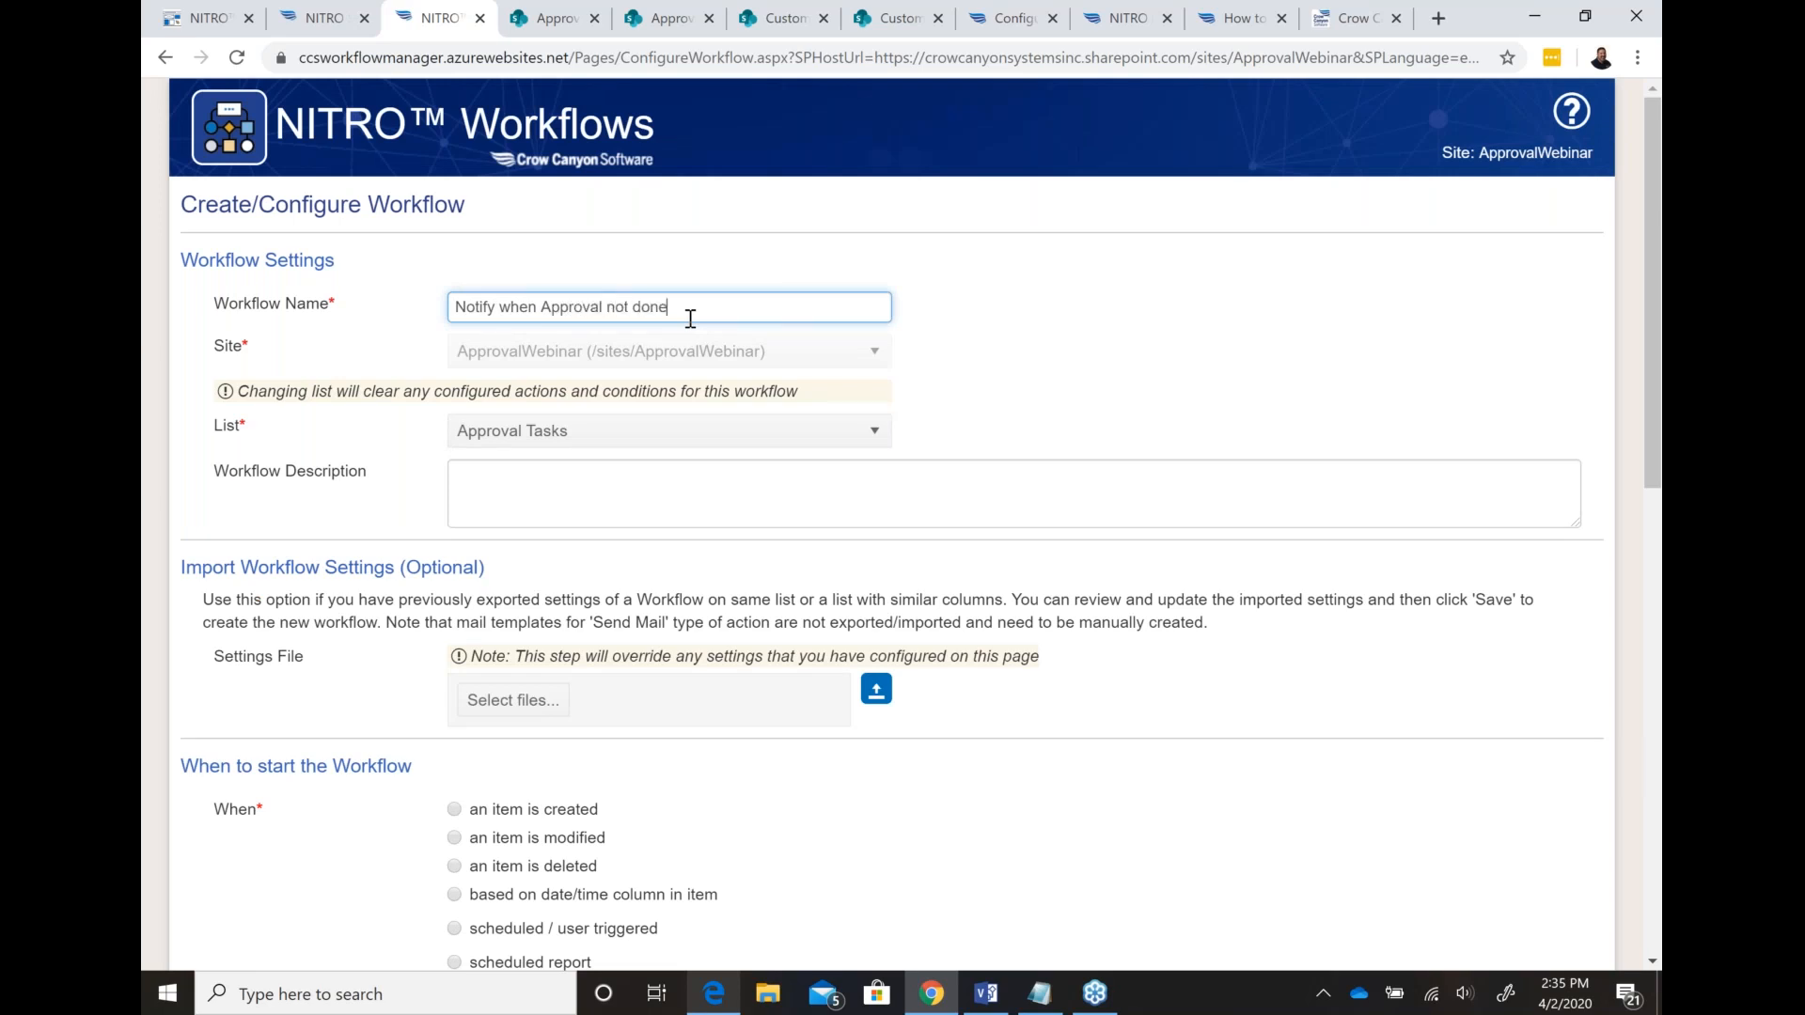
Step: Trigger the workflow based on a date/time column, 1 day before the Due Date
scroll(1041, 724, down, 1)
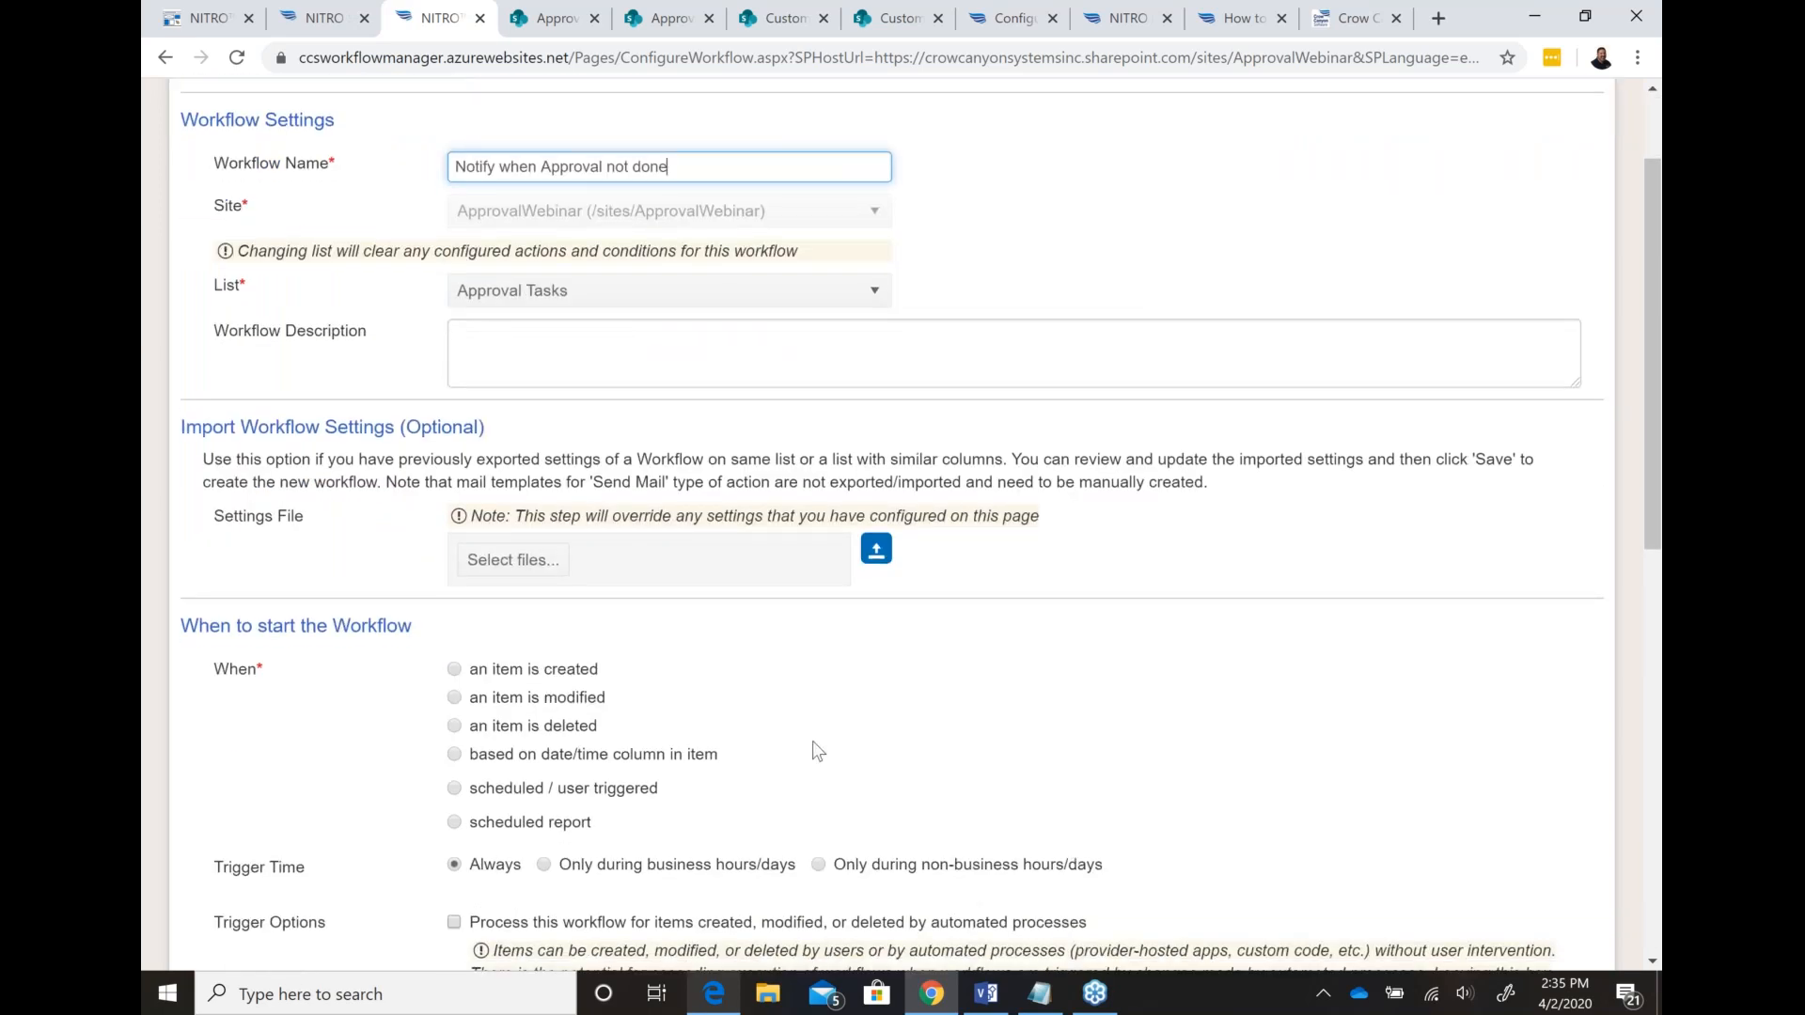
scroll(812, 741, down, 3)
click(455, 541)
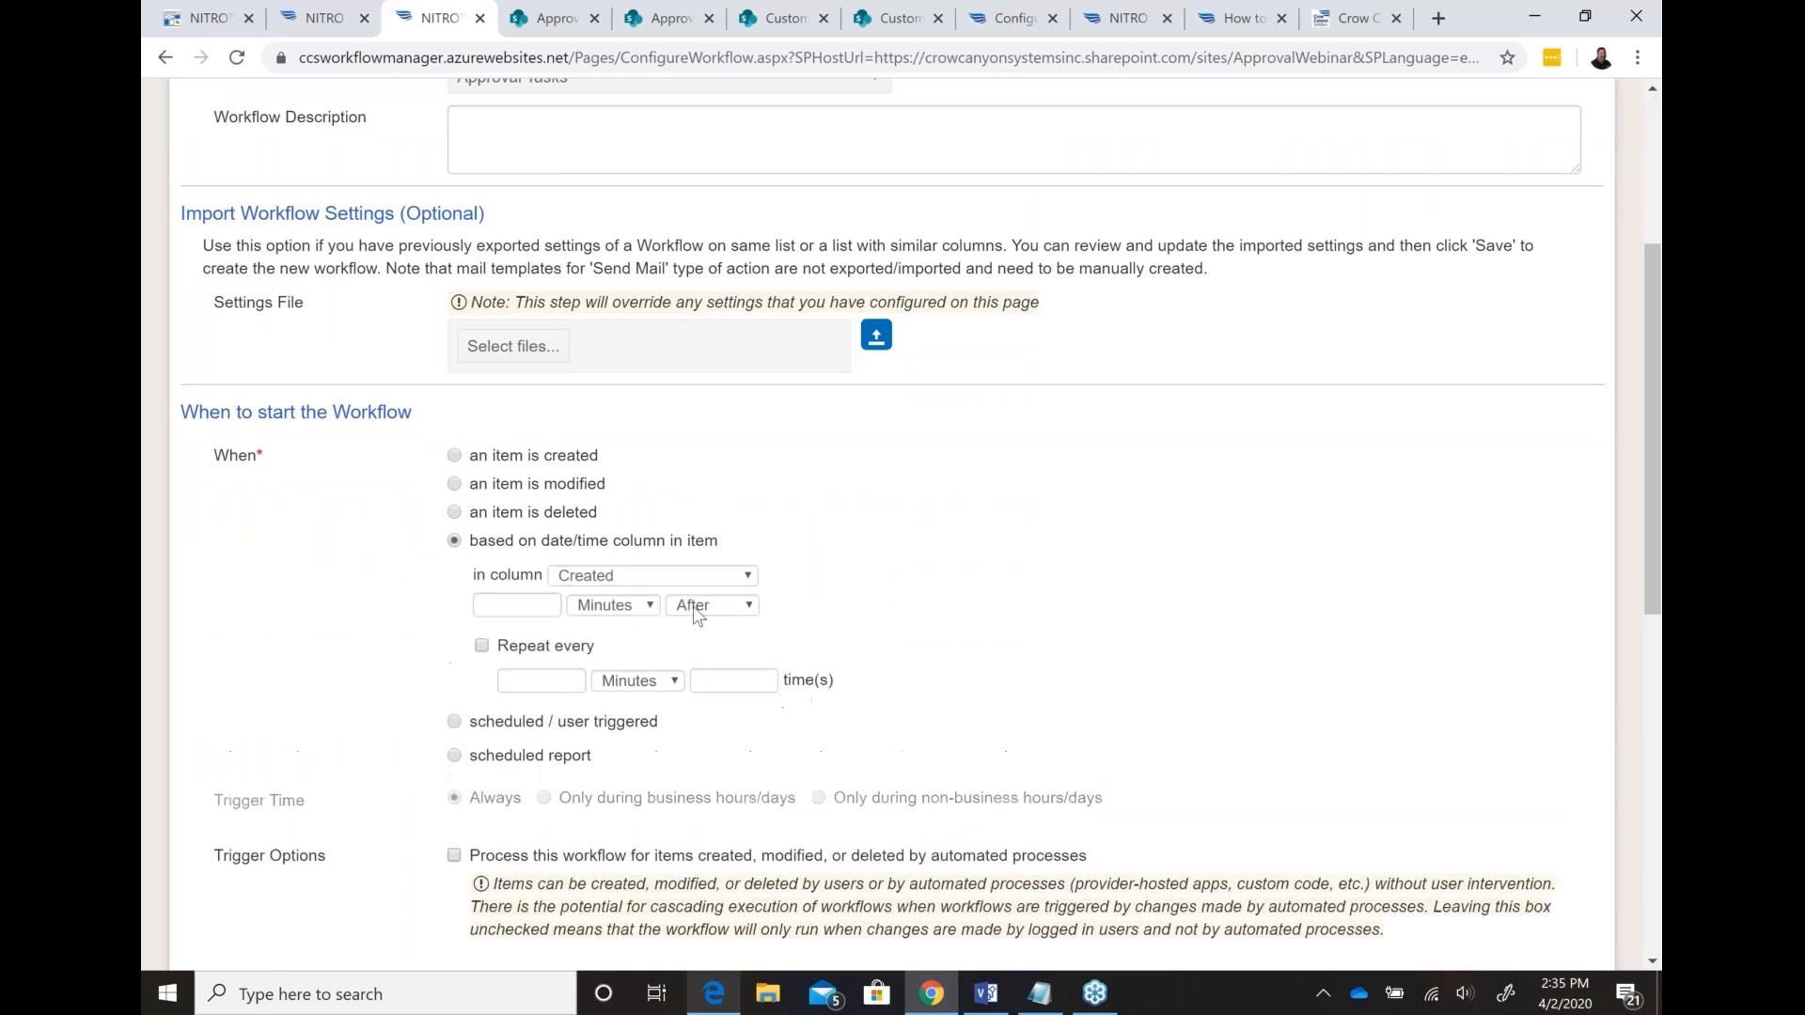
click(653, 575)
click(592, 640)
click(529, 603)
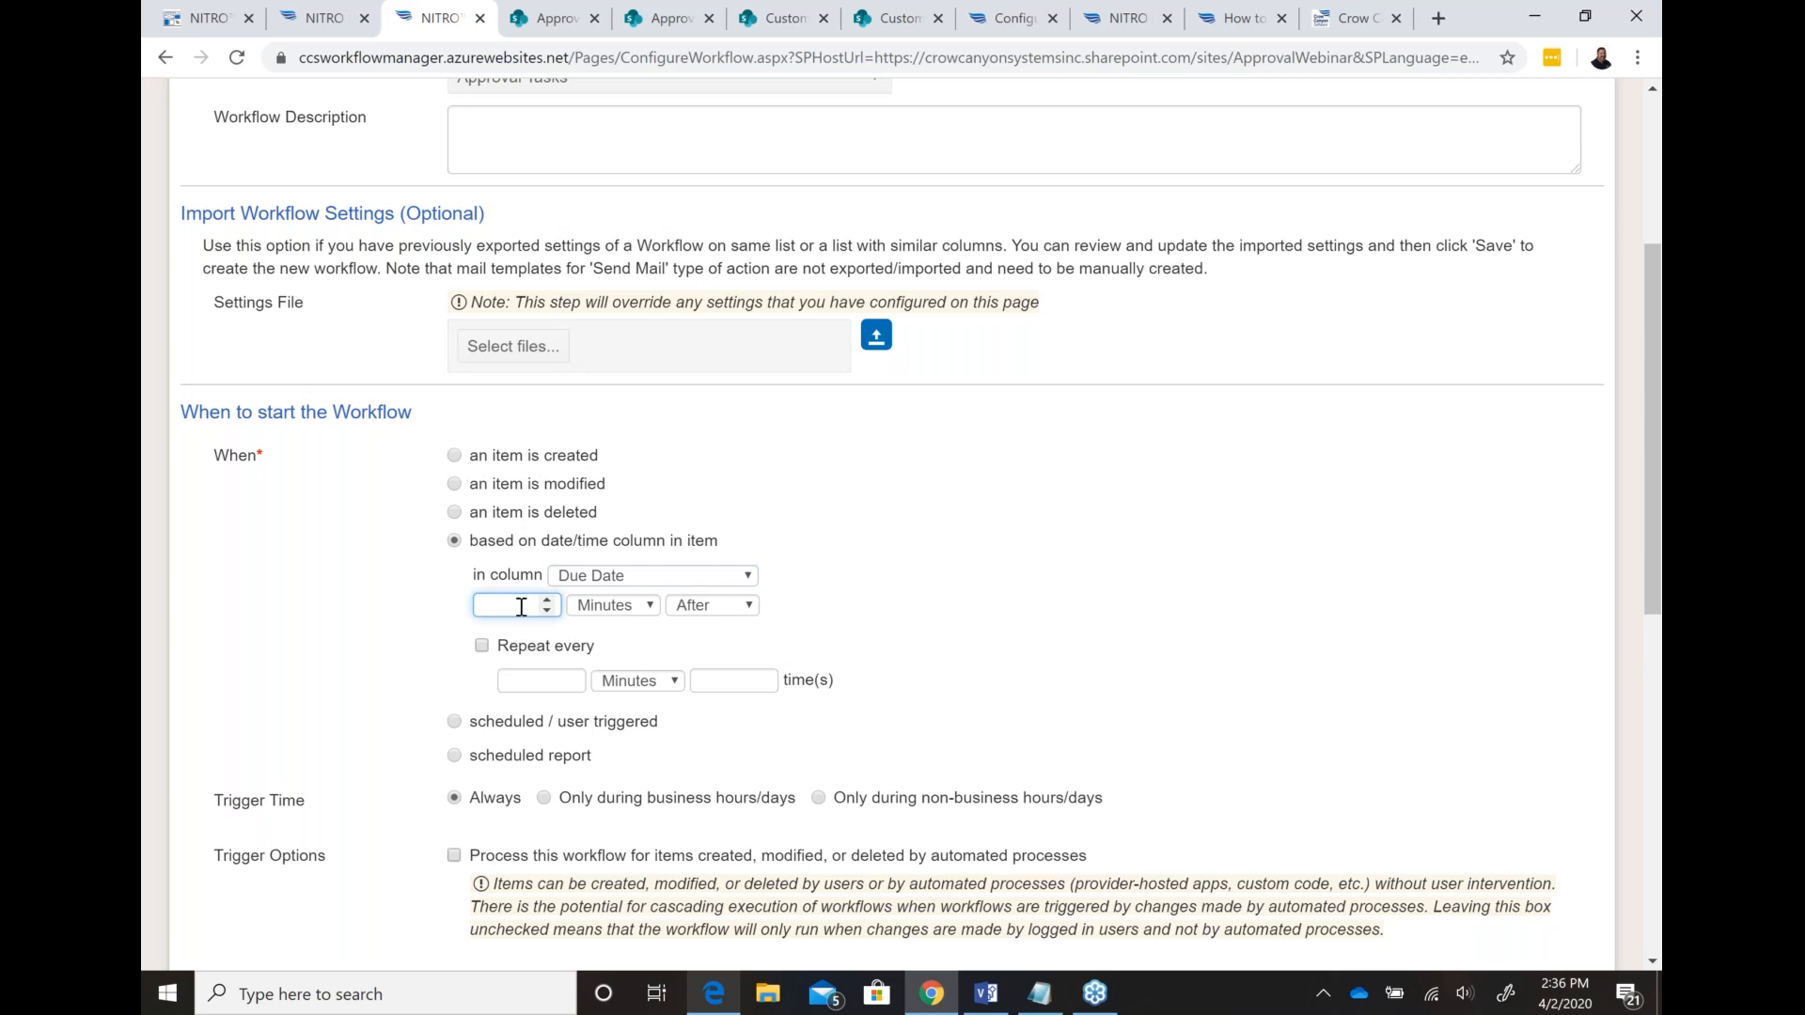
text(1)
click(620, 610)
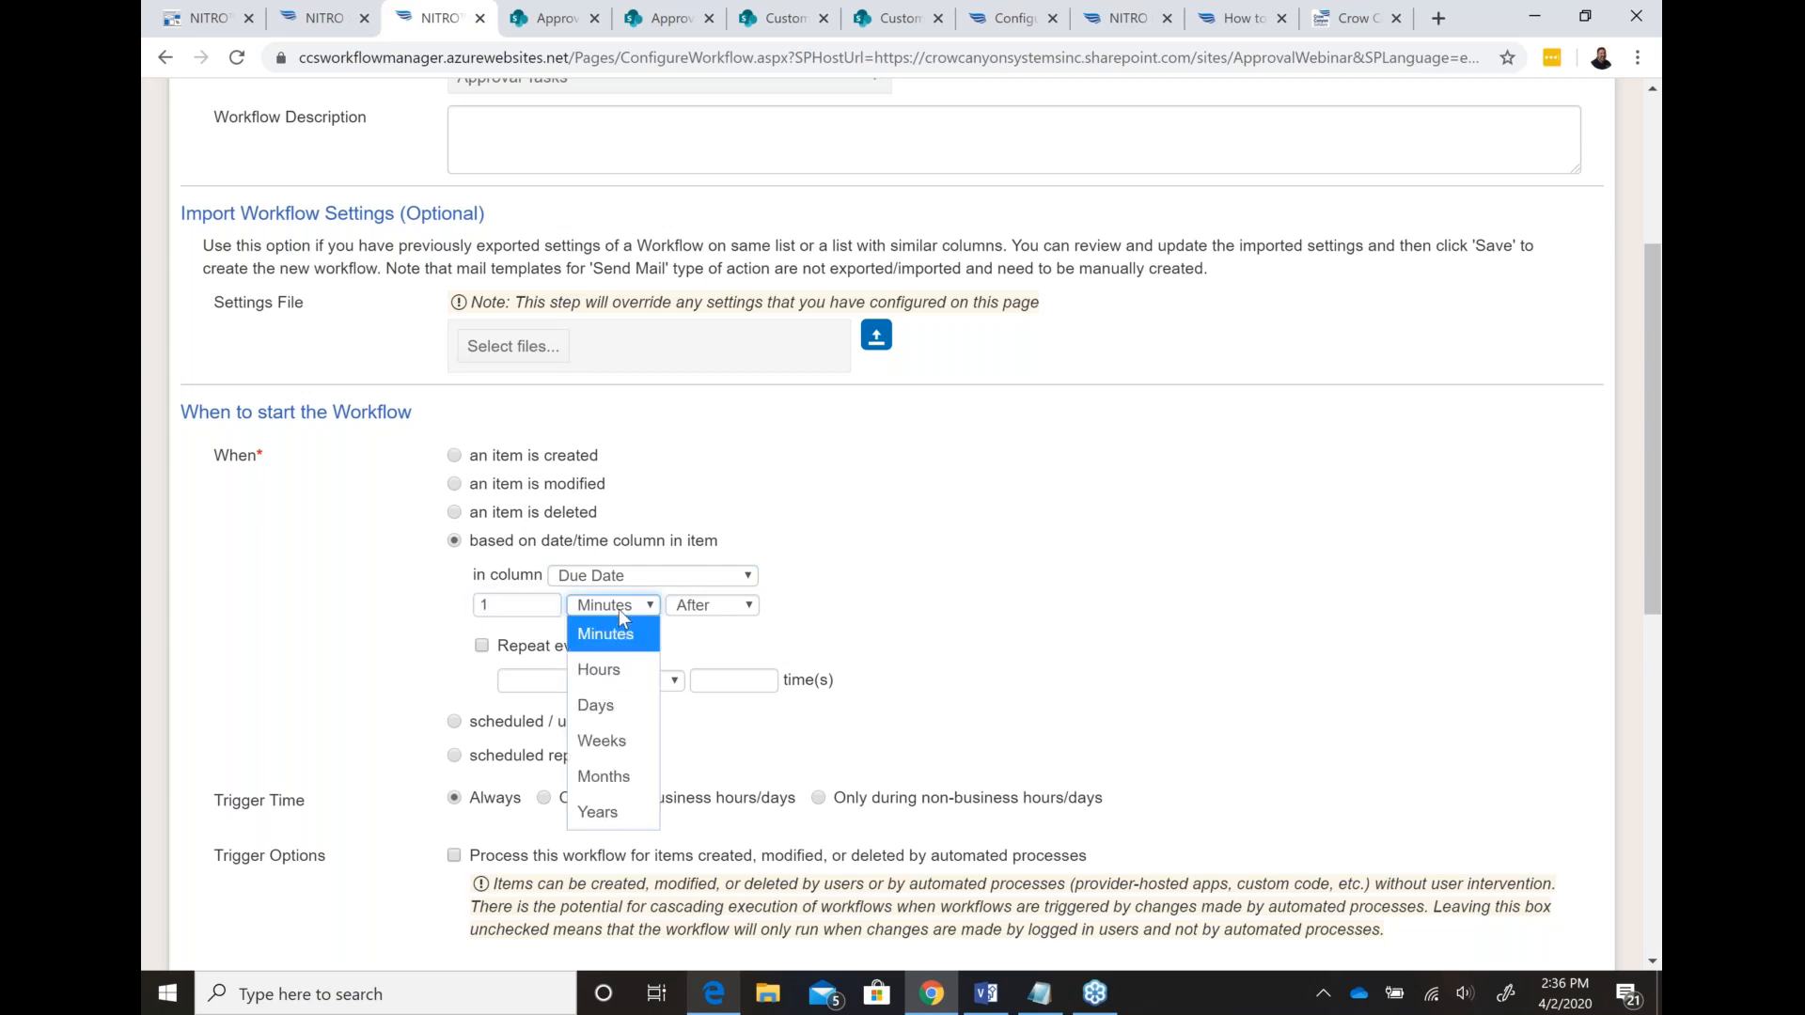
click(616, 706)
click(711, 605)
click(700, 664)
Step: Make the Due Date trigger repeat every 2 hours, 8 times
click(481, 646)
click(552, 683)
text(2)
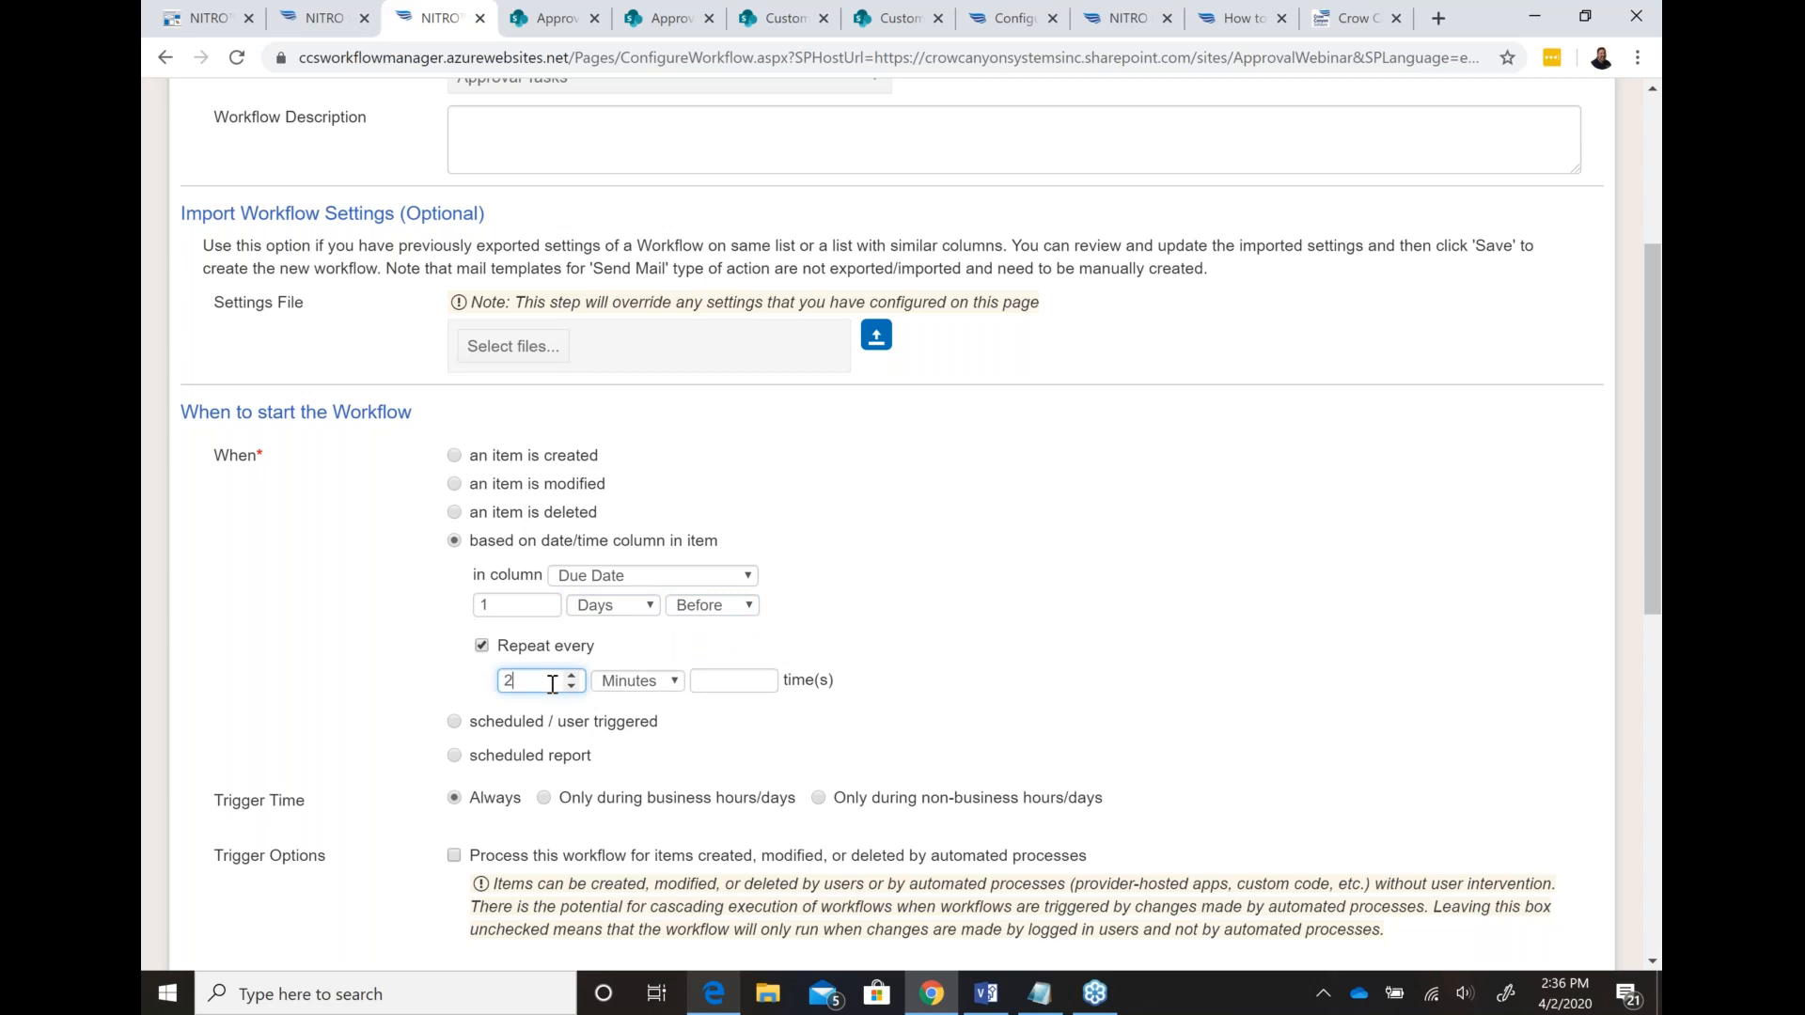
click(630, 682)
click(628, 745)
click(743, 683)
text(10)
key(BackSpace)
key(BackSpace)
text(8)
click(939, 674)
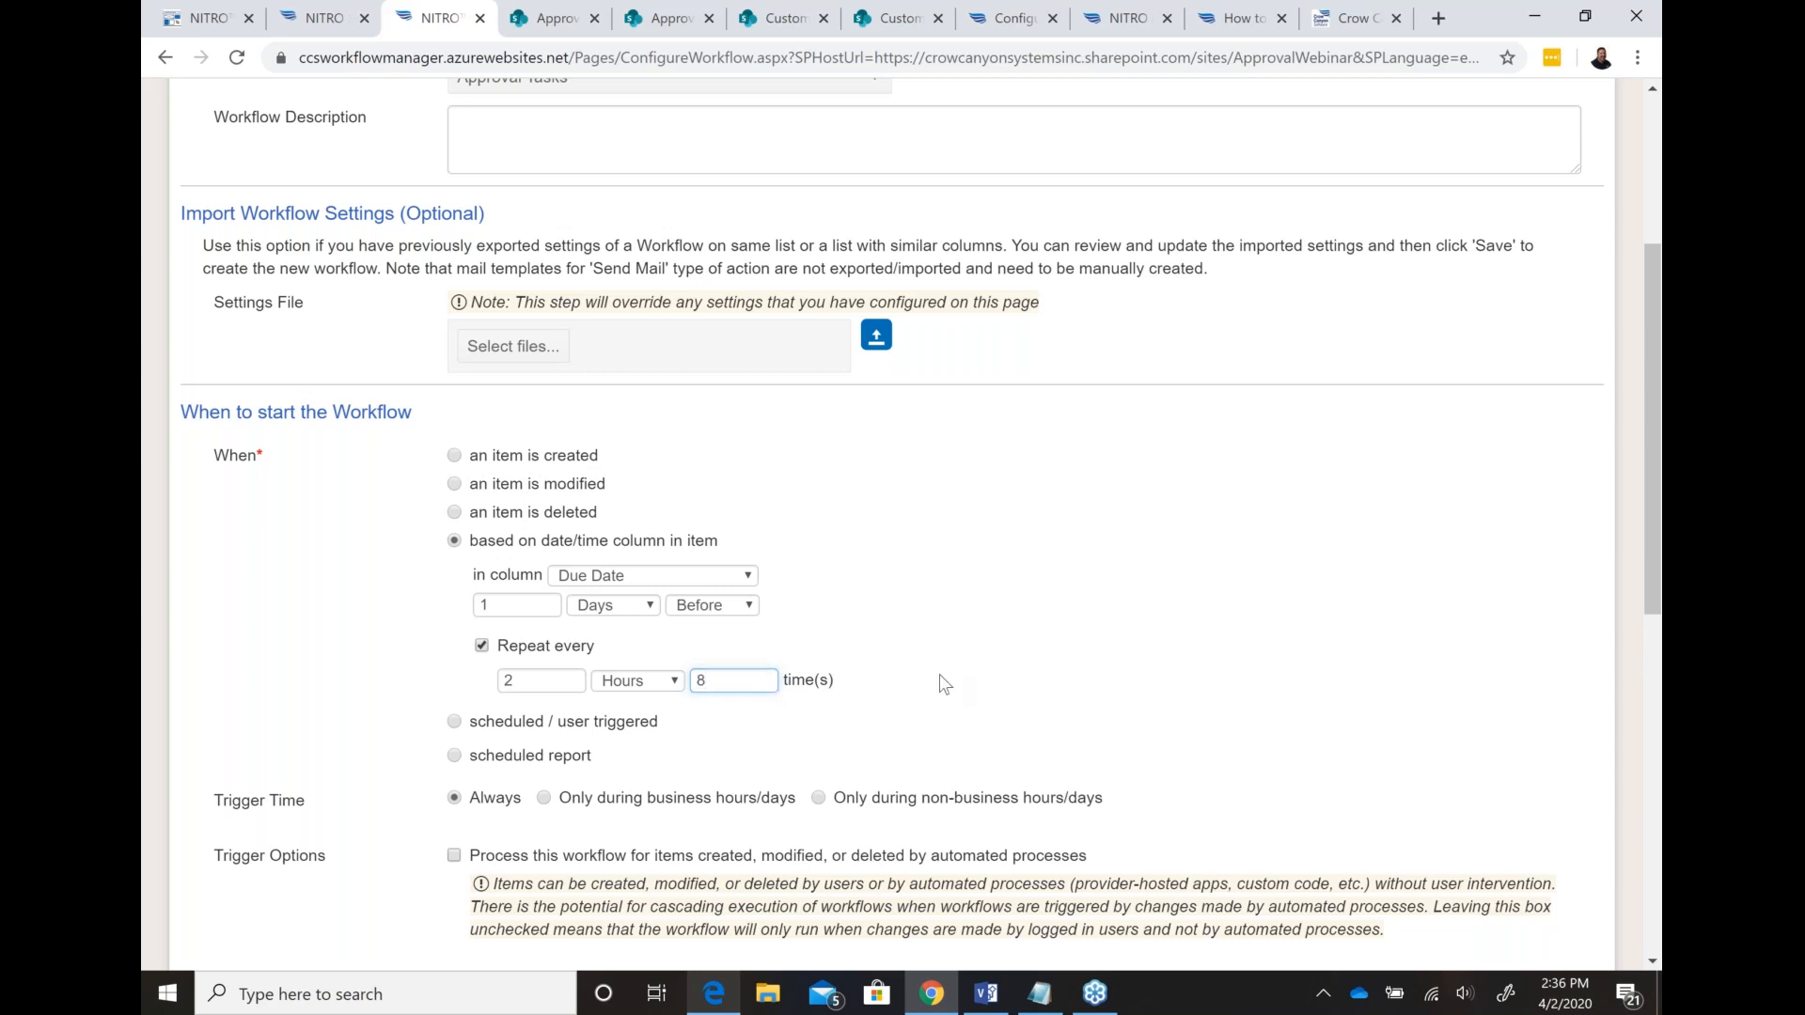
Step: Try a Send Mail action with Mail Template for Approval Tasks, view the template and recipient options, and cancel the action
scroll(941, 677, down, 2)
scroll(939, 674, down, 5)
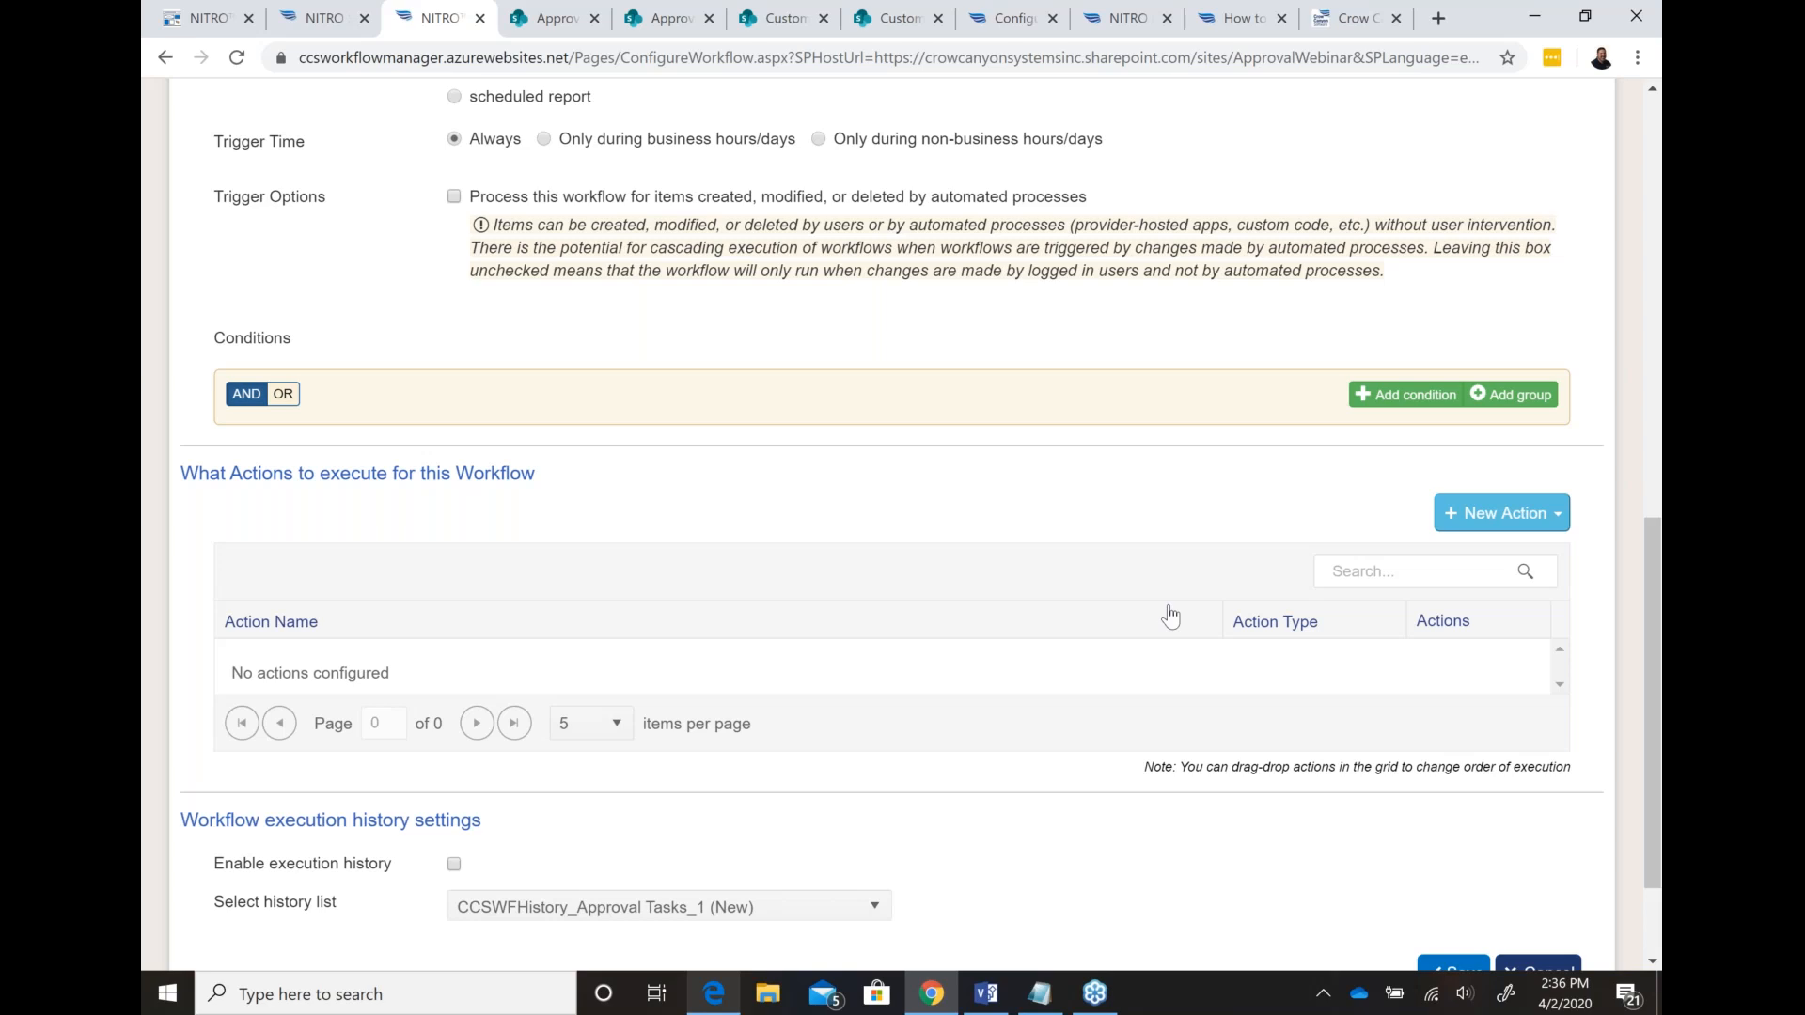
click(1543, 518)
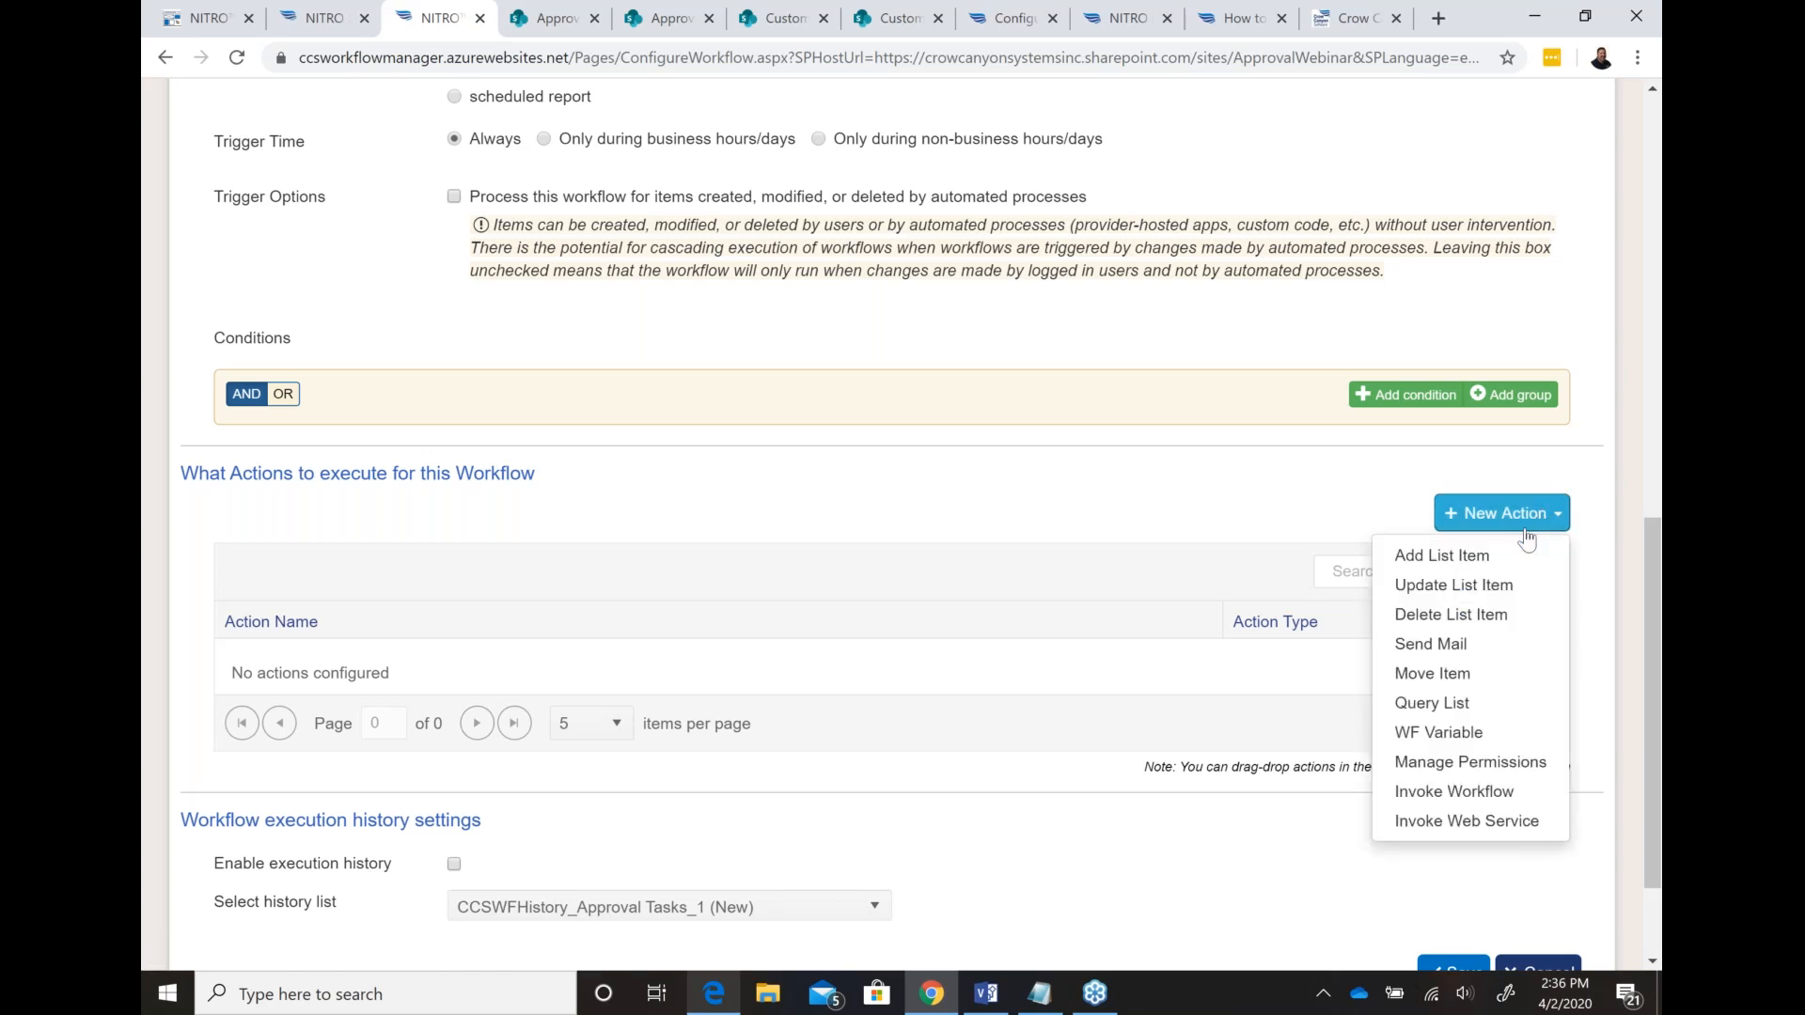
click(1468, 653)
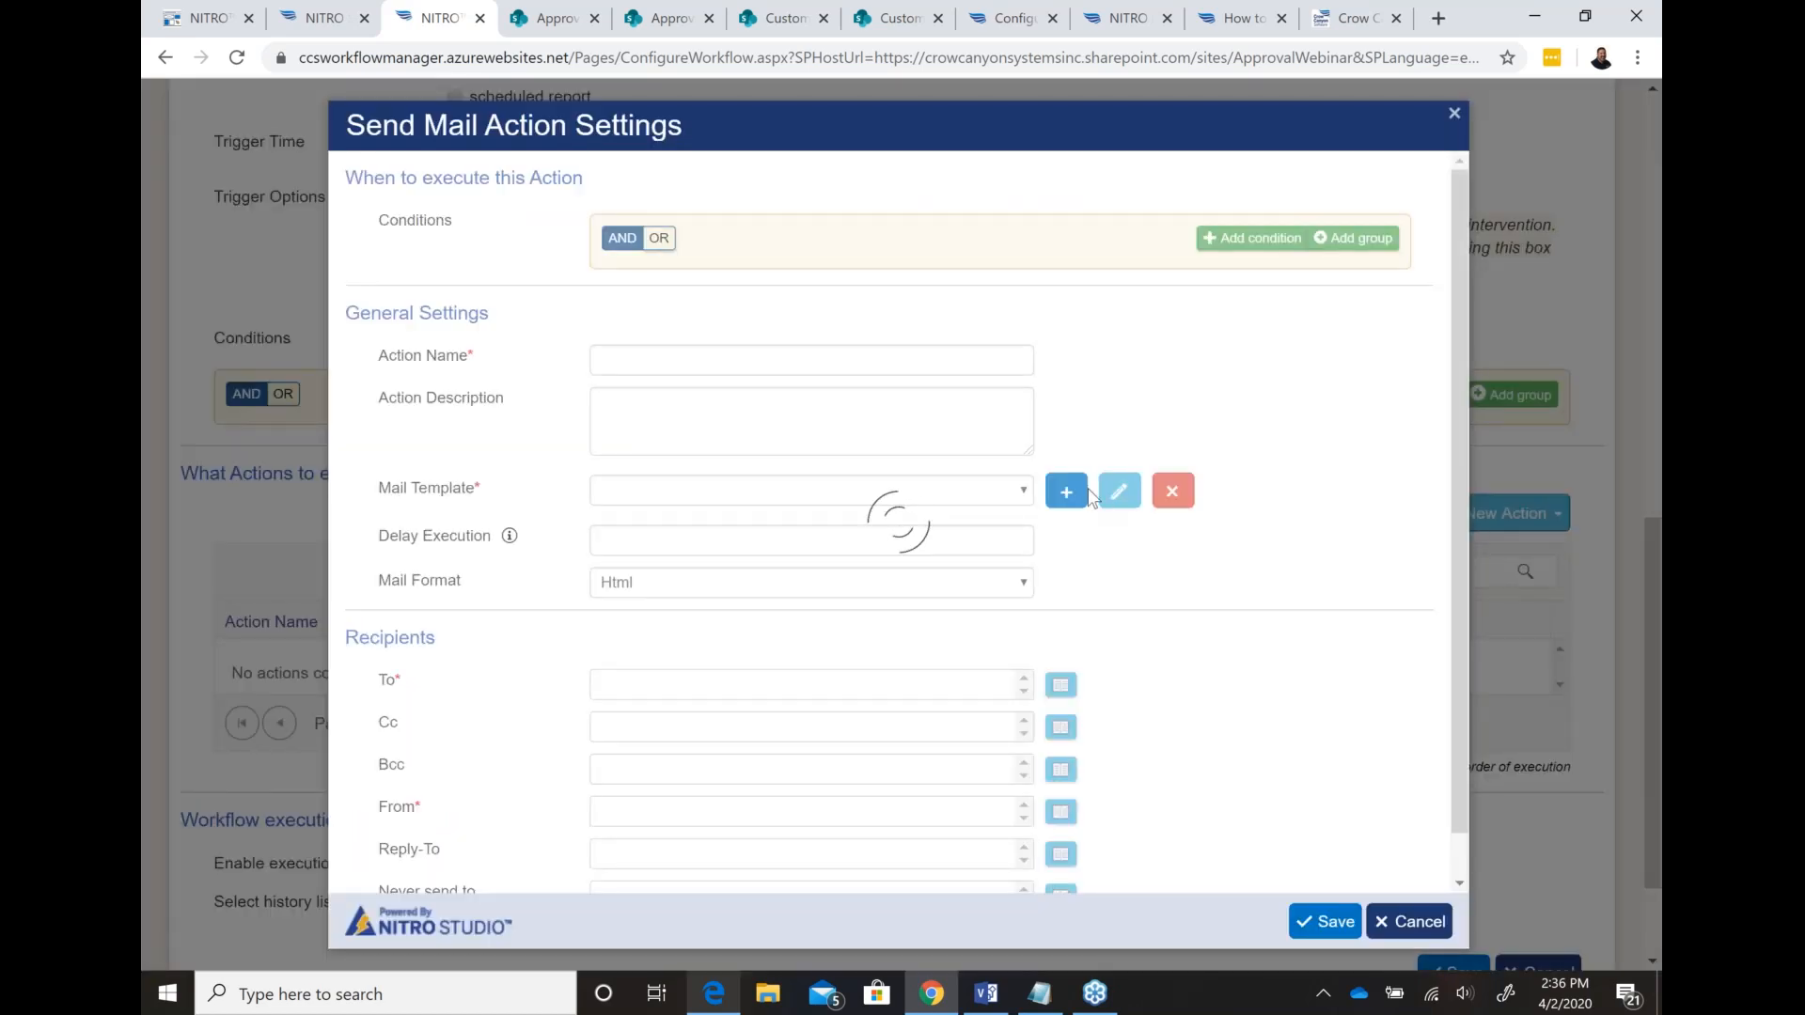
click(993, 491)
click(850, 560)
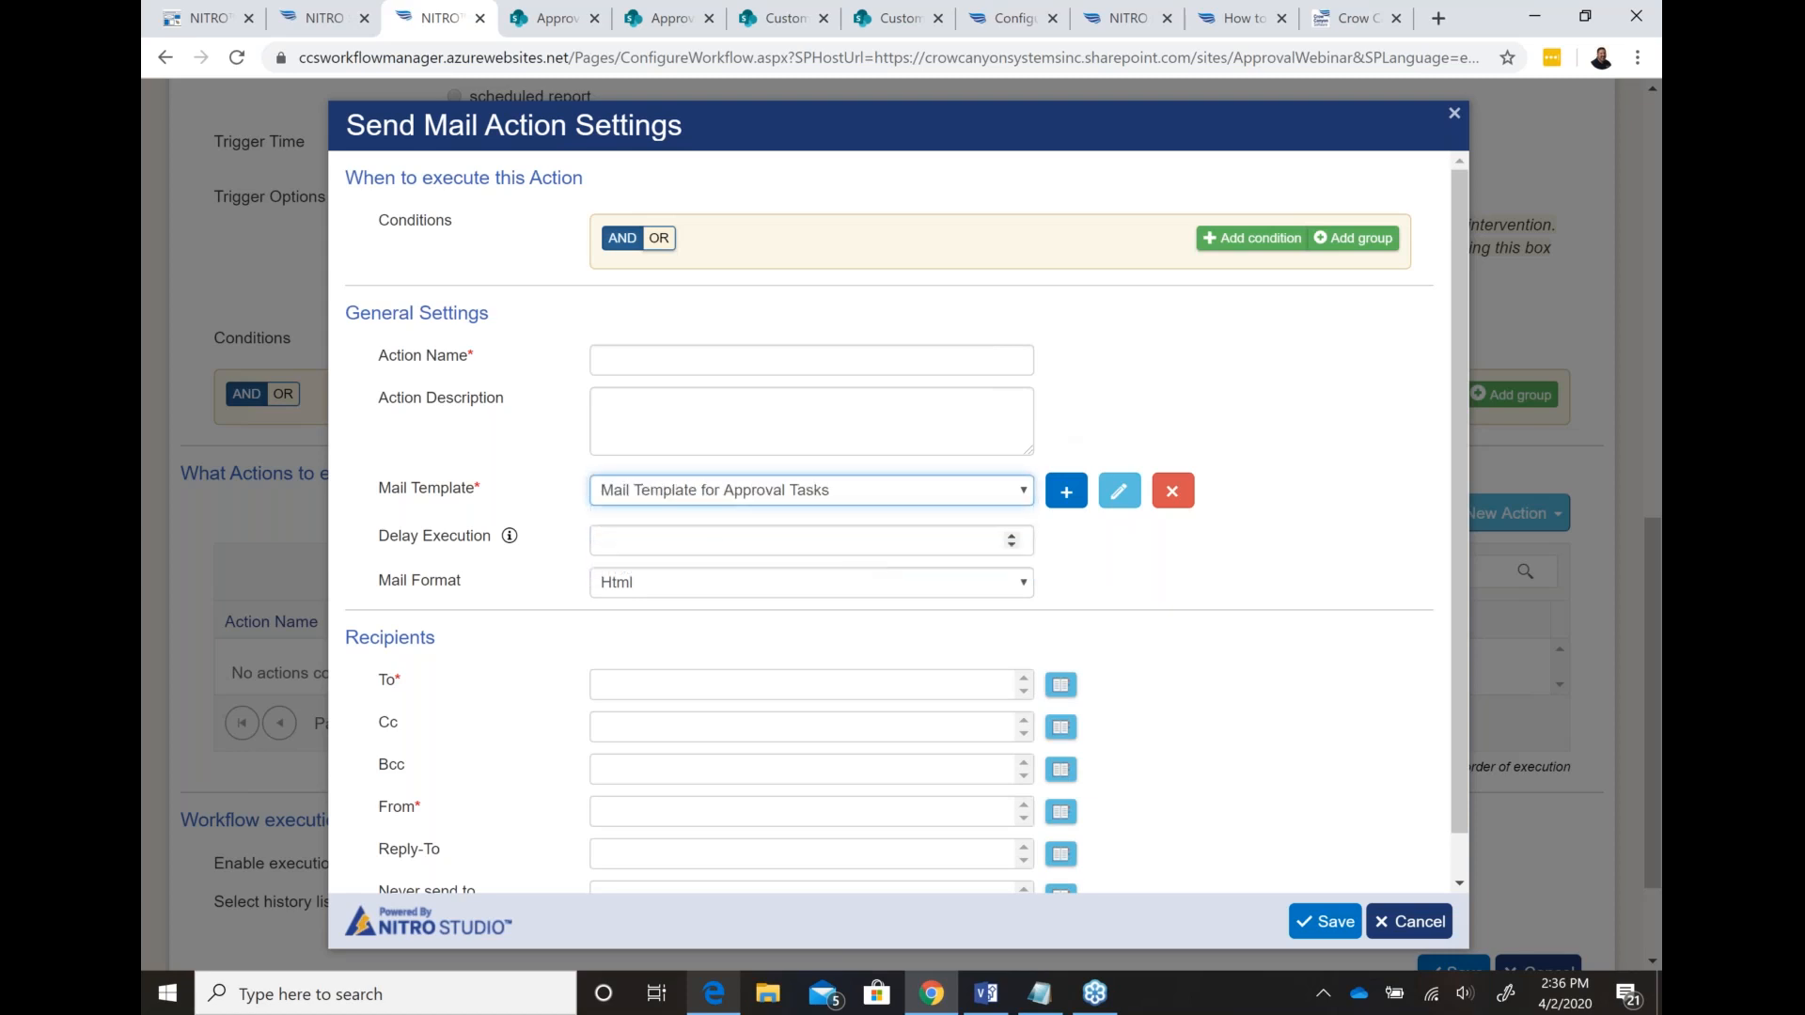
click(1119, 490)
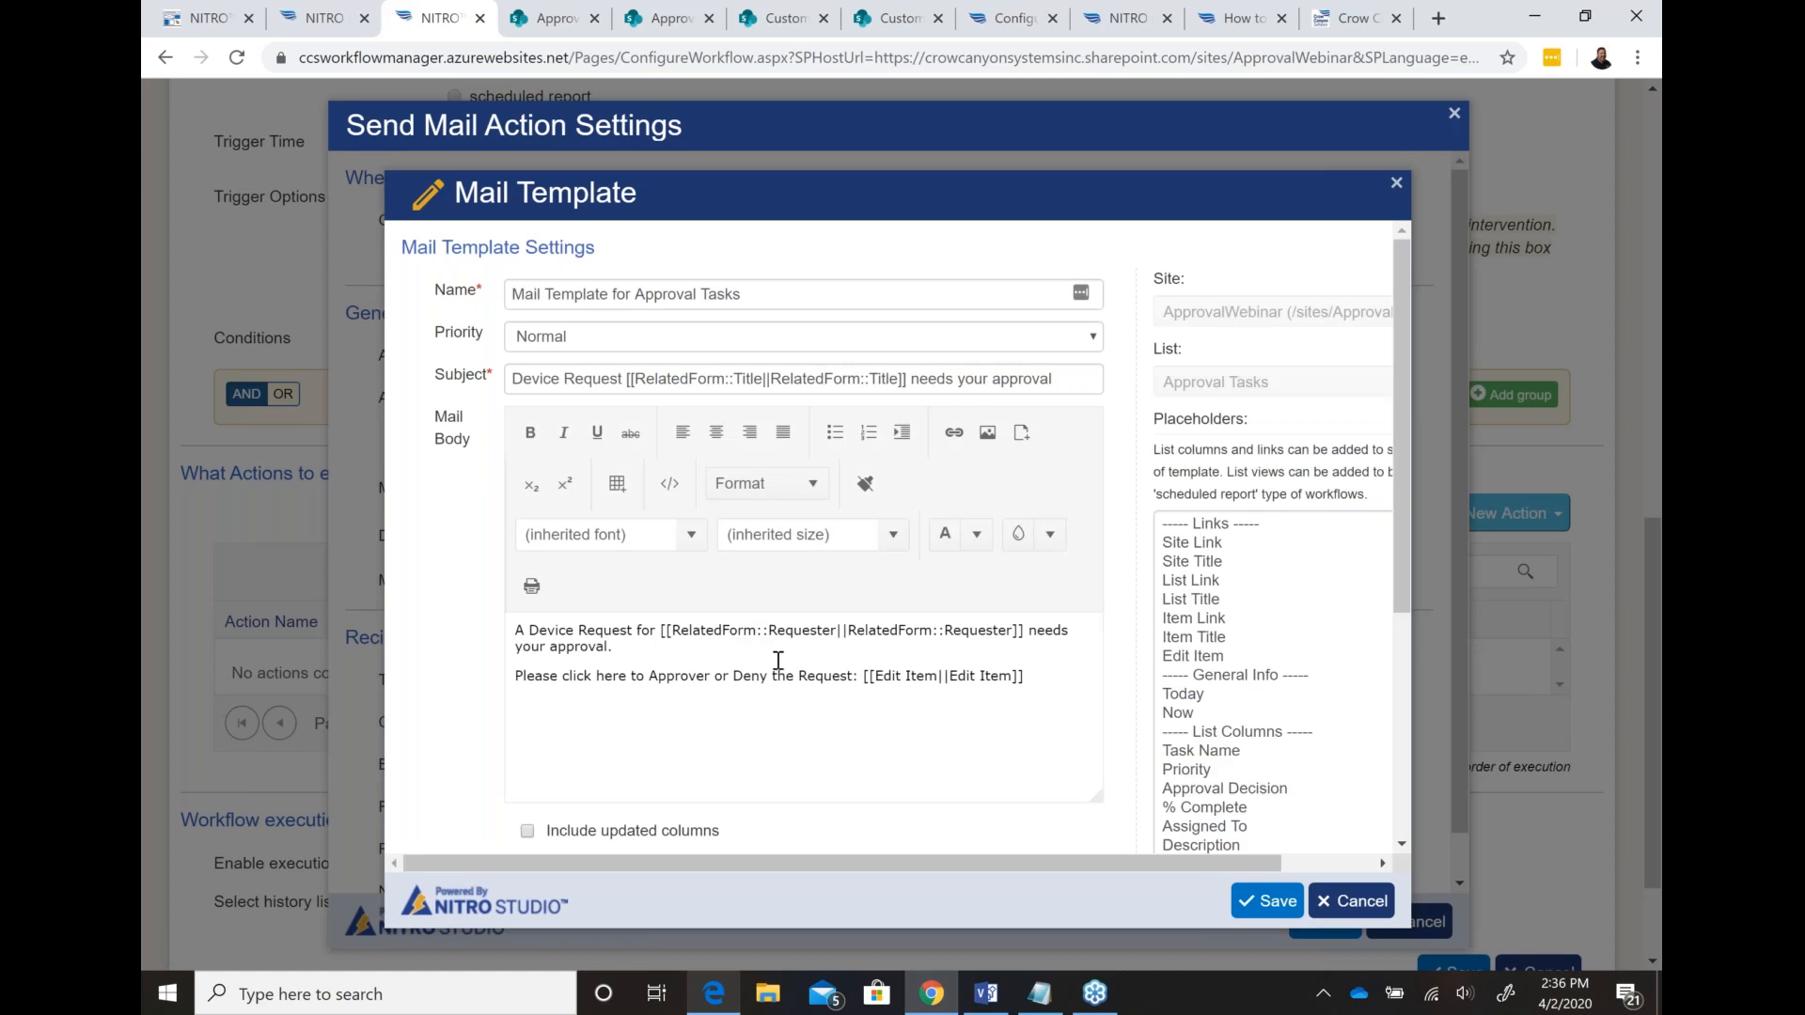
click(1325, 900)
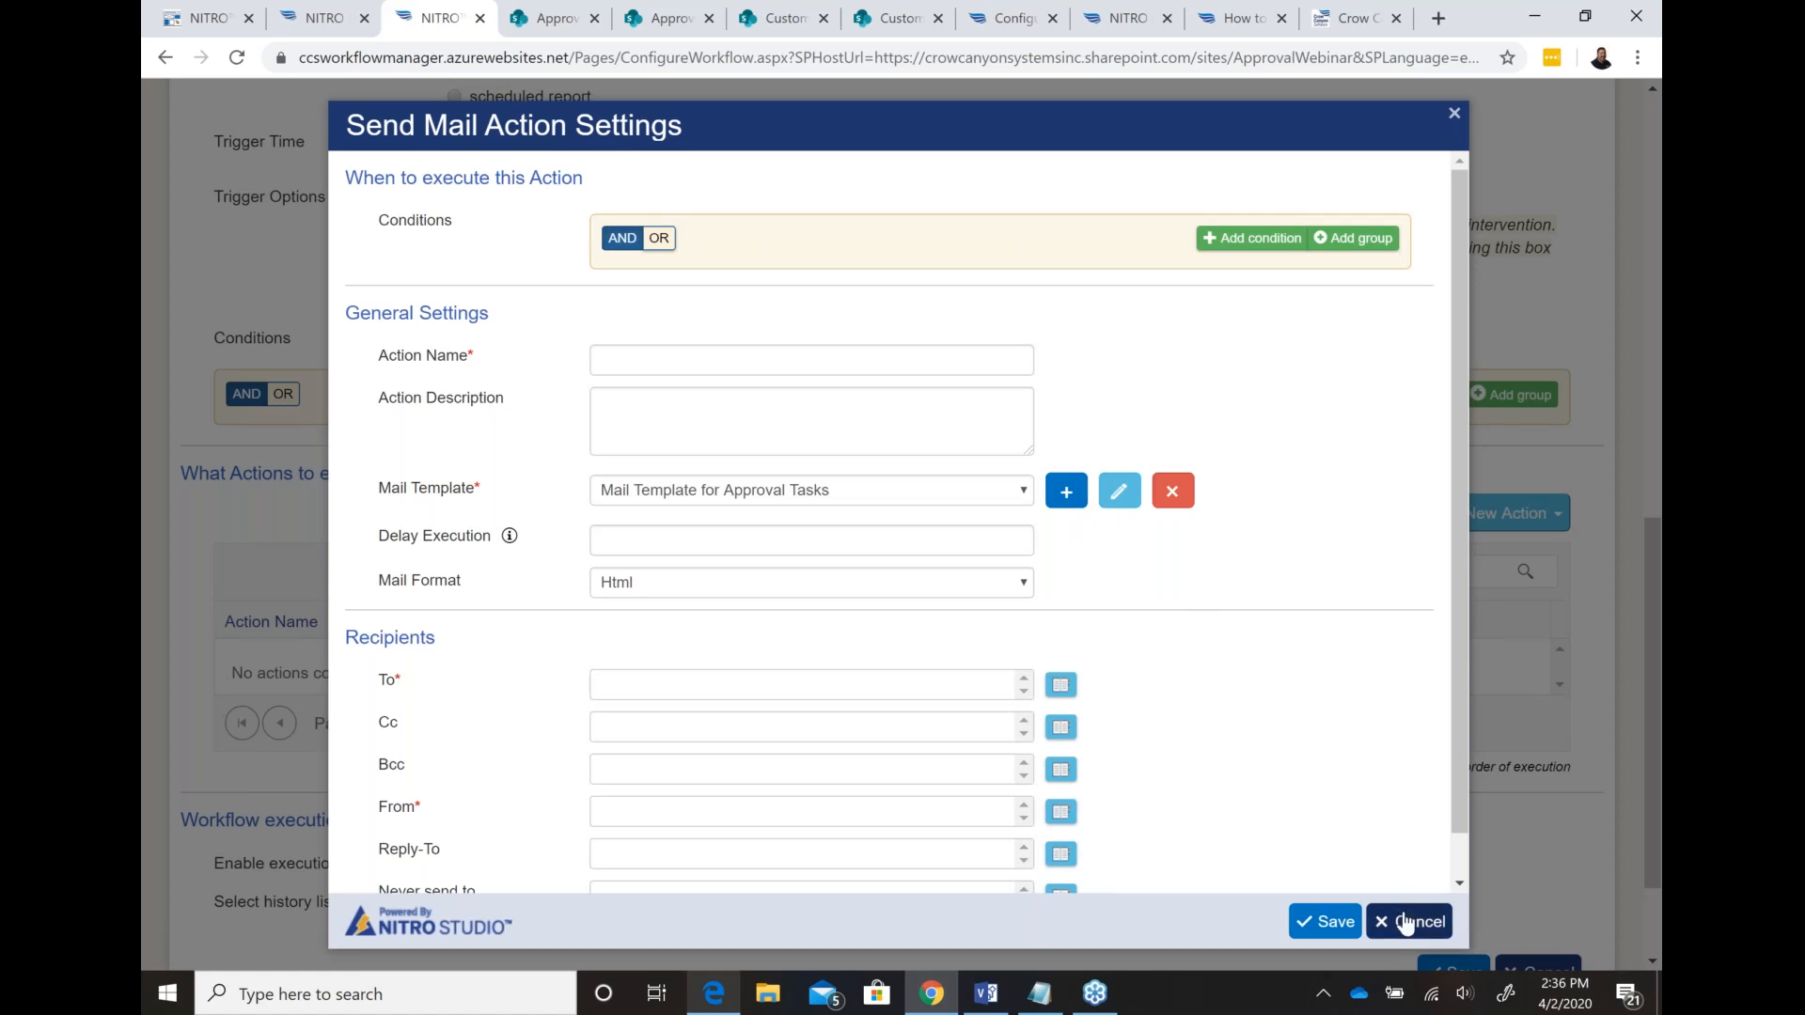
click(1061, 684)
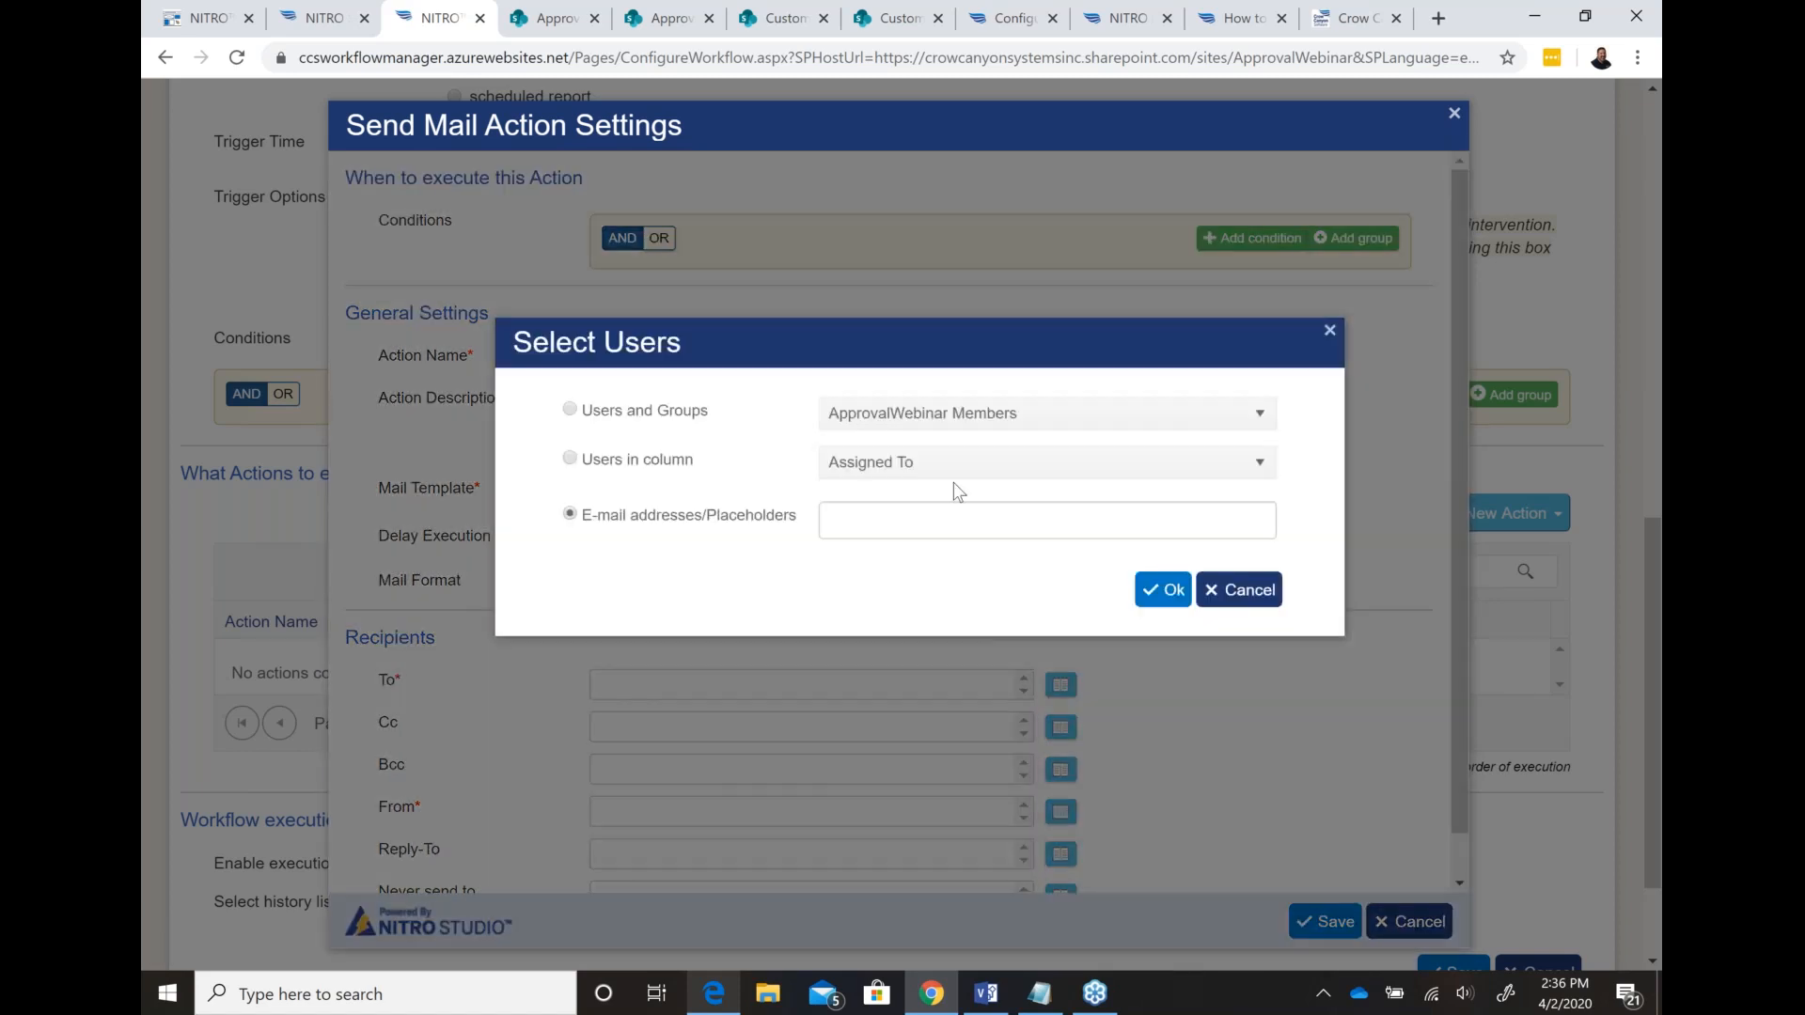
click(1219, 596)
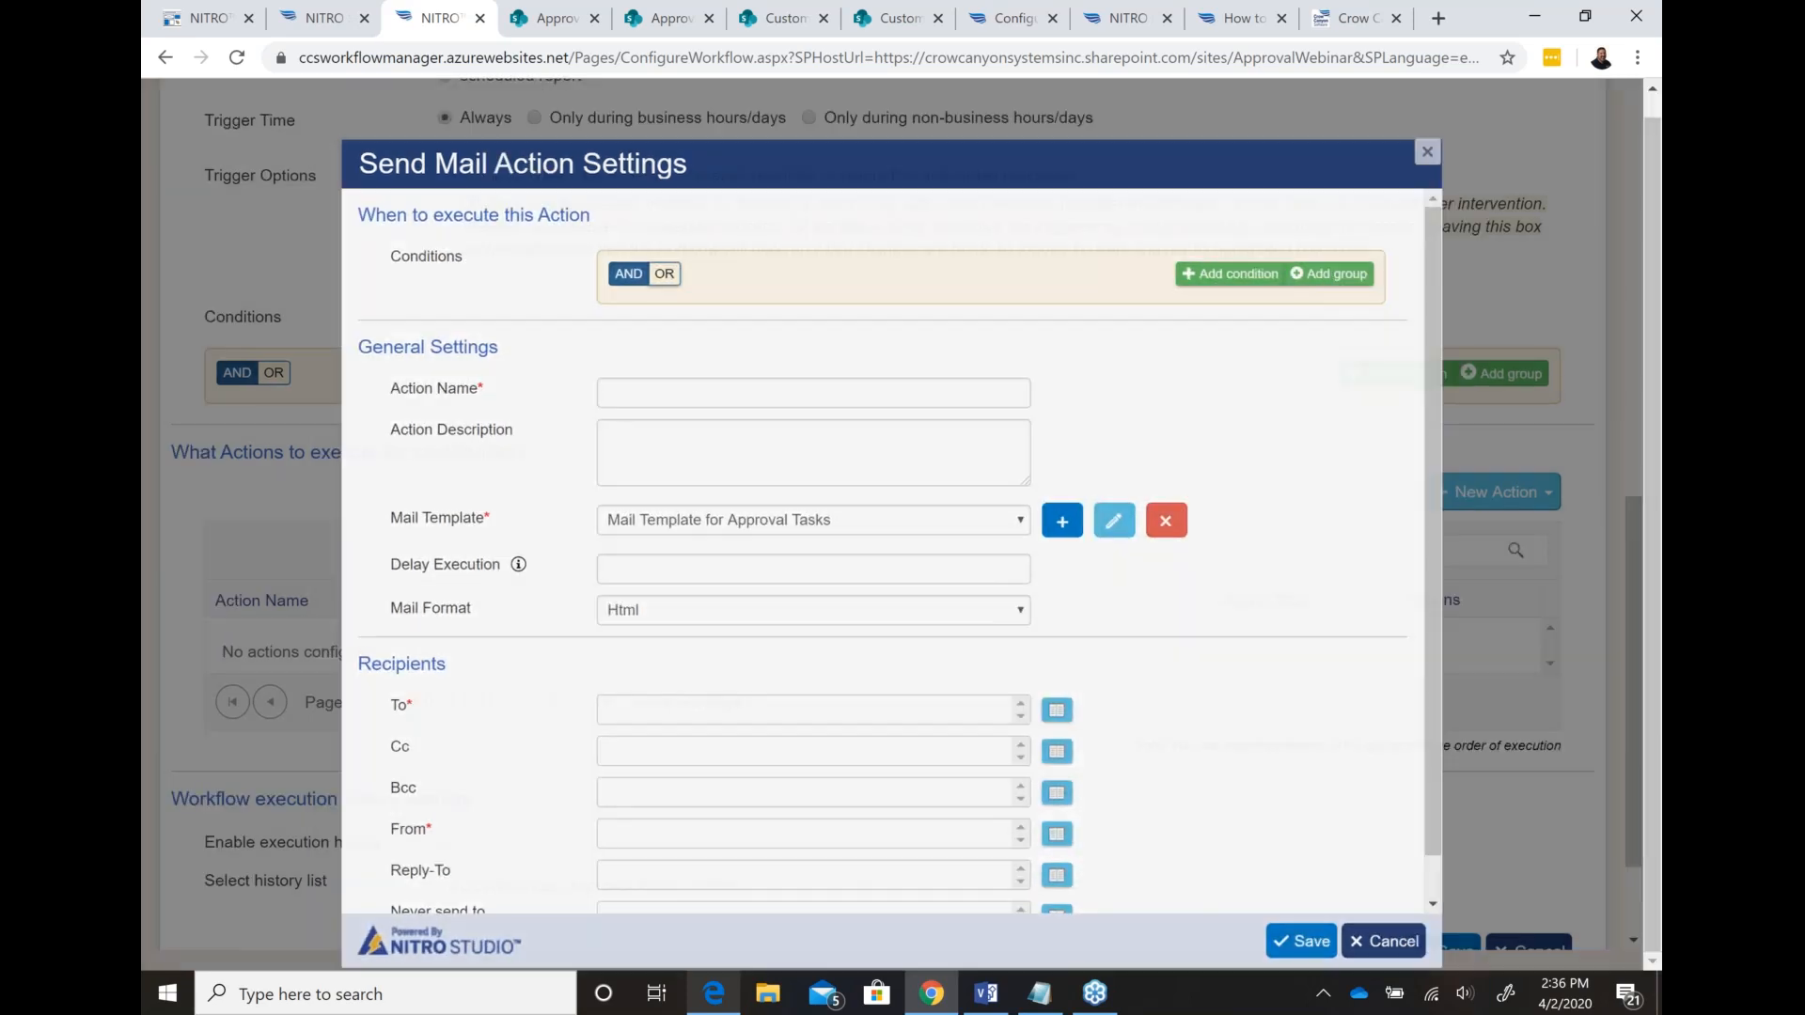
click(1434, 923)
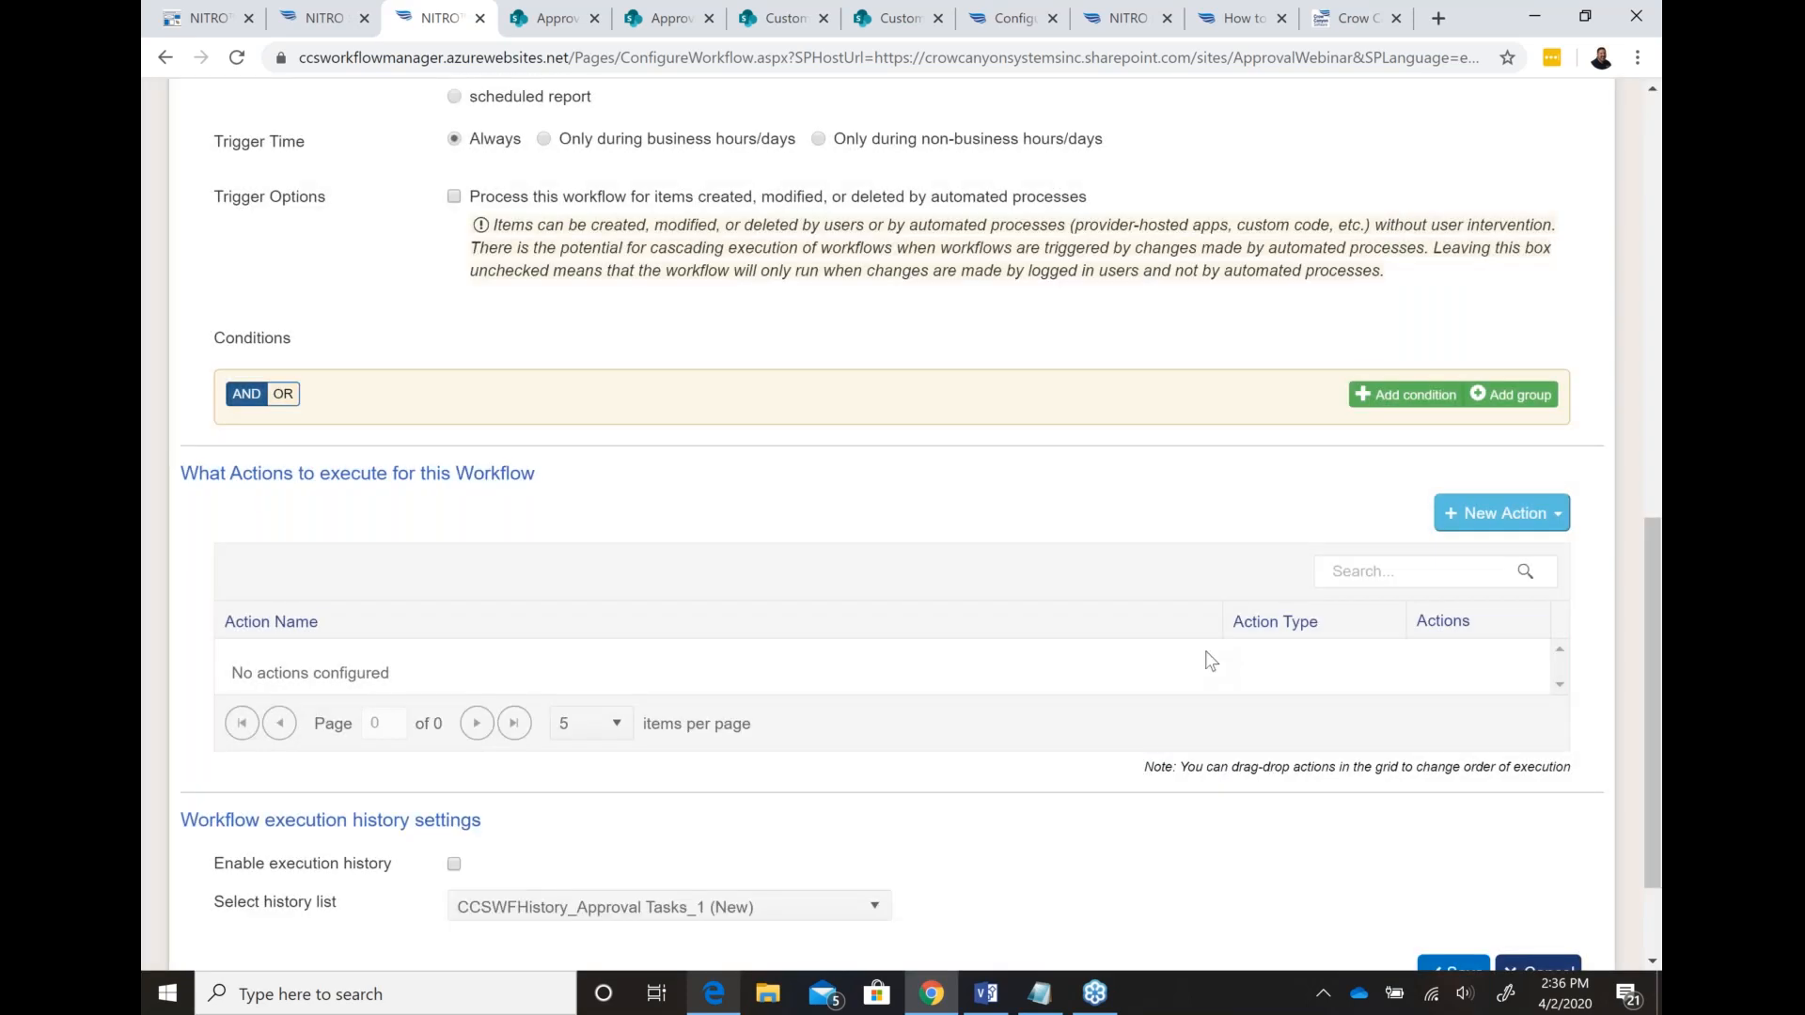
Step: Add a workflow condition requiring that Approval Decision is empty
scroll(1023, 555, up, 4)
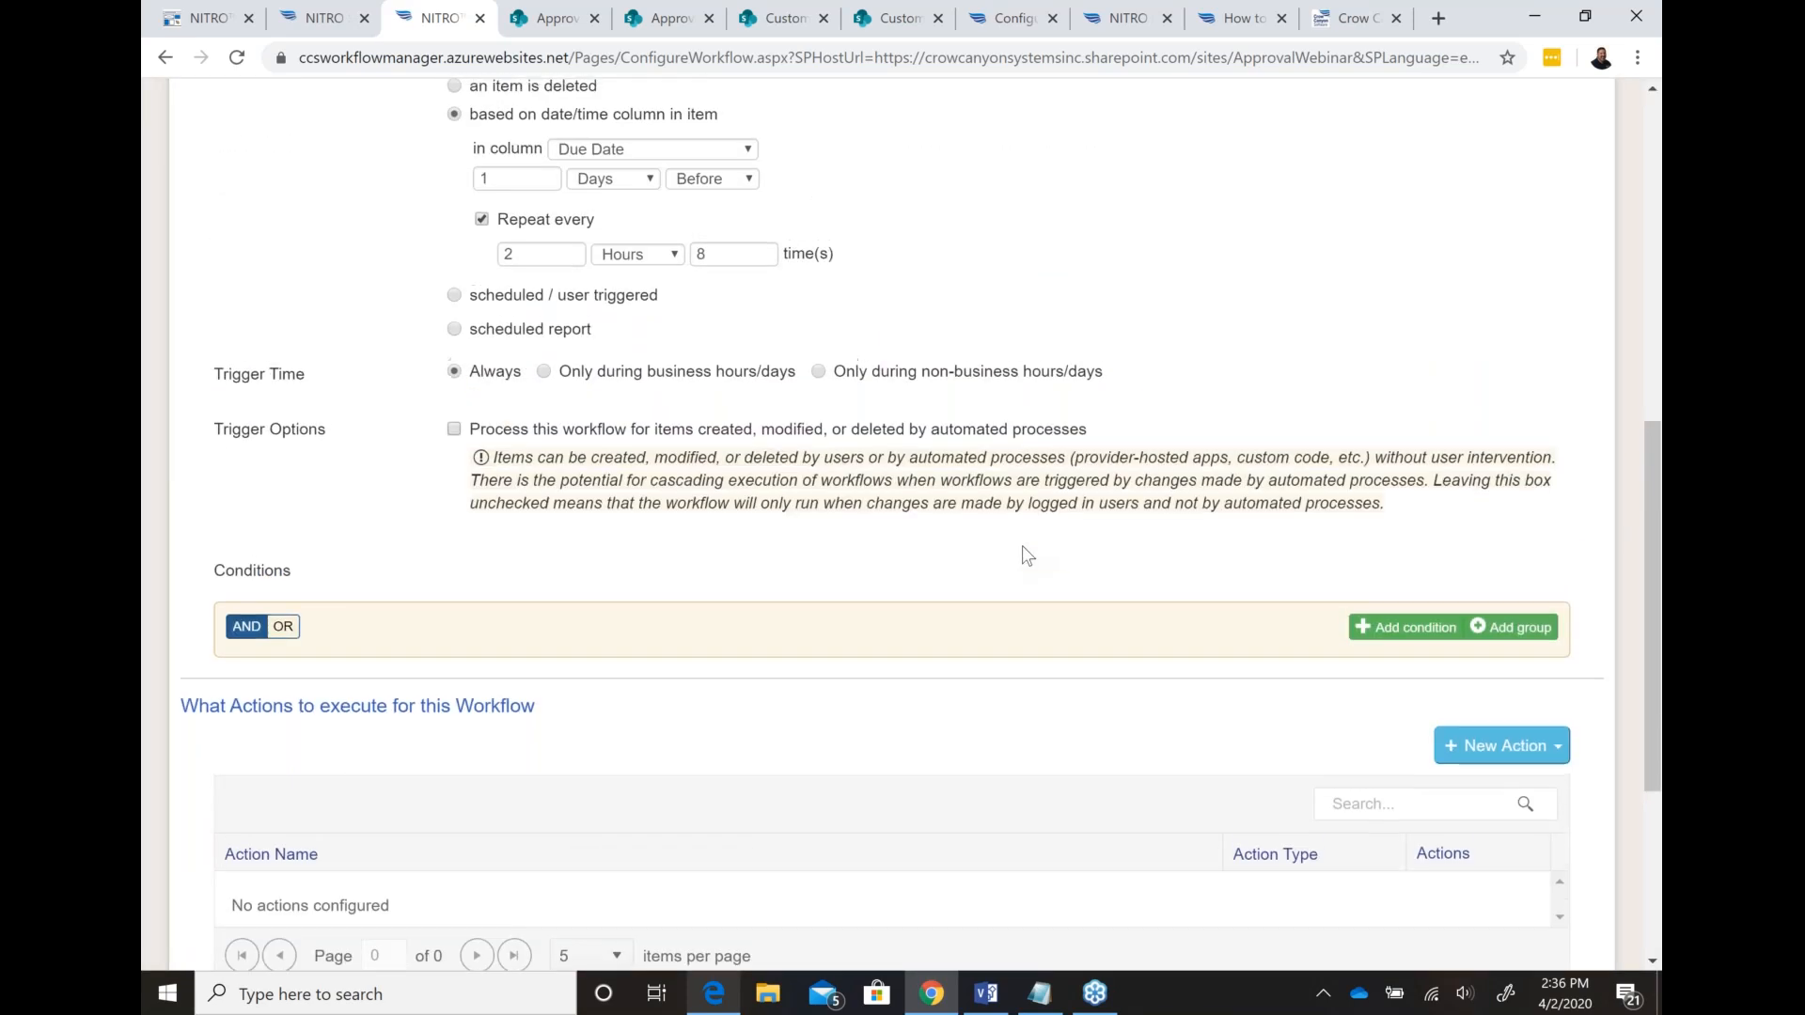
scroll(1025, 564, up, 1)
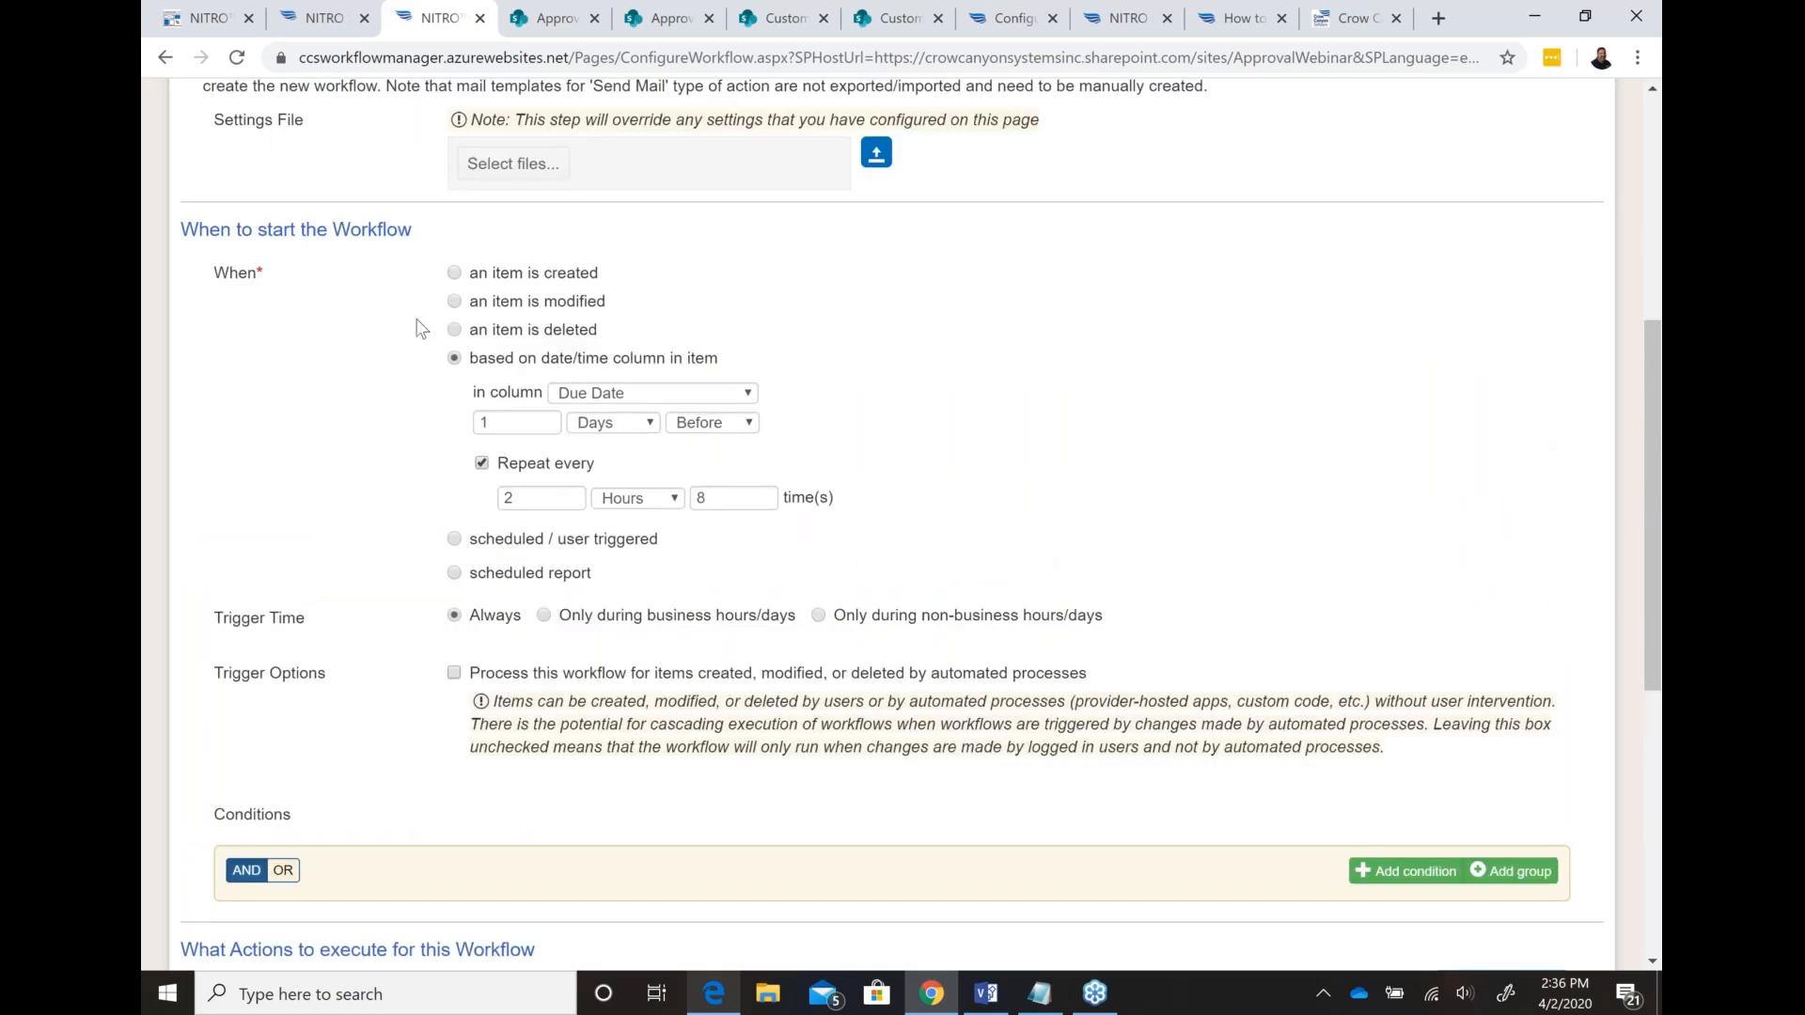
scroll(852, 408, up, 1)
scroll(814, 665, down, 2)
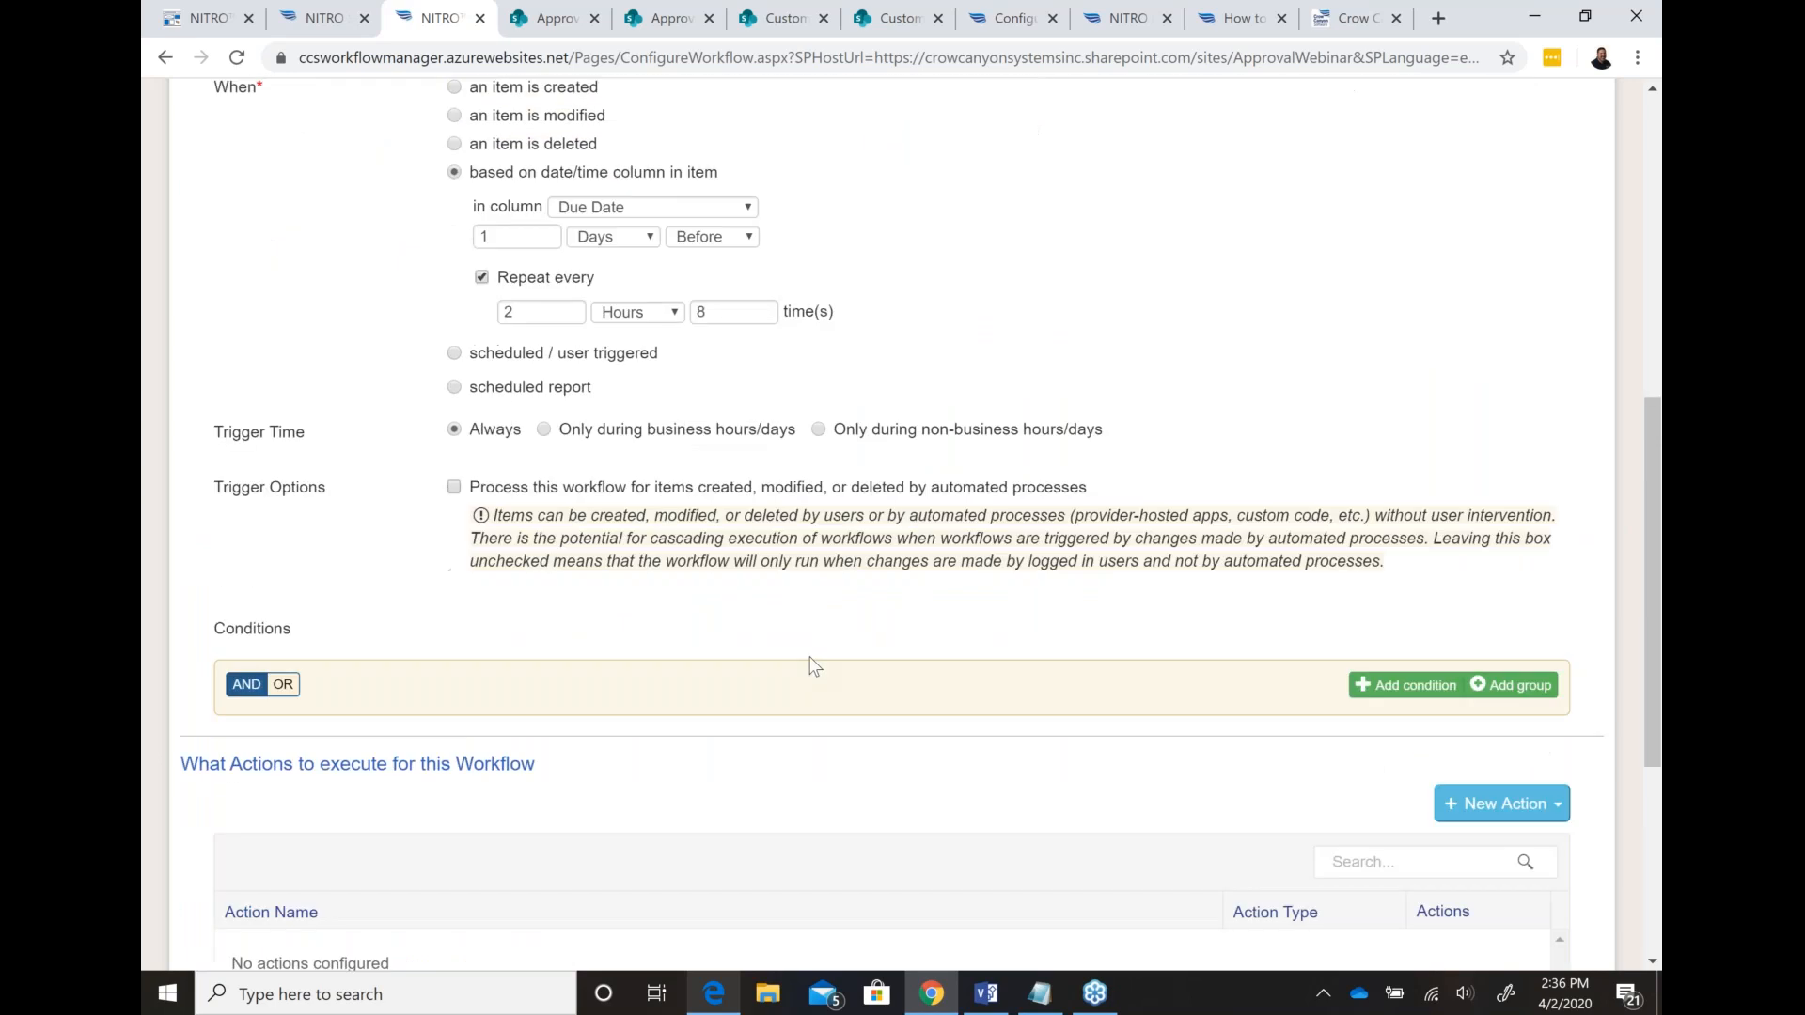
click(1401, 664)
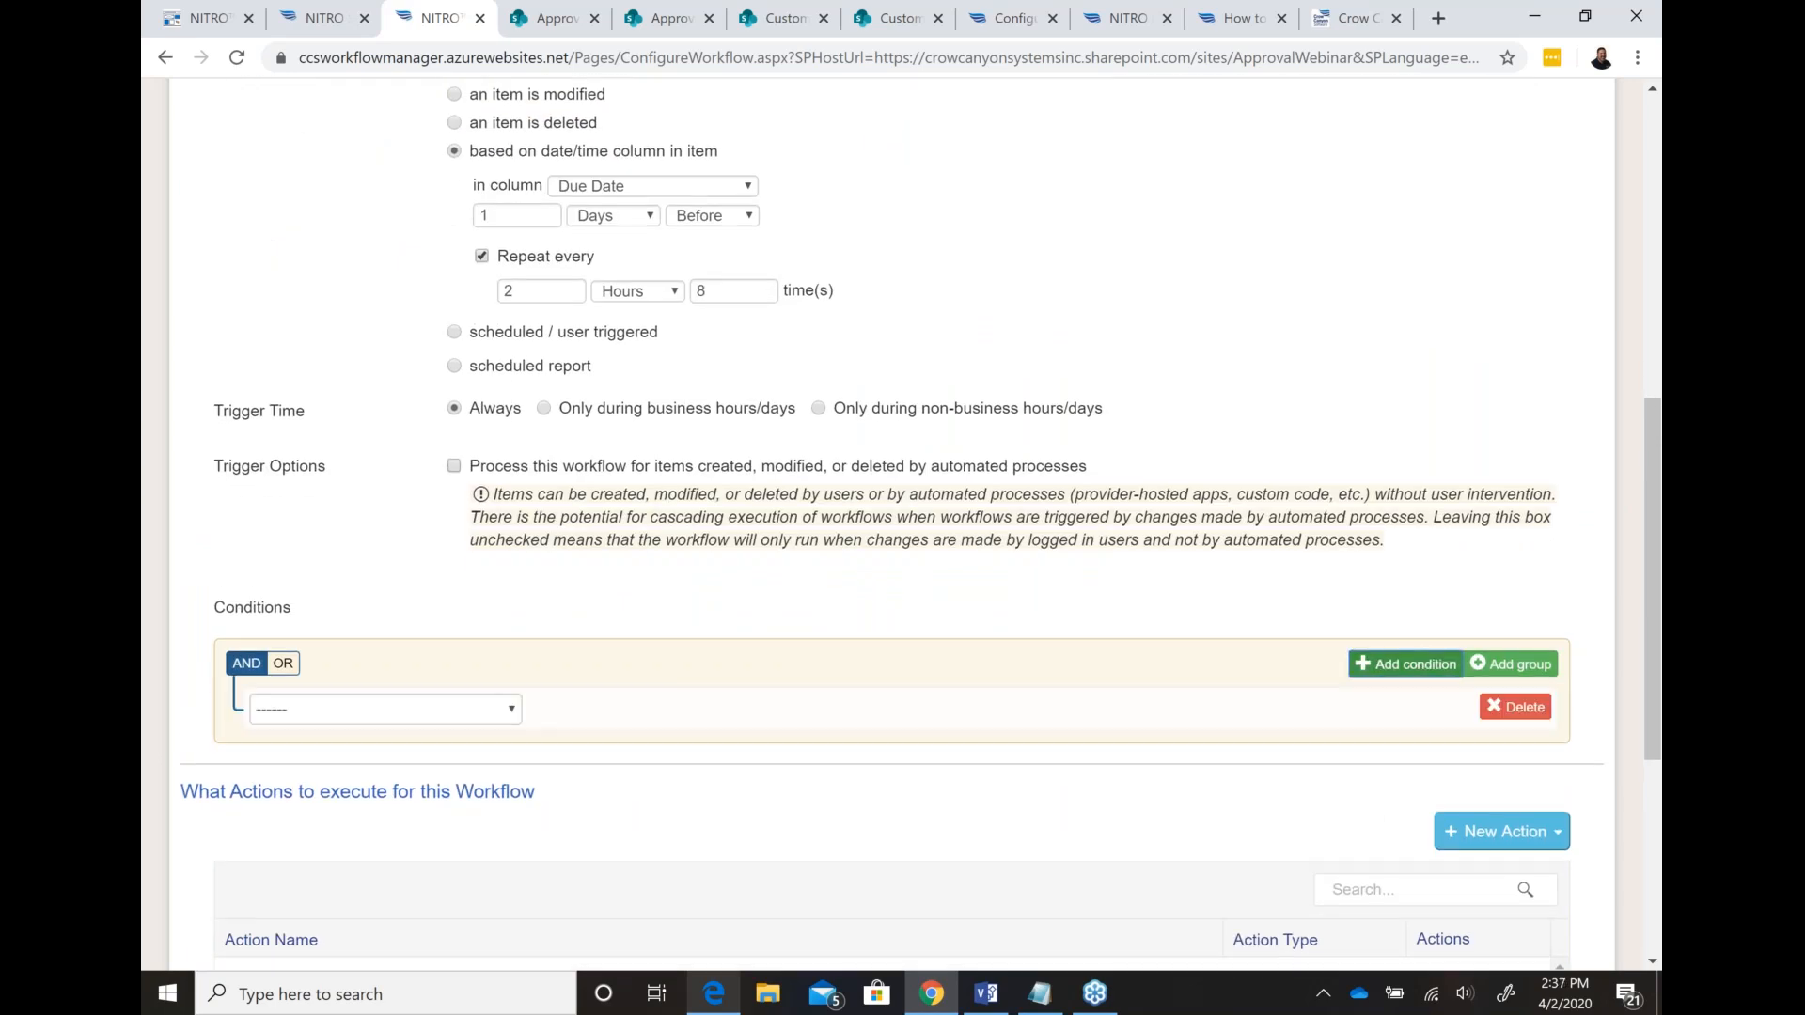
click(475, 719)
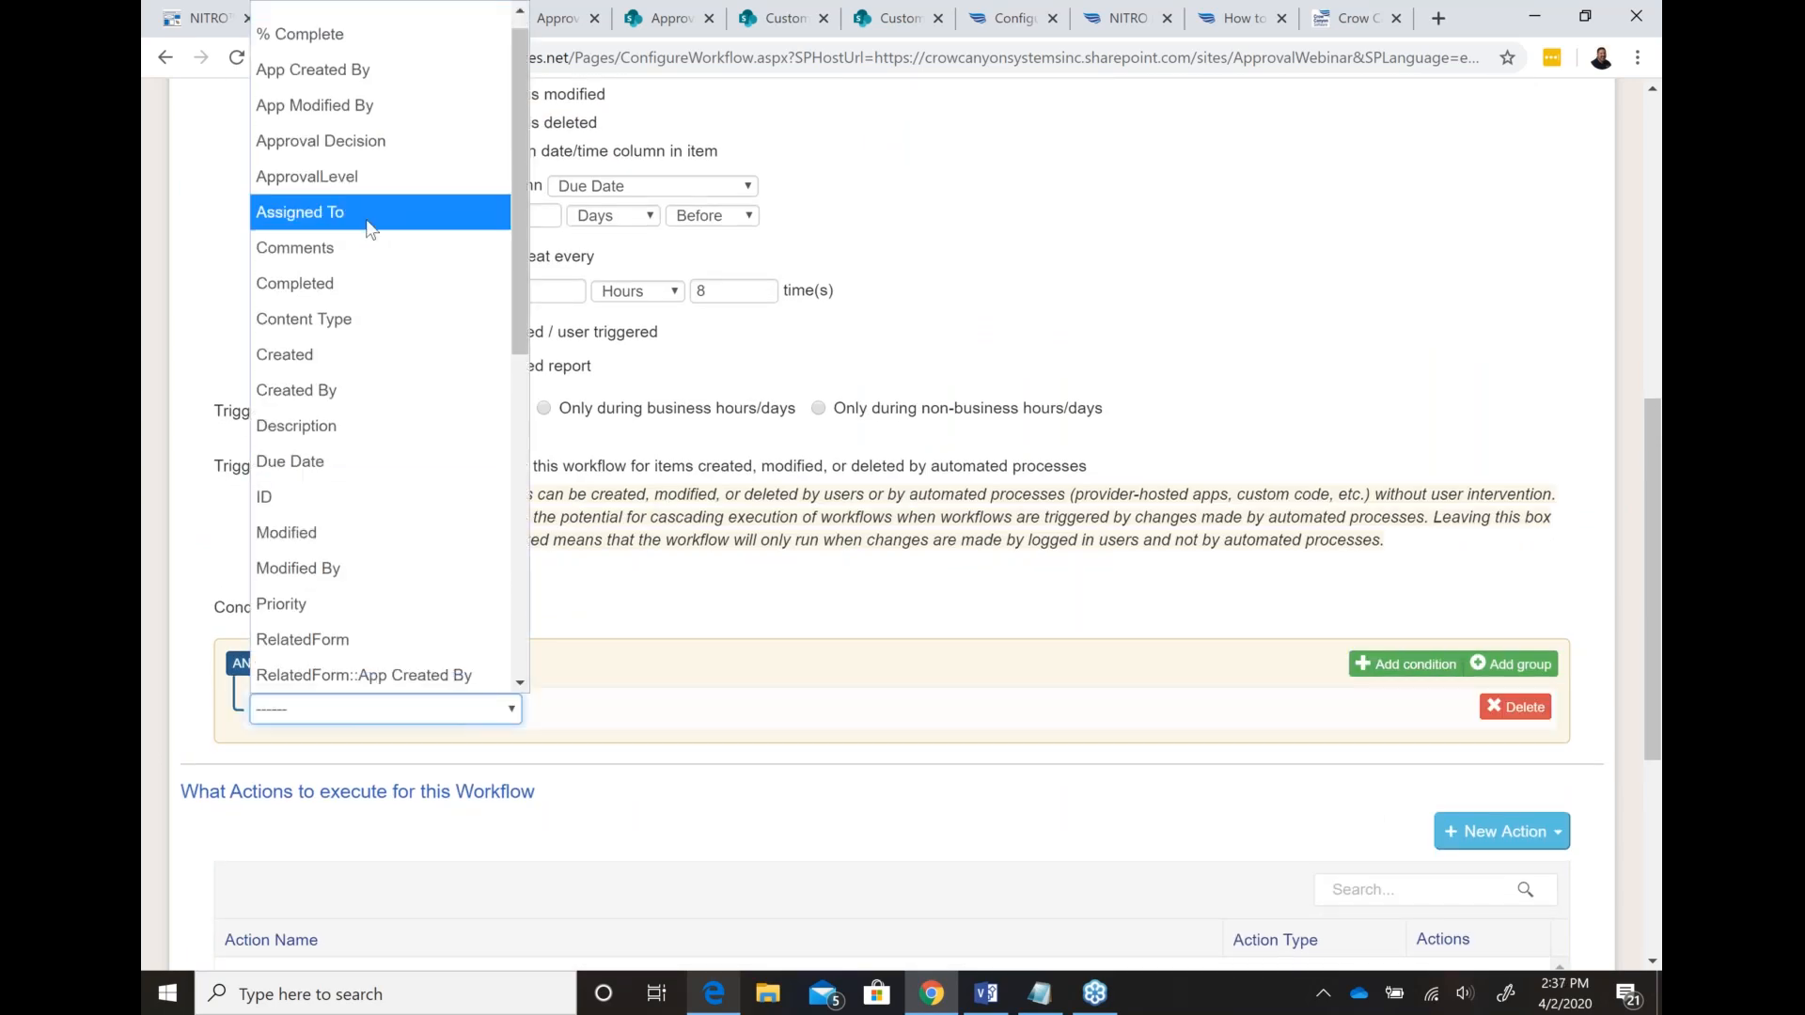
click(365, 141)
click(623, 707)
click(613, 810)
click(739, 659)
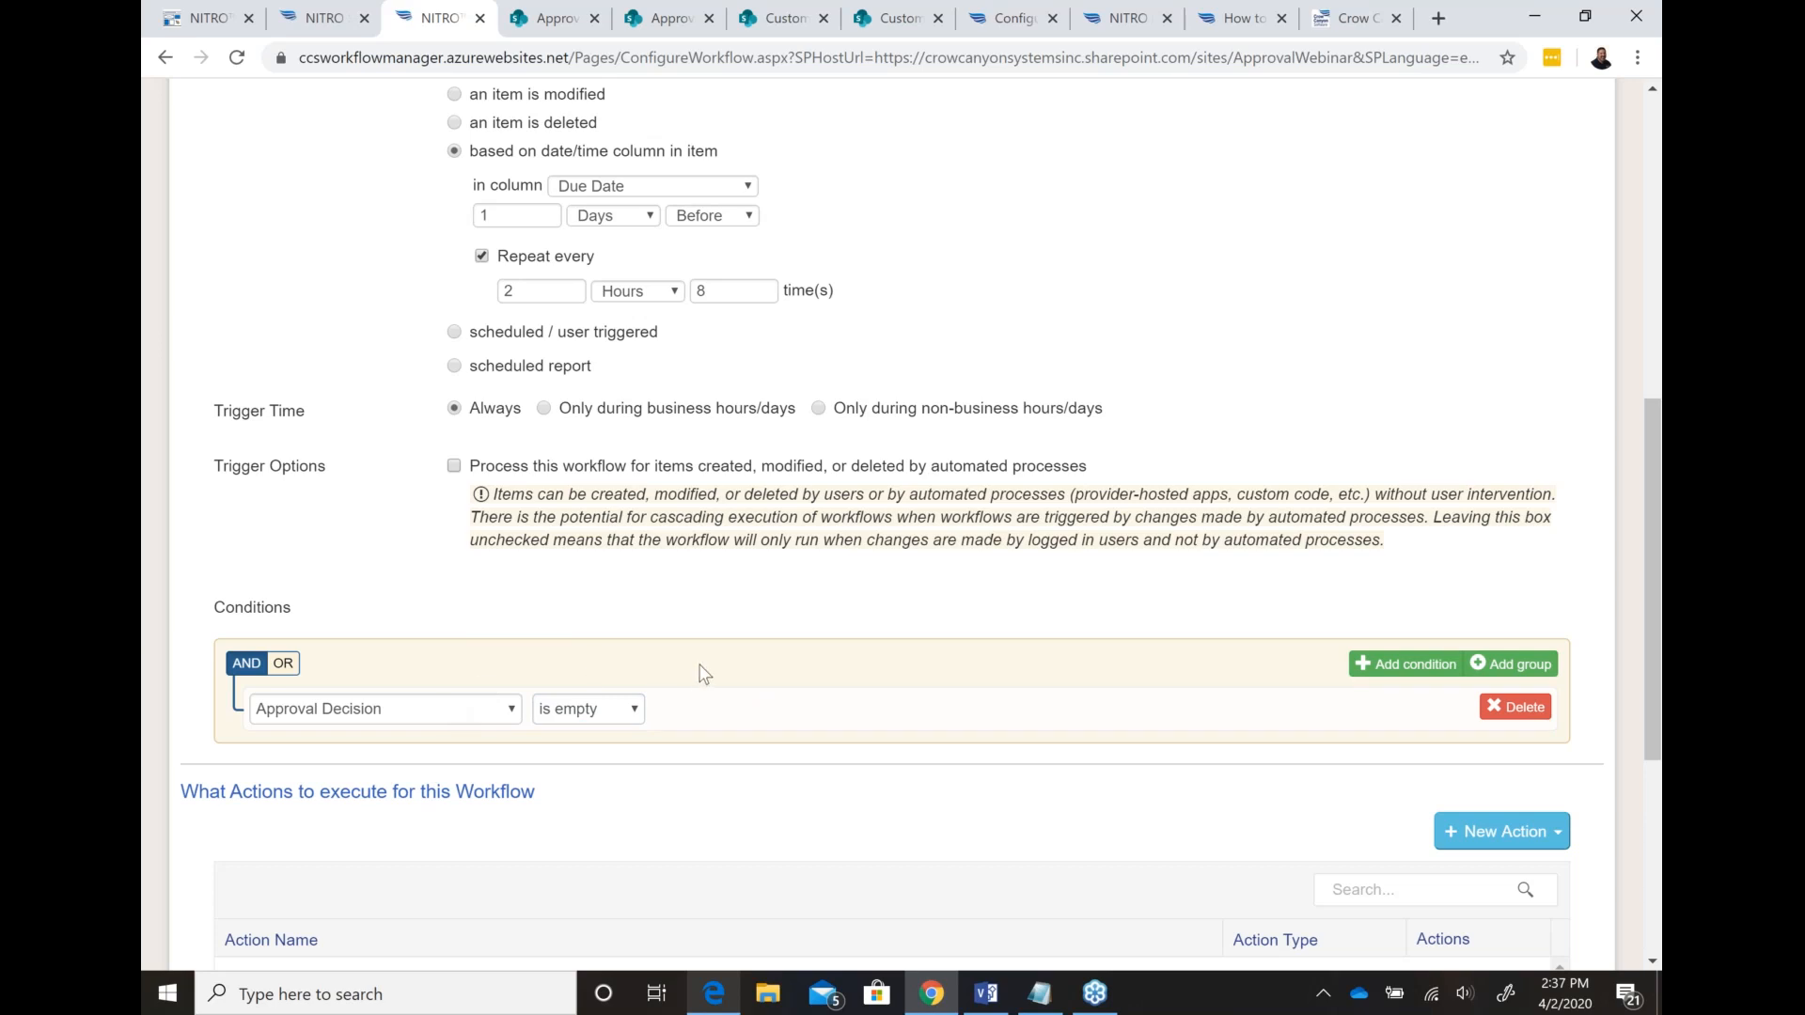
Step: Try an Update List Item action on the current item, and discard both the action and the unsaved workflow
scroll(991, 727, down, 2)
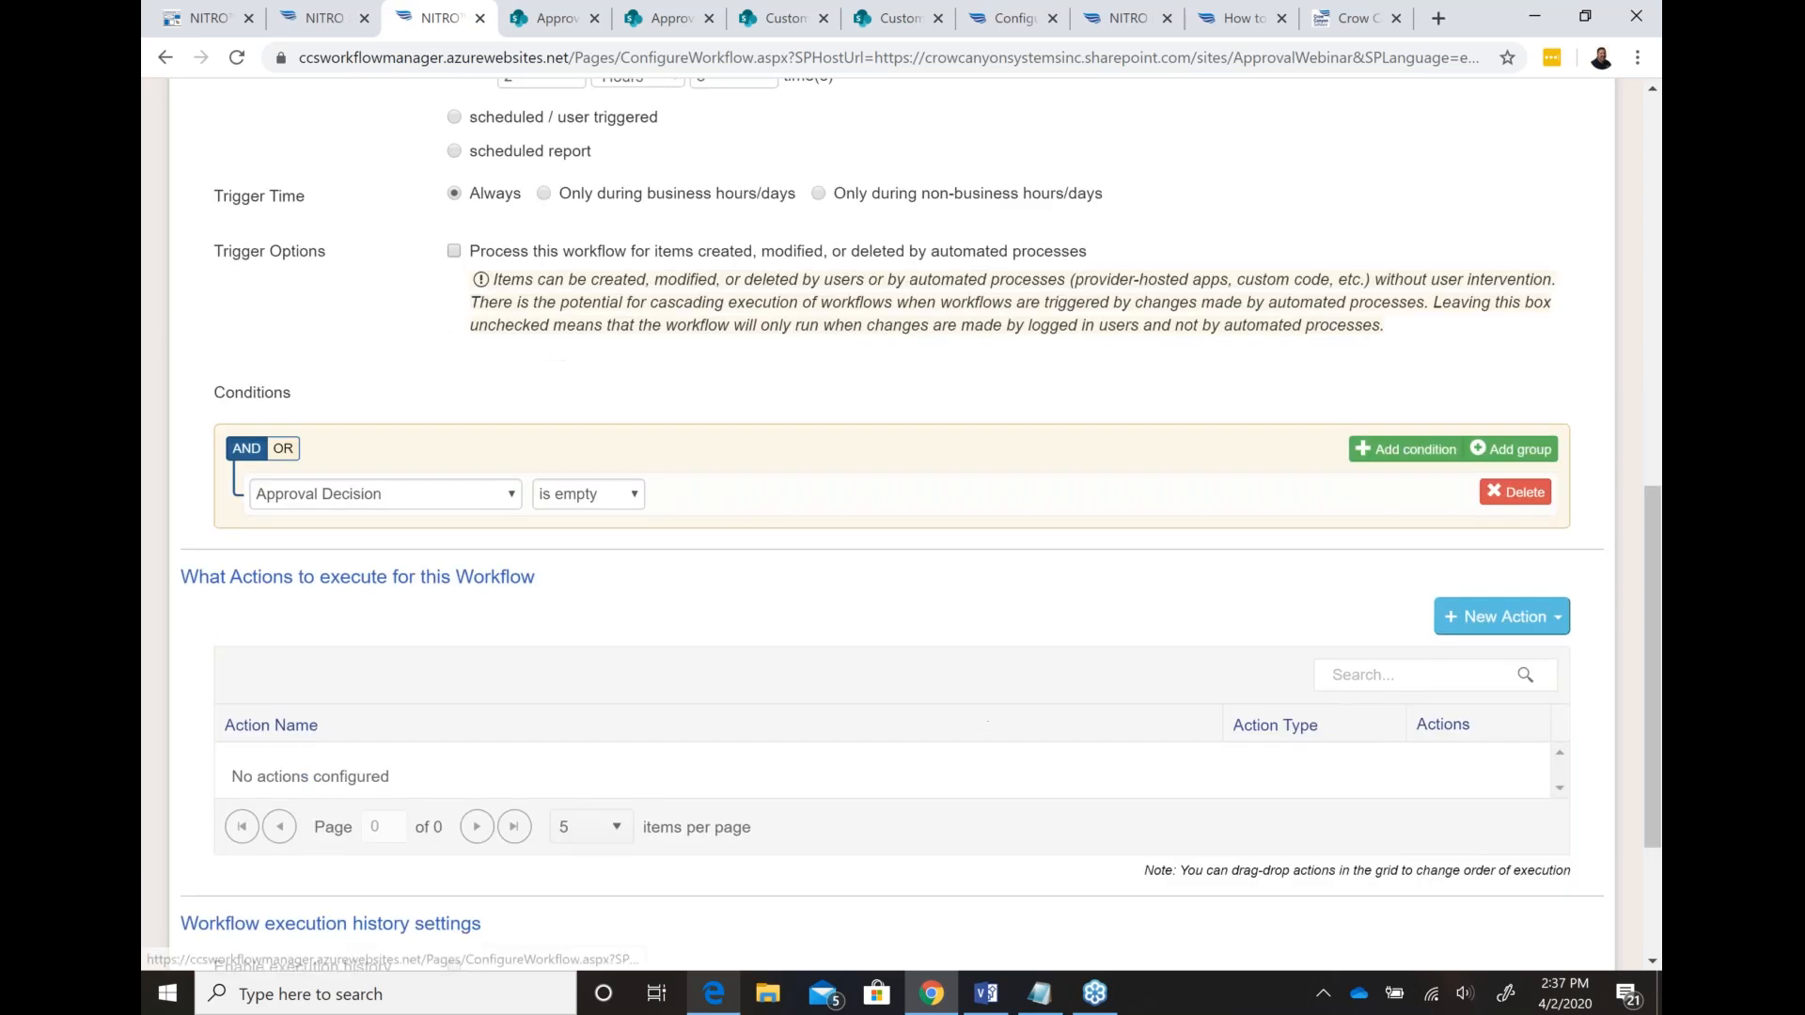
click(1504, 616)
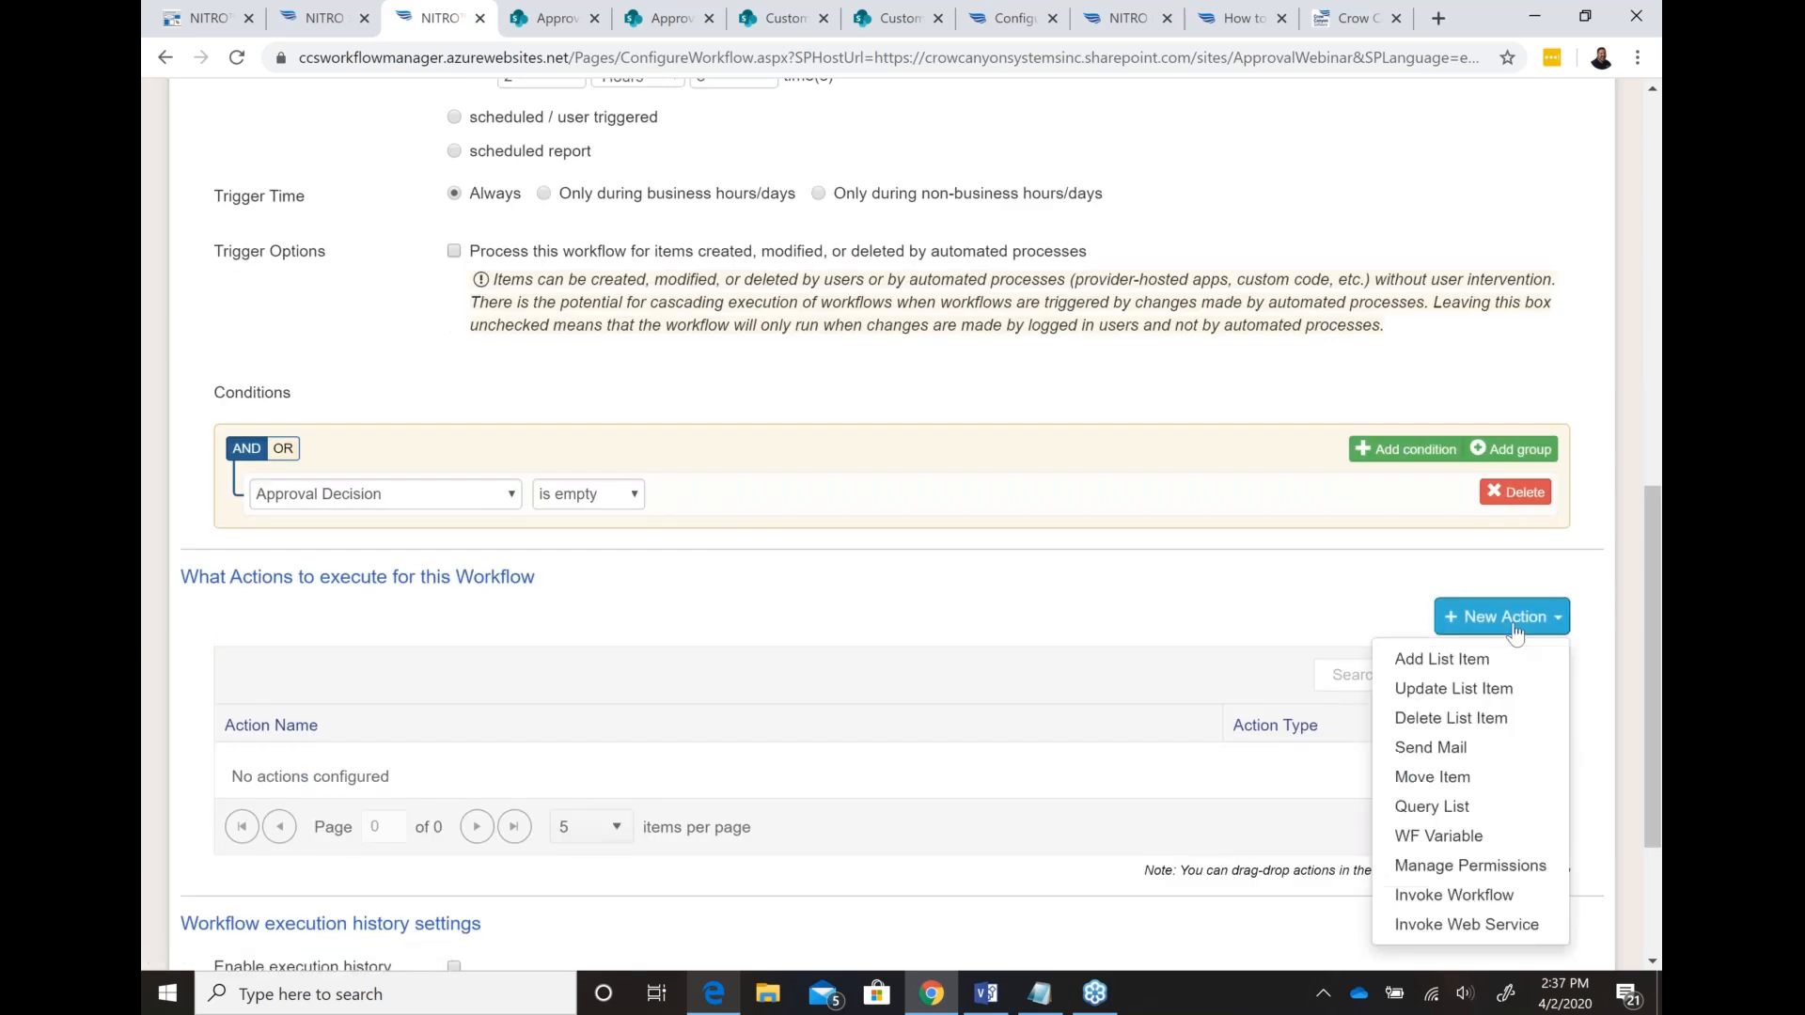
click(1442, 689)
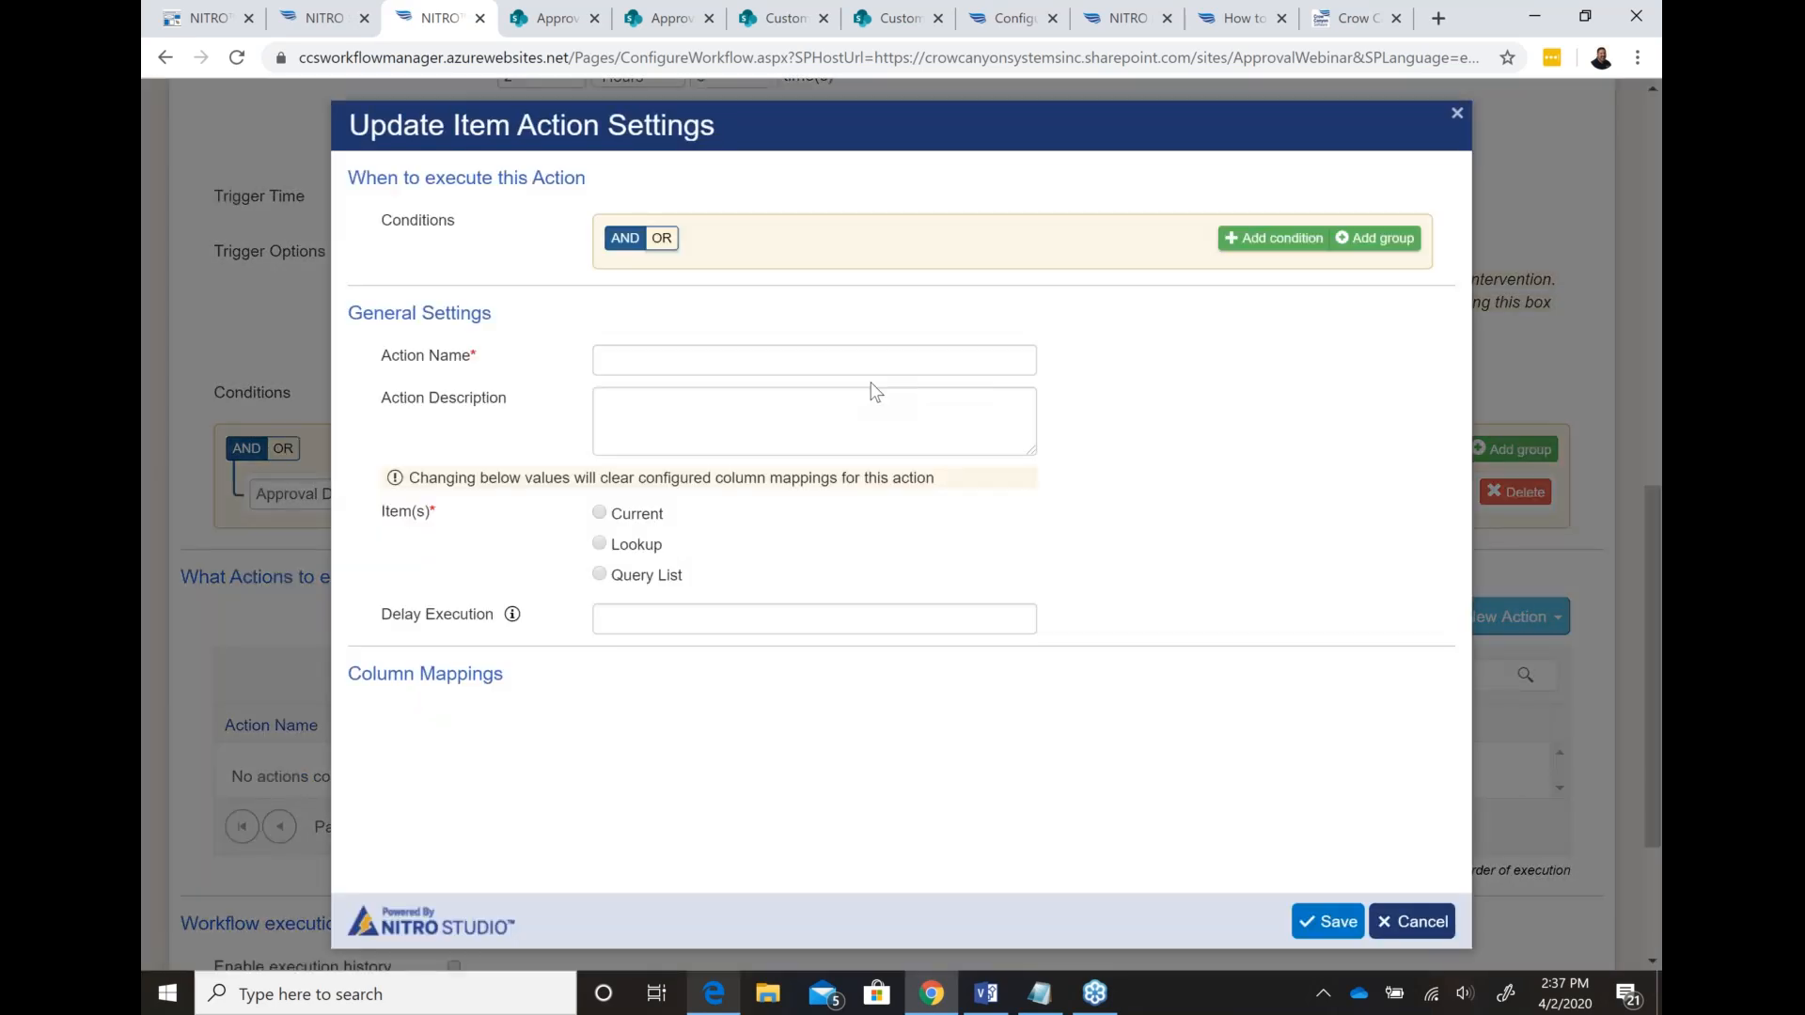
click(599, 515)
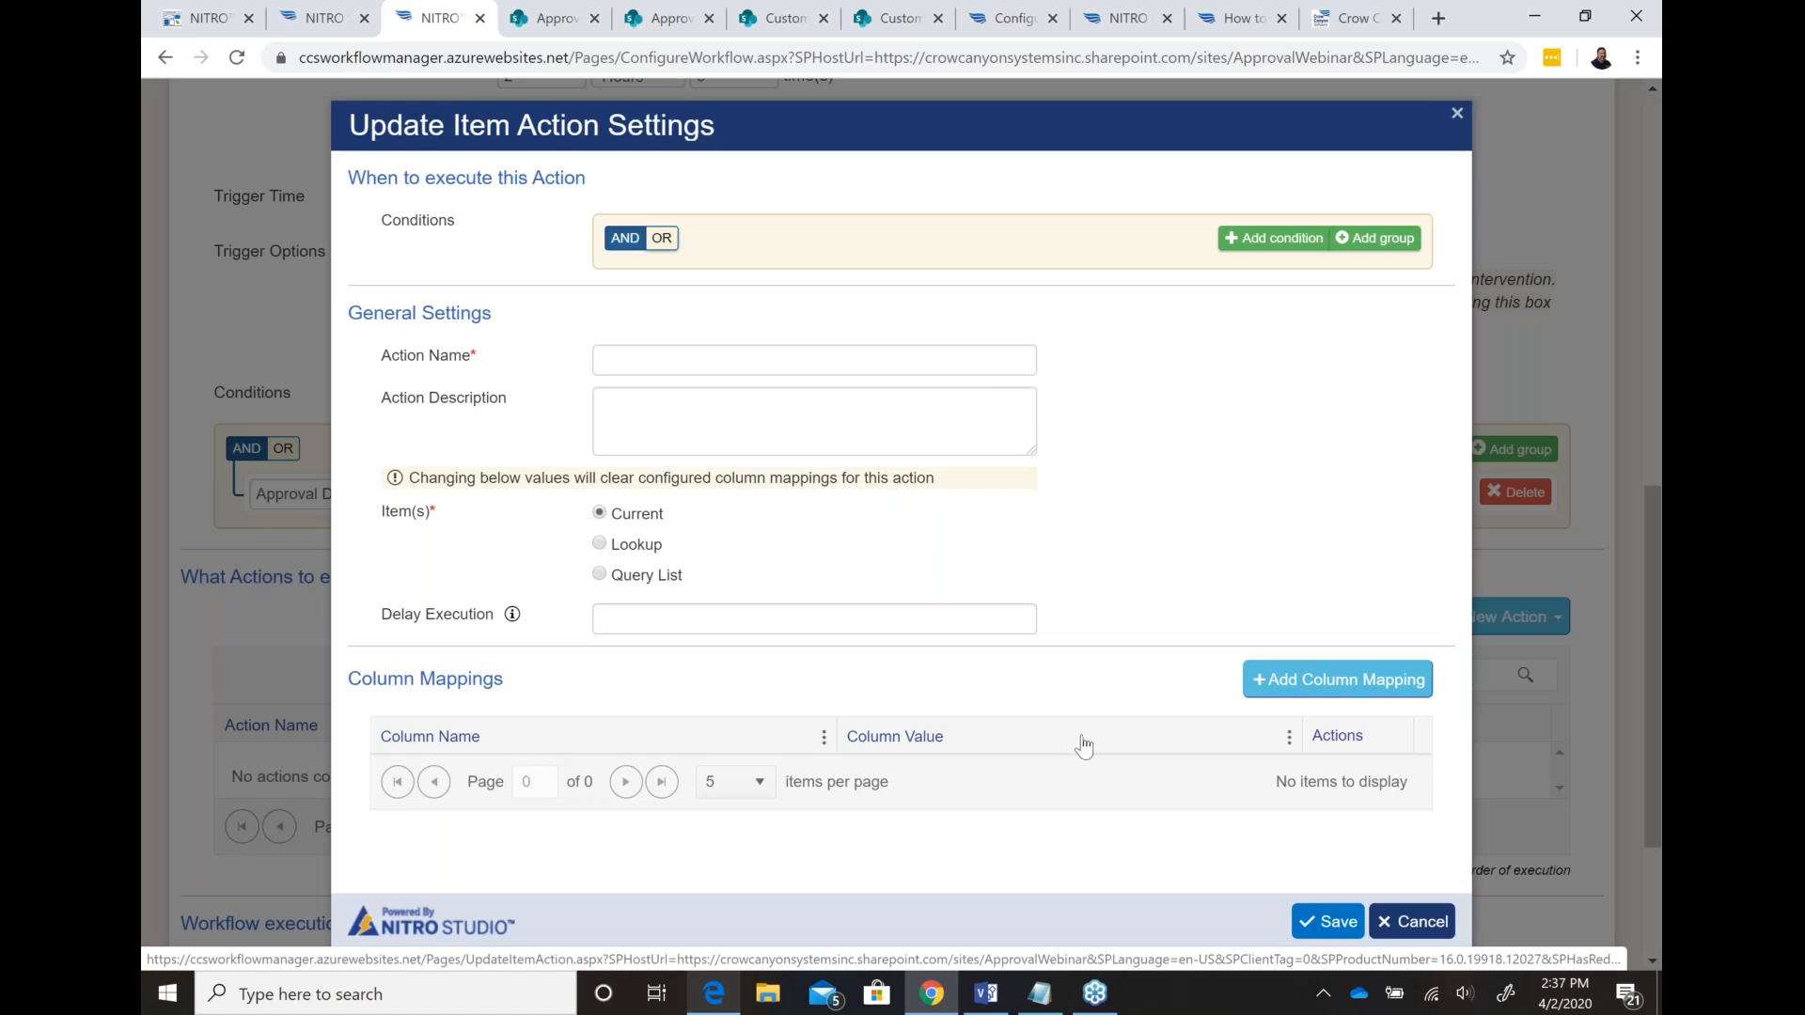
click(1411, 931)
scroll(1343, 835, down, 3)
click(1538, 887)
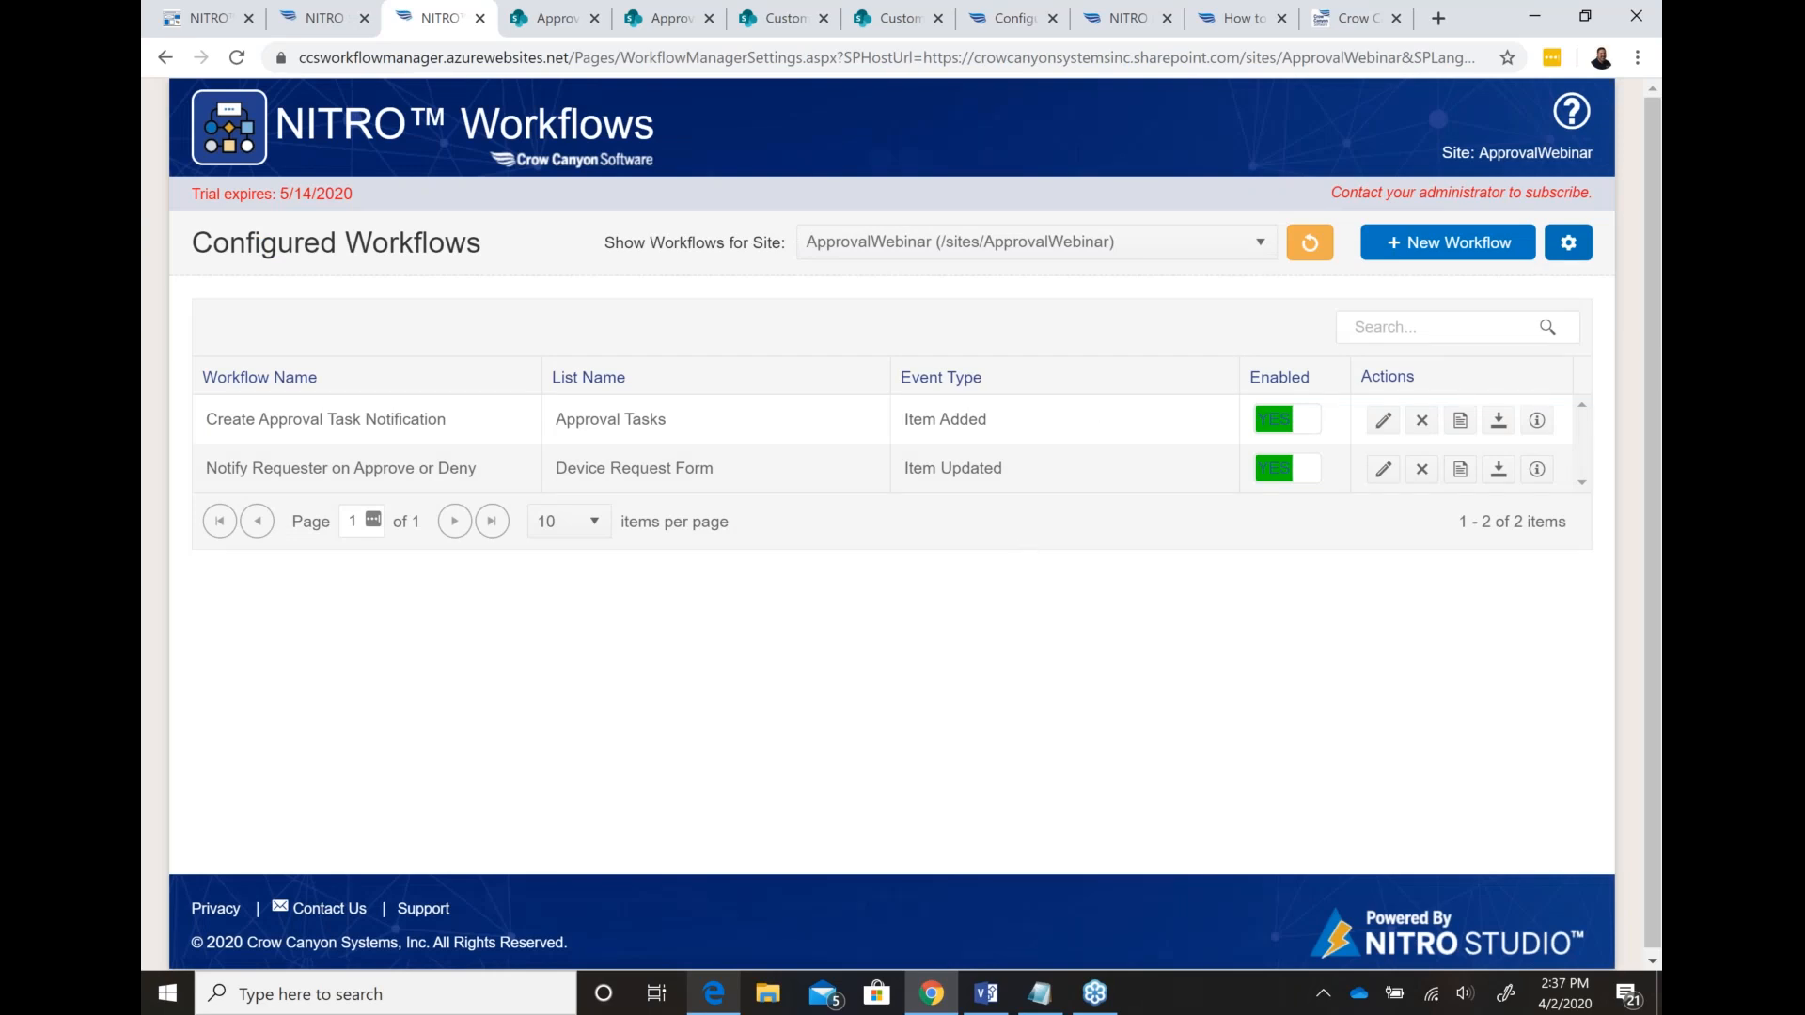
Step: Switch to the Crow Canyon Software webinars page and review the upcoming April webinar series and the Microsoft Teams Bots session
click(1350, 28)
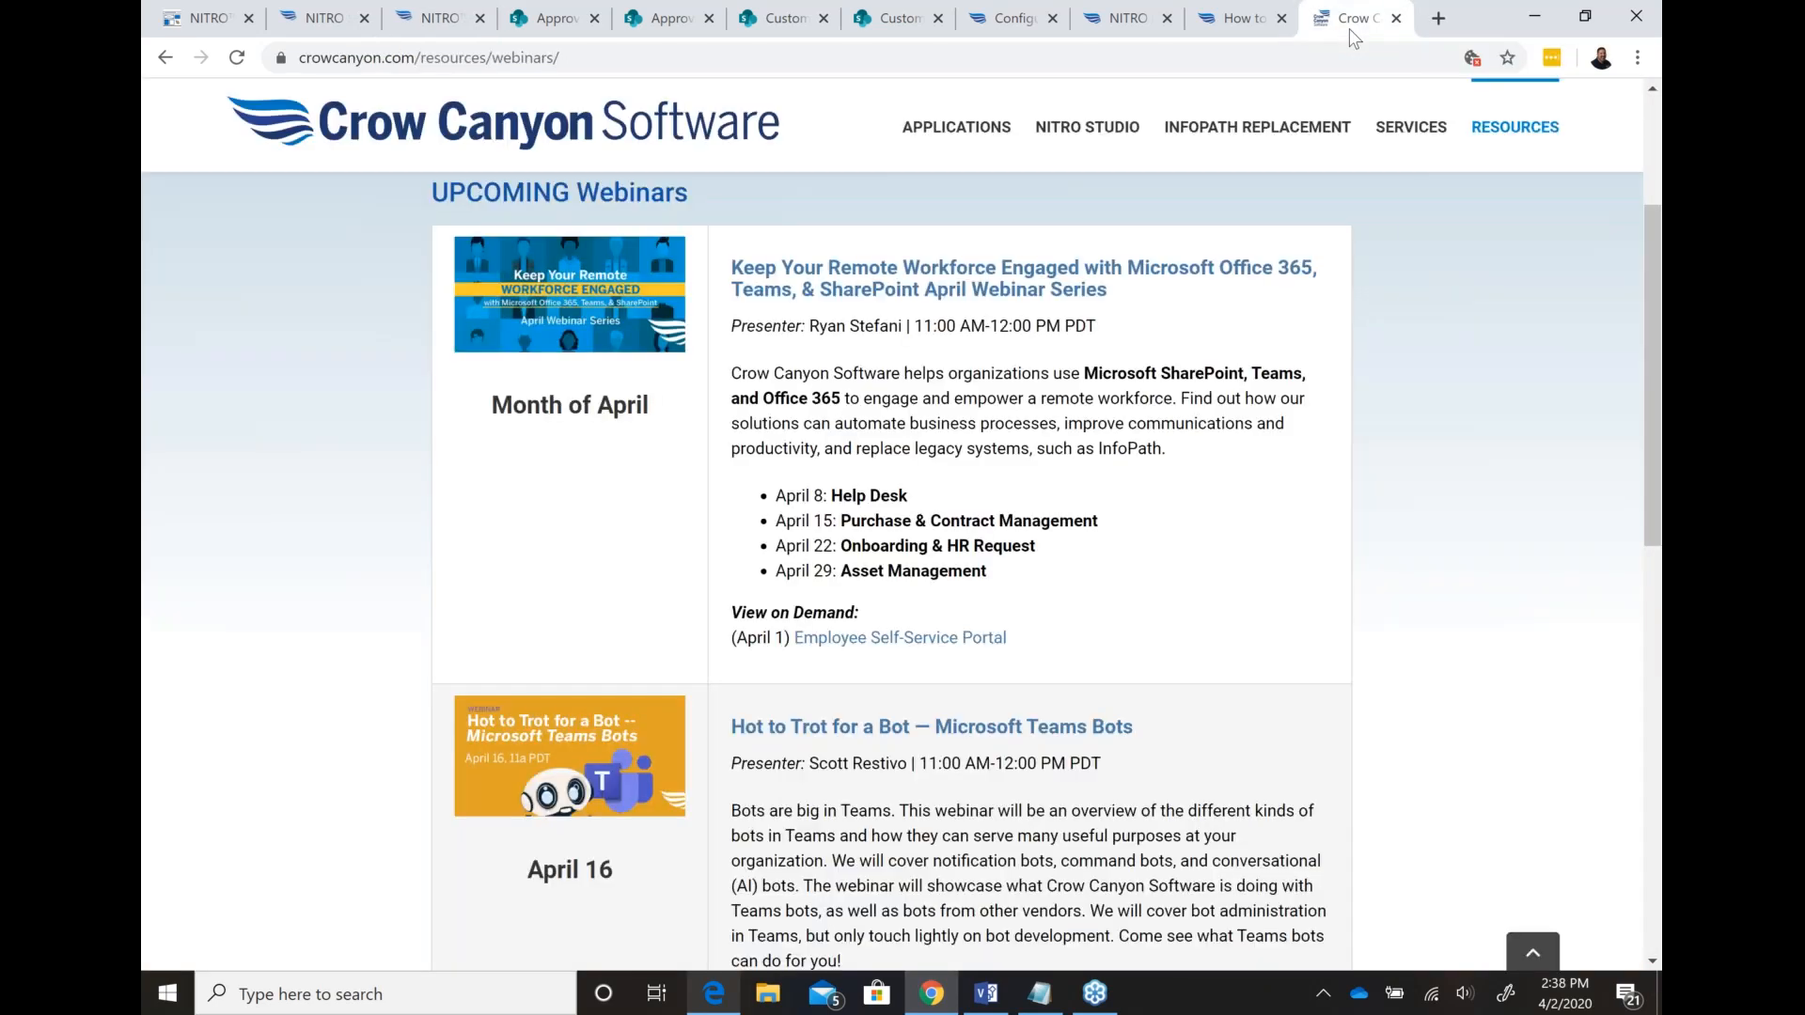
mouse_move(1316, 127)
scroll(934, 513, down, 1)
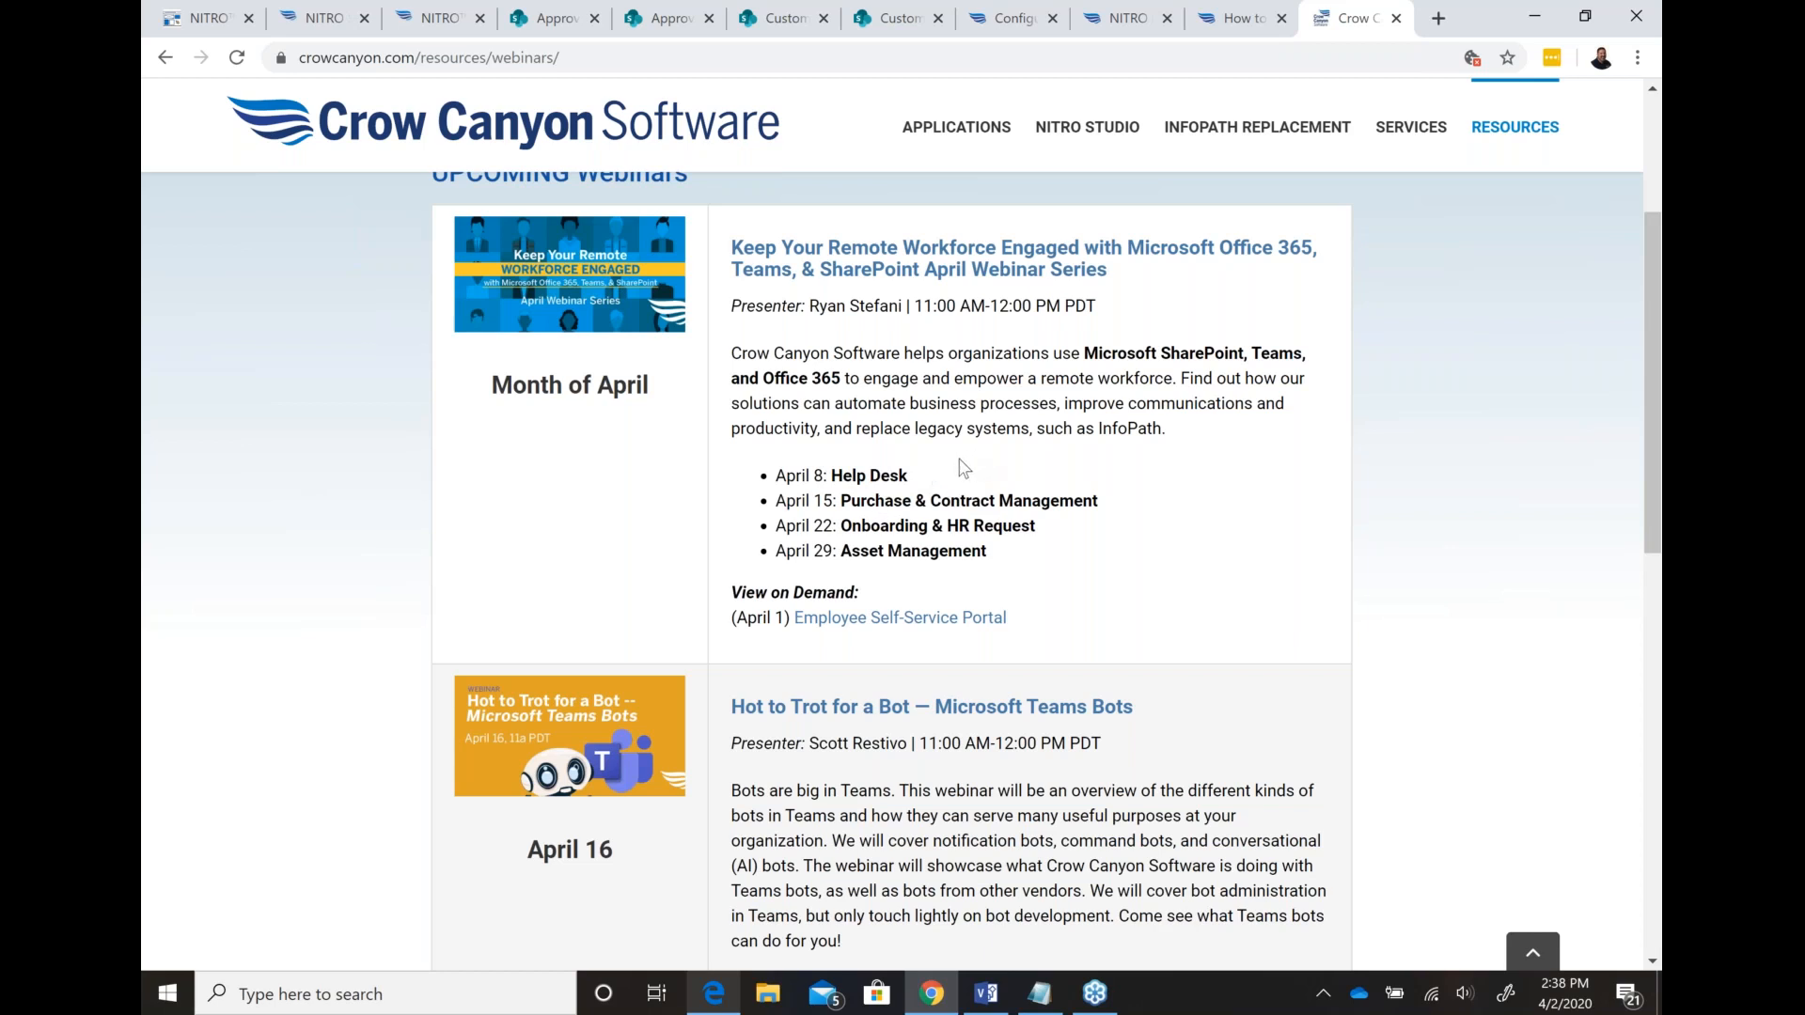
click(1641, 68)
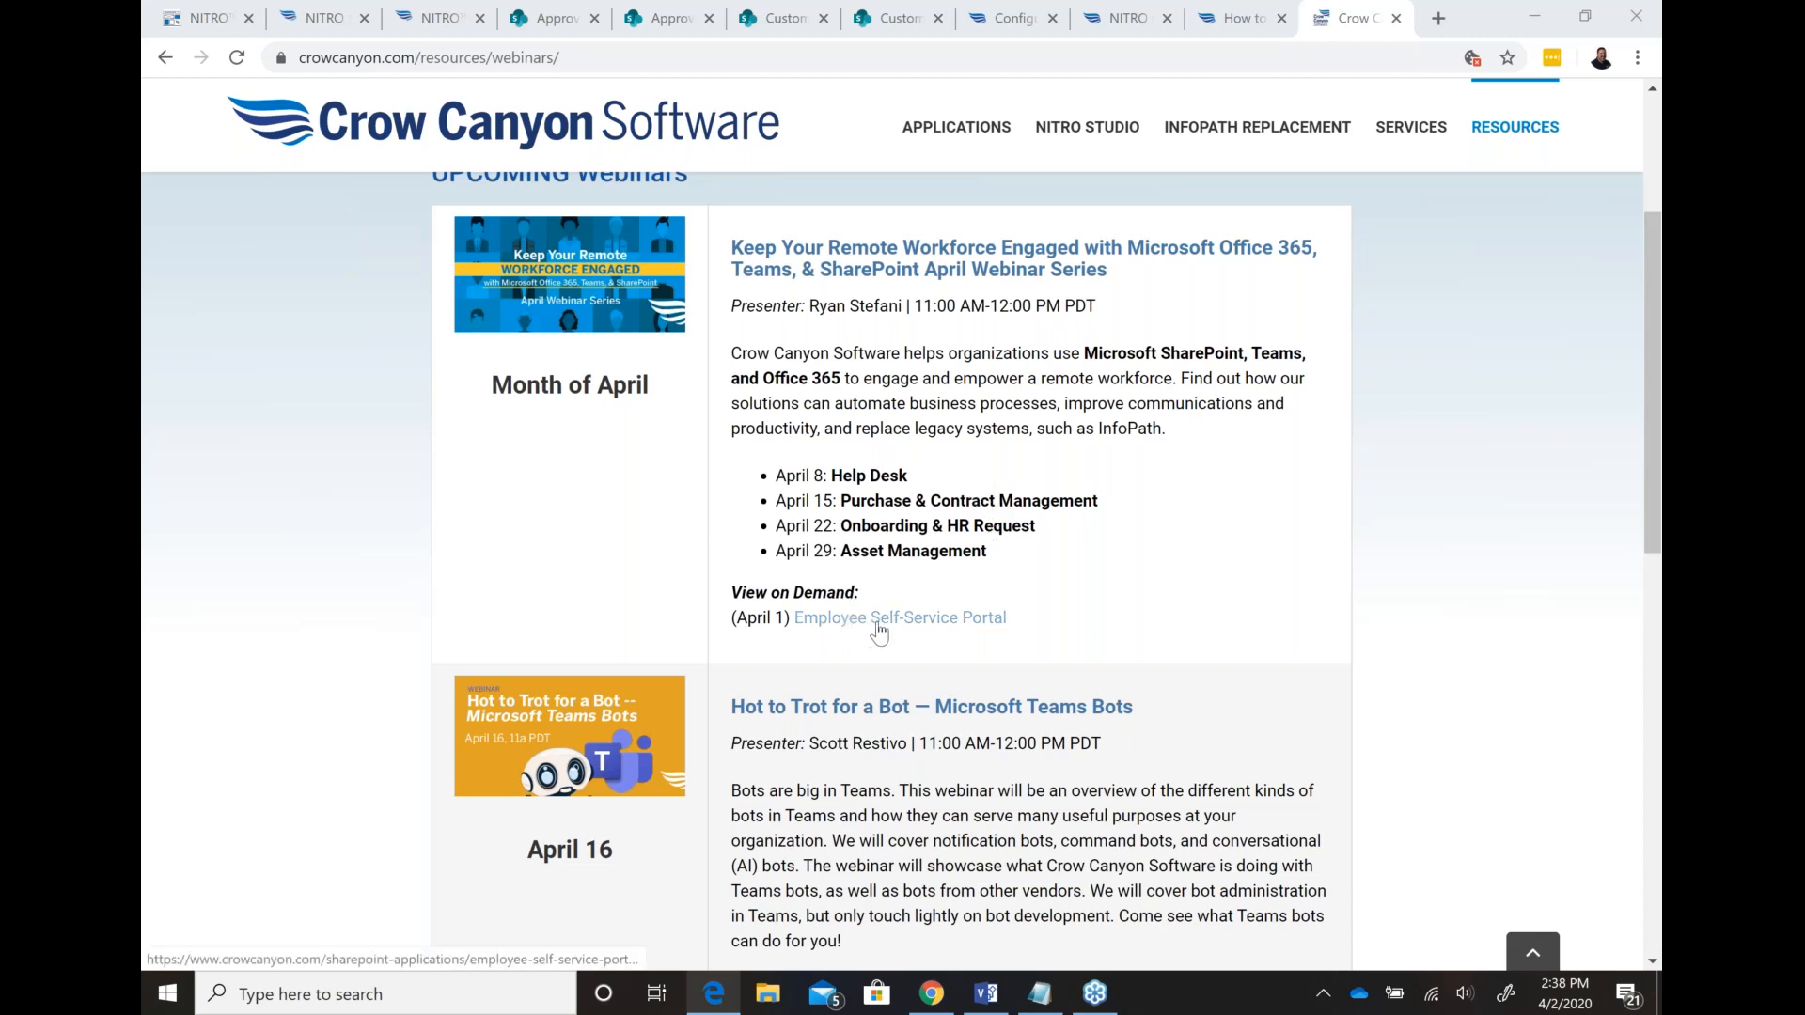
scroll(1096, 605, down, 2)
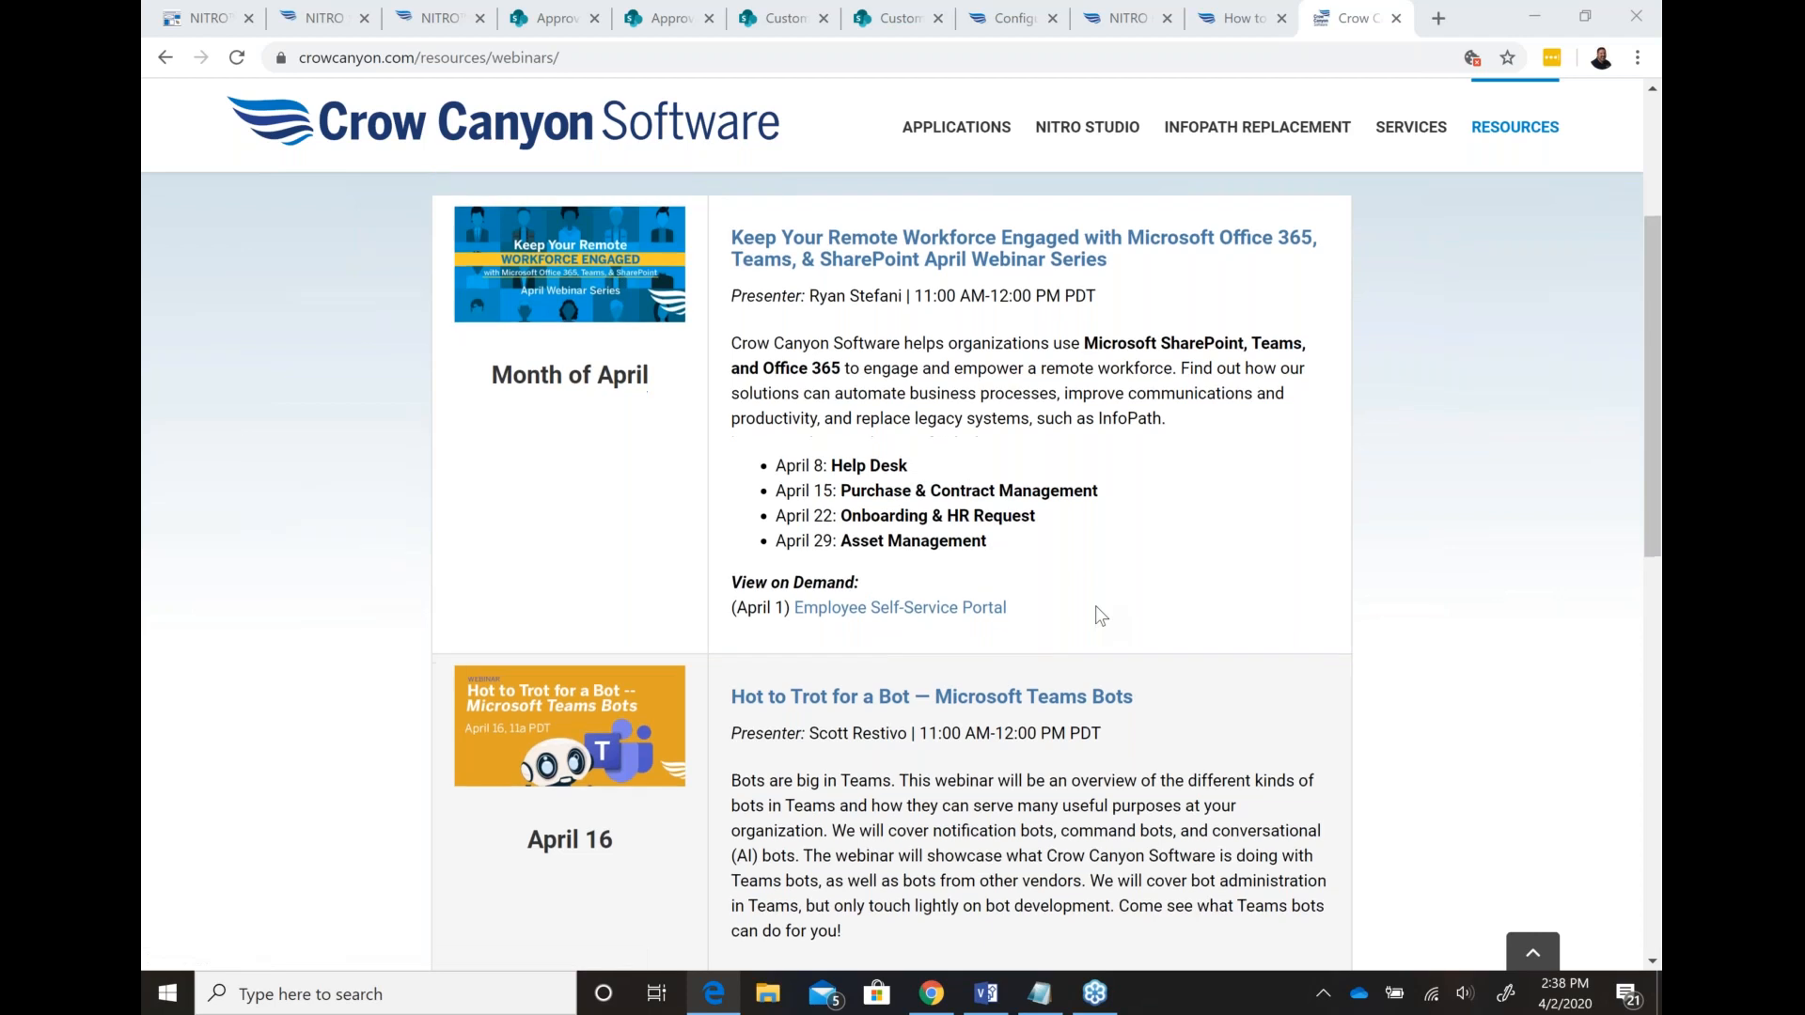
scroll(1097, 606, down, 3)
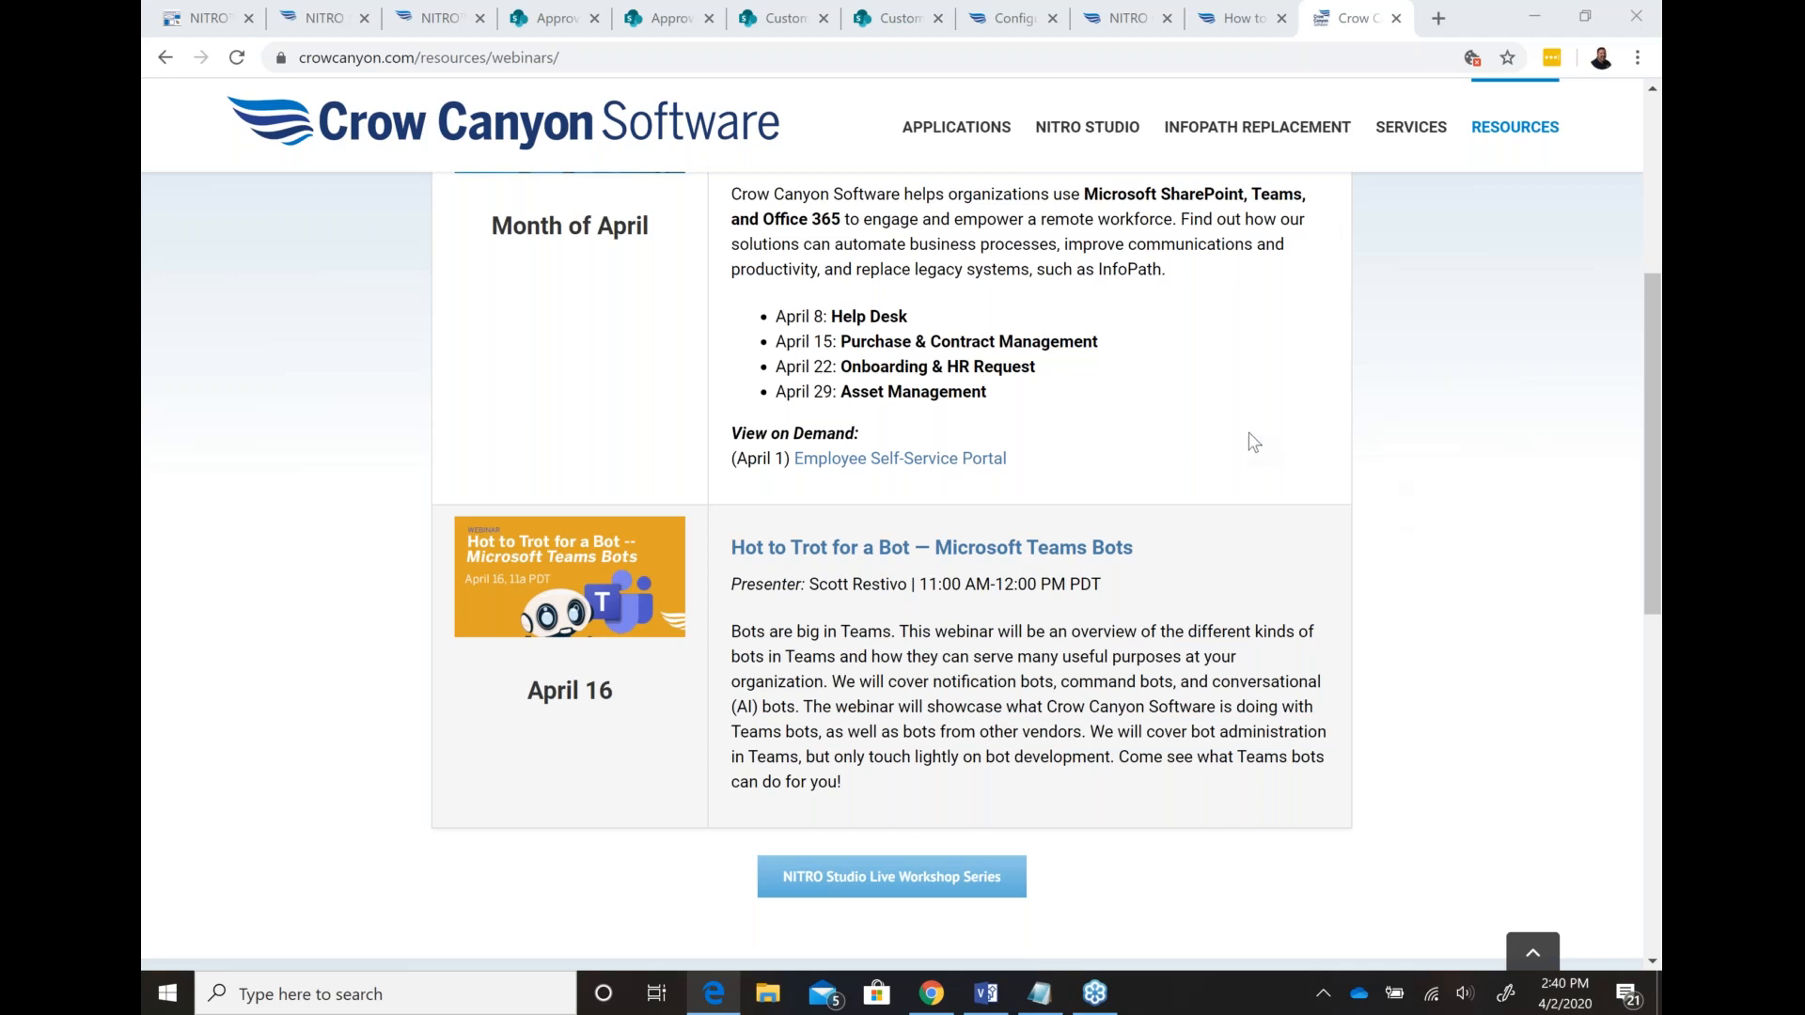
scroll(1232, 432, up, 1)
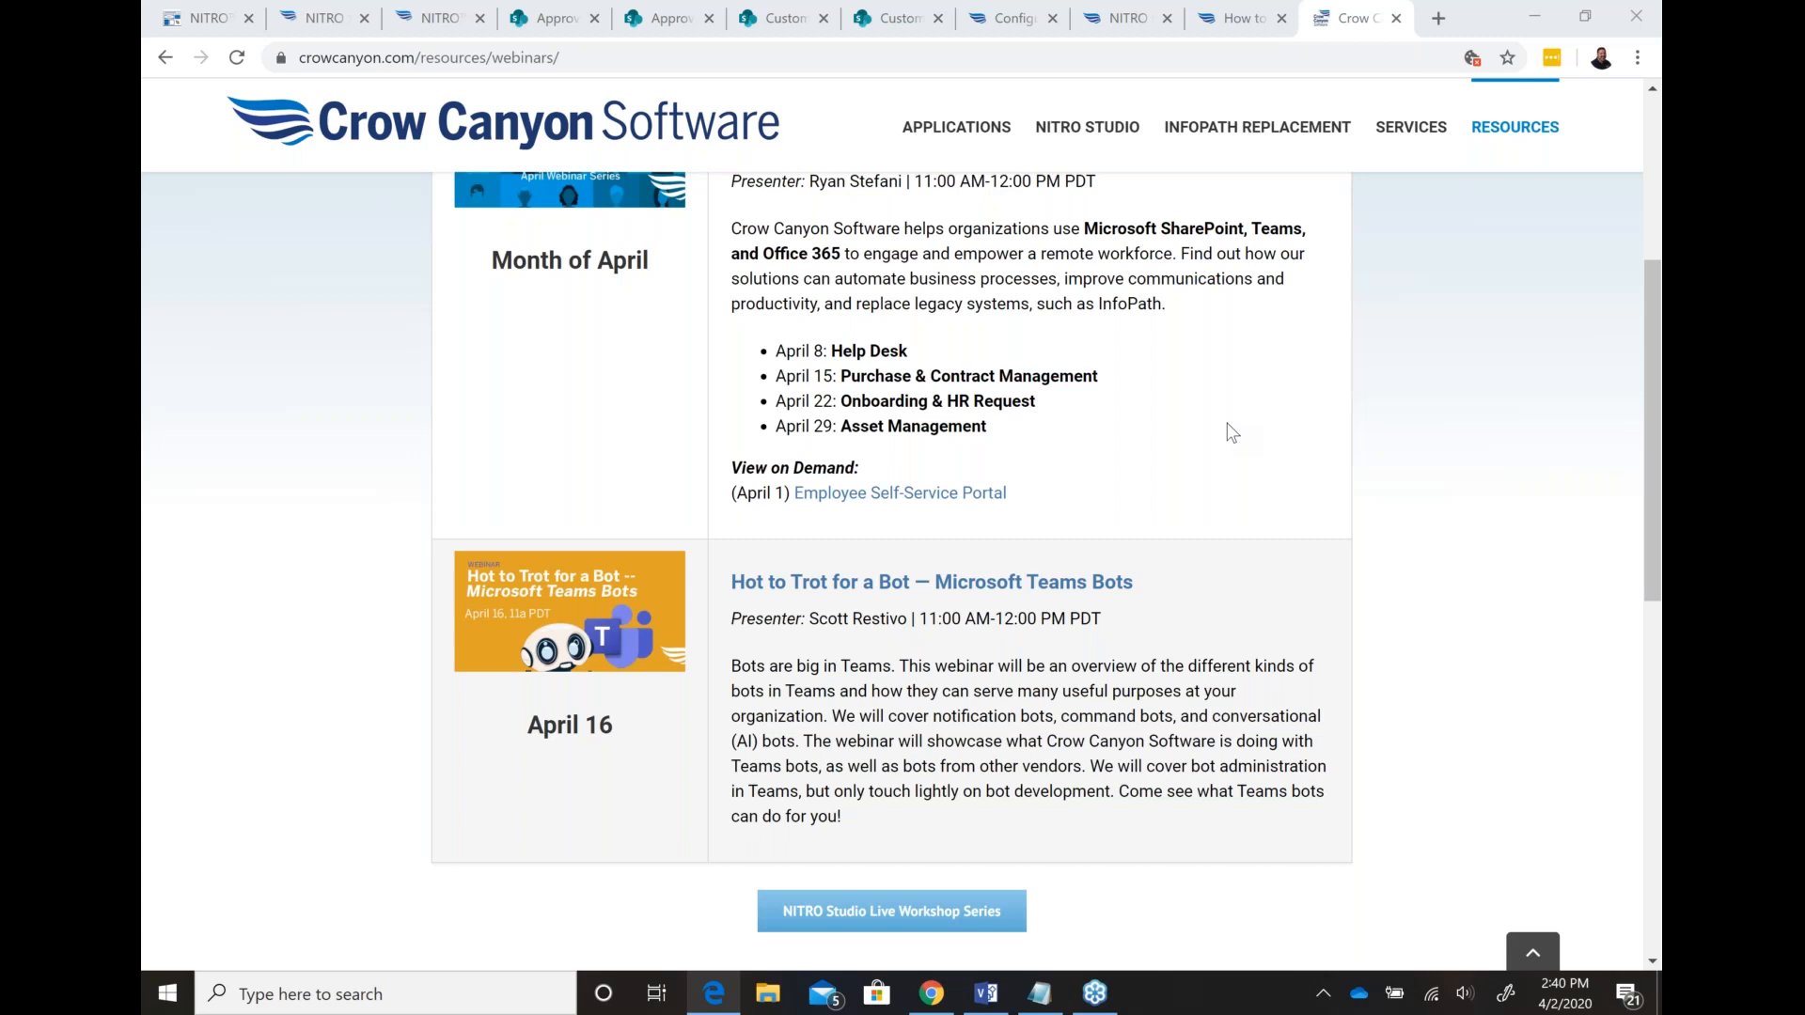
scroll(1232, 432, up, 2)
scroll(1232, 432, up, 1)
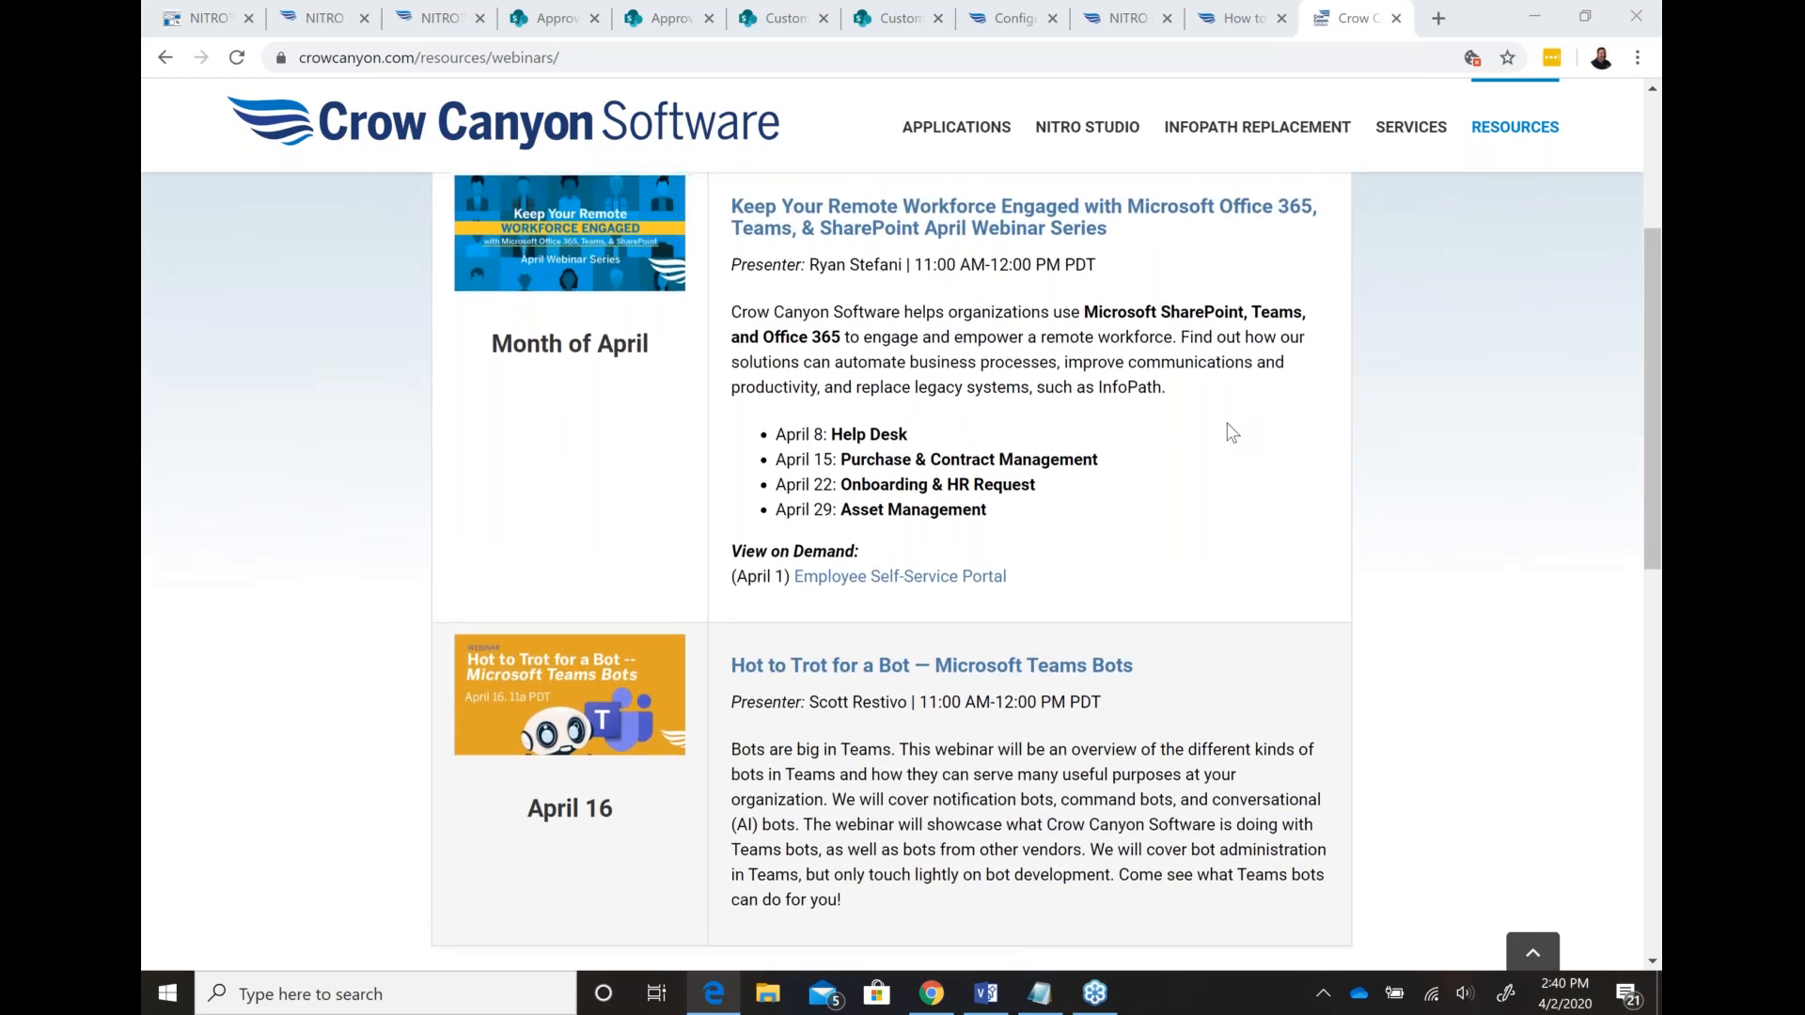